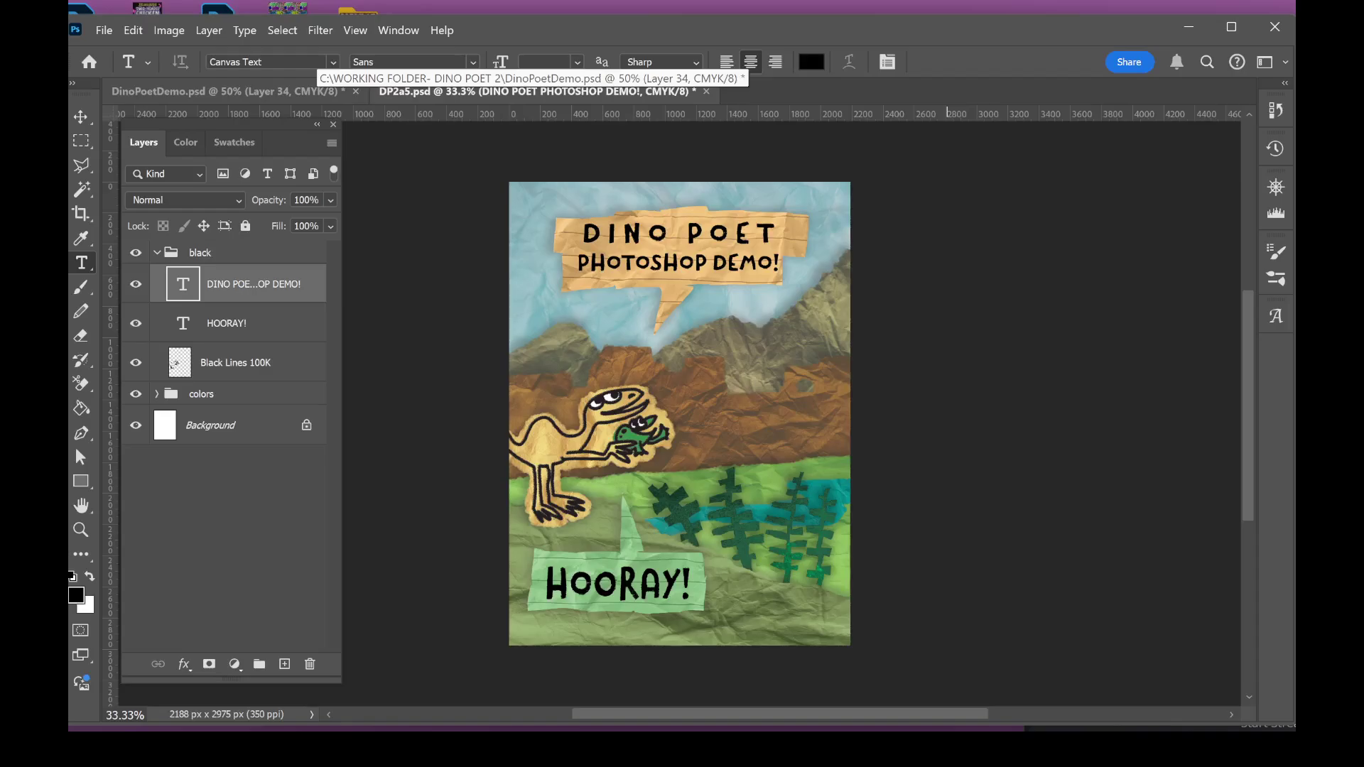
# - In DinoPoetDemo.psd, make the three text layers and the sketch layer in the black group visible
pyautogui.click(313, 91)
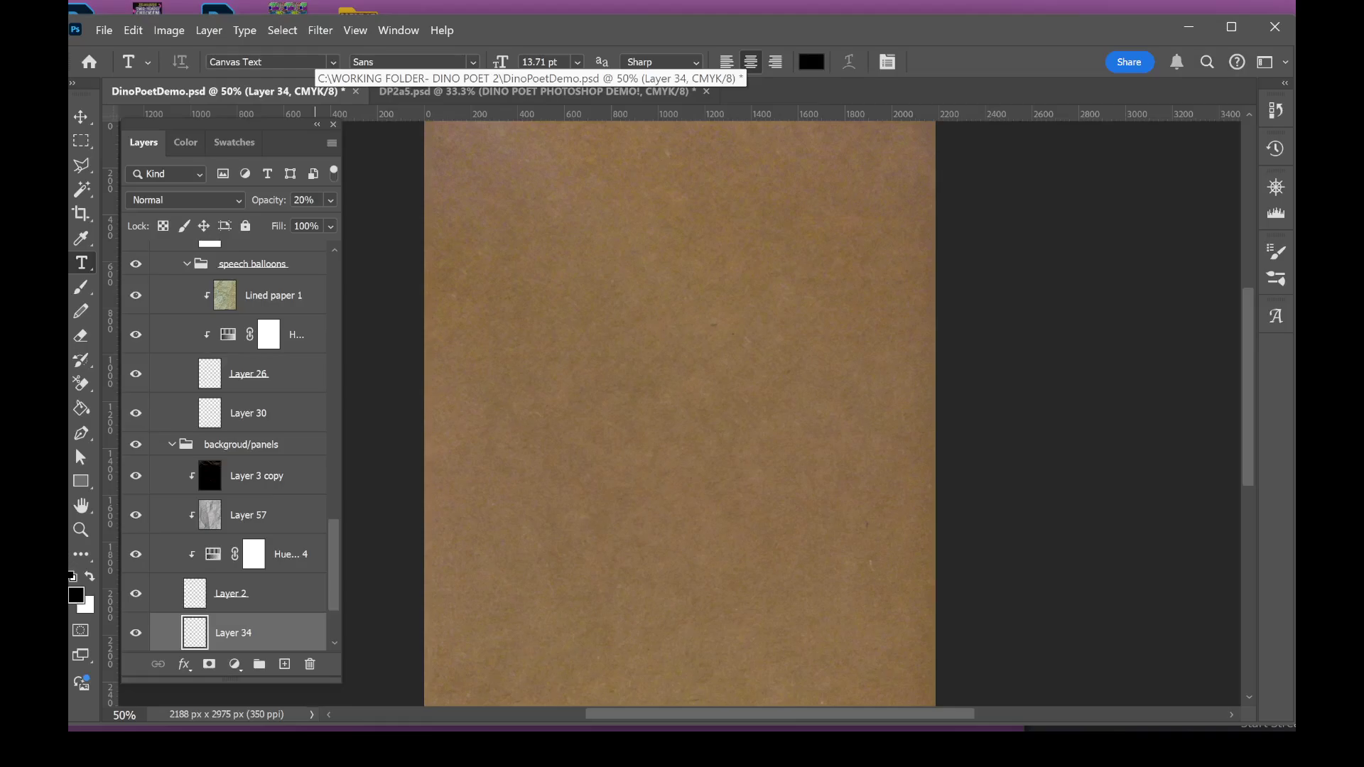
pyautogui.scroll(-4, 831, 448)
pyautogui.scroll(2, 850, 373)
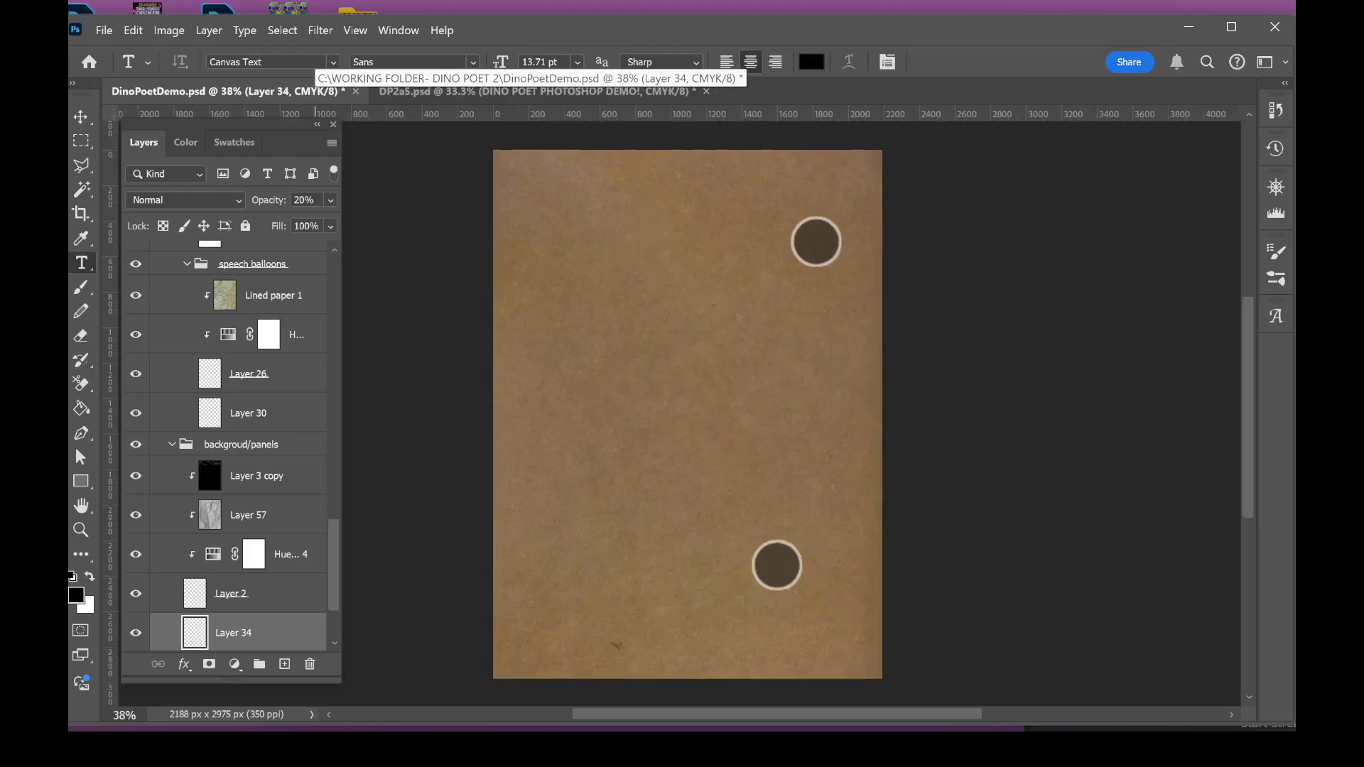
pyautogui.scroll(1, 796, 403)
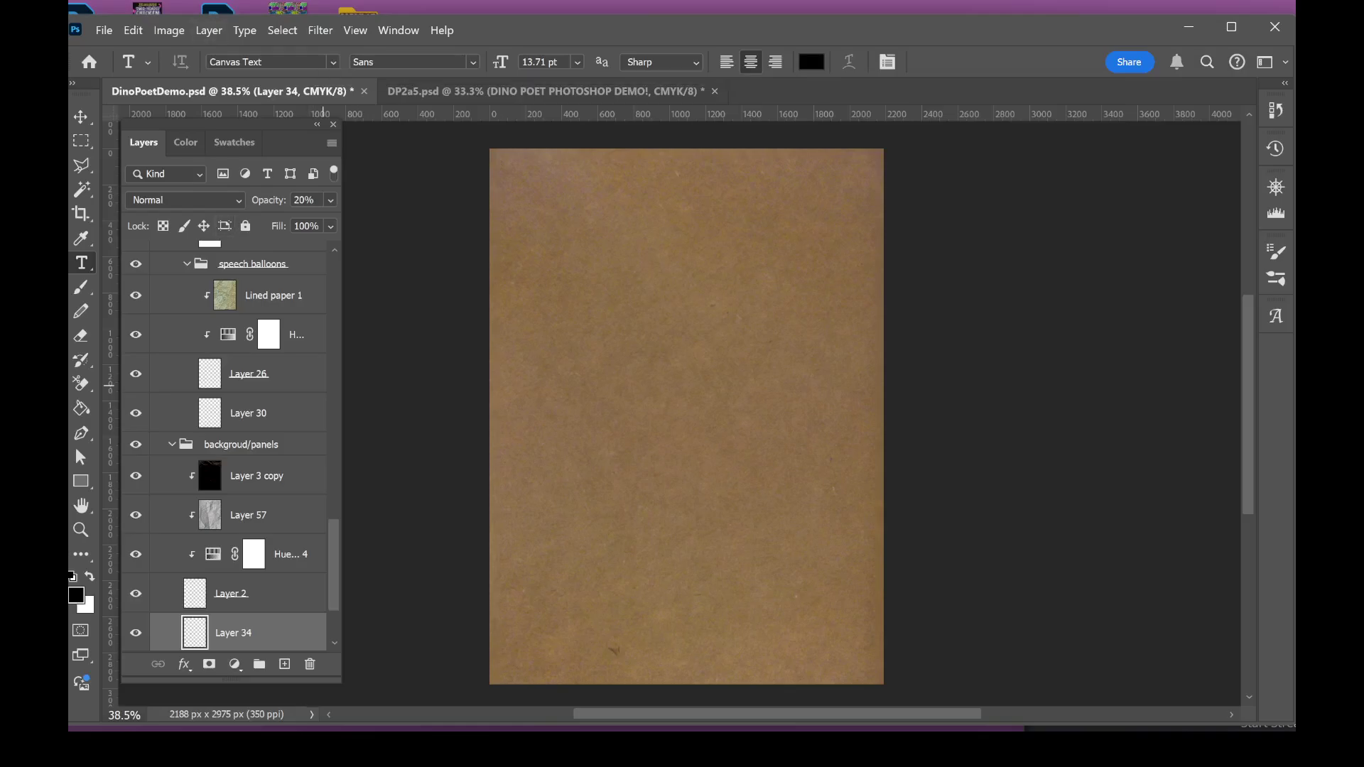
pyautogui.scroll(10, 226, 448)
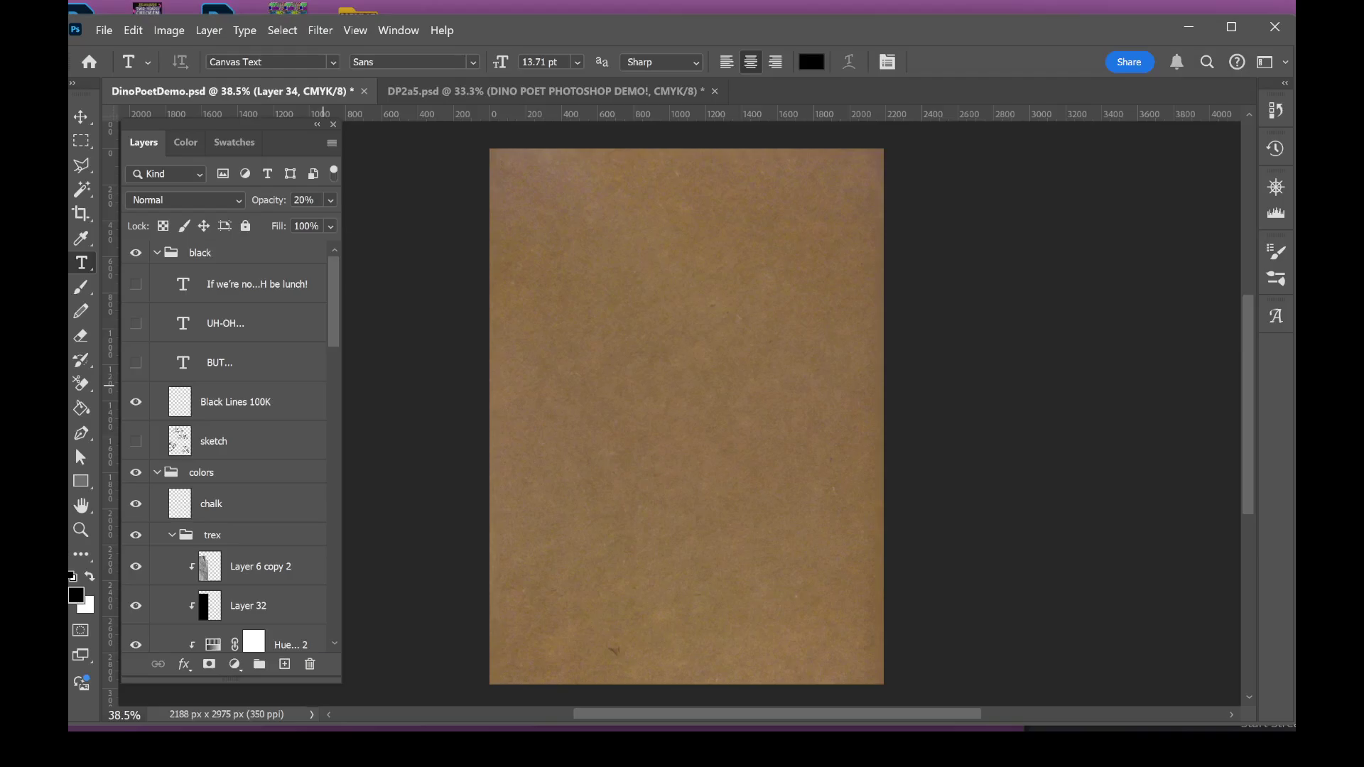
pyautogui.click(135, 284)
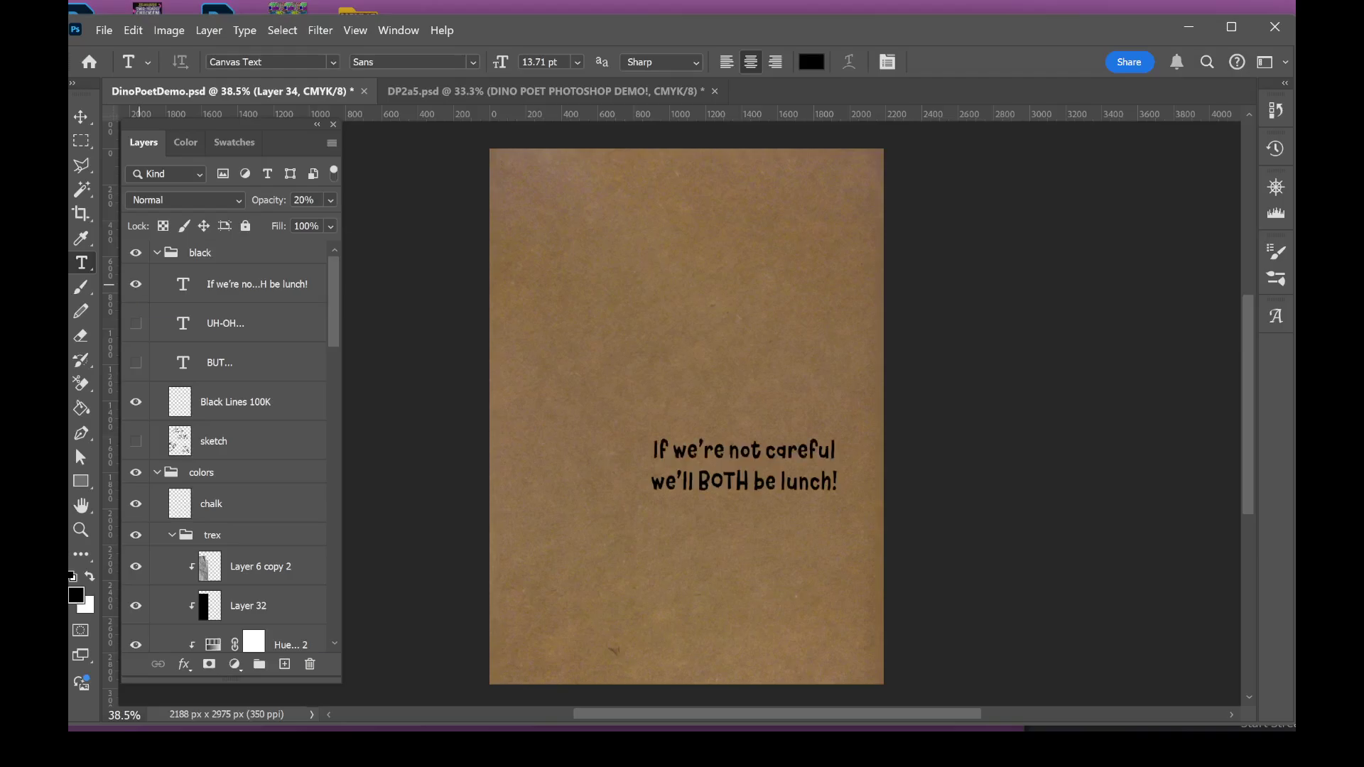
pyautogui.click(135, 323)
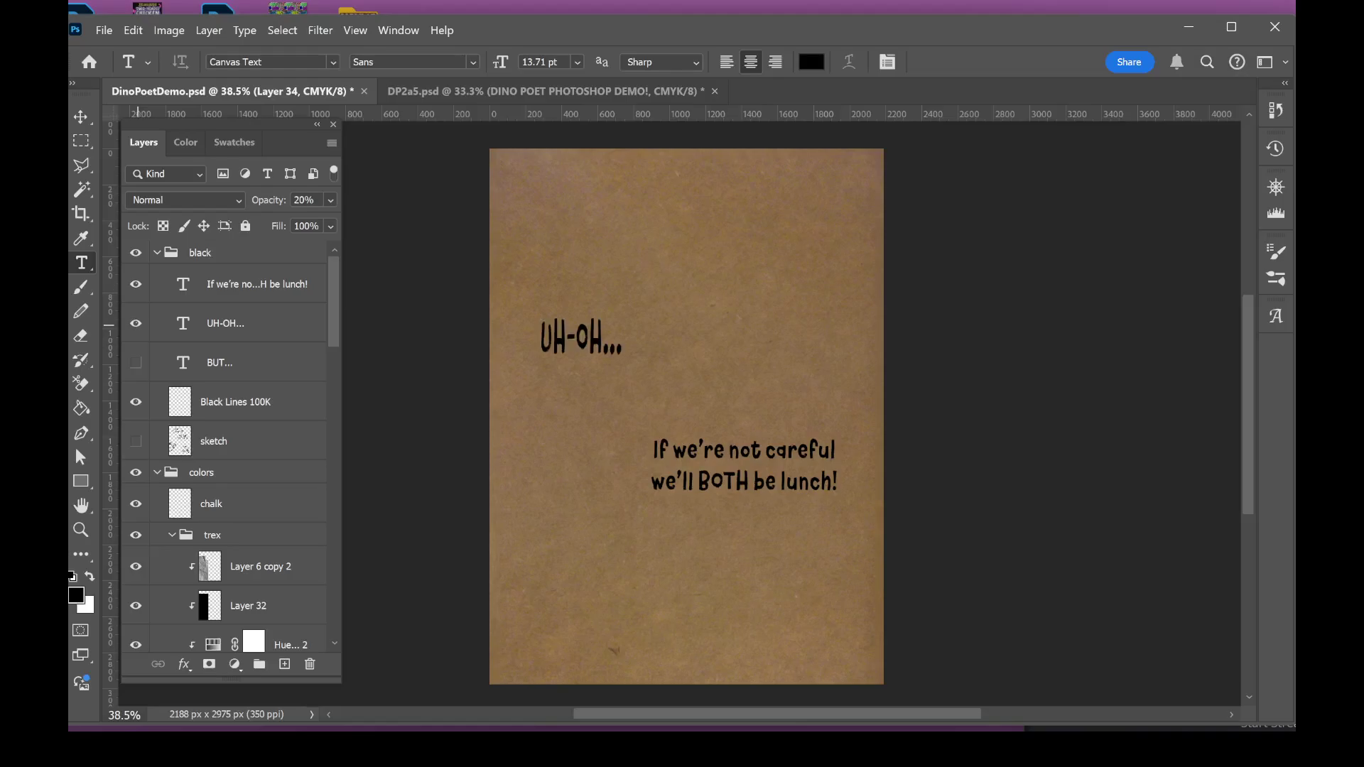
pyautogui.click(135, 362)
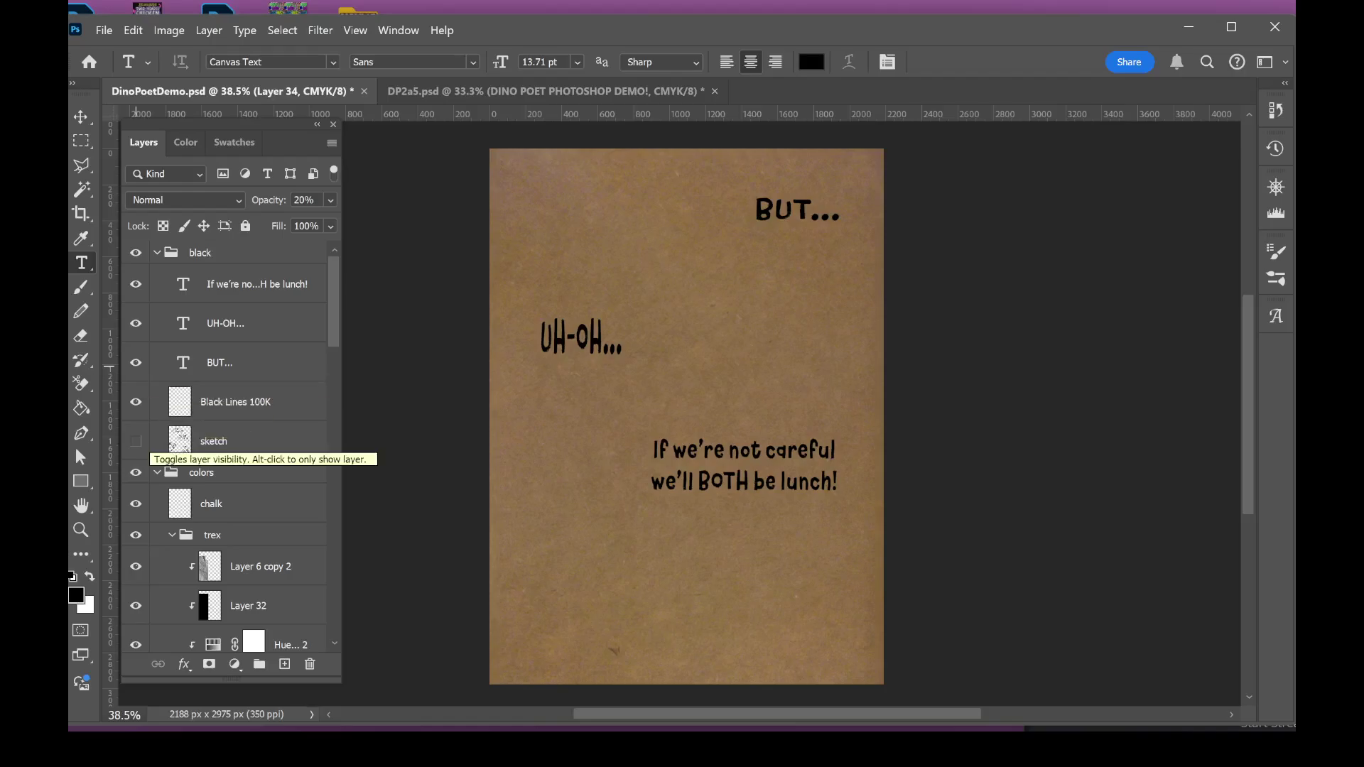
pyautogui.click(135, 442)
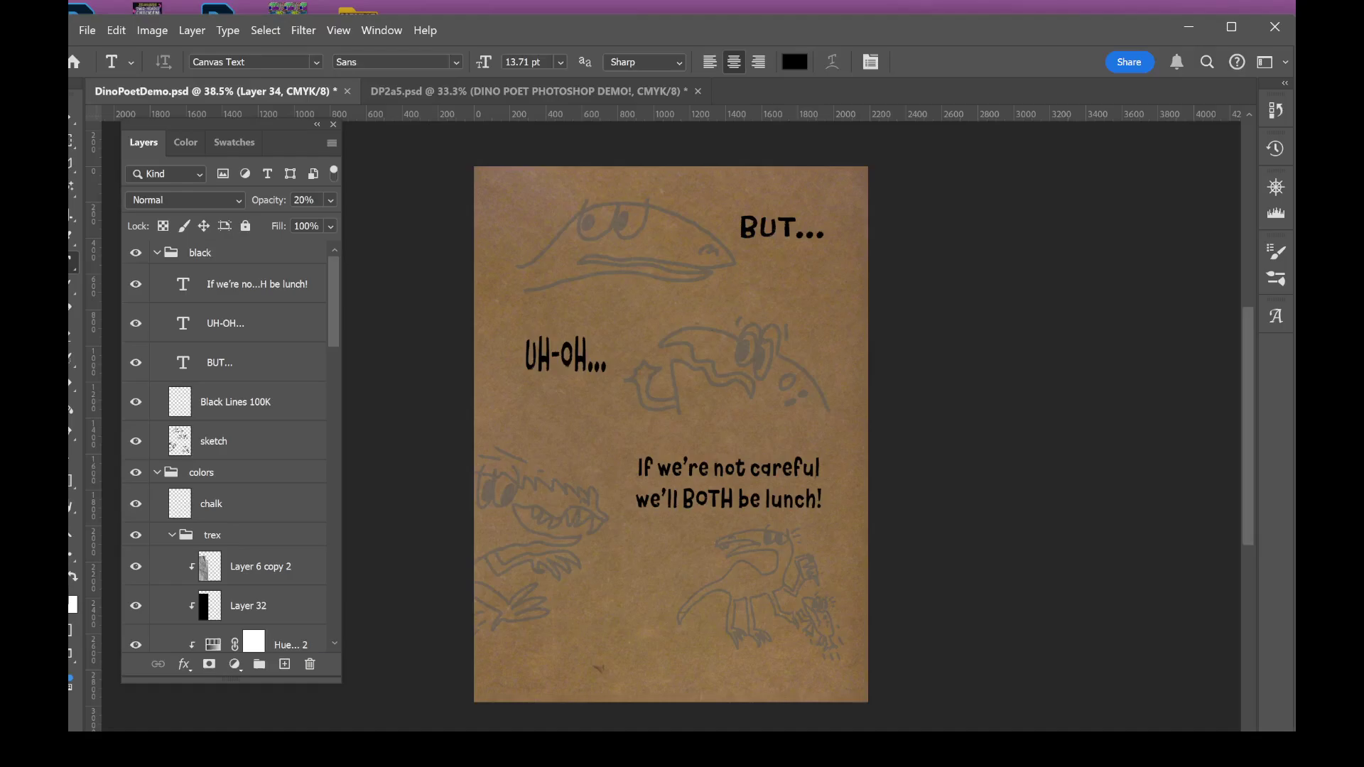
# - Select the Black Lines 100K layer and load the DINO weak black 30 brush preset
pyautogui.scroll(5, 742, 510)
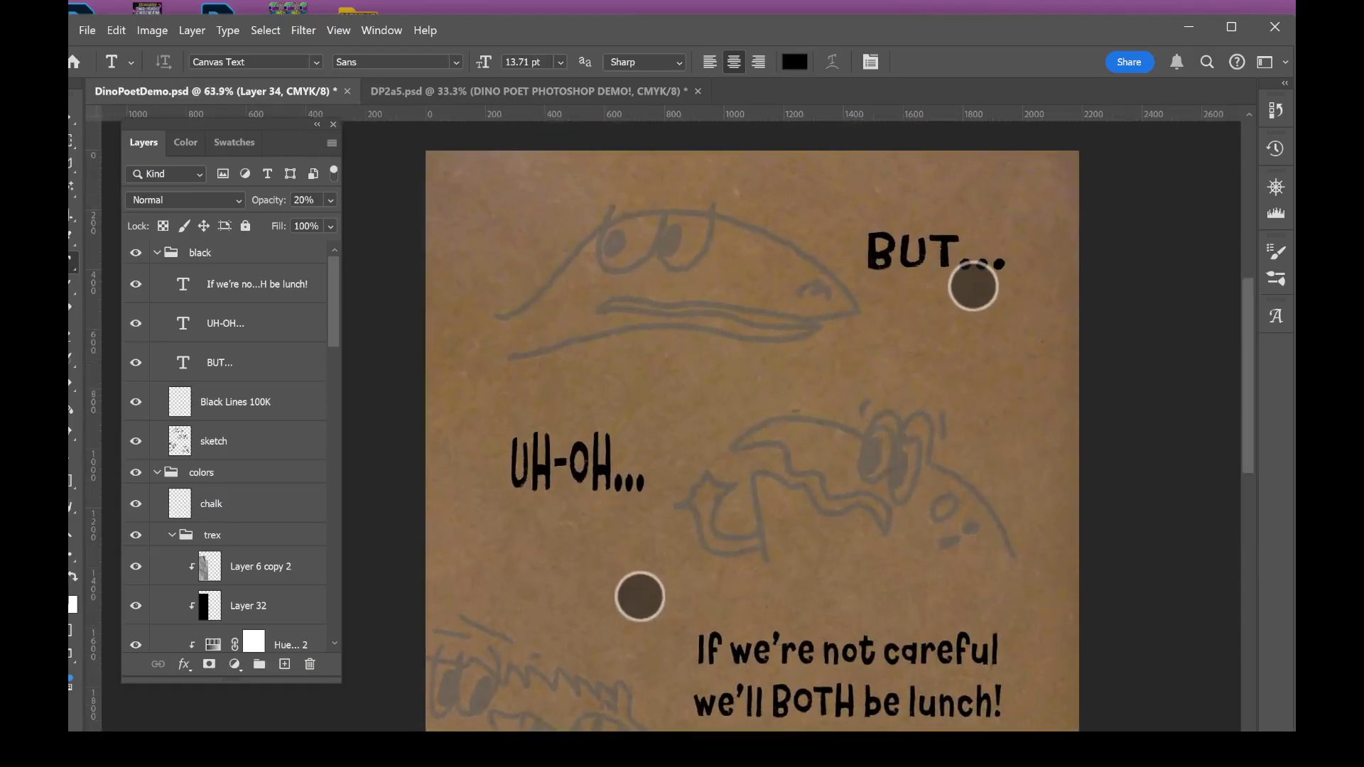
pyautogui.scroll(3, 805, 437)
pyautogui.scroll(-1, 796, 469)
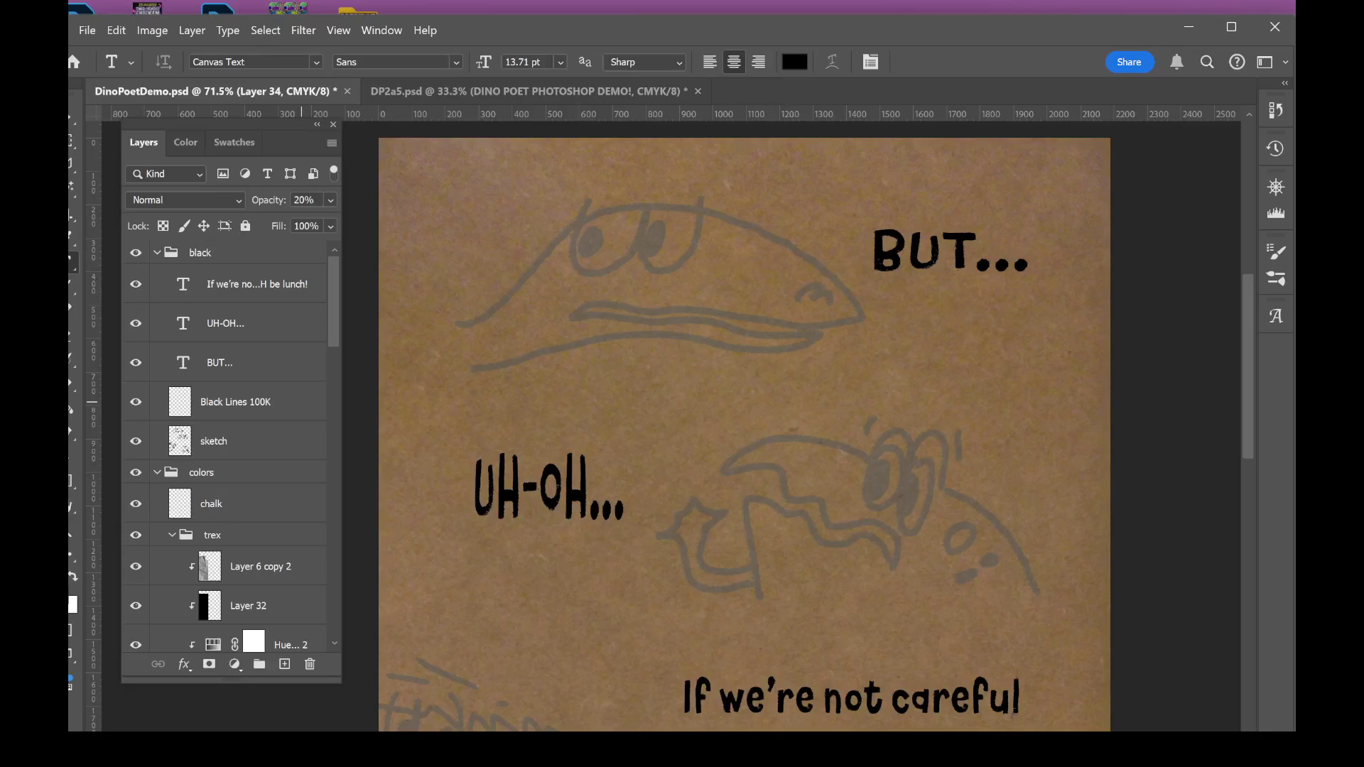
pyautogui.click(273, 403)
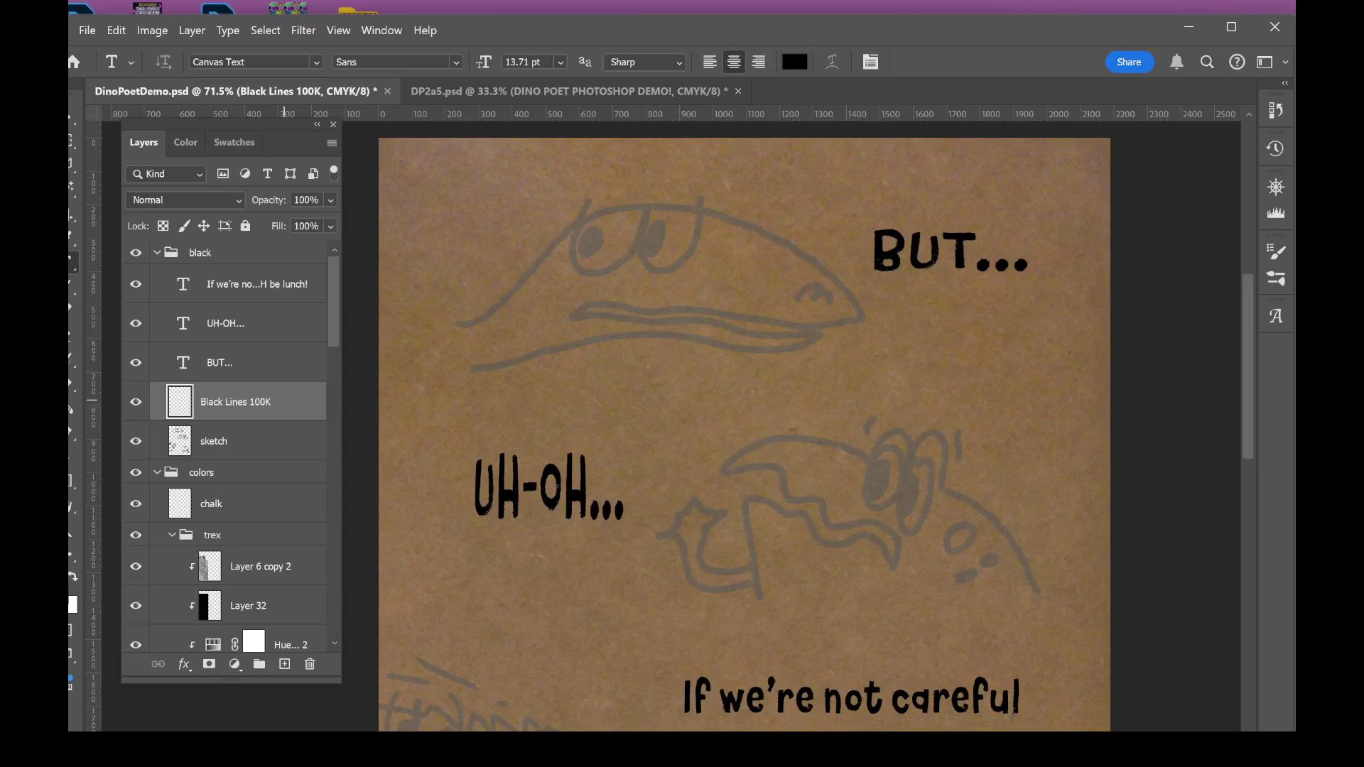
pyautogui.press('b')
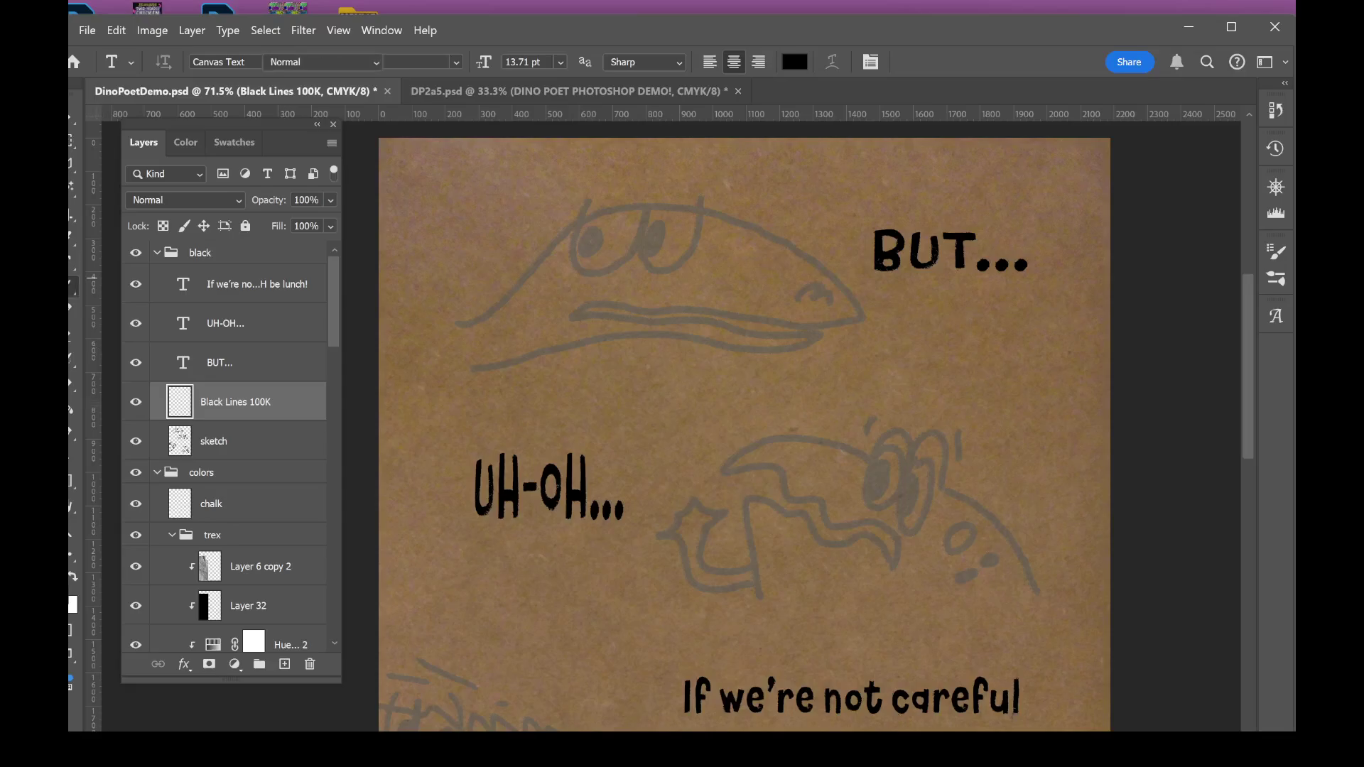
pyautogui.click(130, 62)
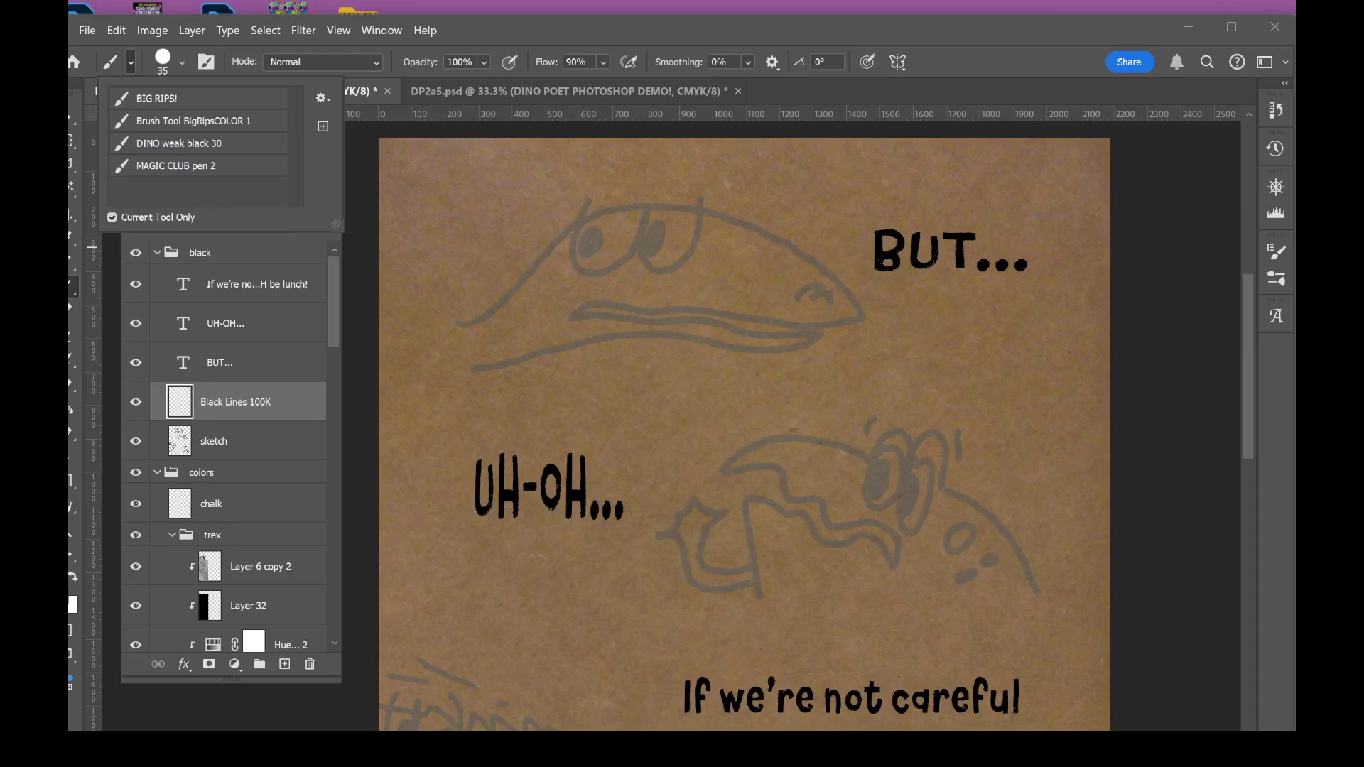
pyautogui.click(178, 142)
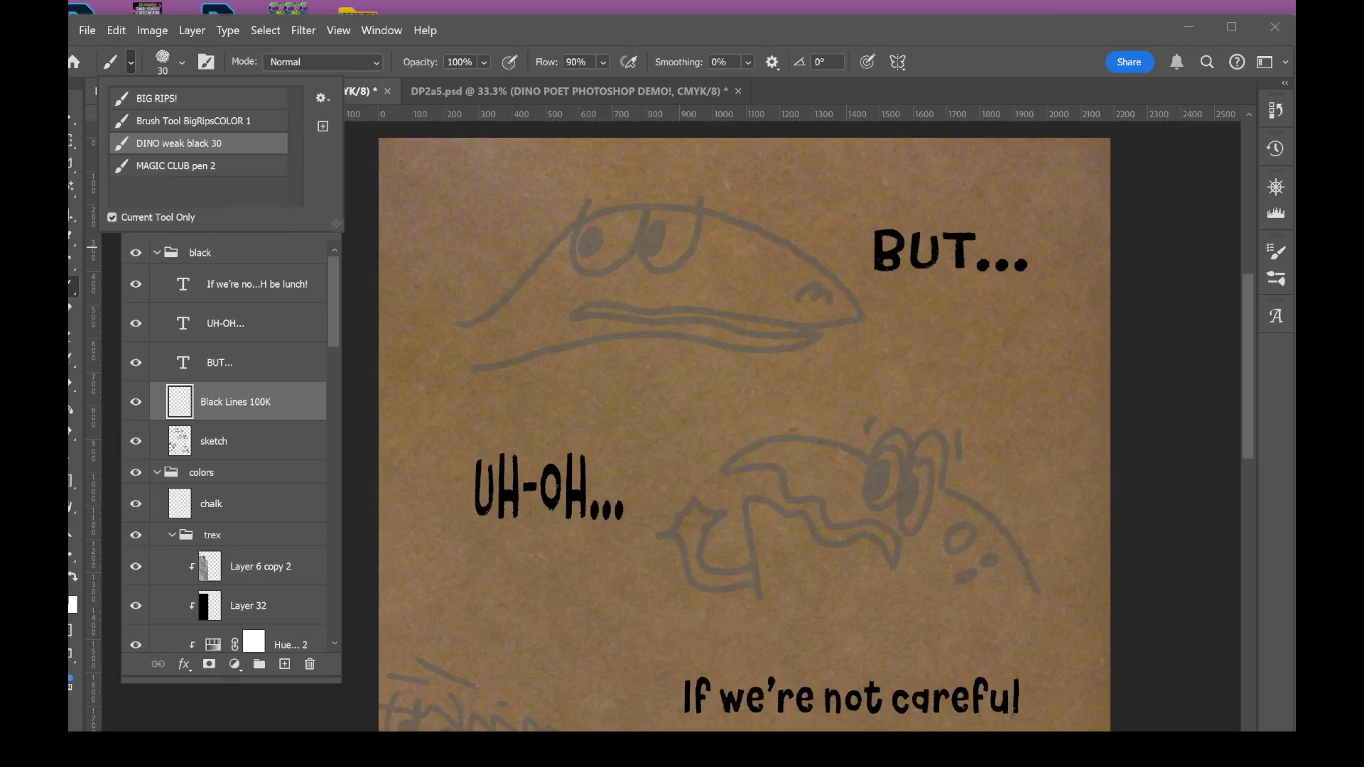
# - Ink the dinosaur head beside "BUT..." over the sketch, covering its outline, mouth, eyes, filled pupils and nostril
pyautogui.scroll(4, 706, 414)
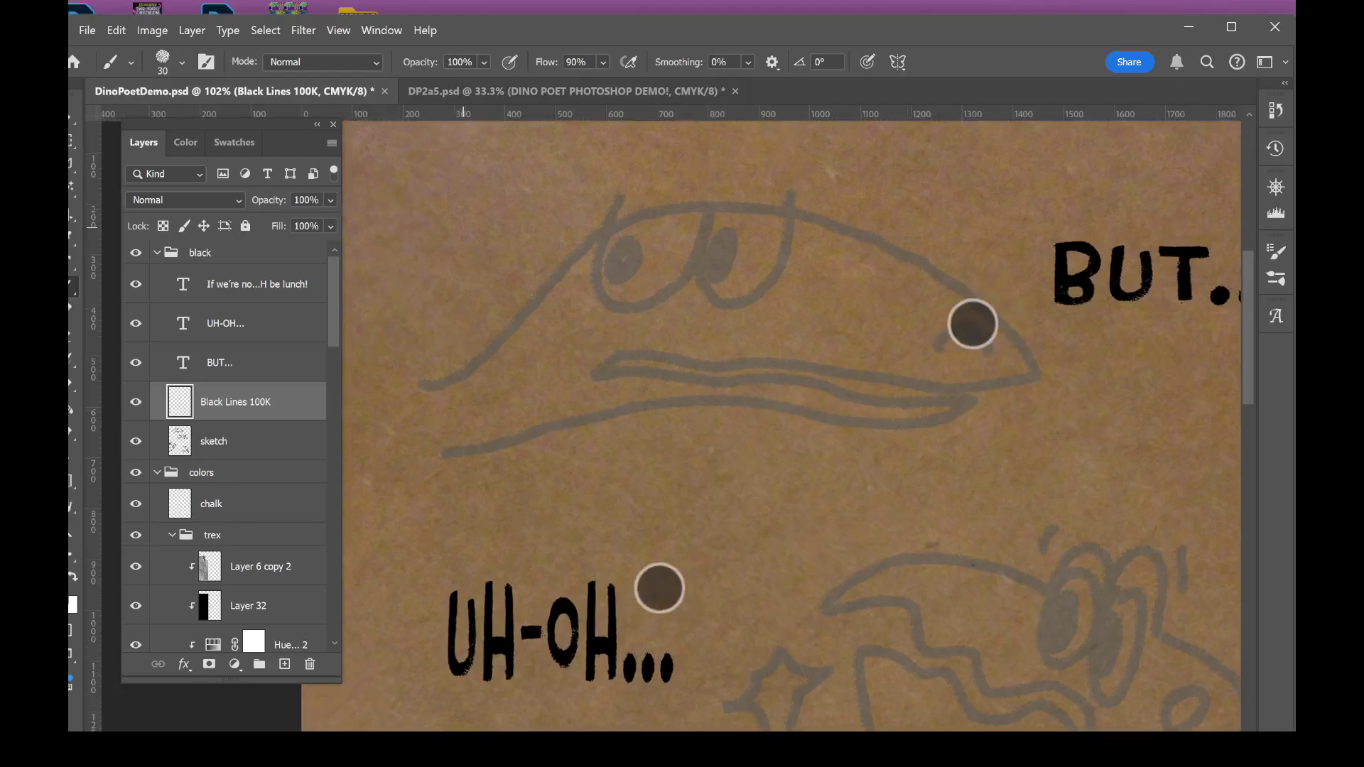
pyautogui.scroll(1, 816, 456)
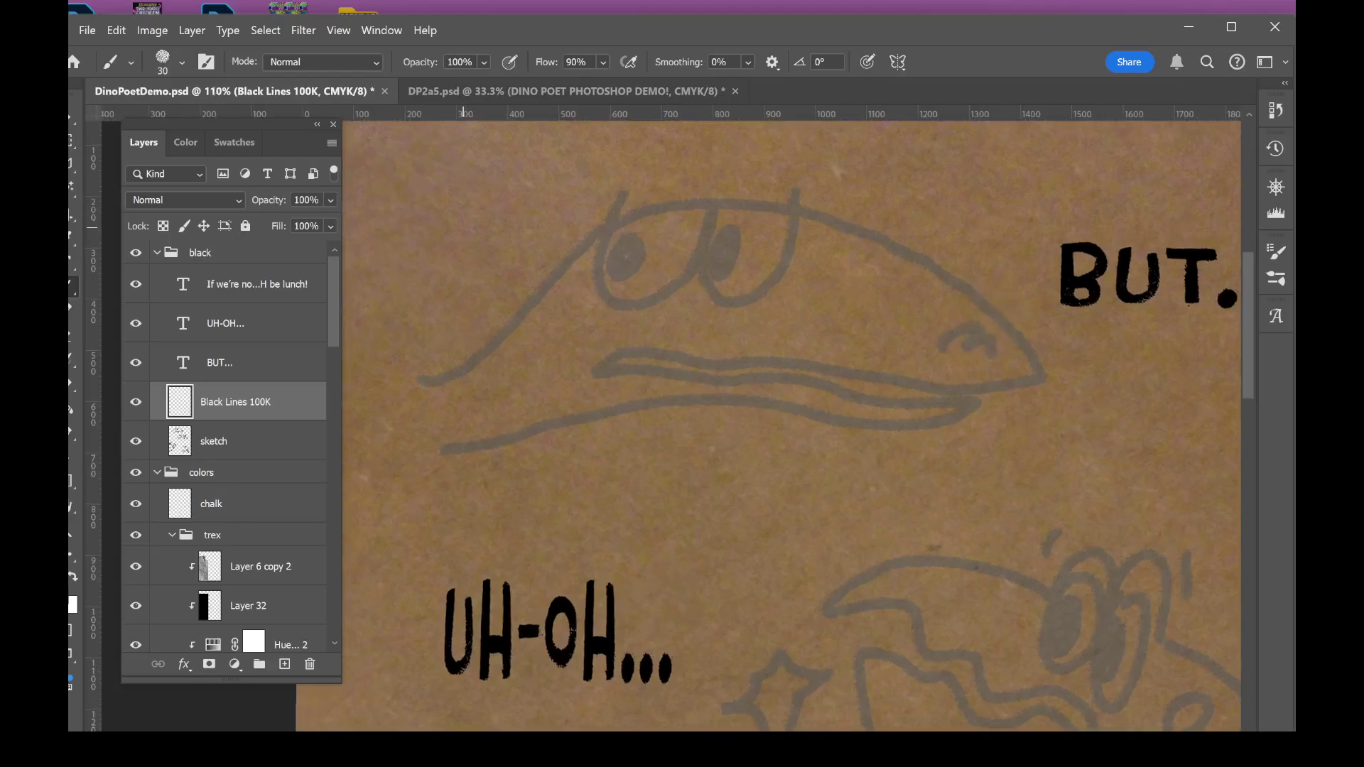
pyautogui.moveTo(407, 383)
pyautogui.mouseDown()
pyautogui.moveTo(492, 336)
pyautogui.moveTo(569, 251)
pyautogui.moveTo(665, 201)
pyautogui.moveTo(795, 212)
pyautogui.moveTo(902, 247)
pyautogui.moveTo(983, 299)
pyautogui.moveTo(1043, 364)
pyautogui.moveTo(988, 379)
pyautogui.moveTo(606, 357)
pyautogui.moveTo(807, 400)
pyautogui.moveTo(965, 398)
pyautogui.moveTo(808, 423)
pyautogui.moveTo(647, 404)
pyautogui.moveTo(446, 462)
pyautogui.mouseUp()
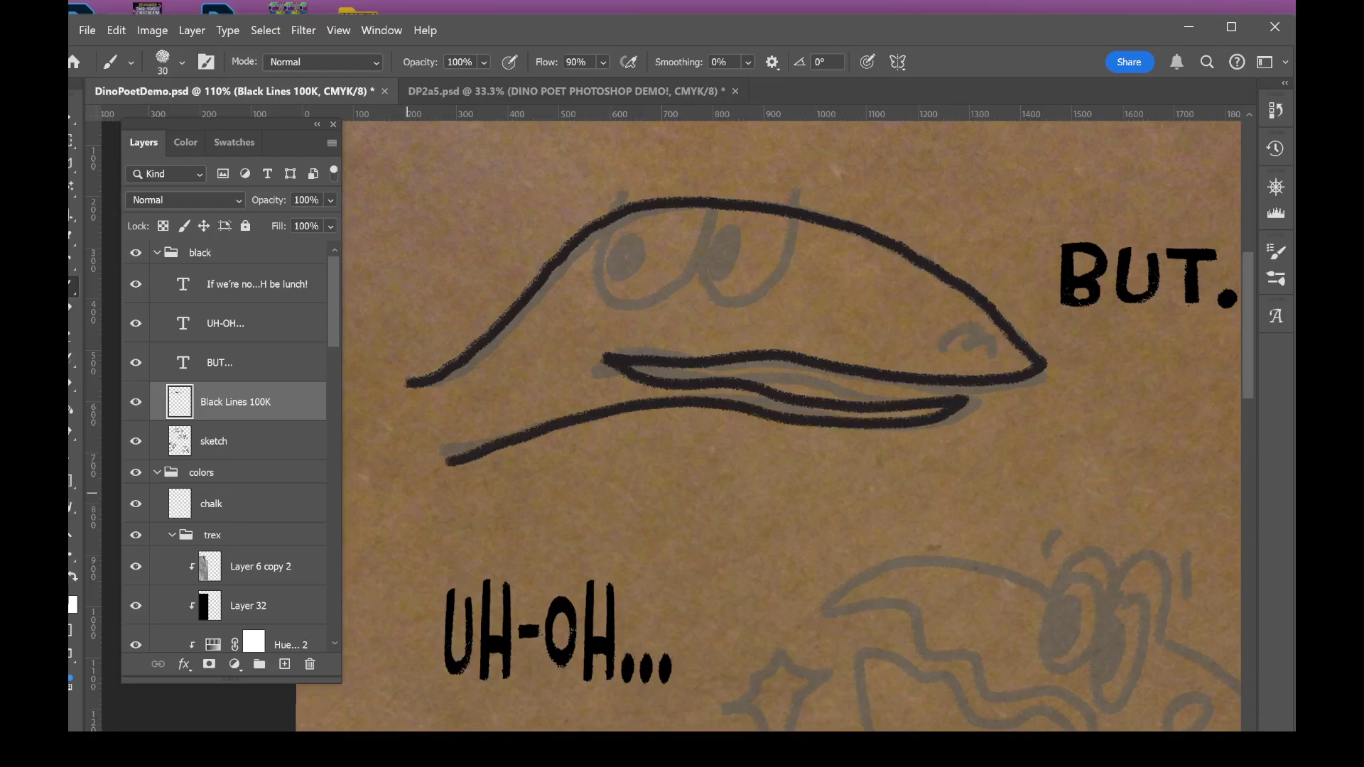
pyautogui.hotkey('ctrl', 'z')
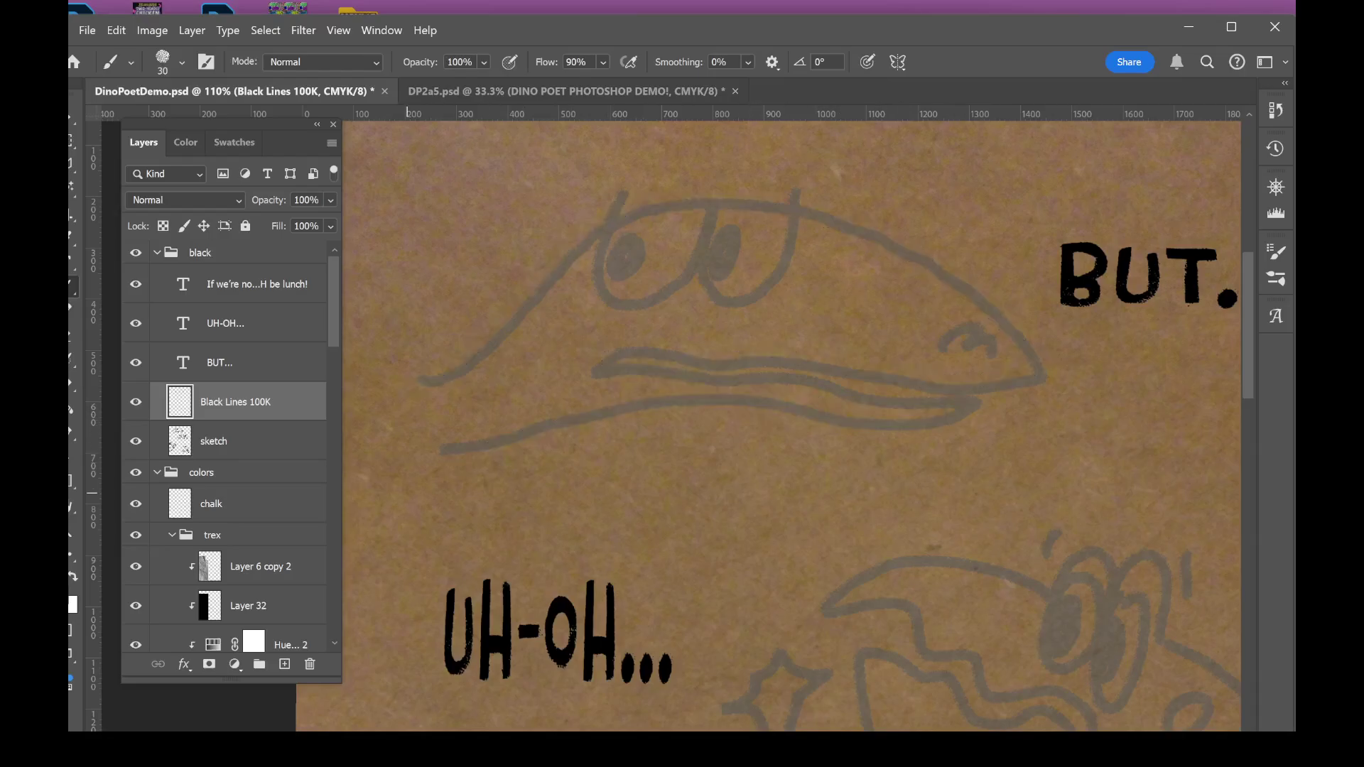
pyautogui.moveTo(402, 379)
pyautogui.mouseDown()
pyautogui.moveTo(448, 375)
pyautogui.moveTo(550, 274)
pyautogui.moveTo(675, 207)
pyautogui.moveTo(825, 224)
pyautogui.moveTo(1014, 324)
pyautogui.moveTo(1047, 375)
pyautogui.moveTo(966, 385)
pyautogui.moveTo(642, 358)
pyautogui.moveTo(595, 369)
pyautogui.moveTo(948, 411)
pyautogui.moveTo(655, 412)
pyautogui.moveTo(446, 460)
pyautogui.mouseUp()
pyautogui.moveTo(625, 184)
pyautogui.mouseDown()
pyautogui.moveTo(684, 297)
pyautogui.moveTo(735, 309)
pyautogui.moveTo(789, 181)
pyautogui.mouseUp()
pyautogui.moveTo(726, 231)
pyautogui.mouseDown()
pyautogui.moveTo(746, 238)
pyautogui.moveTo(721, 274)
pyautogui.moveTo(739, 256)
pyautogui.mouseUp()
pyautogui.moveTo(618, 238)
pyautogui.mouseDown()
pyautogui.moveTo(604, 274)
pyautogui.moveTo(620, 244)
pyautogui.moveTo(618, 263)
pyautogui.mouseUp()
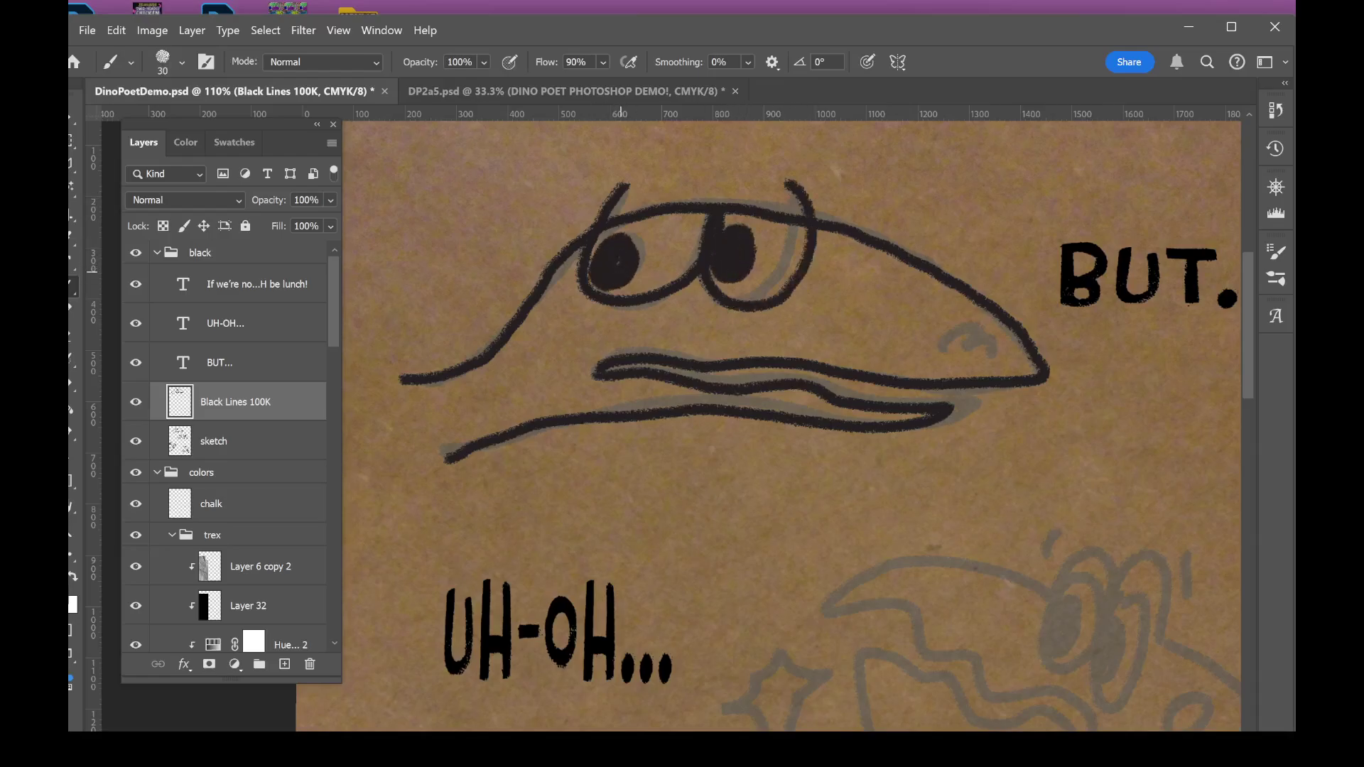
pyautogui.moveTo(927, 348); pyautogui.dragTo(990, 357)
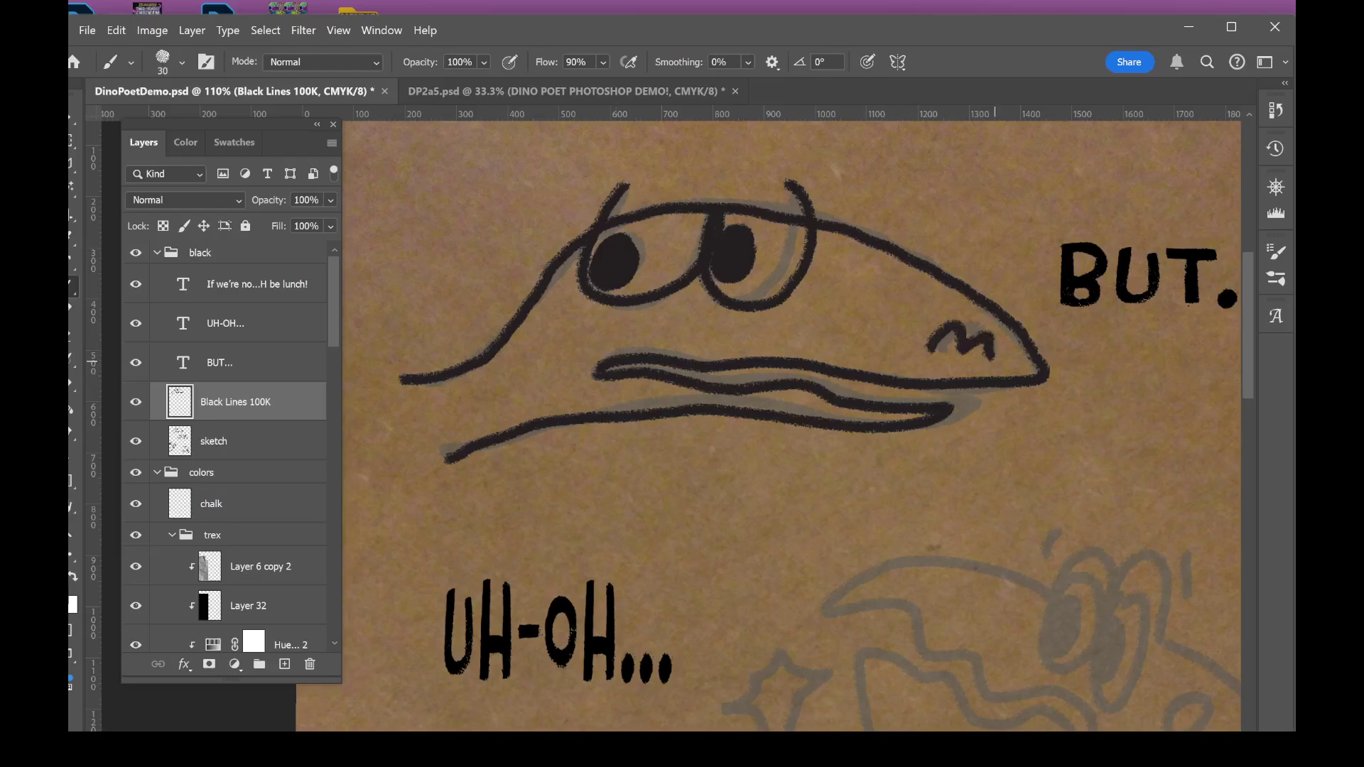
# - Ink the main outline of the dinosaur beside "UH-OH...", including its beak, wavy mouth, eye bumps and raised hand
pyautogui.scroll(-3, 782, 409)
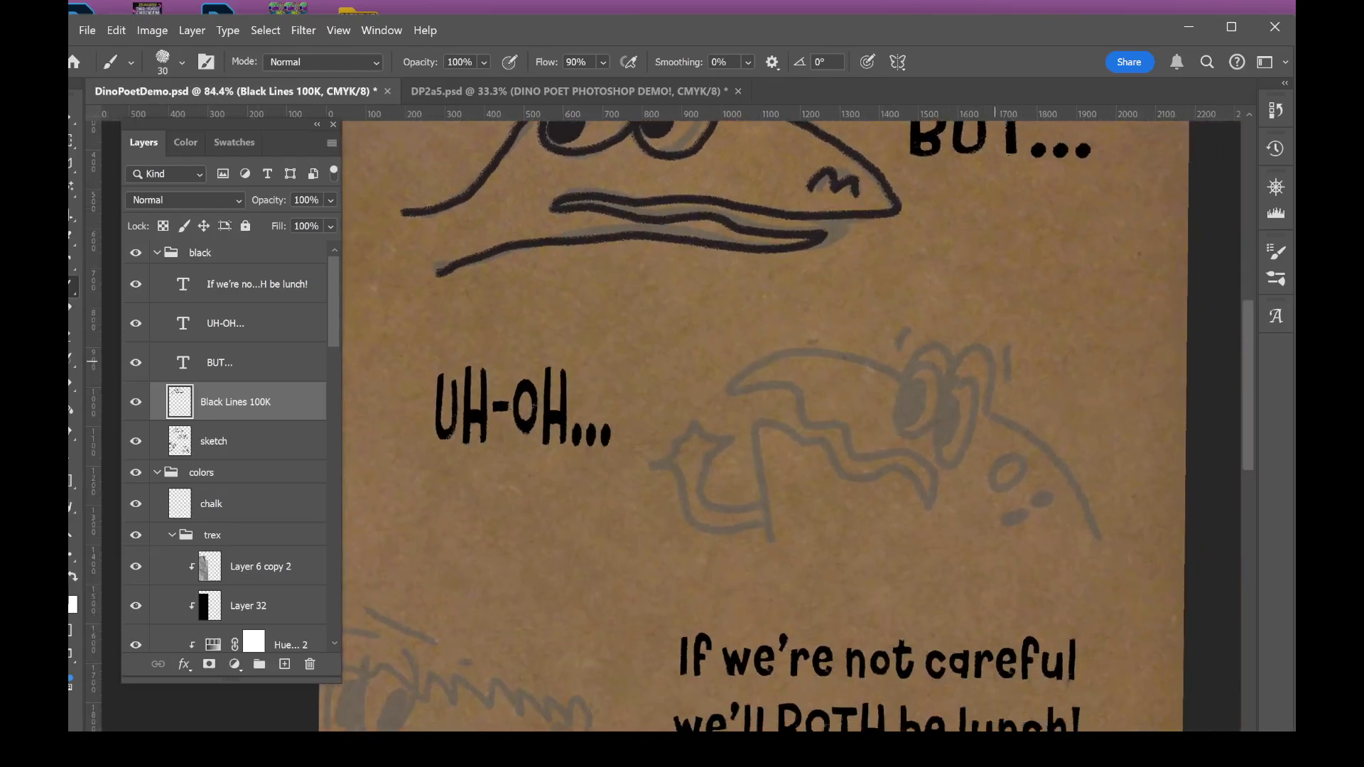
pyautogui.scroll(3, 893, 519)
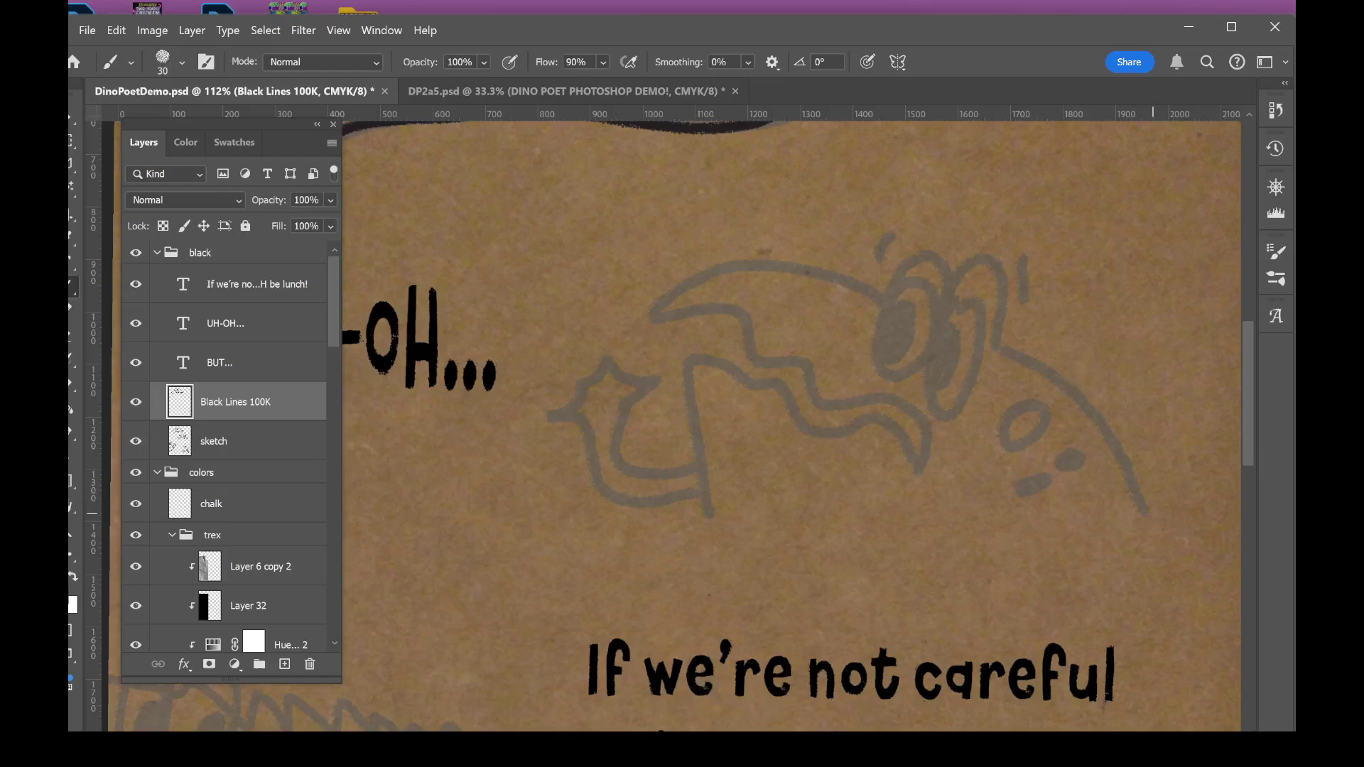
pyautogui.moveTo(1154, 516)
pyautogui.mouseDown()
pyautogui.moveTo(936, 281)
pyautogui.moveTo(722, 306)
pyautogui.moveTo(895, 402)
pyautogui.moveTo(927, 482)
pyautogui.moveTo(774, 385)
pyautogui.moveTo(693, 476)
pyautogui.moveTo(711, 529)
pyautogui.mouseUp()
pyautogui.moveTo(680, 463)
pyautogui.mouseDown()
pyautogui.moveTo(594, 356)
pyautogui.moveTo(561, 392)
pyautogui.moveTo(568, 440)
pyautogui.moveTo(648, 506)
pyautogui.moveTo(683, 502)
pyautogui.mouseUp()
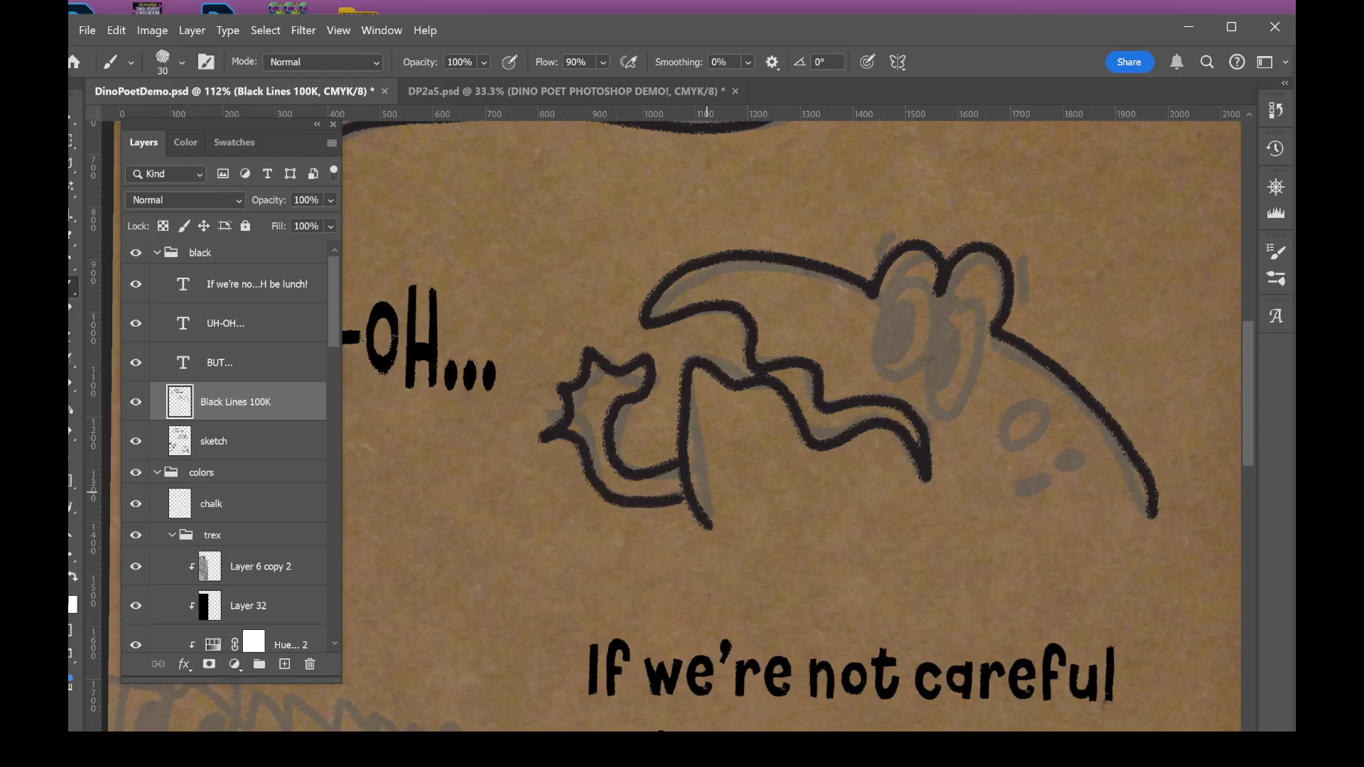
# - Ink the eyes, pupils, cheek spots and surprise marks of the dinosaur beside "UH-OH..."
pyautogui.moveTo(868, 239); pyautogui.dragTo(896, 222)
pyautogui.moveTo(1023, 264); pyautogui.dragTo(1028, 294)
pyautogui.moveTo(906, 277)
pyautogui.mouseDown()
pyautogui.moveTo(893, 368)
pyautogui.moveTo(902, 282)
pyautogui.mouseUp()
pyautogui.moveTo(888, 306)
pyautogui.mouseDown()
pyautogui.moveTo(881, 324)
pyautogui.moveTo(896, 313)
pyautogui.moveTo(971, 378)
pyautogui.moveTo(976, 309)
pyautogui.mouseUp()
pyautogui.moveTo(959, 342); pyautogui.dragTo(956, 349)
pyautogui.moveTo(1026, 406)
pyautogui.mouseDown()
pyautogui.moveTo(1005, 441)
pyautogui.moveTo(1037, 412)
pyautogui.mouseUp()
pyautogui.moveTo(1069, 451); pyautogui.dragTo(1079, 448)
pyautogui.moveTo(1027, 483); pyautogui.dragTo(1034, 490)
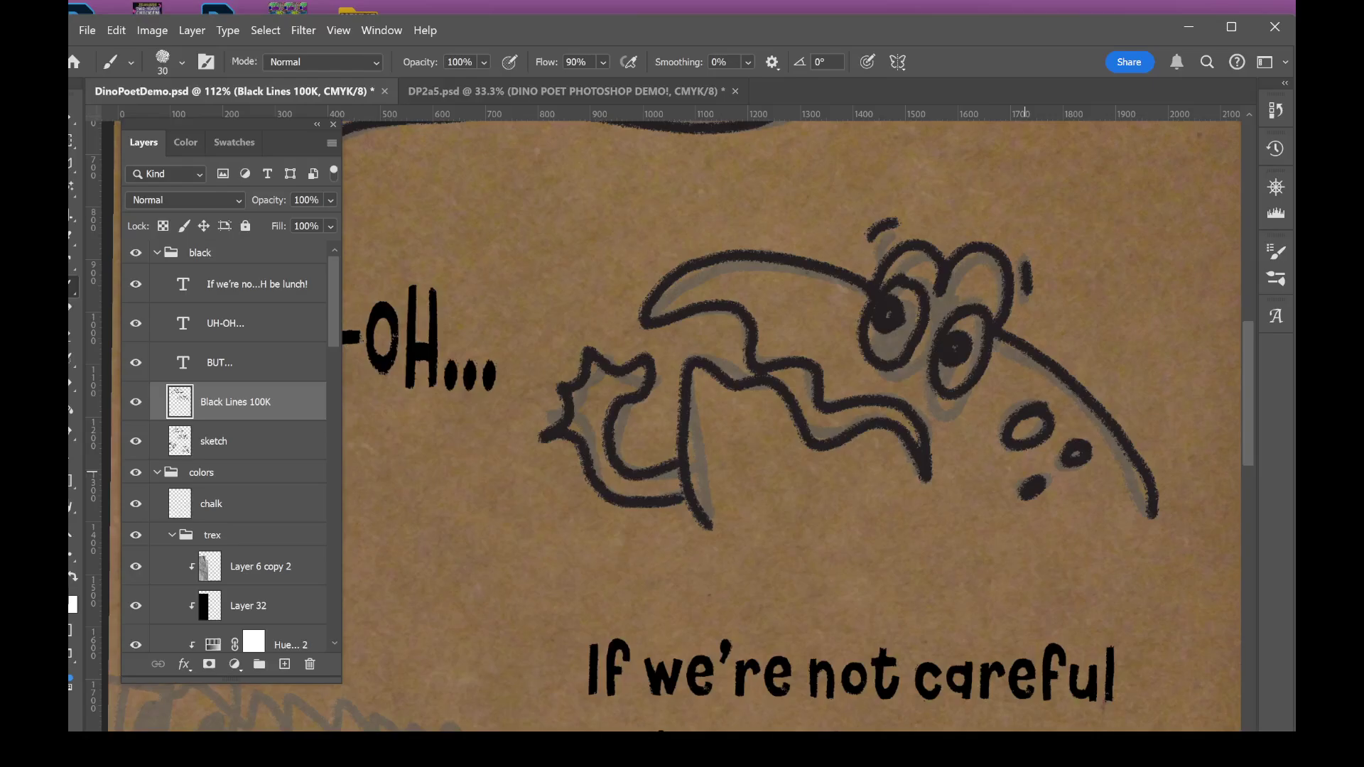
# - Ink the T-rex head at the page's left edge, with its motion lines, jagged snout, eyes, jaws and teeth
pyautogui.scroll(-4, 927, 468)
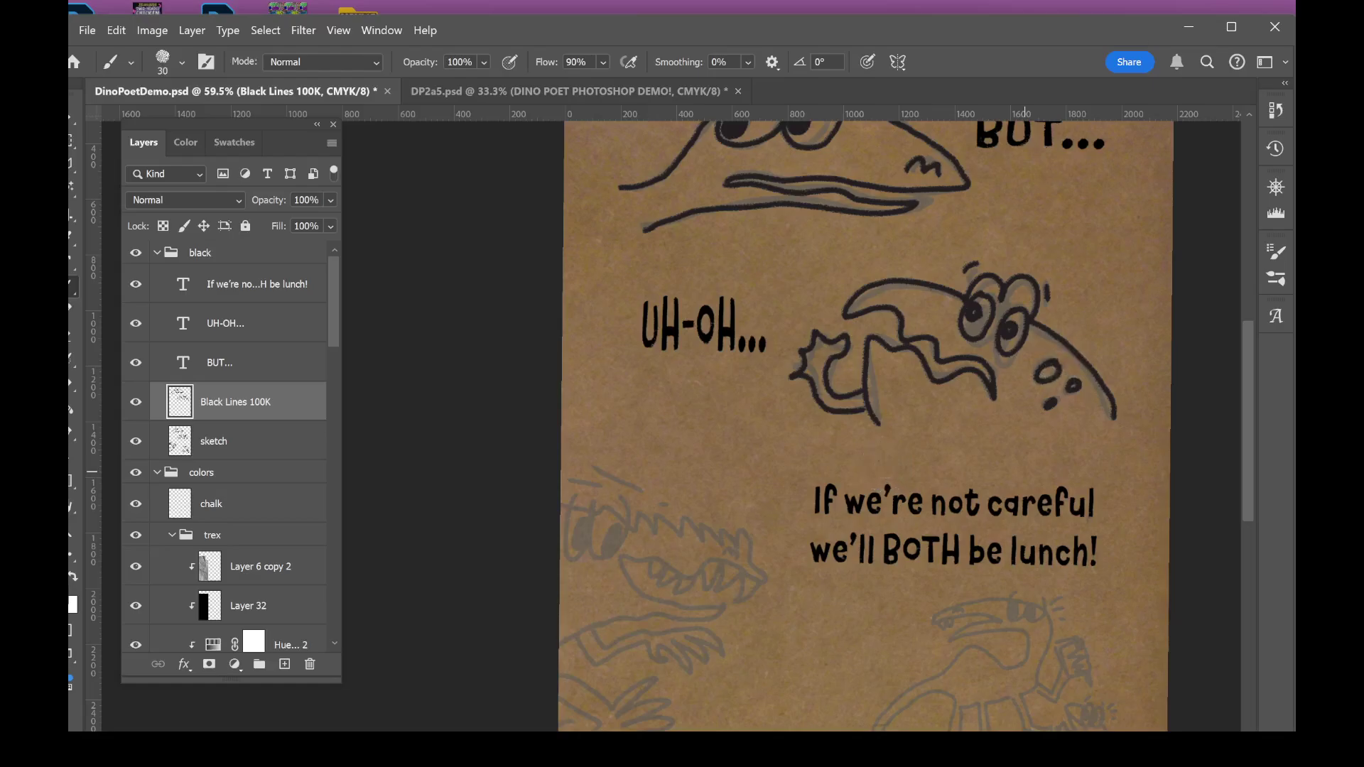
pyautogui.scroll(-3, 851, 353)
pyautogui.scroll(3, 756, 485)
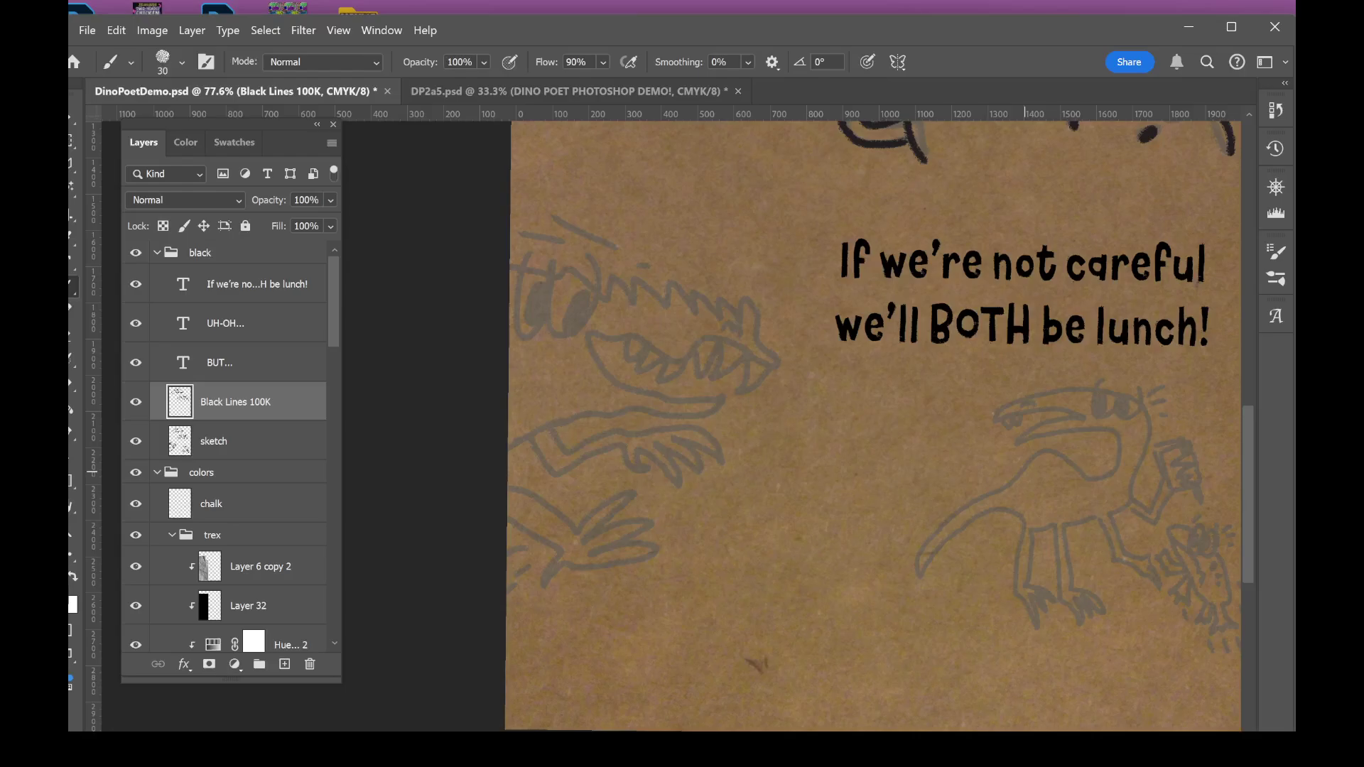
pyautogui.scroll(2, 702, 491)
pyautogui.moveTo(612, 199); pyautogui.dragTo(543, 147)
pyautogui.moveTo(554, 198); pyautogui.dragTo(511, 172)
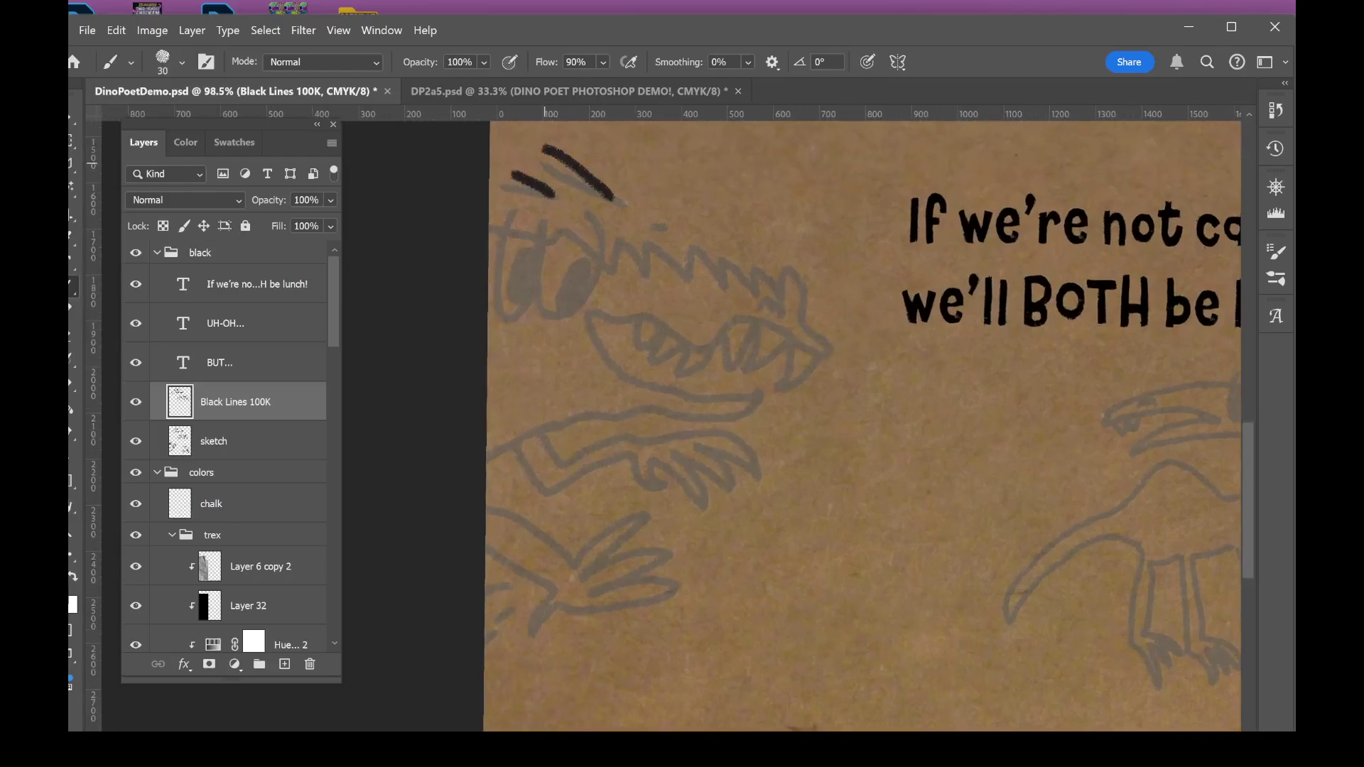
pyautogui.moveTo(677, 213); pyautogui.dragTo(652, 227)
pyautogui.moveTo(487, 465)
pyautogui.mouseDown()
pyautogui.moveTo(553, 423)
pyautogui.moveTo(632, 410)
pyautogui.moveTo(757, 419)
pyautogui.moveTo(619, 364)
pyautogui.moveTo(624, 317)
pyautogui.moveTo(807, 350)
pyautogui.moveTo(814, 327)
pyautogui.moveTo(778, 263)
pyautogui.moveTo(681, 247)
pyautogui.moveTo(640, 257)
pyautogui.moveTo(571, 229)
pyautogui.moveTo(490, 226)
pyautogui.moveTo(603, 258)
pyautogui.moveTo(601, 221)
pyautogui.mouseUp()
pyautogui.moveTo(586, 263)
pyautogui.mouseDown()
pyautogui.moveTo(574, 287)
pyautogui.moveTo(579, 270)
pyautogui.moveTo(529, 270)
pyautogui.mouseUp()
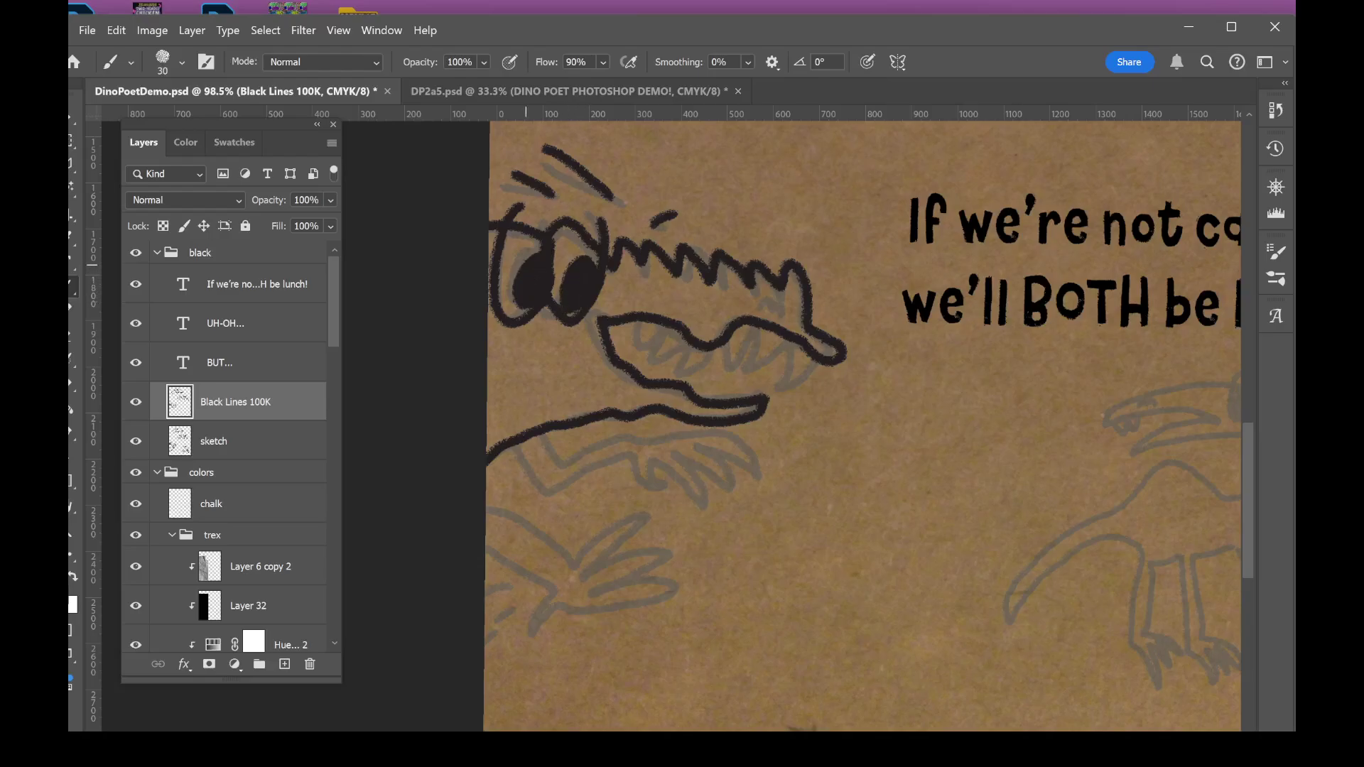
pyautogui.moveTo(813, 373)
pyautogui.mouseDown()
pyautogui.moveTo(764, 334)
pyautogui.moveTo(726, 355)
pyautogui.moveTo(662, 359)
pyautogui.moveTo(685, 339)
pyautogui.moveTo(651, 340)
pyautogui.mouseUp()
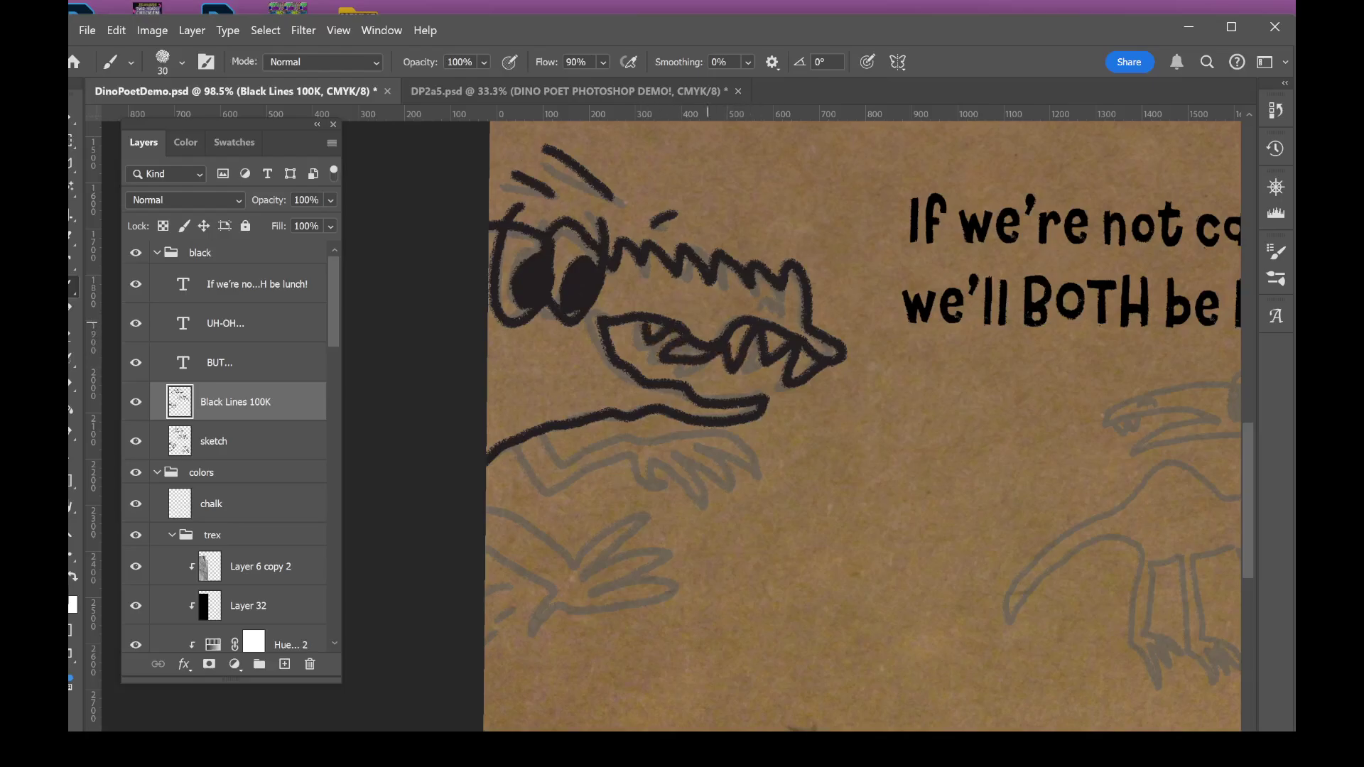
pyautogui.moveTo(761, 401); pyautogui.dragTo(686, 371)
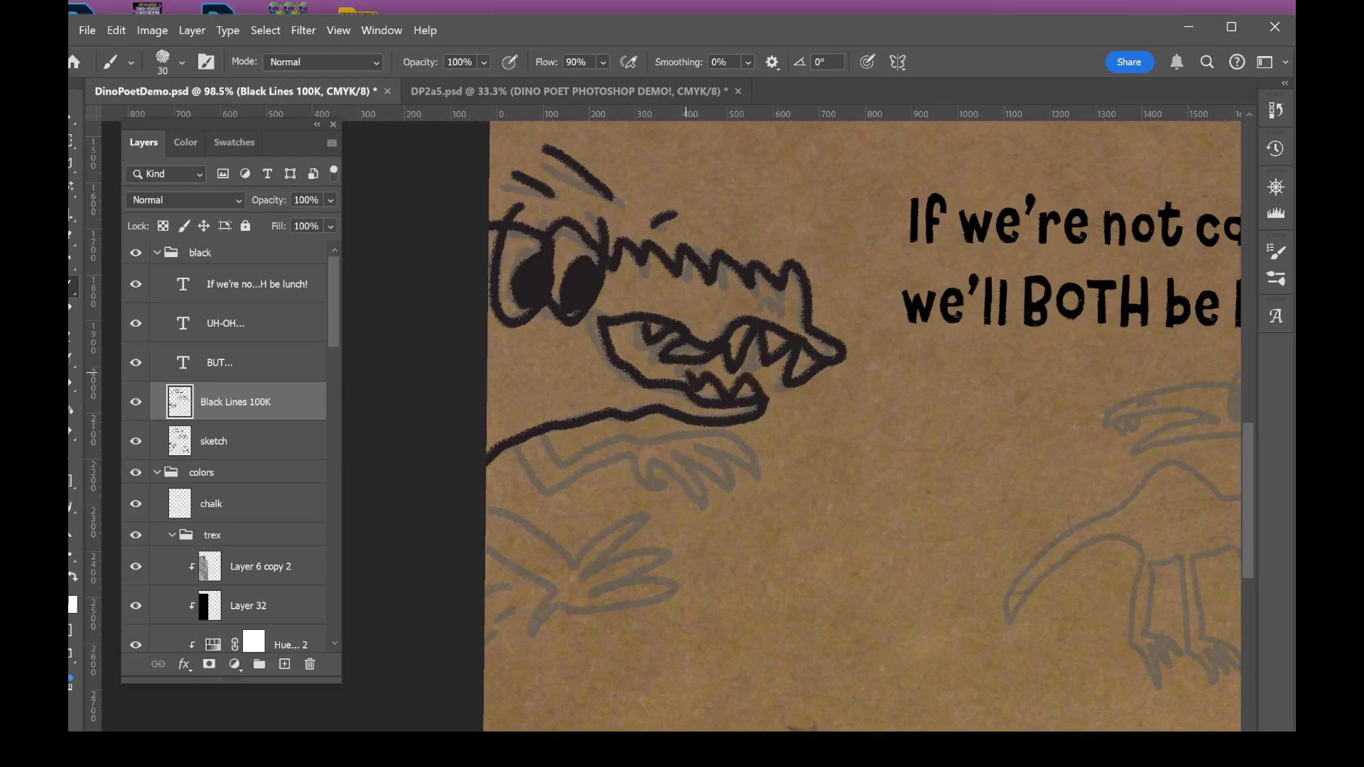
# - Ink the T-rex's two clawed limbs below its head and the short marks beneath the lower one
pyautogui.moveTo(543, 435)
pyautogui.mouseDown()
pyautogui.moveTo(739, 446)
pyautogui.moveTo(710, 454)
pyautogui.moveTo(707, 501)
pyautogui.moveTo(679, 472)
pyautogui.moveTo(643, 501)
pyautogui.moveTo(601, 469)
pyautogui.moveTo(532, 455)
pyautogui.mouseUp()
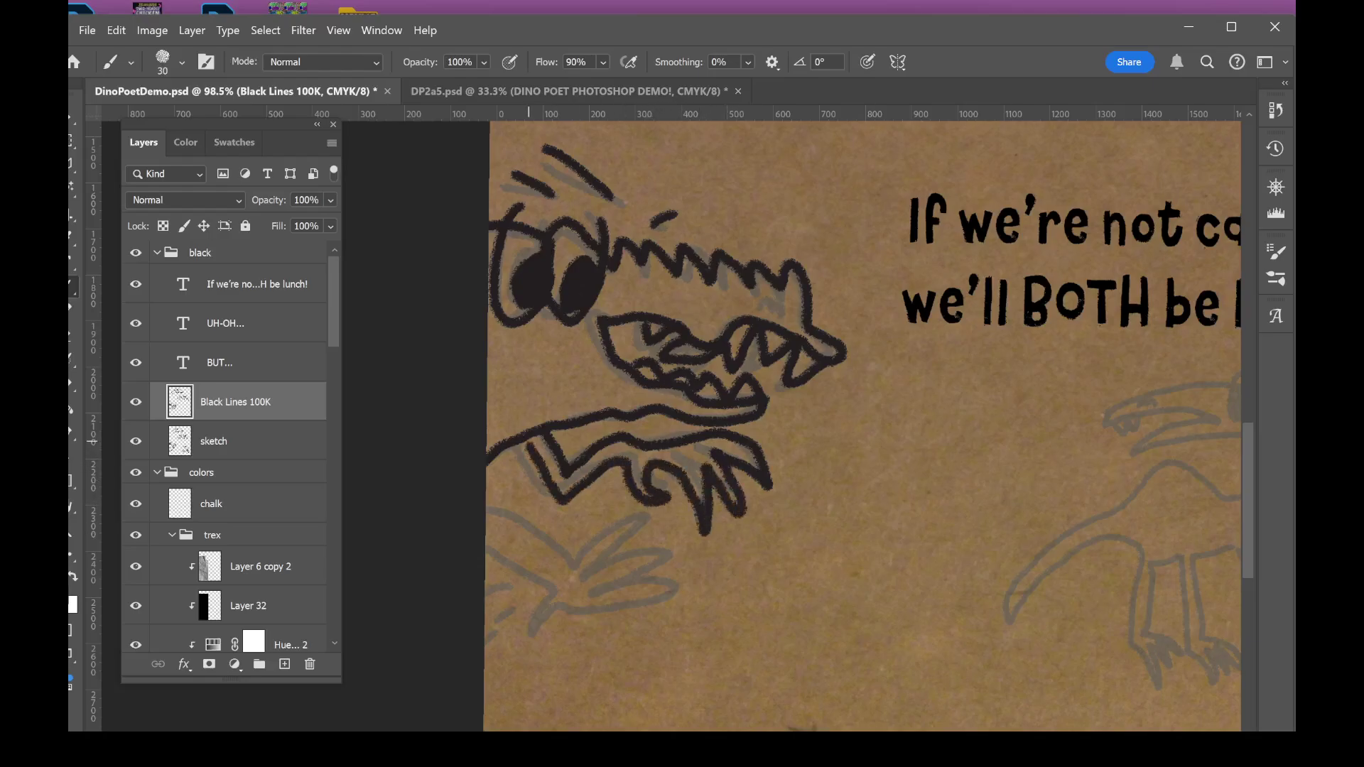
pyautogui.scroll(3, 790, 497)
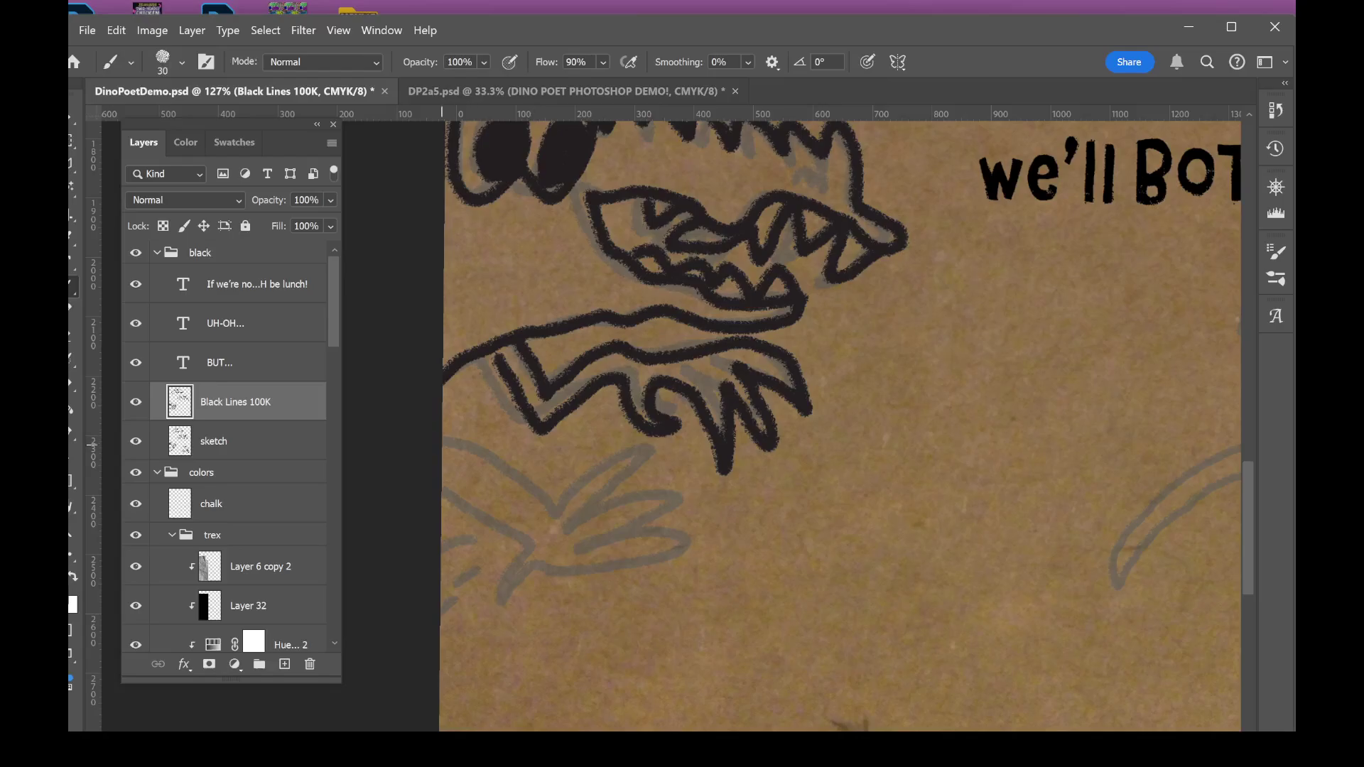
pyautogui.moveTo(442, 437)
pyautogui.mouseDown()
pyautogui.moveTo(568, 508)
pyautogui.moveTo(713, 512)
pyautogui.moveTo(611, 538)
pyautogui.moveTo(643, 574)
pyautogui.moveTo(534, 579)
pyautogui.moveTo(444, 495)
pyautogui.mouseUp()
pyautogui.moveTo(488, 539)
pyautogui.mouseDown()
pyautogui.moveTo(444, 556)
pyautogui.moveTo(451, 581)
pyautogui.mouseUp()
pyautogui.moveTo(489, 592); pyautogui.dragTo(465, 606)
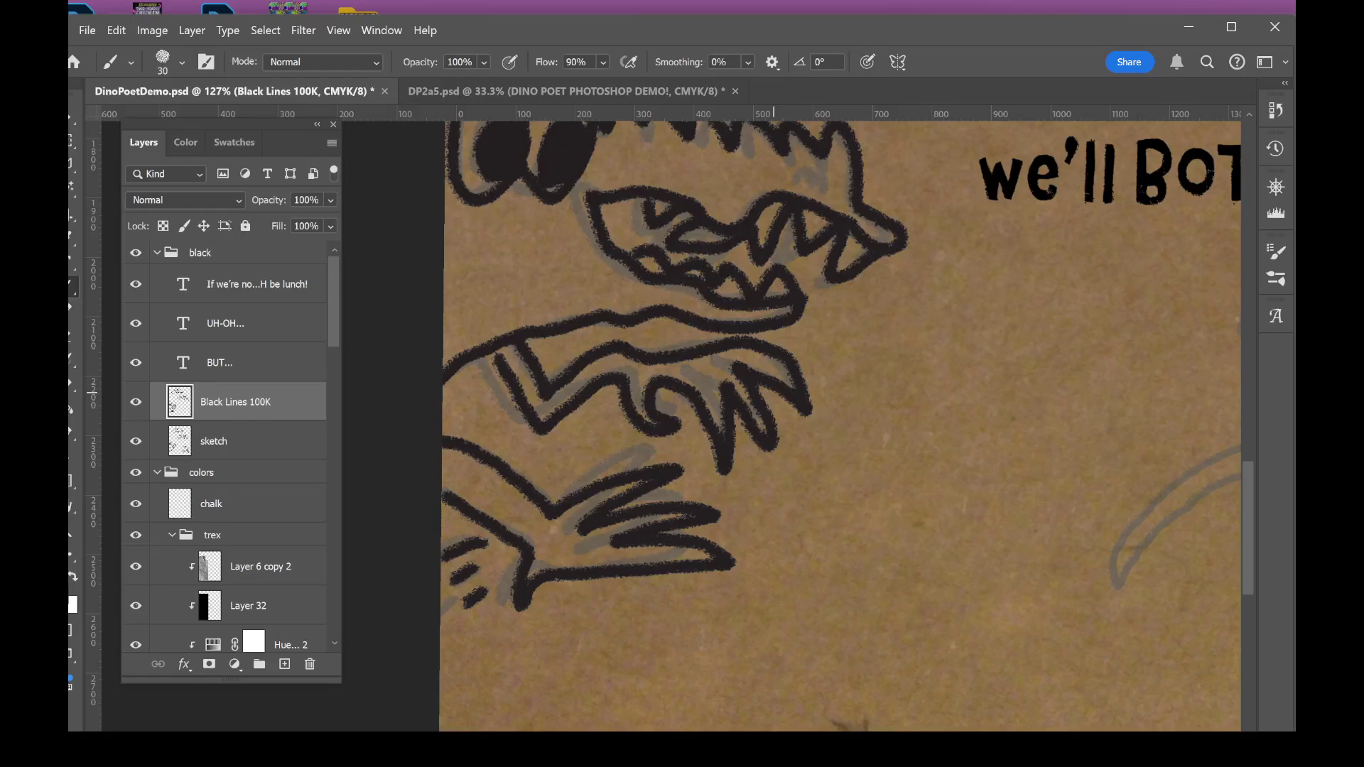
# - Try inking the small creature below the "we'll BOTH be lunch!" text with the size 30 brush, including its surprise marks
pyautogui.scroll(-3, 679, 636)
pyautogui.scroll(4, 582, 632)
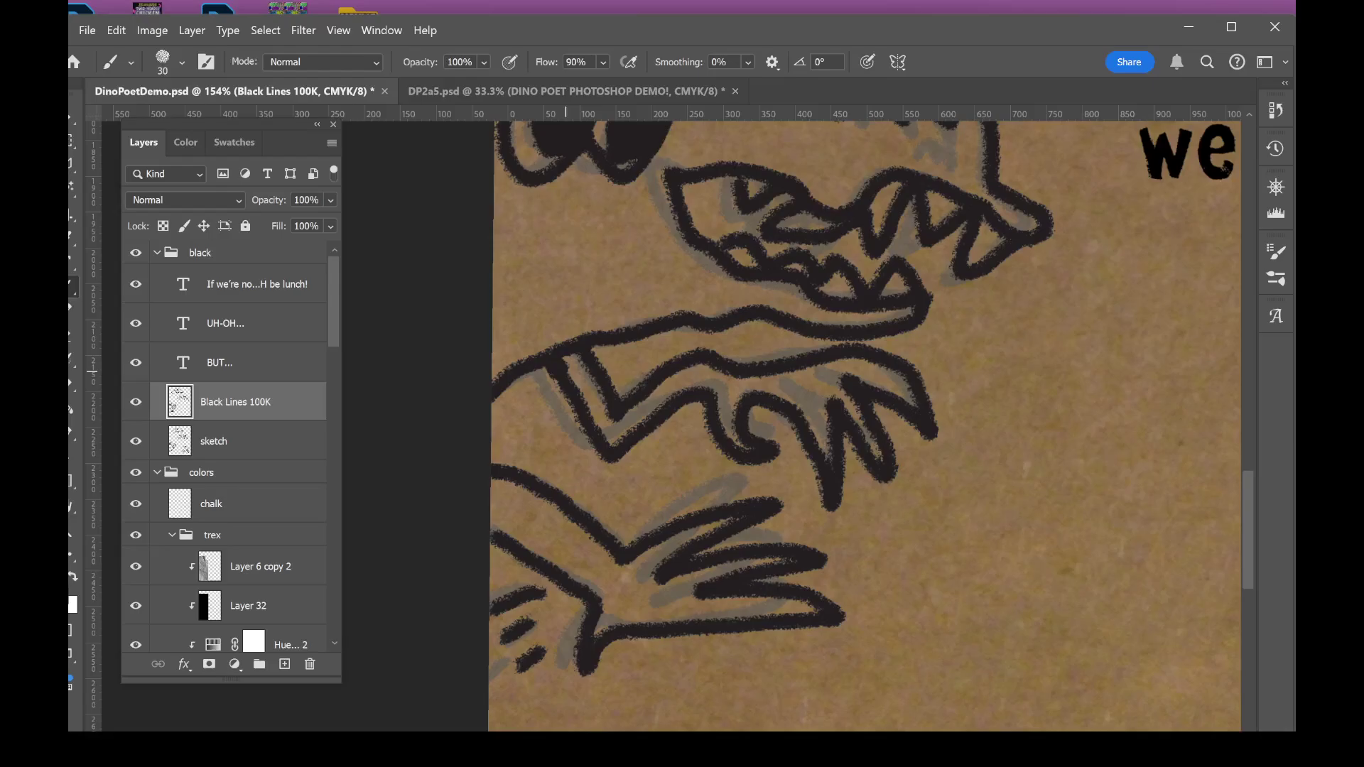
pyautogui.scroll(-2, 584, 495)
pyautogui.hscroll(3, 584, 495)
pyautogui.hscroll(5, 928, 493)
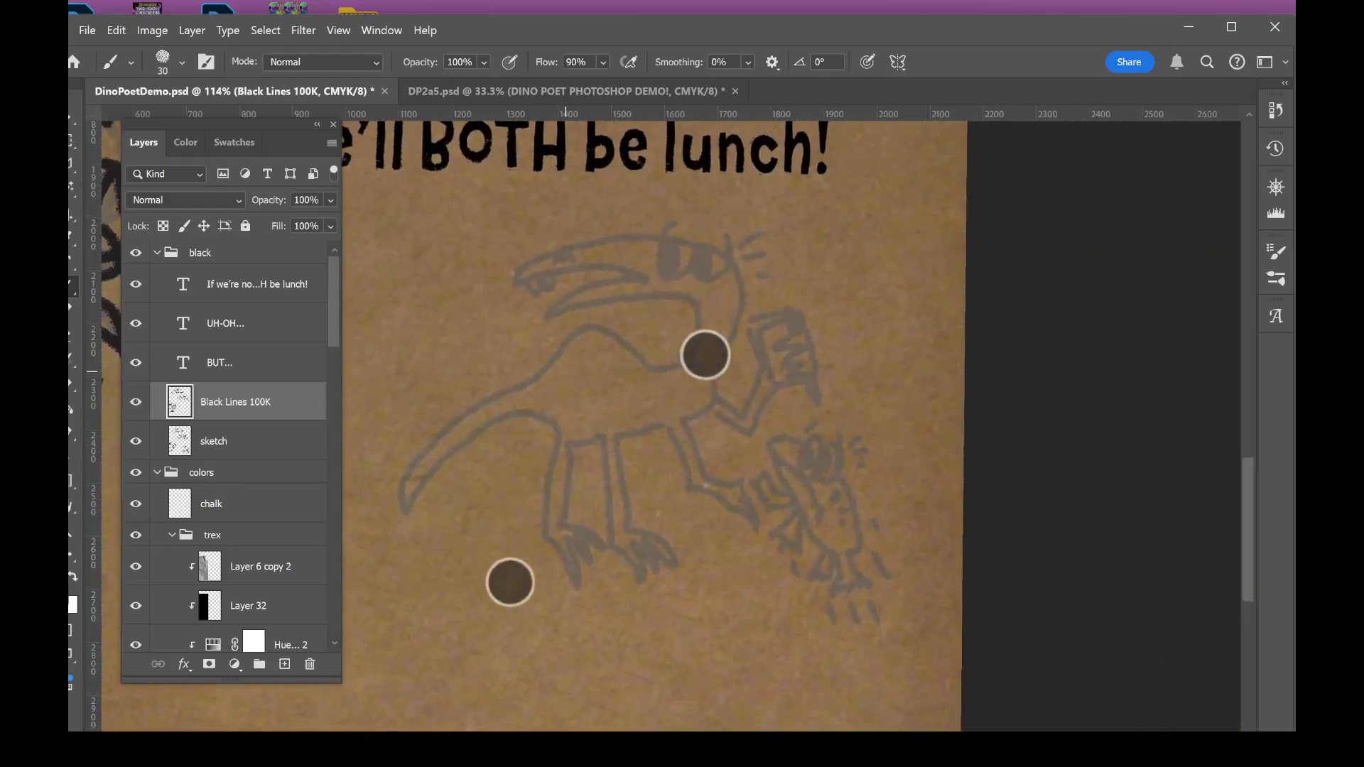
pyautogui.scroll(2, 735, 511)
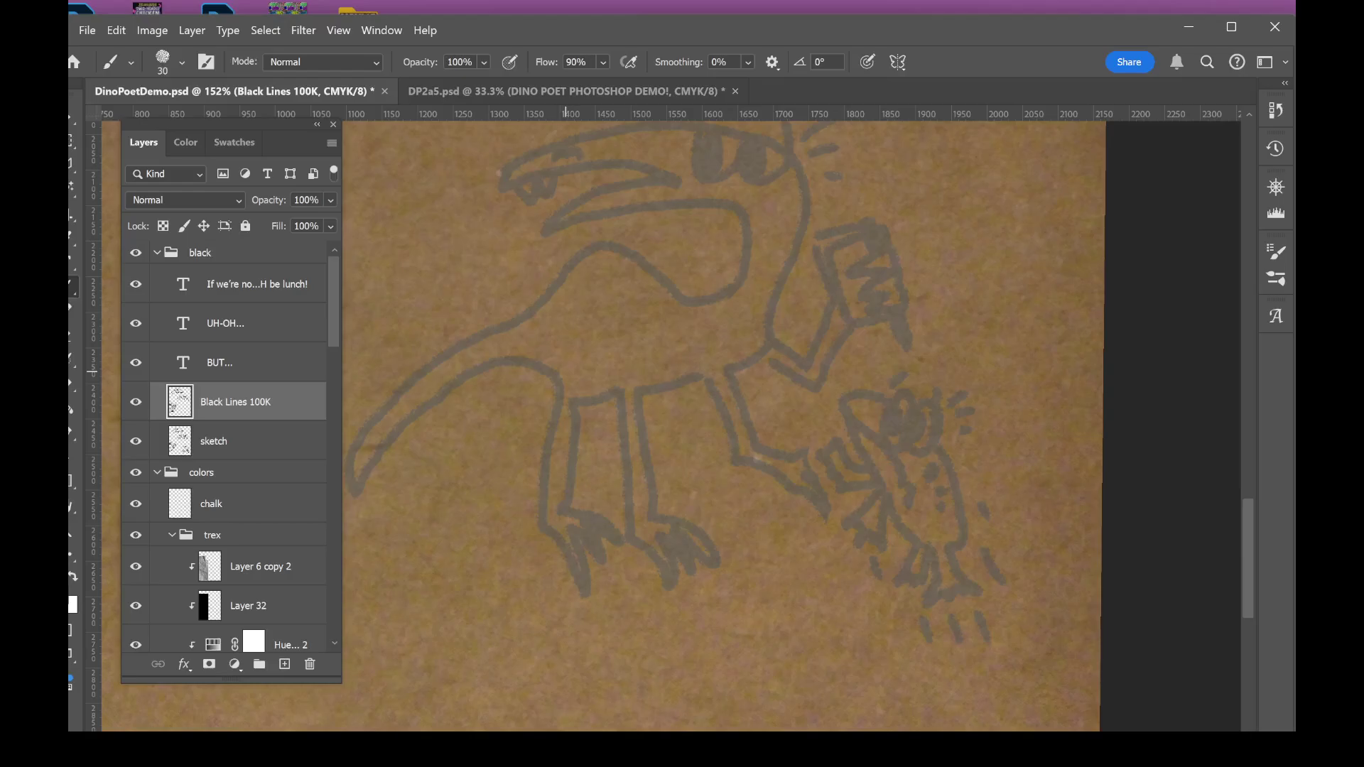
pyautogui.scroll(3, 892, 479)
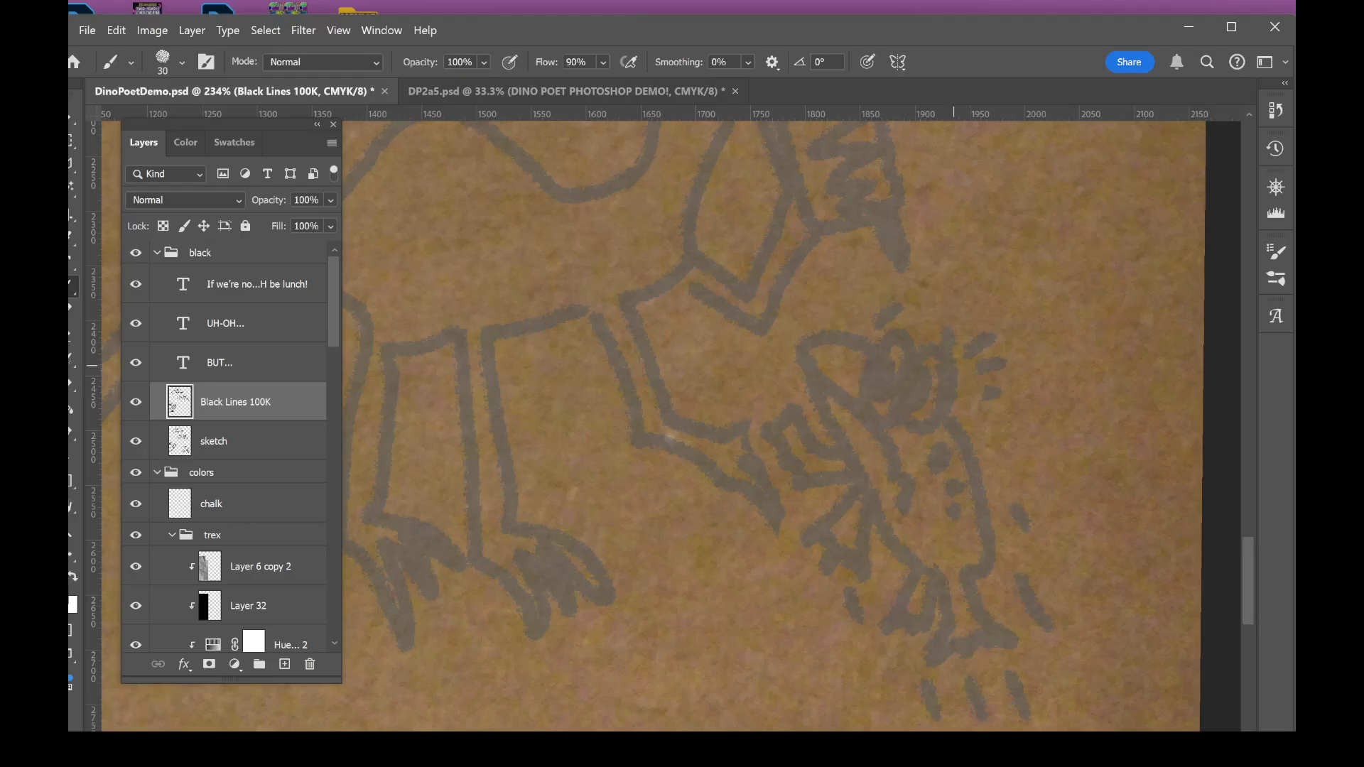
pyautogui.moveTo(970, 415)
pyautogui.mouseDown()
pyautogui.moveTo(930, 341)
pyautogui.moveTo(874, 321)
pyautogui.moveTo(792, 362)
pyautogui.moveTo(913, 500)
pyautogui.mouseUp()
pyautogui.moveTo(820, 401)
pyautogui.mouseDown()
pyautogui.moveTo(927, 579)
pyautogui.moveTo(924, 679)
pyautogui.moveTo(1034, 639)
pyautogui.moveTo(991, 536)
pyautogui.moveTo(969, 416)
pyautogui.mouseUp()
pyautogui.moveTo(933, 343)
pyautogui.mouseDown()
pyautogui.moveTo(884, 408)
pyautogui.moveTo(879, 354)
pyautogui.moveTo(923, 412)
pyautogui.moveTo(941, 387)
pyautogui.mouseUp()
pyautogui.moveTo(1009, 342); pyautogui.dragTo(1044, 341)
pyautogui.moveTo(995, 381)
pyautogui.mouseDown()
pyautogui.moveTo(1041, 380)
pyautogui.moveTo(1043, 405)
pyautogui.mouseUp()
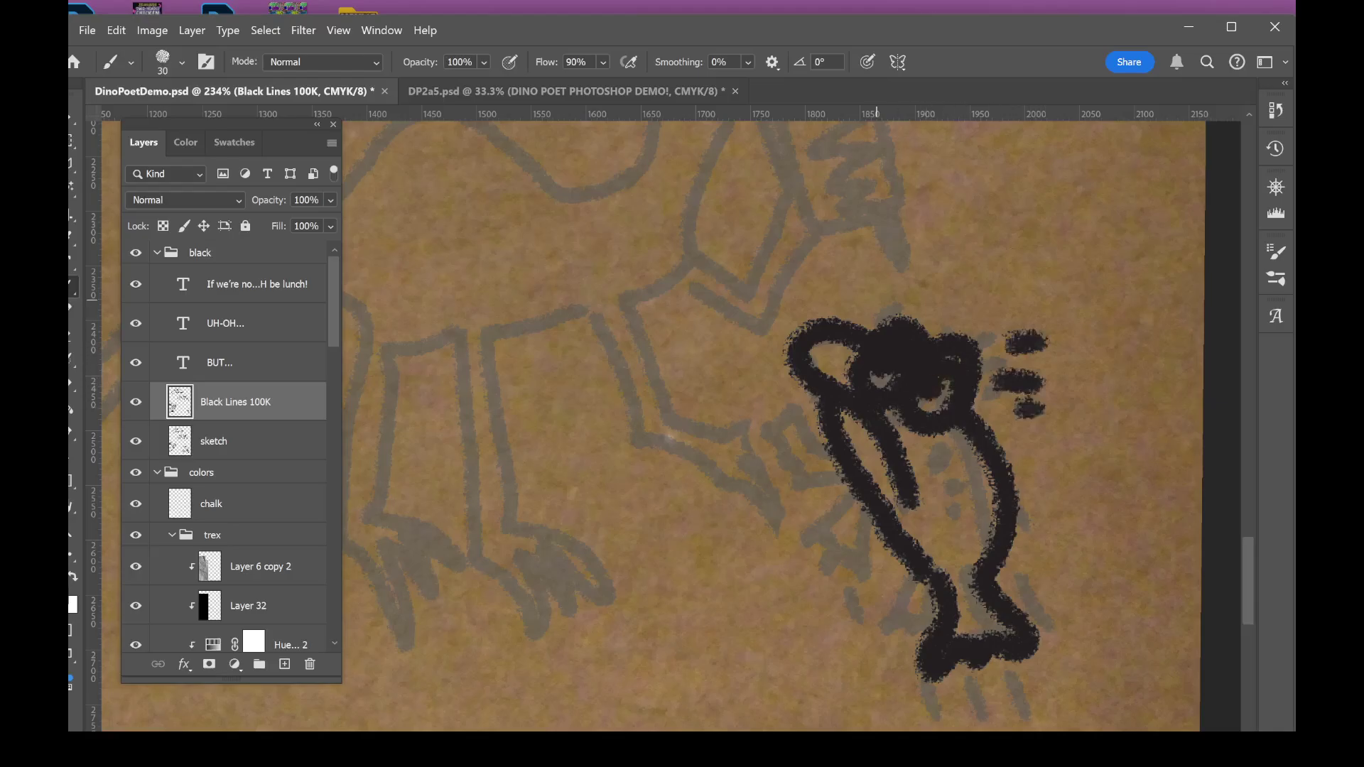
pyautogui.click(872, 292)
pyautogui.click(920, 292)
pyautogui.click(943, 283)
# - Undo all the thick brush strokes drawn over the small creature's sketch
pyautogui.scroll(-5, 798, 582)
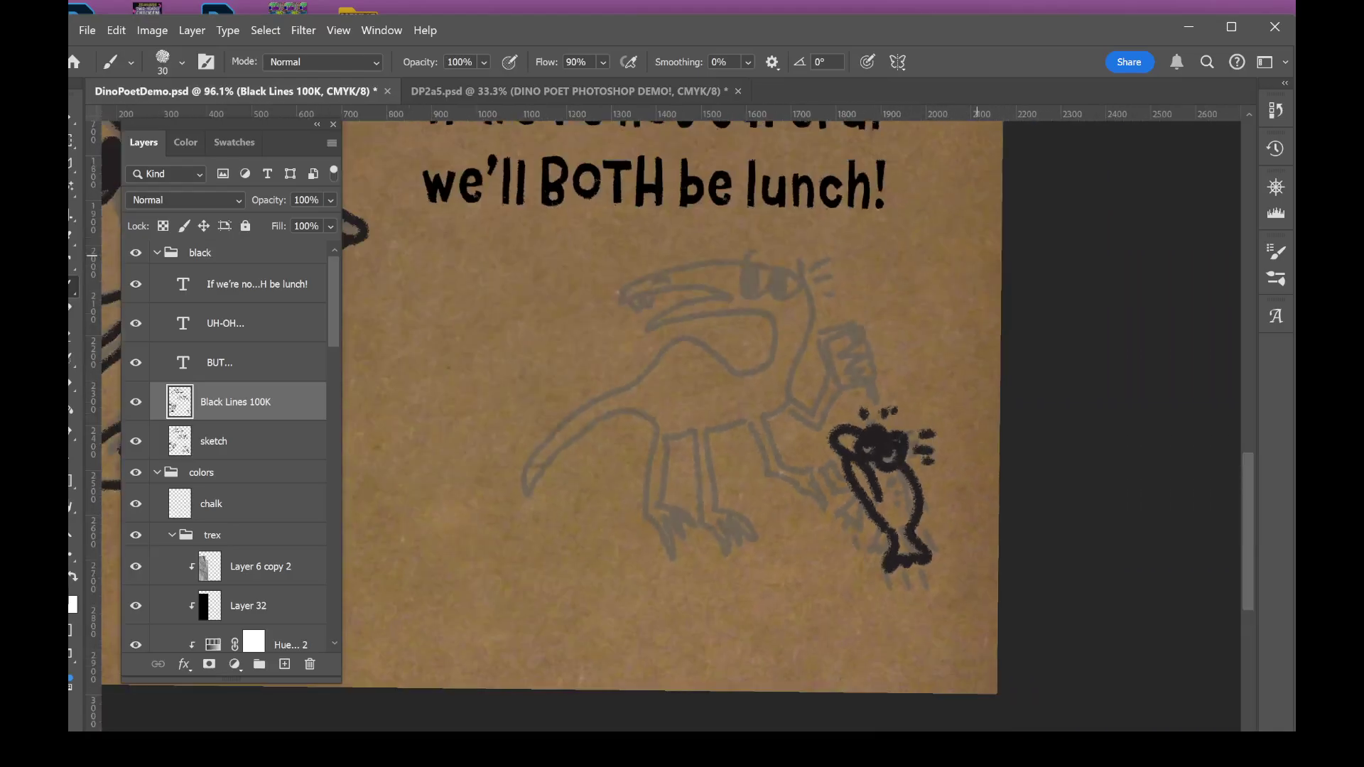
pyautogui.scroll(-3, 875, 510)
pyautogui.scroll(4, 924, 505)
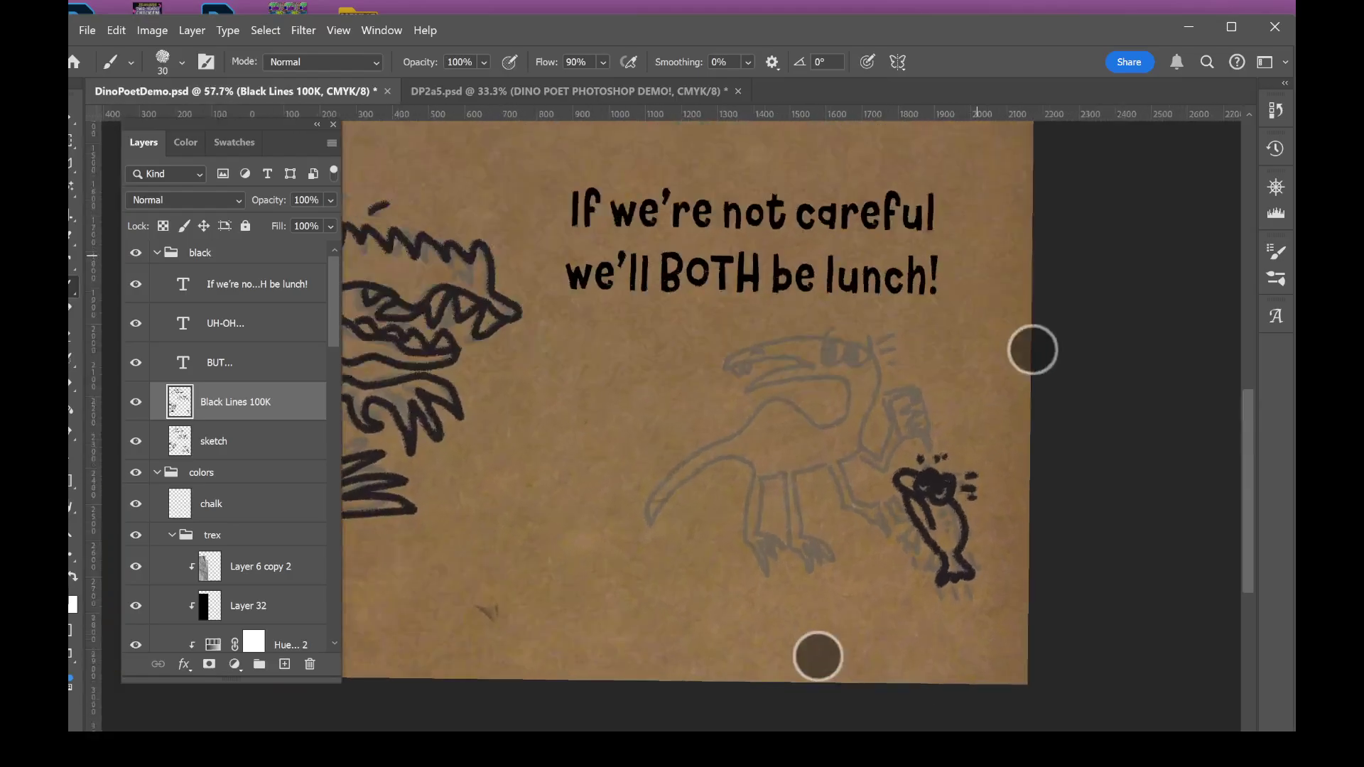
pyautogui.scroll(2, 945, 533)
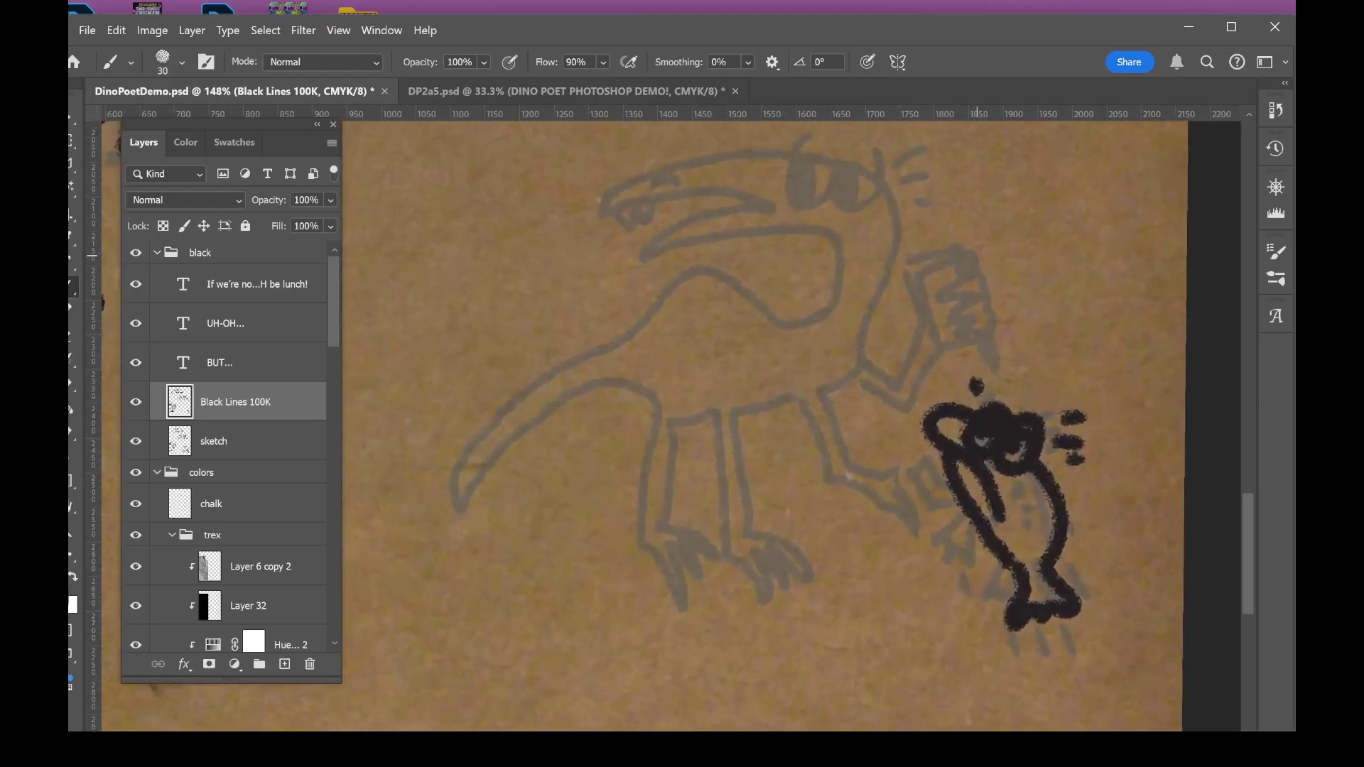
pyautogui.hotkey('ctrl', 'z')
pyautogui.hotkey('ctrl', 'z')
pyautogui.hotkey('ctrl', 'z')
pyautogui.hotkey('ctrl', 'z')
pyautogui.hotkey('ctrl', 'z')
pyautogui.hotkey('ctrl', 'z')
pyautogui.hotkey('ctrl', 'z')
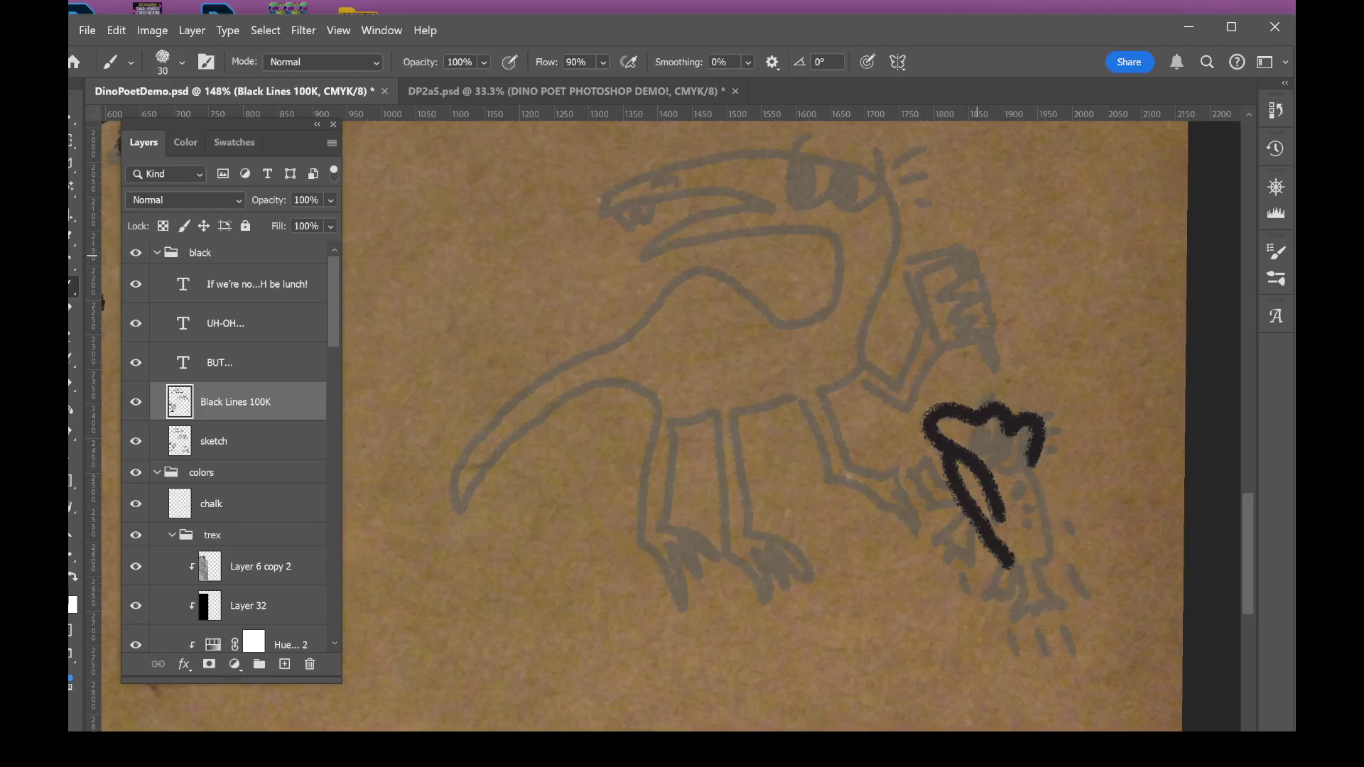
pyautogui.hotkey('ctrl', 'z')
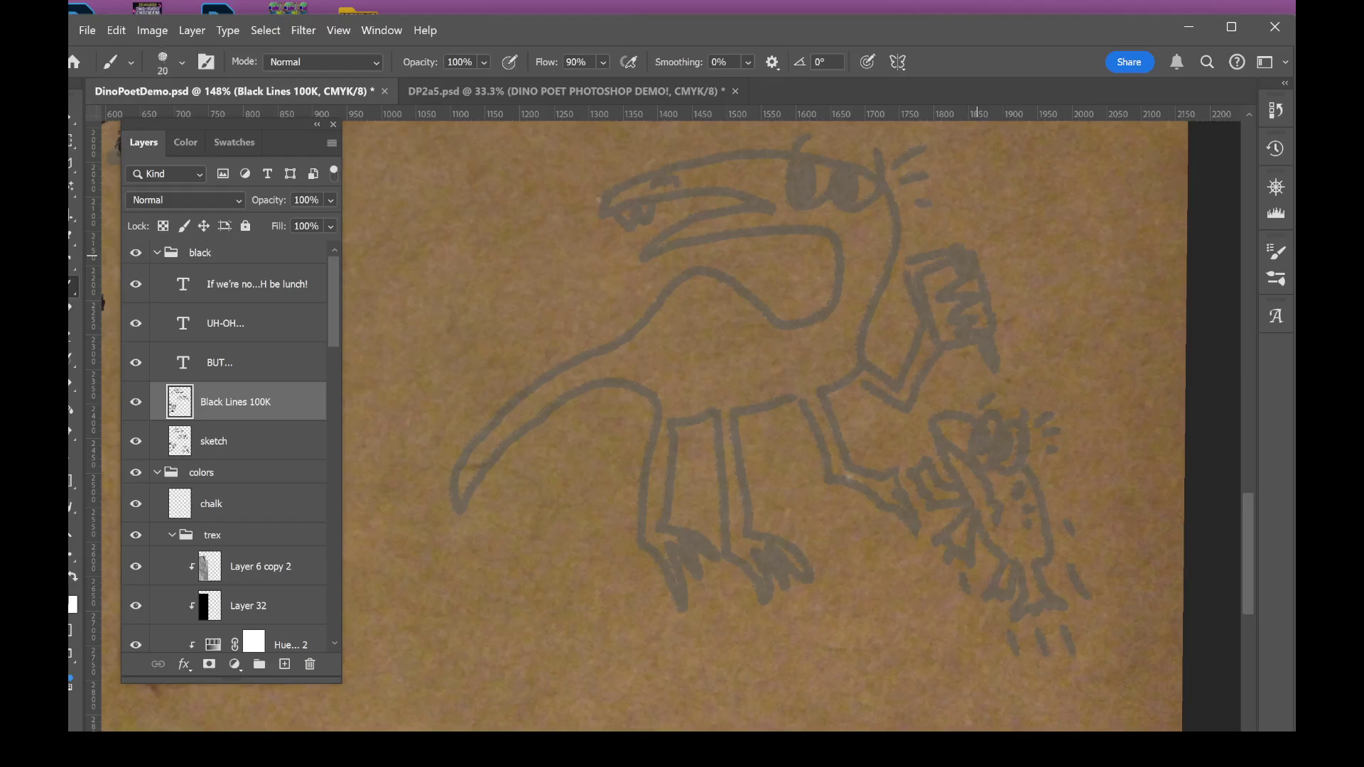
# - Ink the small creature's head, mouth line, body, lower arm and near foot with the size 20 brush
pyautogui.scroll(3, 890, 454)
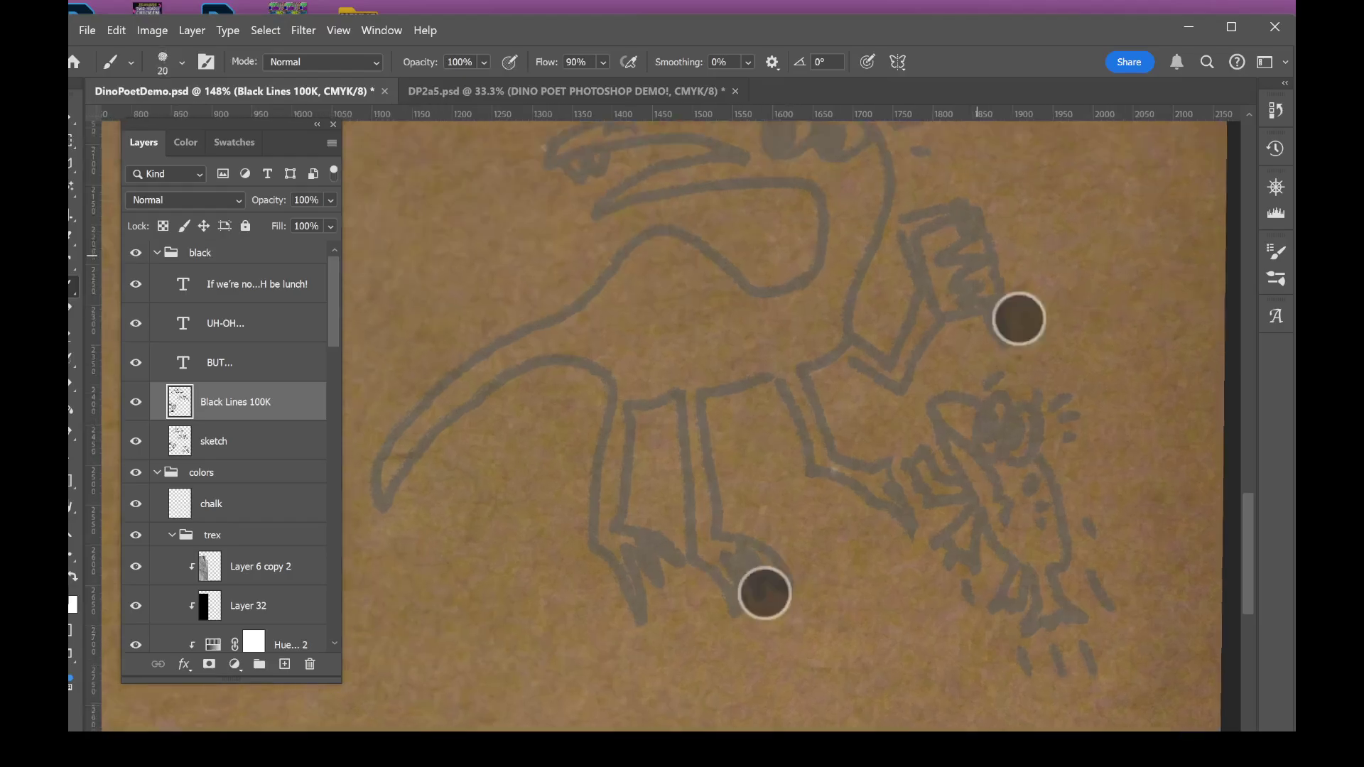
pyautogui.scroll(2, 907, 450)
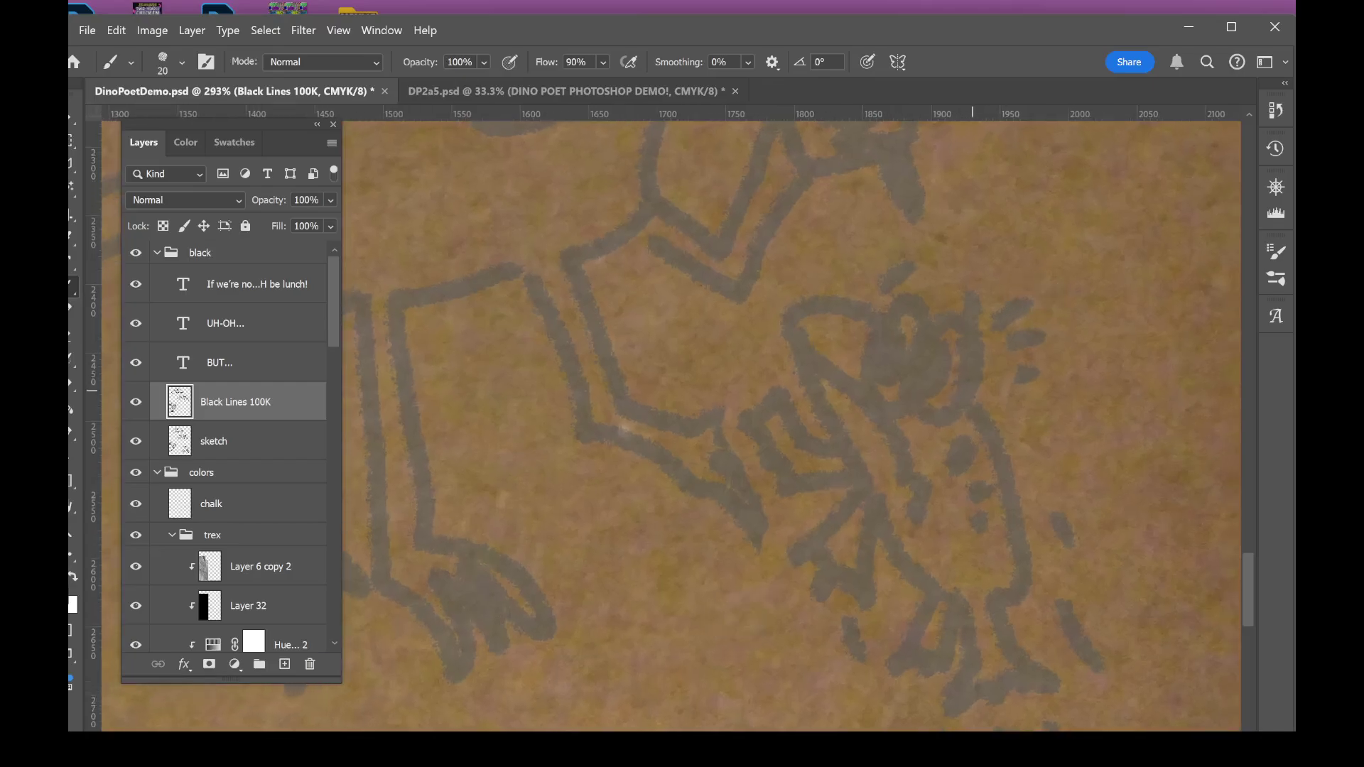
pyautogui.moveTo(978, 409)
pyautogui.mouseDown()
pyautogui.moveTo(982, 368)
pyautogui.moveTo(845, 292)
pyautogui.moveTo(874, 415)
pyautogui.moveTo(927, 513)
pyautogui.mouseUp()
pyautogui.moveTo(809, 377)
pyautogui.mouseDown()
pyautogui.moveTo(838, 458)
pyautogui.moveTo(931, 586)
pyautogui.mouseUp()
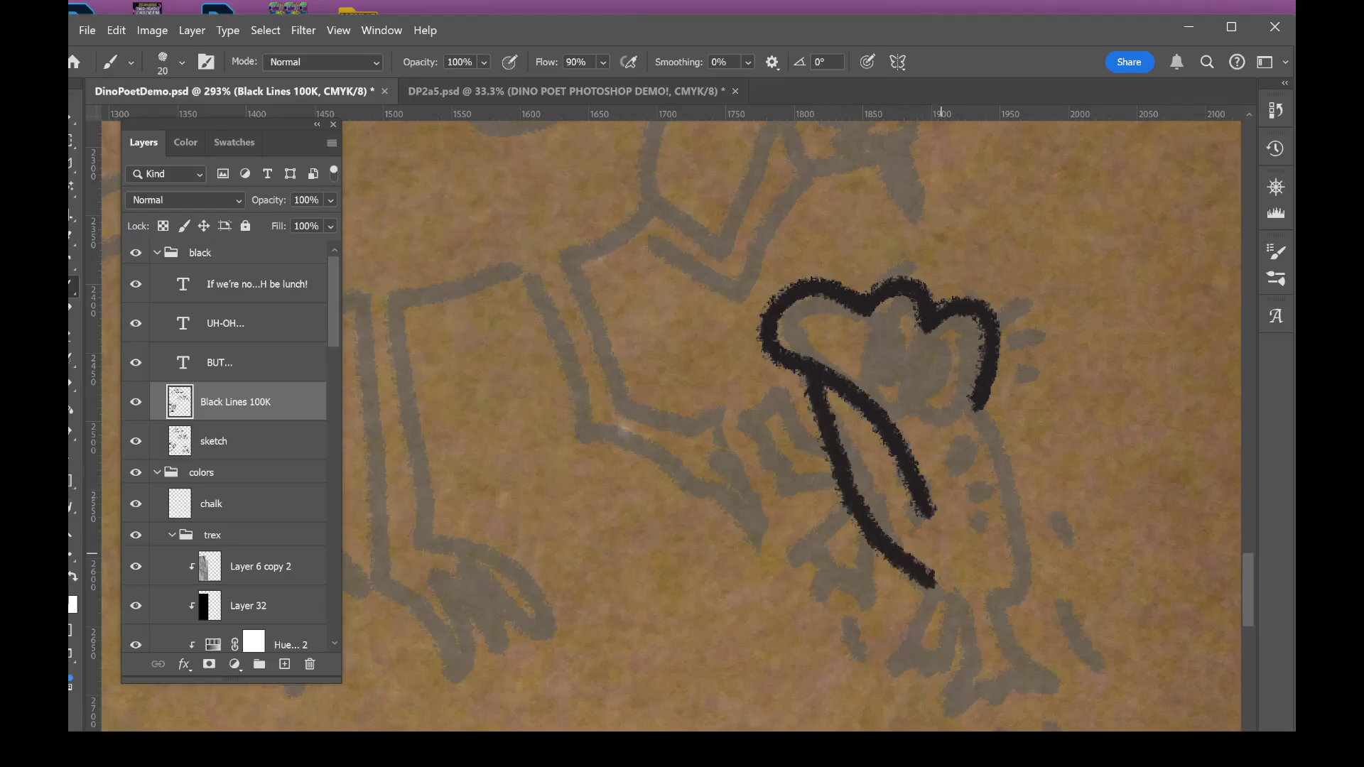
pyautogui.hotkey('ctrl', 'z')
pyautogui.moveTo(809, 378)
pyautogui.mouseDown()
pyautogui.moveTo(829, 441)
pyautogui.moveTo(801, 558)
pyautogui.moveTo(862, 571)
pyautogui.moveTo(881, 501)
pyautogui.moveTo(949, 584)
pyautogui.moveTo(941, 714)
pyautogui.moveTo(1059, 682)
pyautogui.moveTo(995, 602)
pyautogui.moveTo(1034, 620)
pyautogui.moveTo(1002, 419)
pyautogui.moveTo(979, 394)
pyautogui.mouseUp()
# - Ink the surprise marks around the small creature's head and its eyes with dark pupils
pyautogui.moveTo(853, 240)
pyautogui.mouseDown()
pyautogui.moveTo(878, 273)
pyautogui.moveTo(891, 241)
pyautogui.mouseUp()
pyautogui.hotkey('ctrl', 'z')
pyautogui.moveTo(1019, 313)
pyautogui.mouseDown()
pyautogui.moveTo(1049, 299)
pyautogui.moveTo(1053, 348)
pyautogui.mouseUp()
pyautogui.moveTo(1023, 379); pyautogui.dragTo(1063, 395)
pyautogui.click(993, 279)
pyautogui.moveTo(883, 309)
pyautogui.mouseDown()
pyautogui.moveTo(923, 413)
pyautogui.moveTo(938, 331)
pyautogui.moveTo(938, 362)
pyautogui.mouseUp()
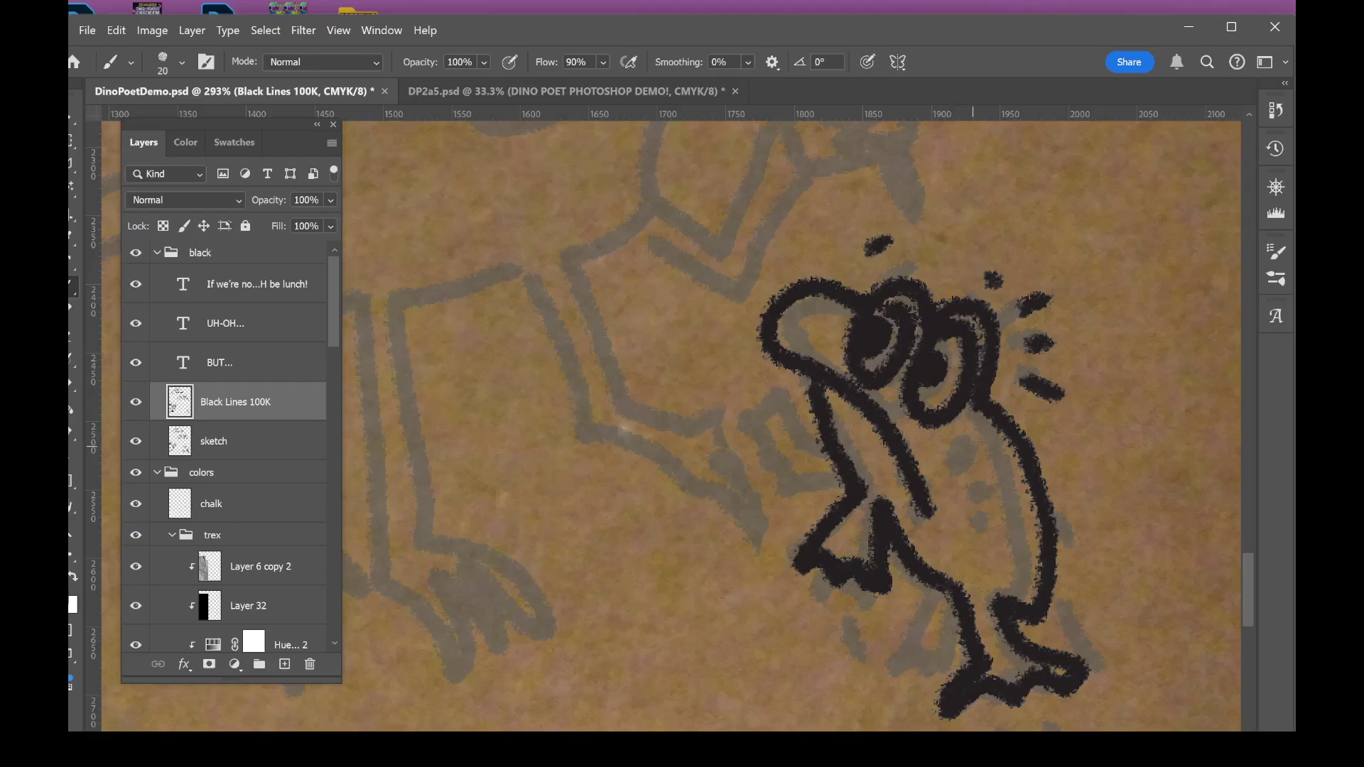
# - Ink the small creature's cheek spots, the largest as an open ring, and its remaining hand and foot
pyautogui.moveTo(965, 446); pyautogui.dragTo(994, 498)
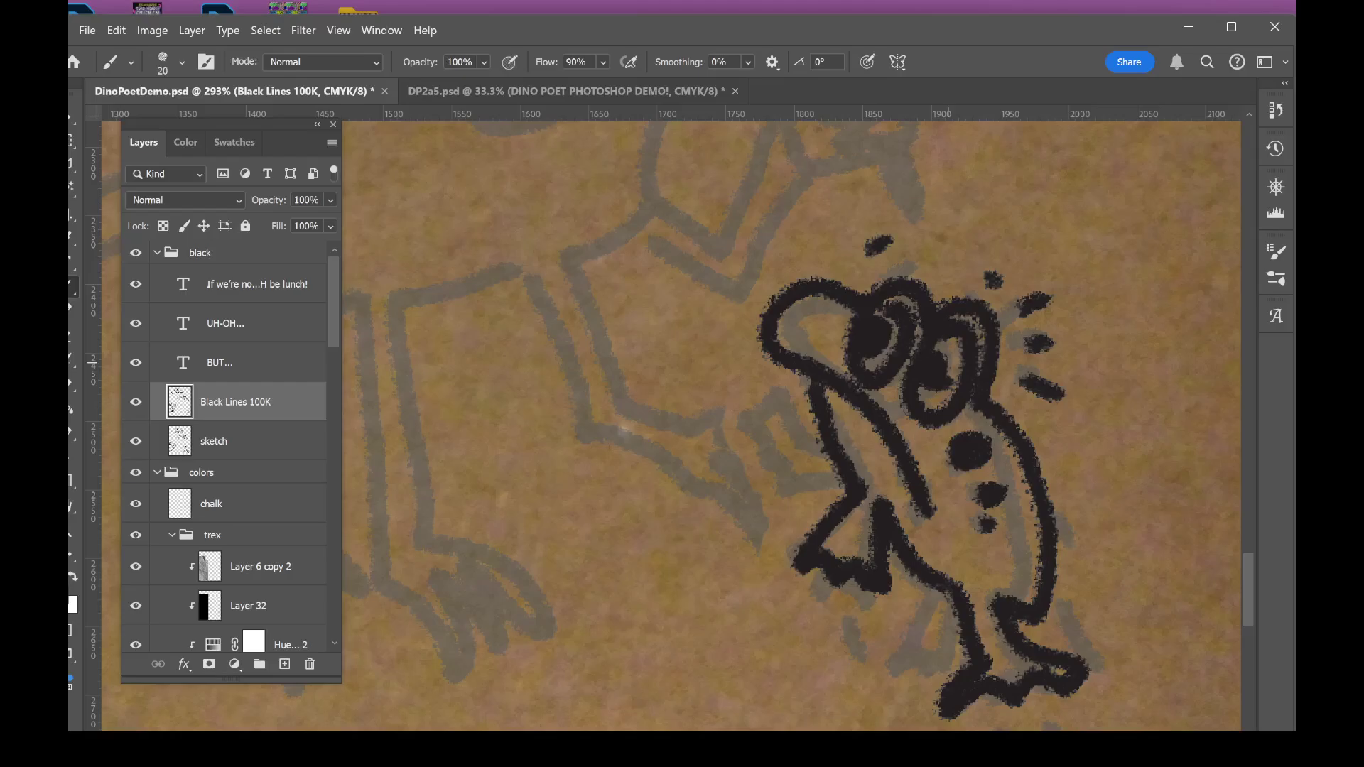
pyautogui.hotkey('ctrl', 'z')
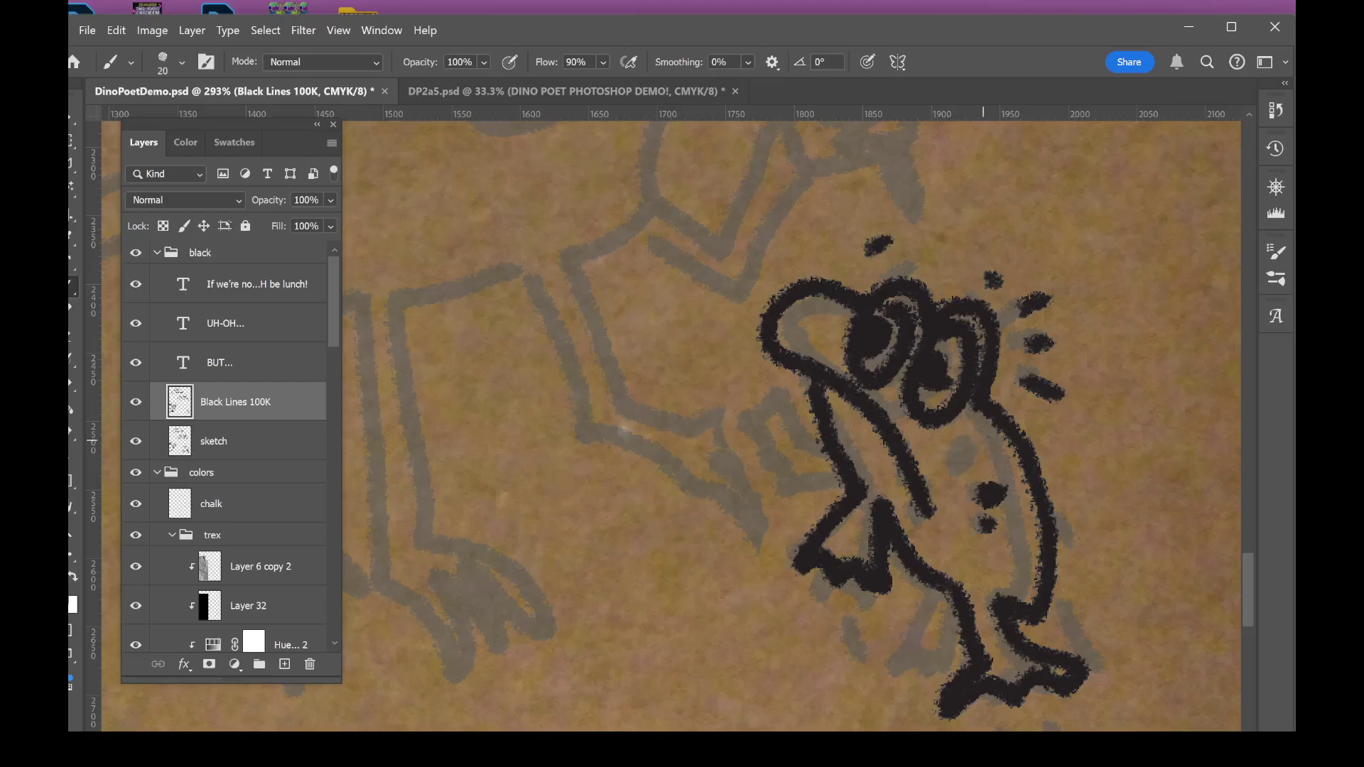
pyautogui.moveTo(984, 434)
pyautogui.mouseDown()
pyautogui.moveTo(954, 466)
pyautogui.moveTo(988, 436)
pyautogui.mouseUp()
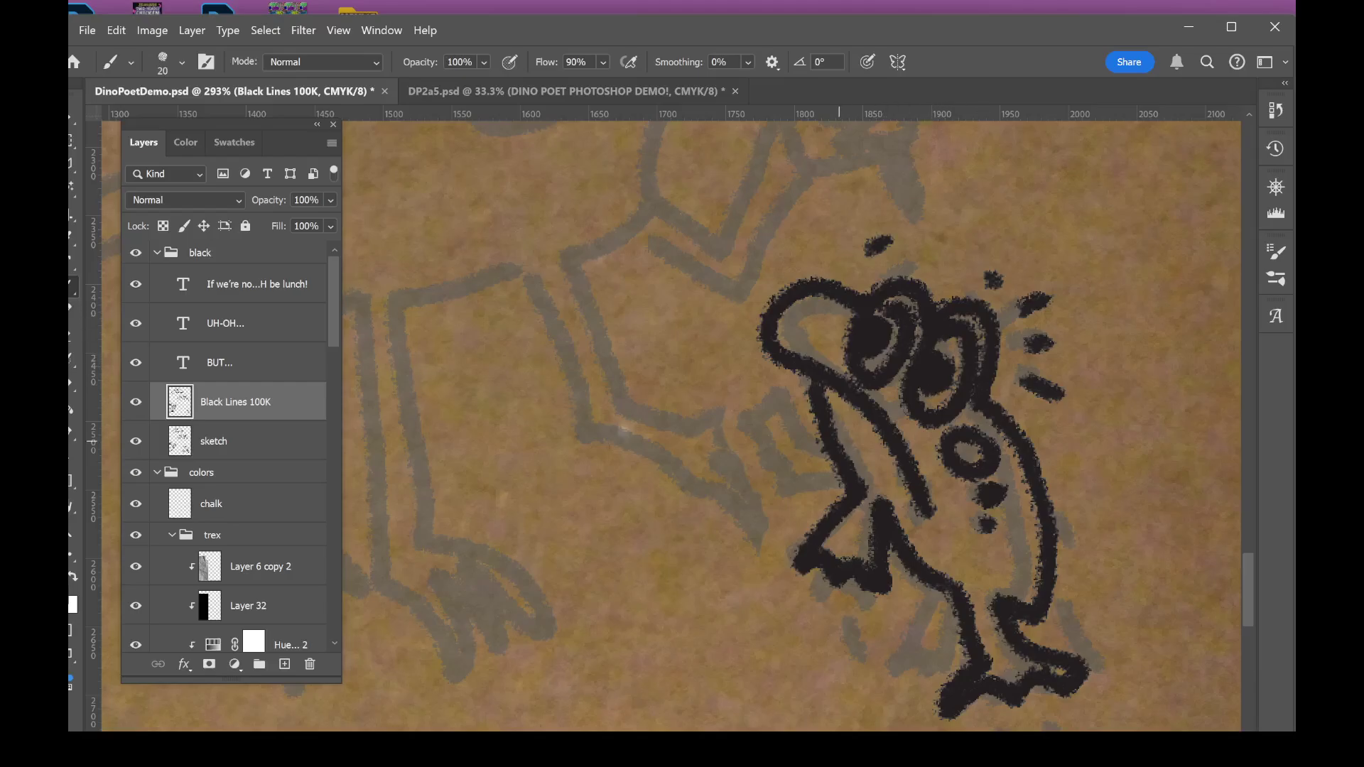
pyautogui.moveTo(824, 437)
pyautogui.mouseDown()
pyautogui.moveTo(778, 420)
pyautogui.moveTo(745, 449)
pyautogui.moveTo(834, 469)
pyautogui.mouseUp()
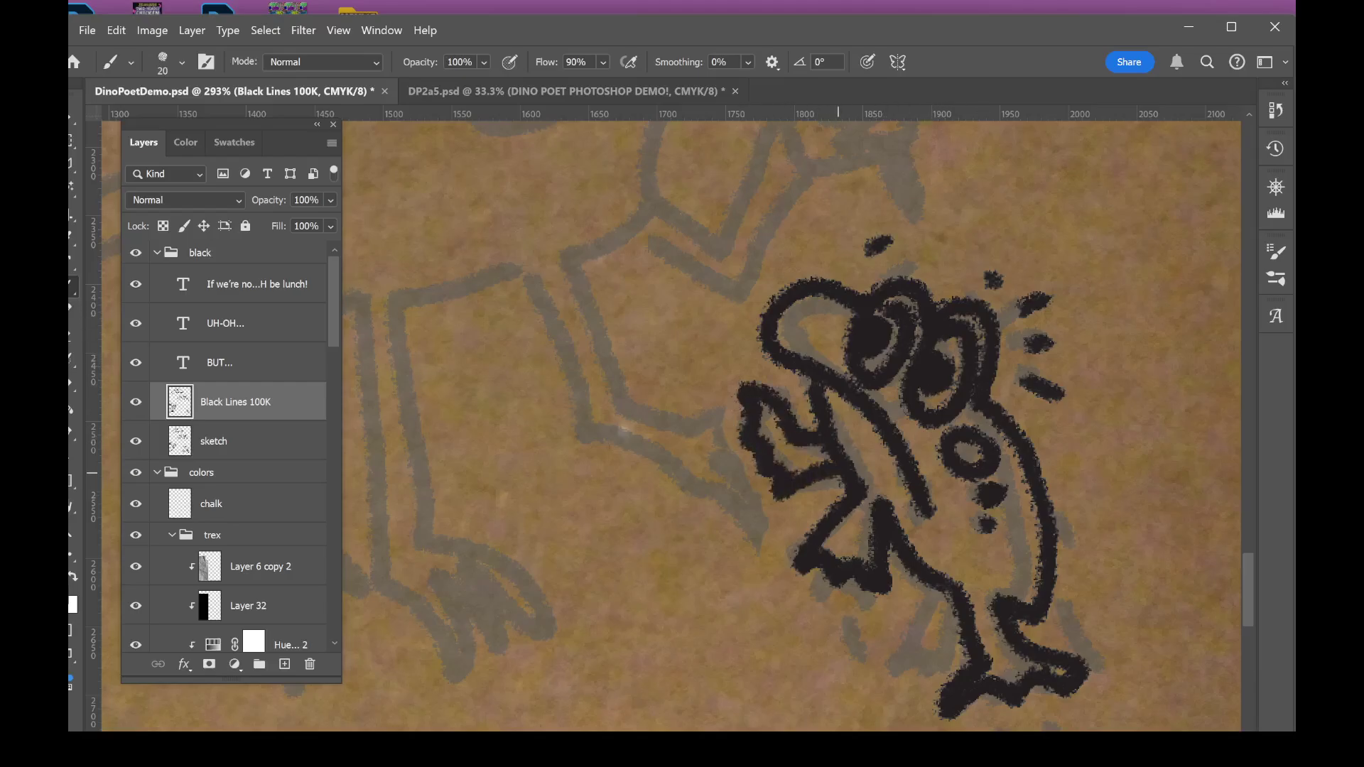
pyautogui.moveTo(927, 595)
pyautogui.mouseDown()
pyautogui.moveTo(882, 656)
pyautogui.moveTo(946, 645)
pyautogui.moveTo(956, 600)
pyautogui.mouseUp()
# - Ink short motion marks behind the small creature's back, beneath its feet and below its lower hand
pyautogui.moveTo(1079, 533)
pyautogui.mouseDown()
pyautogui.moveTo(1133, 584)
pyautogui.moveTo(1131, 643)
pyautogui.mouseUp()
pyautogui.click(1110, 686)
pyautogui.moveTo(710, 588); pyautogui.dragTo(633, 473)
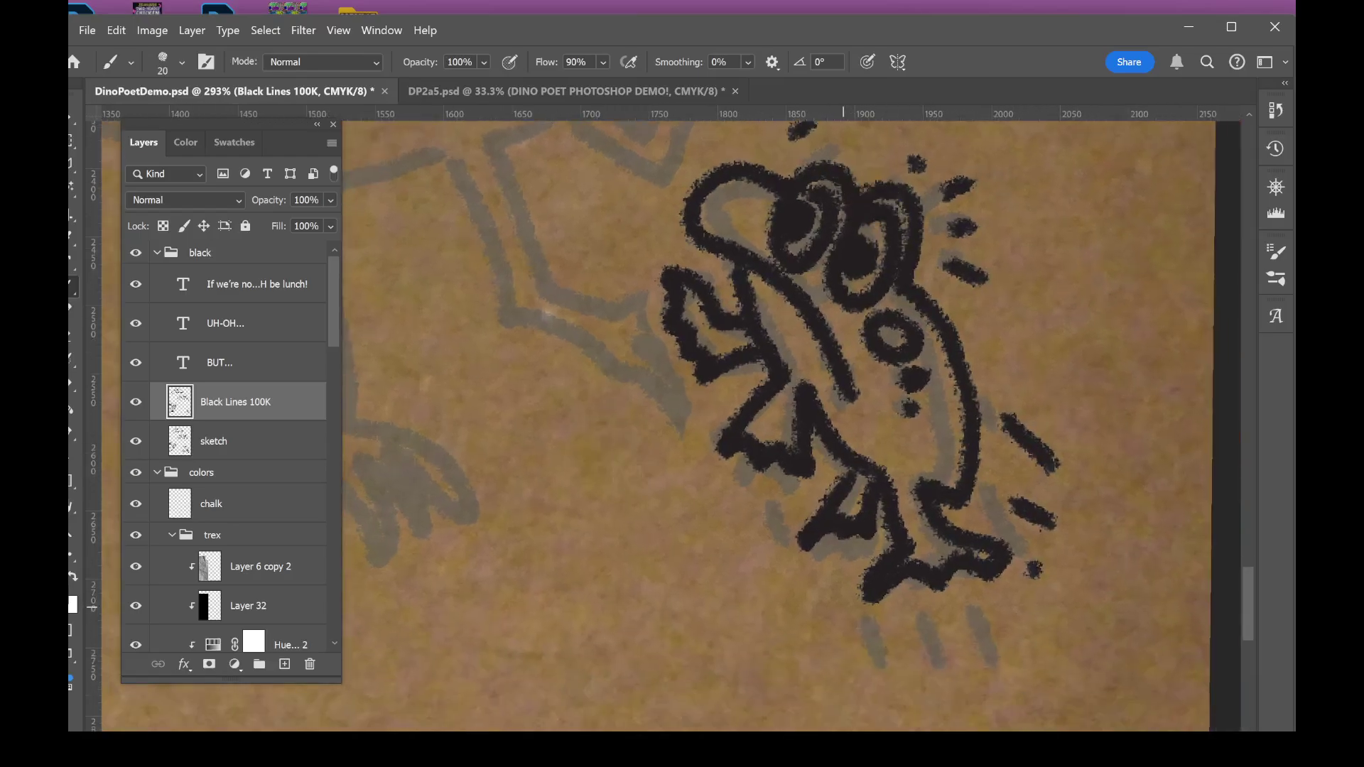
pyautogui.moveTo(847, 605); pyautogui.dragTo(830, 641)
pyautogui.moveTo(904, 611)
pyautogui.mouseDown()
pyautogui.moveTo(900, 643)
pyautogui.moveTo(949, 655)
pyautogui.mouseUp()
pyautogui.moveTo(989, 616); pyautogui.dragTo(1006, 648)
pyautogui.moveTo(905, 621); pyautogui.dragTo(893, 664)
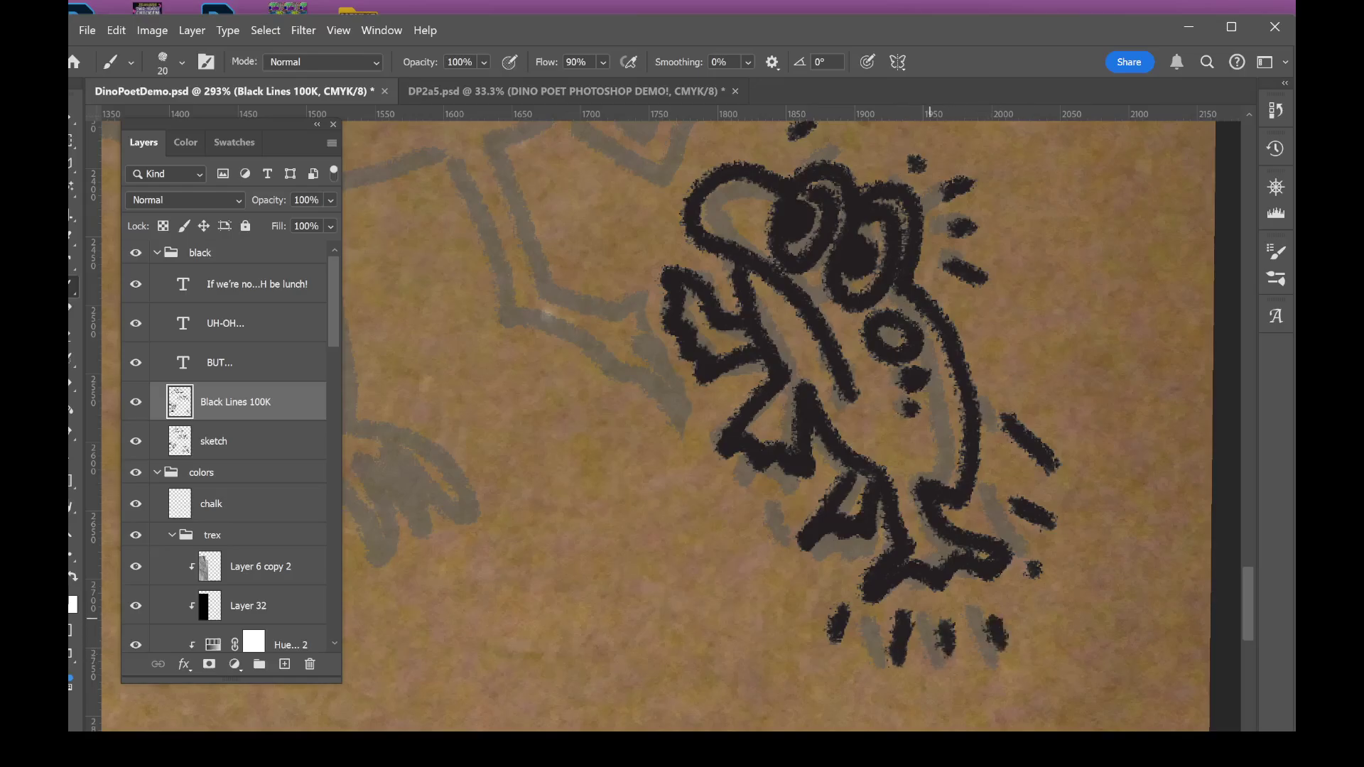
pyautogui.click(771, 511)
pyautogui.click(794, 511)
pyautogui.click(745, 497)
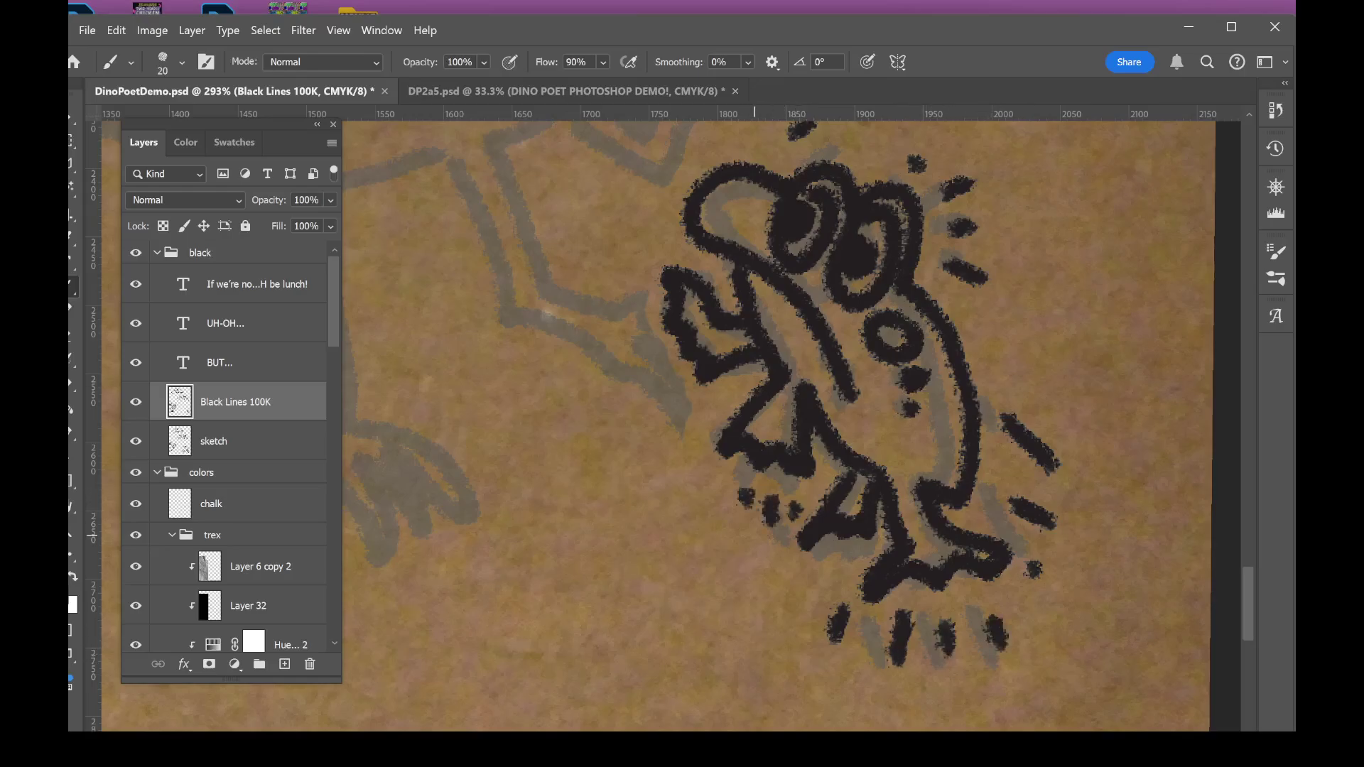
# - Ink the large dinosaur's main outline beside the small creature, including its long open beak, neck, back, tail, belly and clawed feet
pyautogui.scroll(-4, 819, 549)
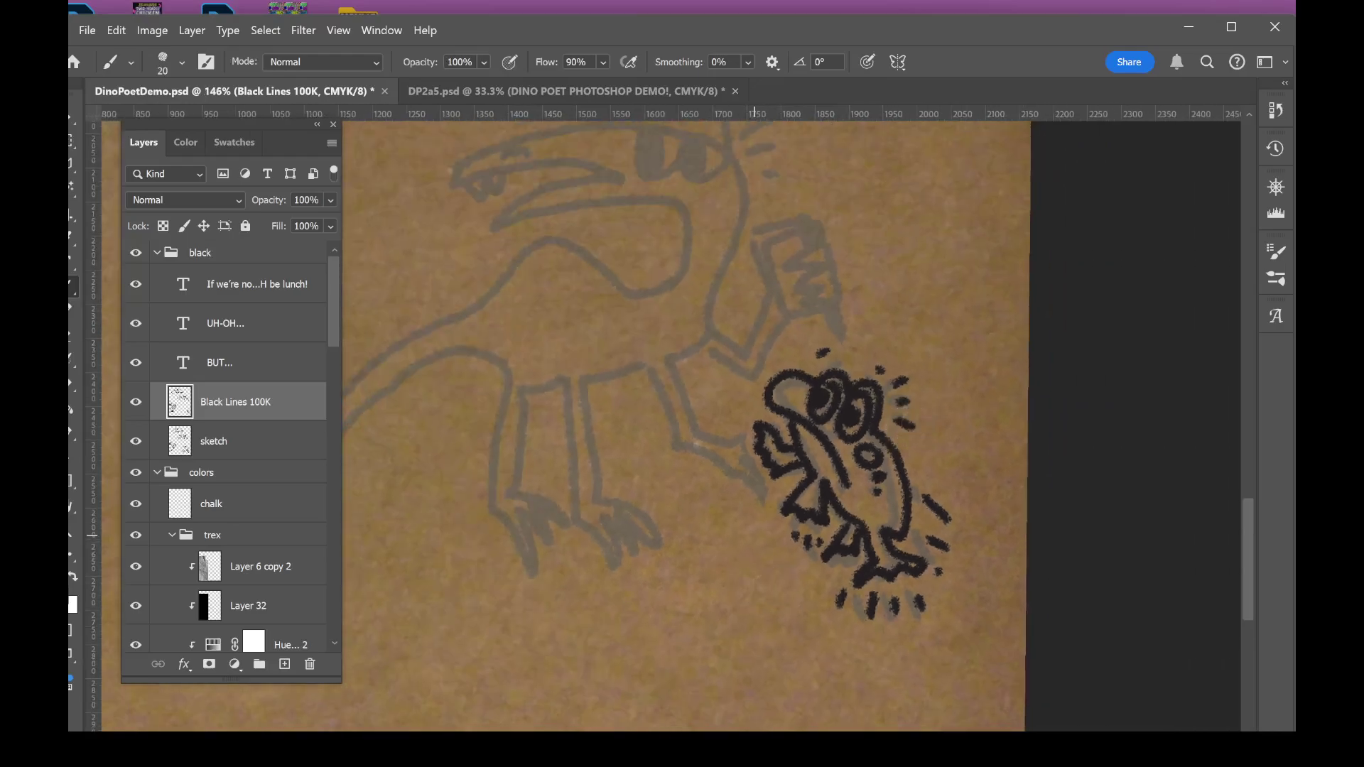
pyautogui.scroll(2, 755, 535)
pyautogui.scroll(-3, 754, 536)
pyautogui.scroll(3, 755, 536)
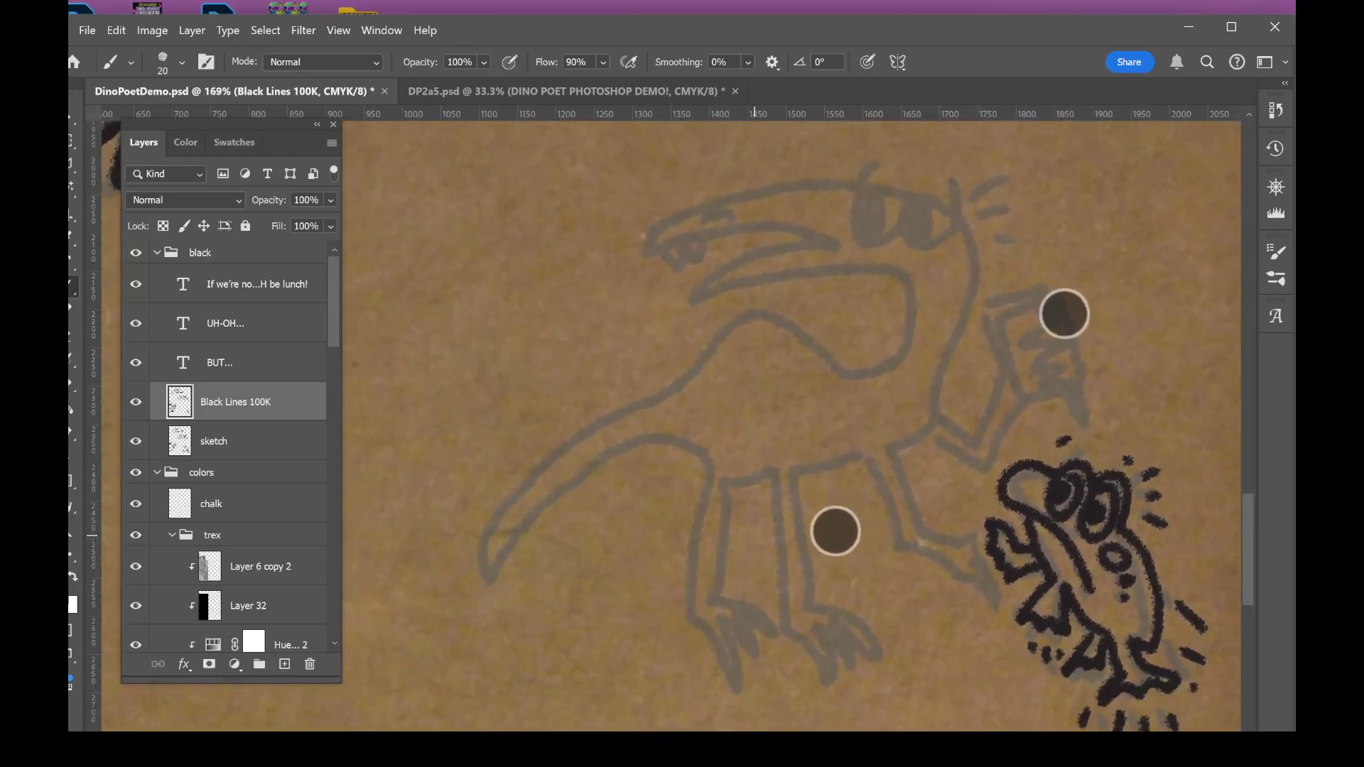
pyautogui.scroll(1, 755, 535)
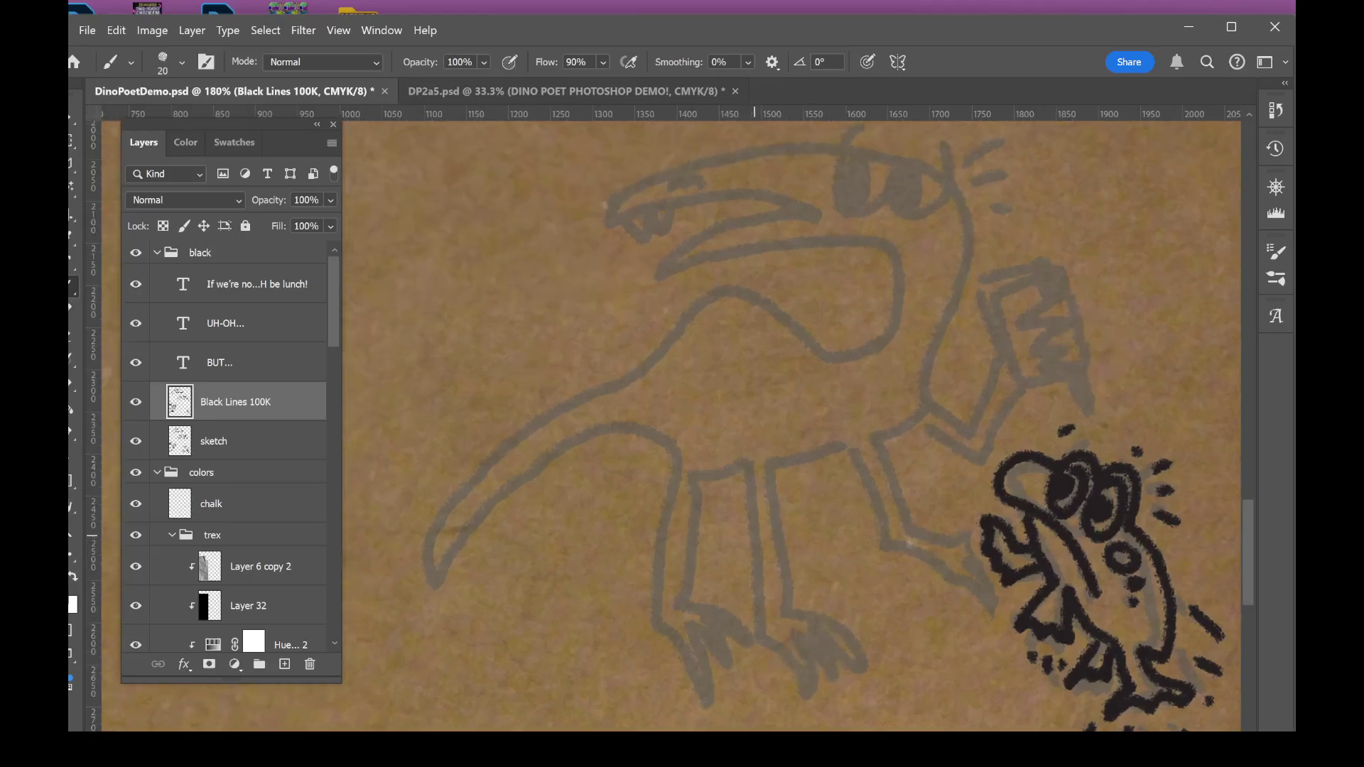
pyautogui.moveTo(927, 399)
pyautogui.mouseDown()
pyautogui.moveTo(968, 213)
pyautogui.moveTo(881, 158)
pyautogui.moveTo(711, 159)
pyautogui.moveTo(624, 194)
pyautogui.moveTo(608, 227)
pyautogui.moveTo(675, 211)
pyautogui.moveTo(822, 211)
pyautogui.moveTo(666, 265)
pyautogui.moveTo(893, 247)
pyautogui.moveTo(886, 331)
pyautogui.moveTo(798, 329)
pyautogui.moveTo(707, 301)
pyautogui.moveTo(627, 382)
pyautogui.moveTo(514, 422)
pyautogui.moveTo(416, 576)
pyautogui.moveTo(425, 632)
pyautogui.moveTo(464, 536)
pyautogui.moveTo(588, 438)
pyautogui.moveTo(672, 451)
pyautogui.moveTo(642, 621)
pyautogui.moveTo(711, 699)
pyautogui.moveTo(687, 621)
pyautogui.moveTo(730, 654)
pyautogui.moveTo(691, 604)
pyautogui.moveTo(742, 619)
pyautogui.moveTo(687, 581)
pyautogui.moveTo(682, 528)
pyautogui.moveTo(694, 483)
pyautogui.moveTo(749, 467)
pyautogui.moveTo(785, 635)
pyautogui.moveTo(858, 699)
pyautogui.moveTo(892, 636)
pyautogui.moveTo(796, 502)
pyautogui.moveTo(852, 446)
pyautogui.mouseUp()
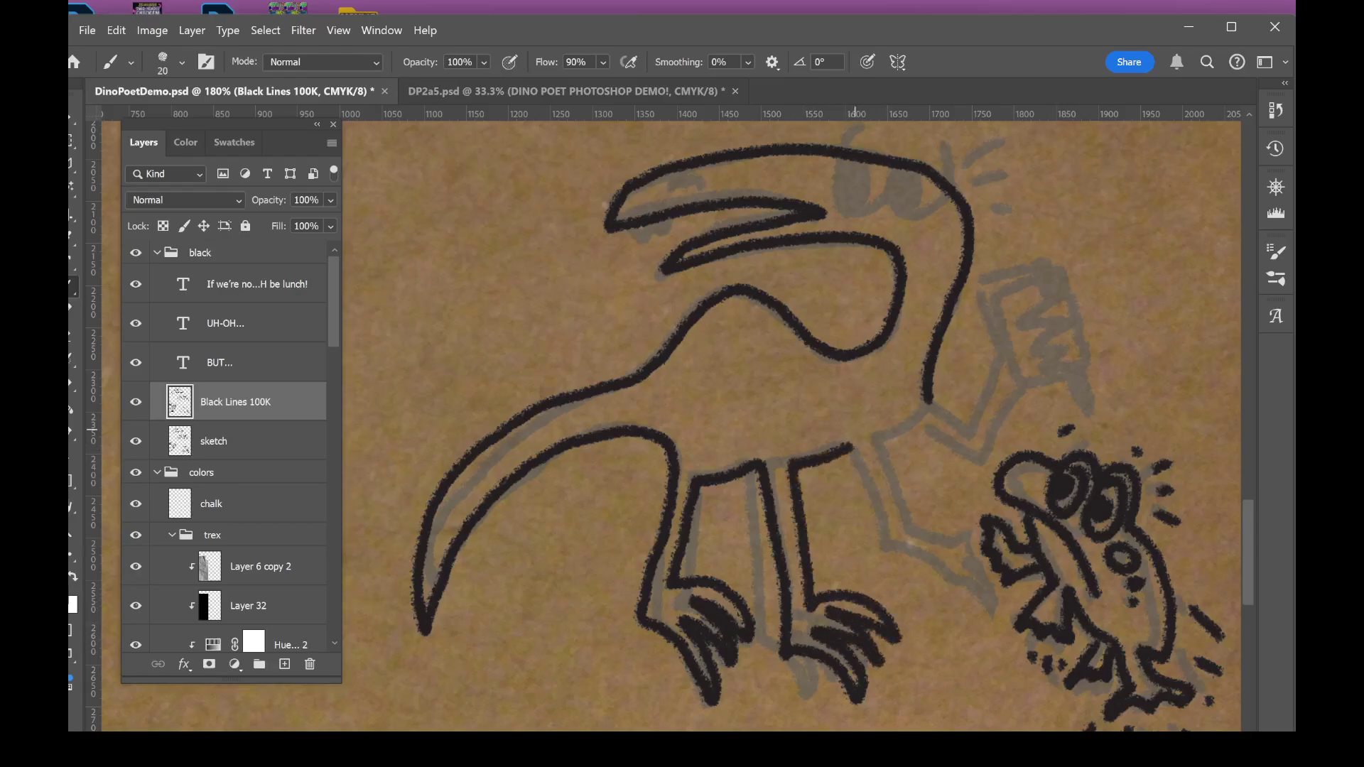
# - Ink both edges of the large dinosaur's lower arm reaching toward the small creature
pyautogui.scroll(4, 950, 554)
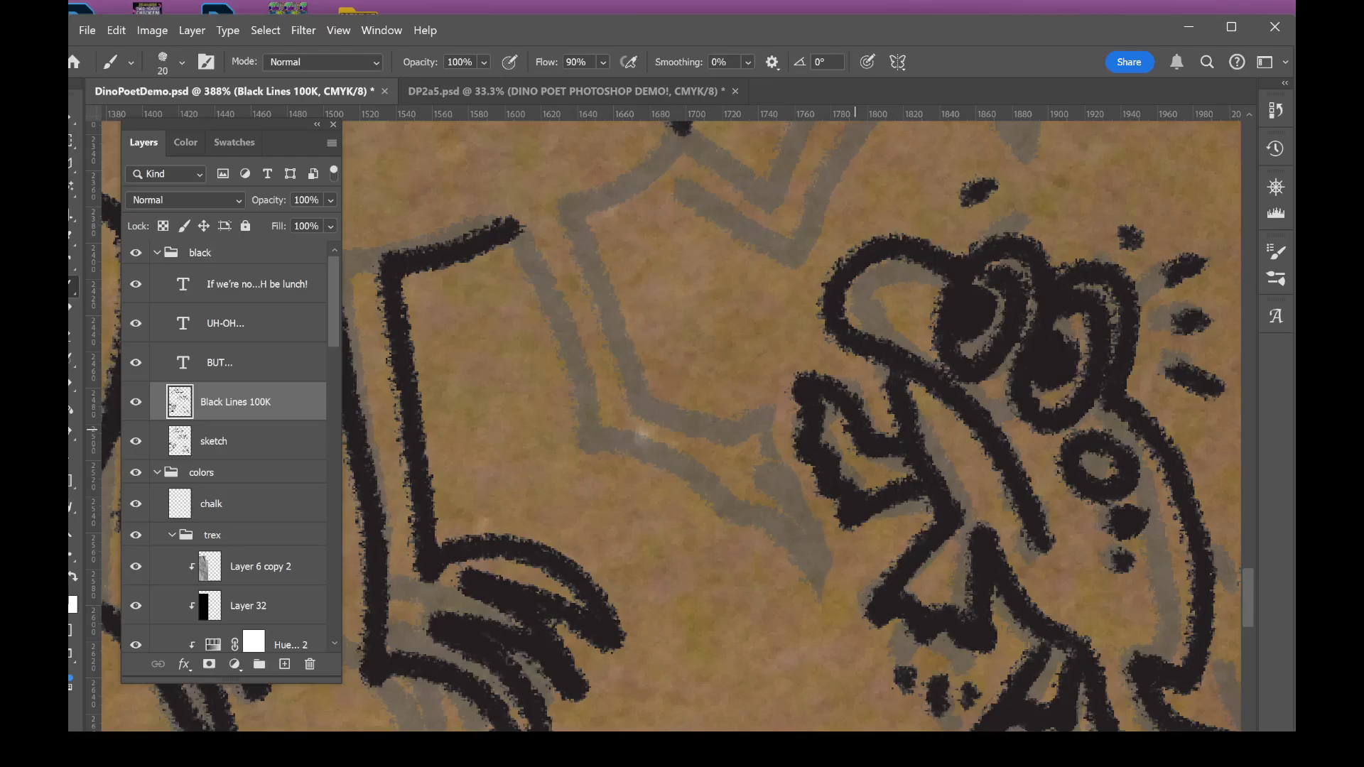
pyautogui.moveTo(517, 209); pyautogui.dragTo(565, 462)
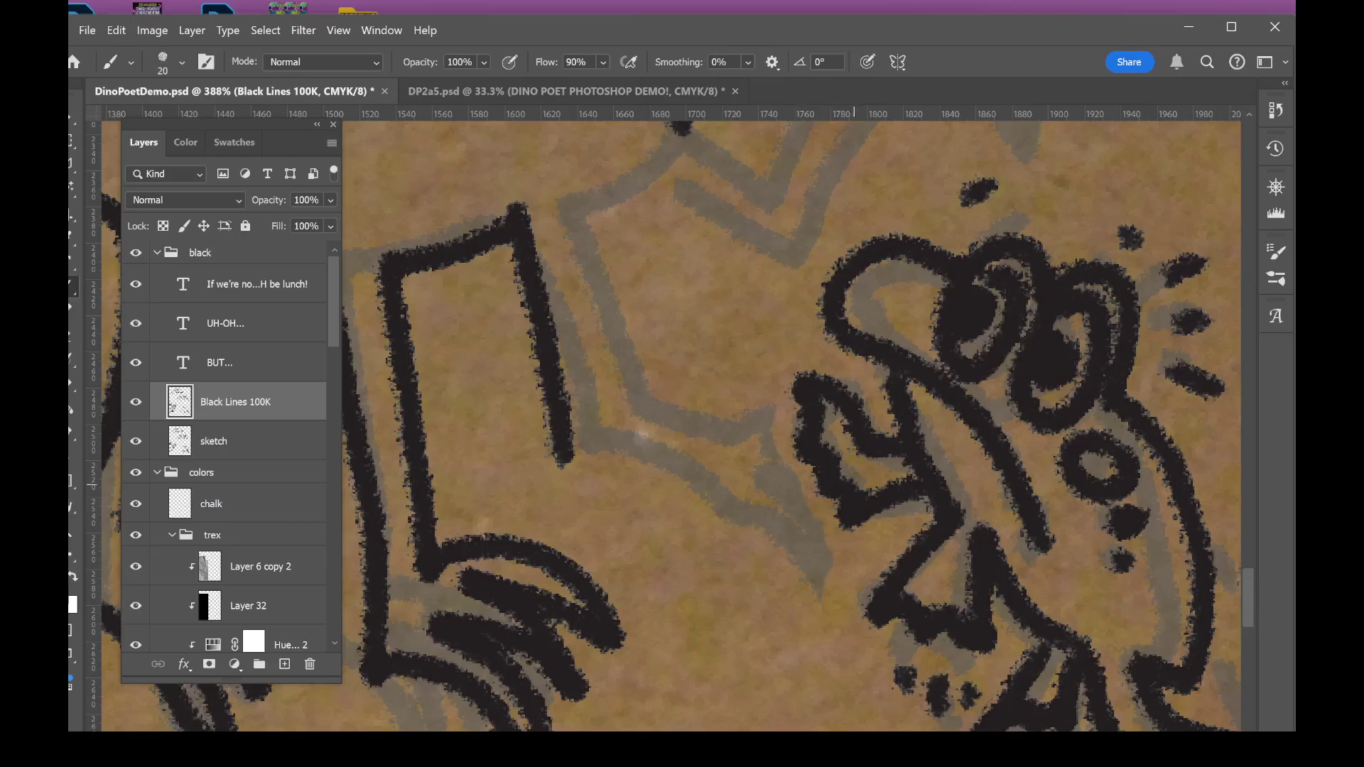
pyautogui.scroll(-3, 867, 538)
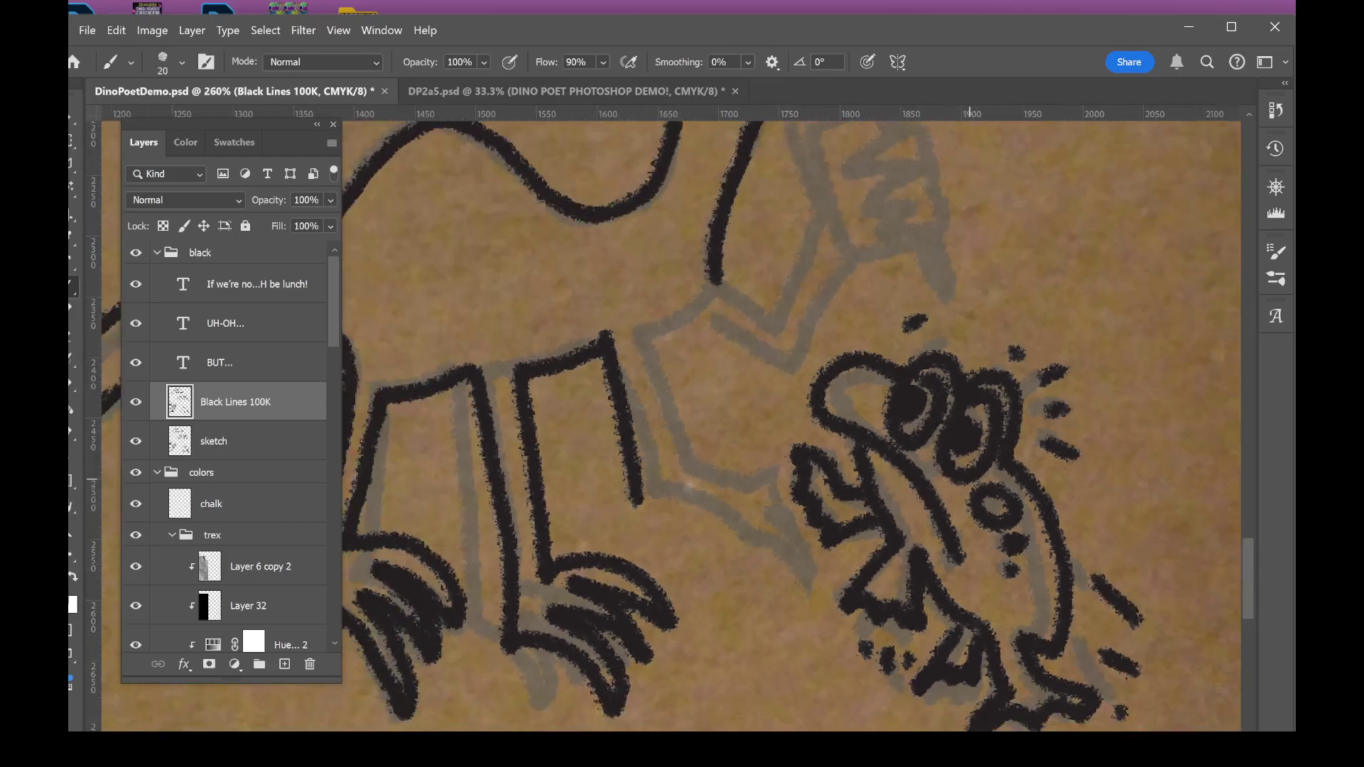
pyautogui.scroll(3, 888, 506)
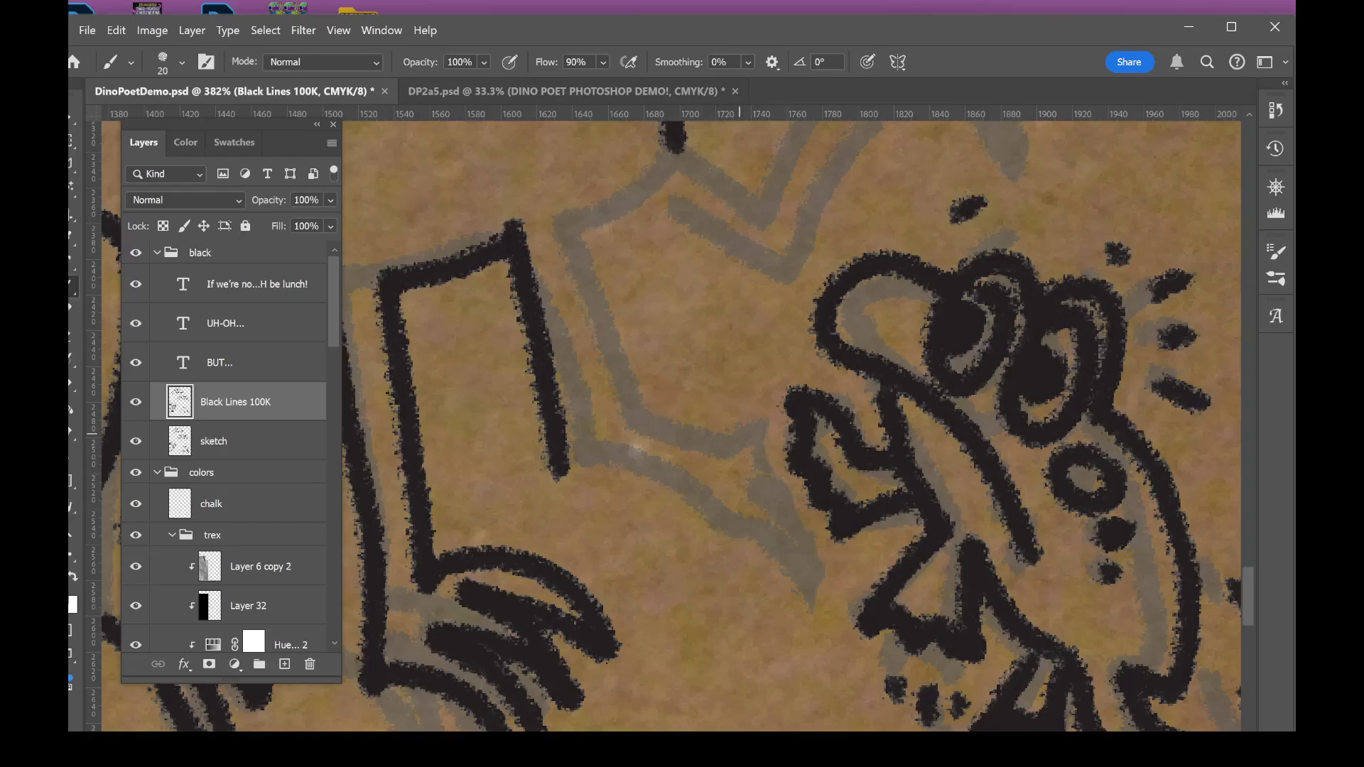
pyautogui.moveTo(565, 456)
pyautogui.mouseDown()
pyautogui.moveTo(719, 515)
pyautogui.moveTo(802, 577)
pyautogui.mouseUp()
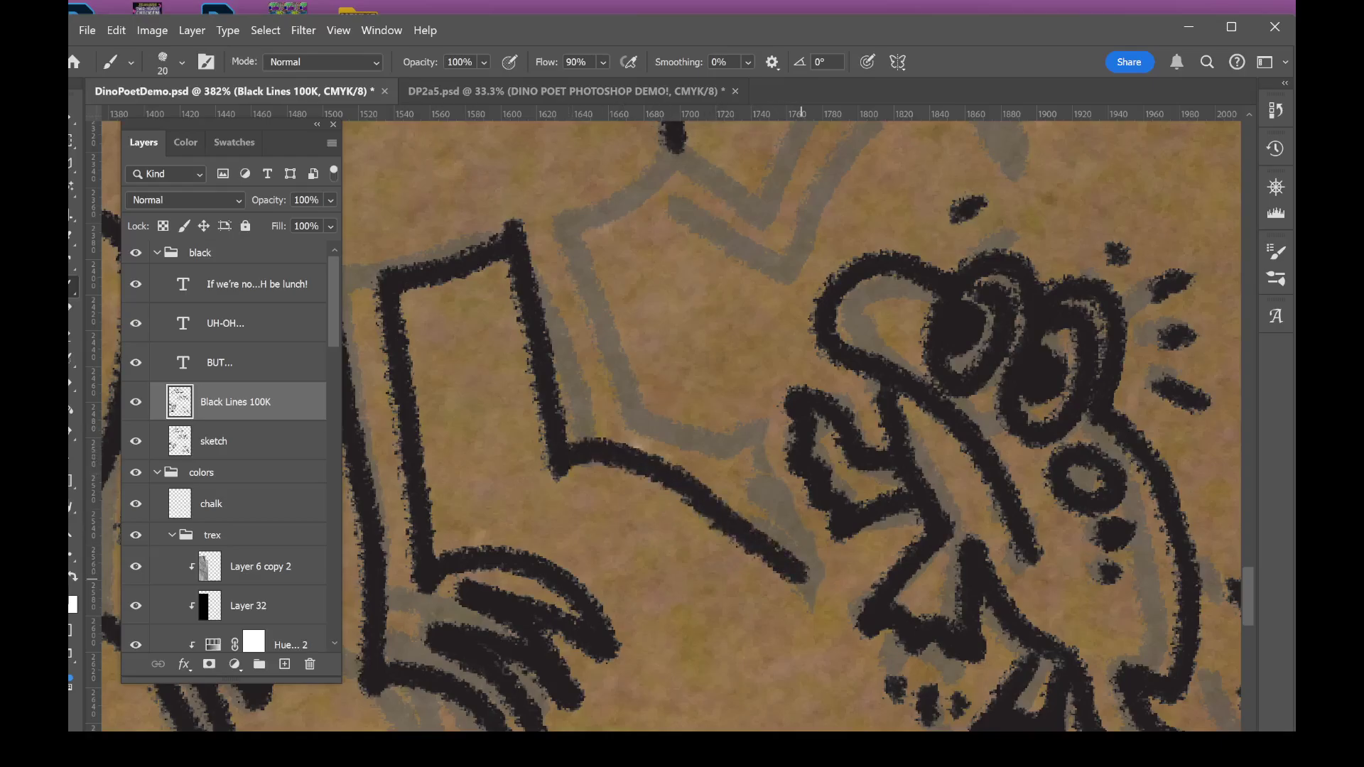
pyautogui.moveTo(566, 217)
pyautogui.mouseDown()
pyautogui.moveTo(616, 402)
pyautogui.moveTo(706, 455)
pyautogui.moveTo(754, 433)
pyautogui.mouseUp()
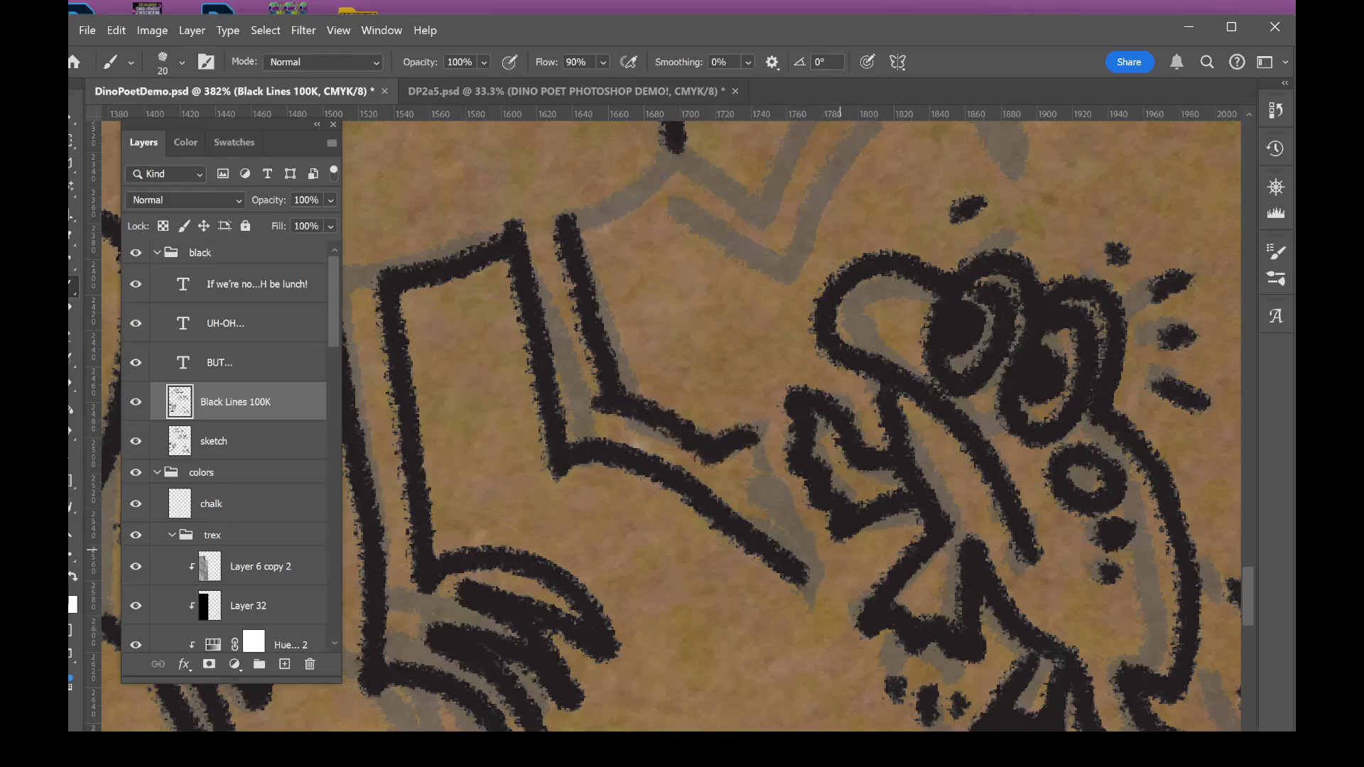
# - Ink the large dinosaur's chest line and both edges of its bent, raised upper arm
pyautogui.scroll(-4, 682, 426)
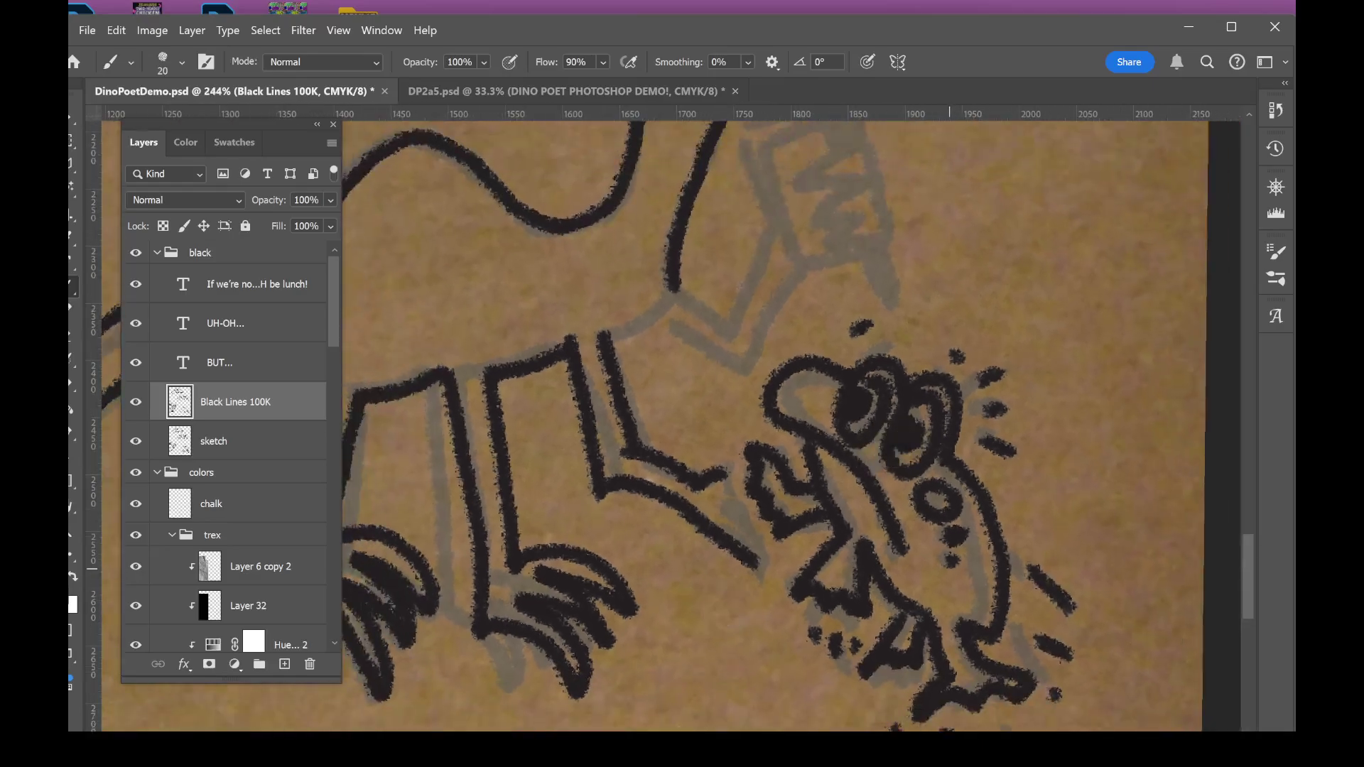
pyautogui.scroll(-2, 785, 582)
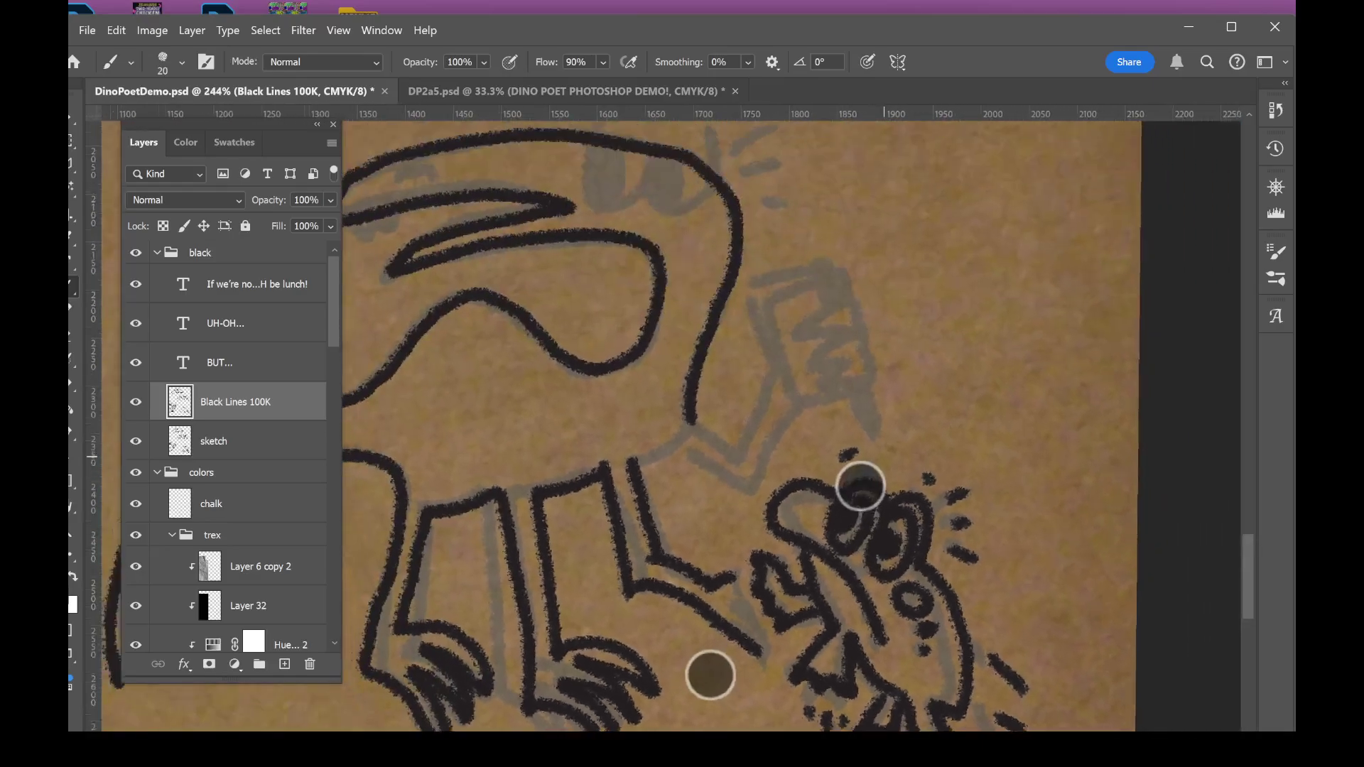
pyautogui.scroll(3, 833, 513)
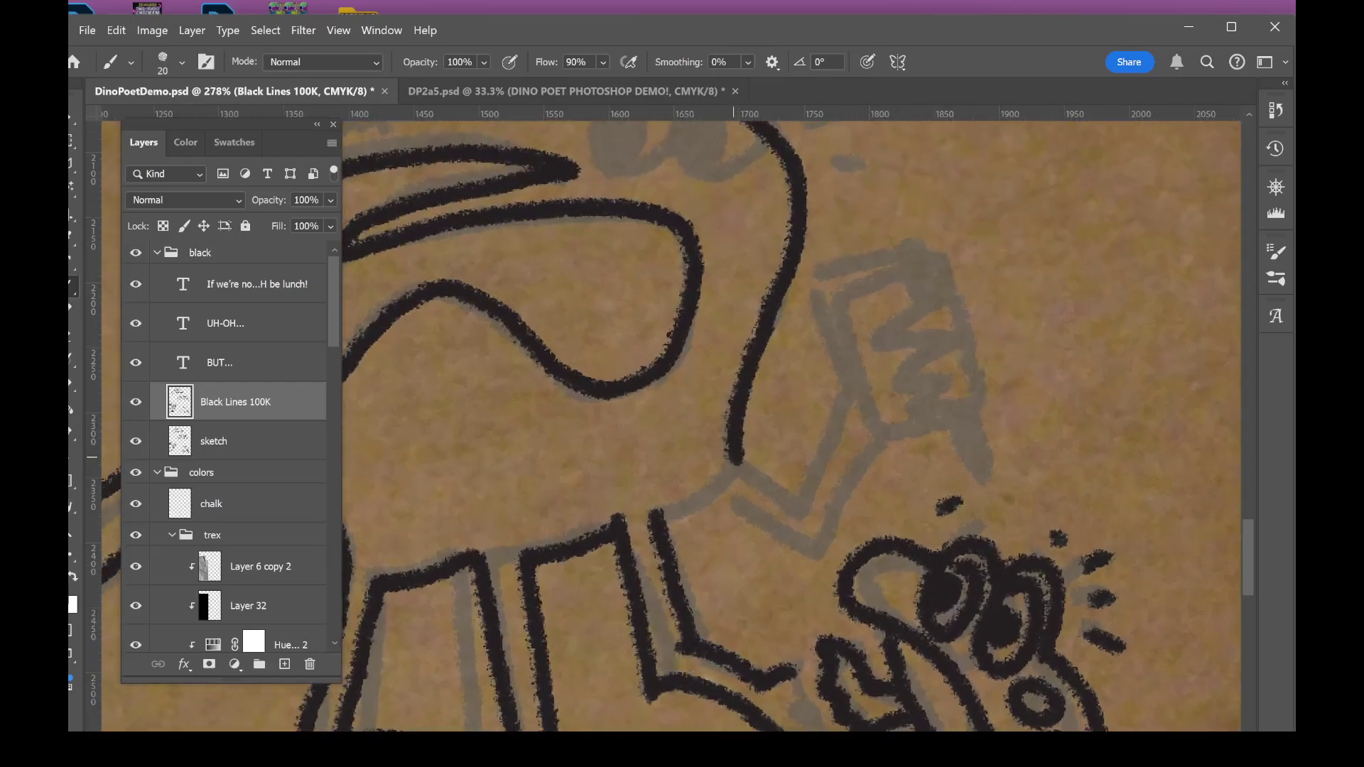
pyautogui.moveTo(736, 458)
pyautogui.mouseDown()
pyautogui.moveTo(682, 516)
pyautogui.moveTo(654, 518)
pyautogui.moveTo(764, 486)
pyautogui.moveTo(803, 506)
pyautogui.moveTo(846, 406)
pyautogui.mouseUp()
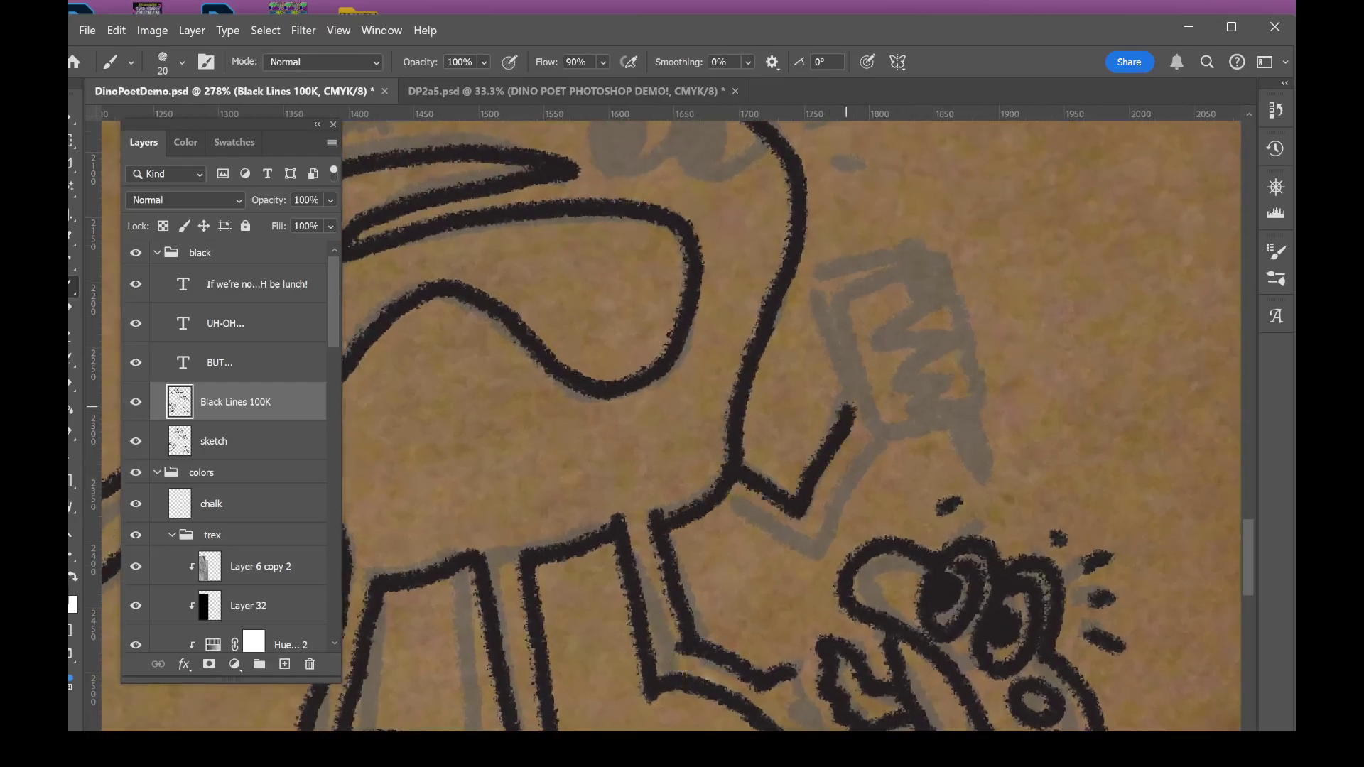
pyautogui.moveTo(952, 287)
pyautogui.mouseDown()
pyautogui.moveTo(959, 363)
pyautogui.moveTo(994, 403)
pyautogui.moveTo(967, 282)
pyautogui.mouseUp()
pyautogui.moveTo(732, 498)
pyautogui.mouseDown()
pyautogui.moveTo(824, 550)
pyautogui.moveTo(875, 448)
pyautogui.mouseUp()
# - Ink the book-like object held in the dinosaur's raised hand, with zigzag fingers across it and solid black tips at both ends
pyautogui.moveTo(824, 277)
pyautogui.mouseDown()
pyautogui.moveTo(875, 448)
pyautogui.moveTo(986, 435)
pyautogui.moveTo(983, 412)
pyautogui.mouseUp()
pyautogui.moveTo(959, 284); pyautogui.dragTo(827, 279)
pyautogui.moveTo(940, 243); pyautogui.dragTo(824, 262)
pyautogui.moveTo(807, 288); pyautogui.dragTo(842, 402)
pyautogui.moveTo(822, 267); pyautogui.dragTo(848, 260)
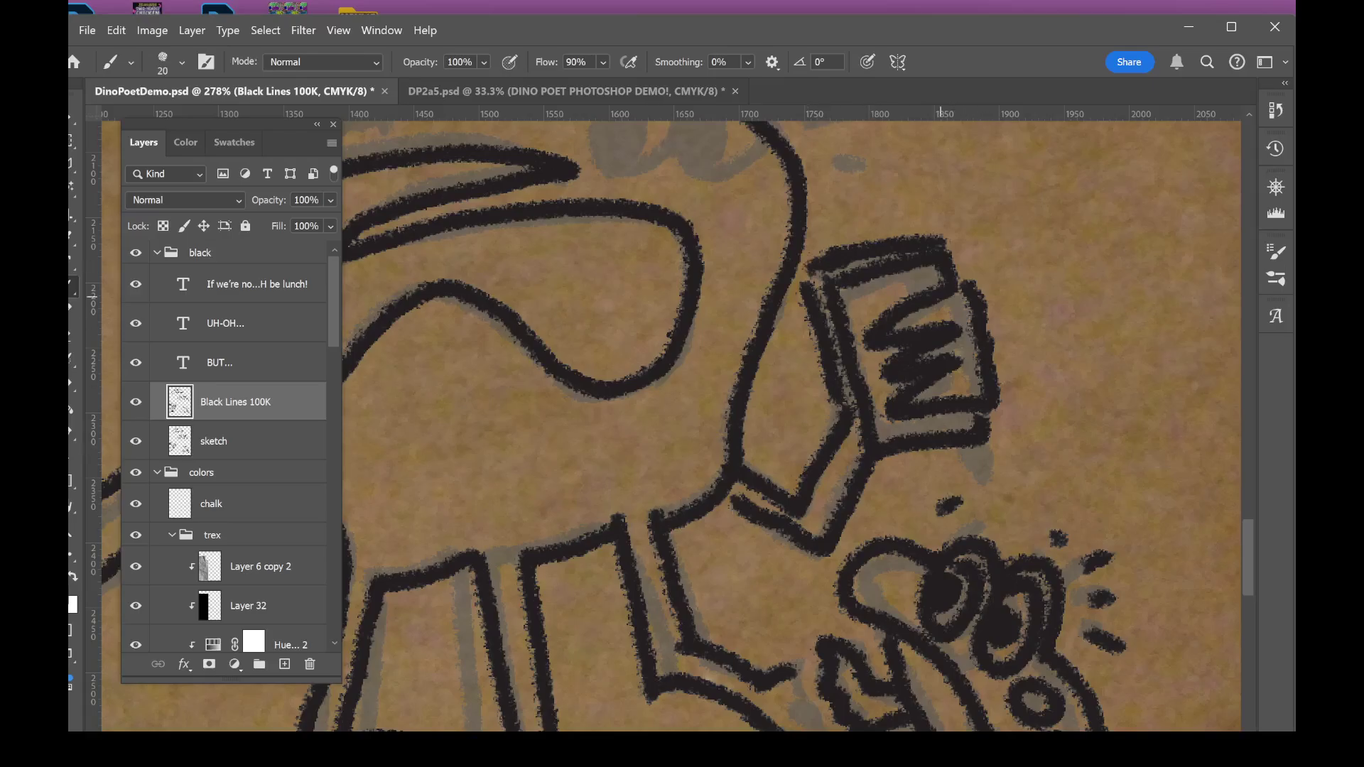
pyautogui.moveTo(932, 284)
pyautogui.mouseDown()
pyautogui.moveTo(916, 236)
pyautogui.moveTo(941, 245)
pyautogui.moveTo(920, 221)
pyautogui.moveTo(945, 263)
pyautogui.mouseUp()
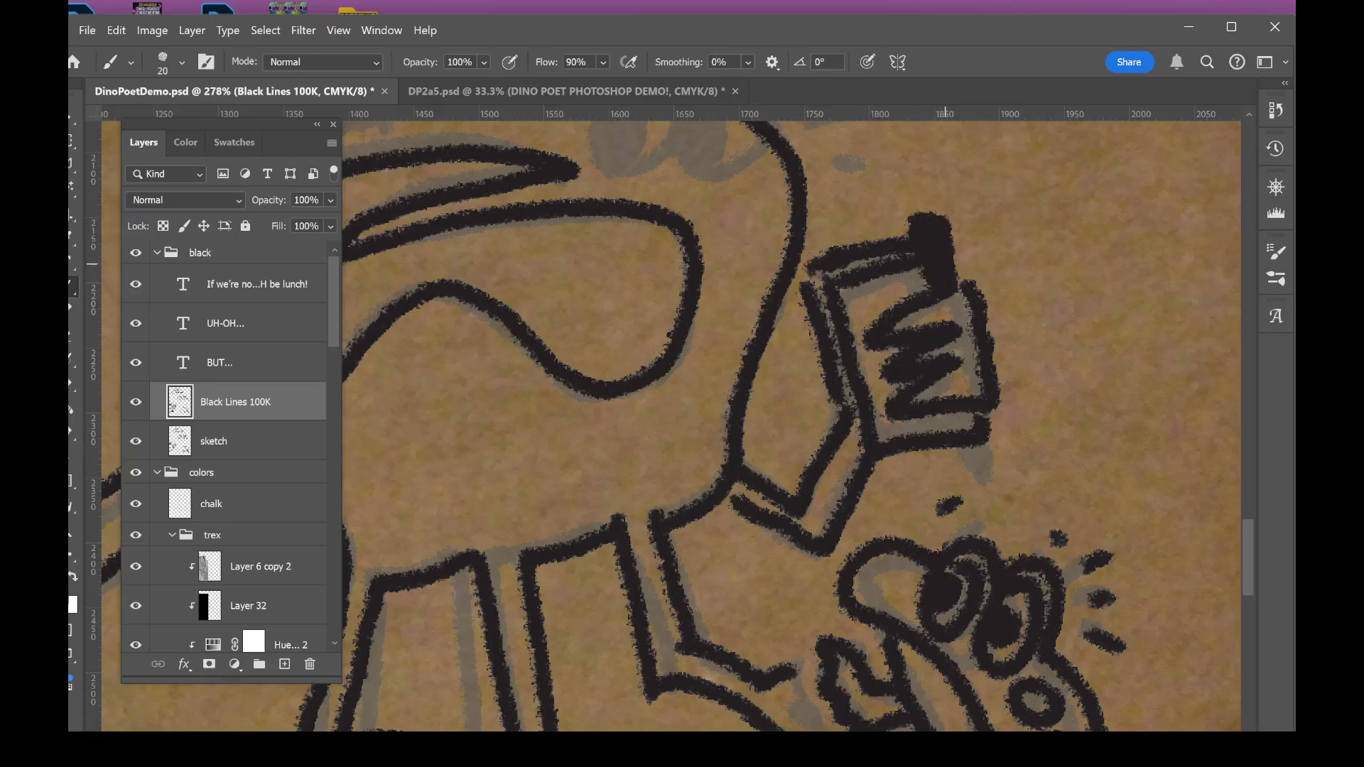
pyautogui.moveTo(955, 416); pyautogui.dragTo(998, 487)
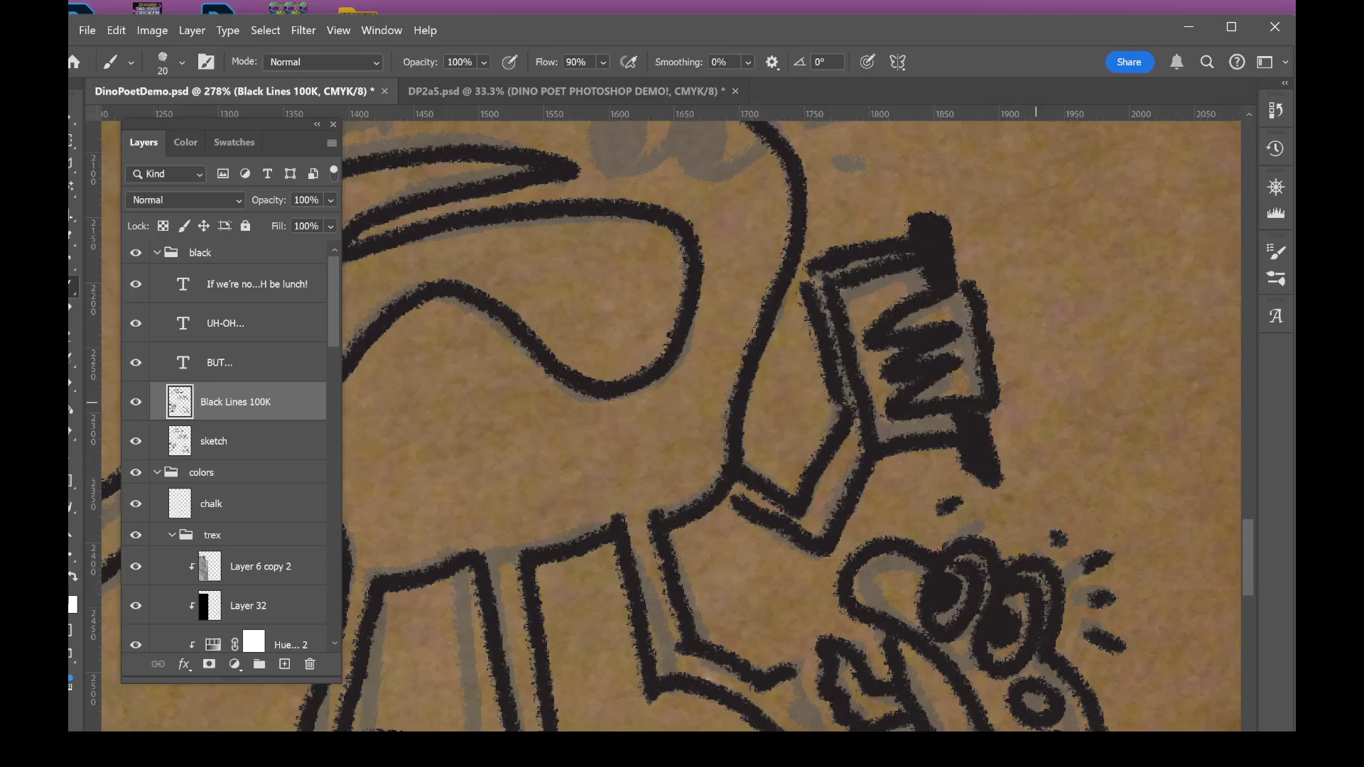
# - Ink three short surprise marks fanning out behind the large dinosaur's head
pyautogui.scroll(3, 969, 402)
pyautogui.scroll(3, 999, 284)
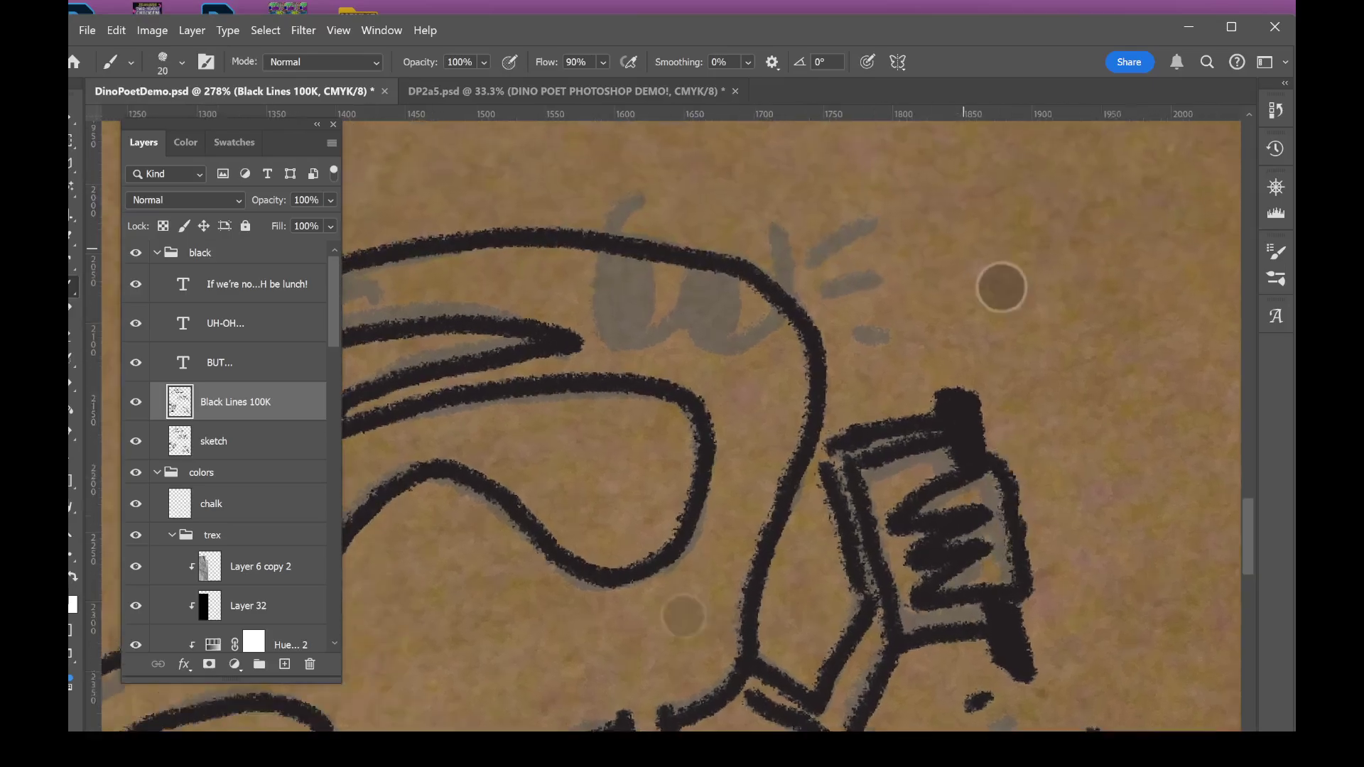
pyautogui.moveTo(921, 368); pyautogui.dragTo(984, 390)
pyautogui.moveTo(916, 327); pyautogui.dragTo(977, 310)
pyautogui.moveTo(894, 288); pyautogui.dragTo(963, 247)
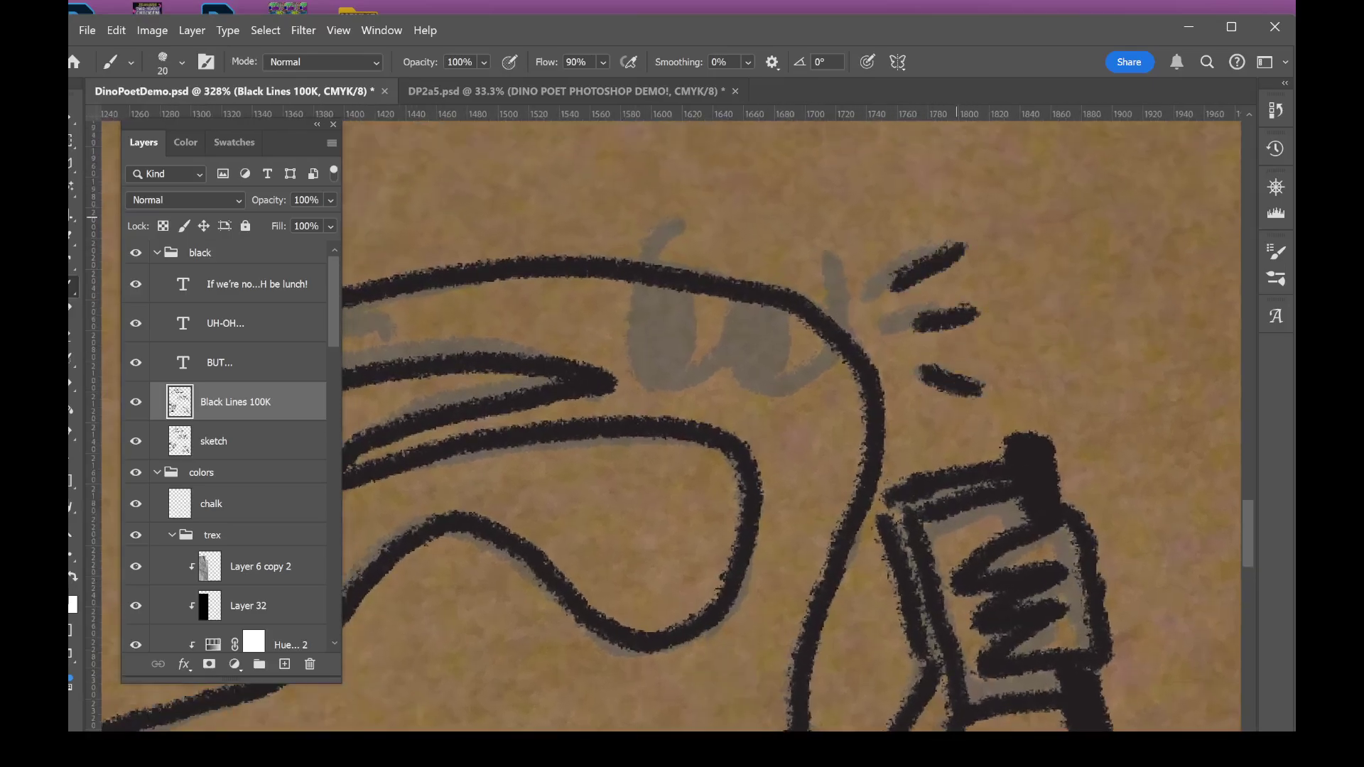
# - Ink the large dinosaur's two eyes with solid pupils, a brow stroke above each and two short marks above the head
pyautogui.moveTo(568, 244)
pyautogui.mouseDown()
pyautogui.moveTo(541, 210)
pyautogui.moveTo(579, 191)
pyautogui.mouseUp()
pyautogui.moveTo(678, 221)
pyautogui.mouseDown()
pyautogui.moveTo(658, 399)
pyautogui.moveTo(716, 361)
pyautogui.mouseUp()
pyautogui.moveTo(740, 302)
pyautogui.mouseDown()
pyautogui.moveTo(764, 415)
pyautogui.moveTo(805, 250)
pyautogui.mouseUp()
pyautogui.moveTo(650, 317)
pyautogui.mouseDown()
pyautogui.moveTo(669, 346)
pyautogui.moveTo(671, 324)
pyautogui.mouseUp()
pyautogui.moveTo(756, 327); pyautogui.dragTo(771, 366)
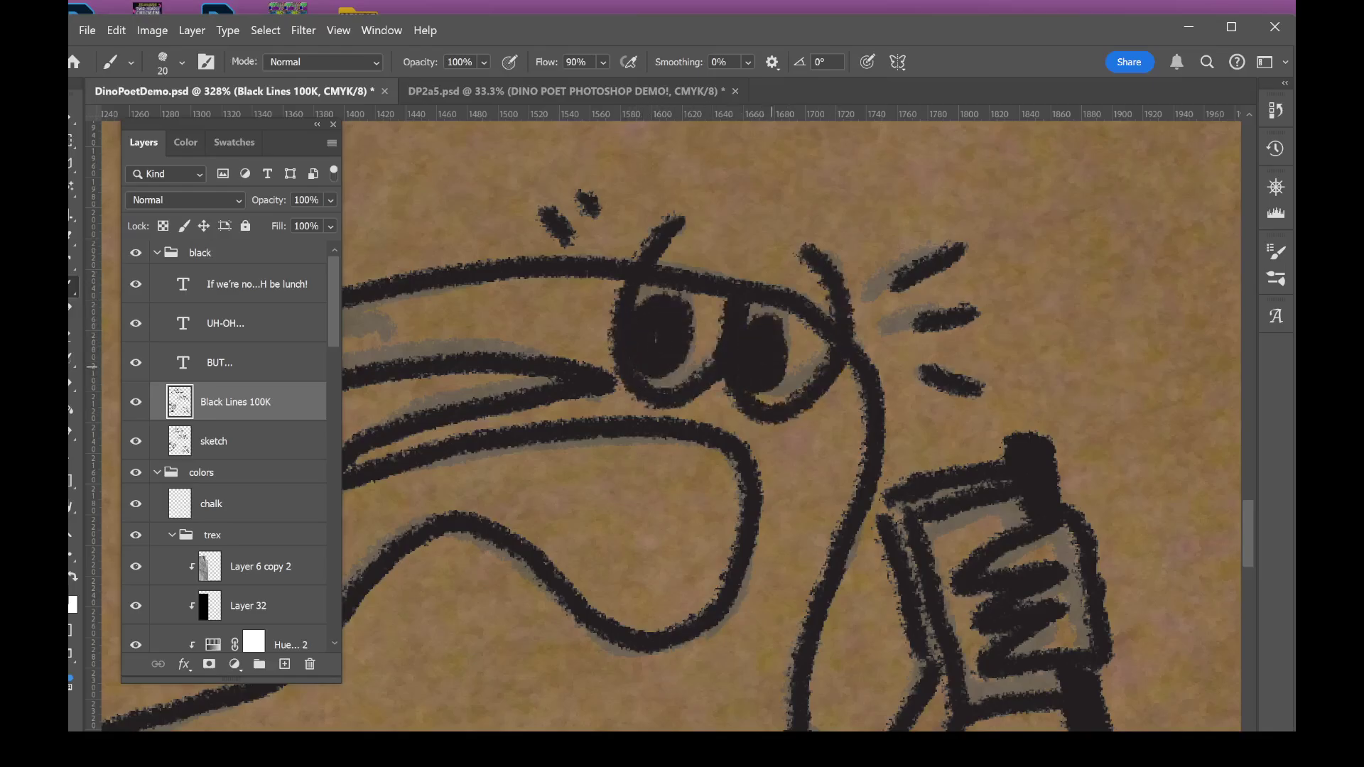
# - Ink the nostril on the large dinosaur's snout, the pointed front teeth and the tongue inside its mouth
pyautogui.scroll(-1, 1001, 337)
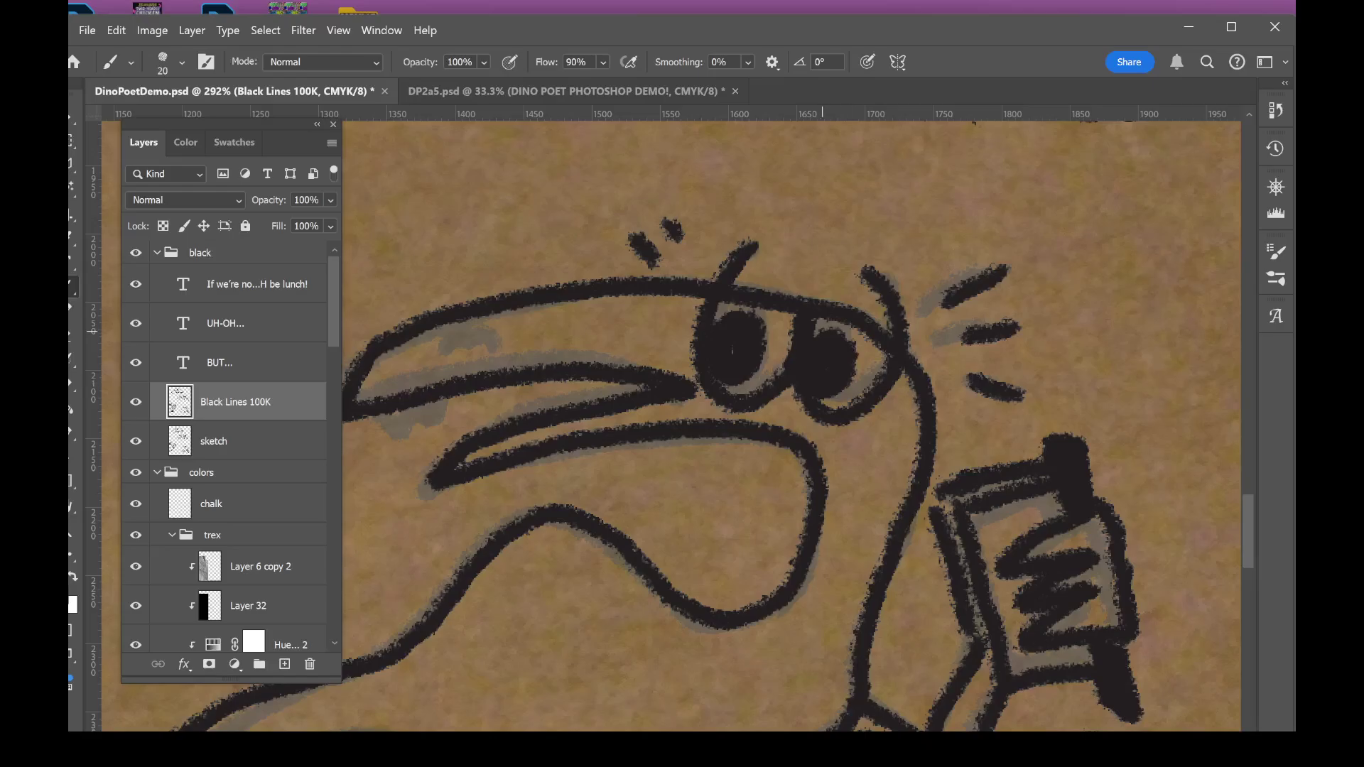
pyautogui.moveTo(437, 355); pyautogui.dragTo(506, 343)
pyautogui.moveTo(358, 419)
pyautogui.mouseDown()
pyautogui.moveTo(443, 402)
pyautogui.moveTo(576, 411)
pyautogui.mouseUp()
# - Erase the large dinosaur's lower jaw lines and tongue, keeping the upper jaw, front teeth and throat curve
pyautogui.scroll(-5, 870, 387)
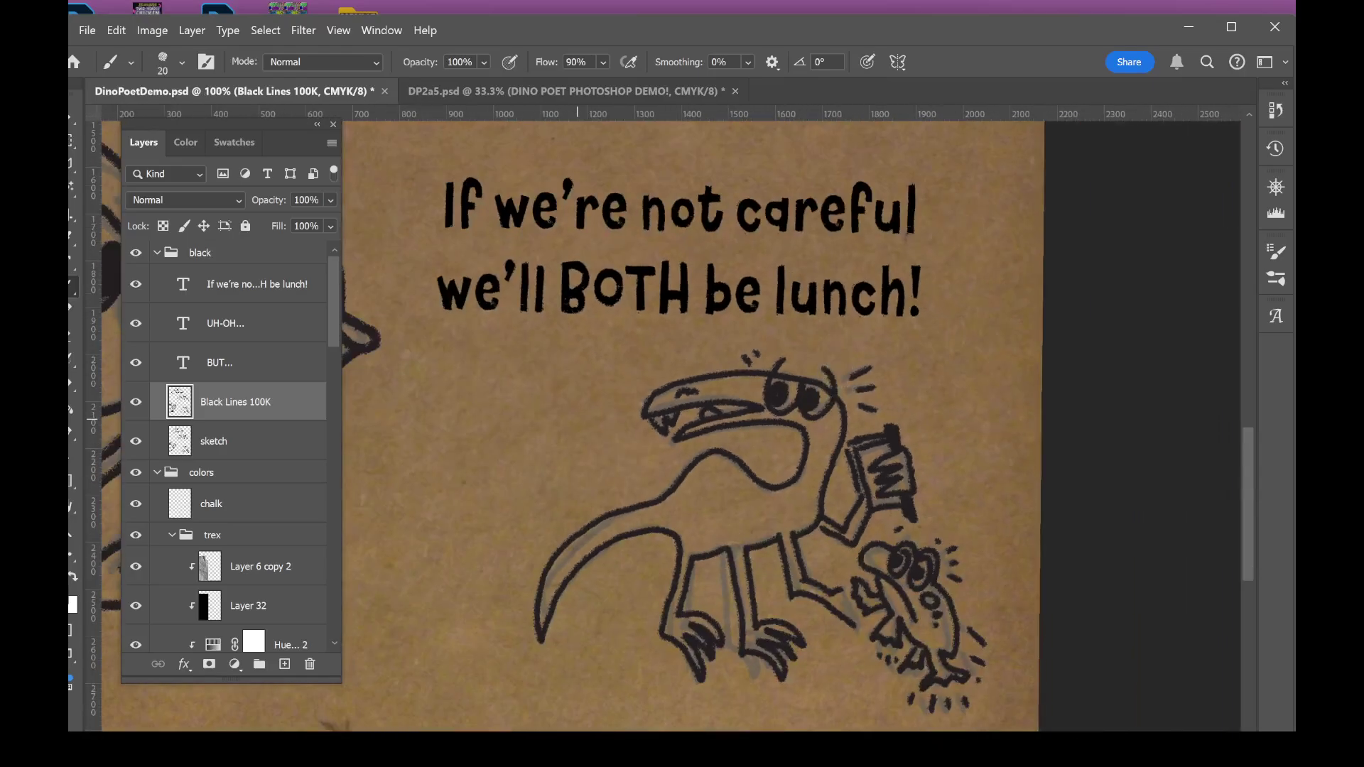
pyautogui.scroll(4, 766, 482)
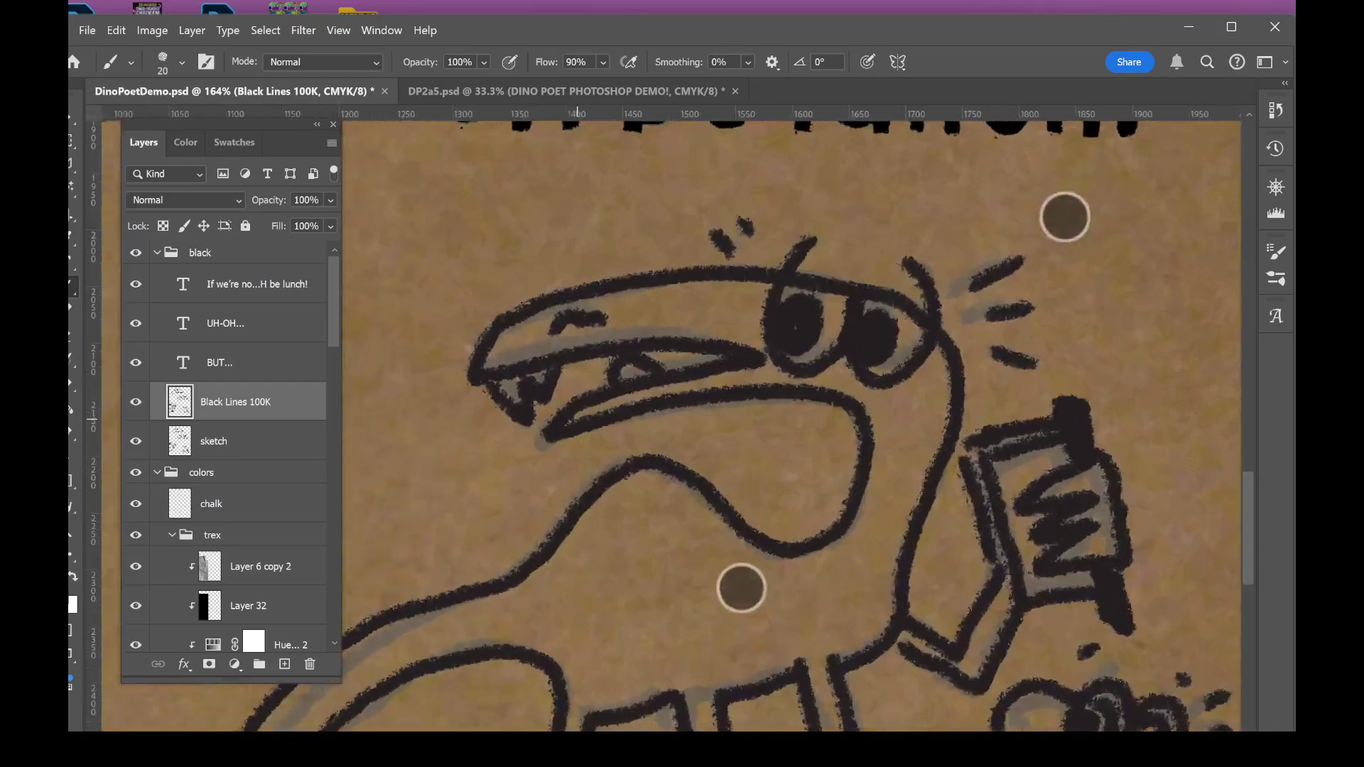
pyautogui.scroll(-2, 752, 510)
pyautogui.scroll(5, 755, 548)
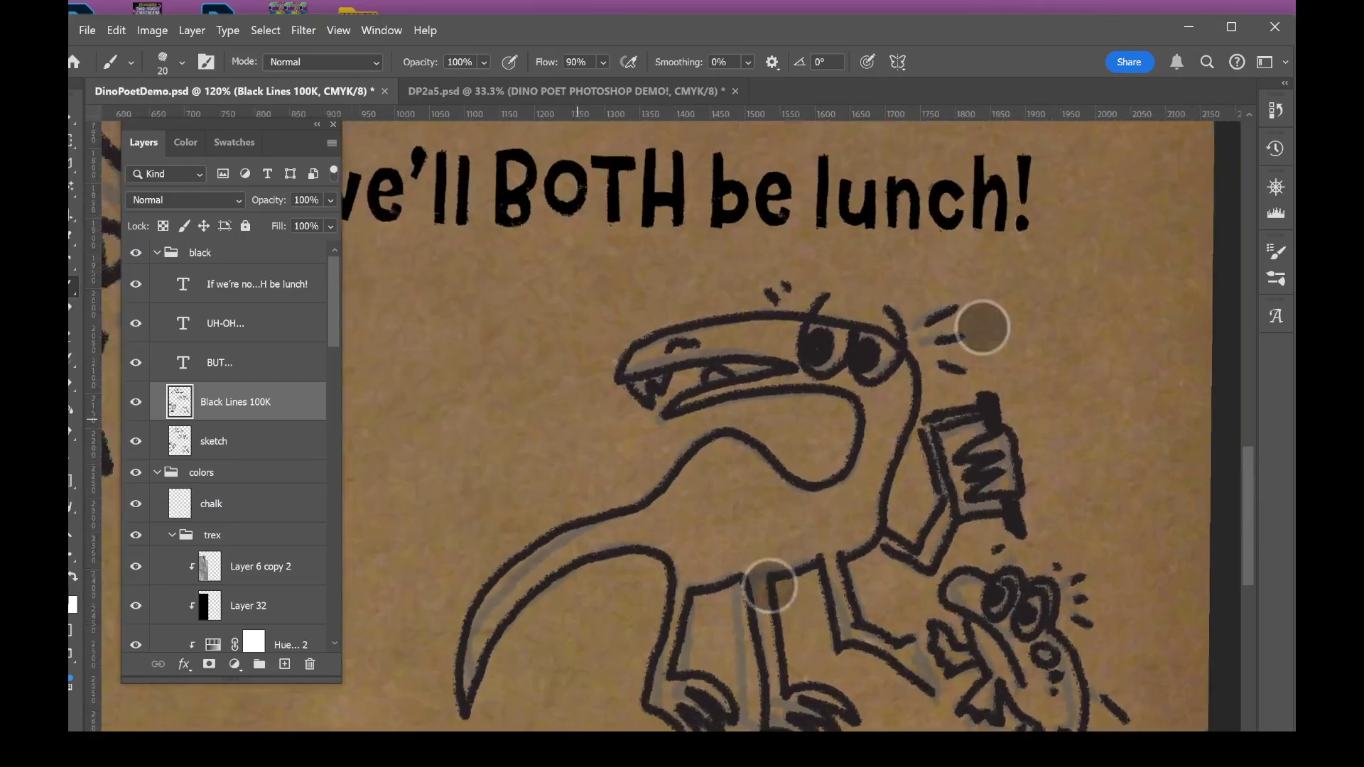
pyautogui.scroll(2, 816, 618)
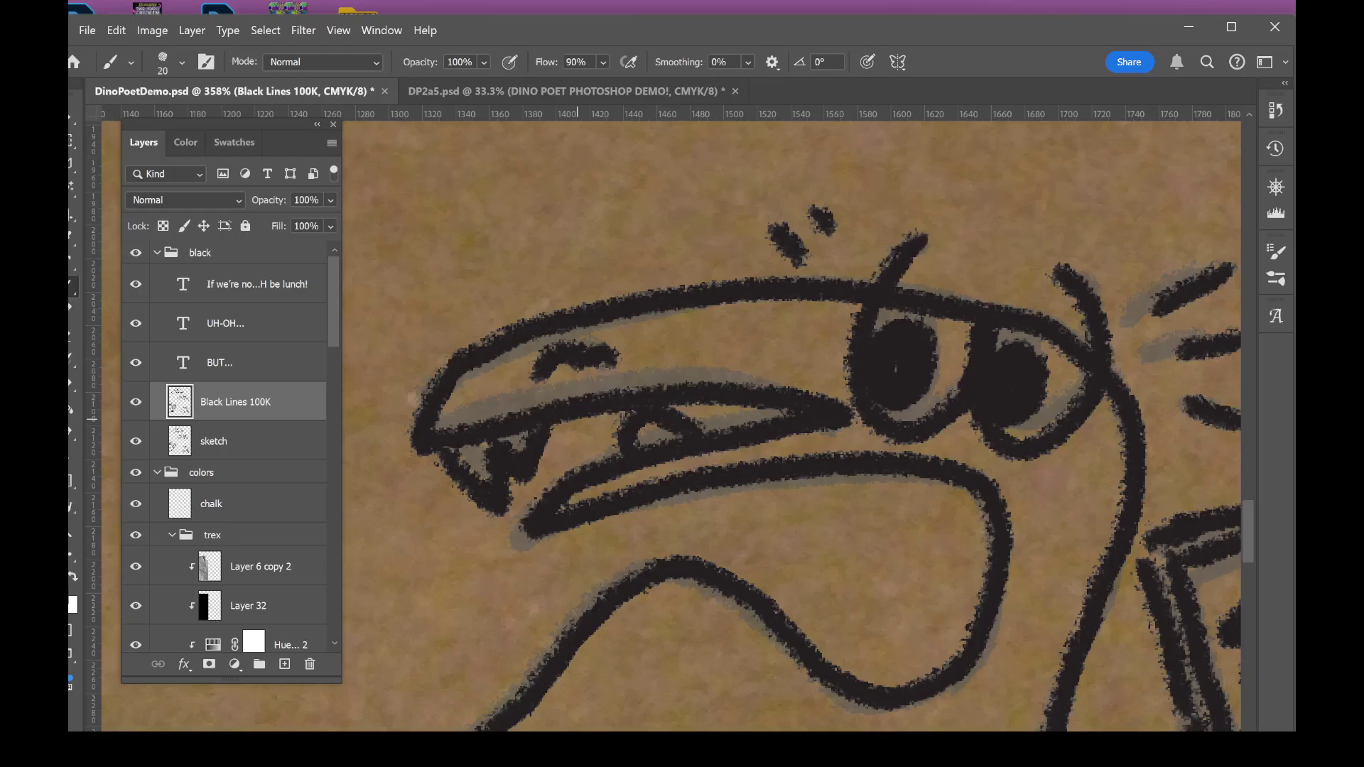
pyautogui.scroll(1, 815, 603)
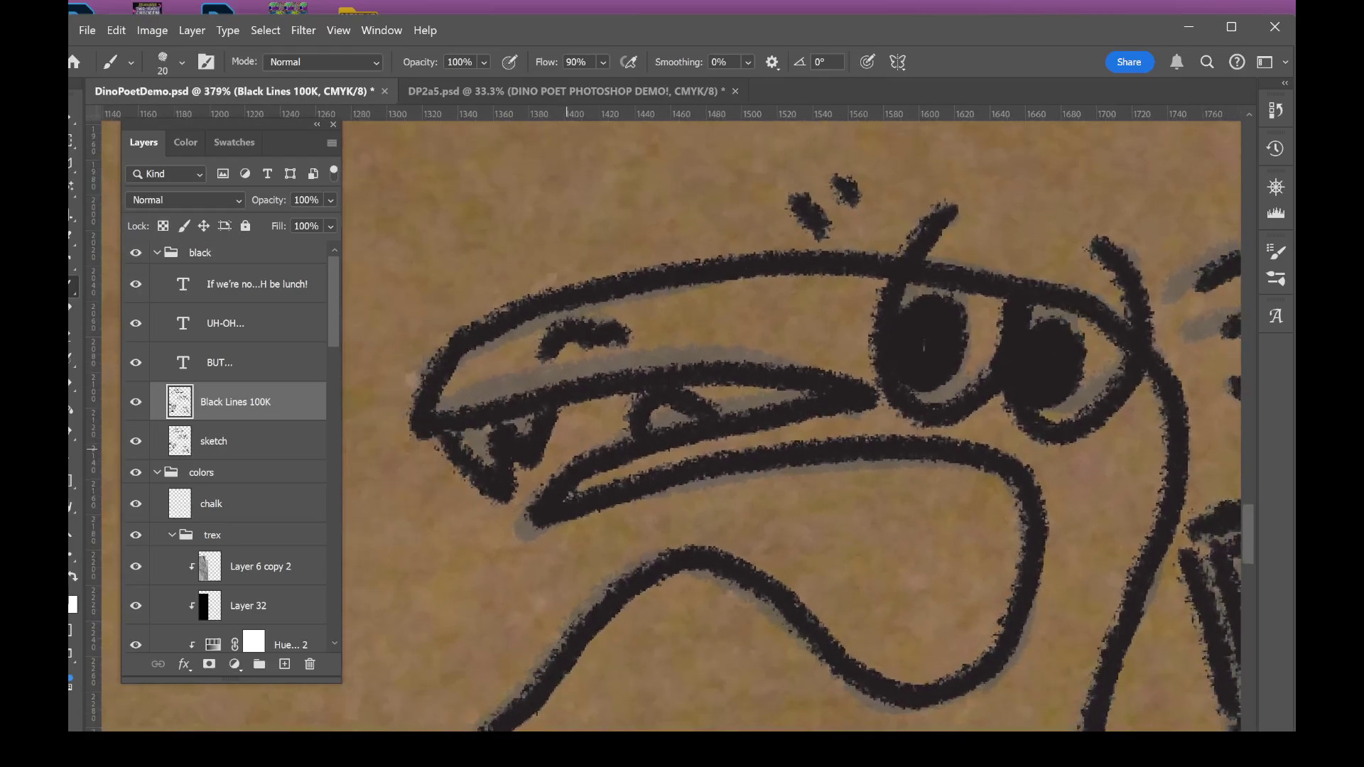
pyautogui.moveTo(532, 522)
pyautogui.mouseDown()
pyautogui.moveTo(679, 412)
pyautogui.moveTo(711, 408)
pyautogui.moveTo(682, 426)
pyautogui.moveTo(837, 442)
pyautogui.moveTo(650, 490)
pyautogui.moveTo(702, 473)
pyautogui.mouseUp()
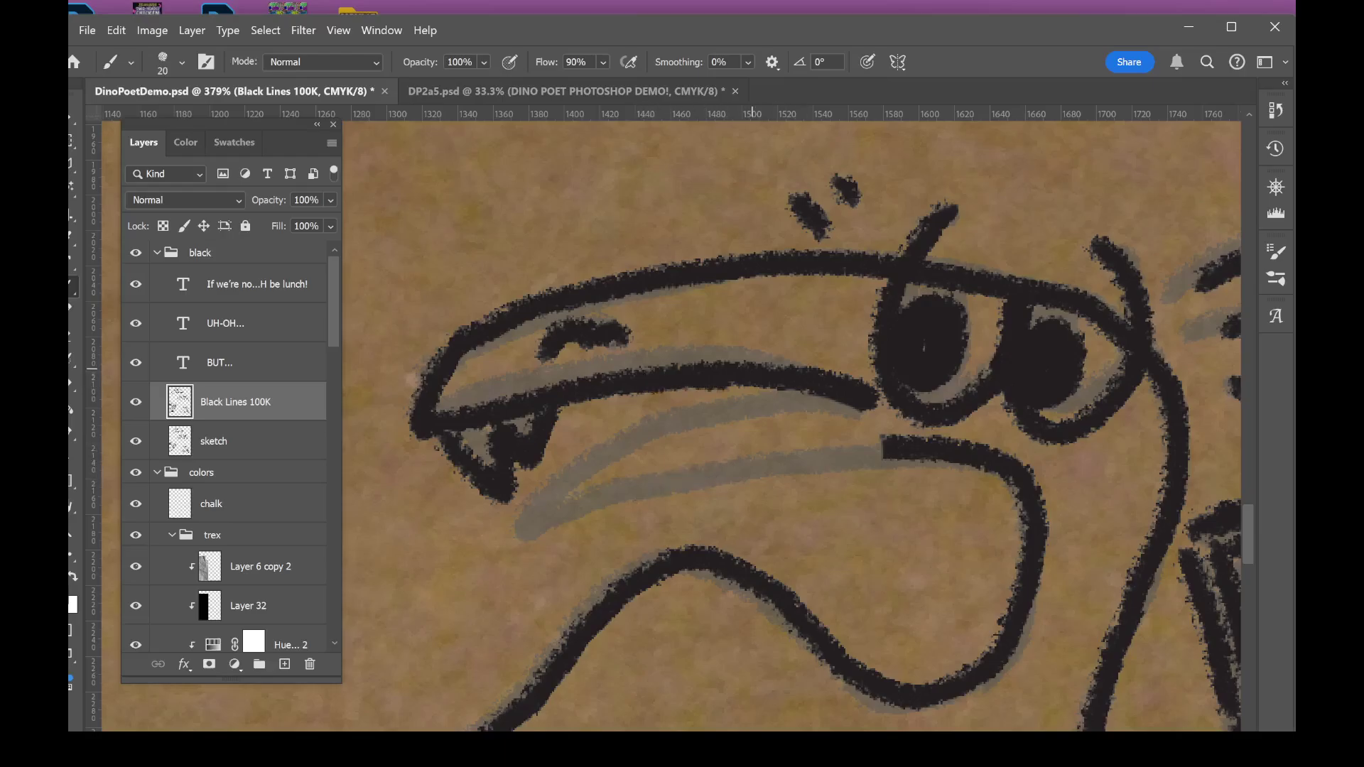
# - Try inking a shorter lower jaw that doubles back toward the throat, and undo the stroke
pyautogui.scroll(-3, 751, 368)
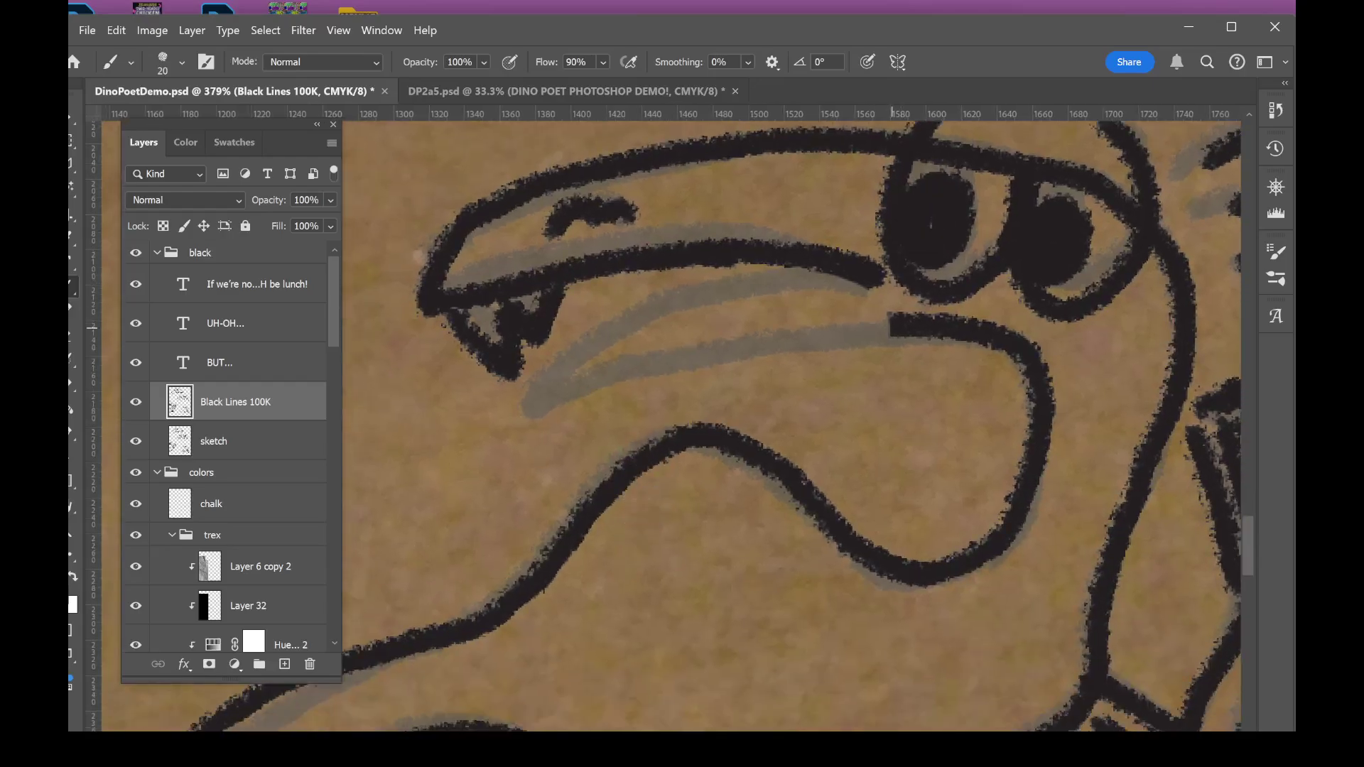
pyautogui.moveTo(893, 323)
pyautogui.mouseDown()
pyautogui.moveTo(614, 419)
pyautogui.moveTo(745, 299)
pyautogui.moveTo(875, 278)
pyautogui.moveTo(732, 317)
pyautogui.moveTo(719, 383)
pyautogui.moveTo(870, 427)
pyautogui.mouseUp()
pyautogui.hotkey('ctrl', 'z')
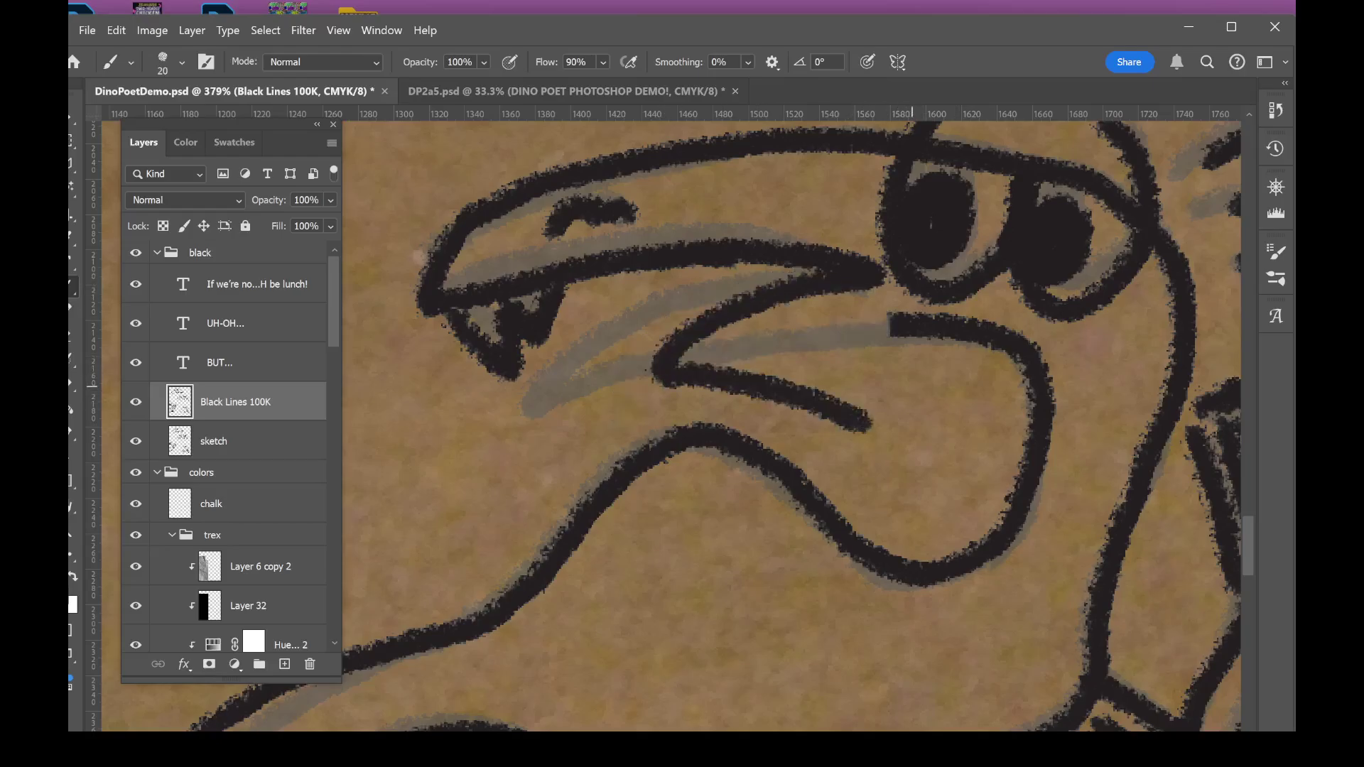
pyautogui.hotkey('ctrl', 'z')
# - Try inking a short, hooked lower jaw with a rounded tongue sticking out, and undo these strokes
pyautogui.moveTo(892, 320)
pyautogui.mouseDown()
pyautogui.moveTo(828, 336)
pyautogui.moveTo(766, 410)
pyautogui.moveTo(746, 344)
pyautogui.moveTo(874, 274)
pyautogui.mouseUp()
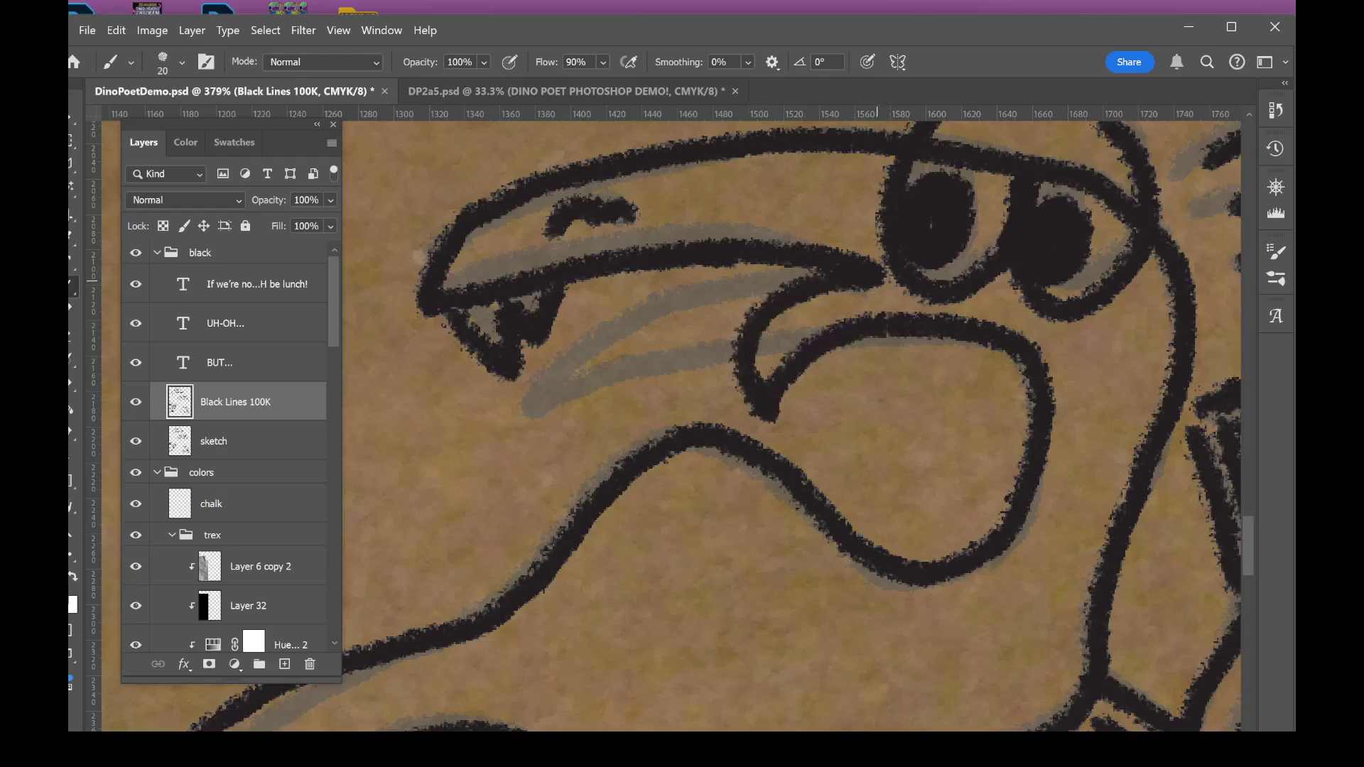
pyautogui.moveTo(766, 291); pyautogui.dragTo(751, 343)
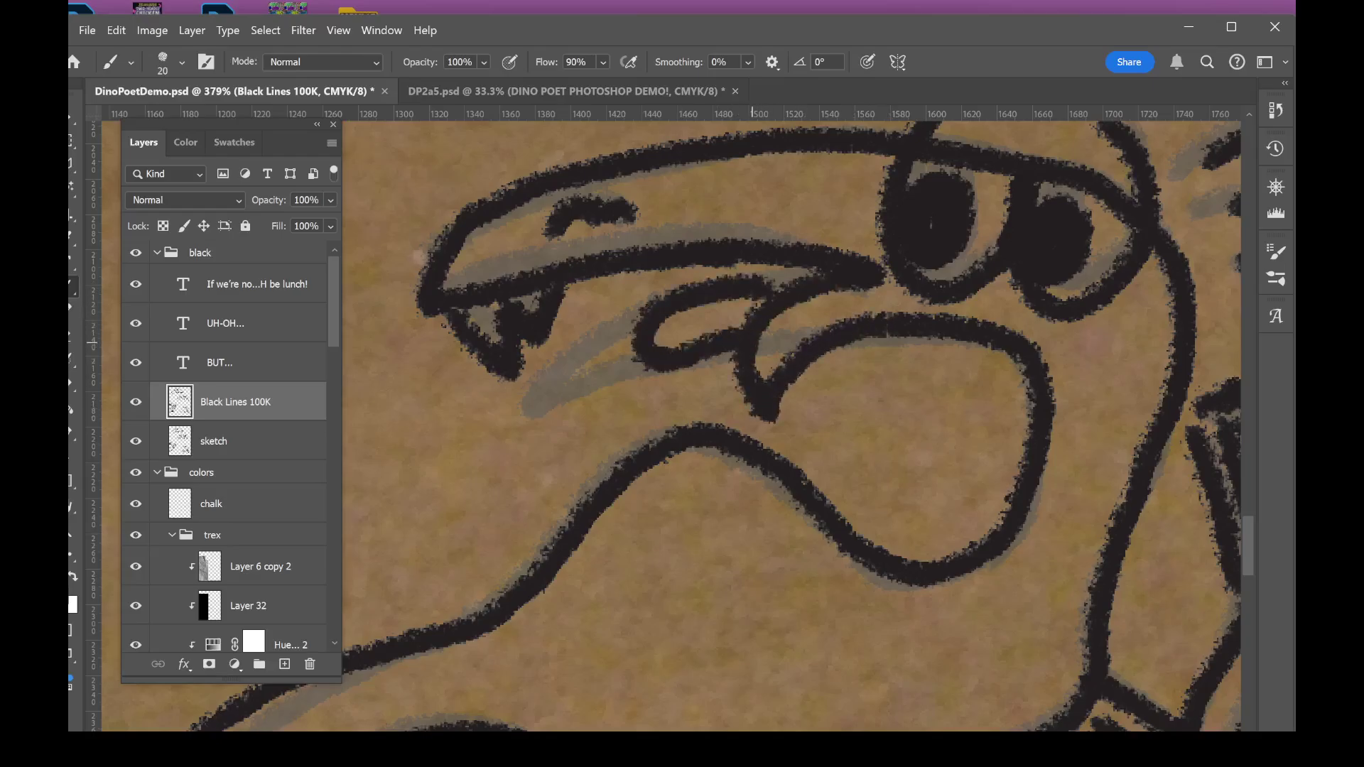
pyautogui.moveTo(761, 291); pyautogui.dragTo(777, 284)
pyautogui.scroll(4, 1062, 253)
pyautogui.scroll(-7, 790, 579)
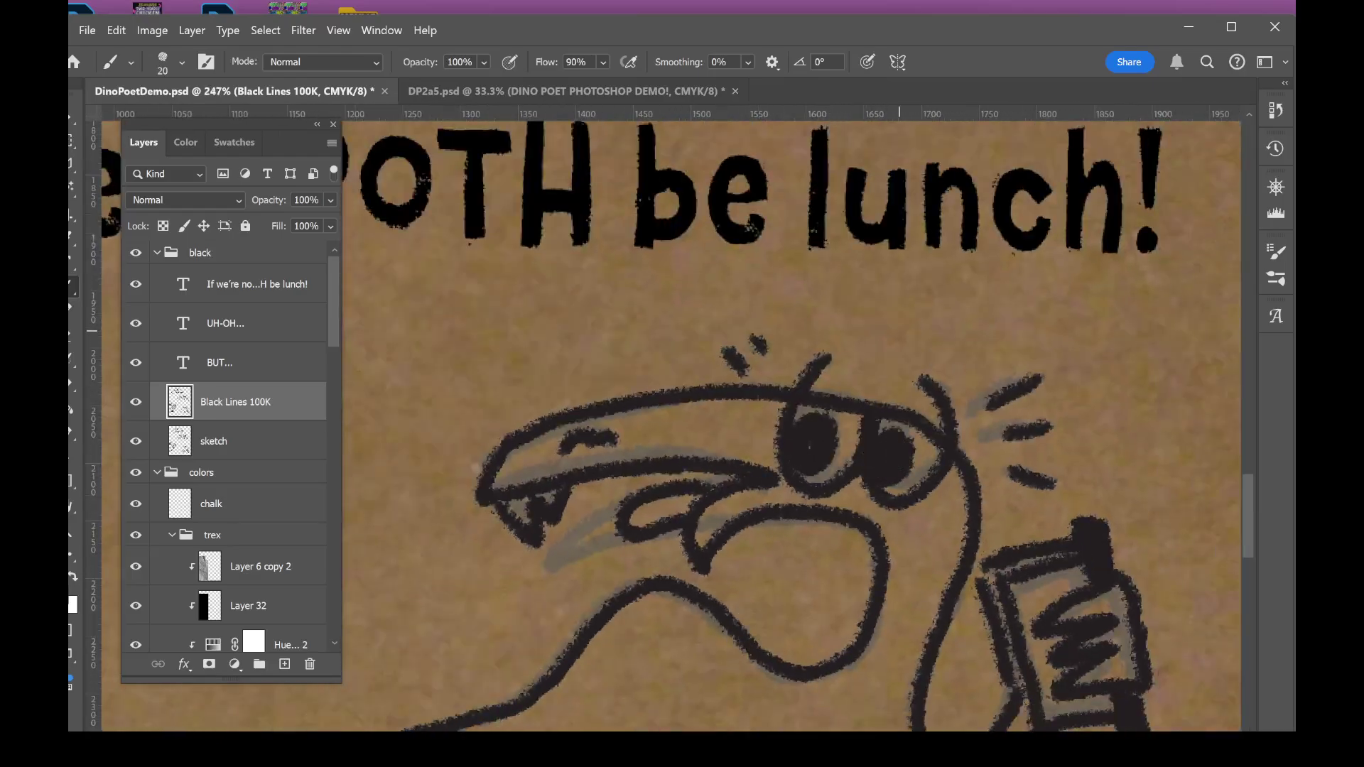
pyautogui.hotkey('ctrl', 'z')
pyautogui.hotkey('ctrl', 'z')
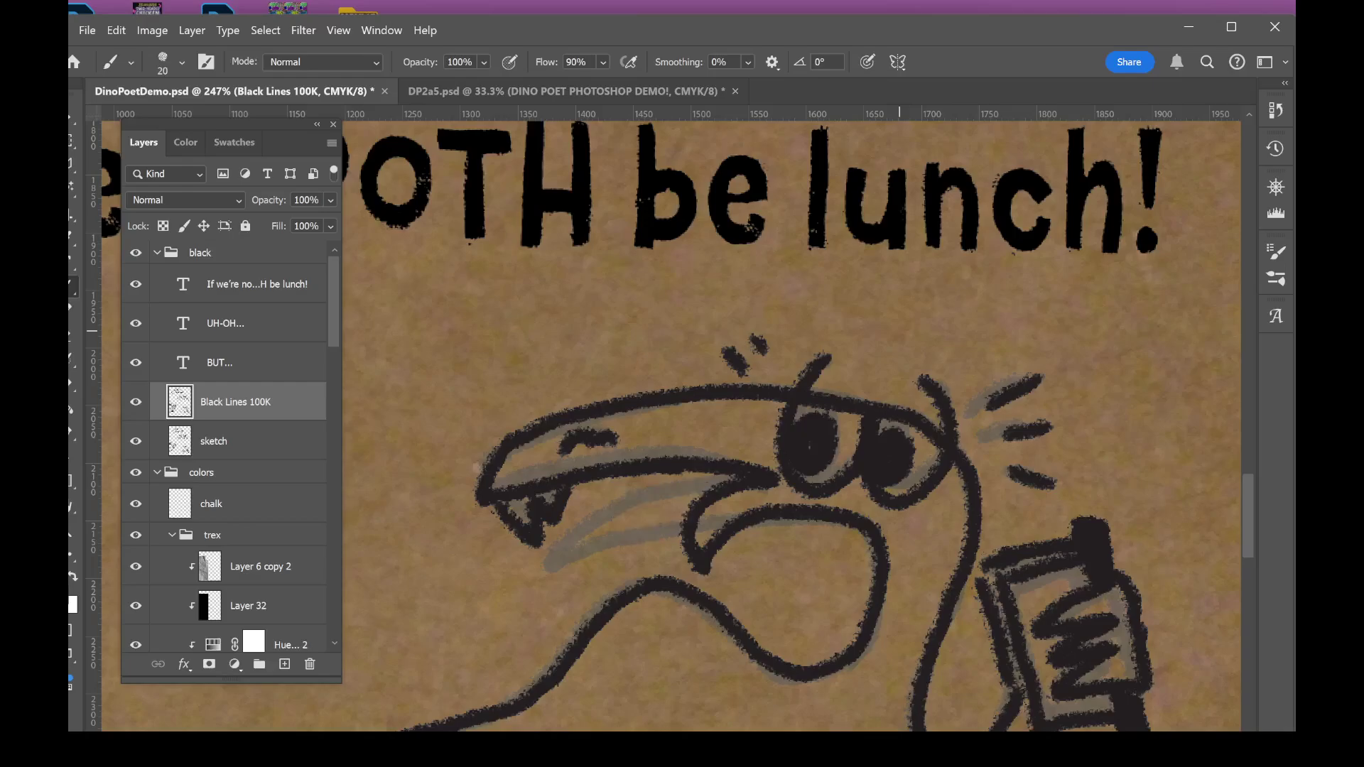
pyautogui.hotkey('ctrl', 'z')
# - Ink a long, pointed lower jaw joining the mouth corner to the throat, with a curved tongue inside the mouth
pyautogui.scroll(4, 800, 415)
pyautogui.scroll(3, 609, 636)
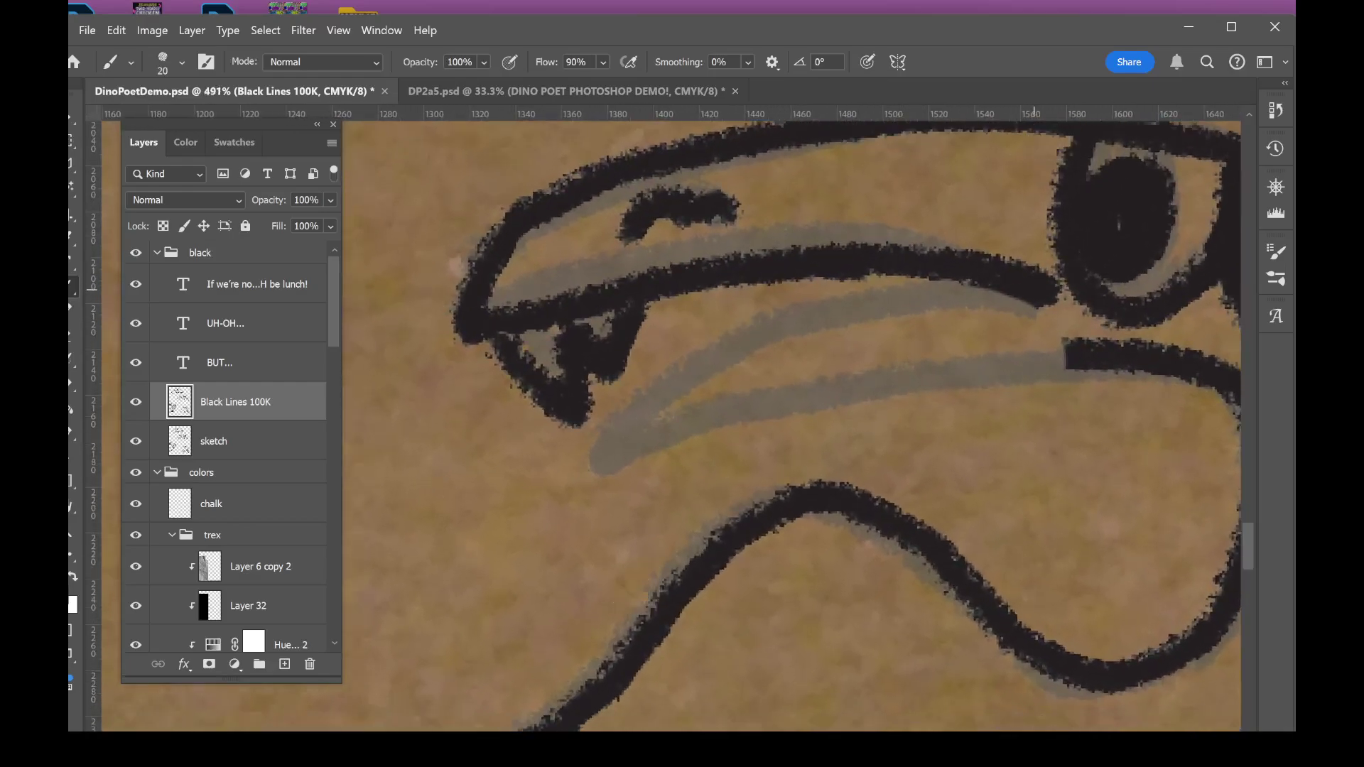
pyautogui.moveTo(1030, 295)
pyautogui.mouseDown()
pyautogui.moveTo(633, 448)
pyautogui.moveTo(952, 402)
pyautogui.moveTo(1080, 353)
pyautogui.mouseUp()
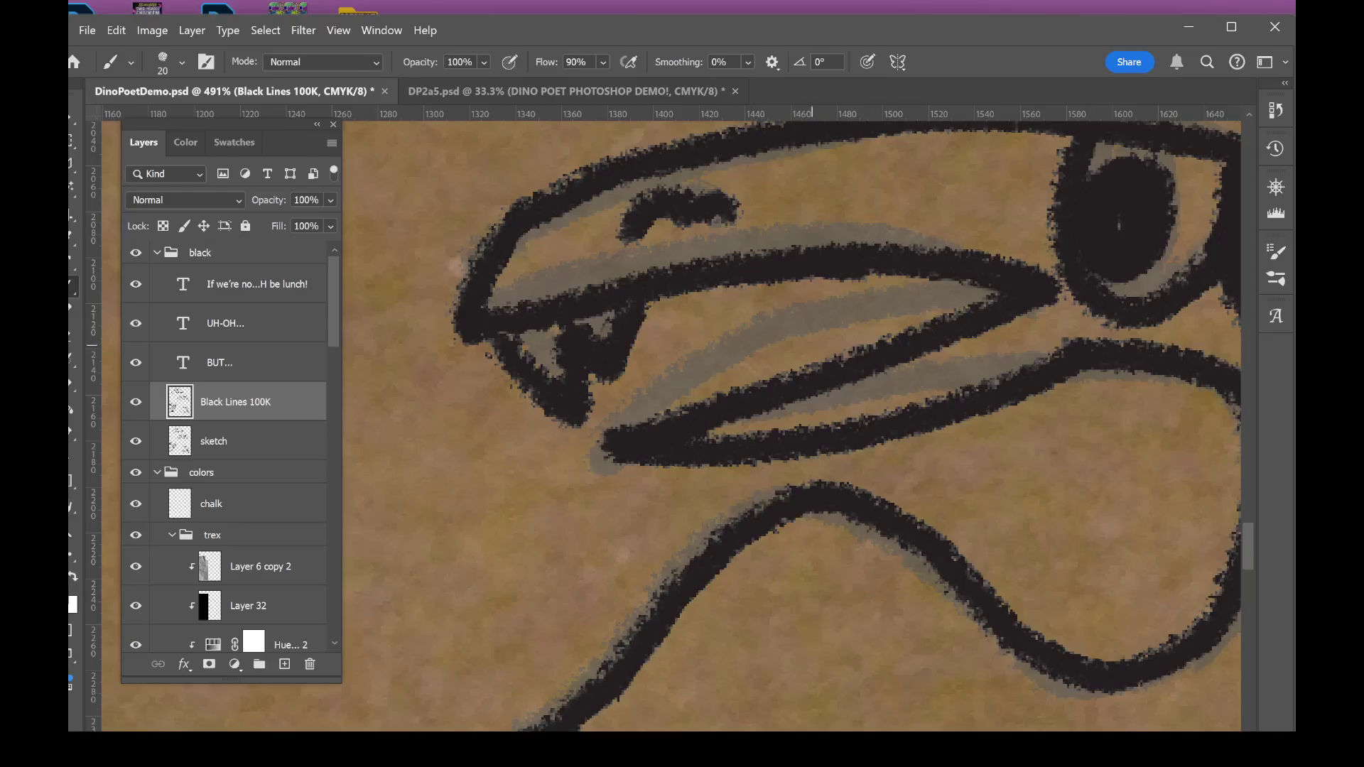
pyautogui.moveTo(913, 341)
pyautogui.mouseDown()
pyautogui.moveTo(853, 307)
pyautogui.moveTo(739, 387)
pyautogui.mouseUp()
pyautogui.scroll(-3, 547, 540)
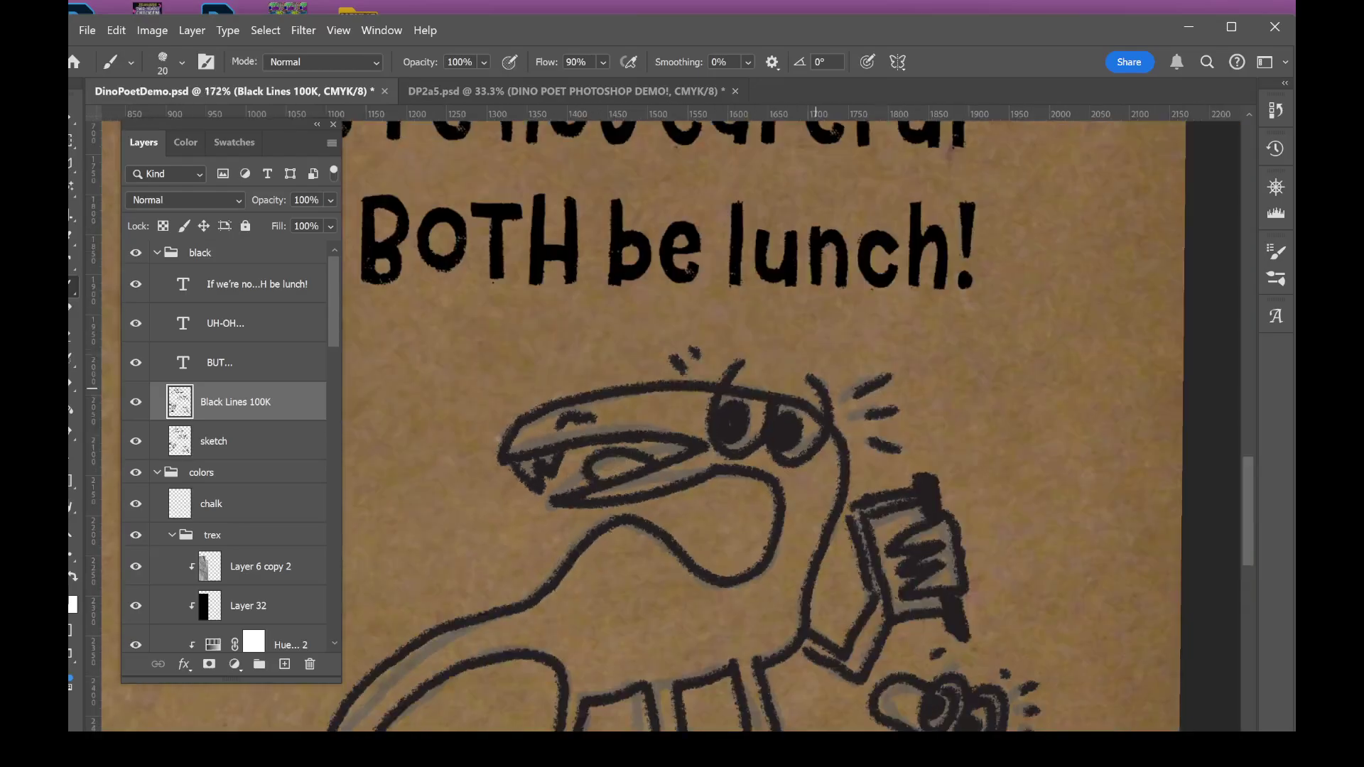
# - Erase the large dinosaur's two brow strokes and ink new ones angled toward each other above the eyes
pyautogui.scroll(5, 810, 419)
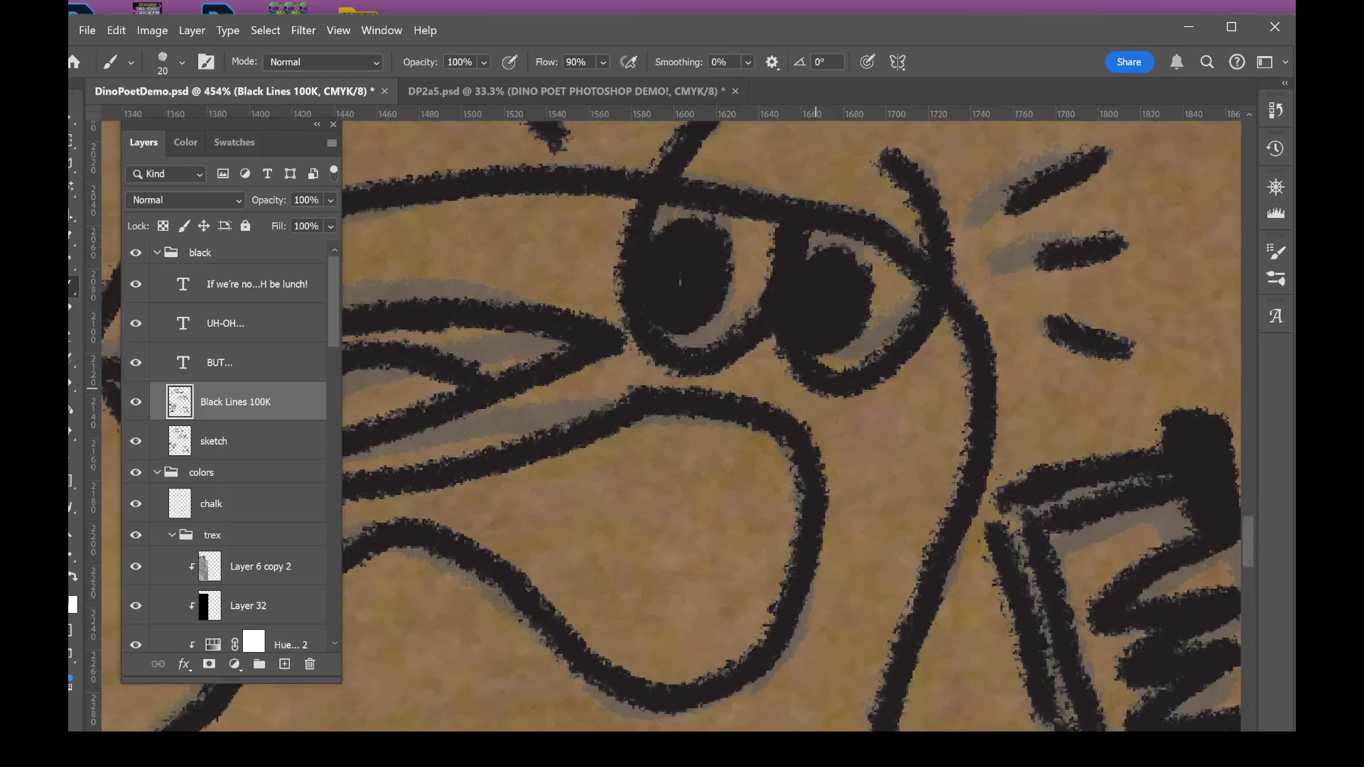
pyautogui.scroll(3, 815, 389)
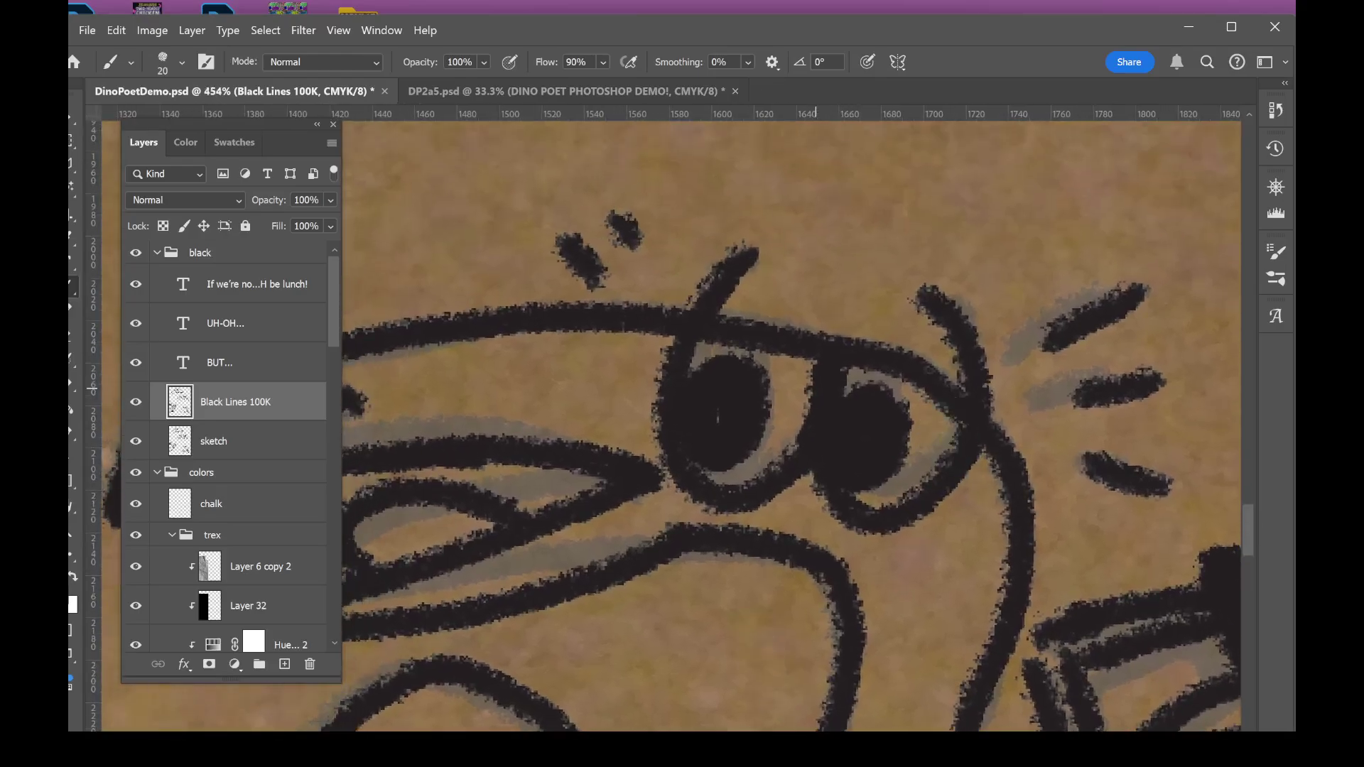
pyautogui.moveTo(755, 247); pyautogui.dragTo(692, 307)
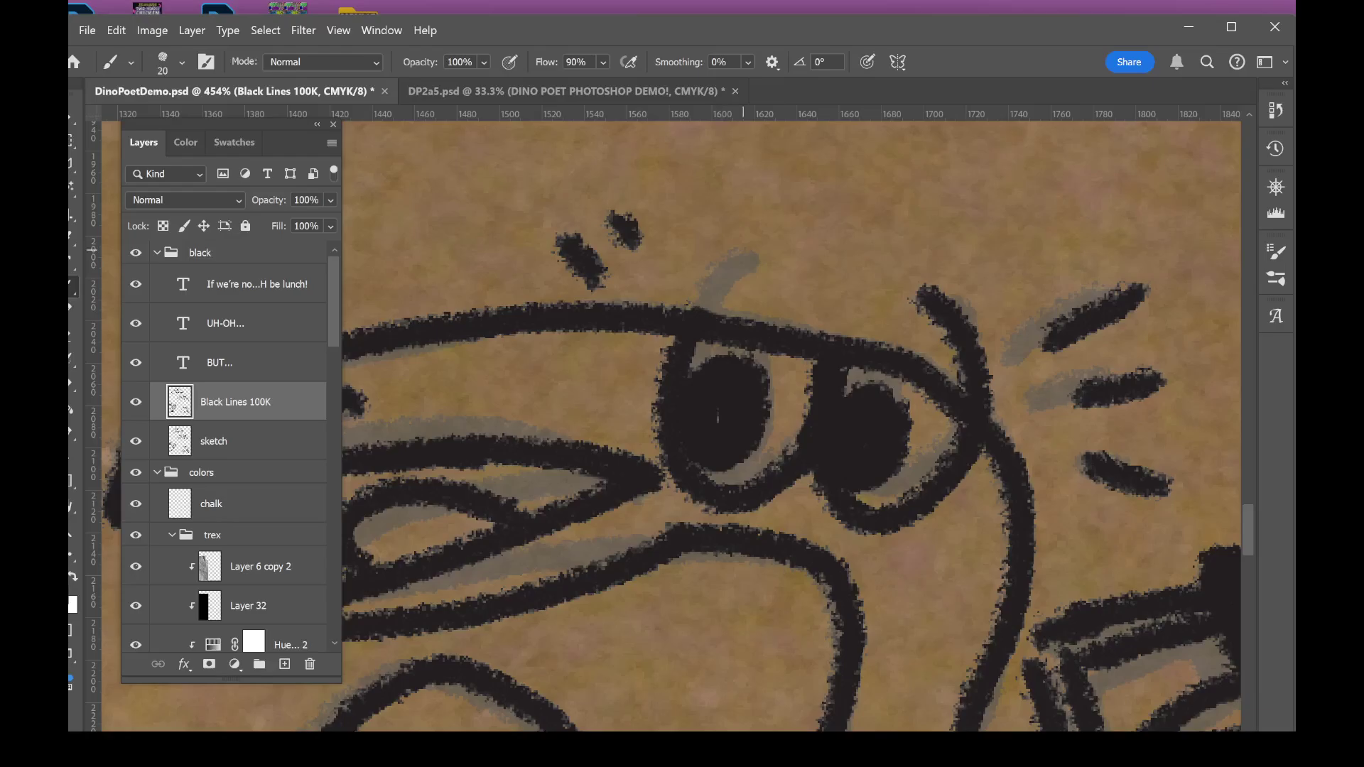
pyautogui.moveTo(920, 288); pyautogui.dragTo(991, 402)
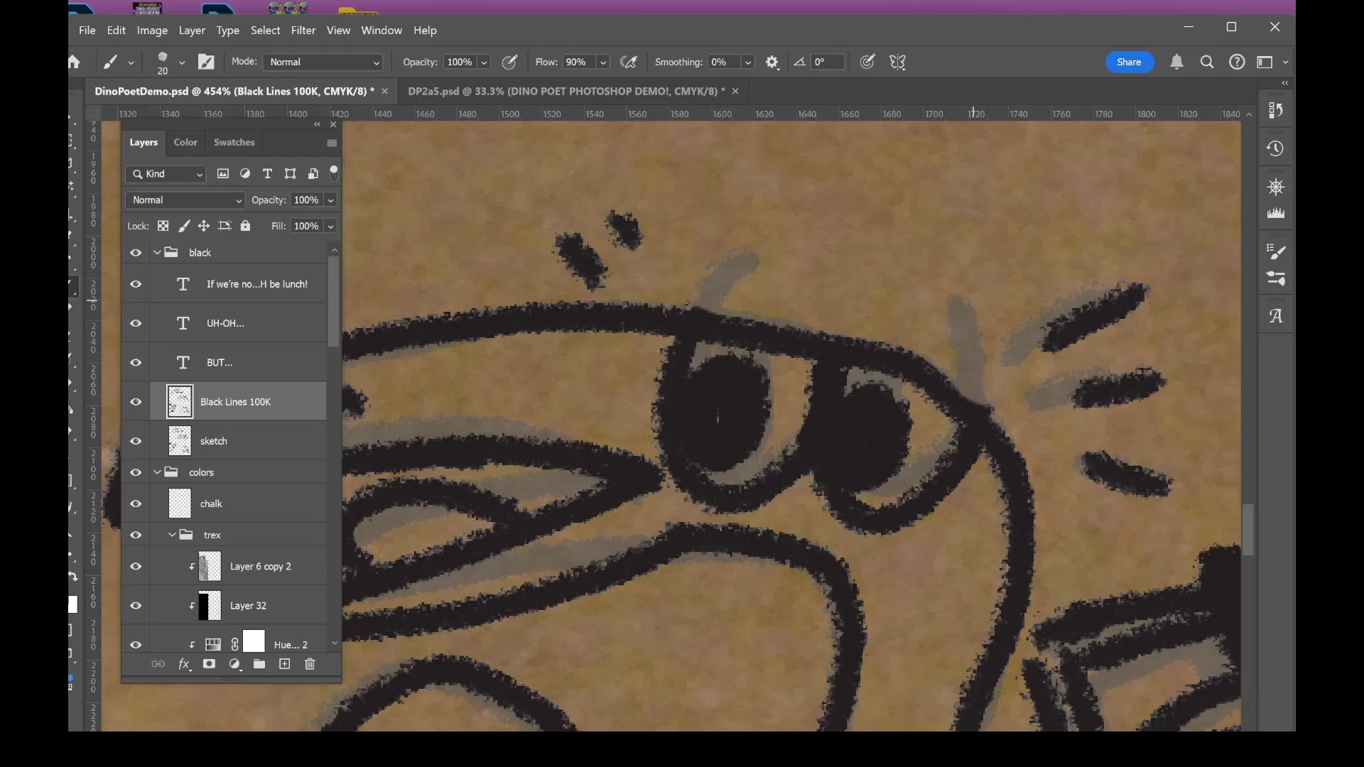
pyautogui.moveTo(743, 312); pyautogui.dragTo(810, 238)
pyautogui.moveTo(941, 270); pyautogui.dragTo(998, 423)
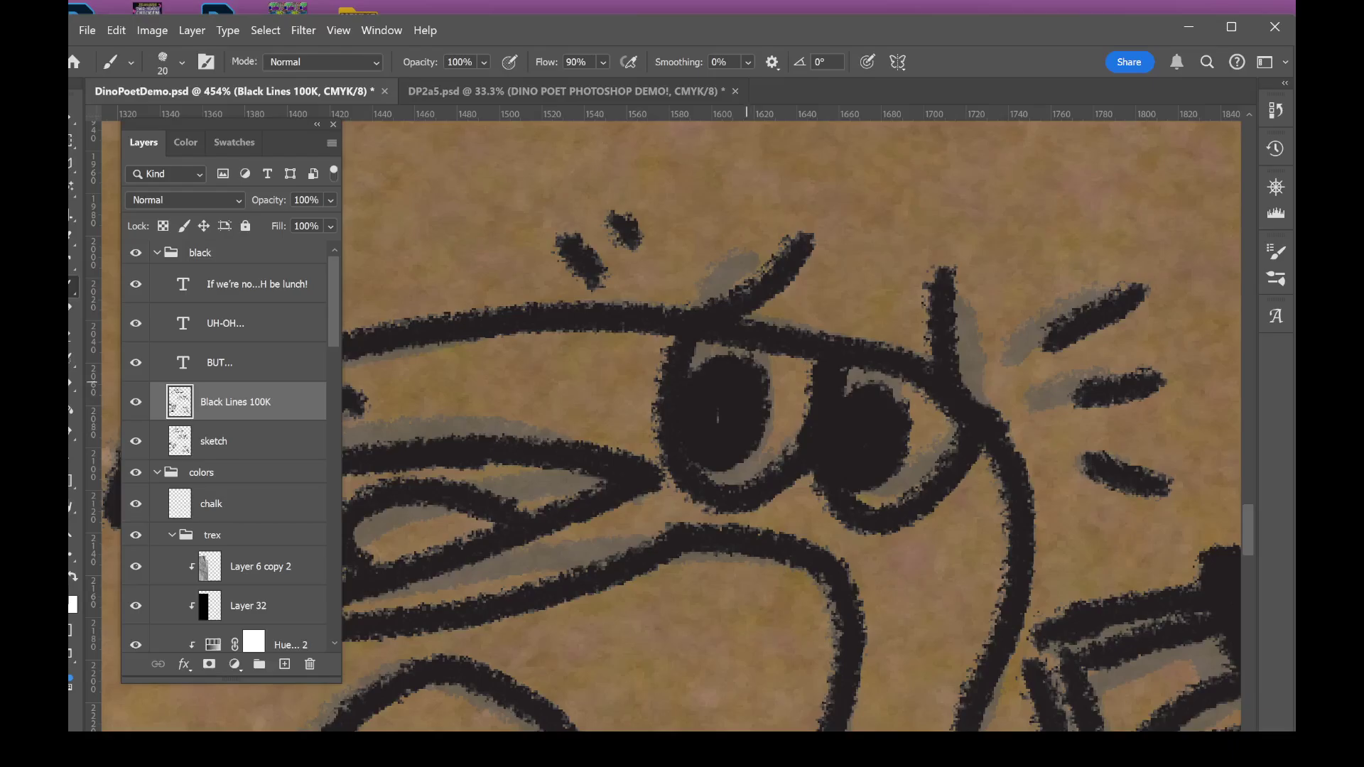
# - Try filling both of the large dinosaur's eyes with solid black, and undo the fill
pyautogui.moveTo(746, 384)
pyautogui.mouseDown()
pyautogui.moveTo(682, 440)
pyautogui.moveTo(753, 455)
pyautogui.moveTo(909, 398)
pyautogui.moveTo(925, 450)
pyautogui.mouseUp()
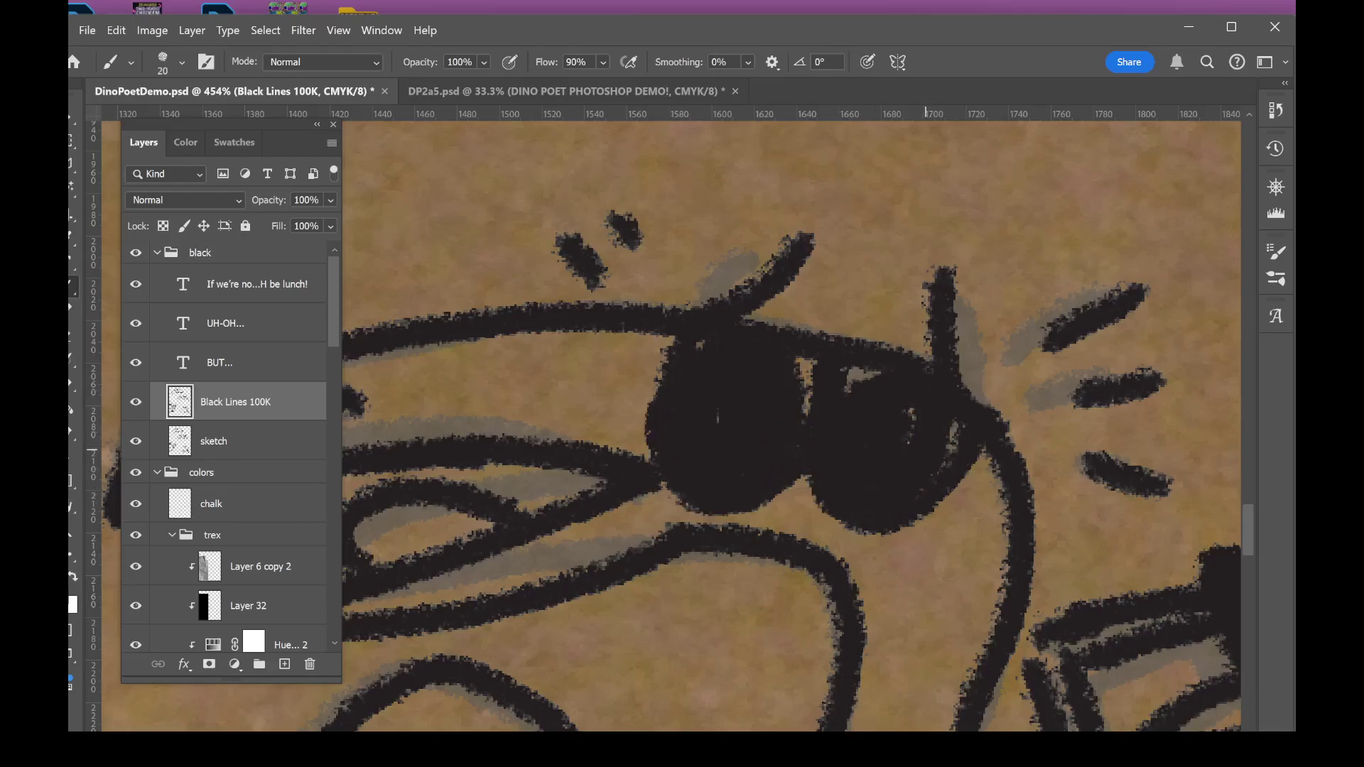
pyautogui.scroll(-5, 925, 450)
pyautogui.hotkey('ctrl', 'z')
pyautogui.hotkey('ctrl', 'z')
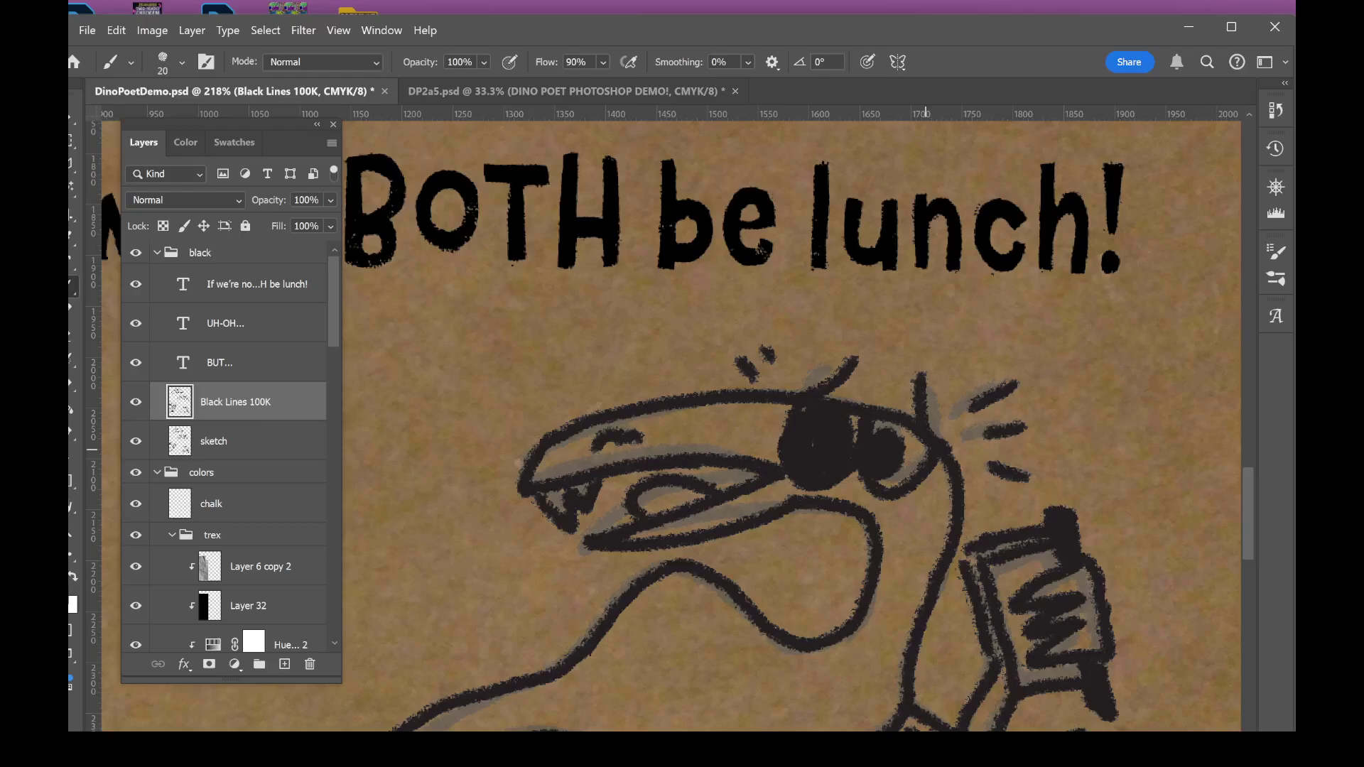
pyautogui.scroll(-5, 915, 406)
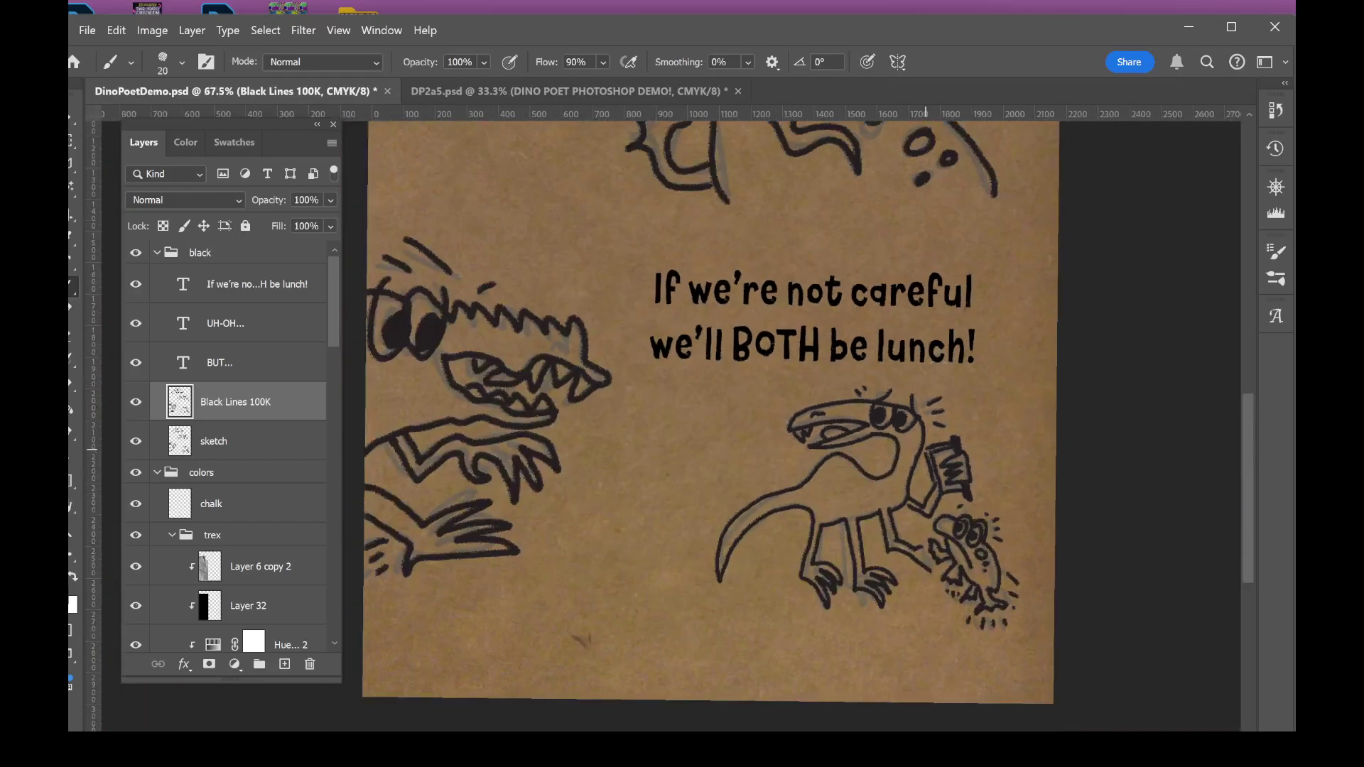
pyautogui.scroll(2, 1044, 356)
pyautogui.scroll(-3, 1044, 341)
pyautogui.scroll(6, 1063, 326)
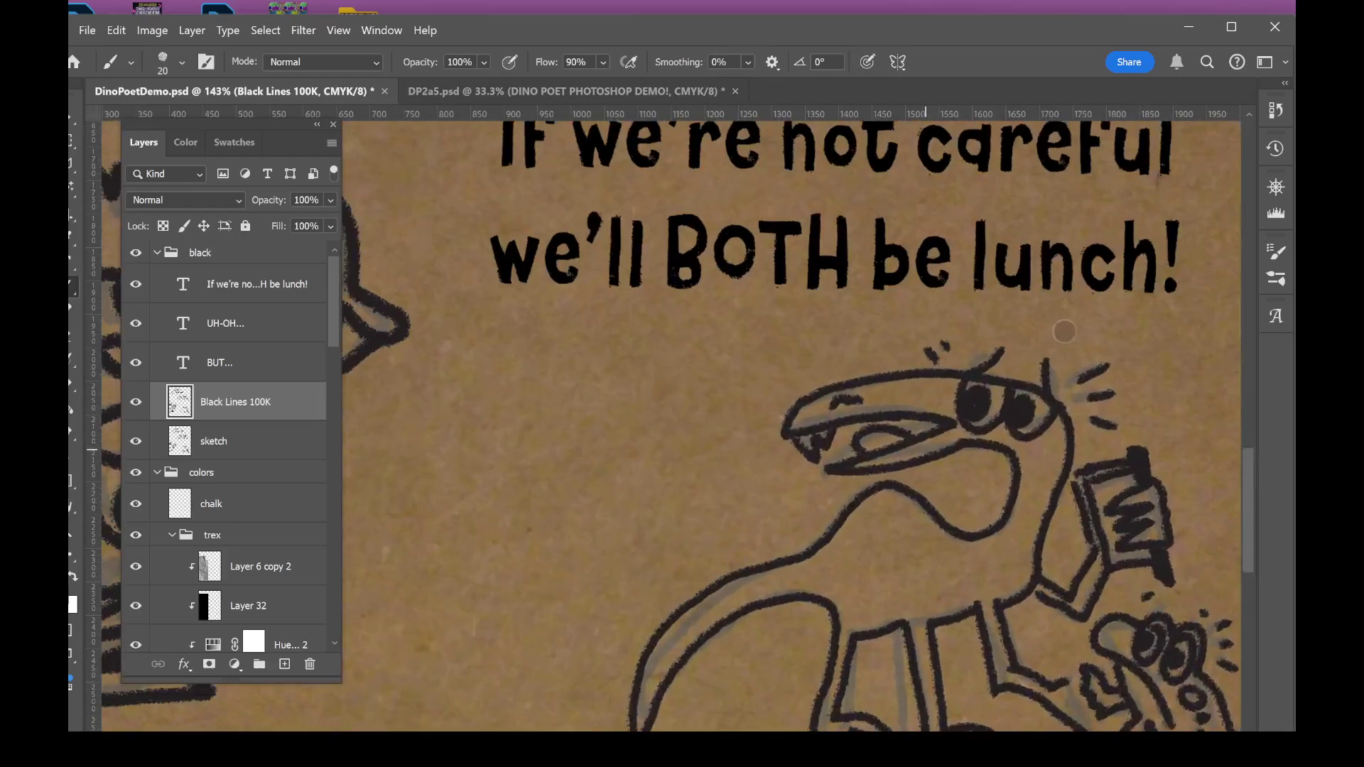
# - Erase the large dinosaur's curved tongue and ink a shorter, rounded one on the lower jaw
pyautogui.scroll(4, 925, 433)
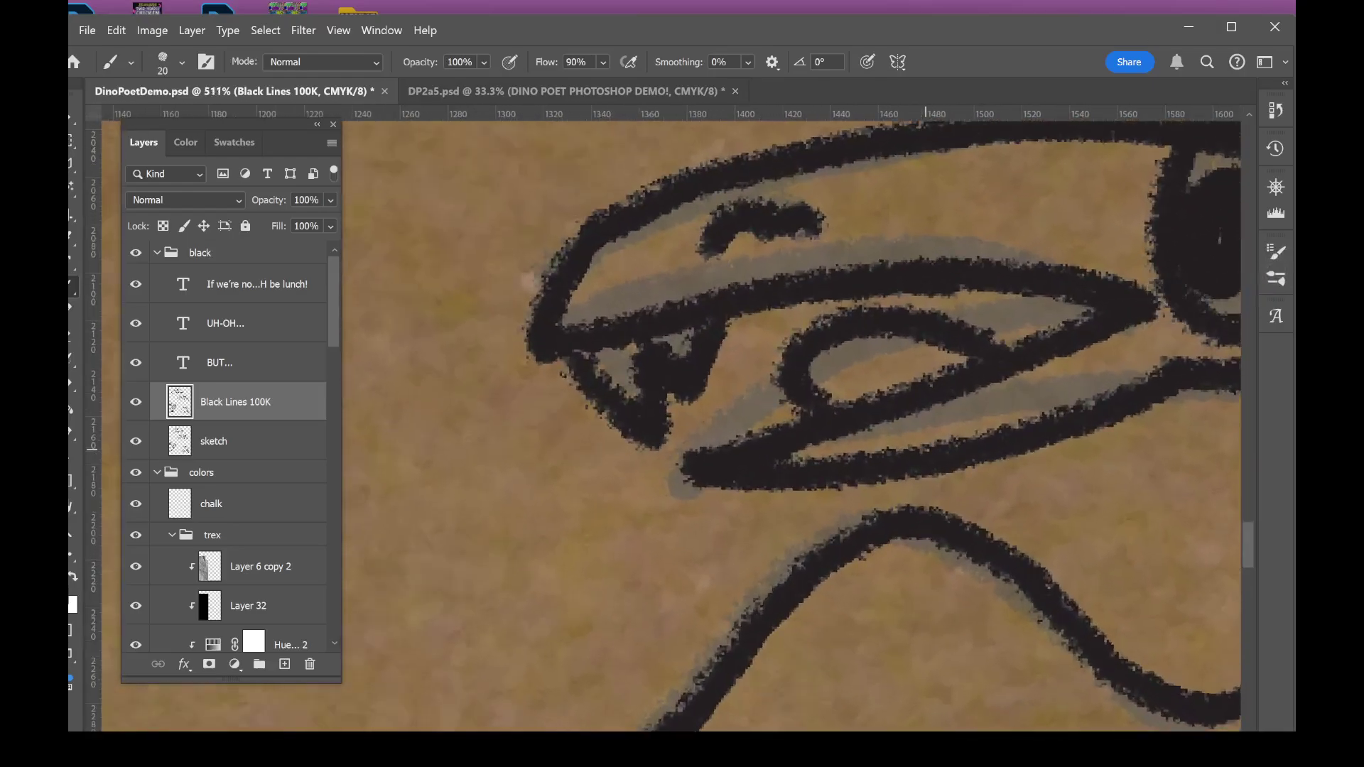
pyautogui.moveTo(799, 384)
pyautogui.mouseDown()
pyautogui.moveTo(895, 306)
pyautogui.moveTo(981, 351)
pyautogui.moveTo(1002, 387)
pyautogui.mouseUp()
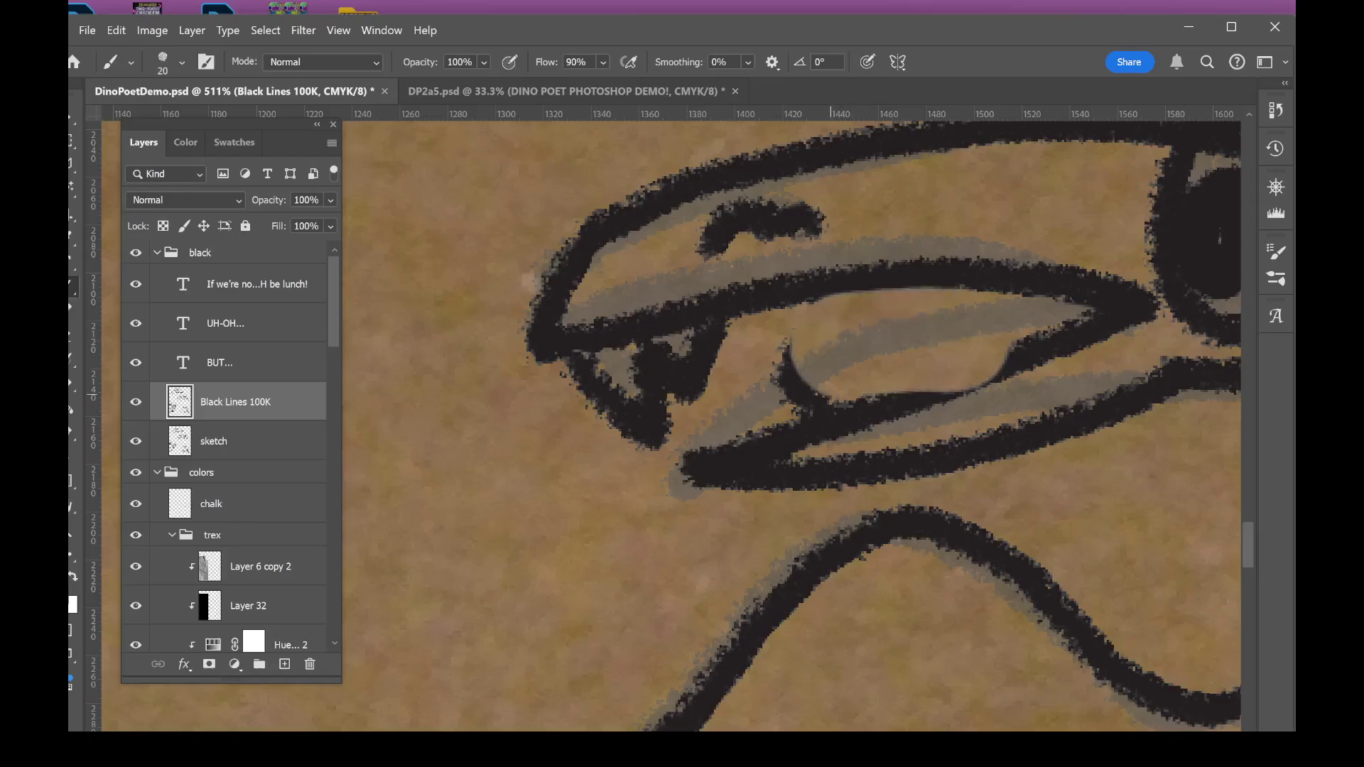
pyautogui.moveTo(830, 391)
pyautogui.mouseDown()
pyautogui.moveTo(778, 352)
pyautogui.moveTo(916, 377)
pyautogui.moveTo(910, 387)
pyautogui.moveTo(1015, 318)
pyautogui.mouseUp()
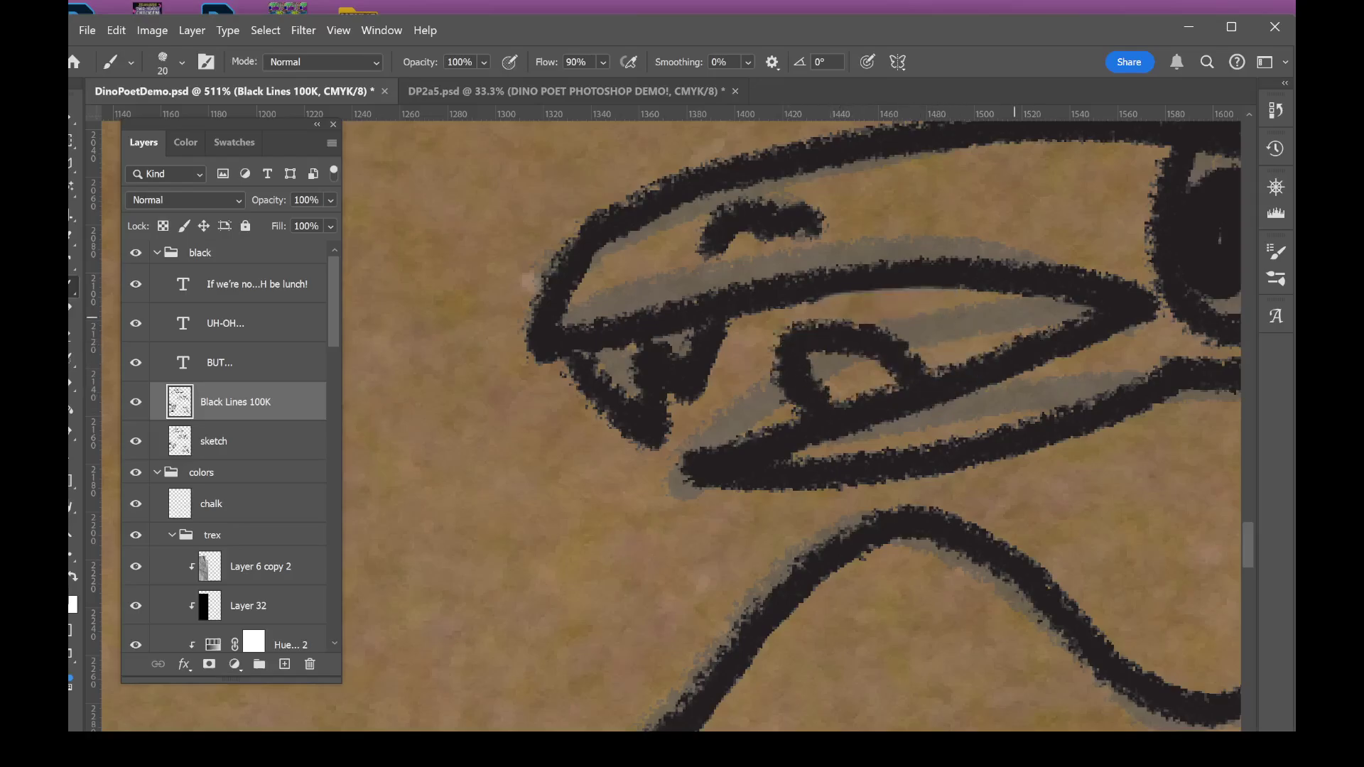
pyautogui.moveTo(763, 282); pyautogui.dragTo(1032, 270)
pyautogui.scroll(-6, 894, 500)
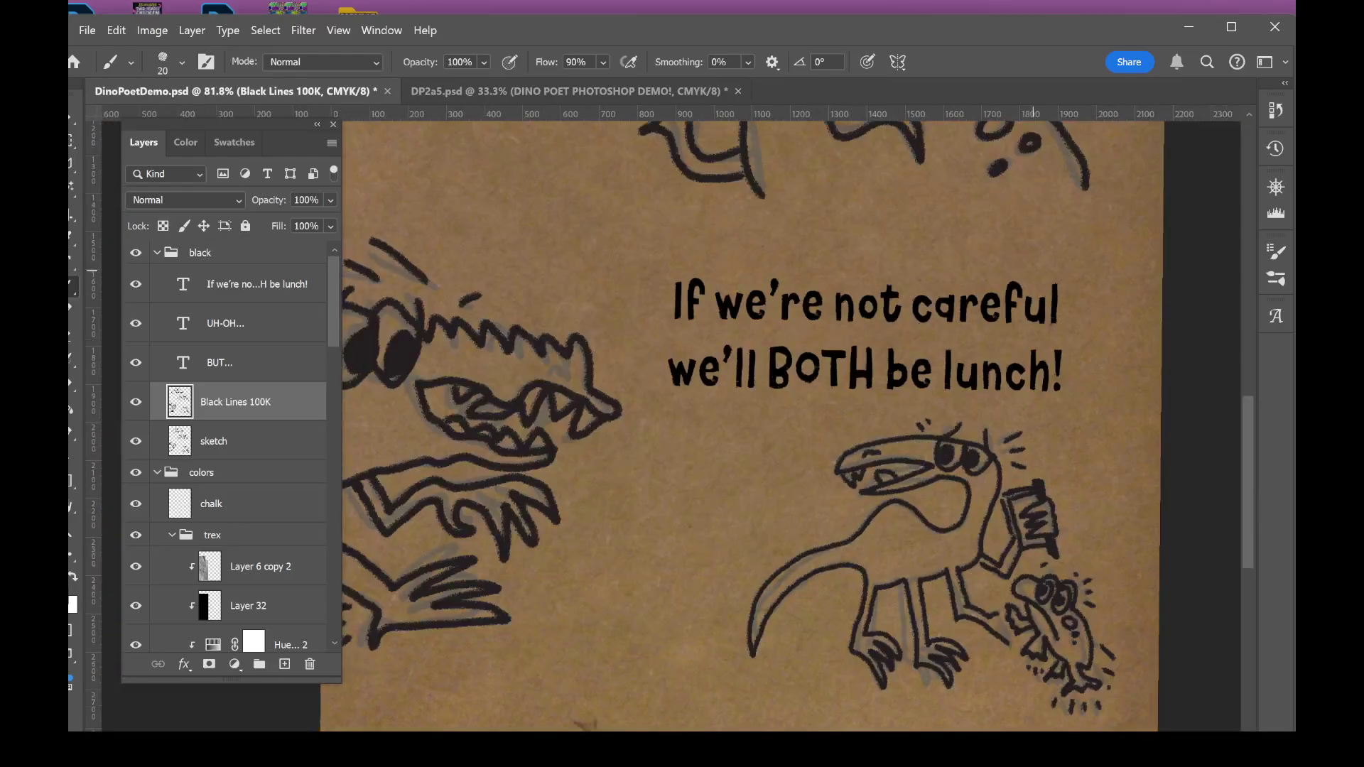
# - Hide the sketch layer and get ready to paint in white on the chalk layer with a size 30 brush
pyautogui.scroll(-4, 1032, 270)
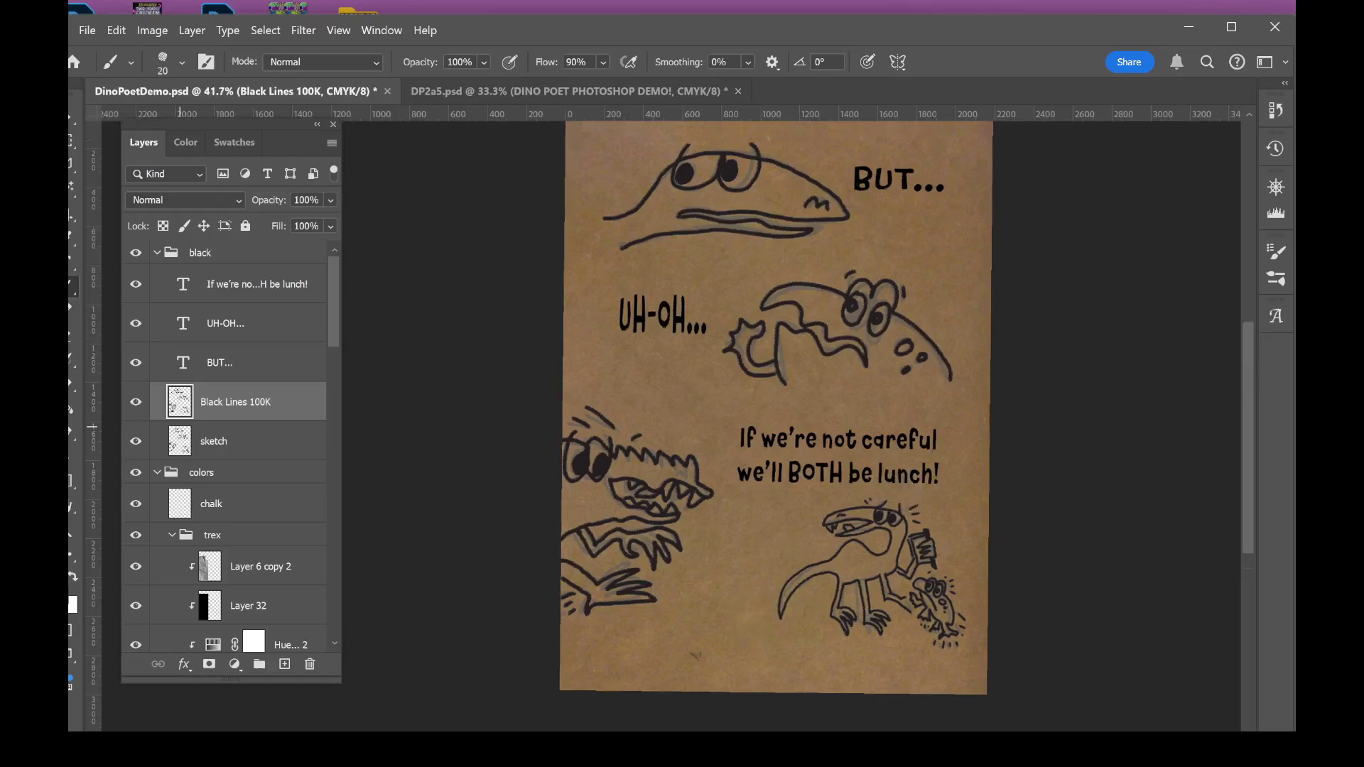
pyautogui.click(135, 441)
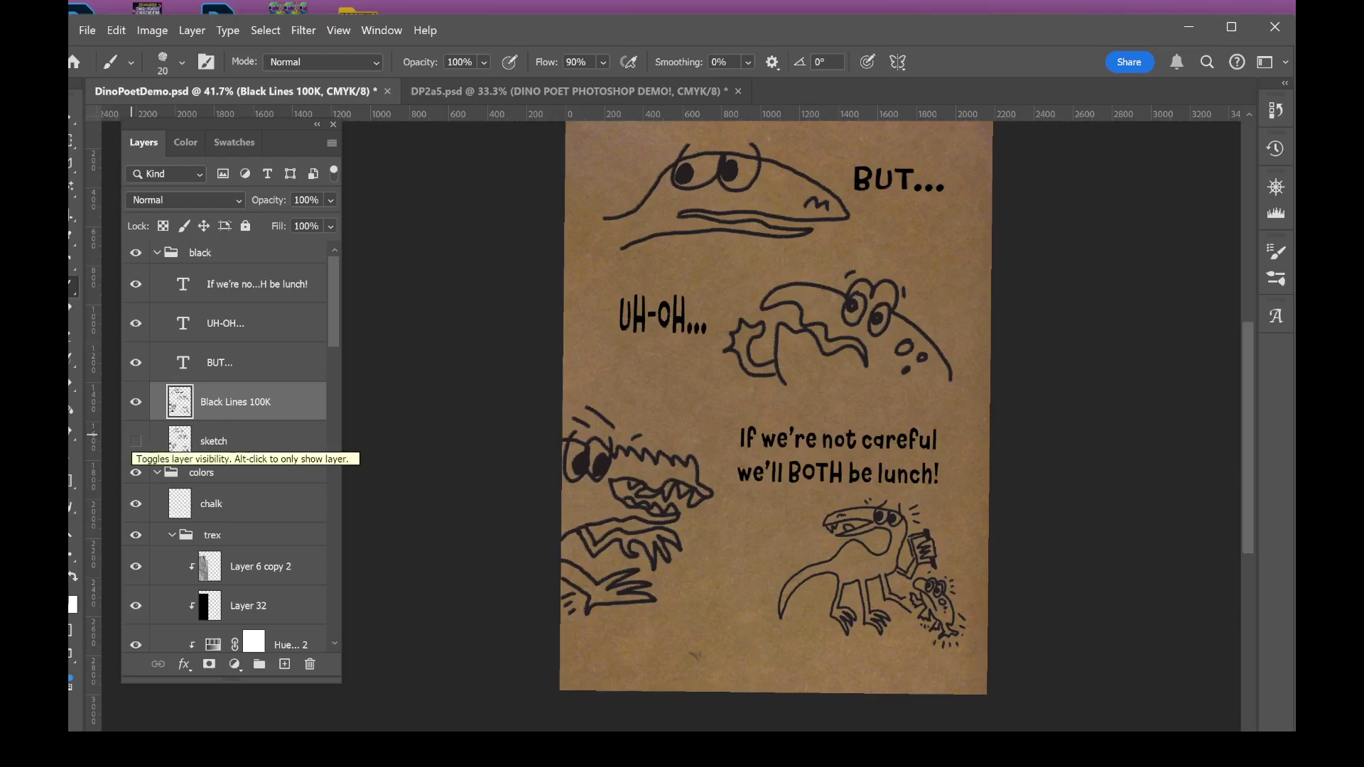
pyautogui.press(']')
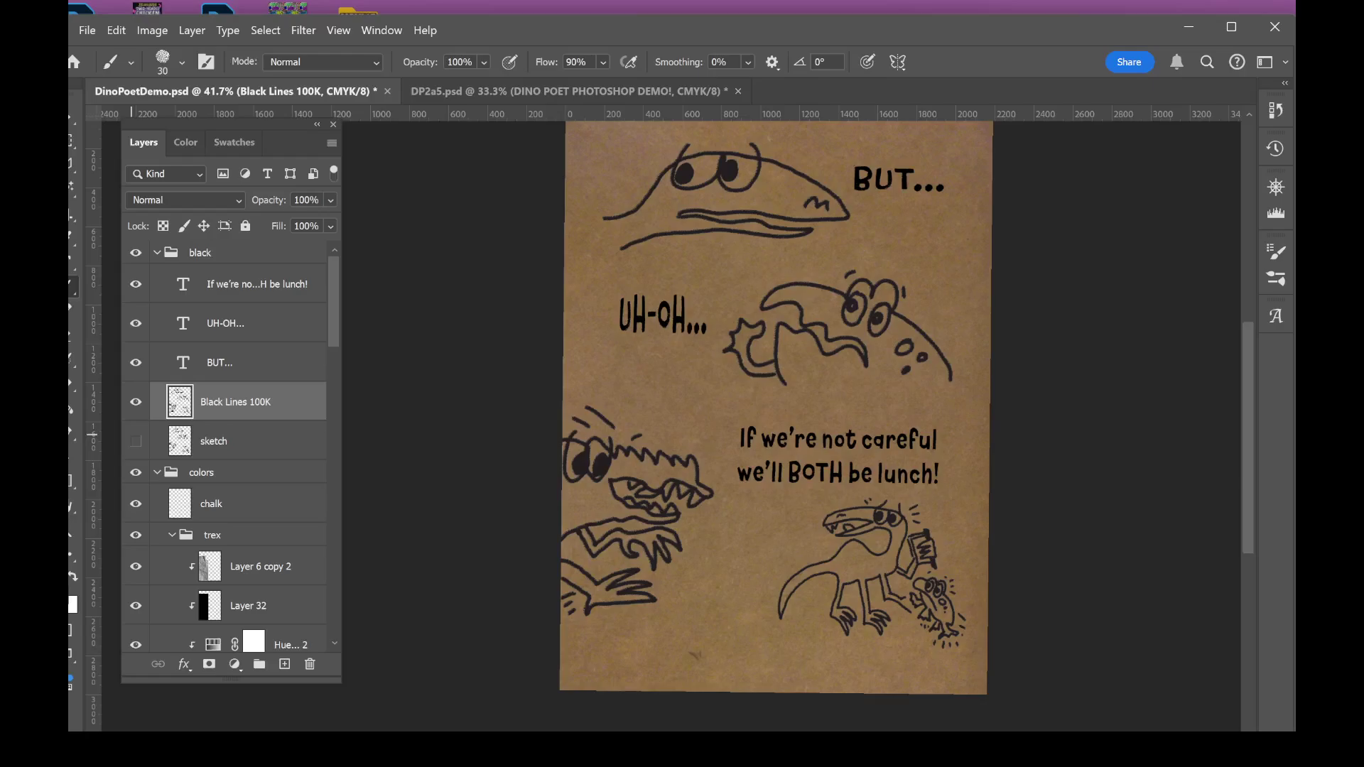
pyautogui.click(270, 493)
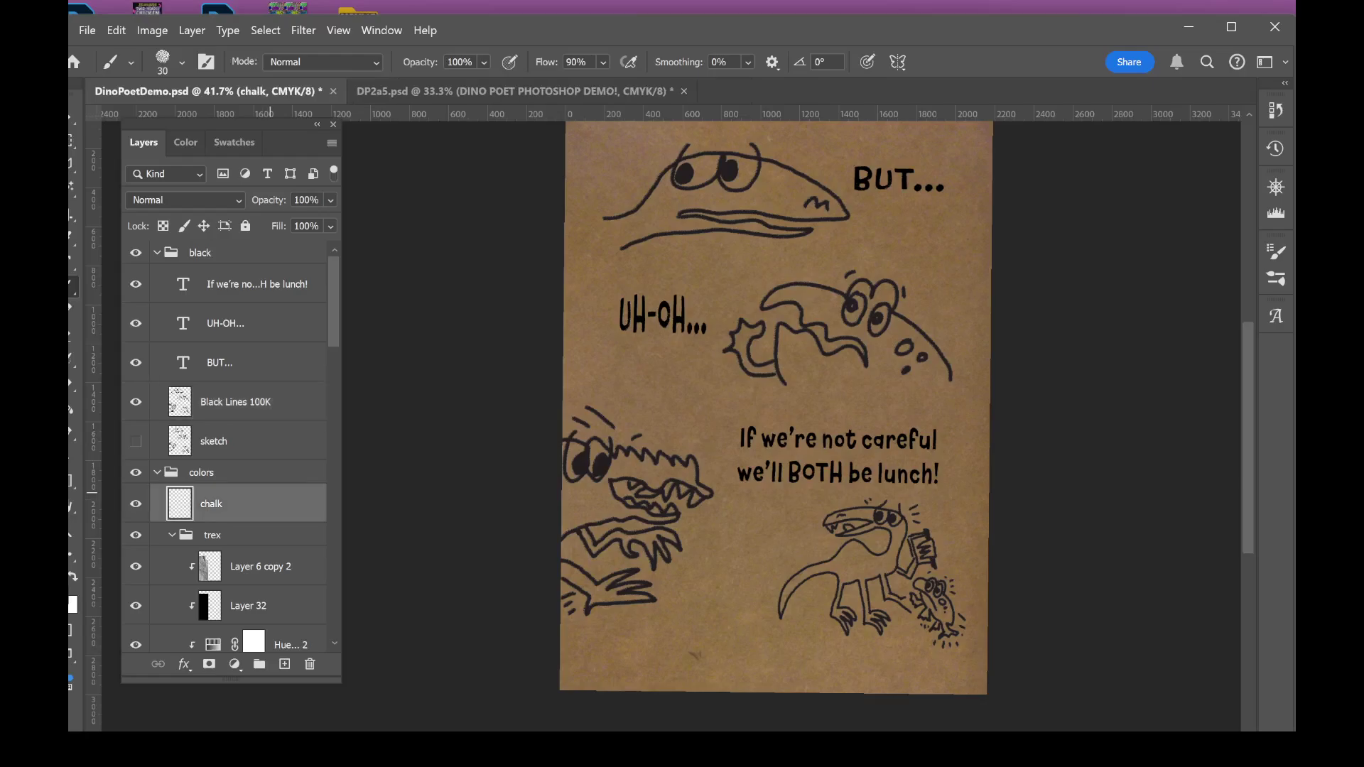
pyautogui.scroll(6, 793, 405)
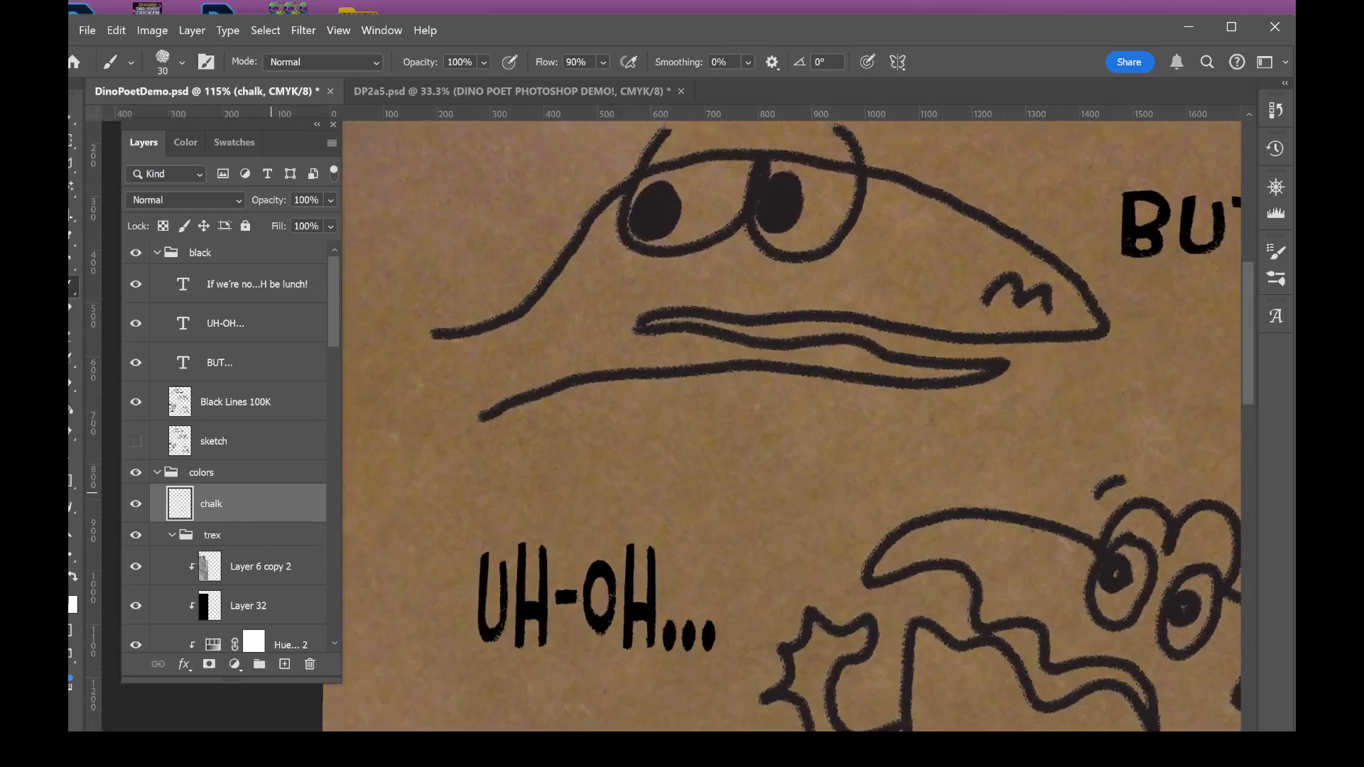
pyautogui.scroll(2, 564, 574)
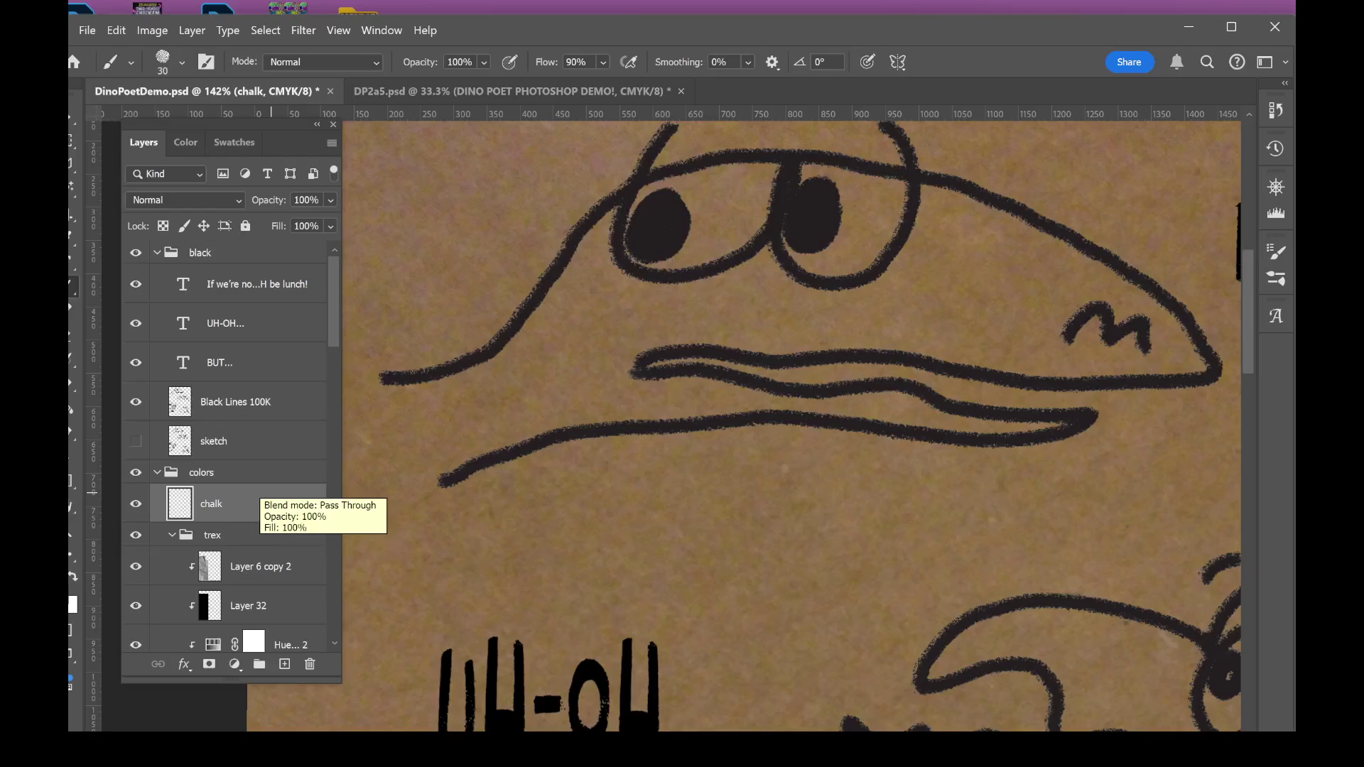
pyautogui.click(73, 577)
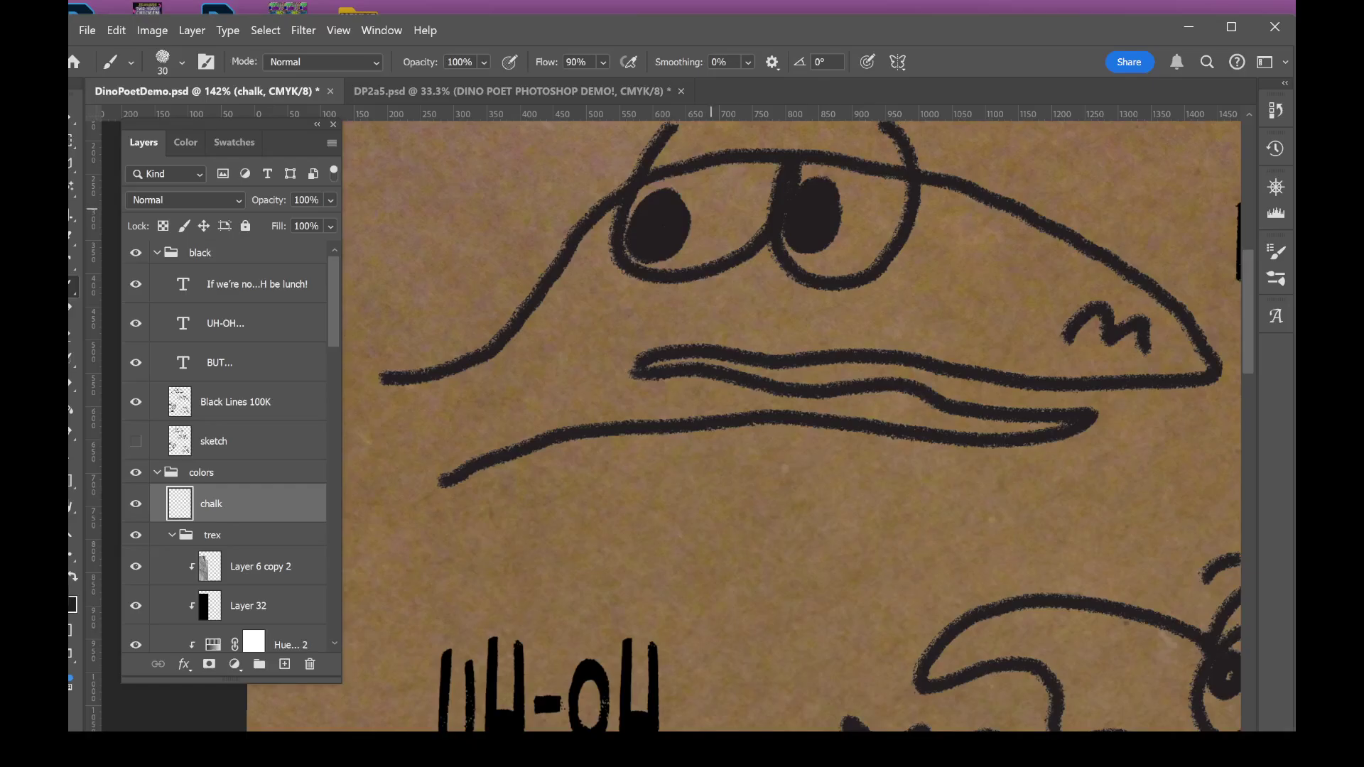
# - Try filling the whites of the top dinosaur's eyes at brush size 30, and undo the strokes
pyautogui.moveTo(711, 209)
pyautogui.mouseDown()
pyautogui.moveTo(685, 188)
pyautogui.moveTo(693, 226)
pyautogui.moveTo(732, 214)
pyautogui.moveTo(725, 174)
pyautogui.moveTo(640, 261)
pyautogui.moveTo(660, 264)
pyautogui.mouseUp()
pyautogui.moveTo(738, 177)
pyautogui.mouseDown()
pyautogui.moveTo(763, 188)
pyautogui.moveTo(759, 211)
pyautogui.moveTo(660, 265)
pyautogui.moveTo(768, 165)
pyautogui.mouseUp()
pyautogui.moveTo(615, 210)
pyautogui.mouseDown()
pyautogui.moveTo(618, 269)
pyautogui.moveTo(661, 271)
pyautogui.mouseUp()
pyautogui.moveTo(751, 217); pyautogui.dragTo(766, 238)
pyautogui.moveTo(800, 167)
pyautogui.mouseDown()
pyautogui.moveTo(831, 213)
pyautogui.moveTo(800, 256)
pyautogui.moveTo(880, 213)
pyautogui.moveTo(885, 160)
pyautogui.moveTo(675, 158)
pyautogui.mouseUp()
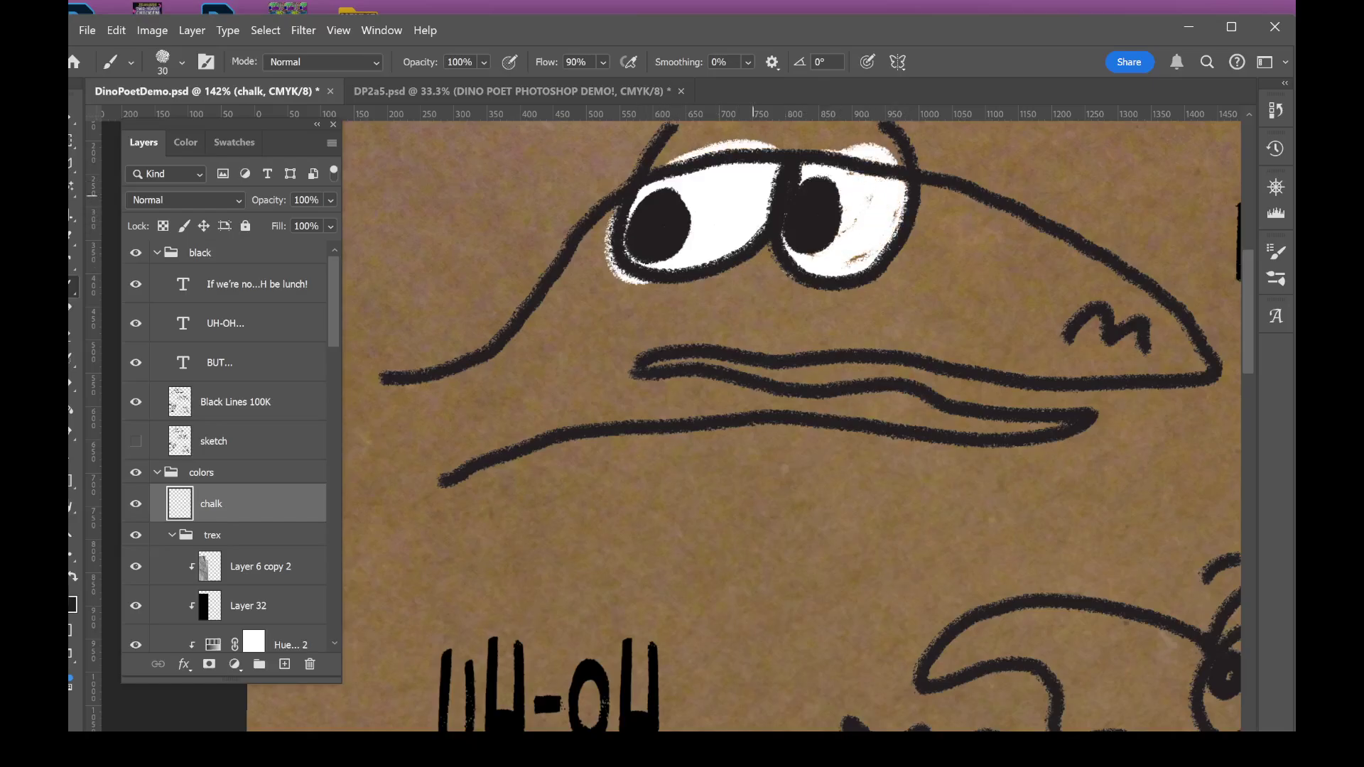
pyautogui.moveTo(650, 281)
pyautogui.mouseDown()
pyautogui.moveTo(773, 249)
pyautogui.moveTo(810, 256)
pyautogui.mouseUp()
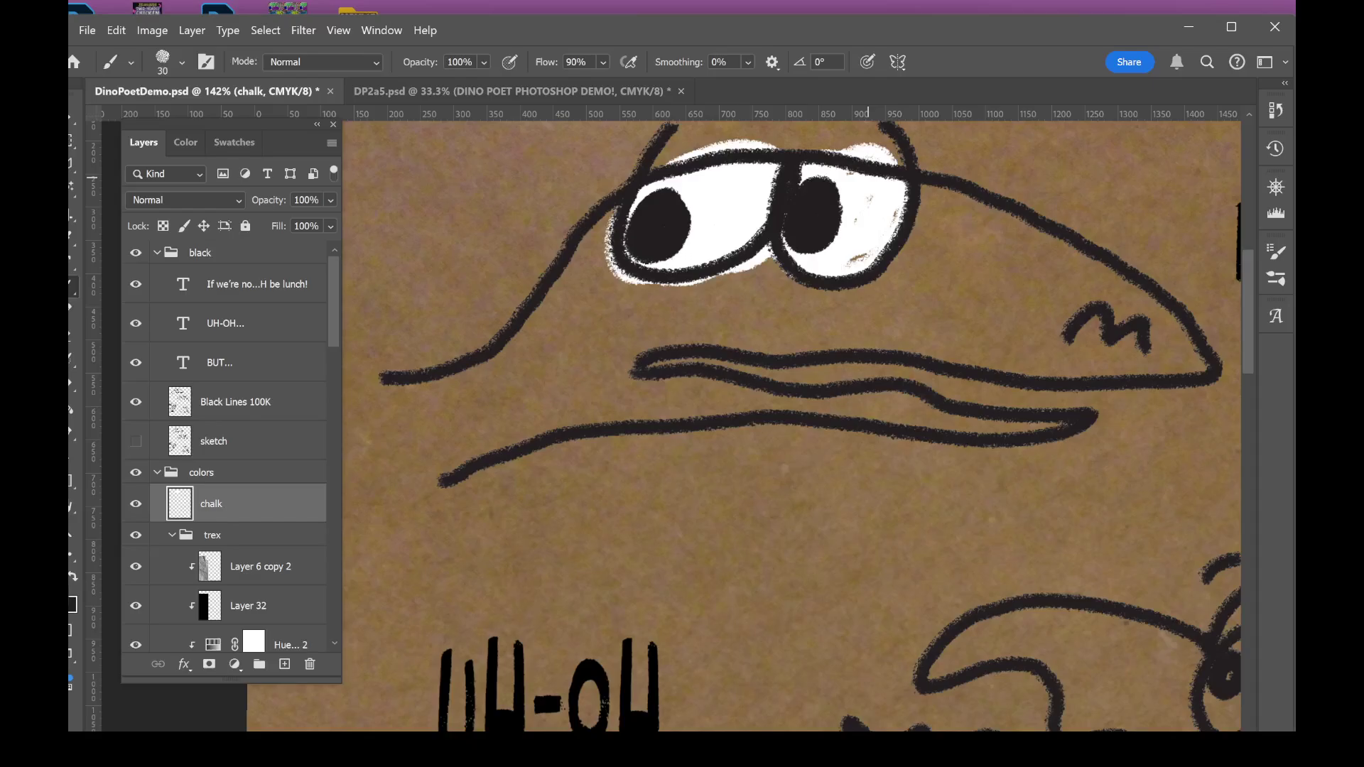
pyautogui.hotkey('ctrl', 'z')
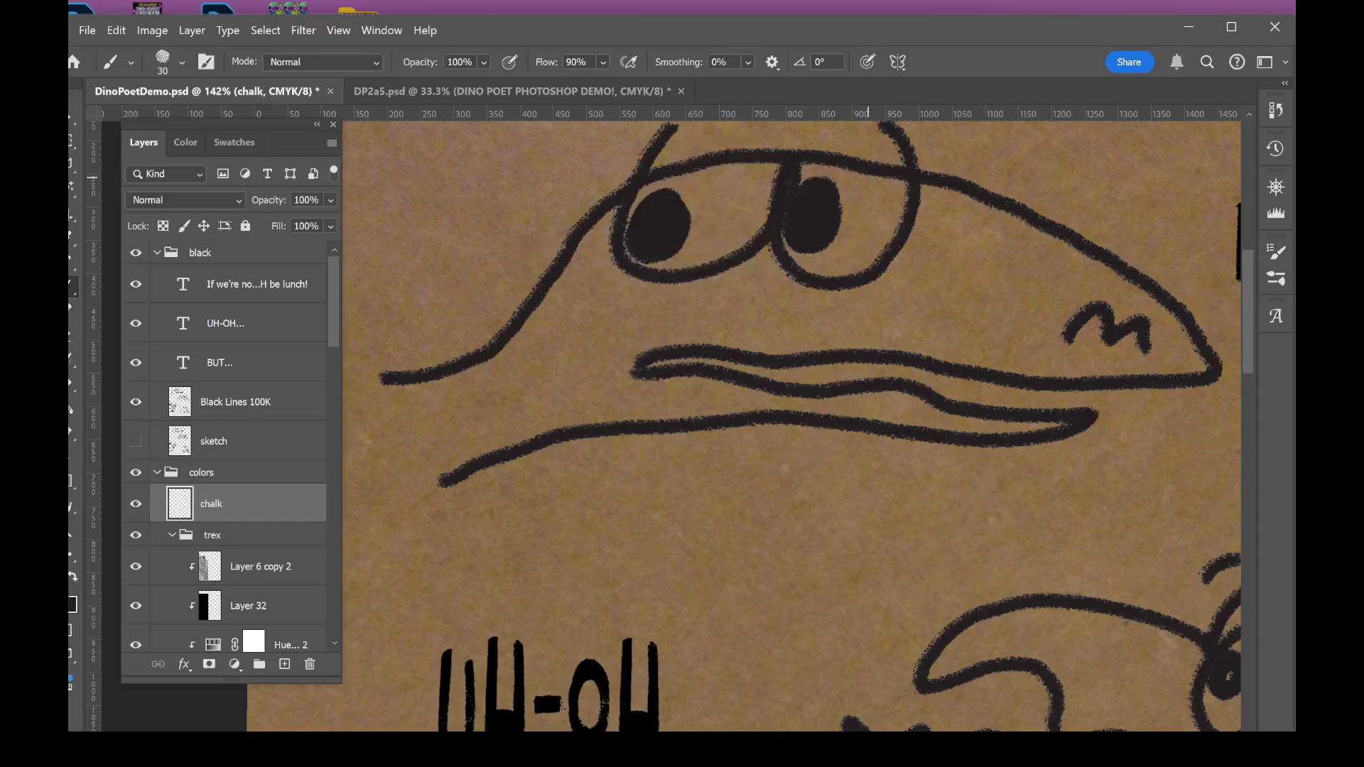
# - Enlarge the brush to 45 and paint the whites of the top dinosaur's eyes up to their black outlines
pyautogui.press(']')
pyautogui.press(']')
pyautogui.moveTo(739, 181)
pyautogui.mouseDown()
pyautogui.moveTo(620, 262)
pyautogui.moveTo(647, 288)
pyautogui.moveTo(724, 213)
pyautogui.mouseUp()
pyautogui.moveTo(853, 213)
pyautogui.mouseDown()
pyautogui.moveTo(876, 182)
pyautogui.moveTo(799, 249)
pyautogui.moveTo(906, 220)
pyautogui.mouseUp()
pyautogui.hotkey('ctrl', 'z')
pyautogui.moveTo(757, 151)
pyautogui.mouseDown()
pyautogui.moveTo(618, 213)
pyautogui.moveTo(737, 218)
pyautogui.moveTo(763, 174)
pyautogui.moveTo(700, 171)
pyautogui.moveTo(676, 261)
pyautogui.moveTo(768, 218)
pyautogui.mouseUp()
pyautogui.hotkey('ctrl', 'z')
pyautogui.moveTo(824, 174)
pyautogui.mouseDown()
pyautogui.moveTo(863, 213)
pyautogui.moveTo(831, 262)
pyautogui.moveTo(812, 164)
pyautogui.moveTo(893, 158)
pyautogui.moveTo(825, 275)
pyautogui.mouseUp()
pyautogui.moveTo(661, 162); pyautogui.dragTo(753, 148)
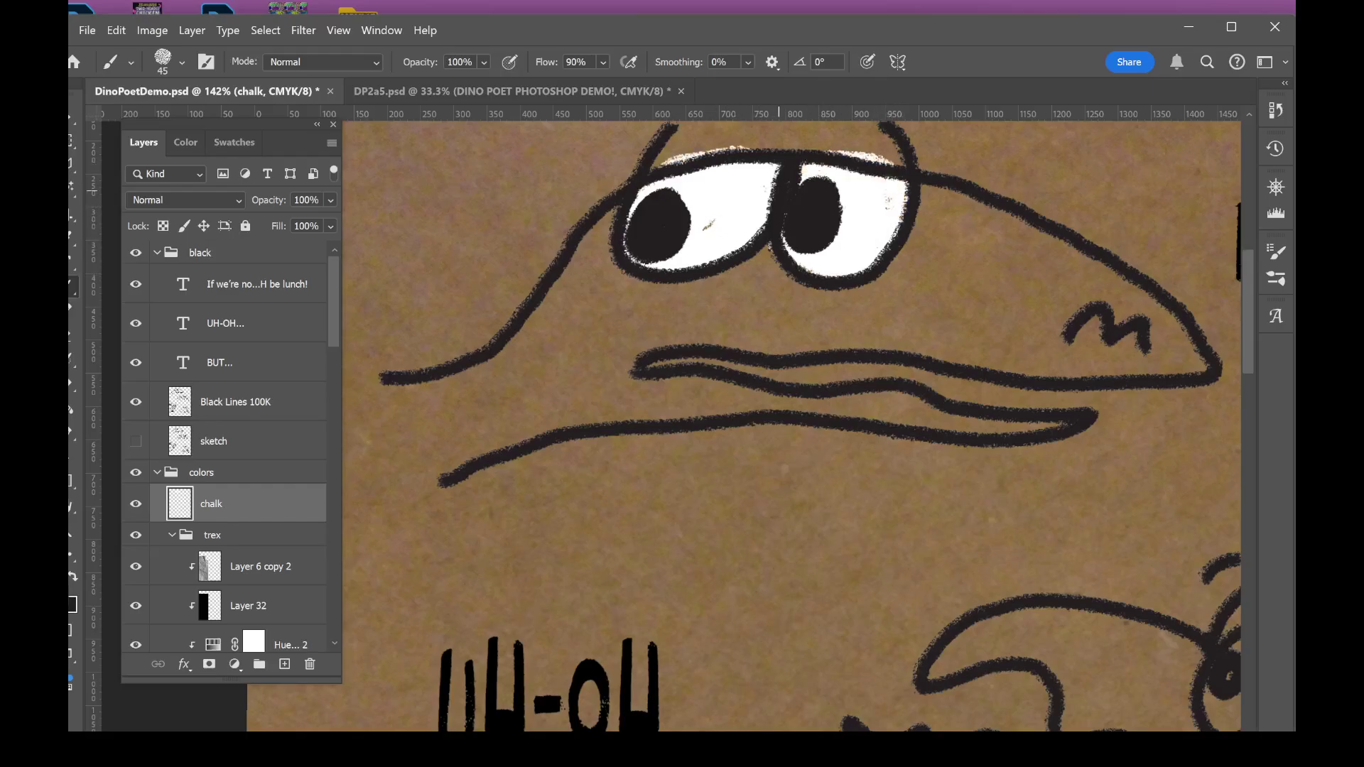
pyautogui.moveTo(723, 275); pyautogui.dragTo(634, 284)
# - Paint the whites of both eyes on the spotted creature beside "UH-OH..."
pyautogui.scroll(-10, 856, 430)
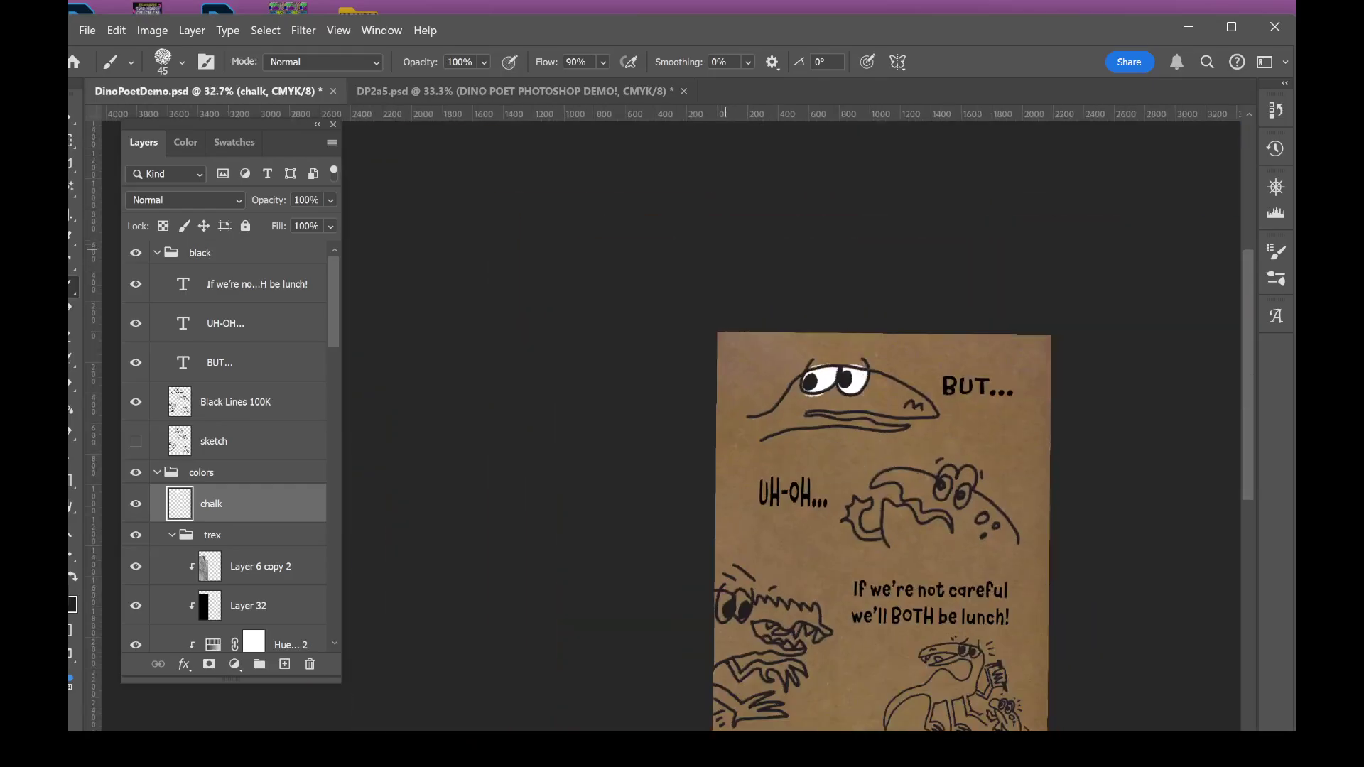
pyautogui.scroll(10, 983, 581)
pyautogui.moveTo(813, 242)
pyautogui.mouseDown()
pyautogui.moveTo(837, 283)
pyautogui.moveTo(835, 269)
pyautogui.mouseUp()
pyautogui.moveTo(924, 249)
pyautogui.mouseDown()
pyautogui.moveTo(905, 313)
pyautogui.moveTo(937, 270)
pyautogui.mouseUp()
# - Paint the whites of the crocodile-like dinosaur's two eyes around the black pupils
pyautogui.moveTo(768, 470); pyautogui.dragTo(938, 271)
pyautogui.moveTo(617, 480); pyautogui.dragTo(932, 442)
pyautogui.scroll(3, 576, 546)
pyautogui.moveTo(533, 358)
pyautogui.mouseDown()
pyautogui.moveTo(536, 419)
pyautogui.moveTo(528, 400)
pyautogui.mouseUp()
pyautogui.moveTo(611, 312)
pyautogui.mouseDown()
pyautogui.moveTo(618, 426)
pyautogui.moveTo(648, 424)
pyautogui.mouseUp()
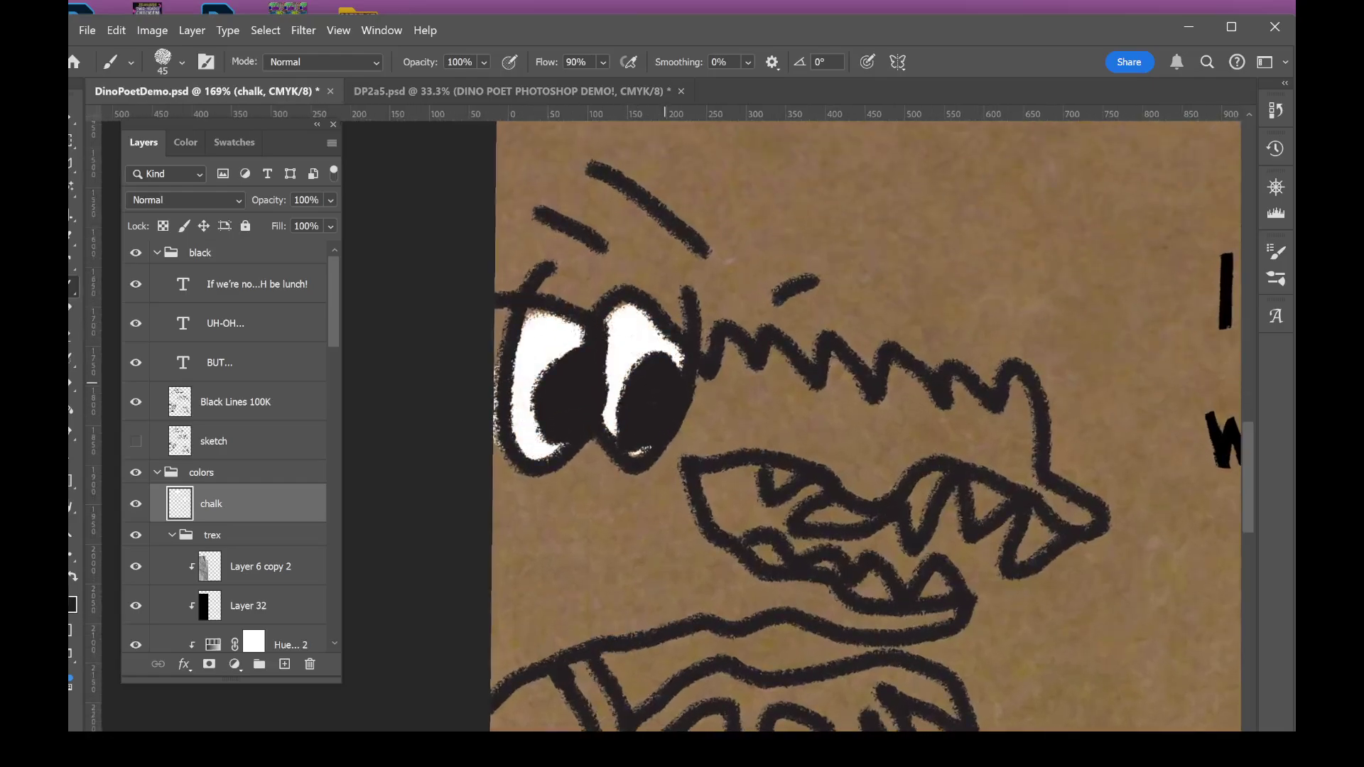
# - Fill the crocodile-like dinosaur's upper and lower teeth with white
pyautogui.moveTo(788, 475)
pyautogui.mouseDown()
pyautogui.moveTo(794, 496)
pyautogui.moveTo(842, 516)
pyautogui.mouseUp()
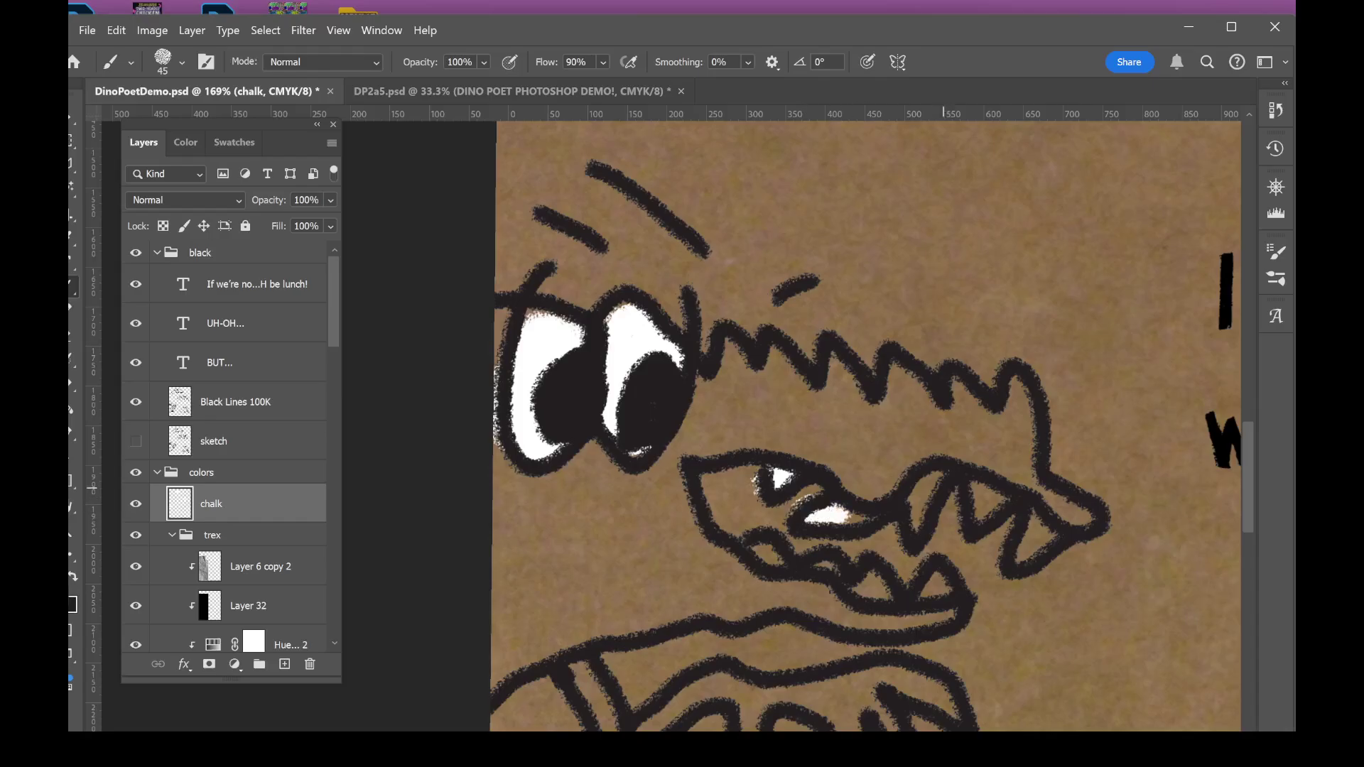
pyautogui.moveTo(923, 480); pyautogui.dragTo(917, 523)
pyautogui.moveTo(977, 489)
pyautogui.mouseDown()
pyautogui.moveTo(1043, 555)
pyautogui.moveTo(1037, 529)
pyautogui.mouseUp()
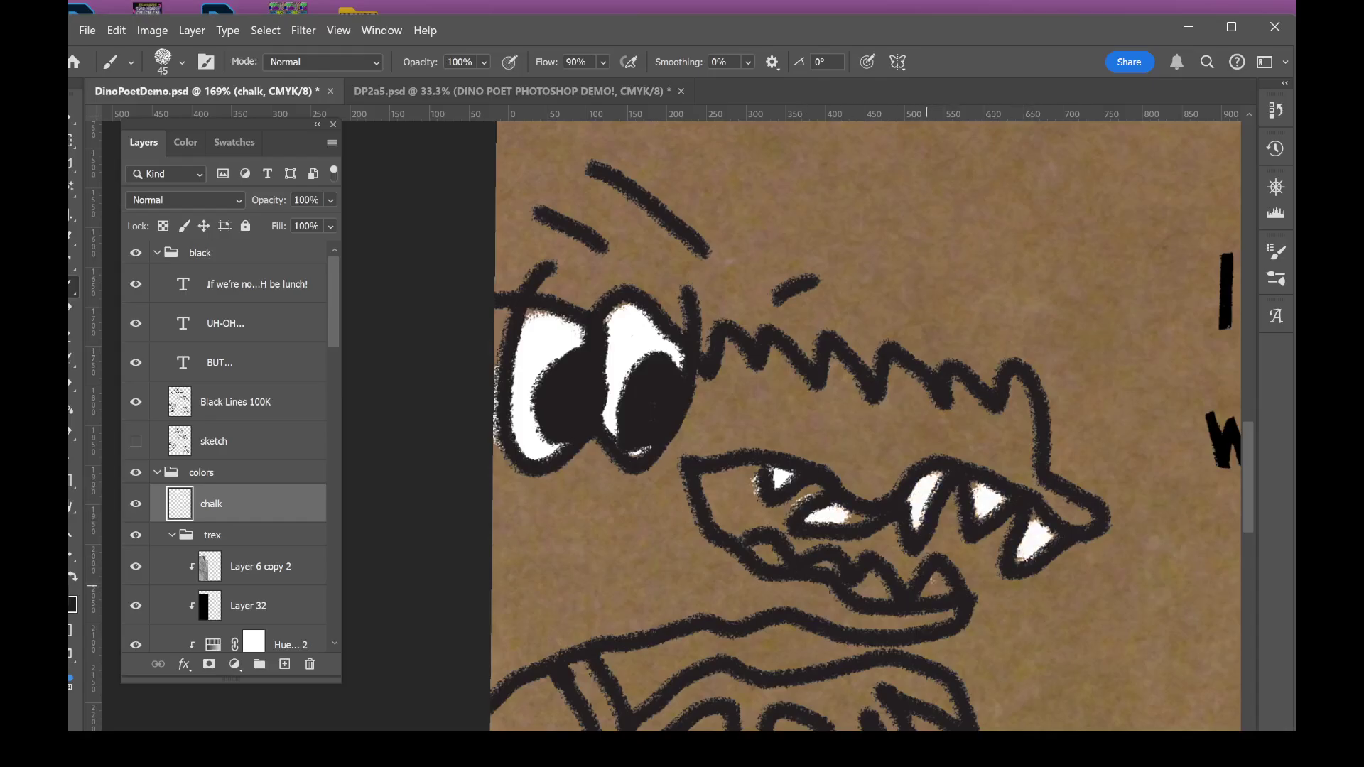
pyautogui.moveTo(927, 586)
pyautogui.mouseDown()
pyautogui.moveTo(869, 586)
pyautogui.moveTo(833, 572)
pyautogui.mouseUp()
pyautogui.moveTo(757, 547); pyautogui.dragTo(774, 557)
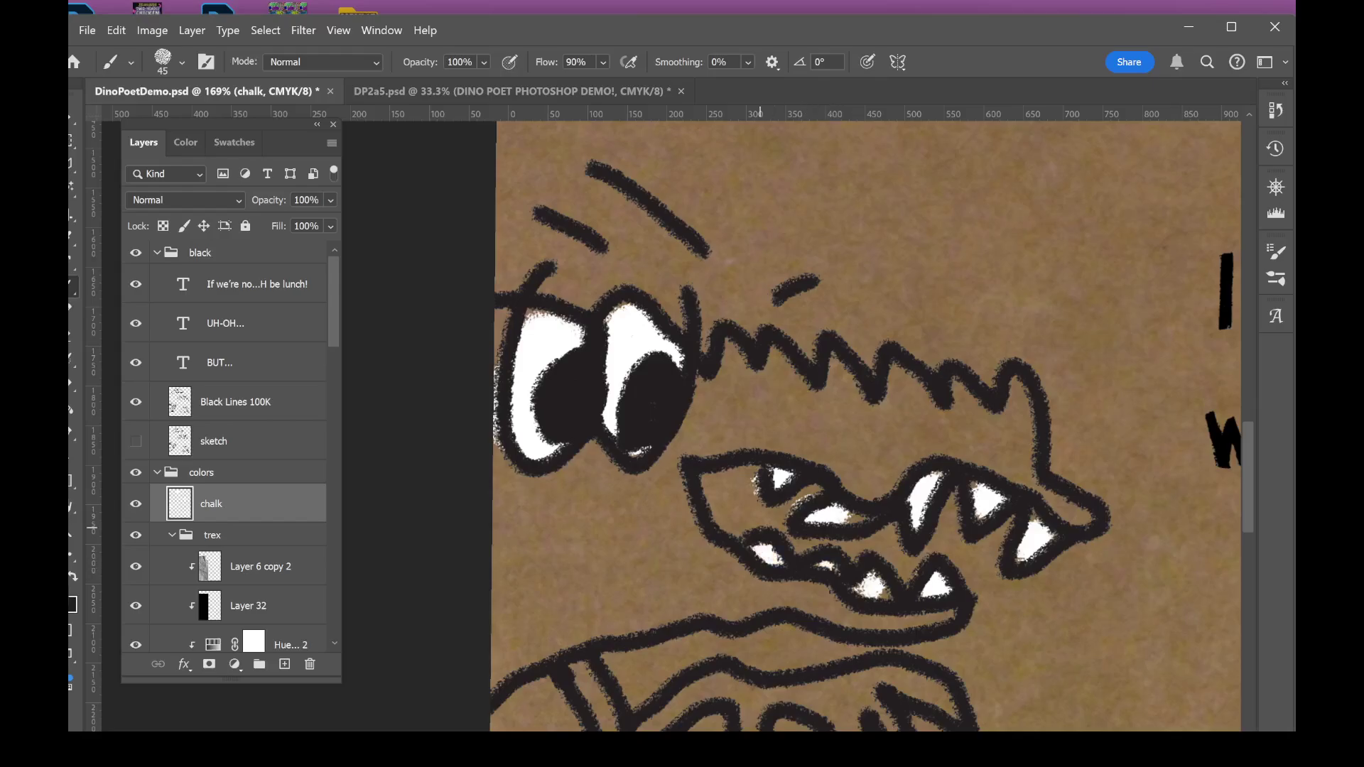
# - Paint the eye whites and front teeth of the long-tailed dinosaur below "we'll BOTH be lunch!"
pyautogui.moveTo(1160, 606); pyautogui.dragTo(553, 475)
pyautogui.moveTo(869, 518); pyautogui.dragTo(661, 447)
pyautogui.moveTo(849, 375)
pyautogui.mouseDown()
pyautogui.moveTo(824, 334)
pyautogui.moveTo(785, 359)
pyautogui.mouseUp()
pyautogui.moveTo(923, 334); pyautogui.dragTo(899, 384)
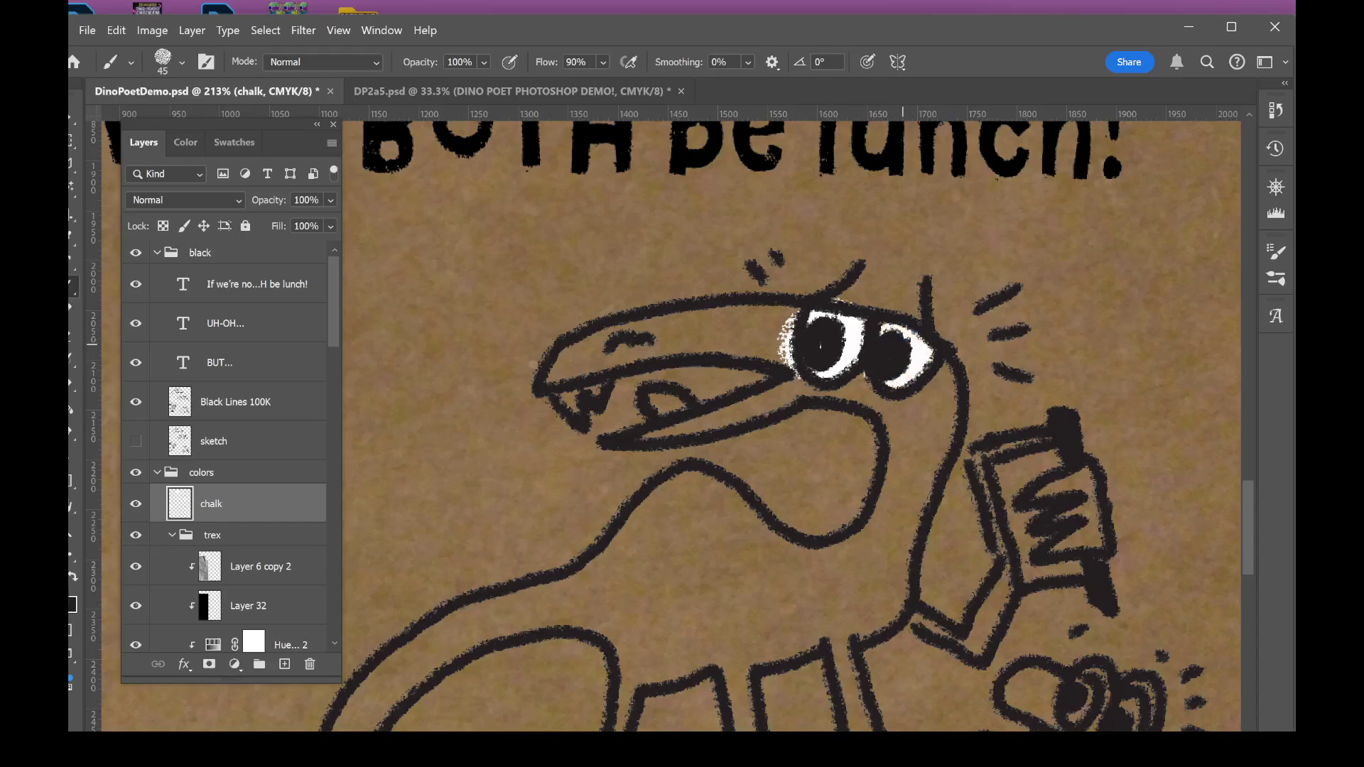
pyautogui.moveTo(571, 408)
pyautogui.mouseDown()
pyautogui.moveTo(595, 390)
pyautogui.moveTo(564, 408)
pyautogui.mouseUp()
# - Reduce the brush to 25 and paint white page edges along the notebook the long-tailed dinosaur holds
pyautogui.moveTo(1040, 425)
pyautogui.mouseDown()
pyautogui.moveTo(975, 490)
pyautogui.moveTo(989, 531)
pyautogui.mouseUp()
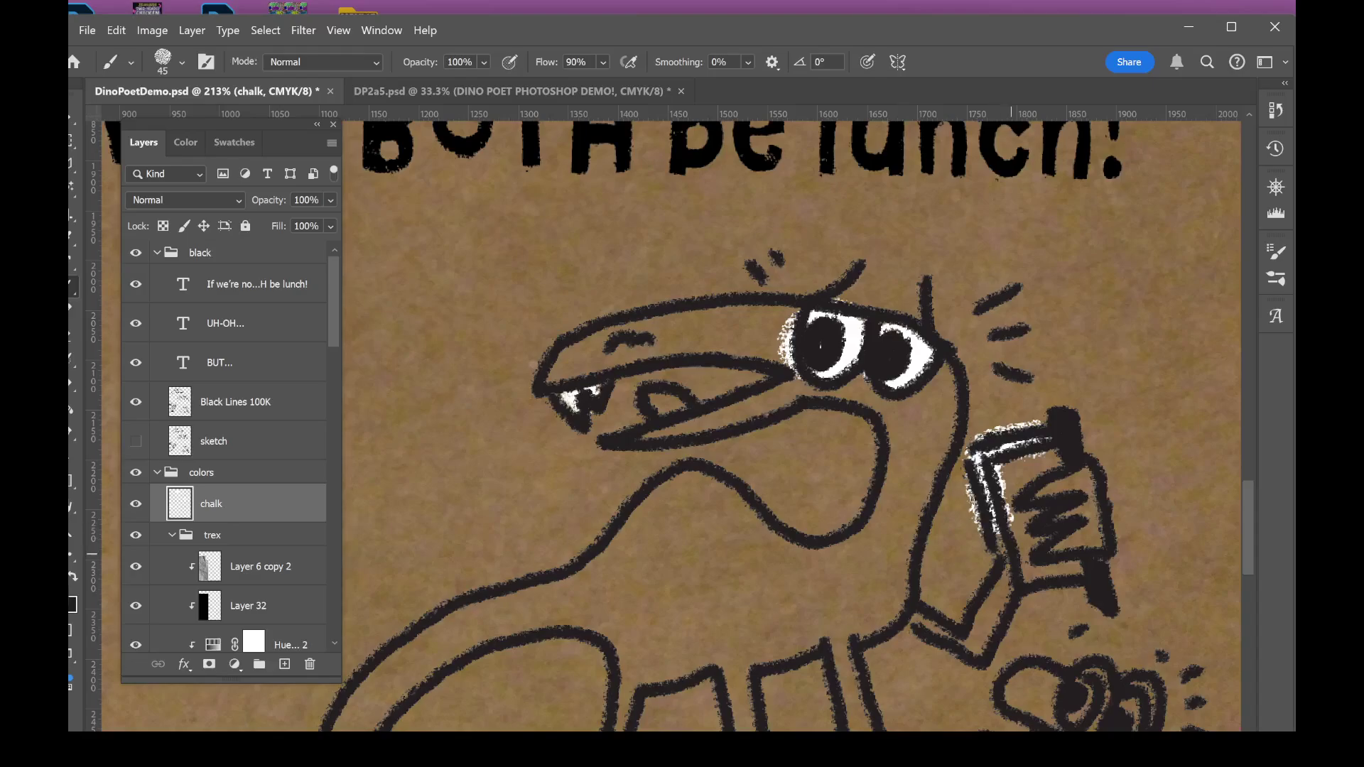
pyautogui.hotkey('ctrl', 'z')
pyautogui.press('[')
pyautogui.press('[')
pyautogui.press('[')
pyautogui.press('[')
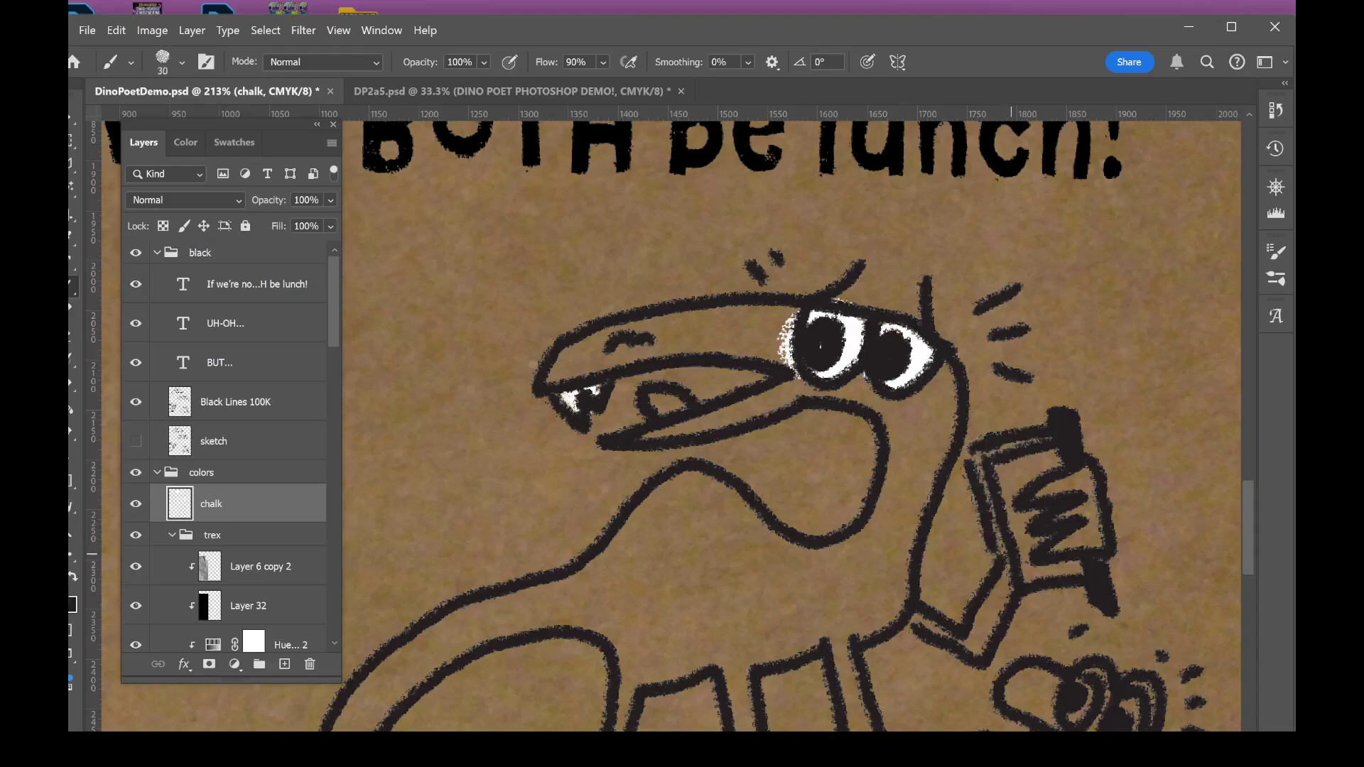
pyautogui.moveTo(1042, 438)
pyautogui.mouseDown()
pyautogui.moveTo(974, 461)
pyautogui.moveTo(998, 557)
pyautogui.moveTo(991, 490)
pyautogui.mouseUp()
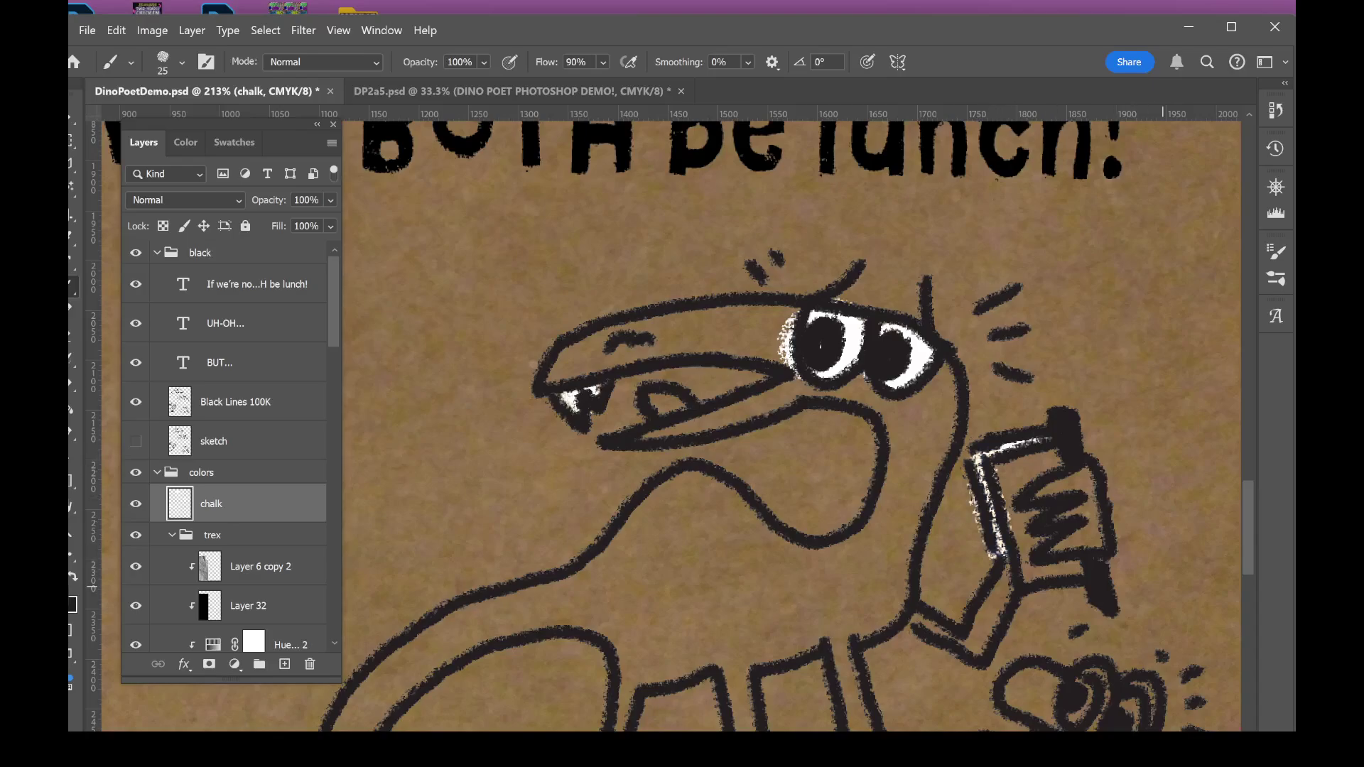
# - Paint the whites of the small creature's eyes beside the long-tailed dinosaur
pyautogui.moveTo(1002, 560)
pyautogui.mouseDown()
pyautogui.moveTo(1011, 589)
pyautogui.moveTo(786, 336)
pyautogui.mouseUp()
pyautogui.moveTo(848, 442)
pyautogui.mouseDown()
pyautogui.moveTo(852, 483)
pyautogui.moveTo(885, 491)
pyautogui.moveTo(888, 455)
pyautogui.mouseUp()
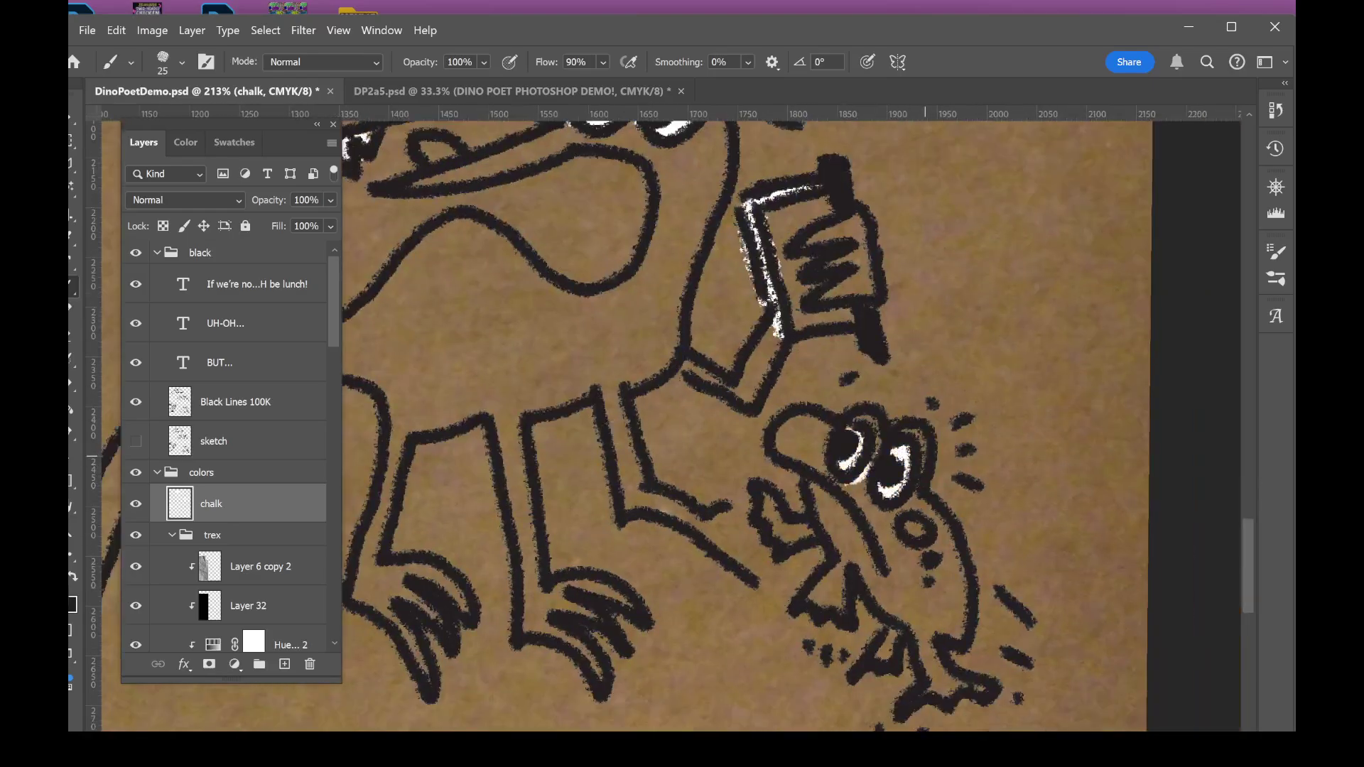
# - Pick the "tongue" red swatch from DINO COLORS and paint the long-tailed dinosaur's tongue and notebook cover
pyautogui.scroll(-5, 1026, 543)
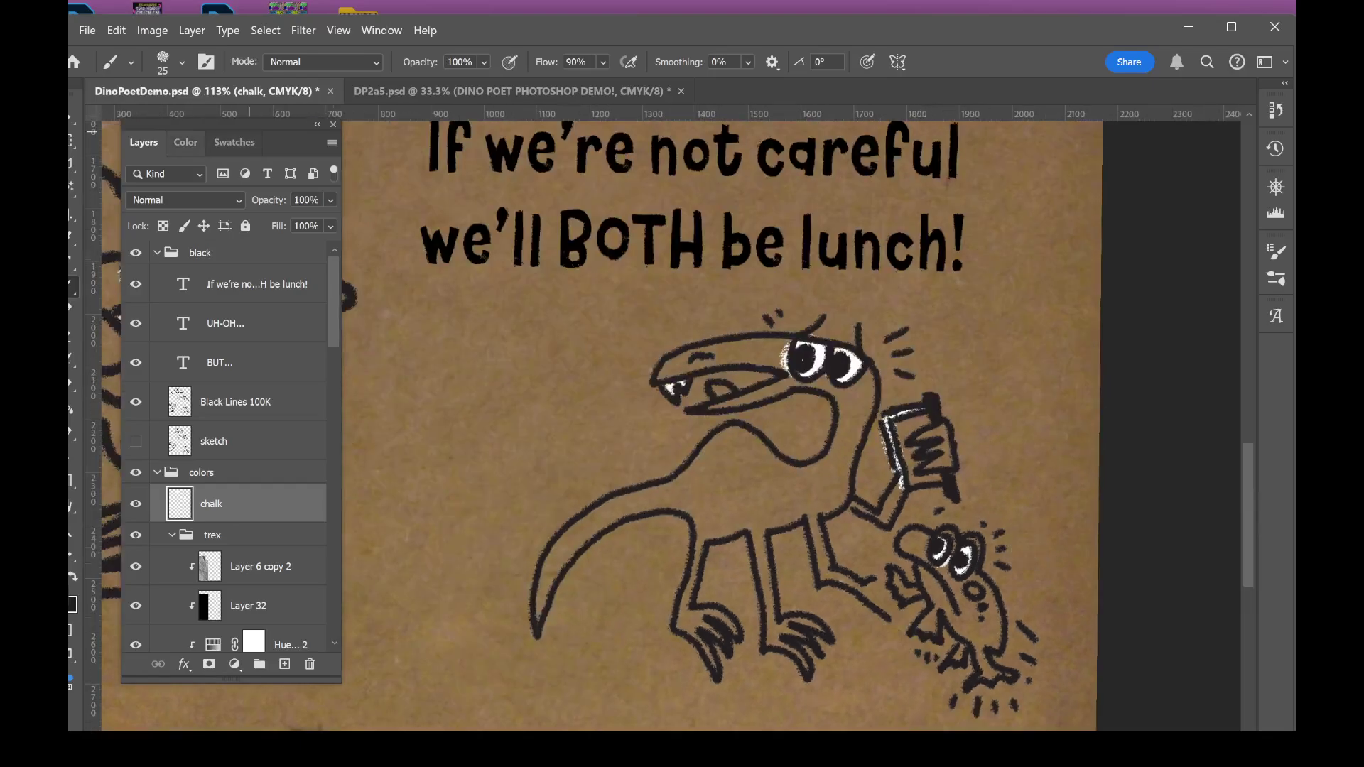
pyautogui.click(186, 142)
pyautogui.click(234, 142)
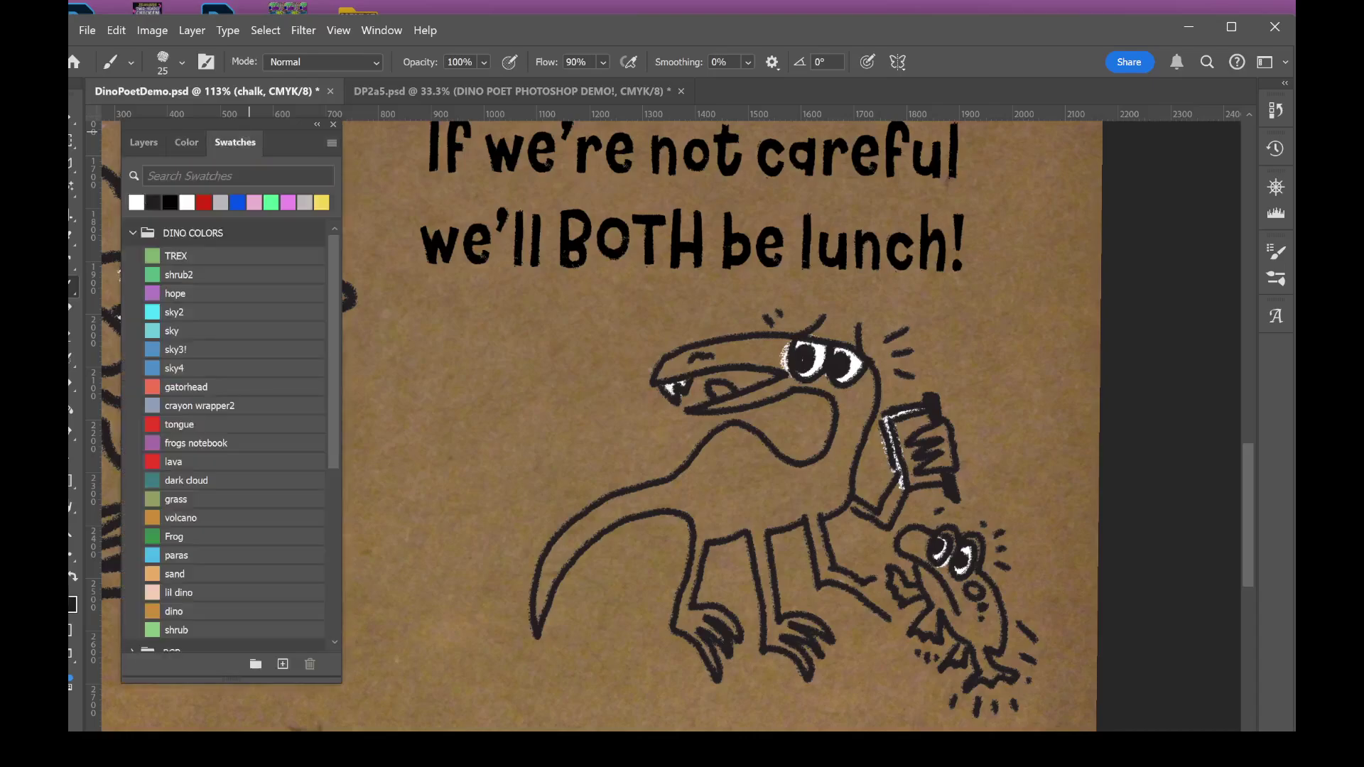
pyautogui.scroll(-3, 227, 433)
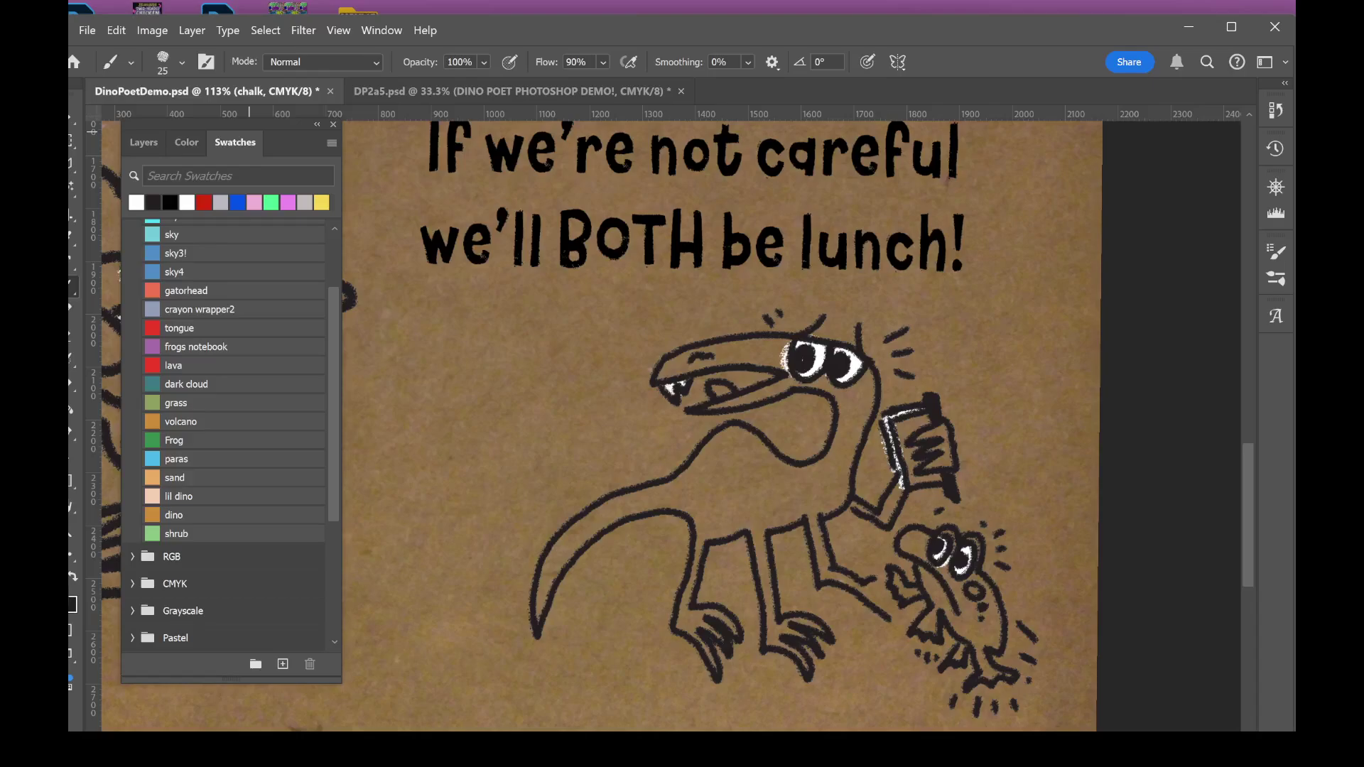
pyautogui.scroll(-2, 227, 433)
pyautogui.scroll(5, 227, 434)
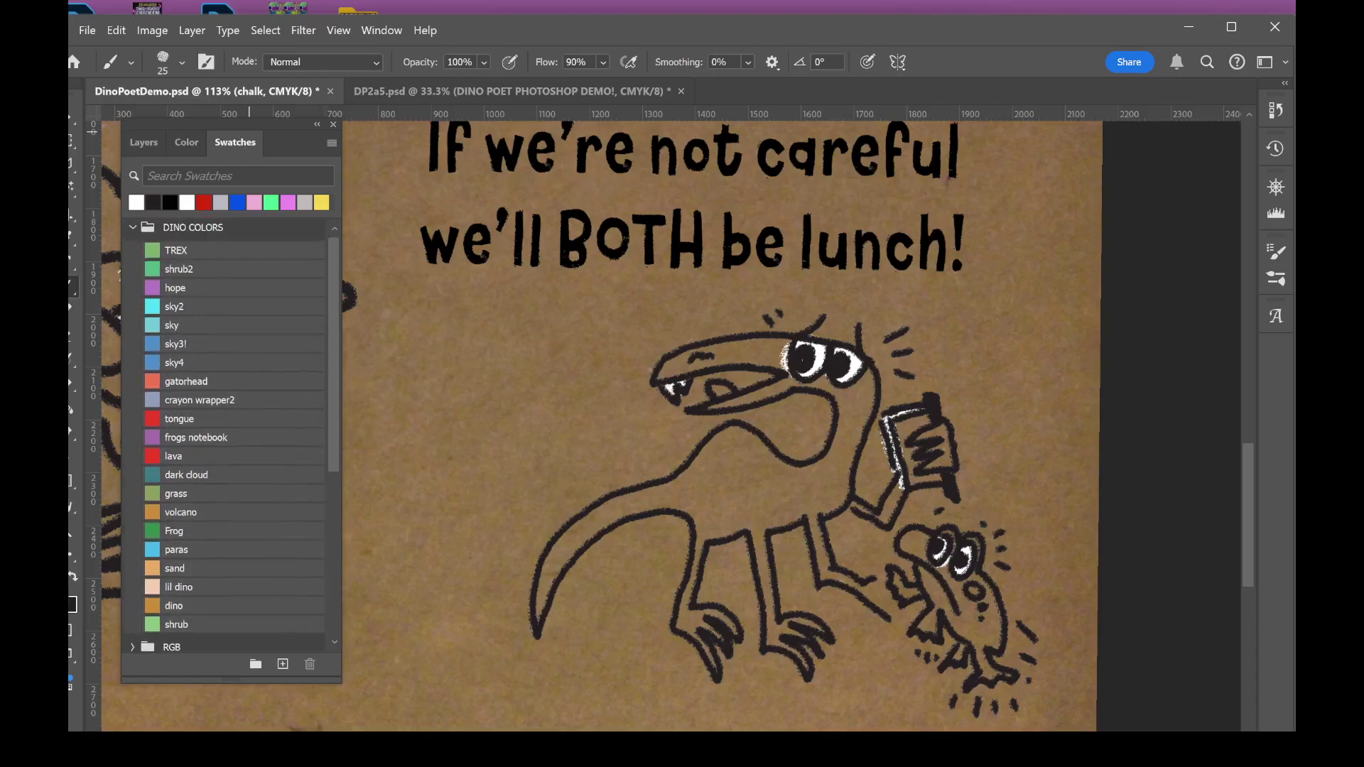
pyautogui.click(179, 418)
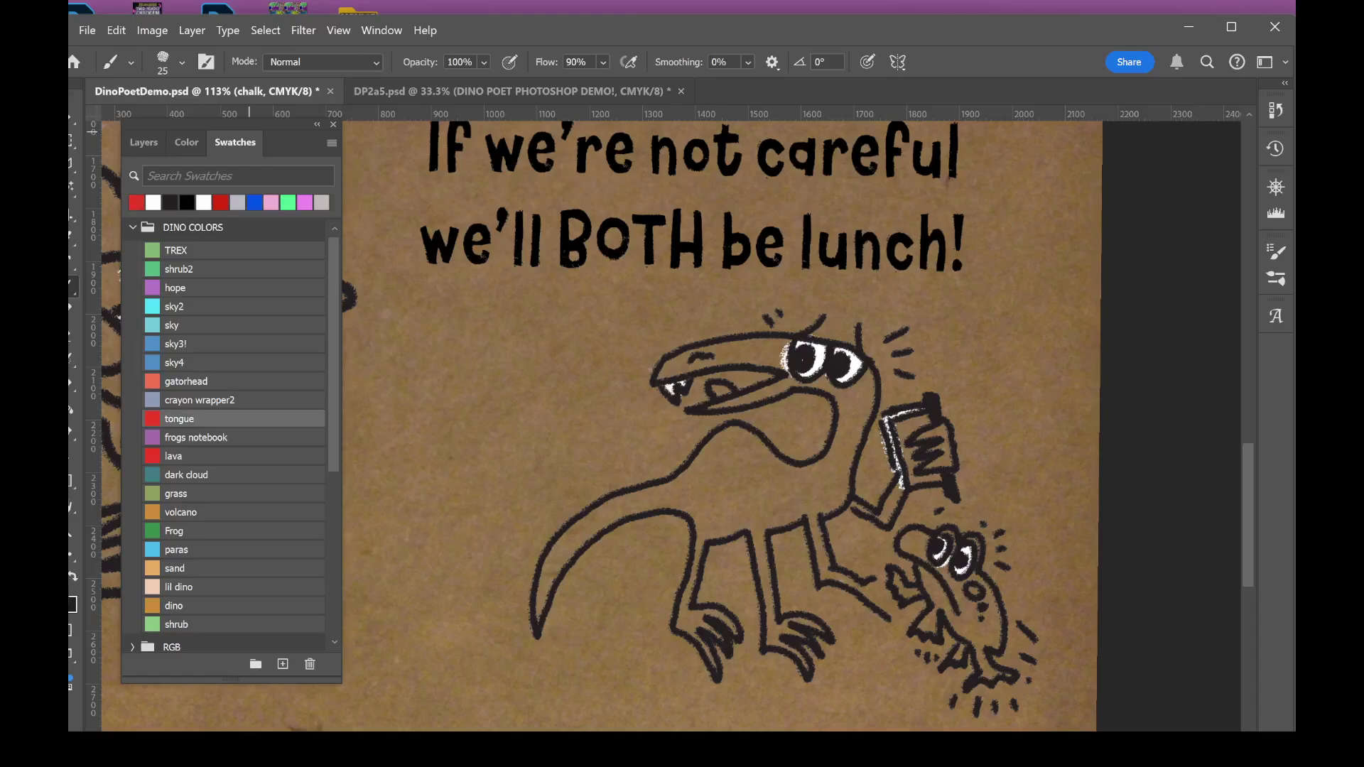
pyautogui.click(719, 390)
pyautogui.moveTo(919, 424)
pyautogui.mouseDown()
pyautogui.moveTo(901, 429)
pyautogui.moveTo(922, 480)
pyautogui.mouseUp()
pyautogui.scroll(-5, 874, 520)
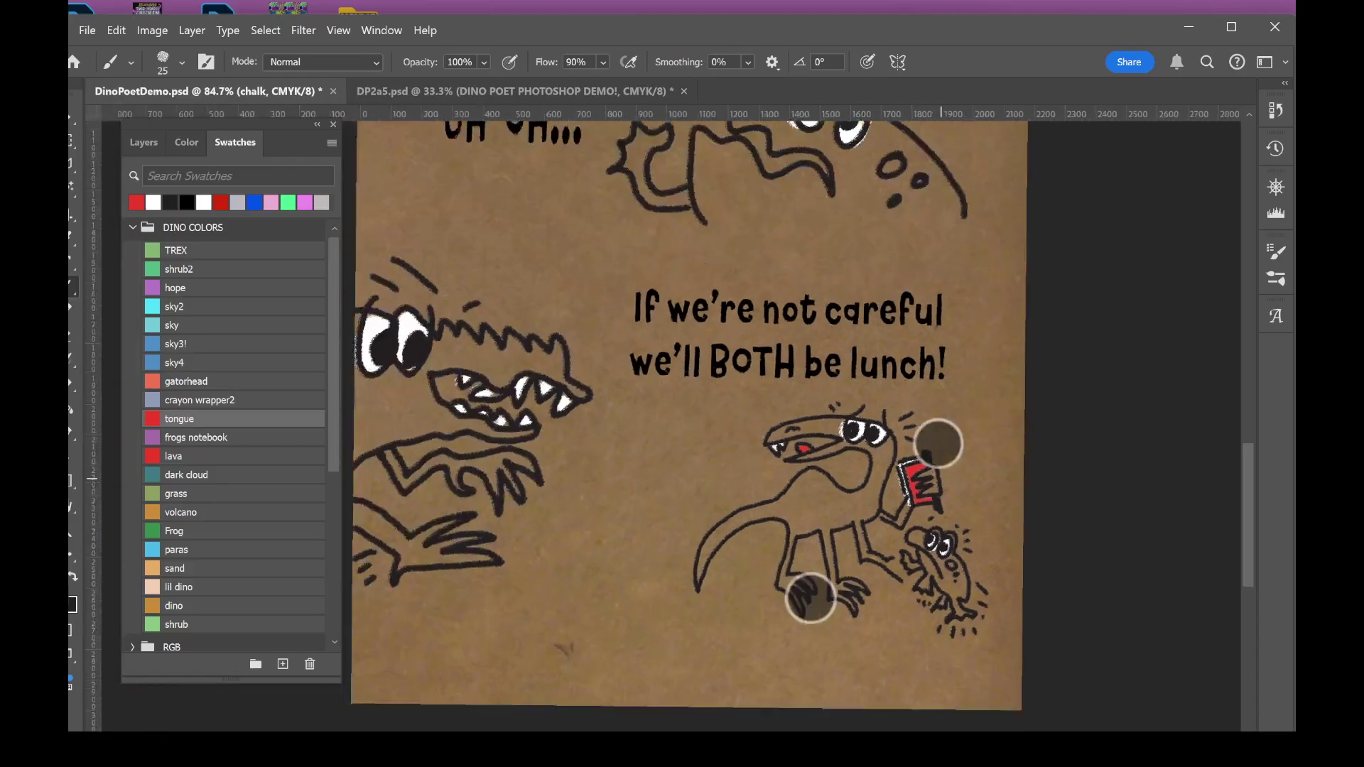
pyautogui.scroll(-2, 660, 700)
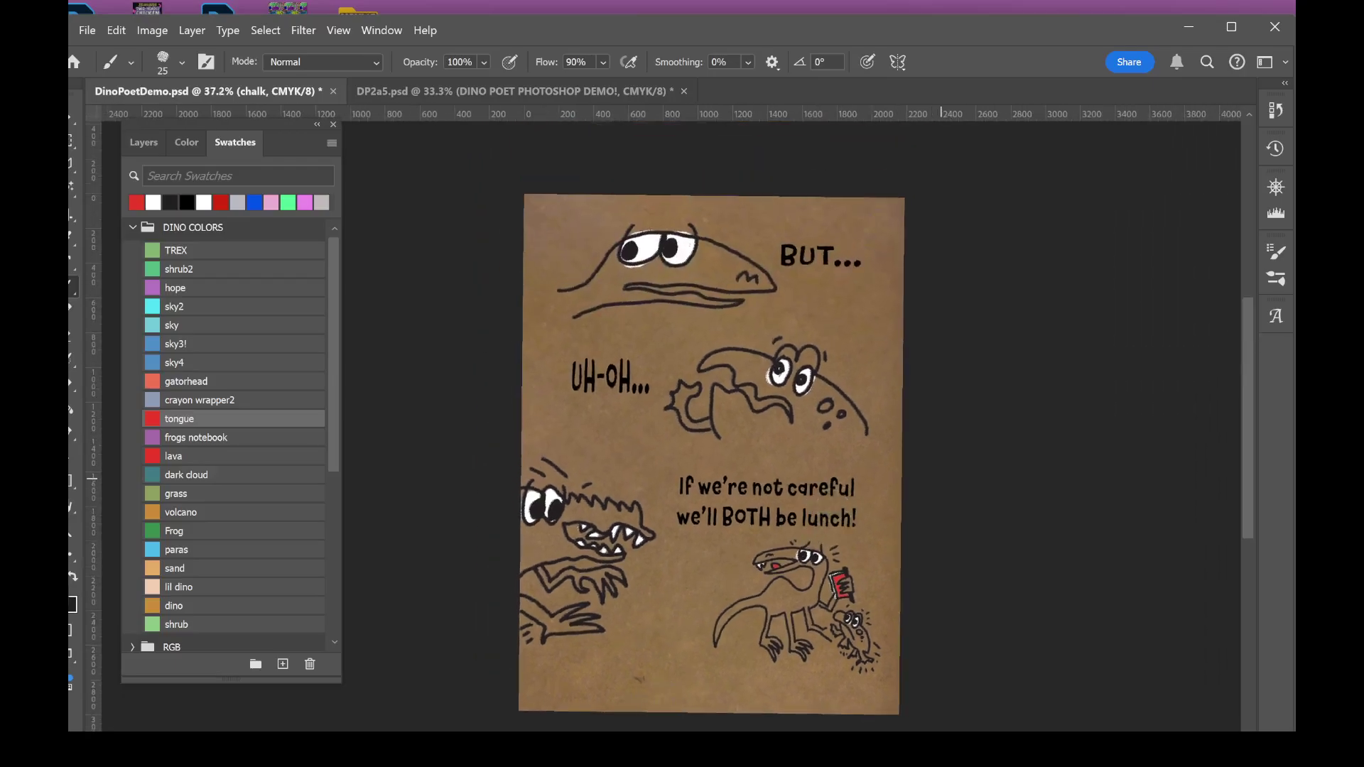
pyautogui.scroll(1, 672, 524)
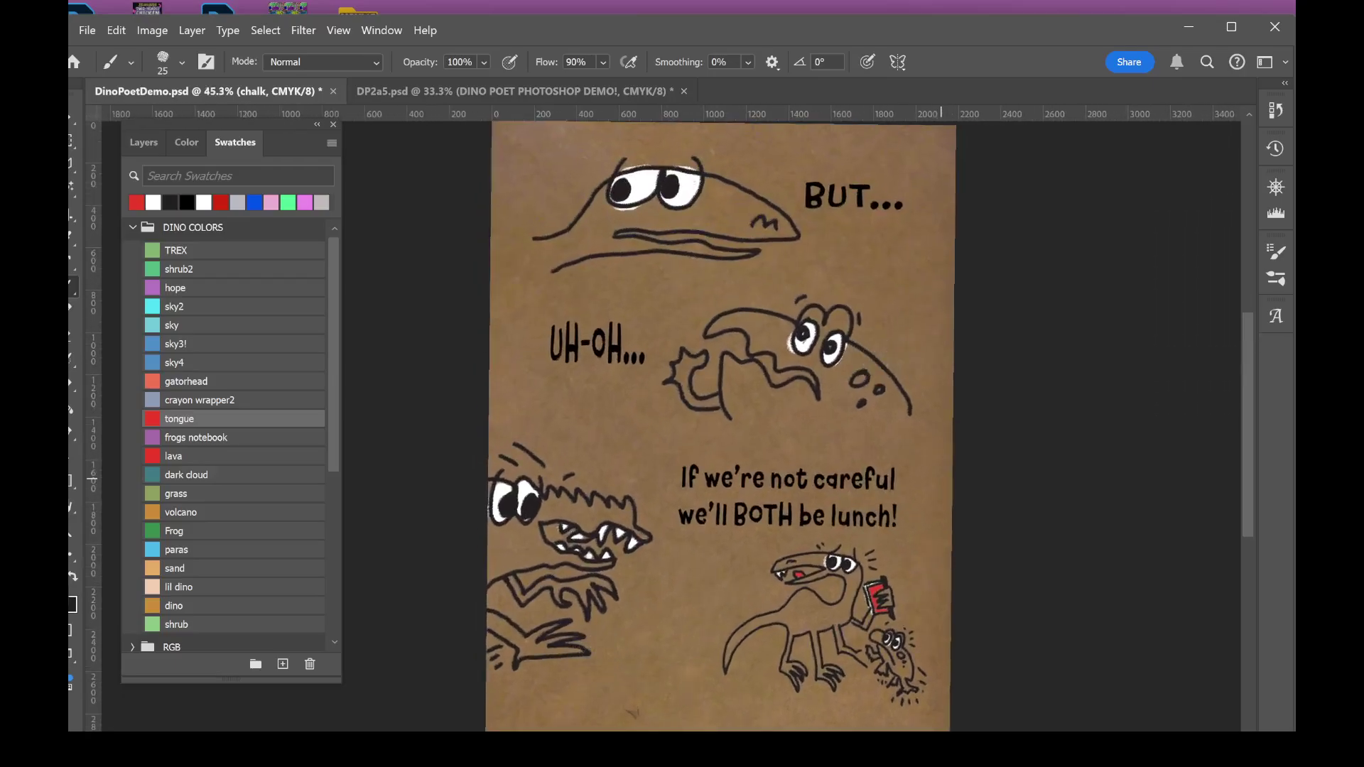
pyautogui.scroll(3, 604, 625)
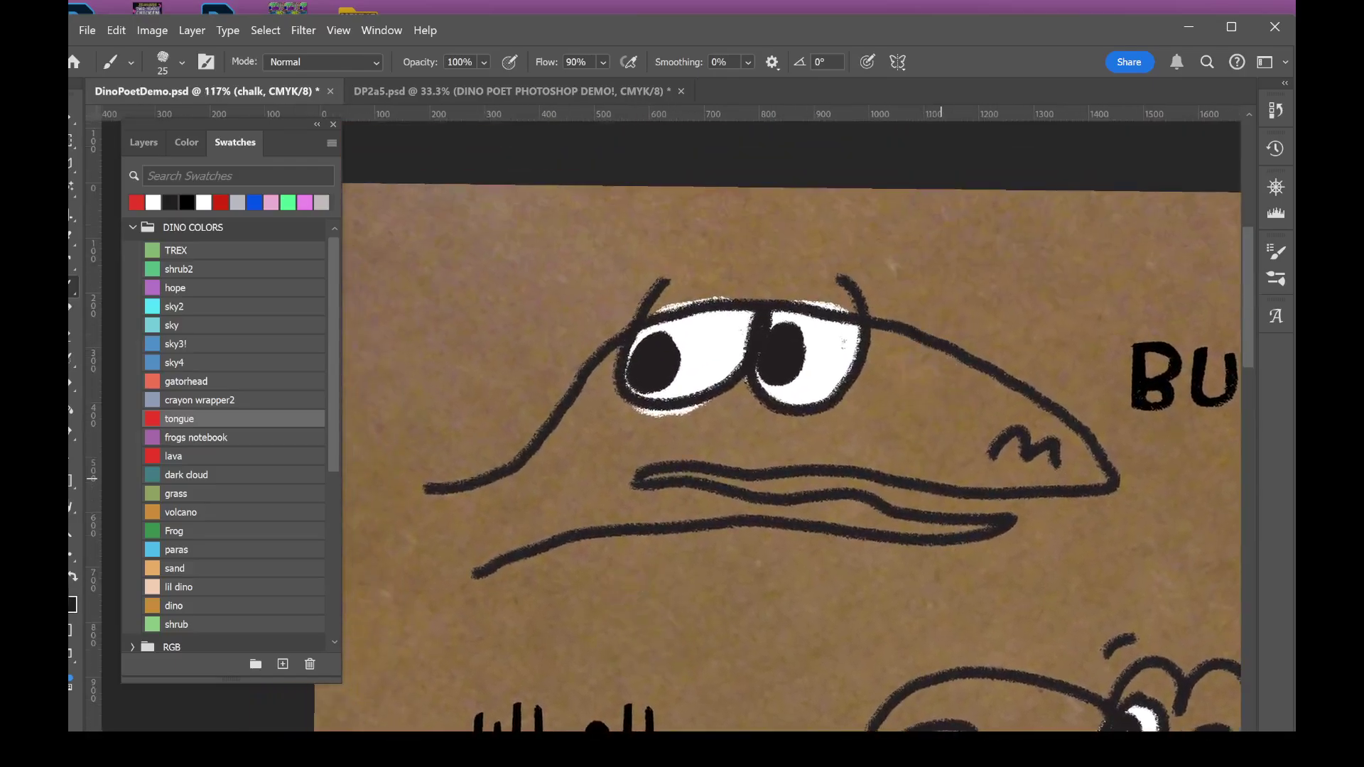
pyautogui.scroll(-4, 663, 493)
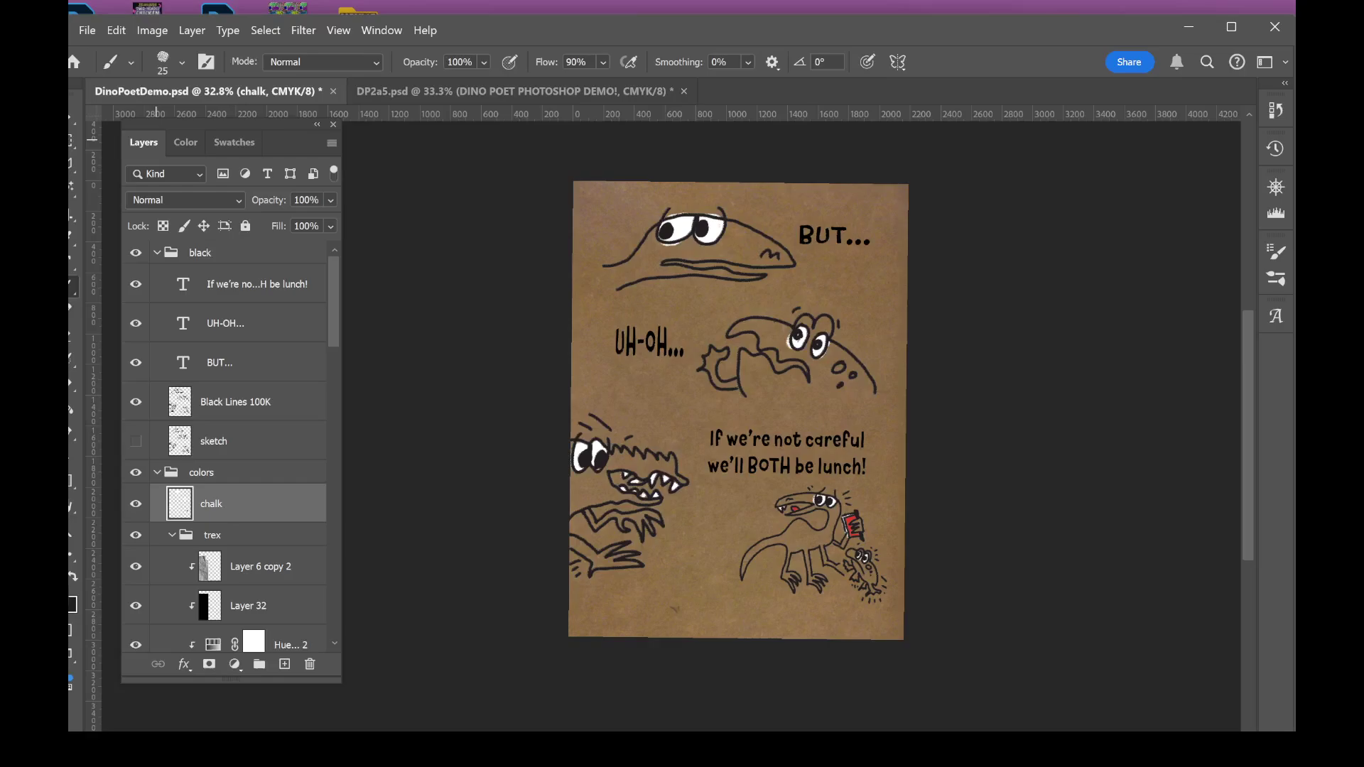
# - Make Layer 2 in the backgroud/panels group active and choose the sky3! color from the DINO COLORS swatches
pyautogui.scroll(-10, 230, 448)
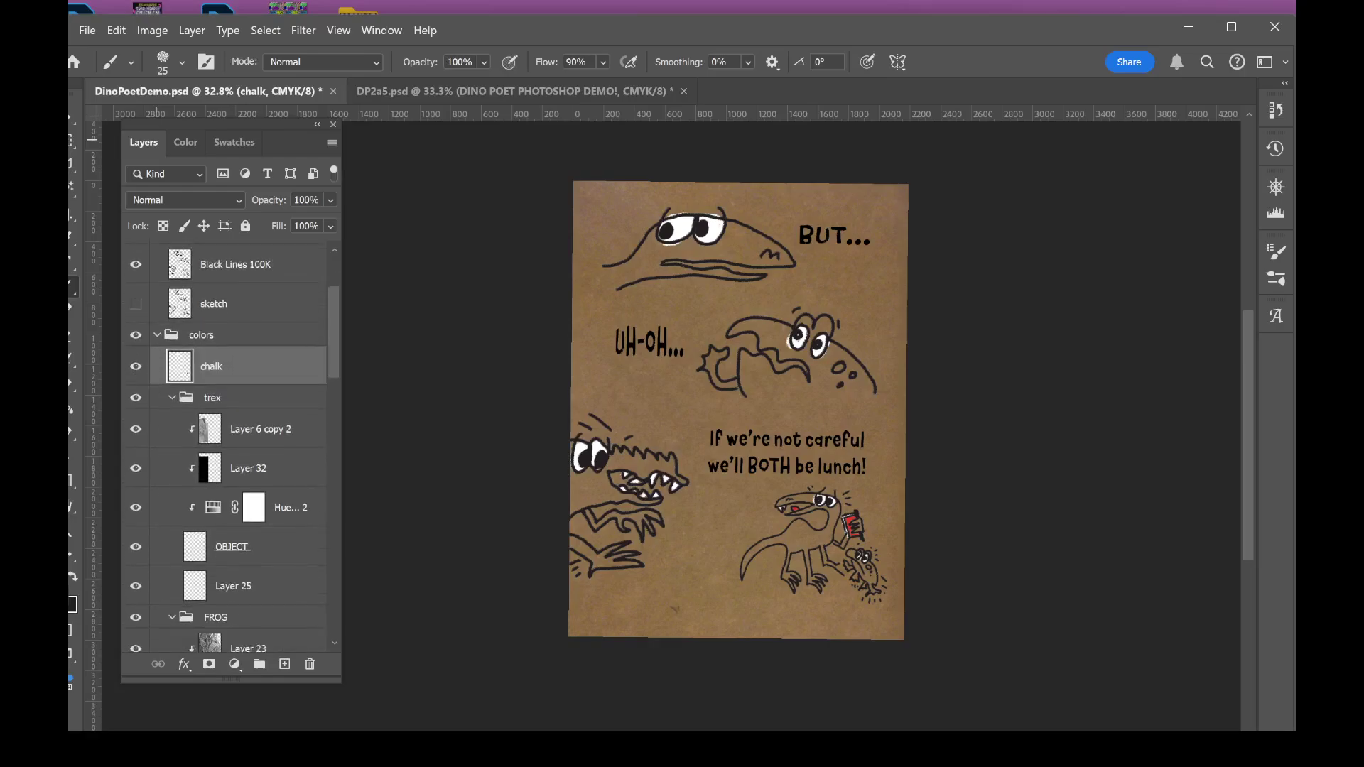
pyautogui.scroll(-10, 231, 448)
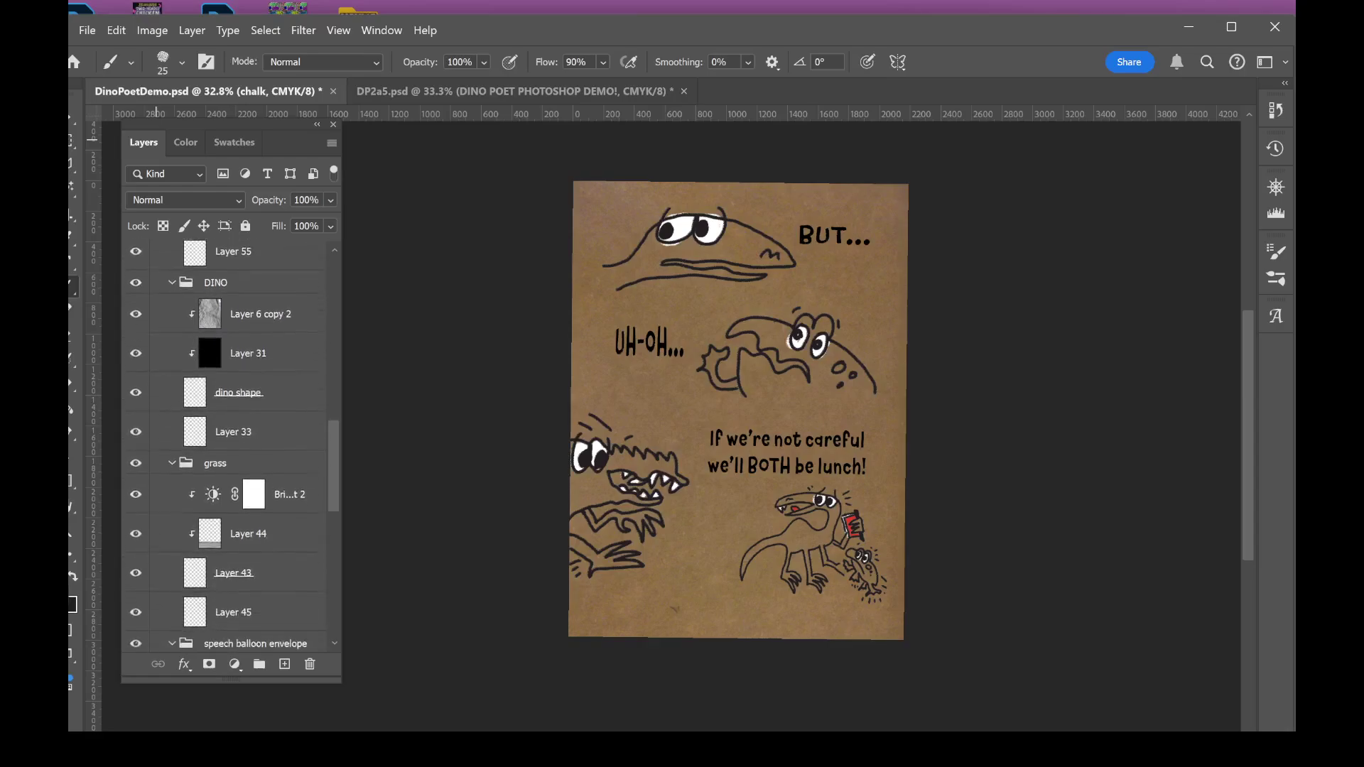
pyautogui.scroll(-3, 231, 447)
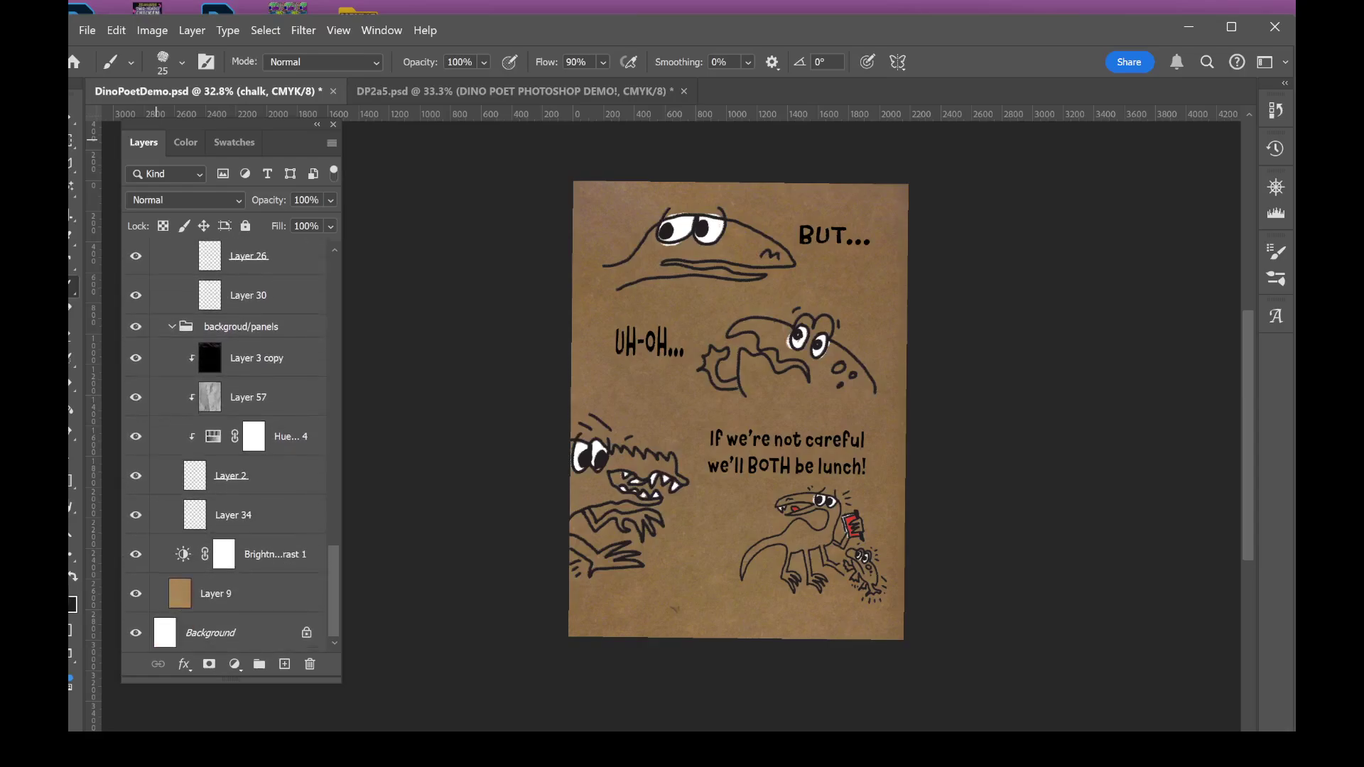
pyautogui.click(268, 469)
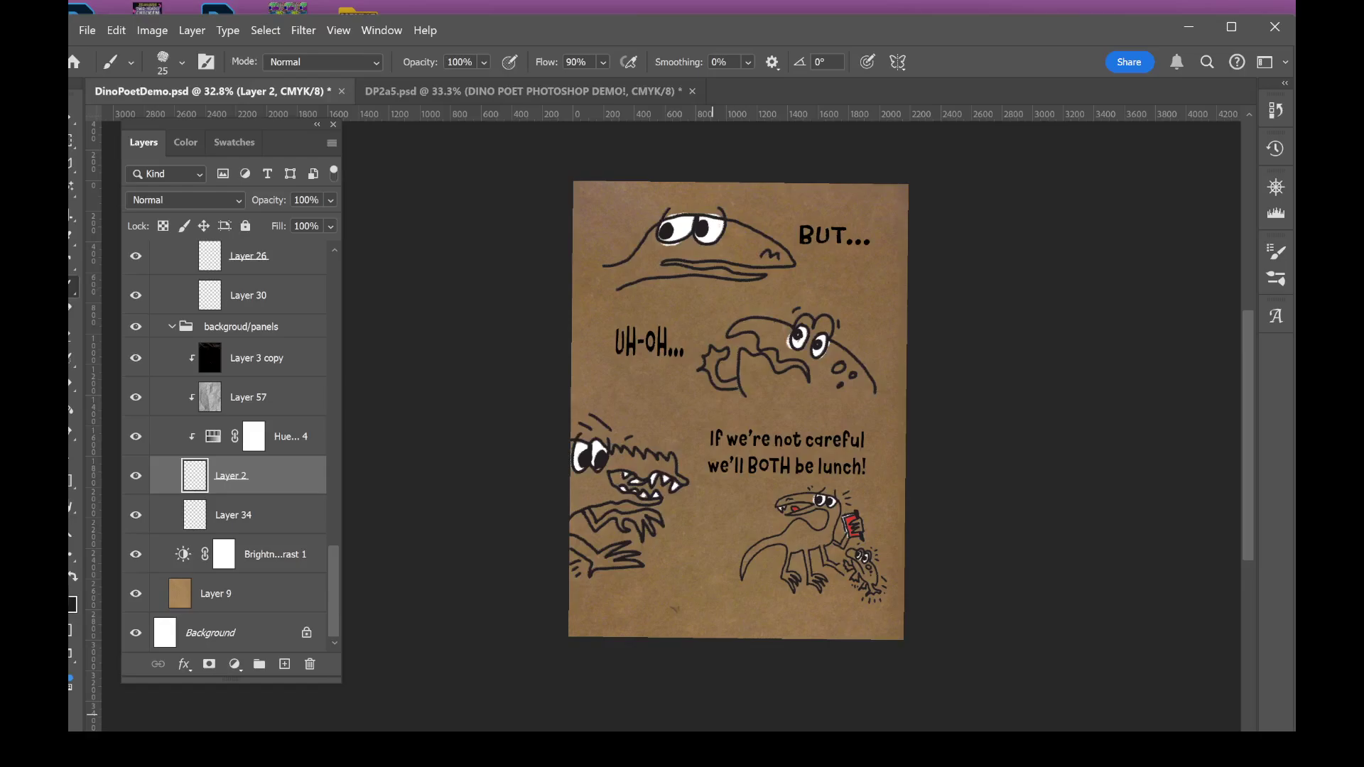
pyautogui.click(234, 142)
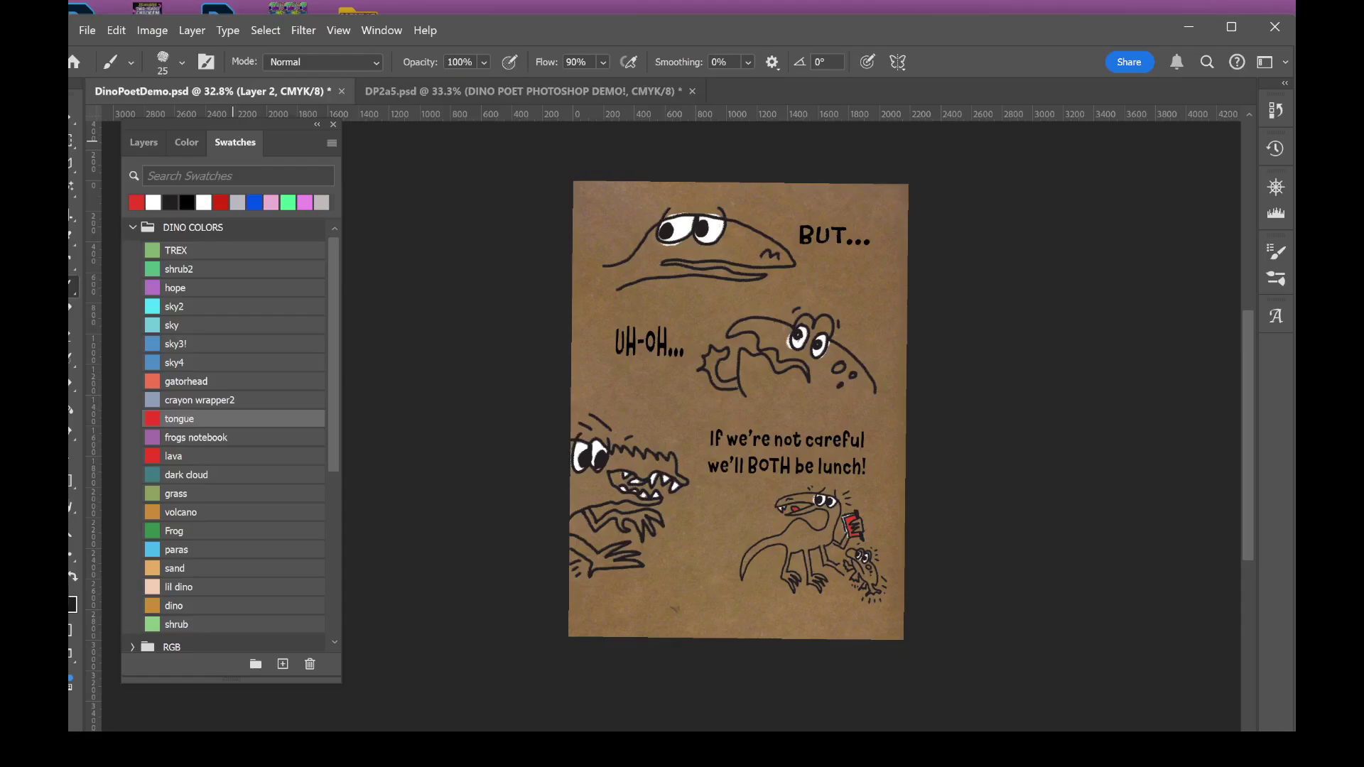
pyautogui.click(176, 344)
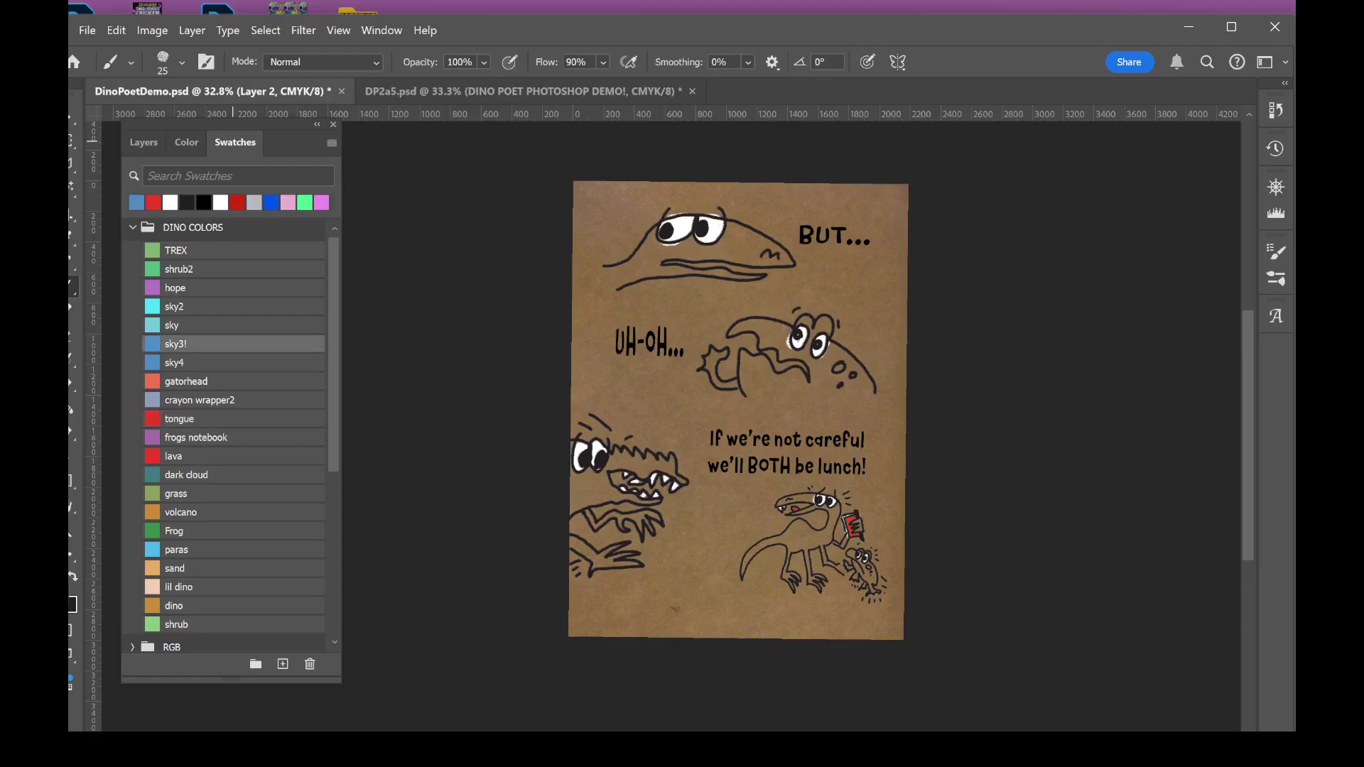
pyautogui.click(144, 143)
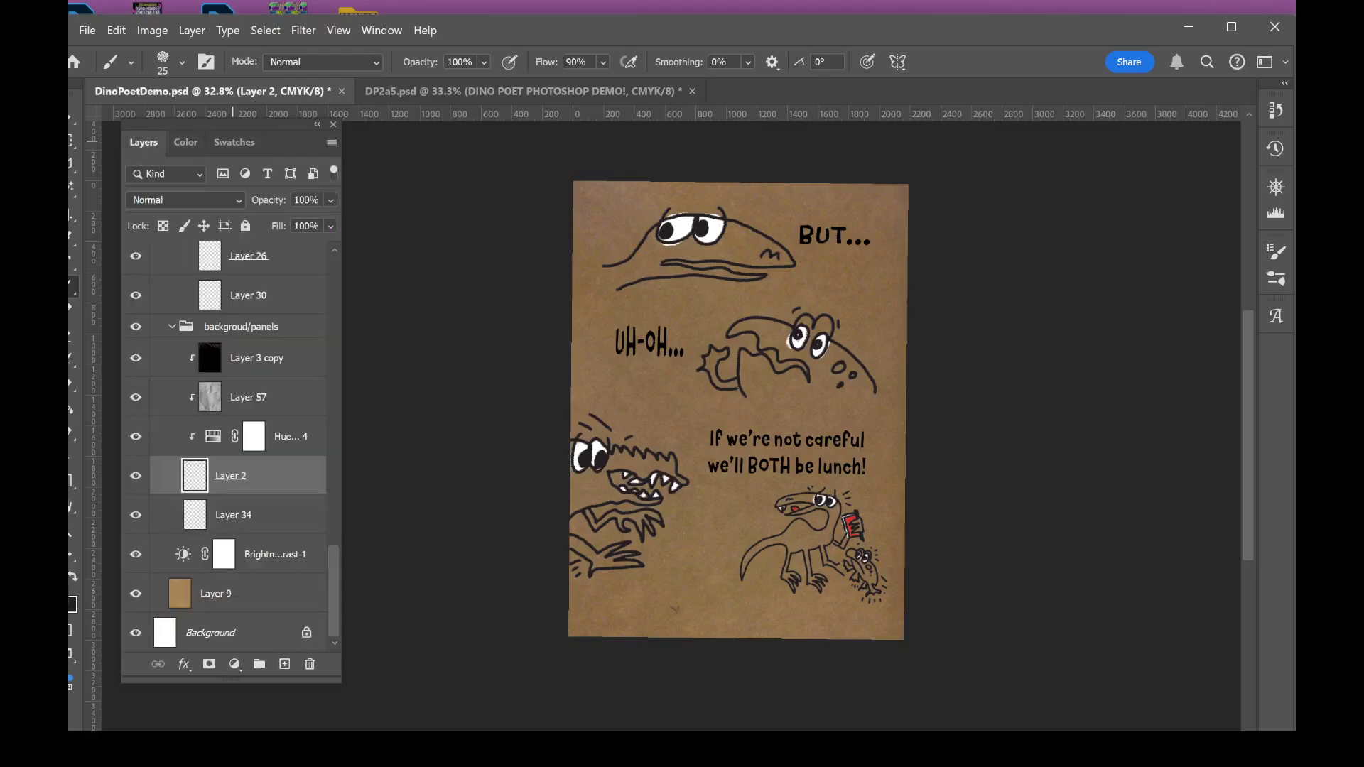
# - Load the Brush Tool BigRipsCOLOR 1 preset and reapply the sky3! swatch as the painting color
pyautogui.click(130, 61)
pyautogui.click(198, 98)
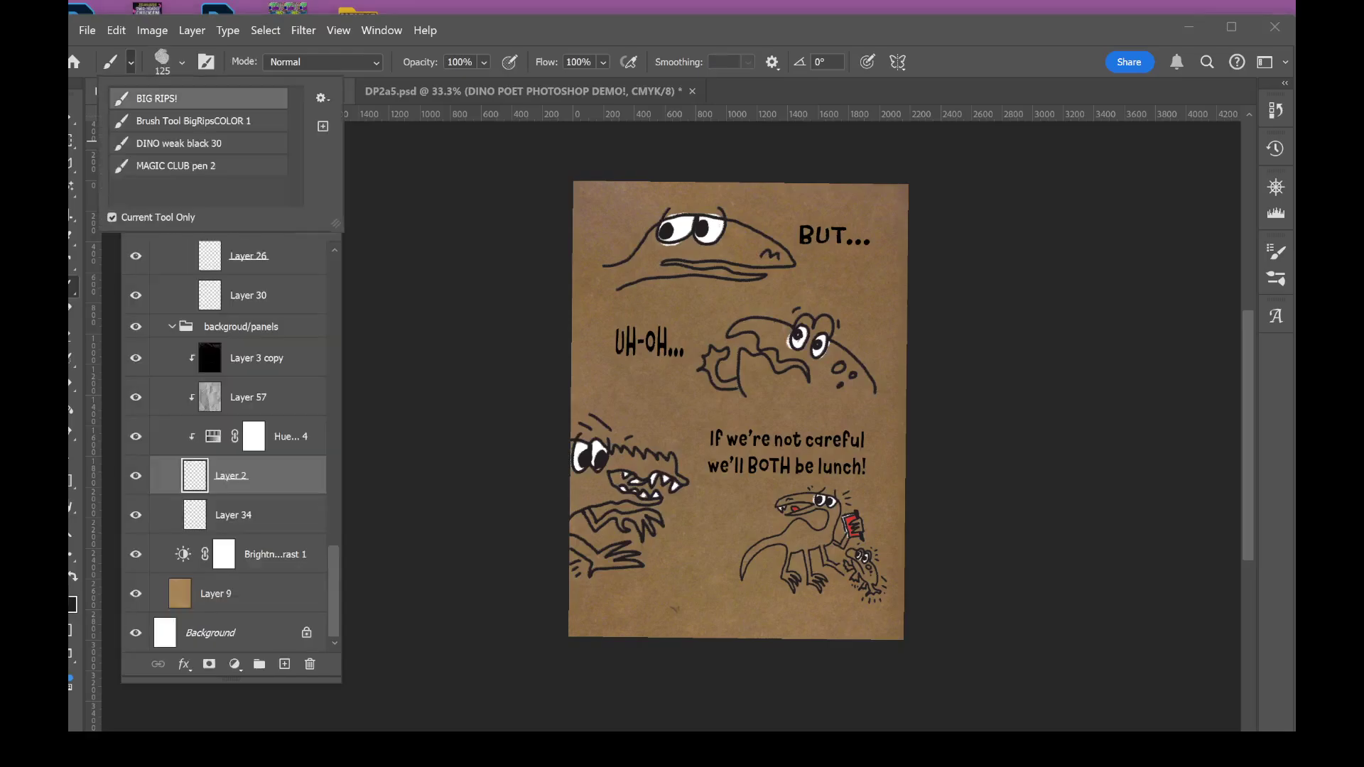
pyautogui.click(197, 121)
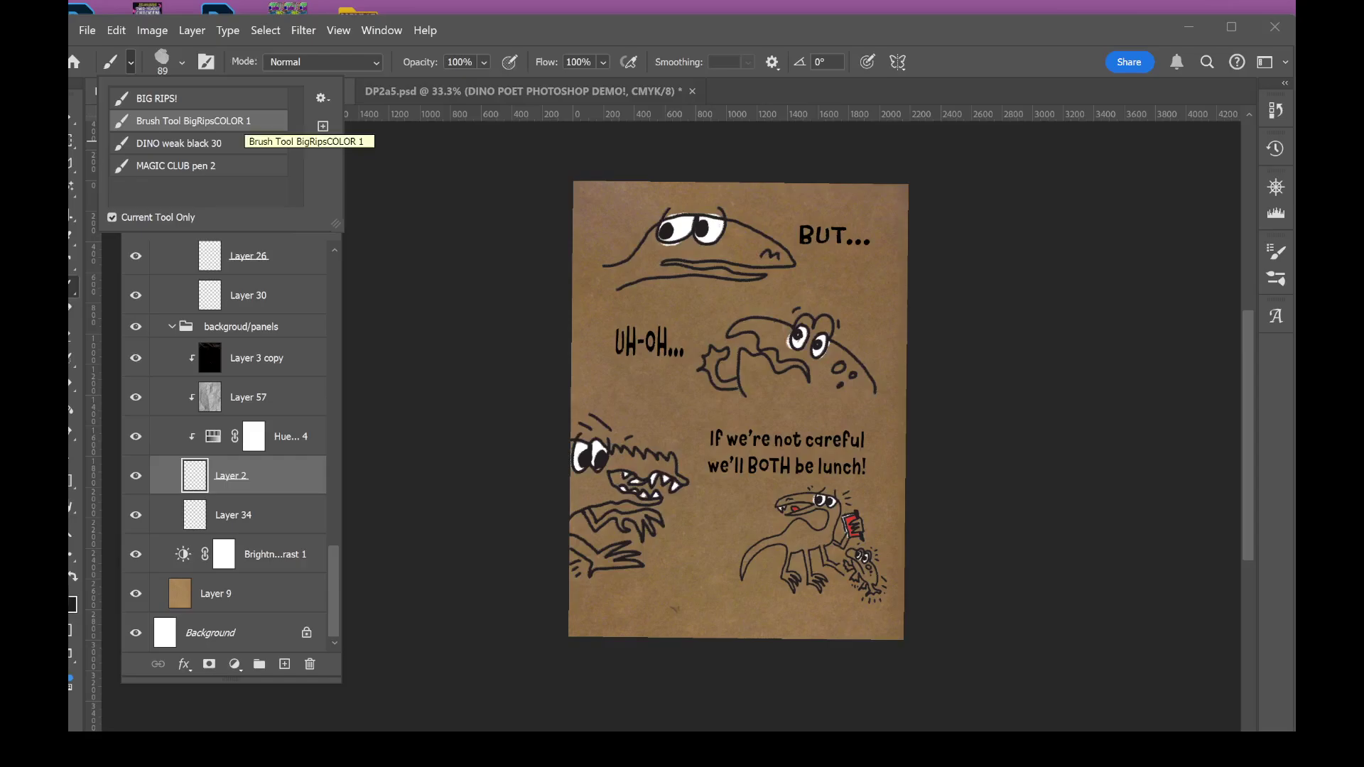
pyautogui.click(336, 261)
pyautogui.click(235, 143)
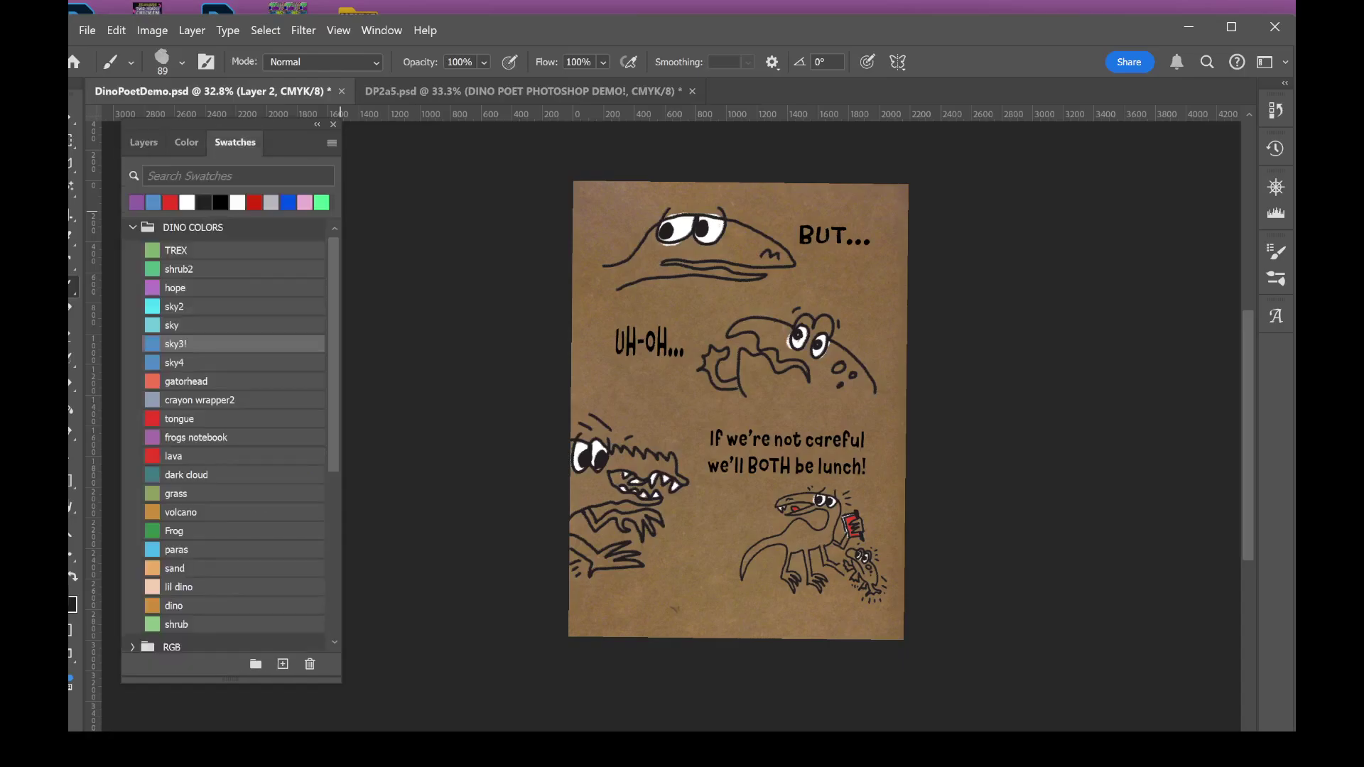
pyautogui.click(175, 344)
# - Lasso three panel areas in one selection: around "BUT...", around "UH-OH...", and across the full-width bottom scene
pyautogui.scroll(5, 761, 340)
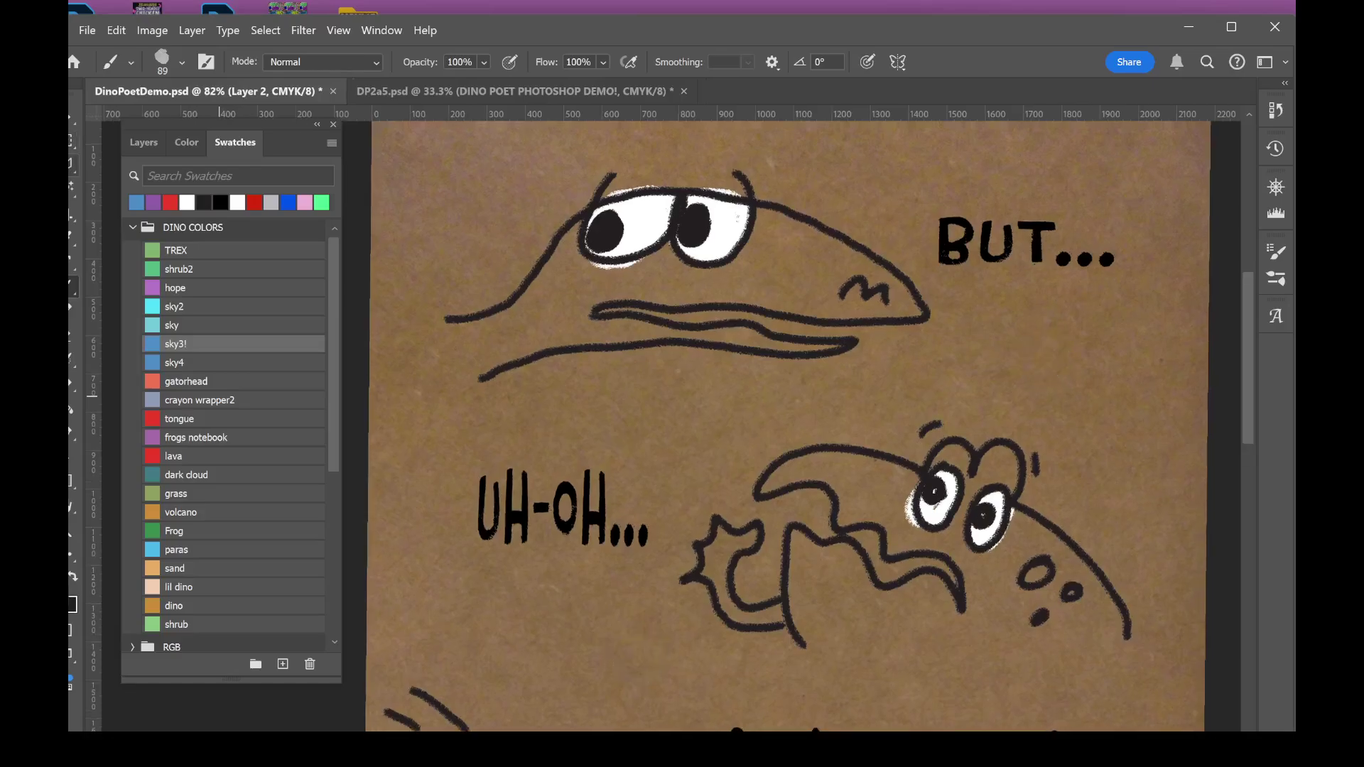
pyautogui.click(72, 164)
pyautogui.click(124, 164)
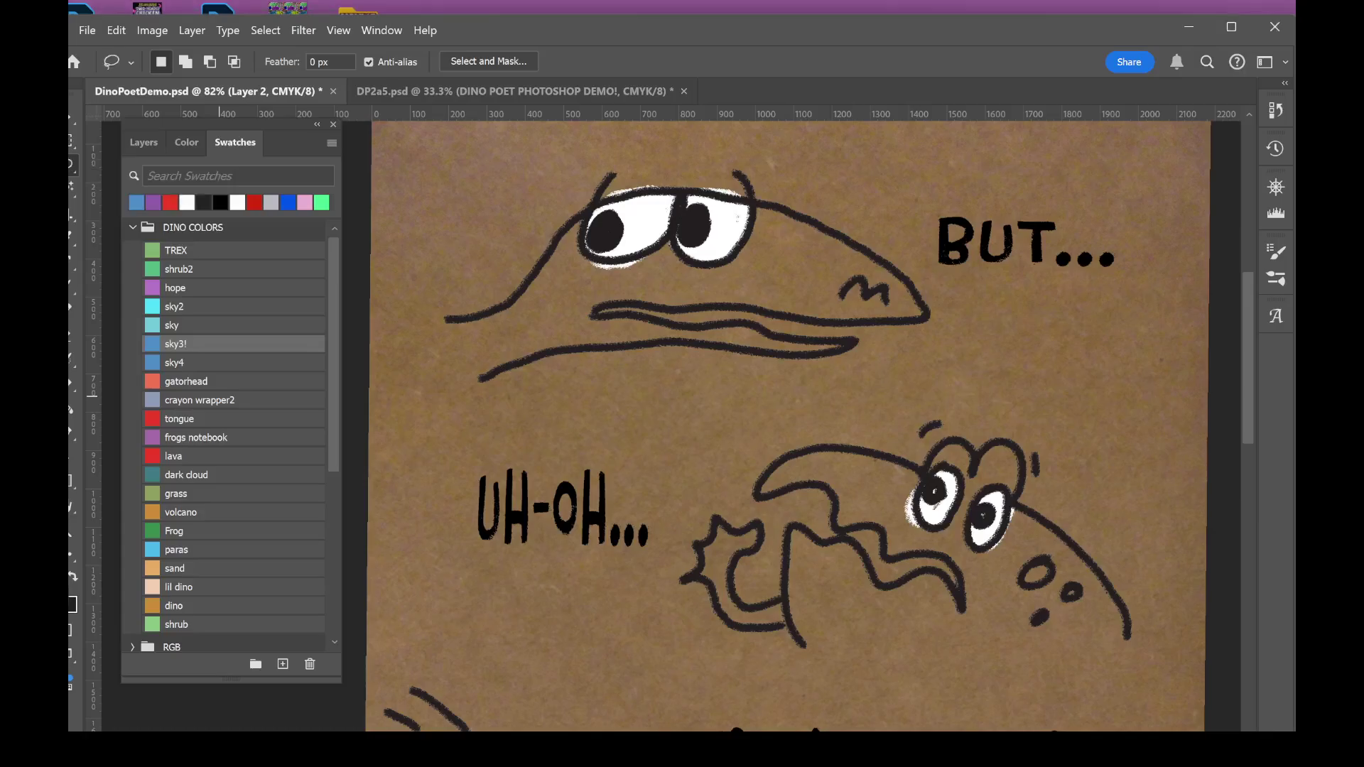
pyautogui.moveTo(1099, 176)
pyautogui.mouseDown()
pyautogui.moveTo(682, 175)
pyautogui.moveTo(430, 214)
pyautogui.moveTo(443, 405)
pyautogui.moveTo(1094, 389)
pyautogui.moveTo(1133, 254)
pyautogui.moveTo(1115, 181)
pyautogui.moveTo(831, 210)
pyautogui.moveTo(450, 209)
pyautogui.moveTo(418, 377)
pyautogui.moveTo(485, 428)
pyautogui.moveTo(950, 432)
pyautogui.moveTo(1106, 337)
pyautogui.moveTo(1099, 212)
pyautogui.mouseUp()
pyautogui.scroll(-4, 844, 378)
pyautogui.press('shift')
pyautogui.scroll(-4, 822, 362)
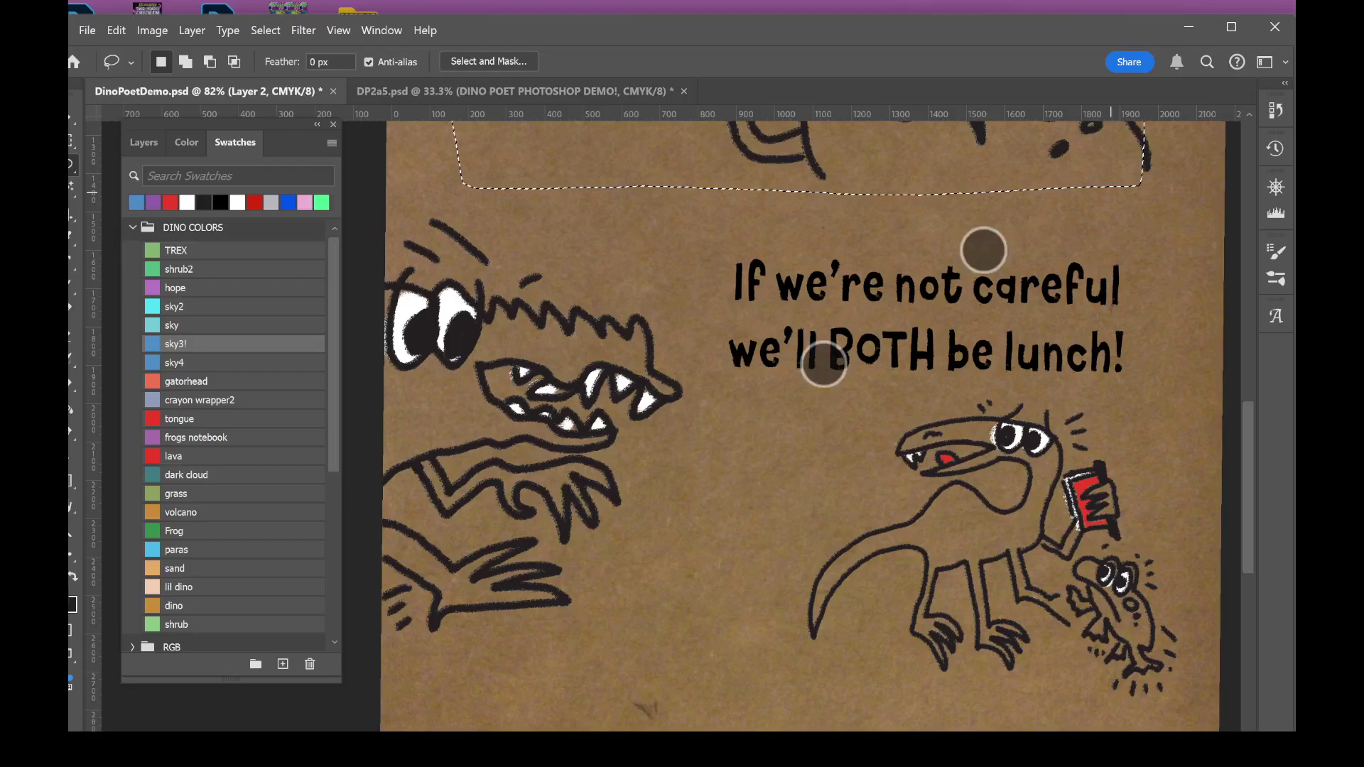
pyautogui.scroll(-2, 734, 560)
pyautogui.press('shift')
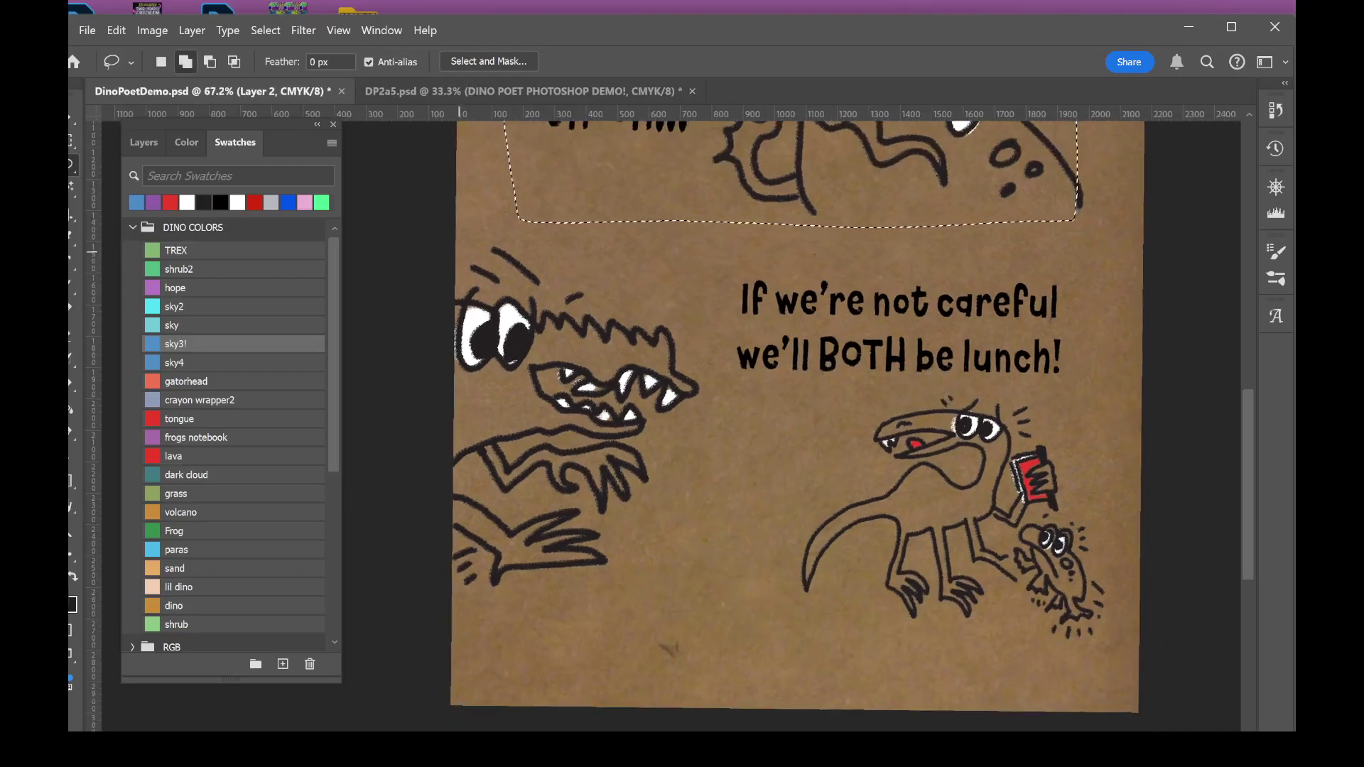
pyautogui.moveTo(455, 249)
pyautogui.mouseDown()
pyautogui.moveTo(1155, 265)
pyautogui.moveTo(1156, 655)
pyautogui.moveTo(1019, 725)
pyautogui.moveTo(488, 726)
pyautogui.moveTo(437, 661)
pyautogui.moveTo(426, 259)
pyautogui.mouseUp()
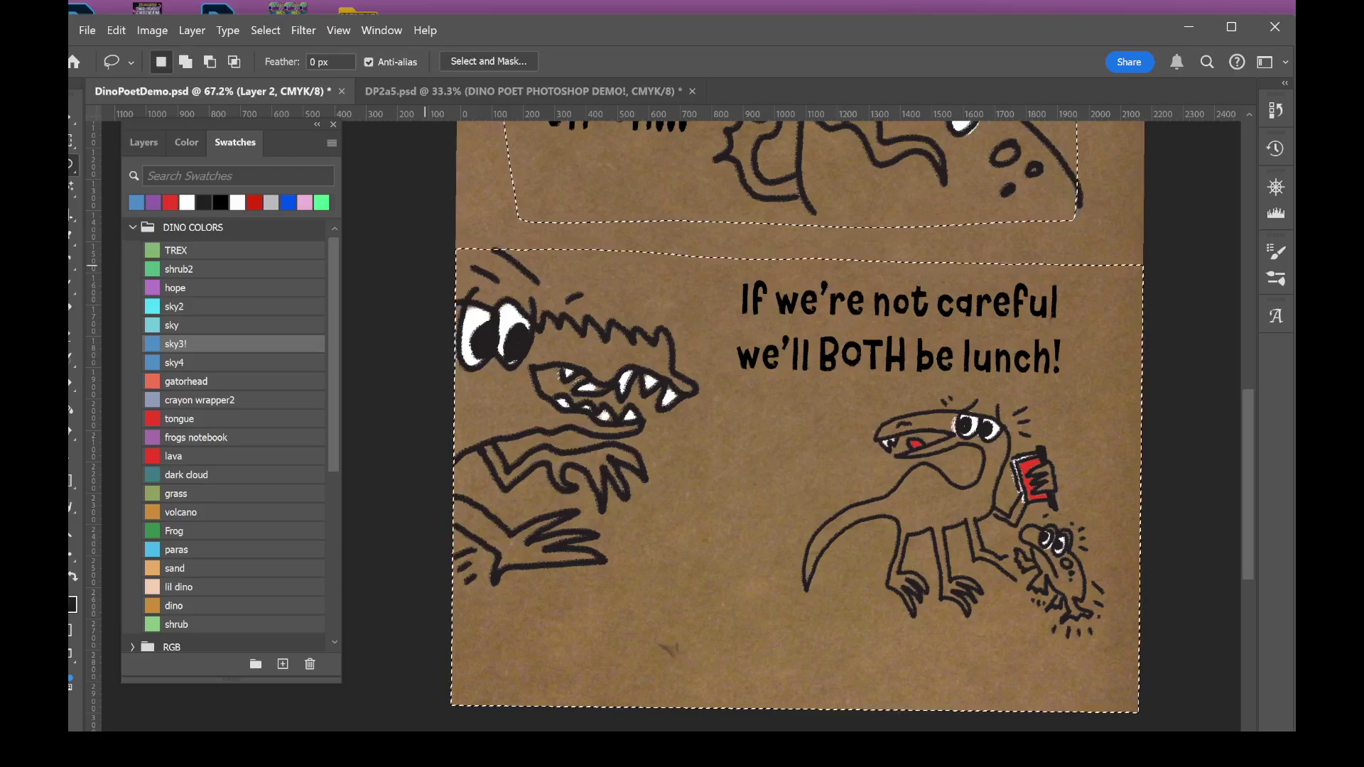
# - Fill the three selected panel areas with the sky3! blue on Layer 2 and deselect them
pyautogui.press('g')
pyautogui.click(717, 418)
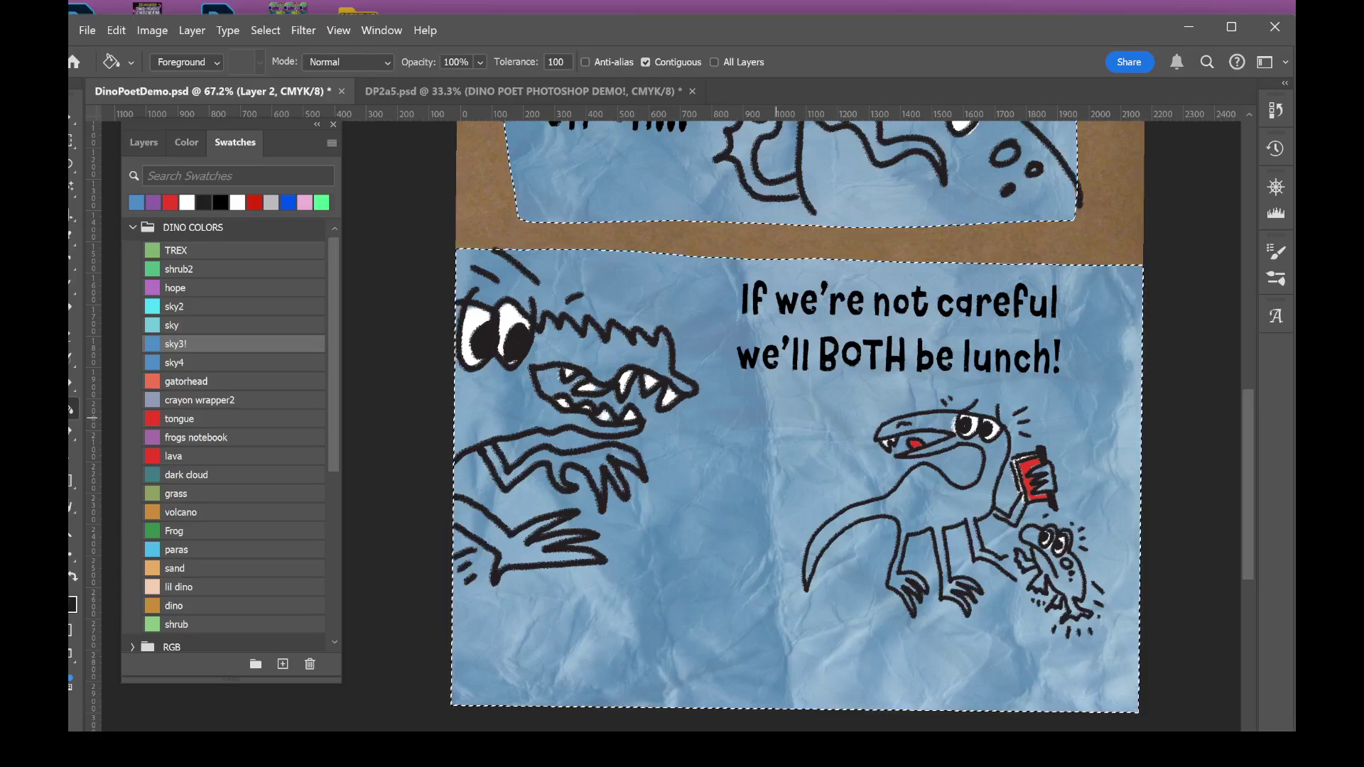
pyautogui.scroll(-5, 751, 548)
pyautogui.hotkey('ctrl', 'd')
pyautogui.scroll(8, 760, 555)
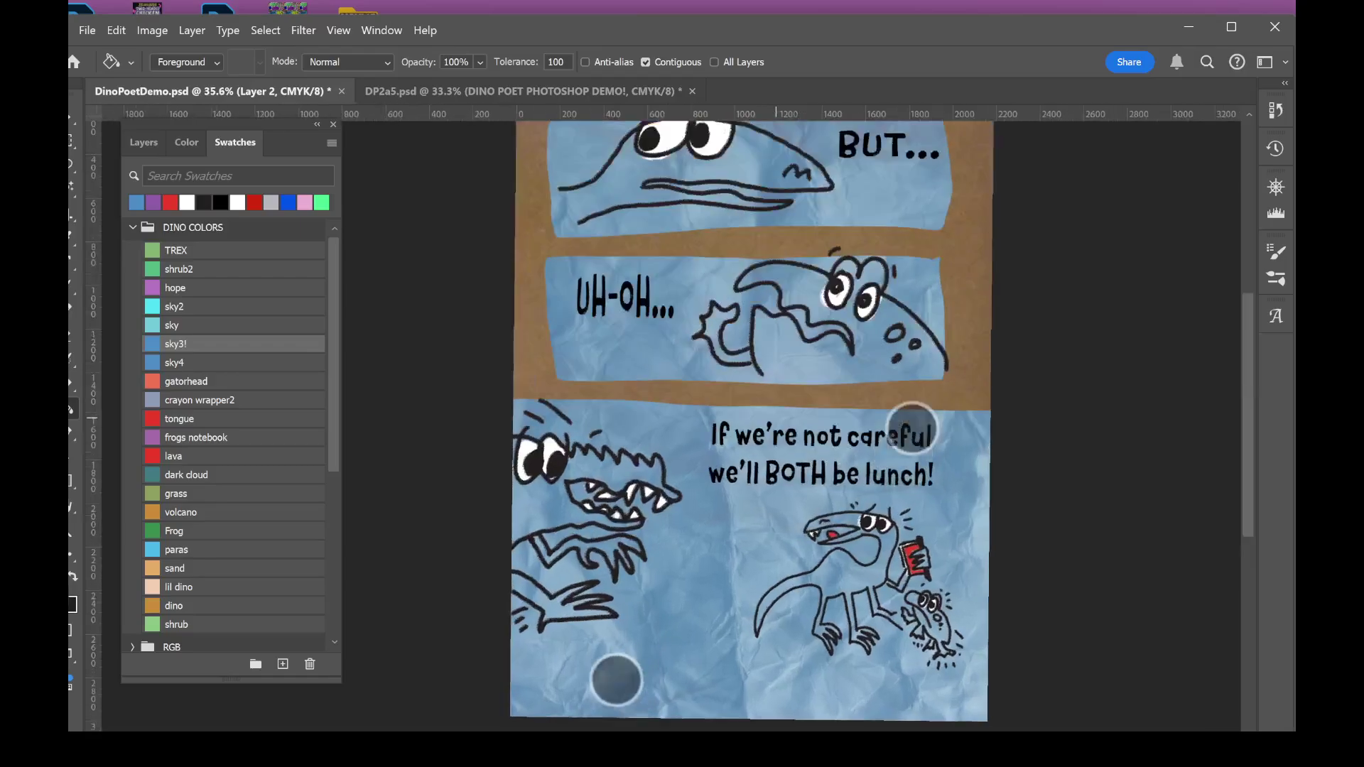
pyautogui.scroll(-5, 800, 483)
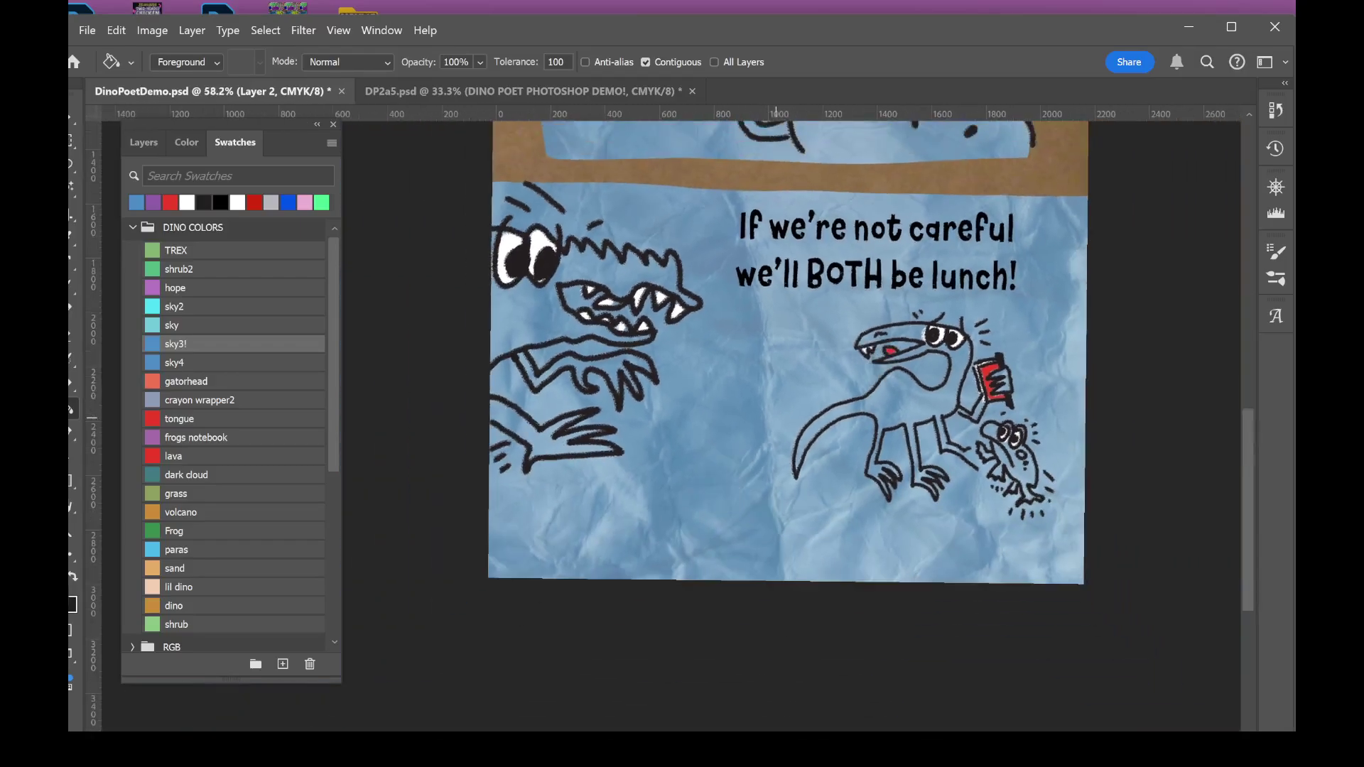
pyautogui.click(144, 142)
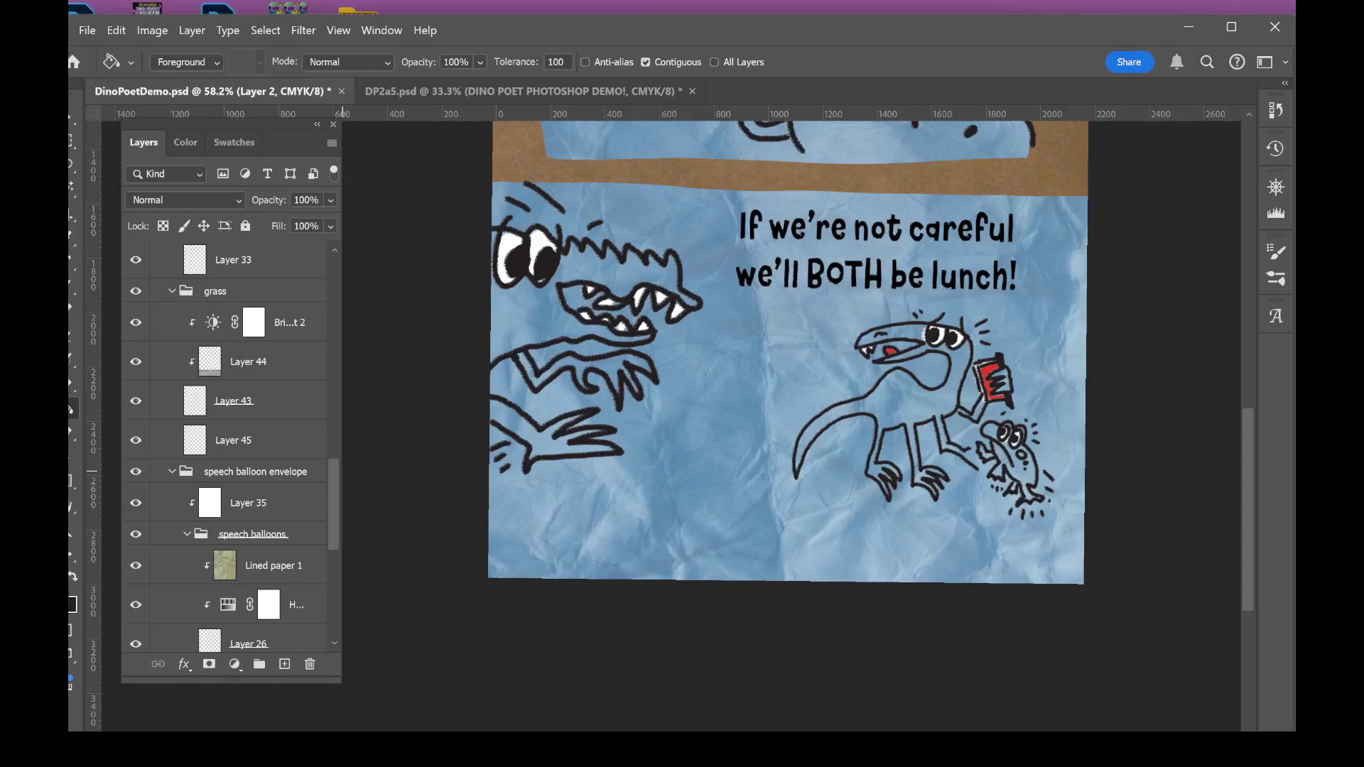
pyautogui.moveTo(333, 471); pyautogui.dragTo(333, 537)
pyautogui.scroll(3, 744, 491)
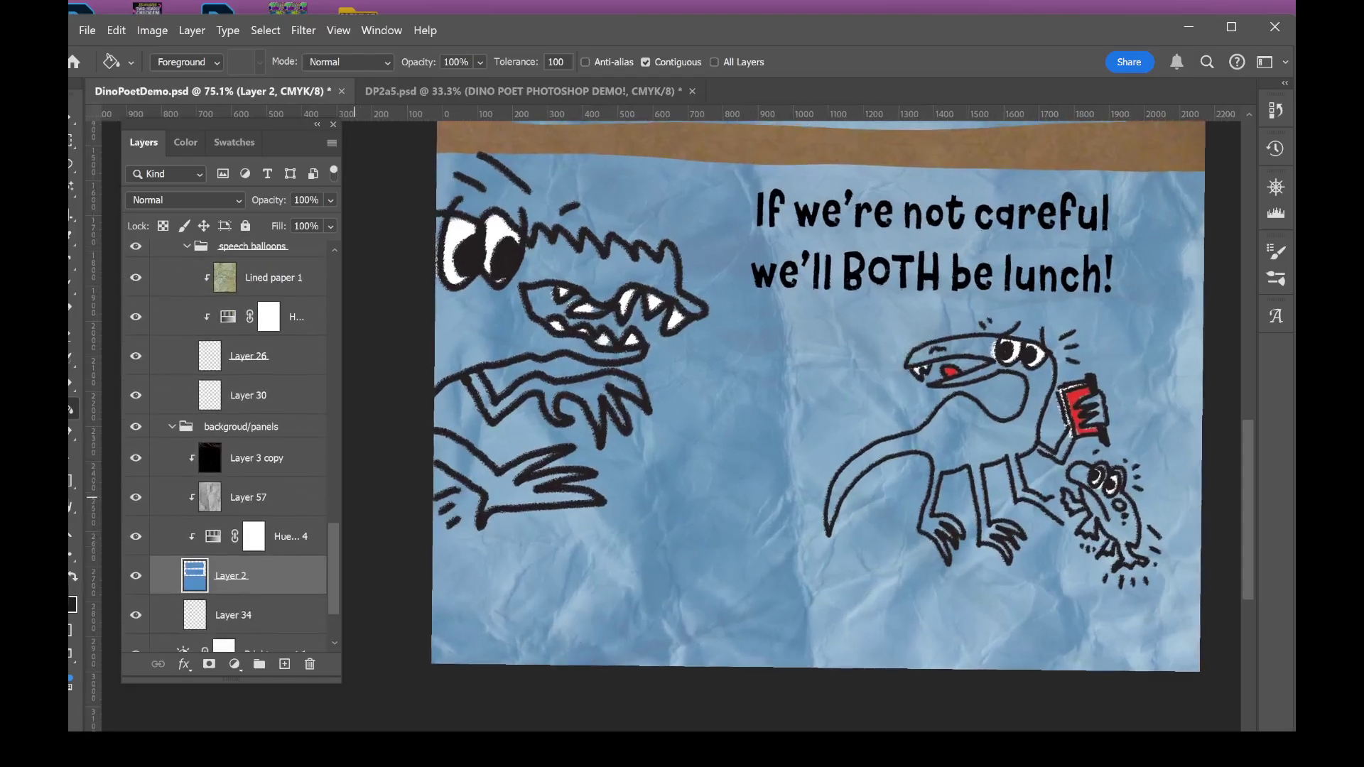
pyautogui.click(283, 278)
pyautogui.press('v')
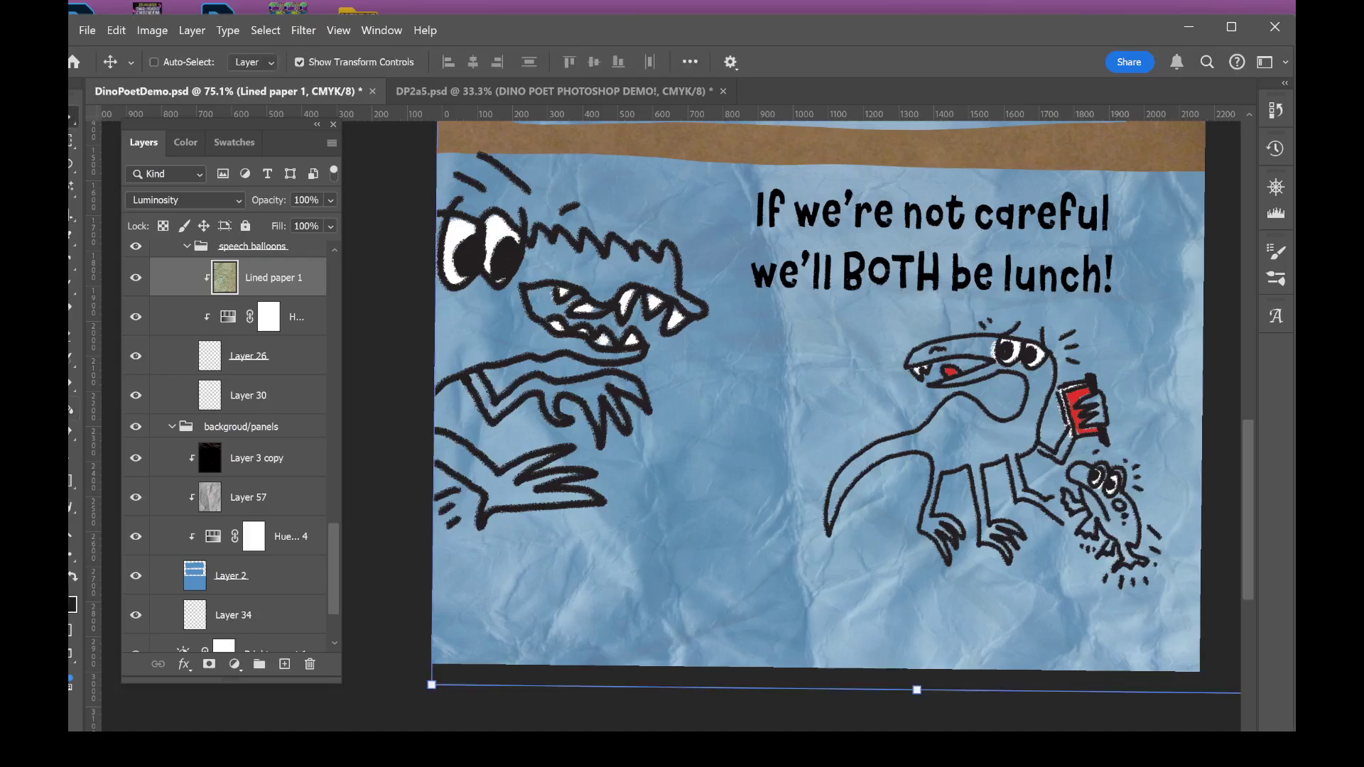
pyautogui.moveTo(875, 558); pyautogui.dragTo(841, 535)
pyautogui.moveTo(677, 373); pyautogui.dragTo(667, 458)
pyautogui.scroll(-3, 665, 605)
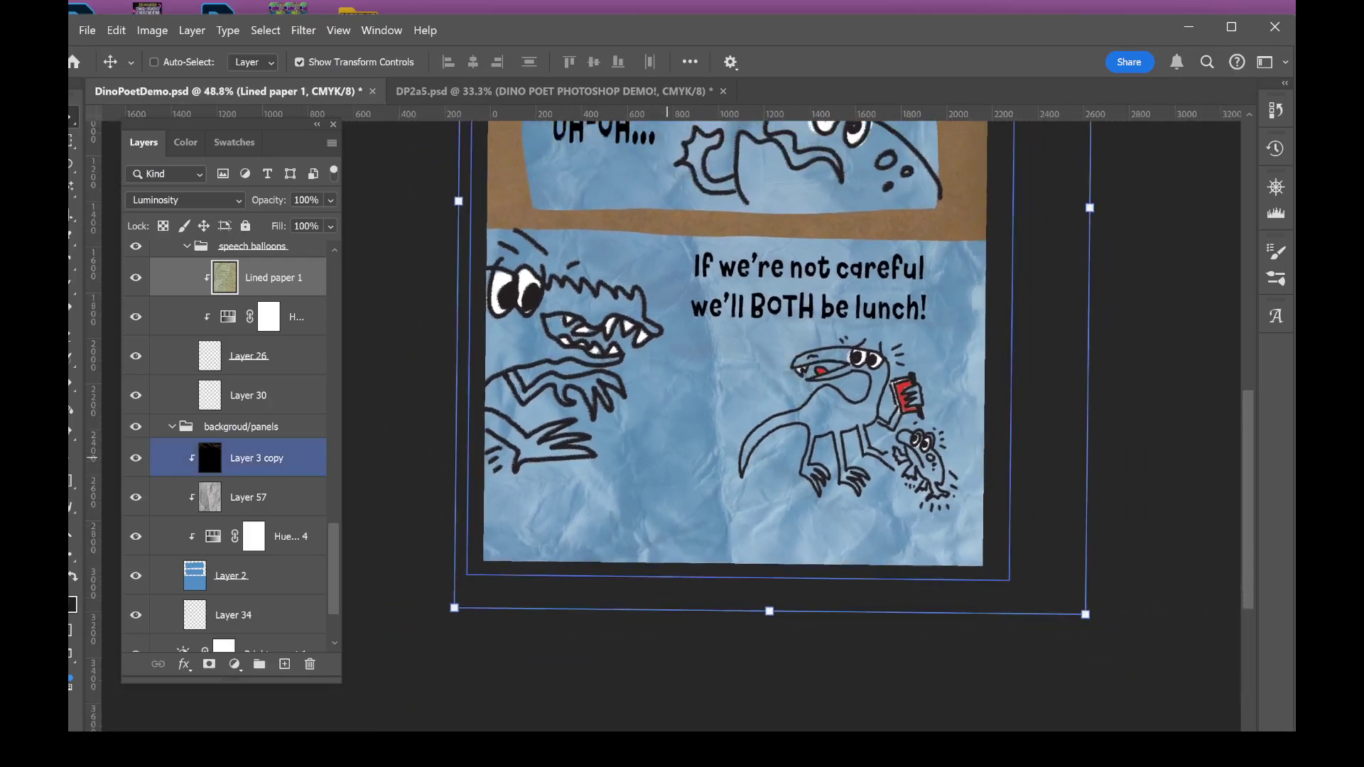
pyautogui.hotkey('ctrl', 'z')
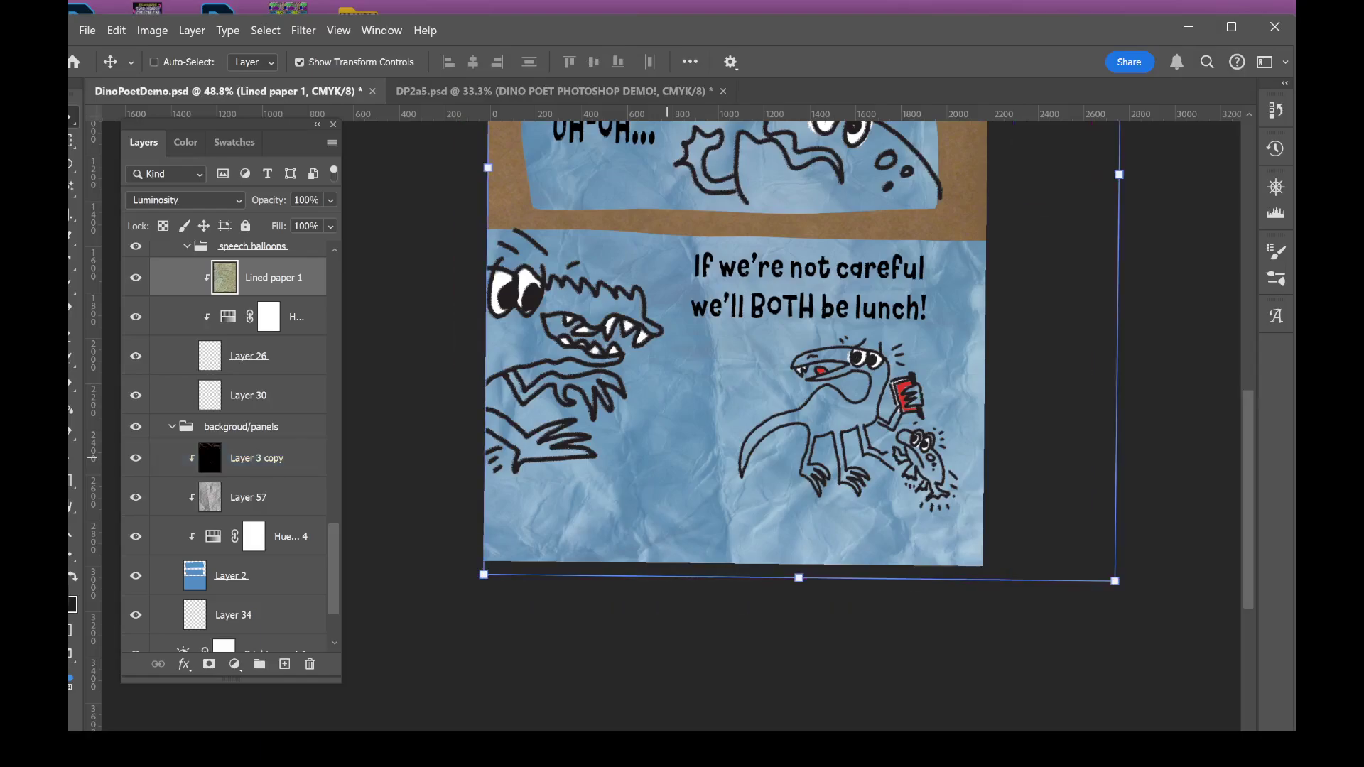
# - Reposition the Layer 57 paper texture over the page, stretch it to about 127% width and 114% height, and rotate it -14.01°
pyautogui.click(295, 492)
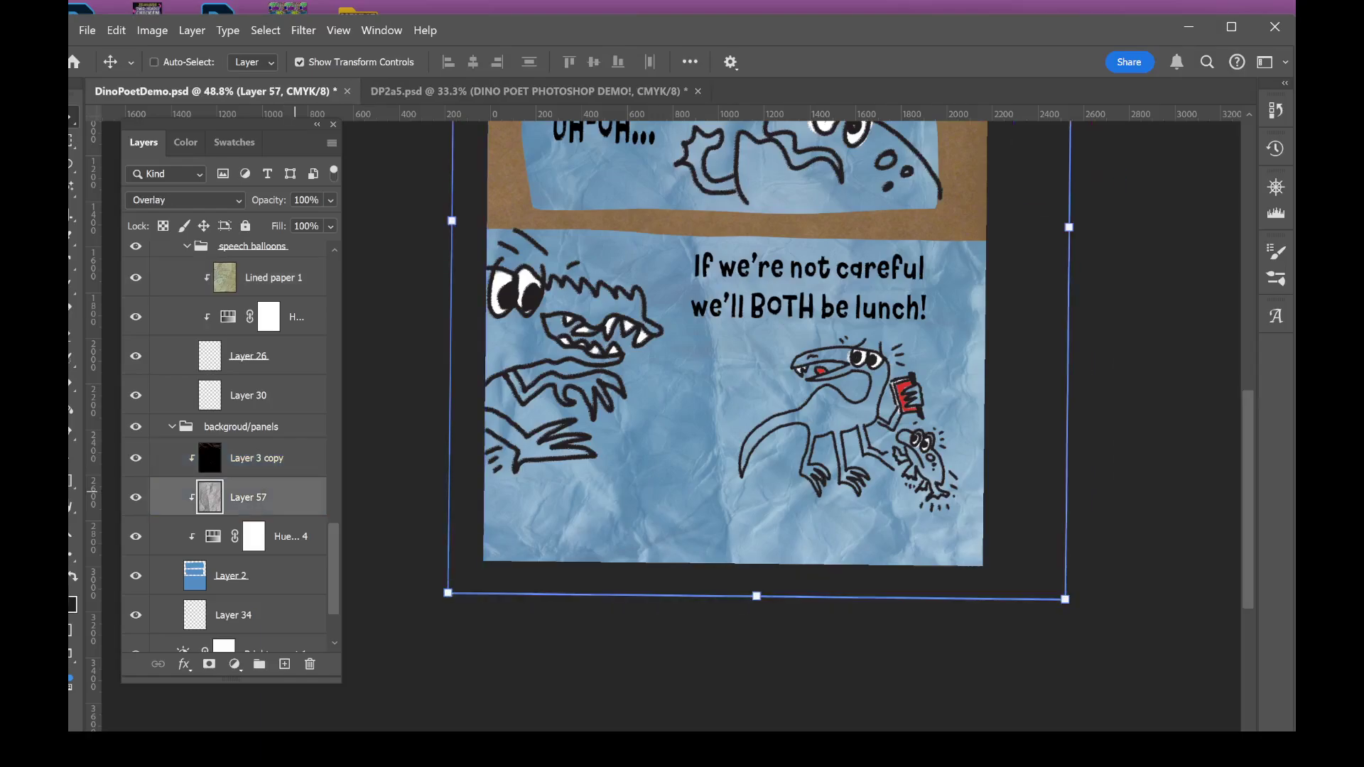
pyautogui.moveTo(802, 481); pyautogui.dragTo(770, 480)
pyautogui.scroll(-5, 715, 493)
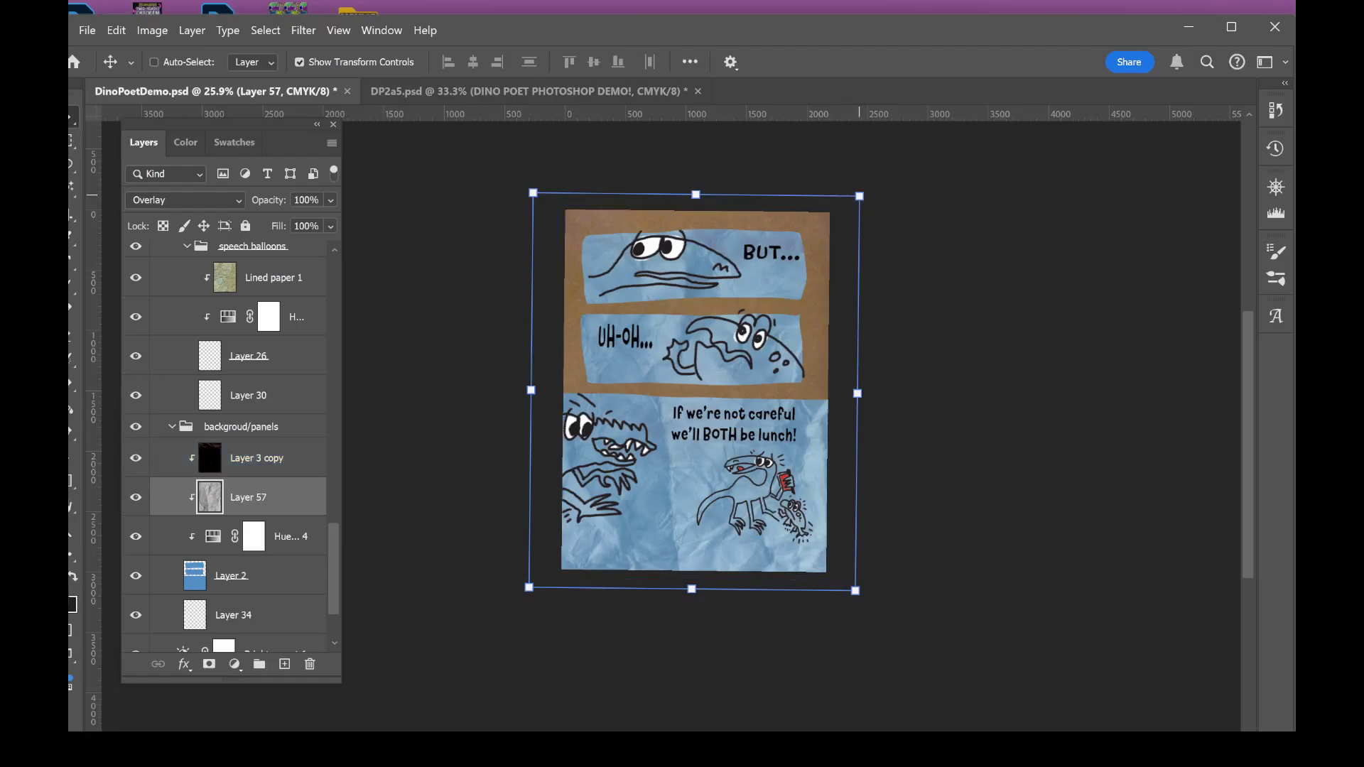
pyautogui.moveTo(859, 196); pyautogui.dragTo(859, 149)
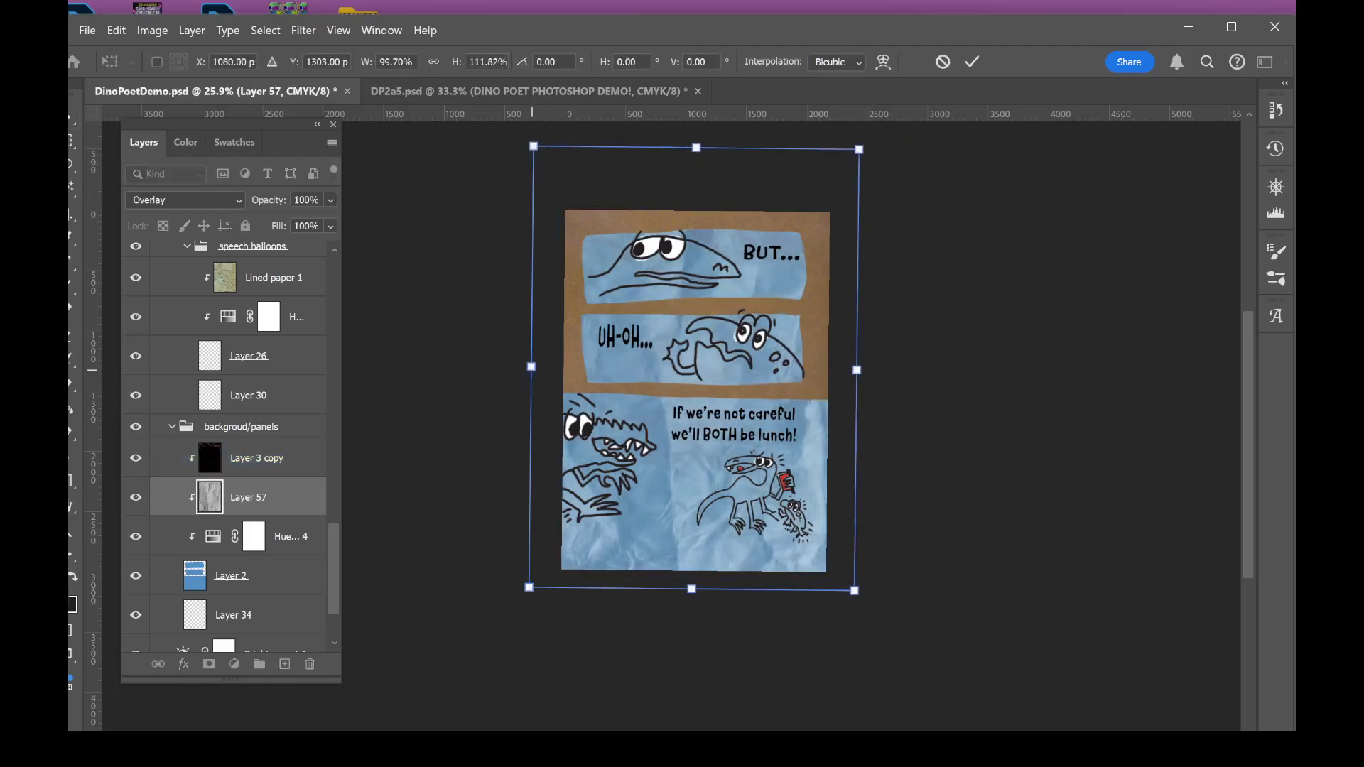
pyautogui.moveTo(531, 367); pyautogui.dragTo(441, 365)
pyautogui.moveTo(761, 410); pyautogui.dragTo(817, 429)
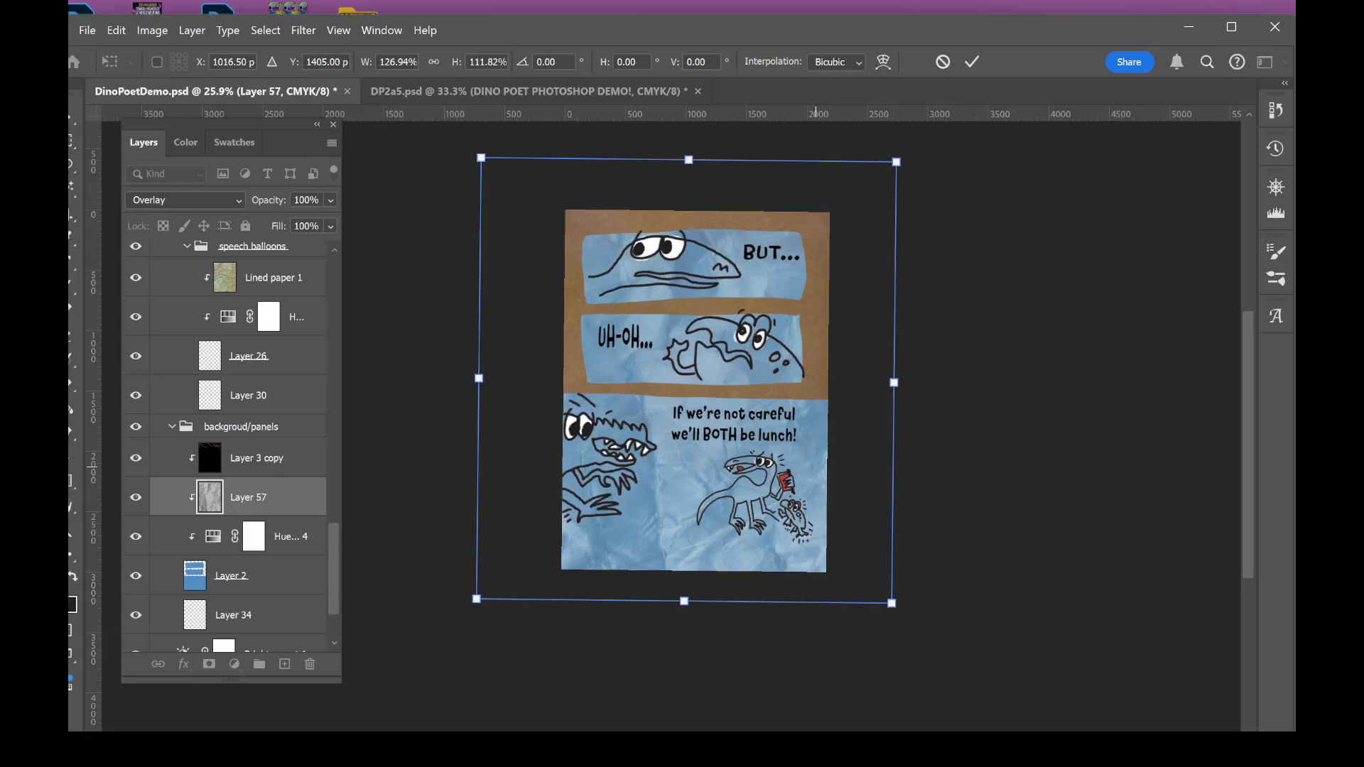
pyautogui.moveTo(922, 619); pyautogui.dragTo(955, 559)
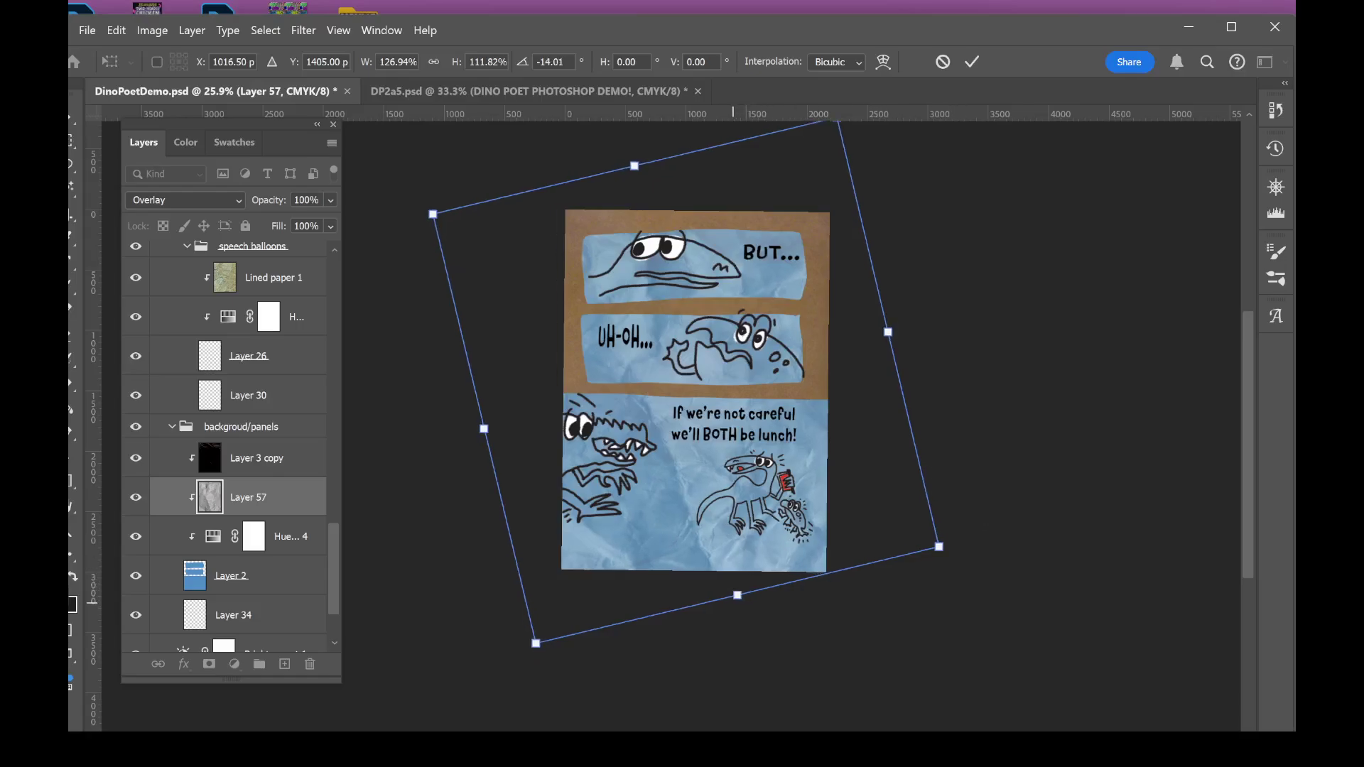
pyautogui.moveTo(737, 595); pyautogui.dragTo(739, 602)
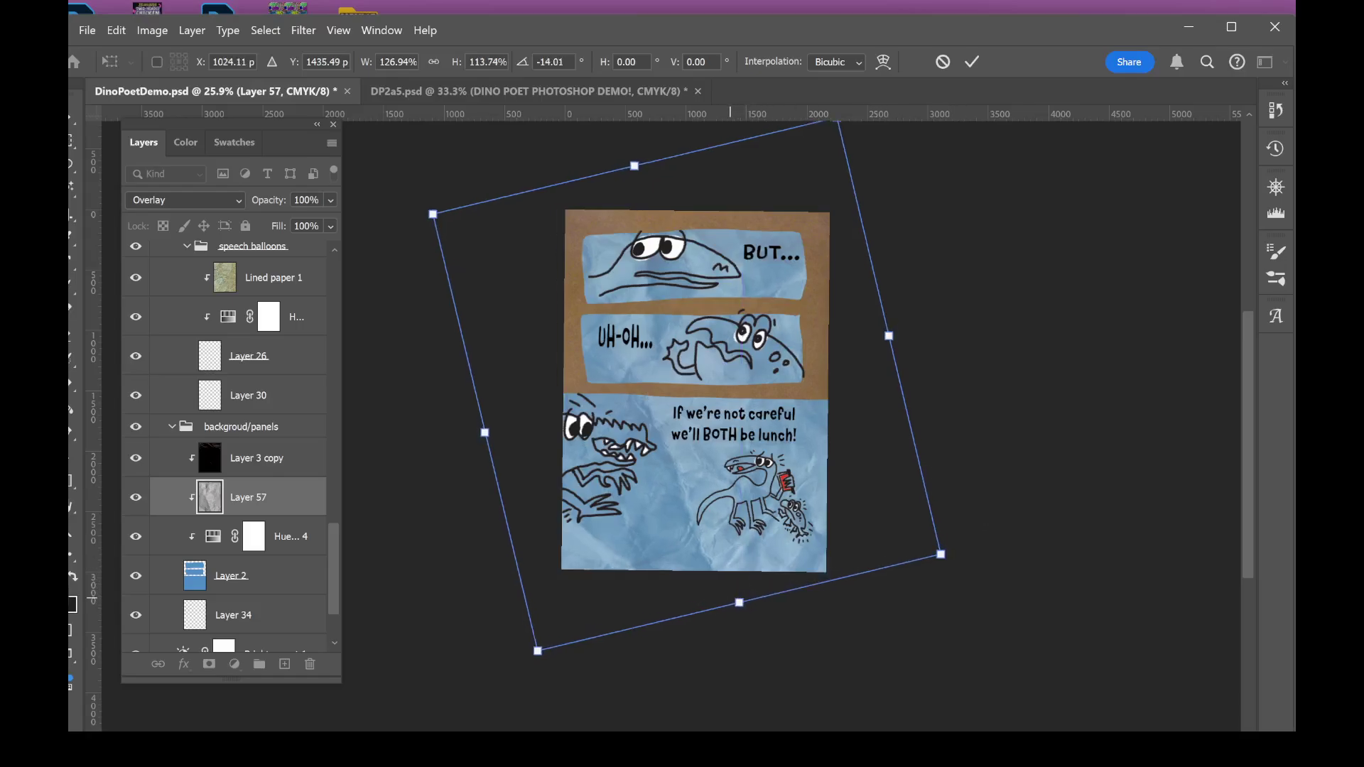
pyautogui.press('Return')
# - On Layer 2, enlarge the brush to 125 and paint rough torn-paper edges around the blue "BUT..." panel
pyautogui.click(256, 458)
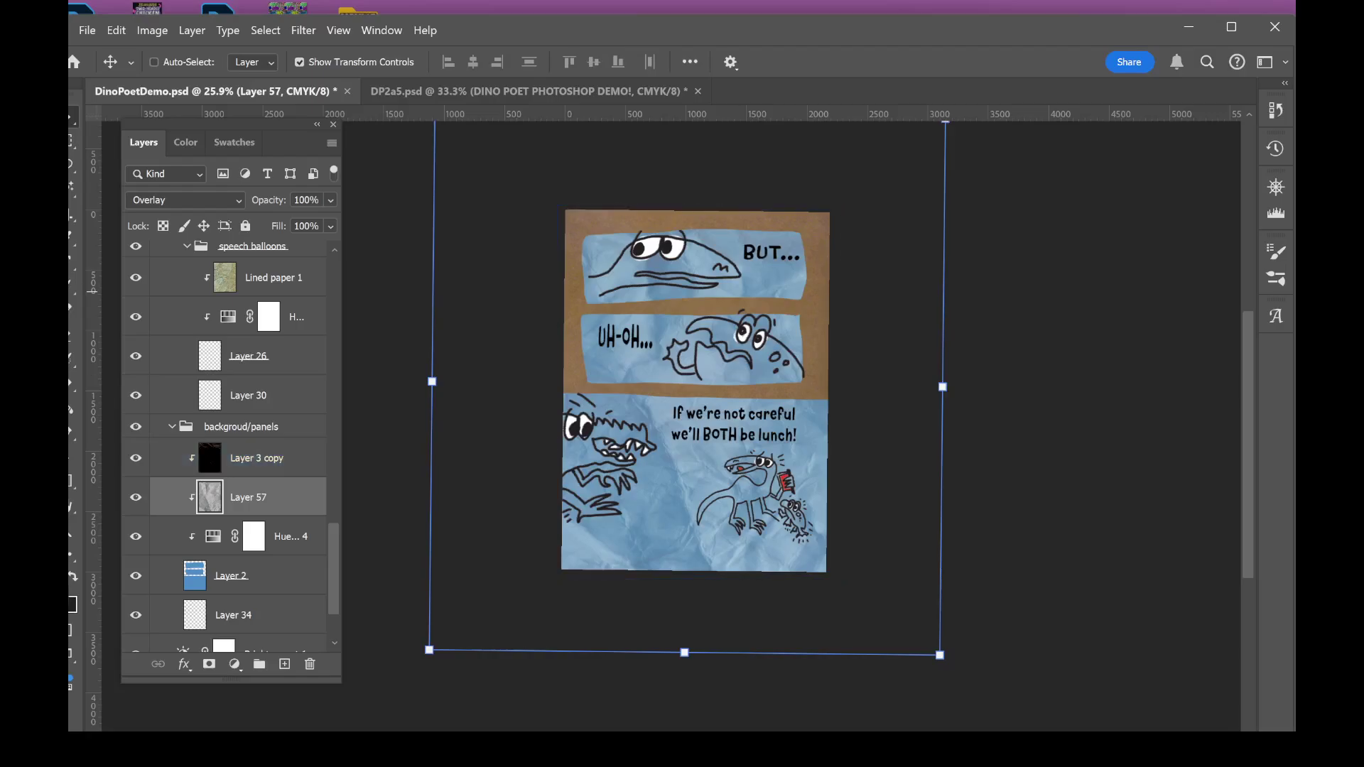
pyautogui.press('b')
pyautogui.scroll(5, 745, 481)
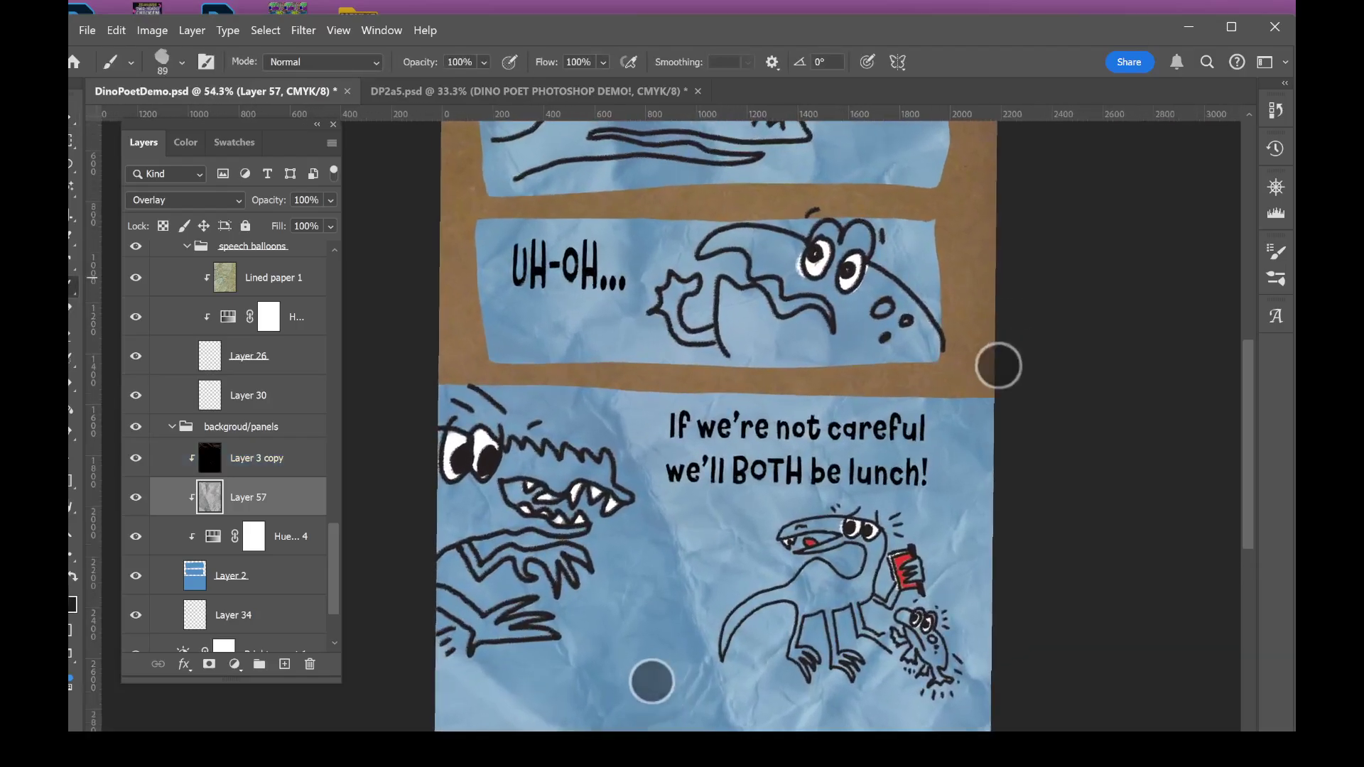
pyautogui.scroll(5, 868, 519)
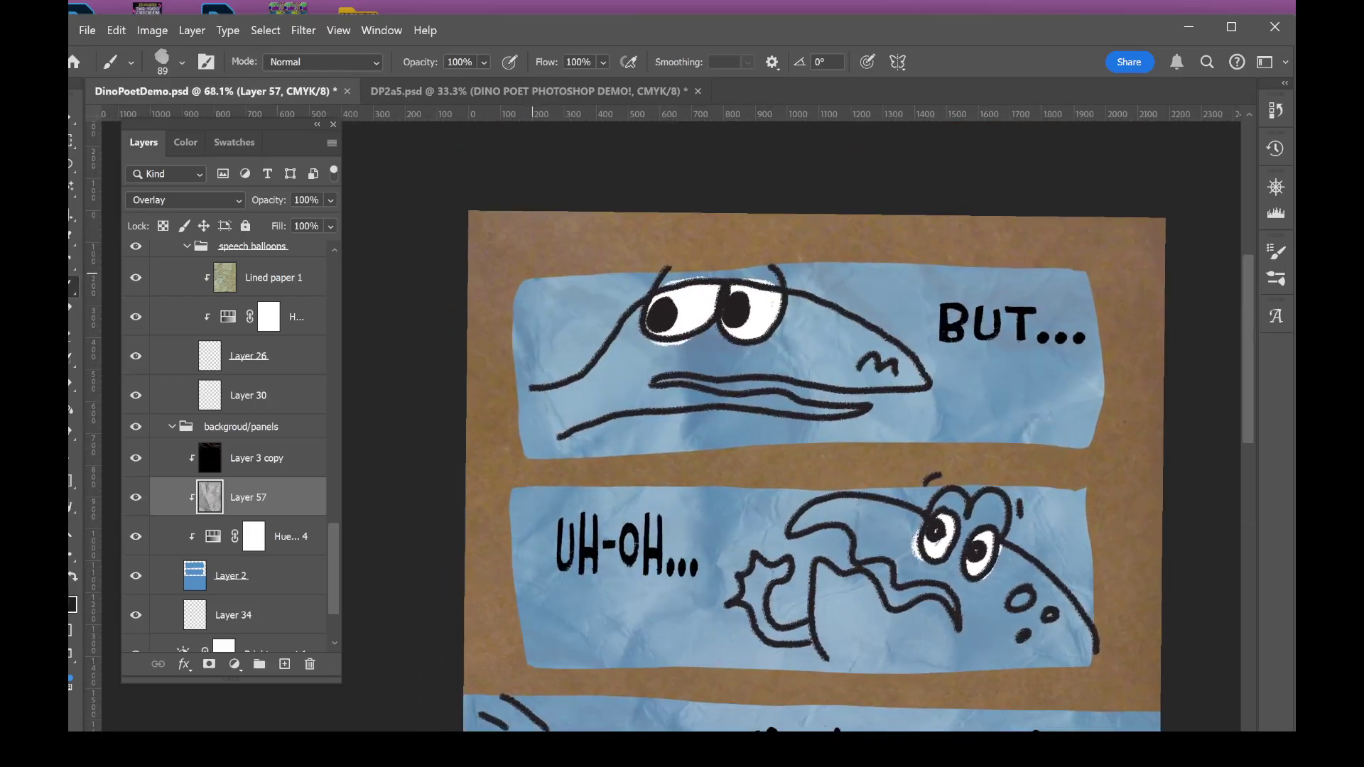
pyautogui.moveTo(537, 279); pyautogui.dragTo(587, 279)
pyautogui.hotkey('ctrl', 'z')
pyautogui.click(262, 576)
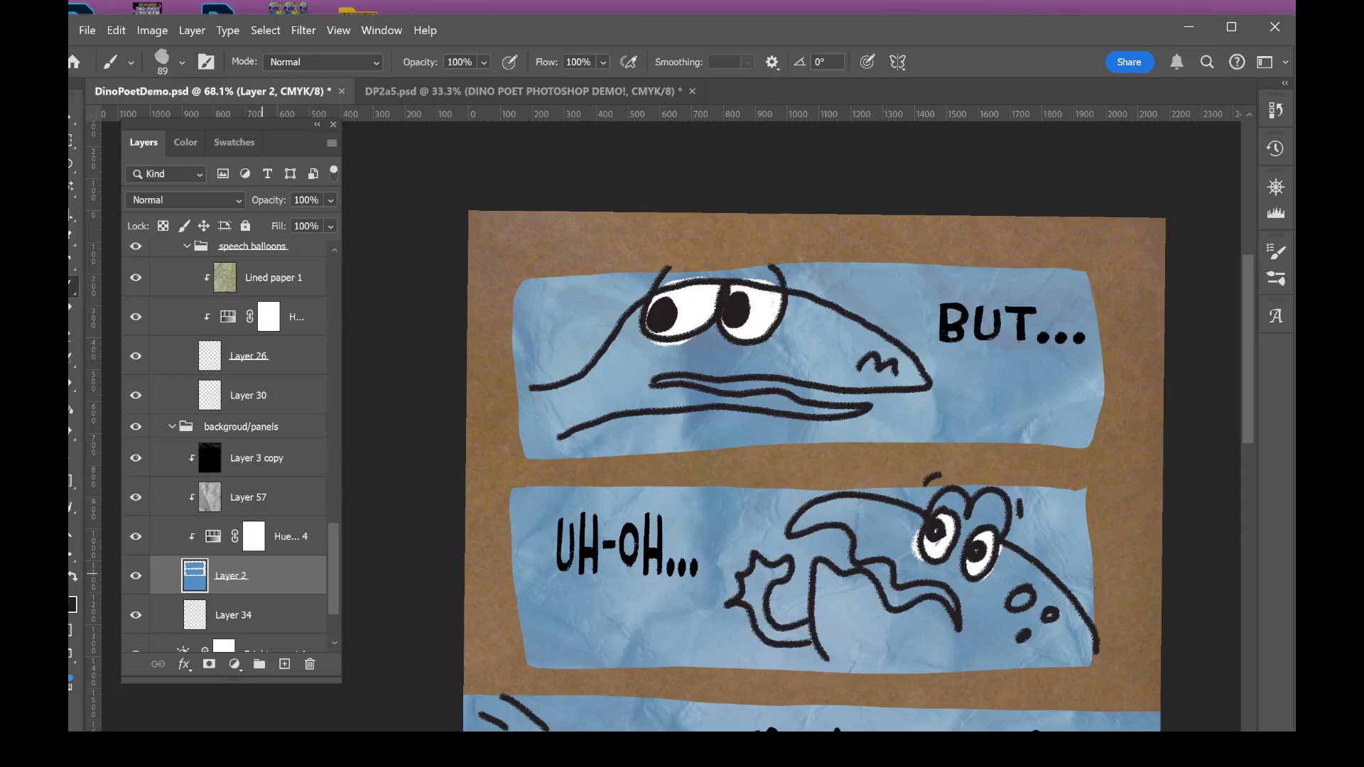
pyautogui.press(']')
pyautogui.press(']')
pyautogui.moveTo(523, 276)
pyautogui.mouseDown()
pyautogui.moveTo(878, 257)
pyautogui.moveTo(1089, 265)
pyautogui.moveTo(1099, 419)
pyautogui.moveTo(1059, 455)
pyautogui.moveTo(593, 465)
pyautogui.moveTo(534, 464)
pyautogui.moveTo(517, 447)
pyautogui.moveTo(524, 266)
pyautogui.moveTo(787, 269)
pyautogui.mouseUp()
pyautogui.moveTo(899, 268); pyautogui.dragTo(1020, 272)
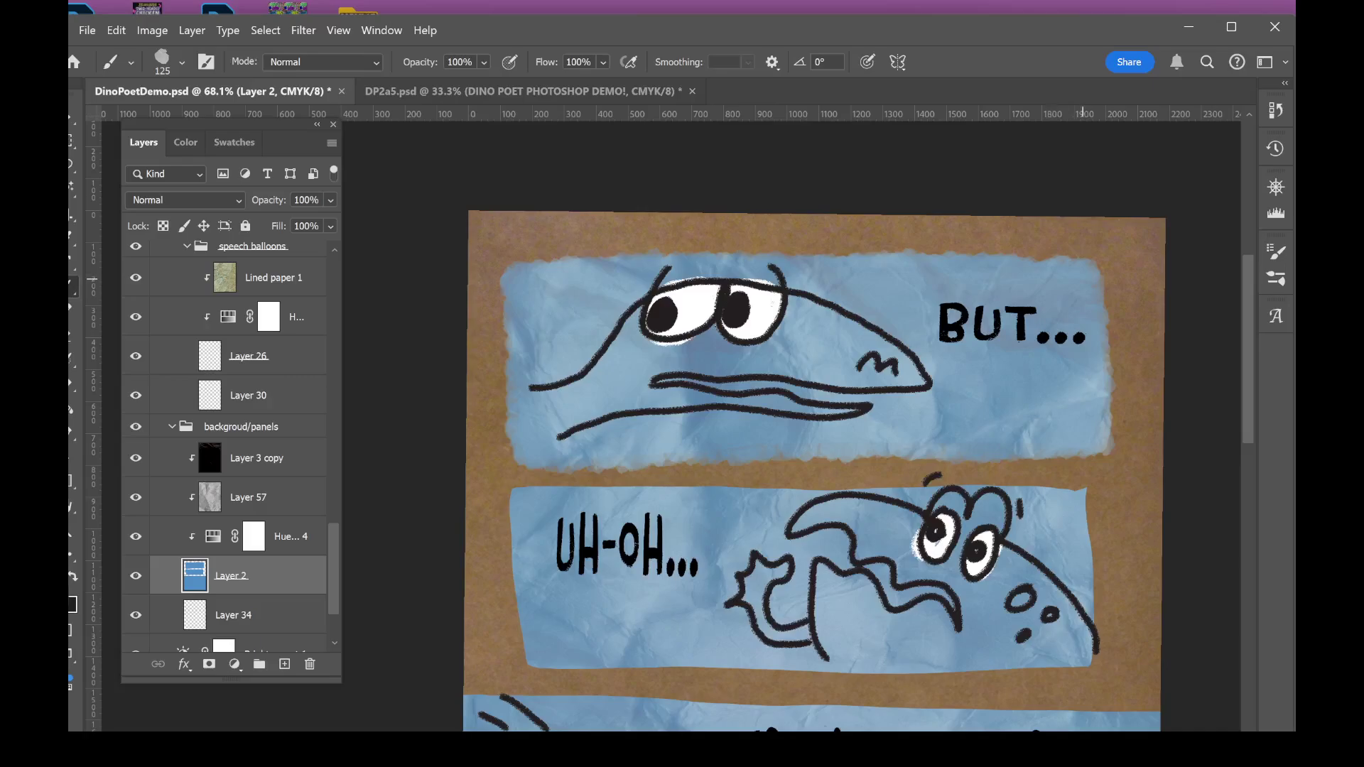
pyautogui.moveTo(1092, 441)
pyautogui.mouseDown()
pyautogui.moveTo(1074, 454)
pyautogui.moveTo(538, 469)
pyautogui.mouseUp()
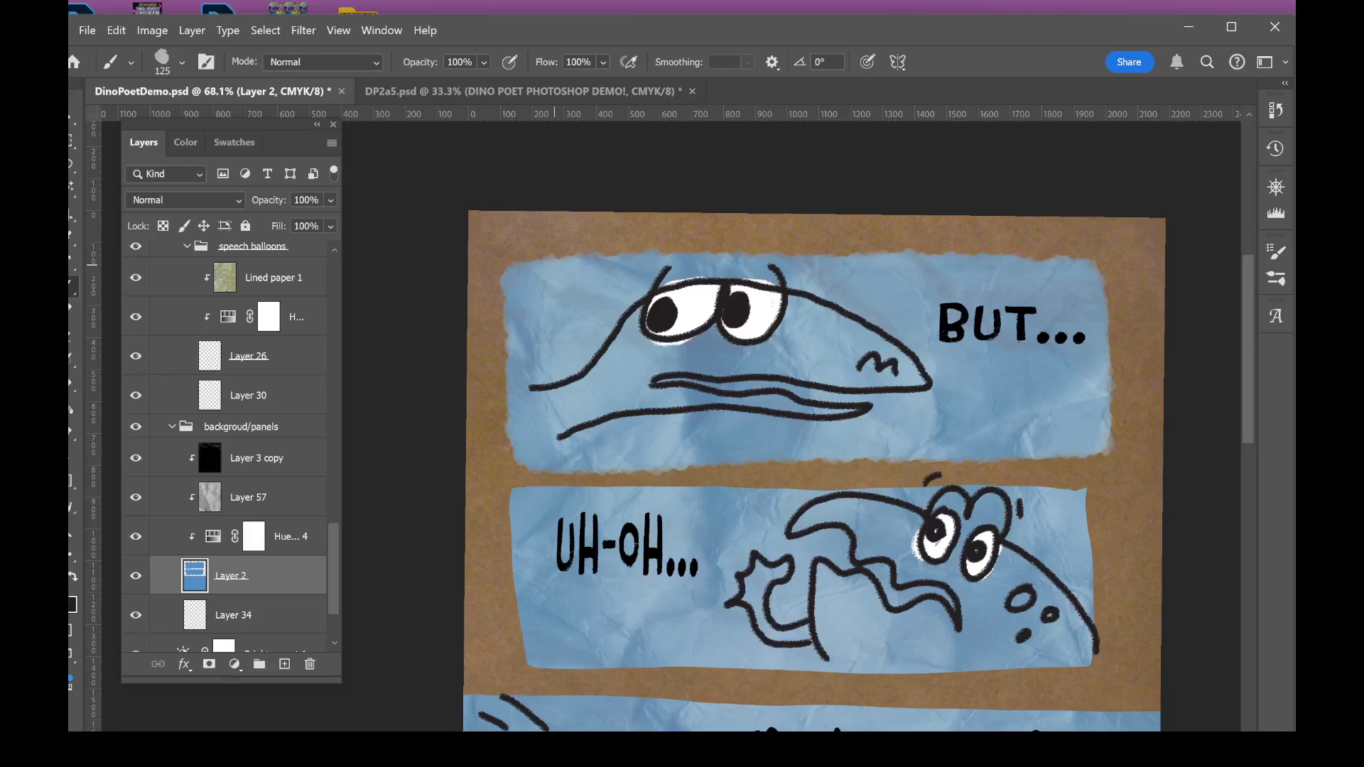
# - Finish the rough torn-paper edge around the blue "BUT..." panel on Layer 2, including its lower border
pyautogui.moveTo(643, 265)
pyautogui.mouseDown()
pyautogui.moveTo(533, 264)
pyautogui.moveTo(520, 278)
pyautogui.mouseUp()
pyautogui.scroll(2, 875, 513)
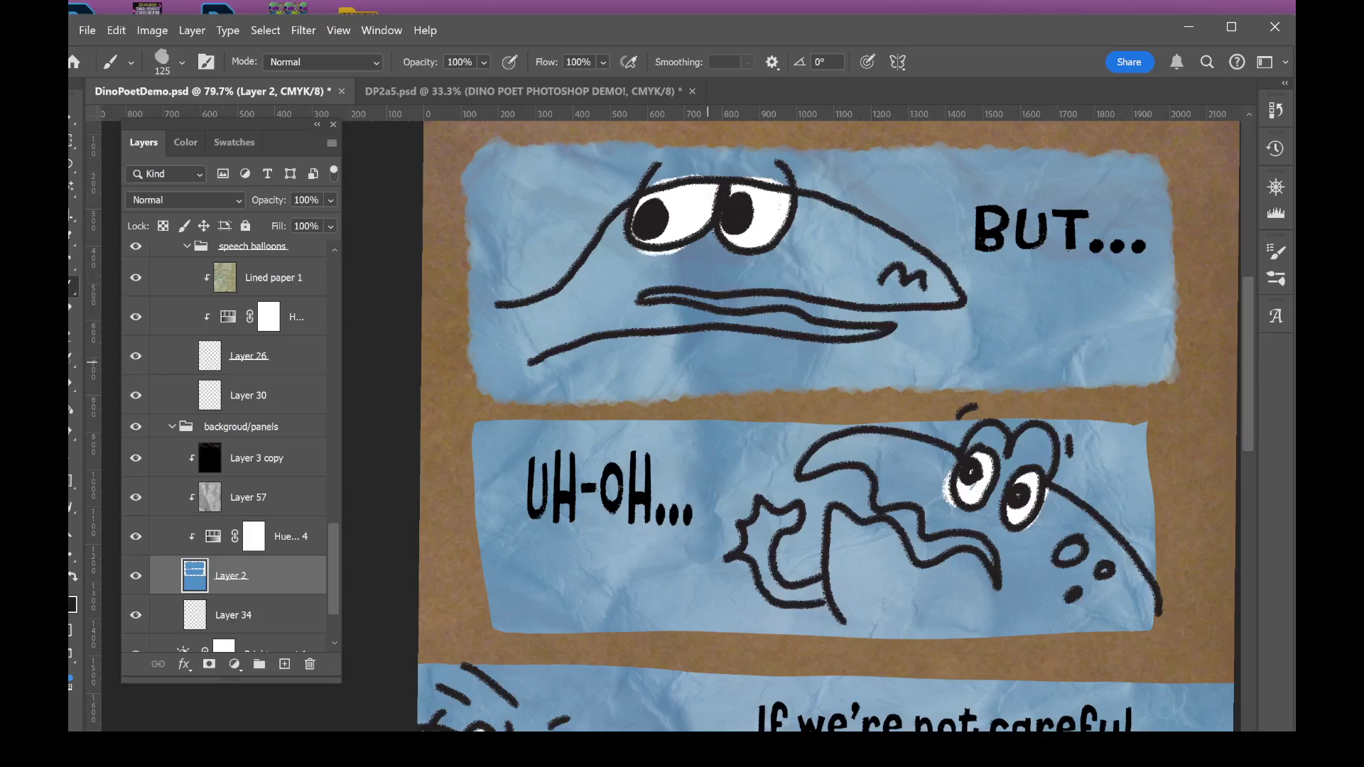
pyautogui.moveTo(618, 384); pyautogui.dragTo(1105, 366)
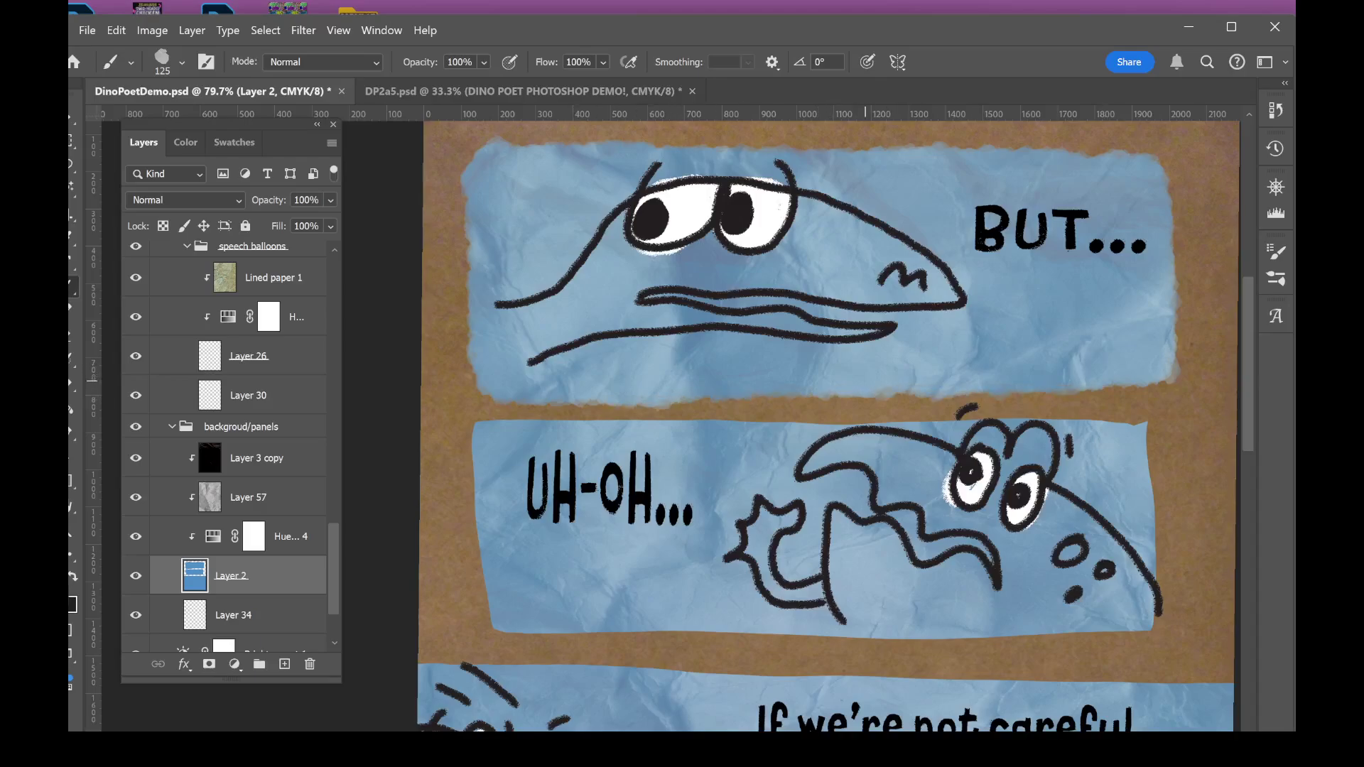
# - Paint rough torn-paper edges all around the blue "UH-OH..." panel on Layer 2
pyautogui.moveTo(488, 437); pyautogui.dragTo(501, 434)
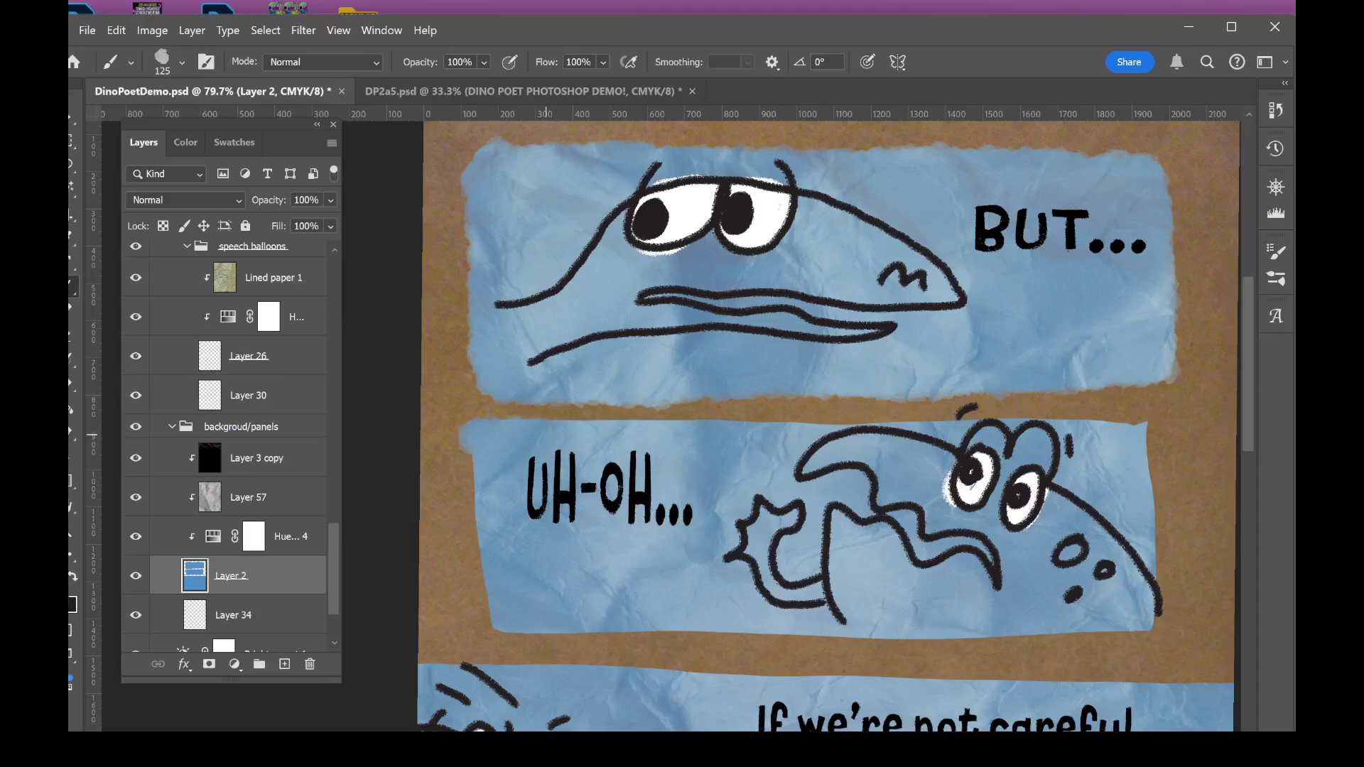
pyautogui.moveTo(636, 433)
pyautogui.mouseDown()
pyautogui.moveTo(498, 433)
pyautogui.moveTo(1144, 426)
pyautogui.moveTo(1169, 625)
pyautogui.moveTo(881, 643)
pyautogui.moveTo(534, 640)
pyautogui.moveTo(482, 617)
pyautogui.moveTo(478, 451)
pyautogui.mouseUp()
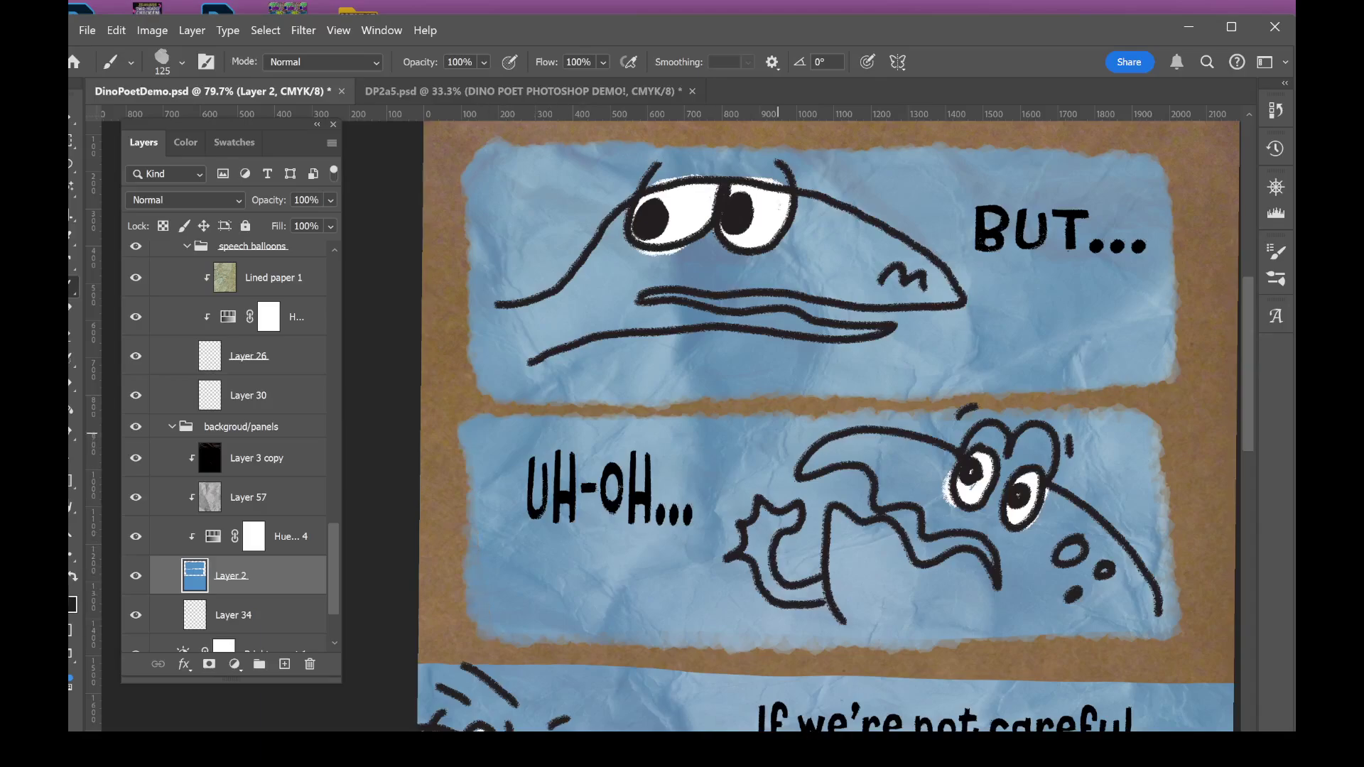
pyautogui.moveTo(779, 433); pyautogui.dragTo(865, 426)
pyautogui.moveTo(1028, 426)
pyautogui.mouseDown()
pyautogui.moveTo(1095, 424)
pyautogui.moveTo(1169, 498)
pyautogui.moveTo(1173, 579)
pyautogui.moveTo(1168, 418)
pyautogui.mouseUp()
pyautogui.moveTo(1142, 637)
pyautogui.mouseDown()
pyautogui.moveTo(883, 648)
pyautogui.moveTo(527, 630)
pyautogui.moveTo(491, 552)
pyautogui.moveTo(491, 475)
pyautogui.moveTo(492, 506)
pyautogui.moveTo(583, 639)
pyautogui.mouseUp()
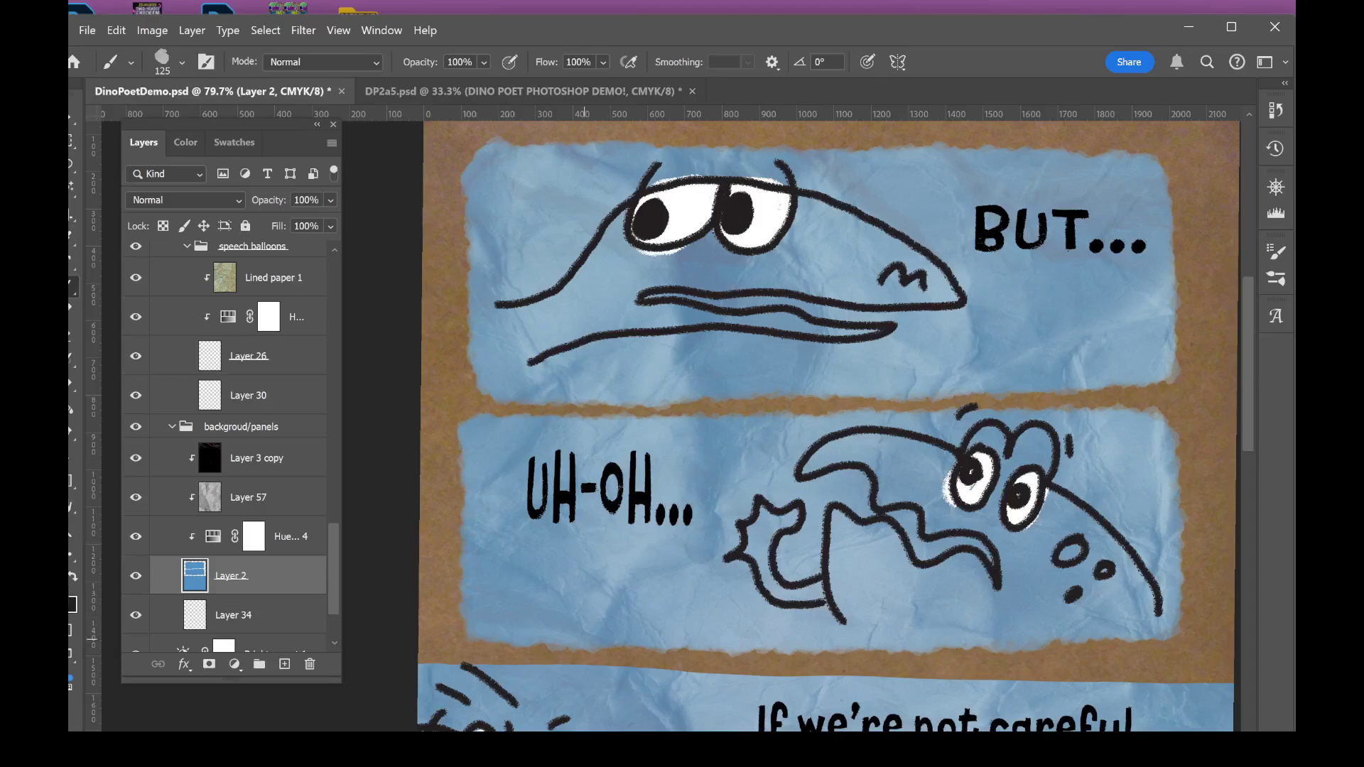
pyautogui.moveTo(486, 624); pyautogui.dragTo(601, 632)
# - Trim back the upper edge of the full-width bottom panel across the page to widen the brown gap below the "UH-OH..." panel
pyautogui.scroll(-3, 875, 473)
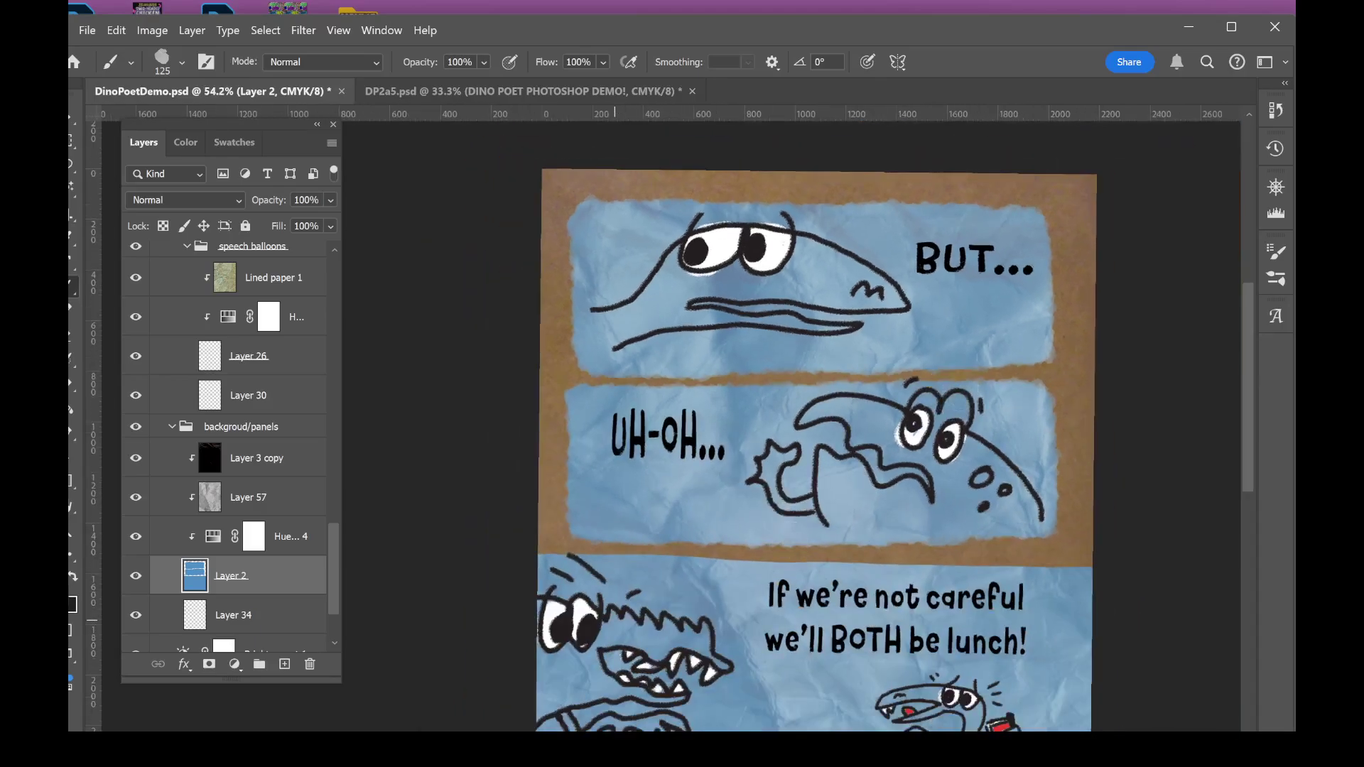
pyautogui.scroll(4, 912, 492)
pyautogui.scroll(-1, 921, 468)
pyautogui.moveTo(482, 359)
pyautogui.mouseDown()
pyautogui.moveTo(767, 366)
pyautogui.moveTo(675, 369)
pyautogui.mouseUp()
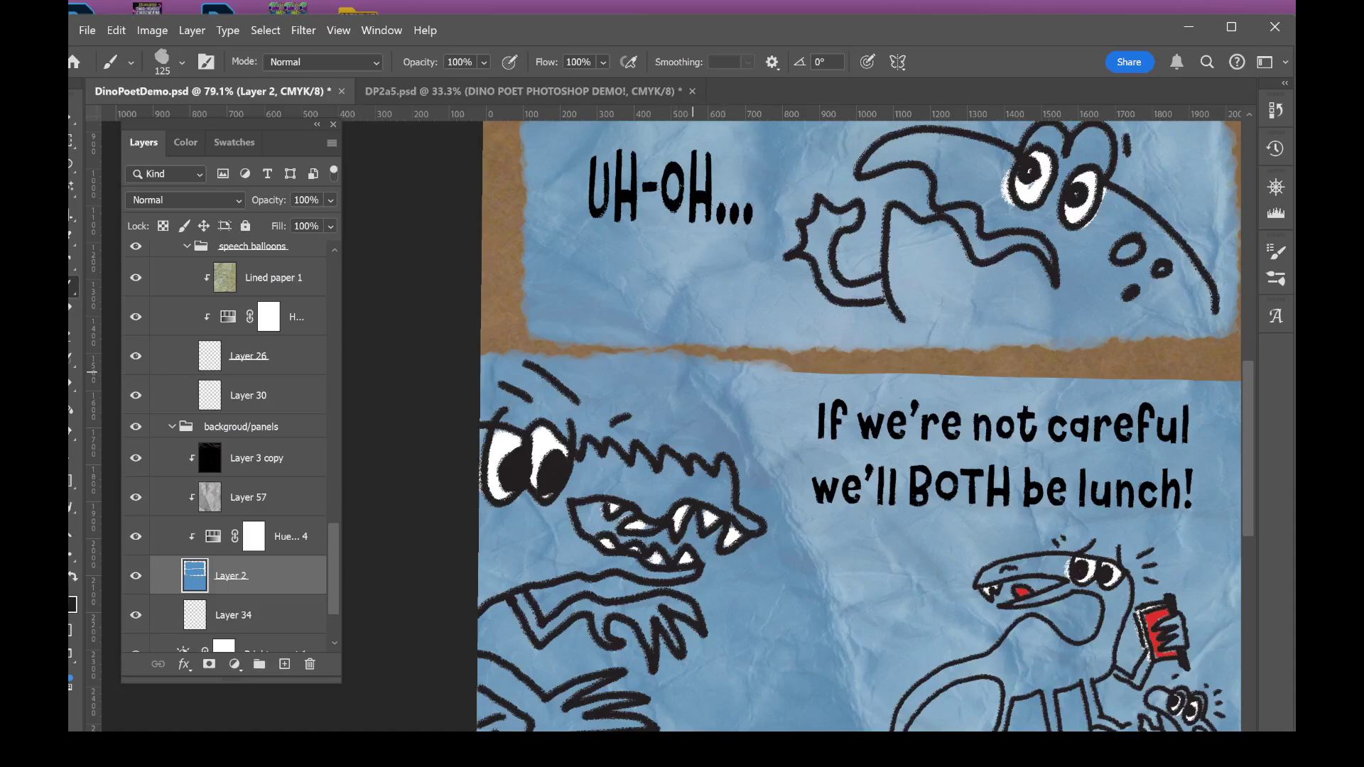
pyautogui.hotkey('ctrl', 'z')
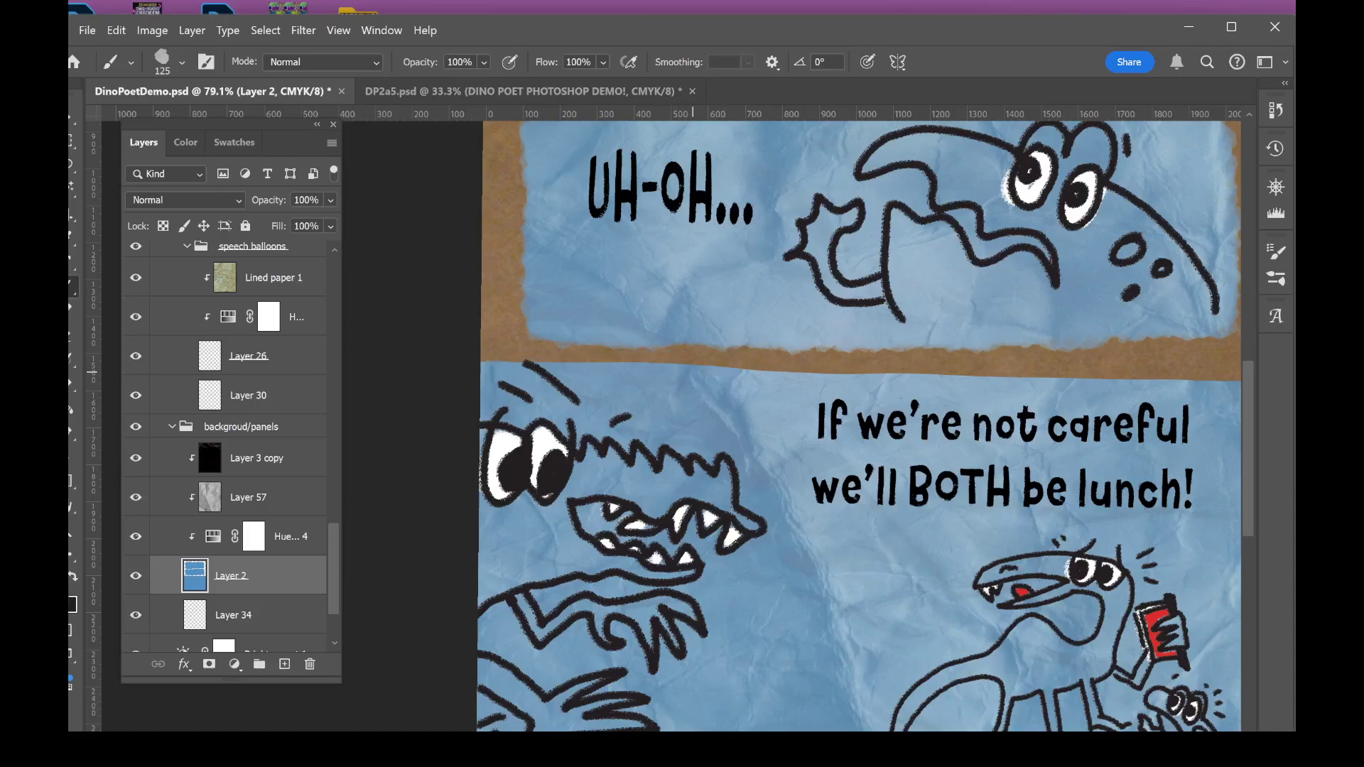
pyautogui.moveTo(483, 370); pyautogui.dragTo(1240, 387)
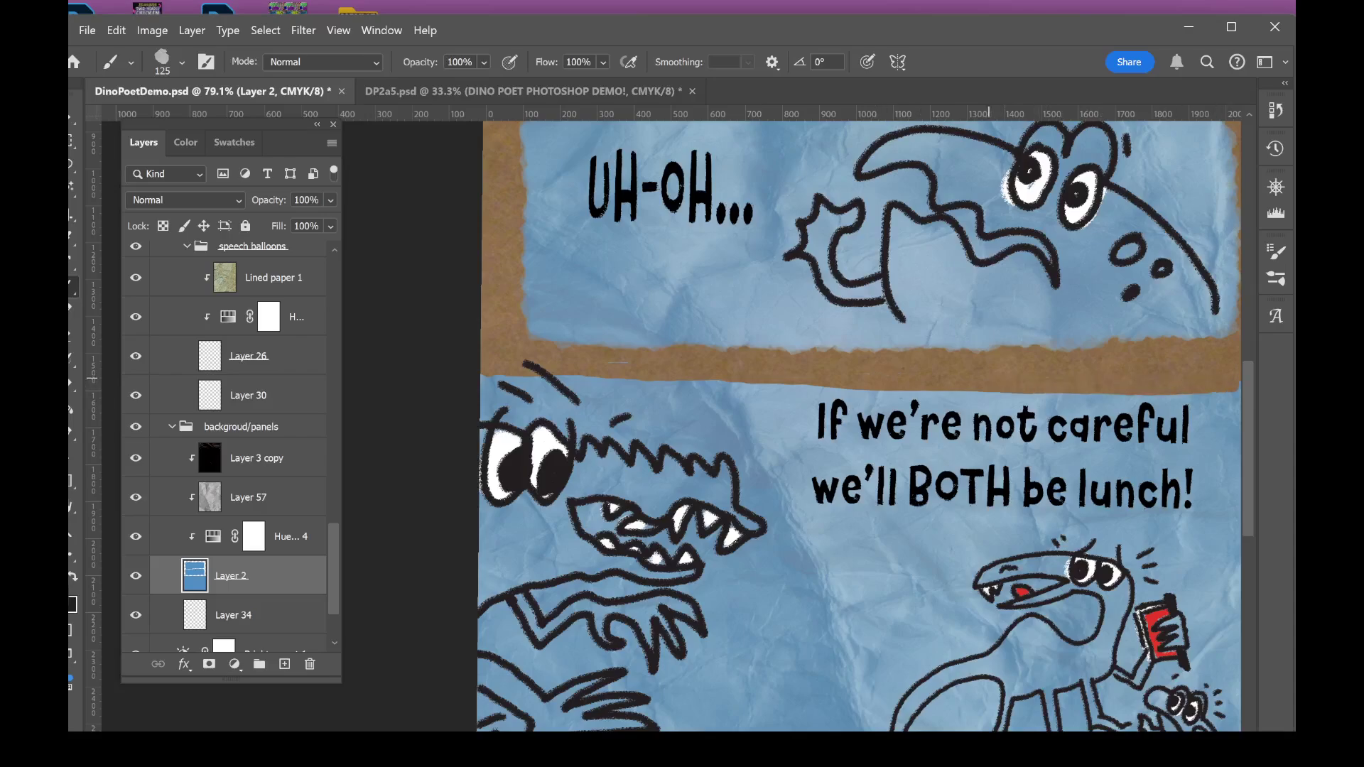
pyautogui.hscroll(2, 632, 500)
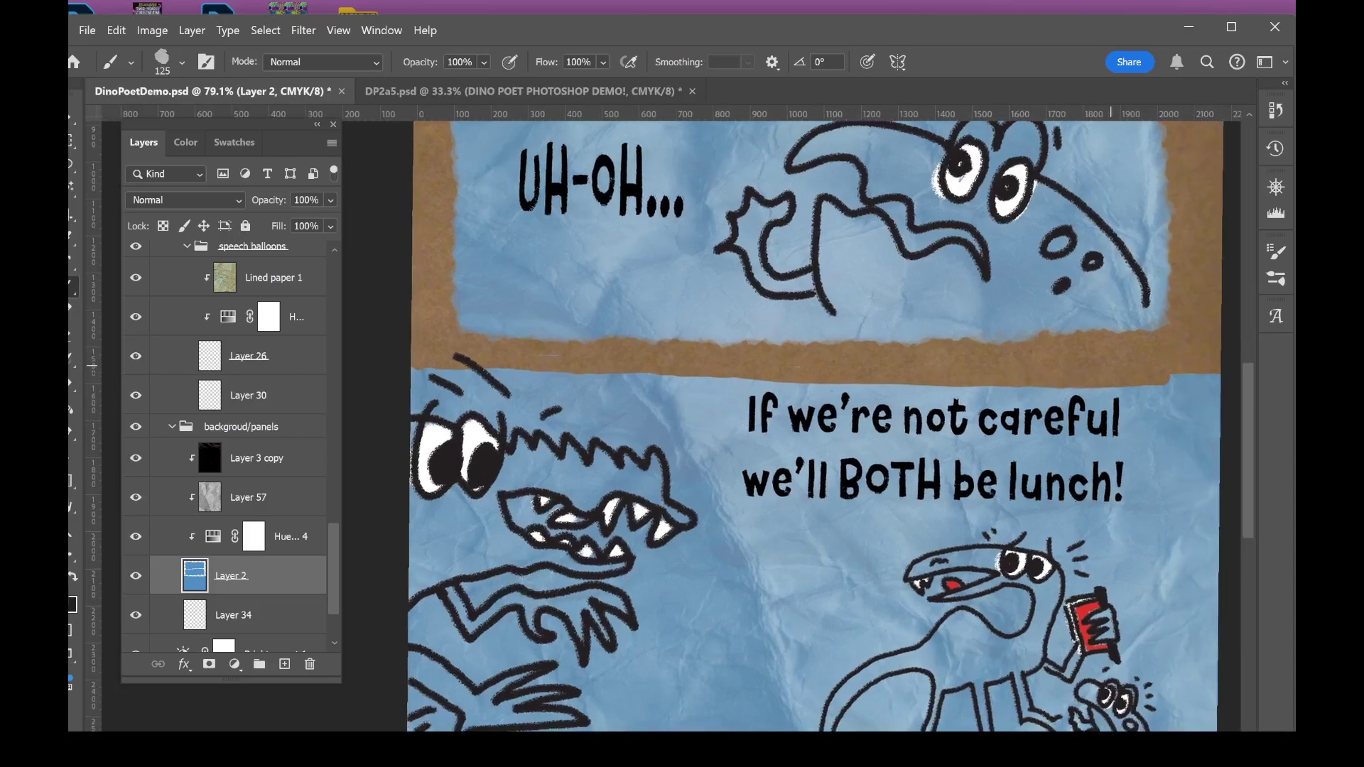
pyautogui.scroll(-2, 417, 413)
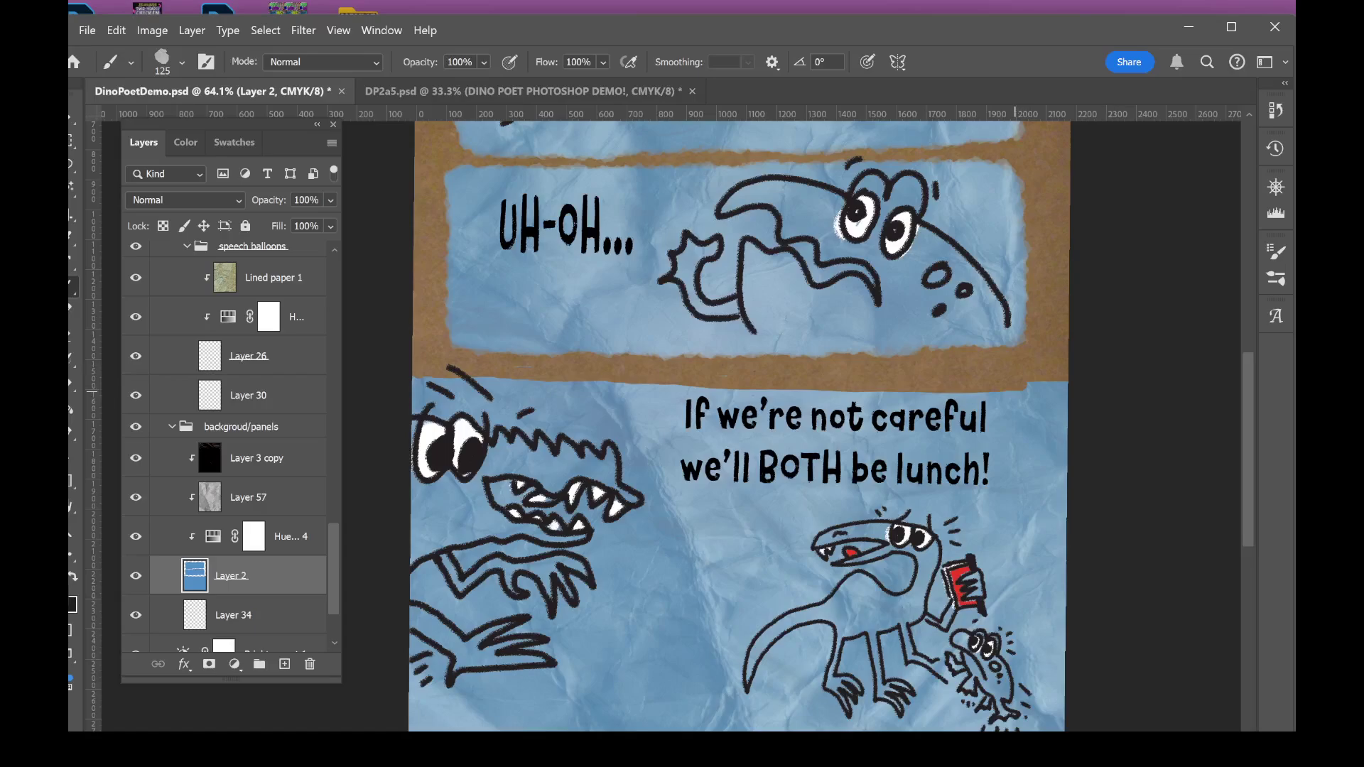
pyautogui.moveTo(1018, 385); pyautogui.dragTo(1058, 383)
# - Roughen the bottom panel's upper edge into a torn-paper line across the full page width
pyautogui.moveTo(421, 387)
pyautogui.mouseDown()
pyautogui.moveTo(1058, 400)
pyautogui.moveTo(733, 390)
pyautogui.mouseUp()
pyautogui.moveTo(638, 393); pyautogui.dragTo(421, 388)
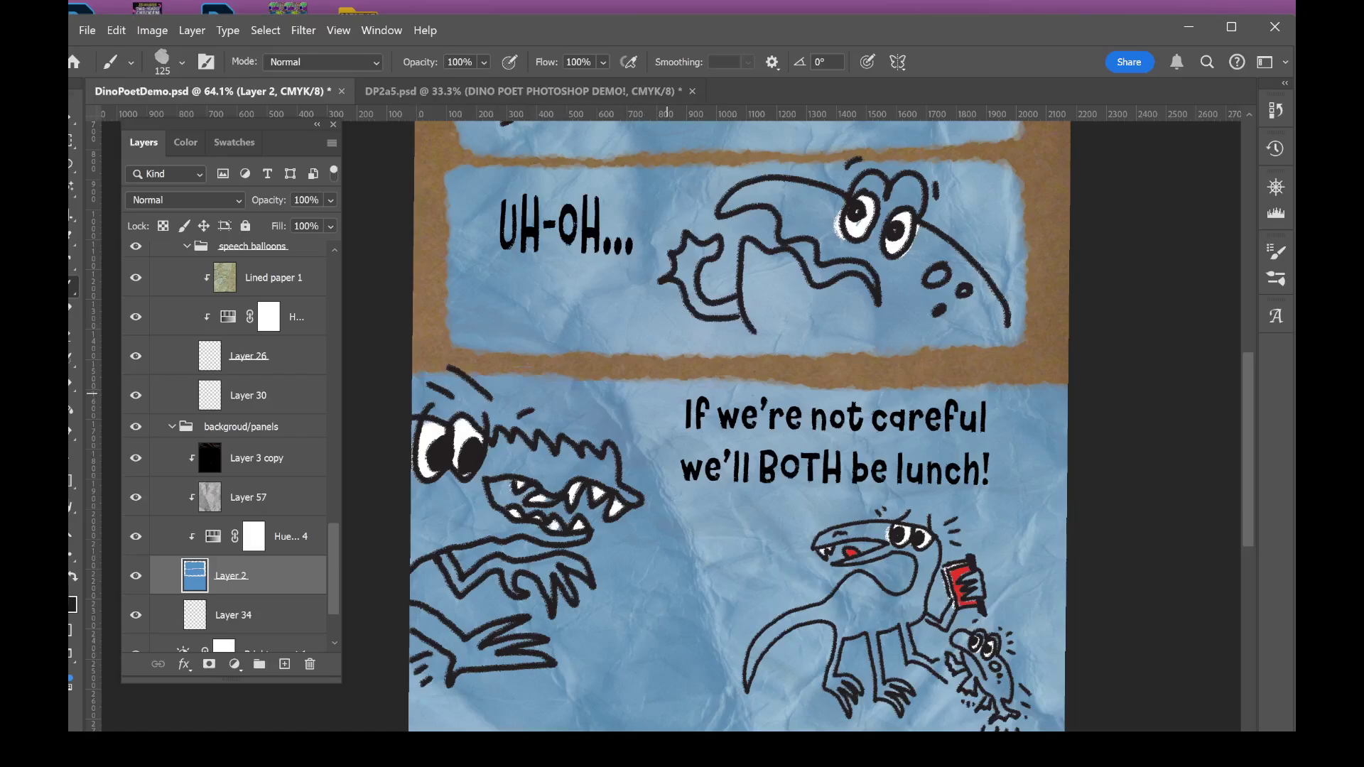
pyautogui.moveTo(666, 393); pyautogui.dragTo(957, 401)
pyautogui.moveTo(764, 393); pyautogui.dragTo(1037, 393)
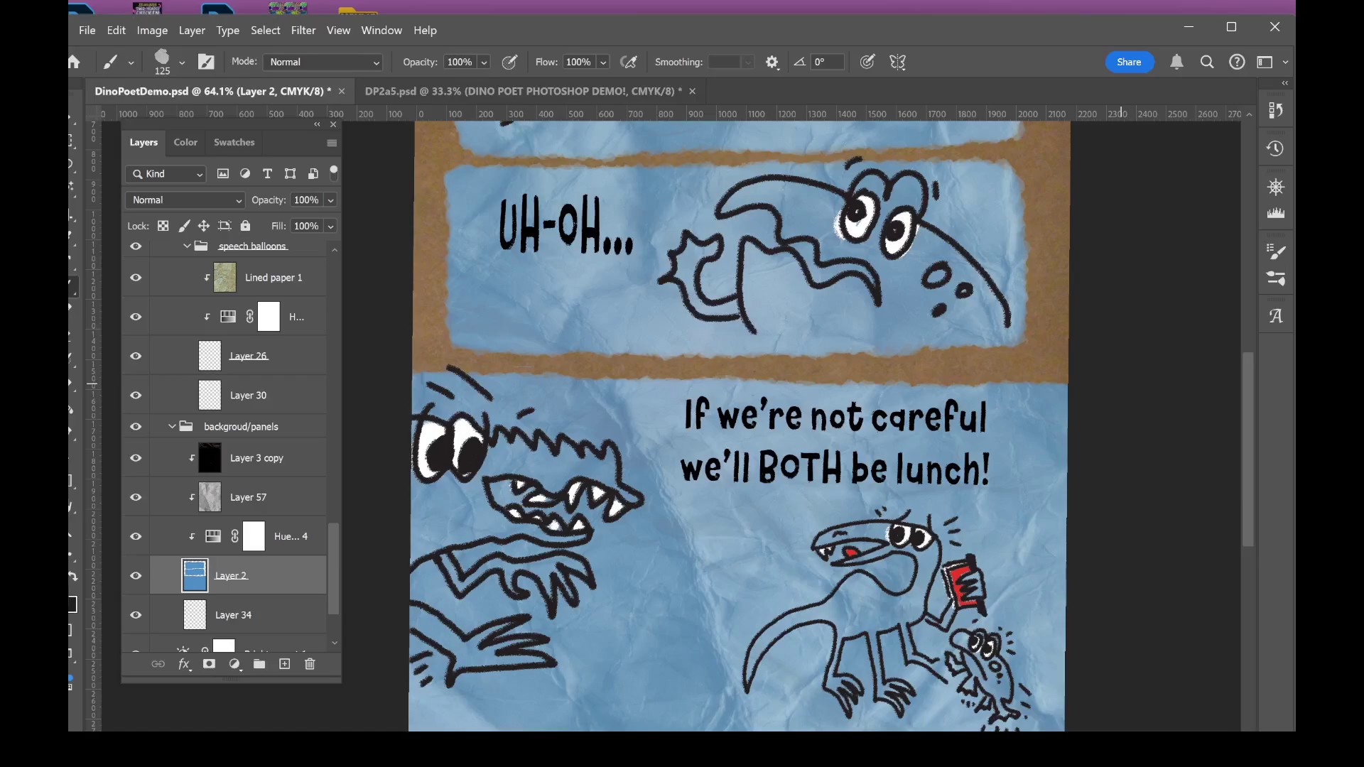
# - Make the dino shape layer in the DINO group active and choose the dino swatch as the paint colour
pyautogui.scroll(-4, 824, 501)
pyautogui.scroll(8, 838, 500)
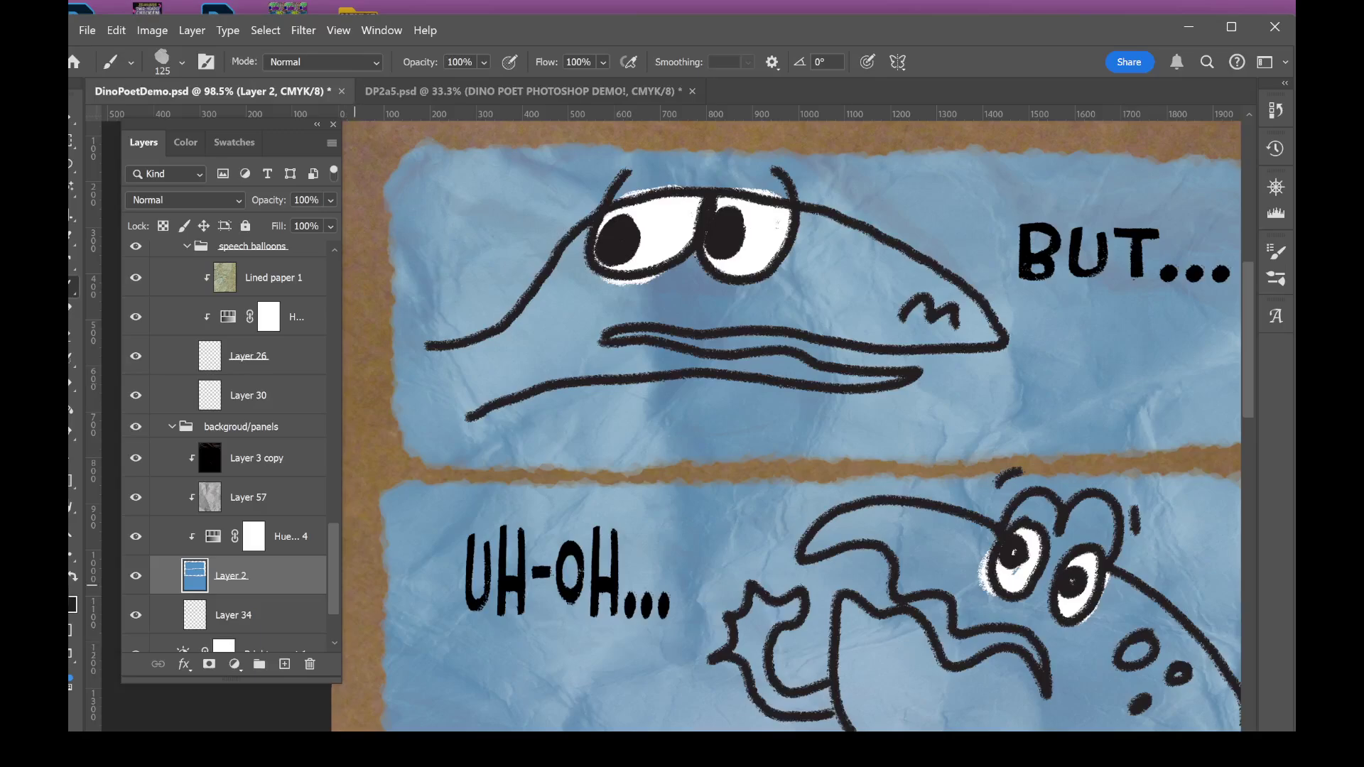
pyautogui.scroll(10, 224, 447)
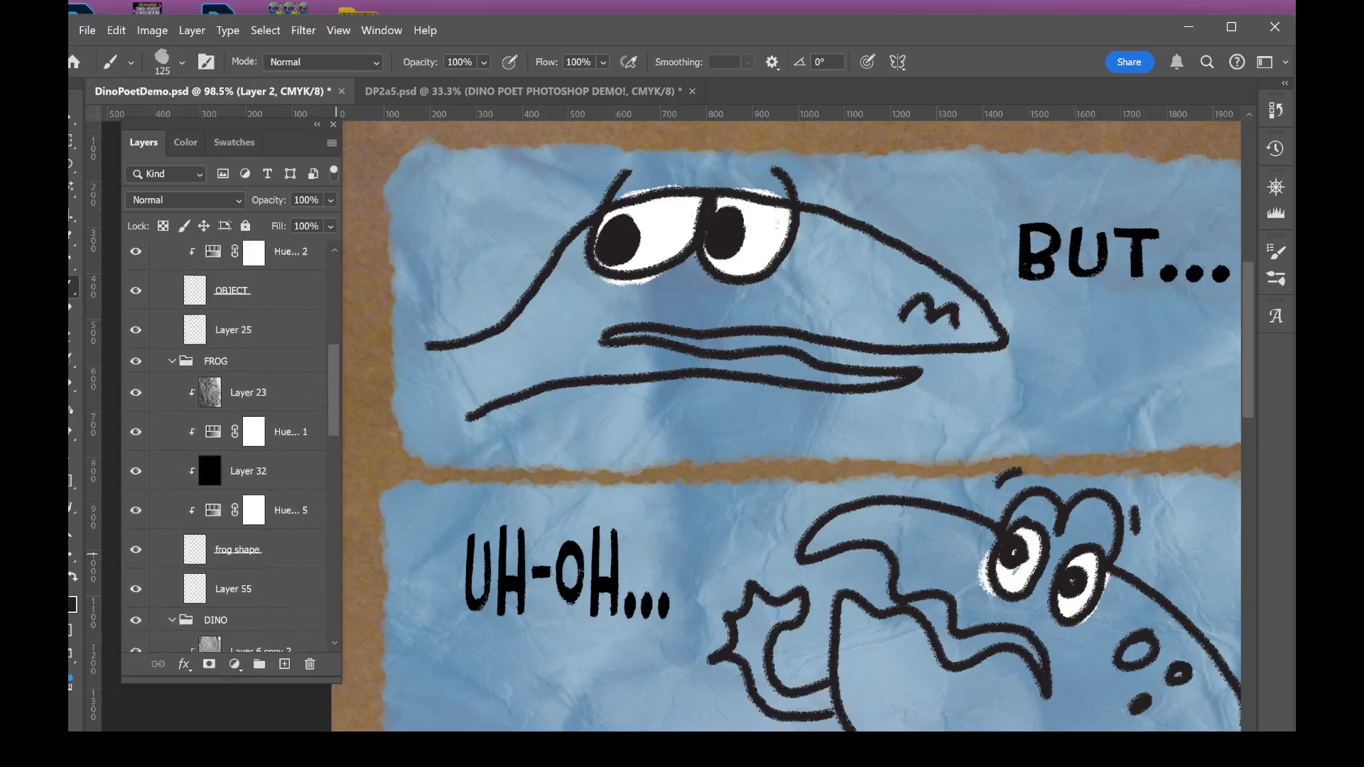
pyautogui.scroll(3, 223, 448)
pyautogui.scroll(-6, 224, 447)
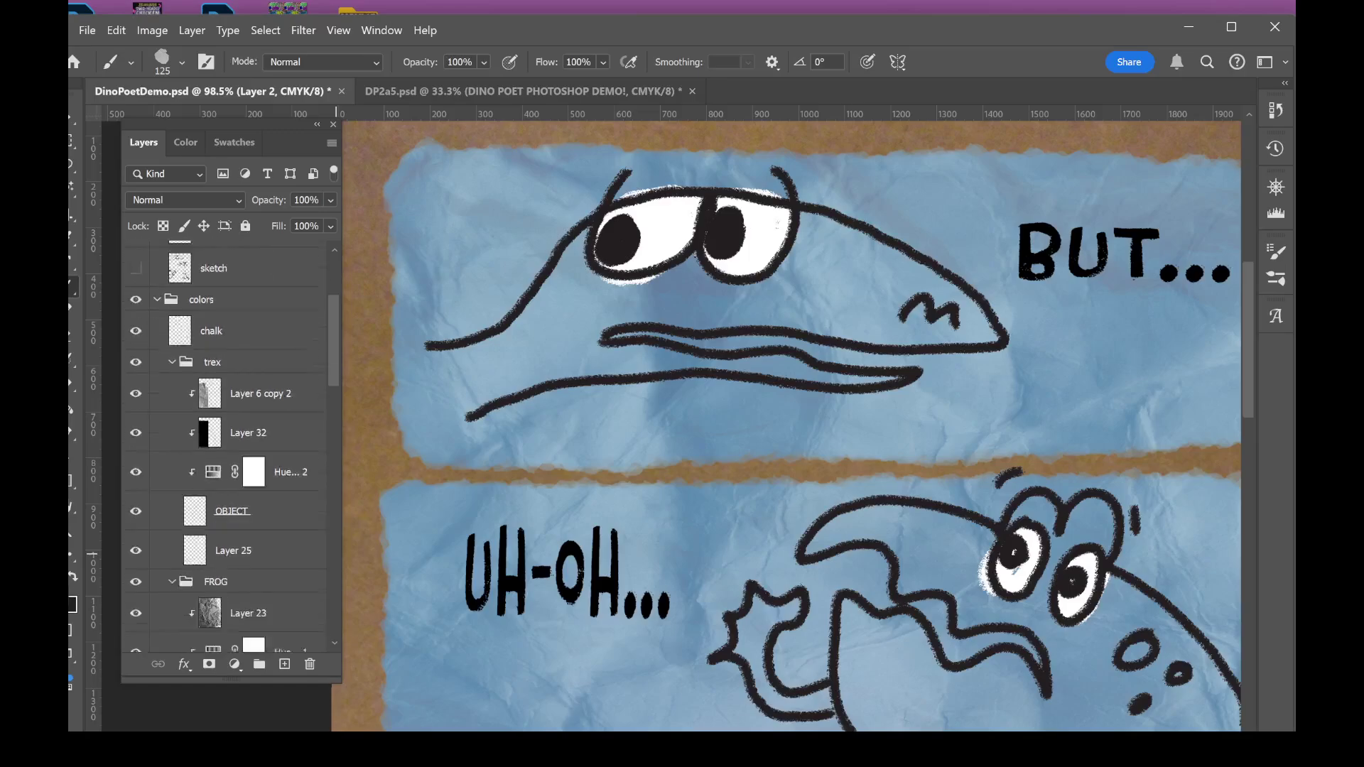
pyautogui.scroll(-6, 224, 447)
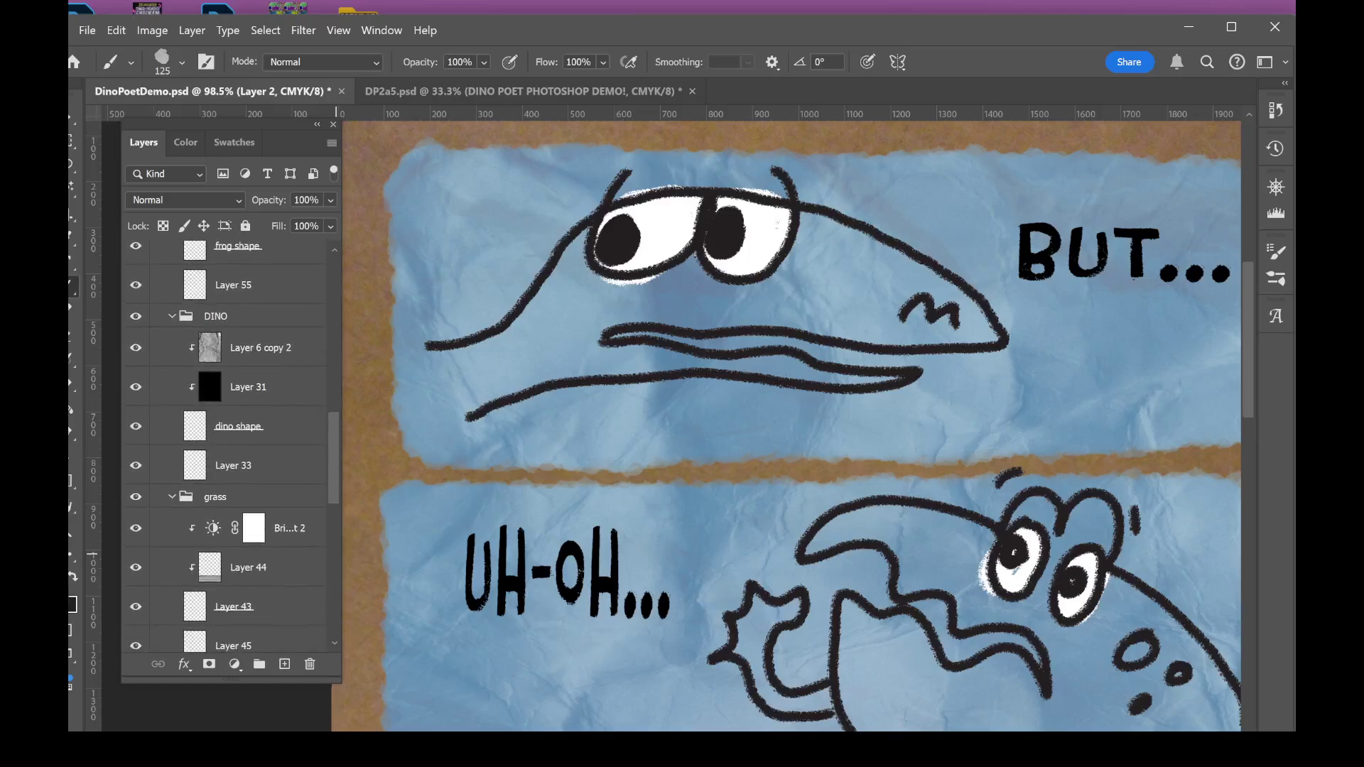
pyautogui.click(273, 419)
pyautogui.click(234, 142)
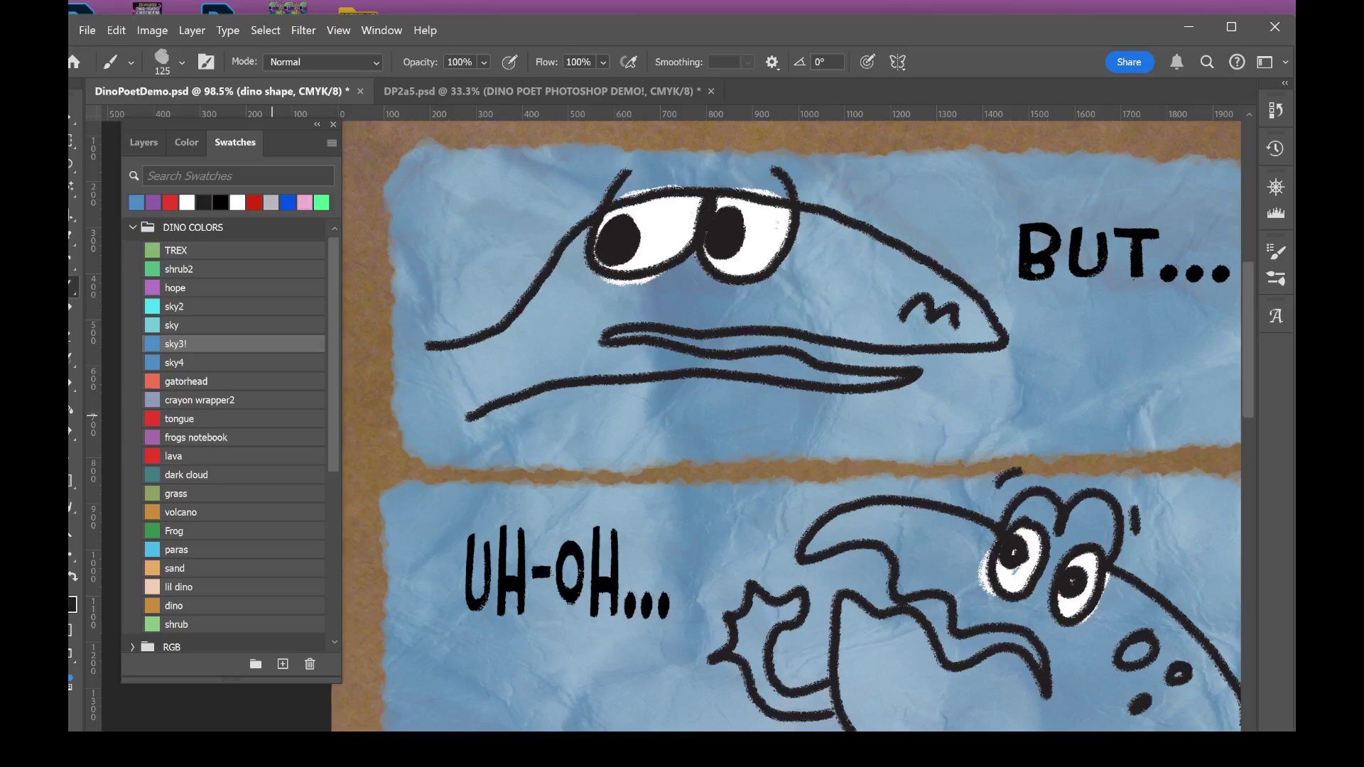
pyautogui.click(173, 605)
pyautogui.click(144, 142)
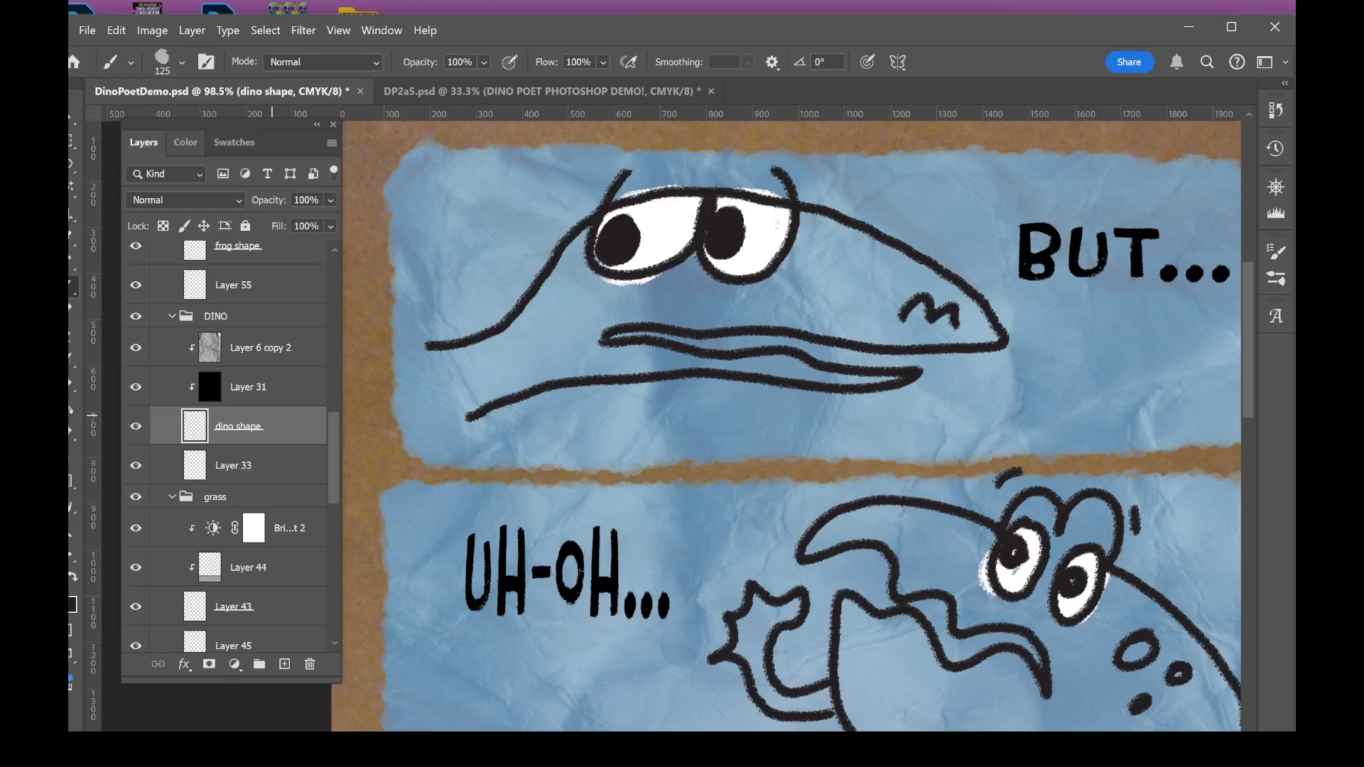
# - Lasso the dinosaur head in the "BUT..." panel, fill it with the dino colour on the dino shape layer, and deselect
pyautogui.press('l')
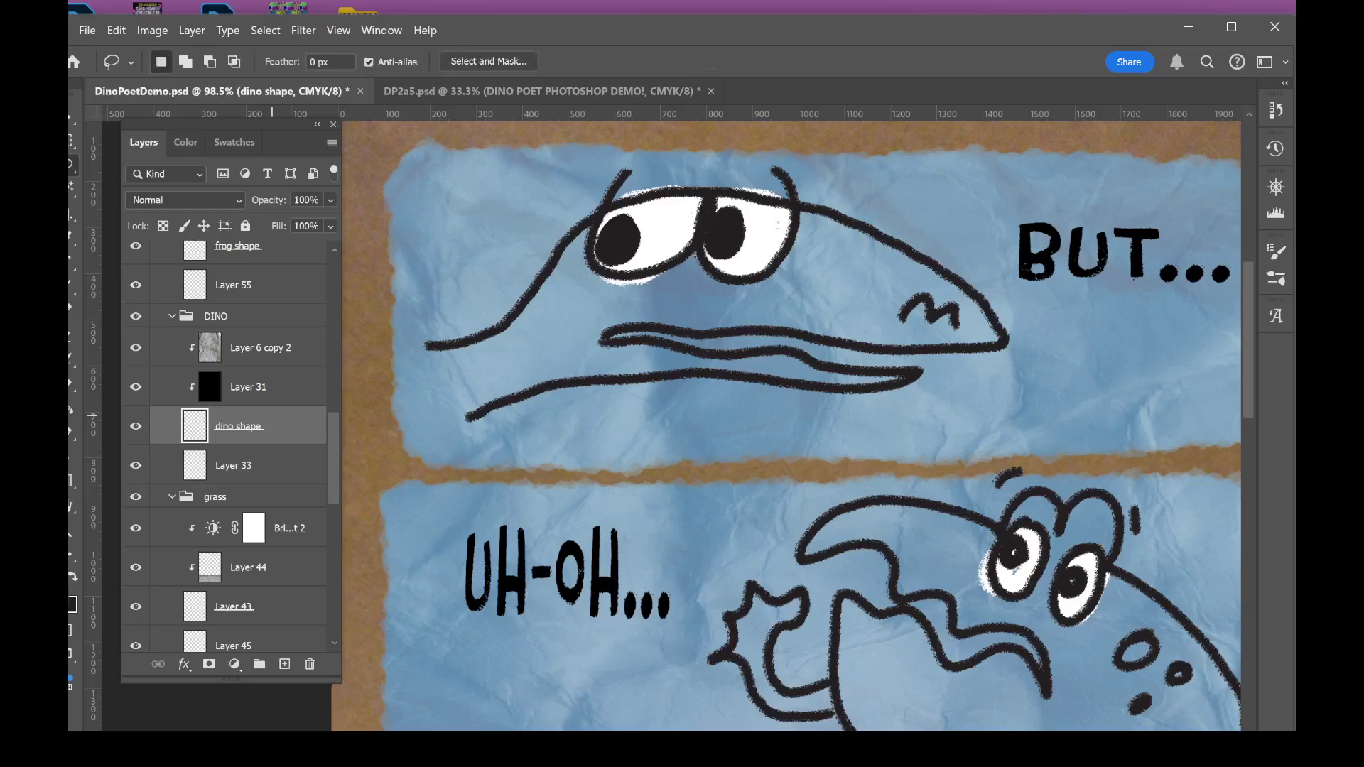
pyautogui.moveTo(445, 426)
pyautogui.mouseDown()
pyautogui.moveTo(601, 376)
pyautogui.moveTo(877, 381)
pyautogui.moveTo(995, 346)
pyautogui.moveTo(958, 291)
pyautogui.moveTo(805, 205)
pyautogui.moveTo(782, 177)
pyautogui.moveTo(616, 177)
pyautogui.moveTo(520, 289)
pyautogui.moveTo(414, 345)
pyautogui.moveTo(442, 427)
pyautogui.mouseUp()
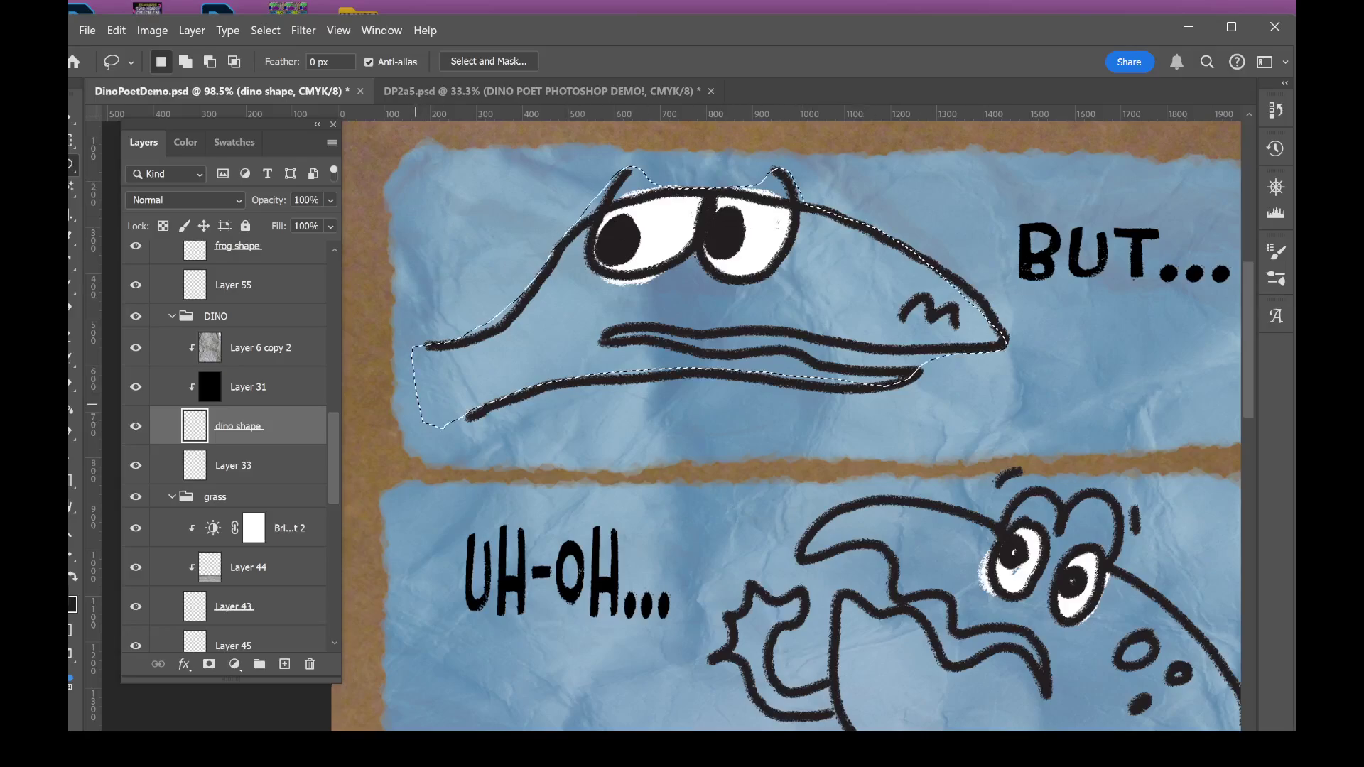
pyautogui.press('g')
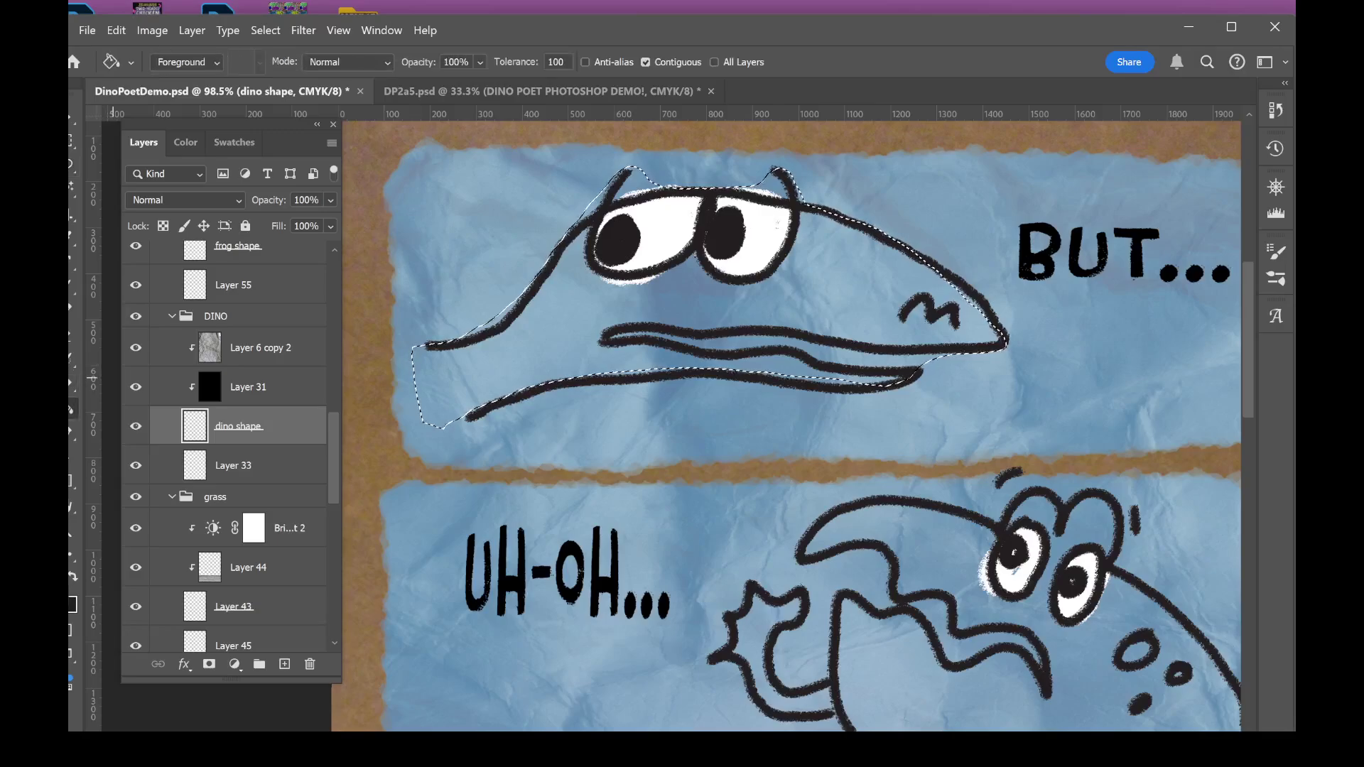
pyautogui.click(518, 340)
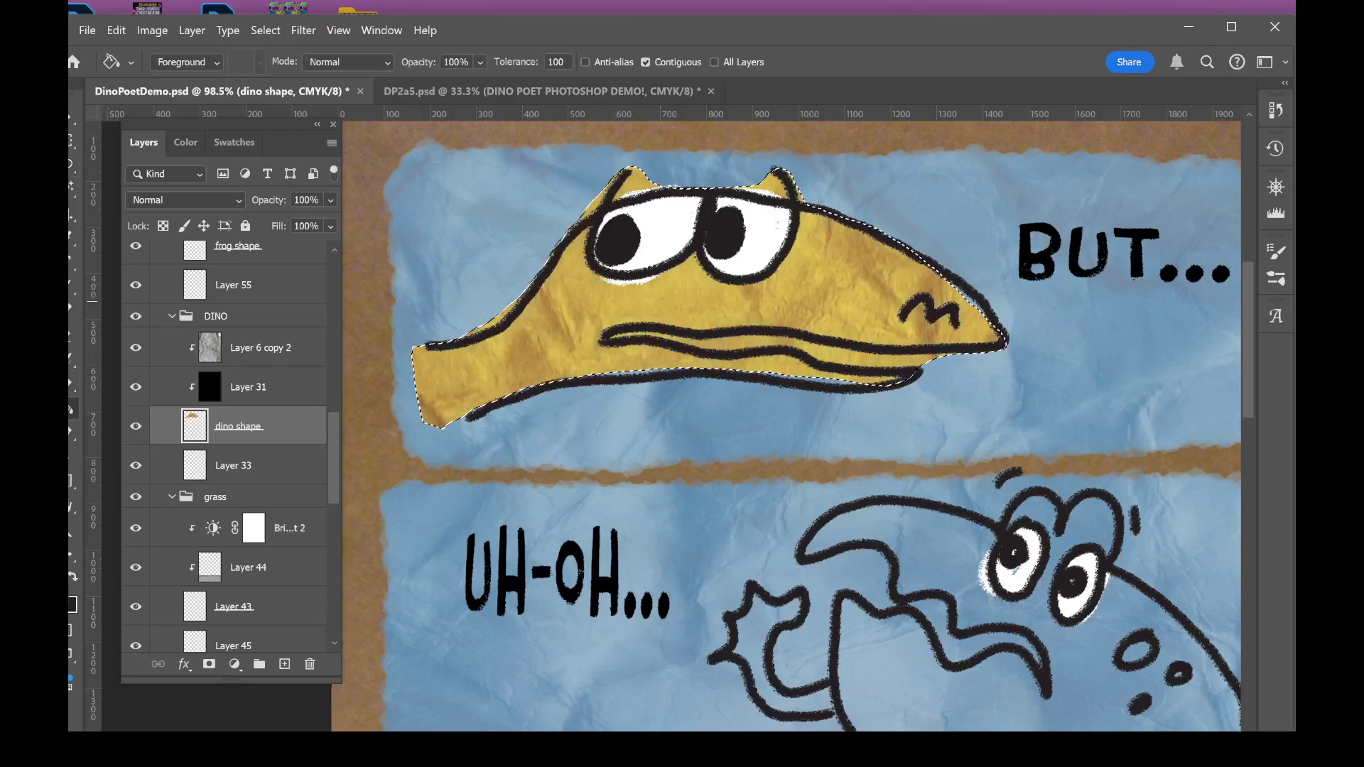
pyautogui.press('b')
pyautogui.hotkey('ctrl', 'd')
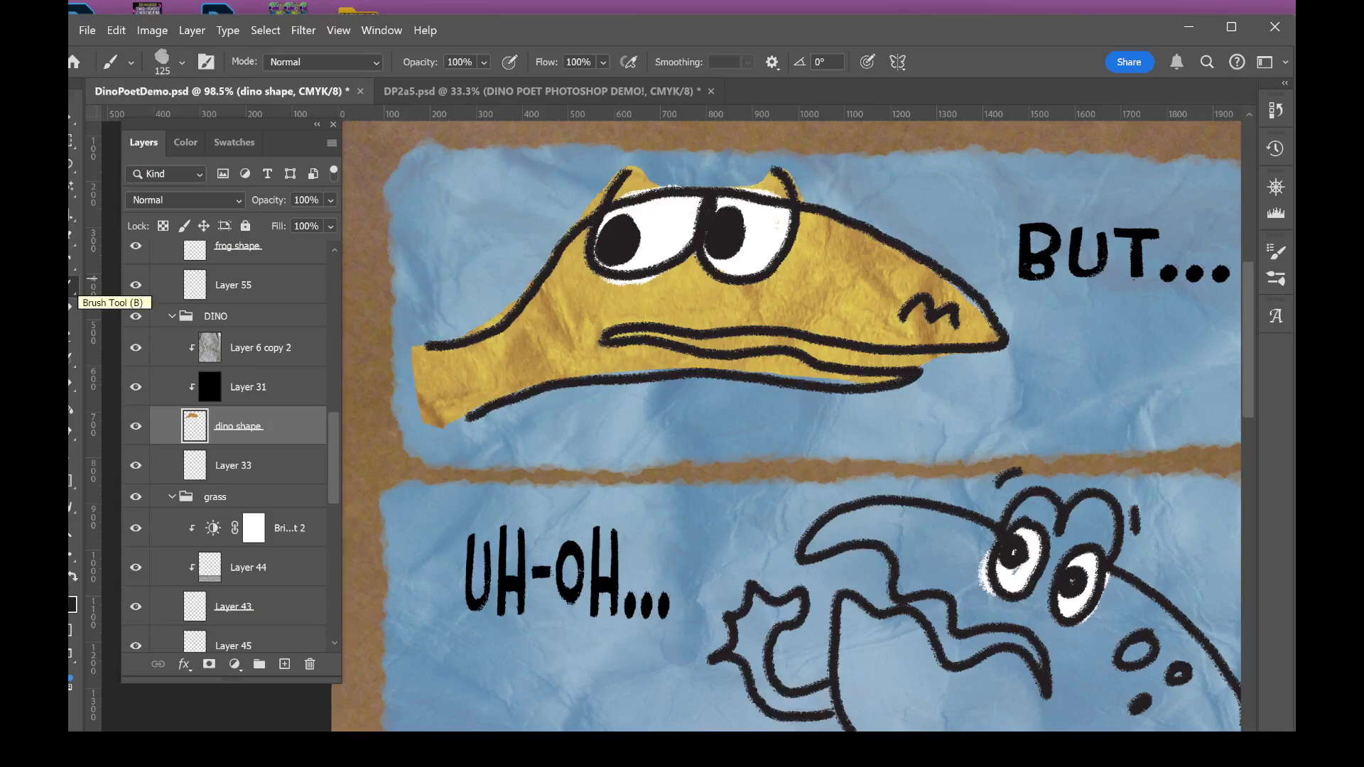
# - Reduce the brush to 80 and paint rough torn-paper edges around the yellow dinosaur head
pyautogui.press('[')
pyautogui.press('[')
pyautogui.moveTo(413, 342)
pyautogui.mouseDown()
pyautogui.moveTo(416, 403)
pyautogui.moveTo(689, 387)
pyautogui.moveTo(847, 398)
pyautogui.moveTo(753, 379)
pyautogui.mouseUp()
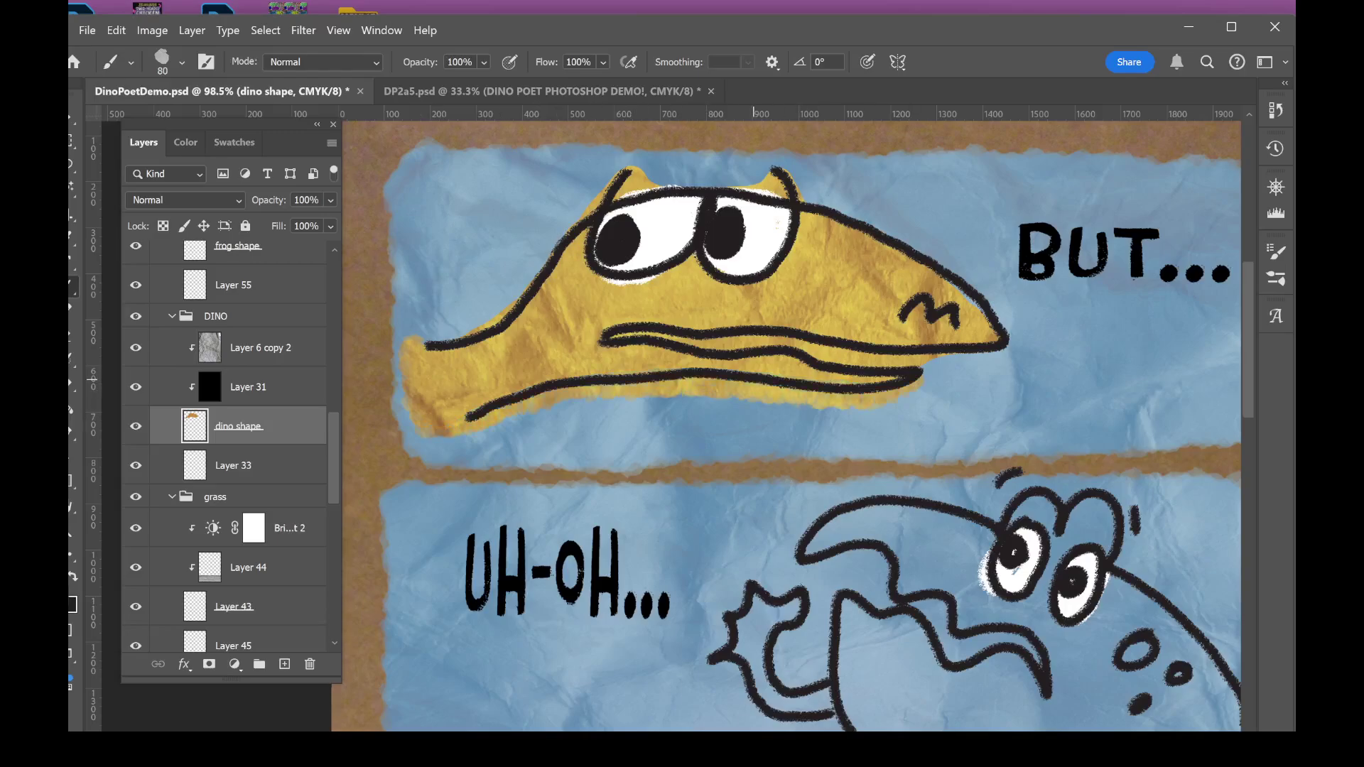
pyautogui.moveTo(924, 368)
pyautogui.mouseDown()
pyautogui.moveTo(966, 360)
pyautogui.moveTo(975, 283)
pyautogui.moveTo(791, 171)
pyautogui.moveTo(746, 186)
pyautogui.moveTo(612, 170)
pyautogui.moveTo(517, 298)
pyautogui.moveTo(420, 334)
pyautogui.moveTo(506, 323)
pyautogui.moveTo(527, 264)
pyautogui.mouseUp()
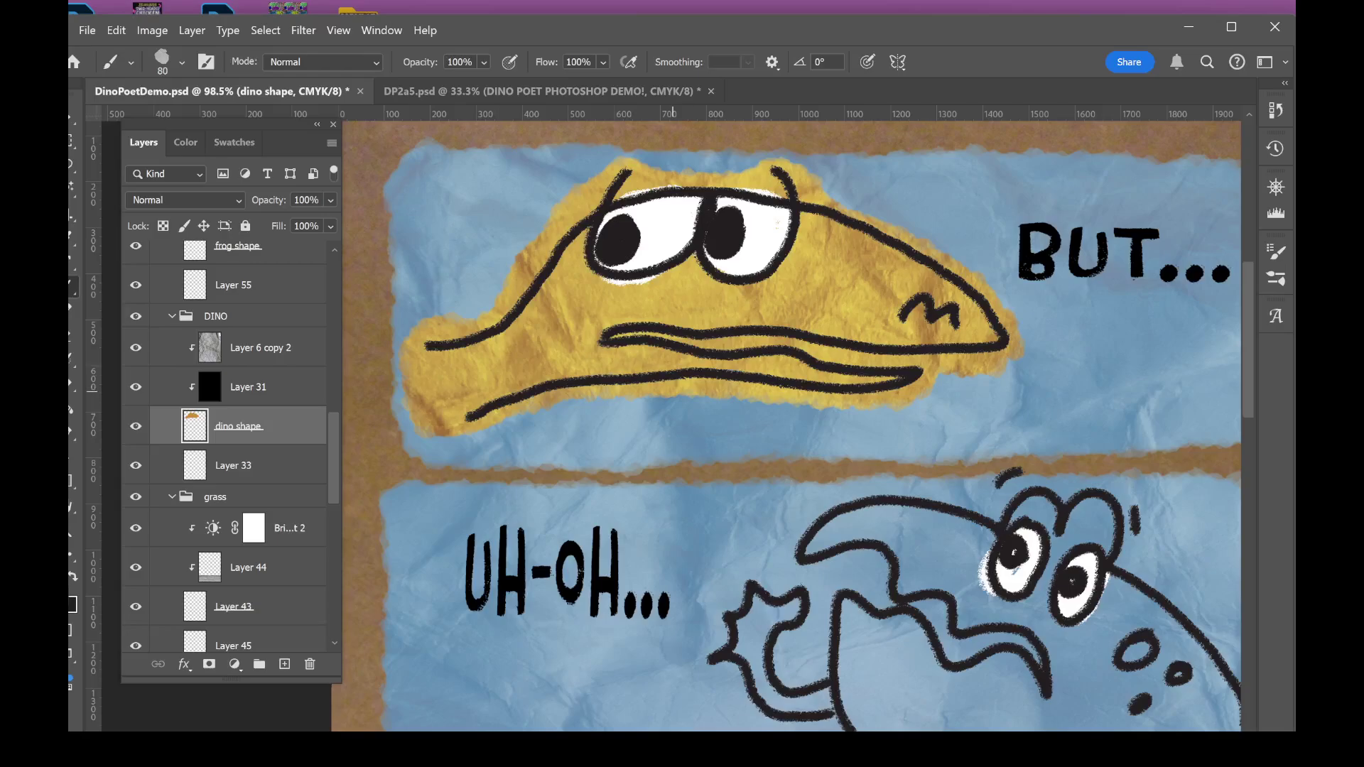
pyautogui.moveTo(671, 390)
pyautogui.mouseDown()
pyautogui.moveTo(831, 398)
pyautogui.moveTo(702, 391)
pyautogui.mouseUp()
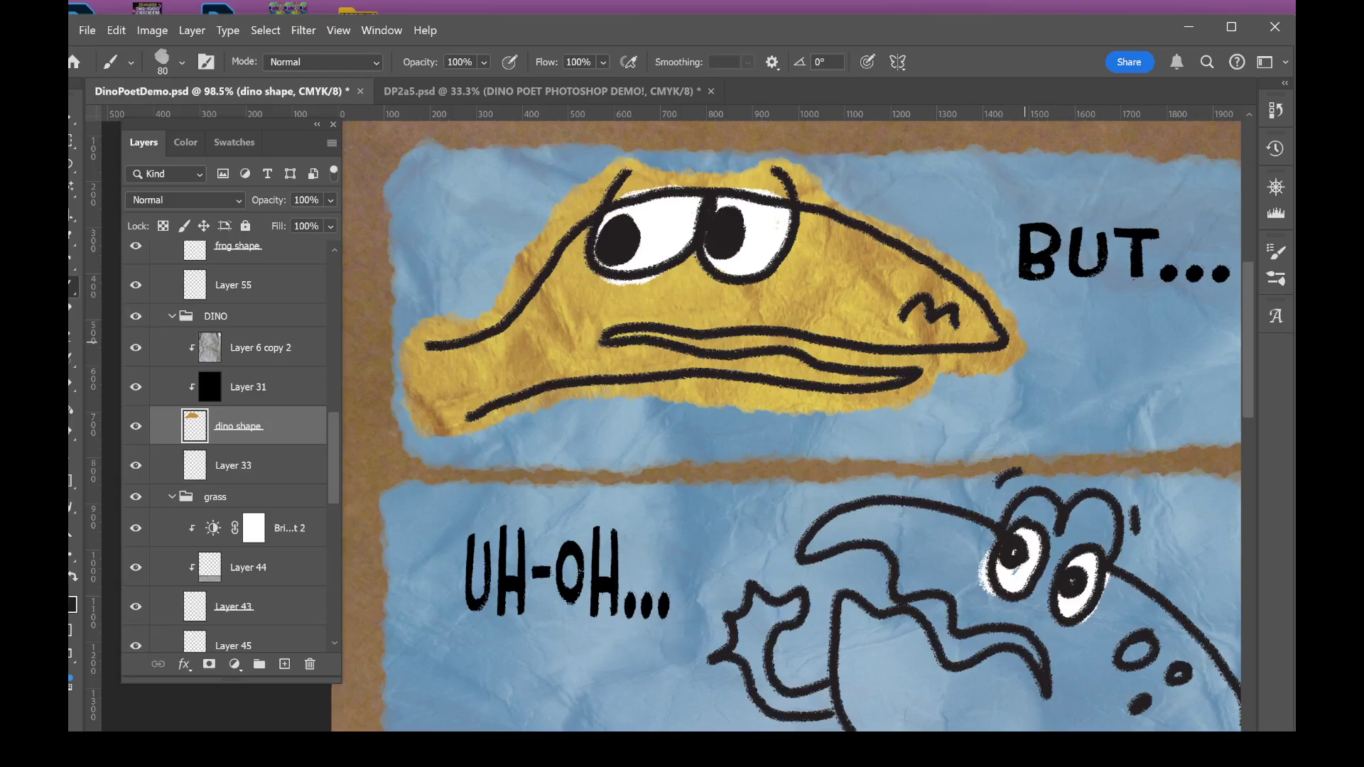
# - Lasso around the whole character in the "UH-OH..." panel, including its raised hand, eyes and motion marks
pyautogui.scroll(-4, 778, 420)
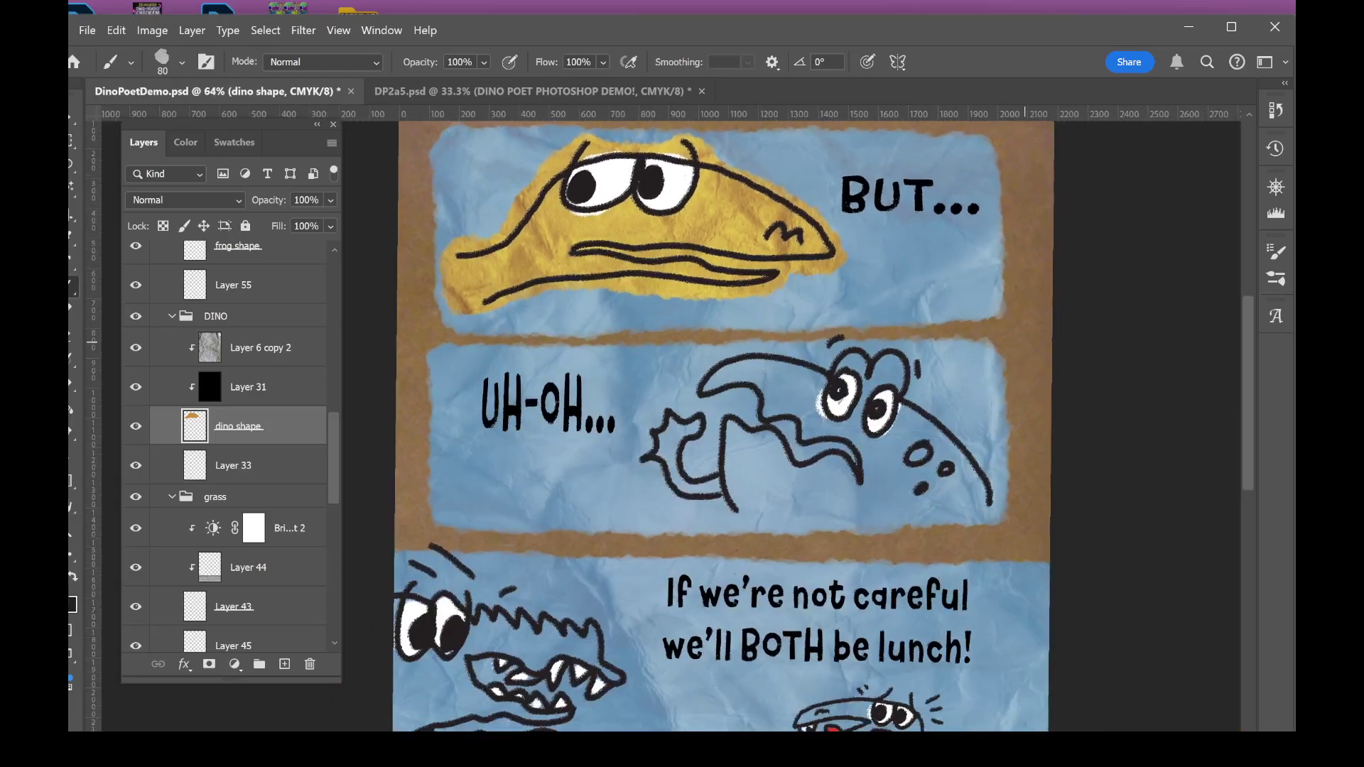
pyautogui.scroll(3, 810, 497)
pyautogui.click(74, 168)
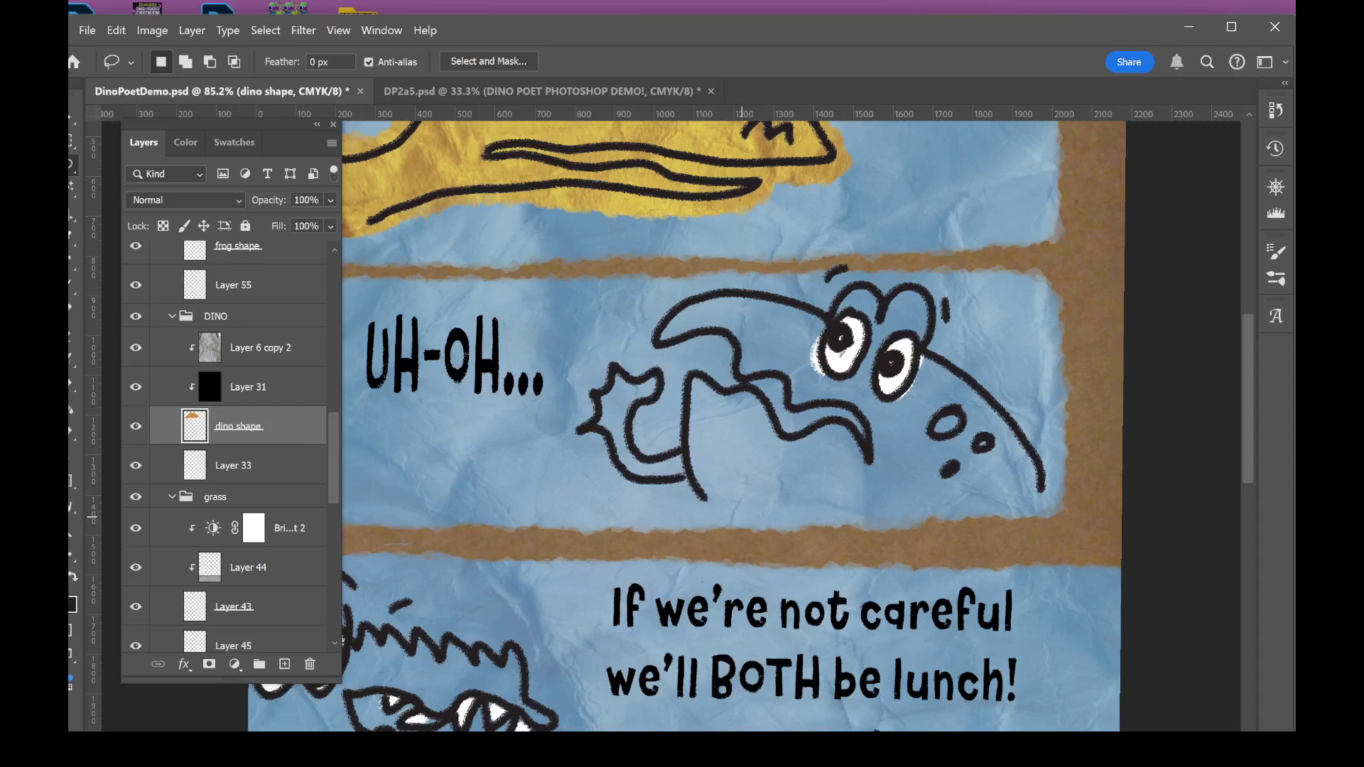
pyautogui.moveTo(702, 503)
pyautogui.mouseDown()
pyautogui.moveTo(1035, 503)
pyautogui.moveTo(1043, 489)
pyautogui.moveTo(1026, 444)
pyautogui.moveTo(946, 354)
pyautogui.moveTo(958, 313)
pyautogui.moveTo(937, 285)
pyautogui.moveTo(836, 260)
pyautogui.moveTo(683, 292)
pyautogui.moveTo(649, 327)
pyautogui.moveTo(646, 360)
pyautogui.moveTo(609, 362)
pyautogui.moveTo(568, 428)
pyautogui.moveTo(627, 481)
pyautogui.moveTo(691, 503)
pyautogui.mouseUp()
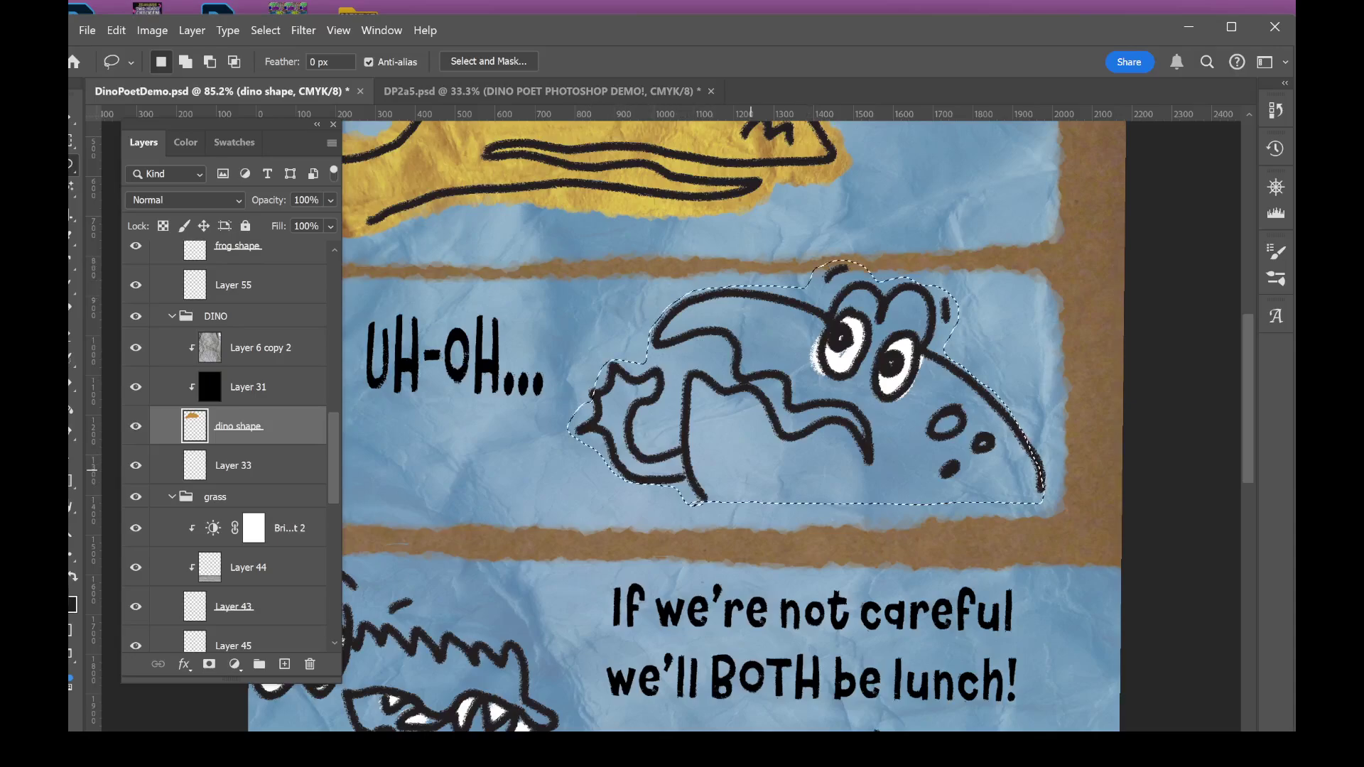
# - Fill the selected "UH-OH..." character with the Frog green swatch, deselect it, and switch back to the Brush tool
pyautogui.click(235, 142)
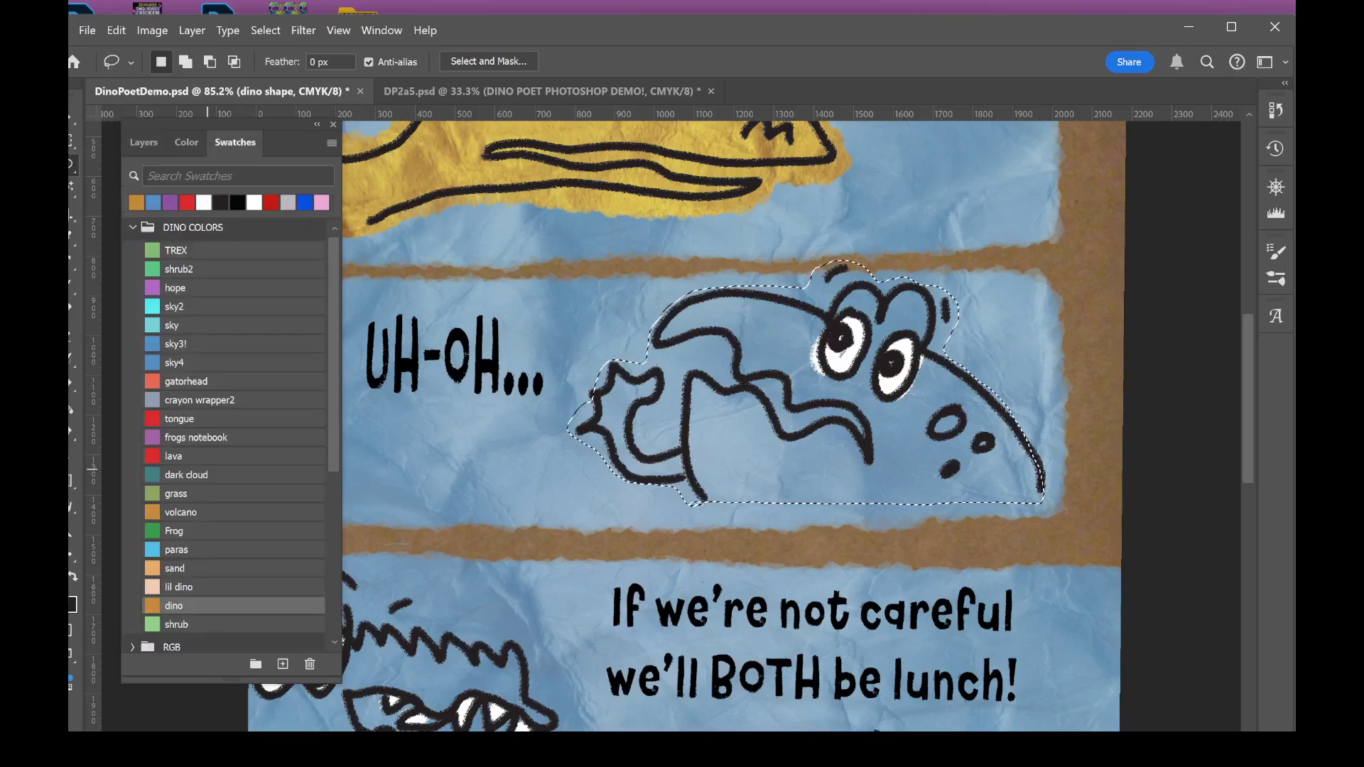
pyautogui.click(174, 531)
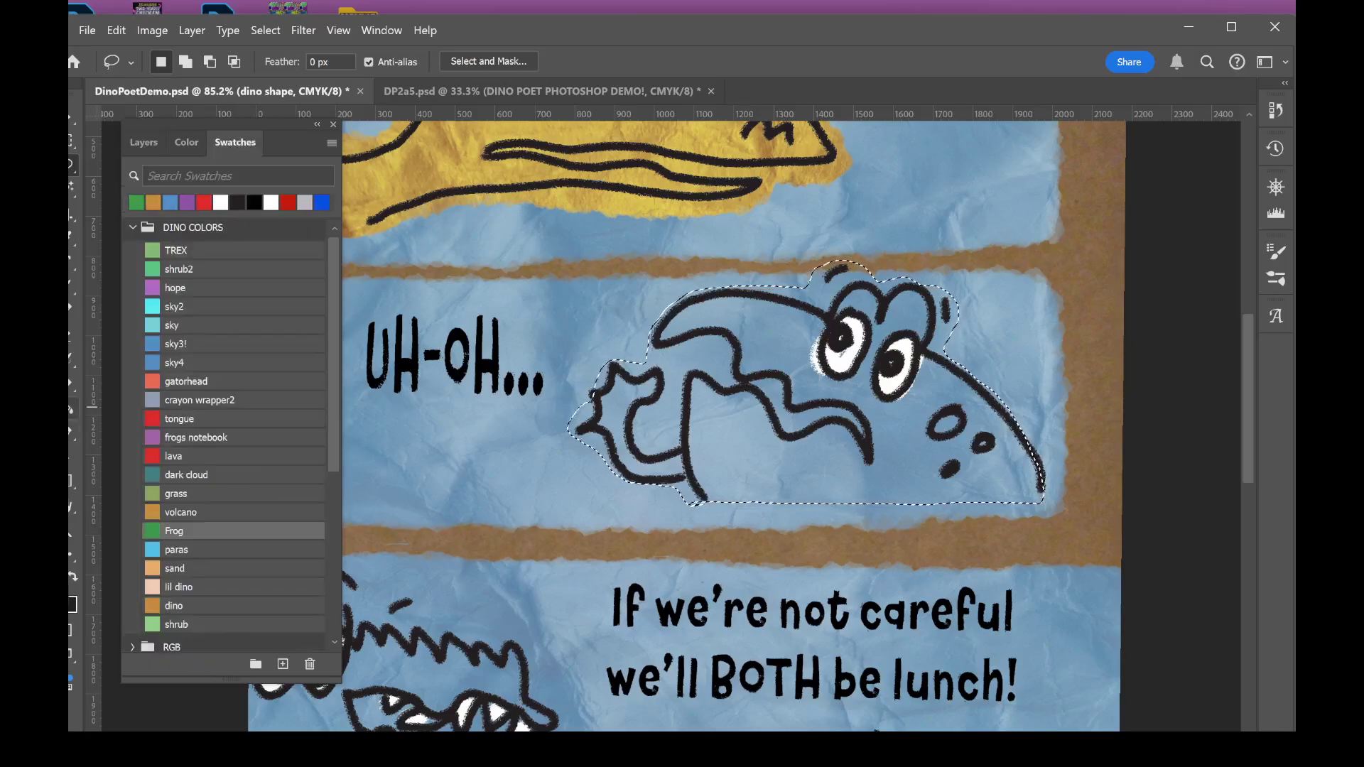
pyautogui.press('g')
pyautogui.click(708, 373)
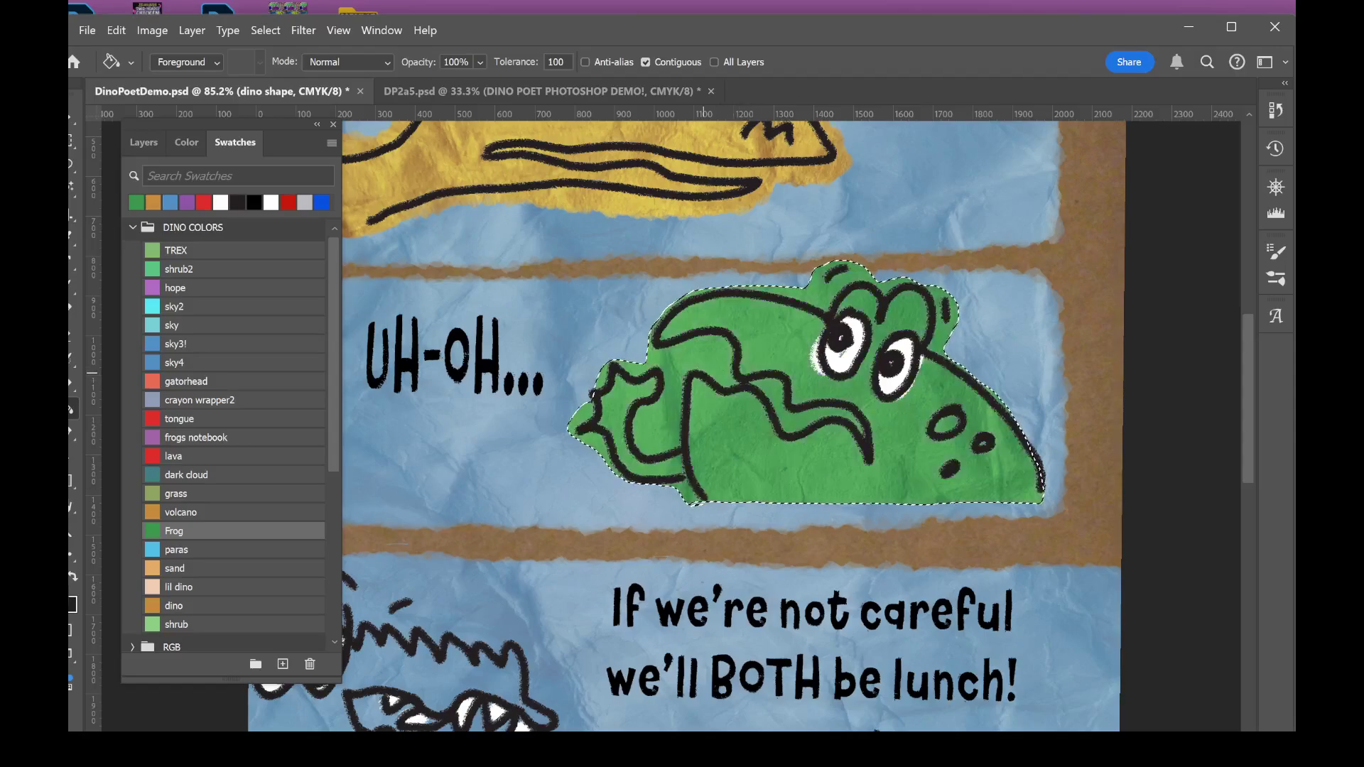
pyautogui.hotkey('ctrl', 'd')
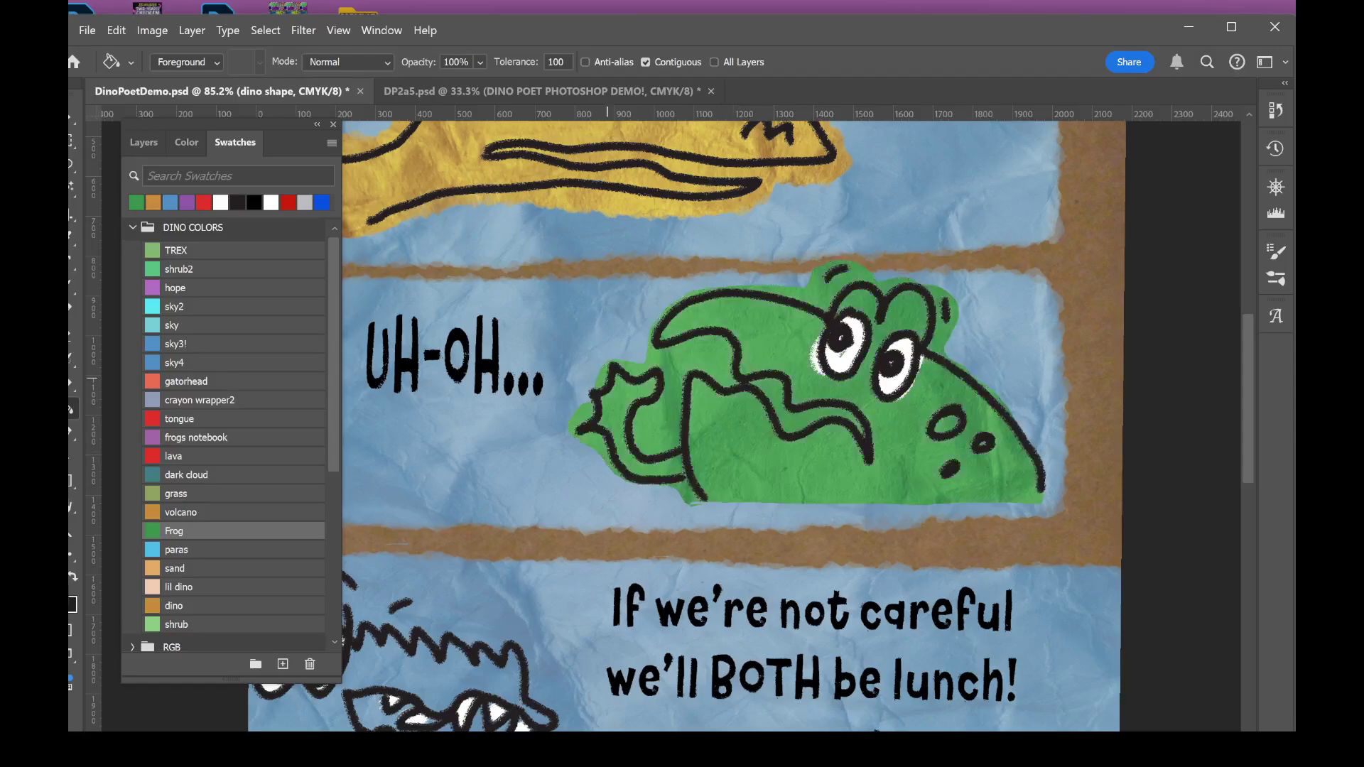
pyautogui.press('b')
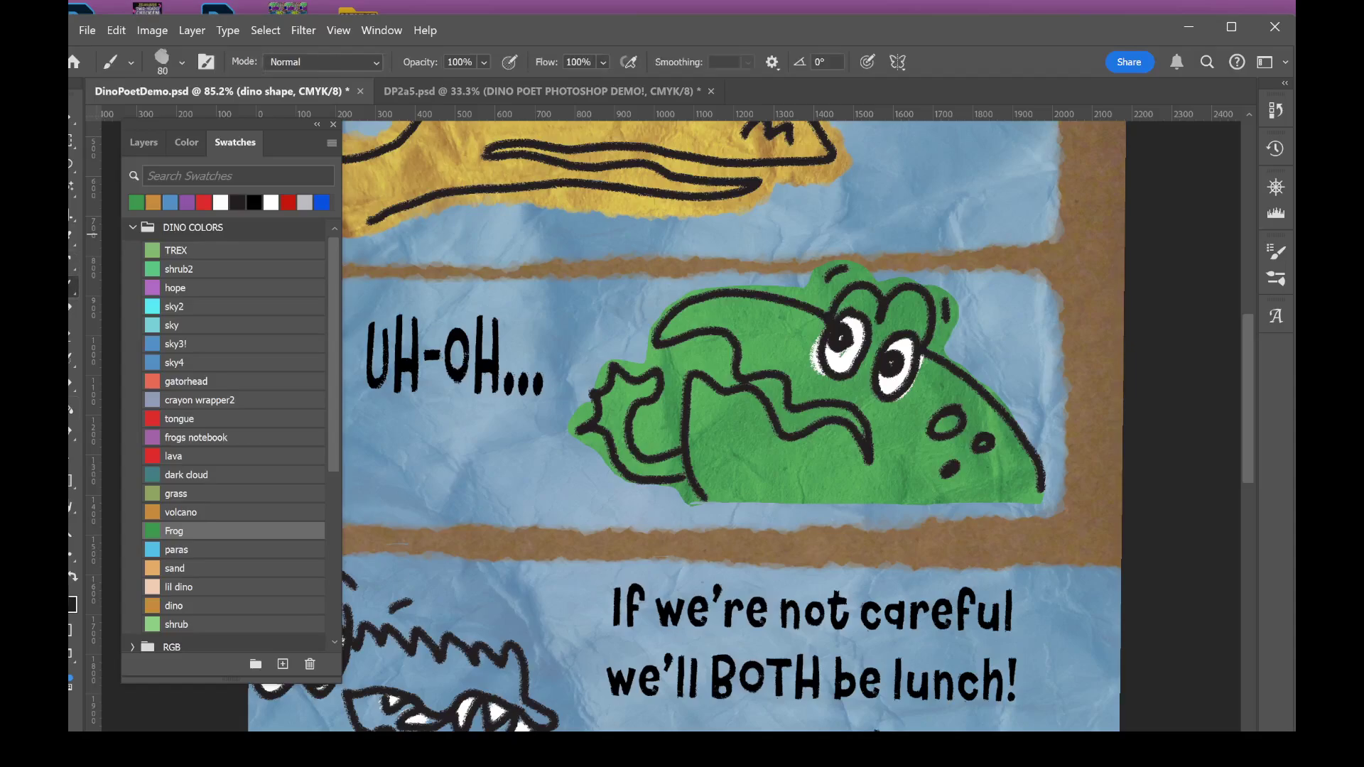
# - Paint rough torn-paper edges around the green "UH-OH..." character, covering its back, raised hand and motion marks
pyautogui.moveTo(952, 355)
pyautogui.mouseDown()
pyautogui.moveTo(955, 328)
pyautogui.moveTo(924, 281)
pyautogui.moveTo(831, 252)
pyautogui.moveTo(774, 285)
pyautogui.moveTo(700, 283)
pyautogui.moveTo(664, 307)
pyautogui.moveTo(639, 355)
pyautogui.moveTo(657, 306)
pyautogui.moveTo(584, 402)
pyautogui.mouseUp()
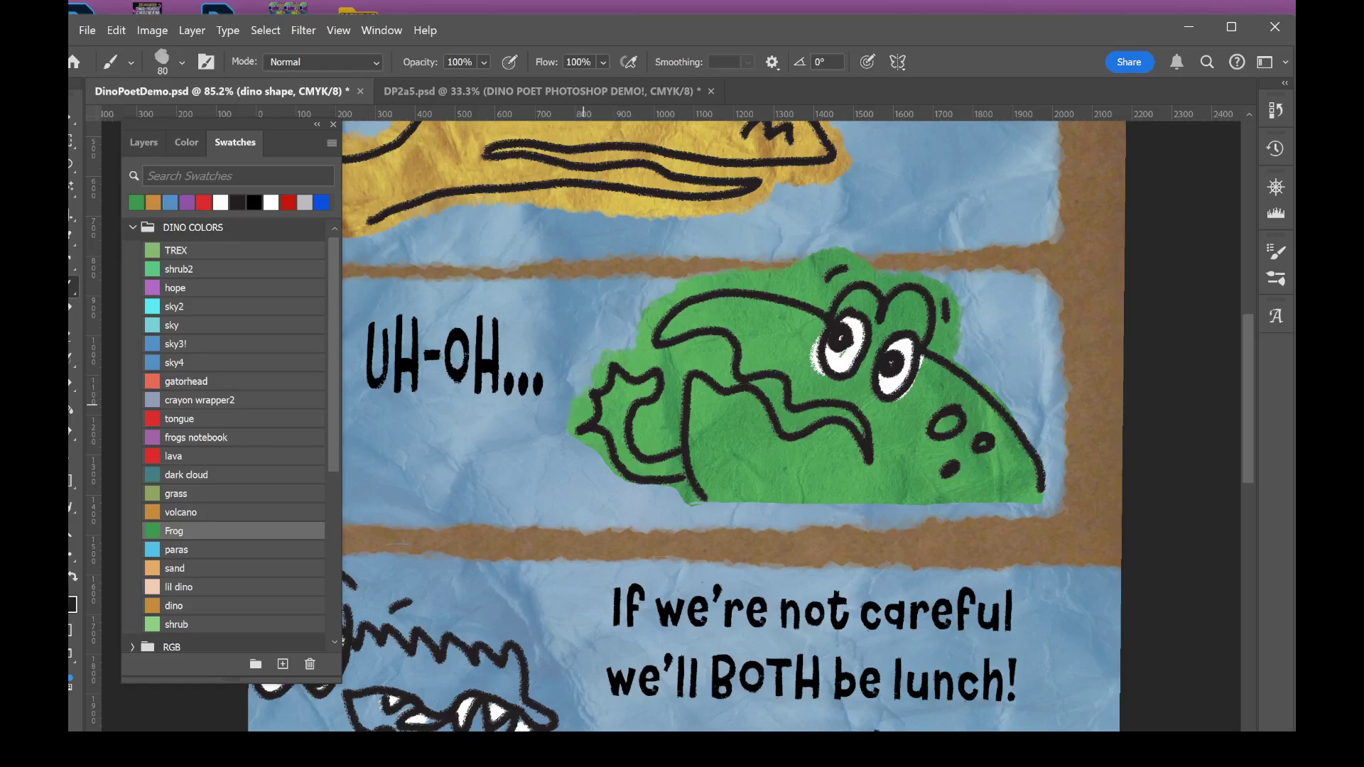
pyautogui.moveTo(636, 363); pyautogui.dragTo(611, 363)
pyautogui.moveTo(573, 423)
pyautogui.mouseDown()
pyautogui.moveTo(624, 484)
pyautogui.moveTo(685, 501)
pyautogui.moveTo(1023, 507)
pyautogui.moveTo(1047, 462)
pyautogui.moveTo(956, 345)
pyautogui.moveTo(951, 304)
pyautogui.moveTo(958, 363)
pyautogui.moveTo(950, 330)
pyautogui.mouseUp()
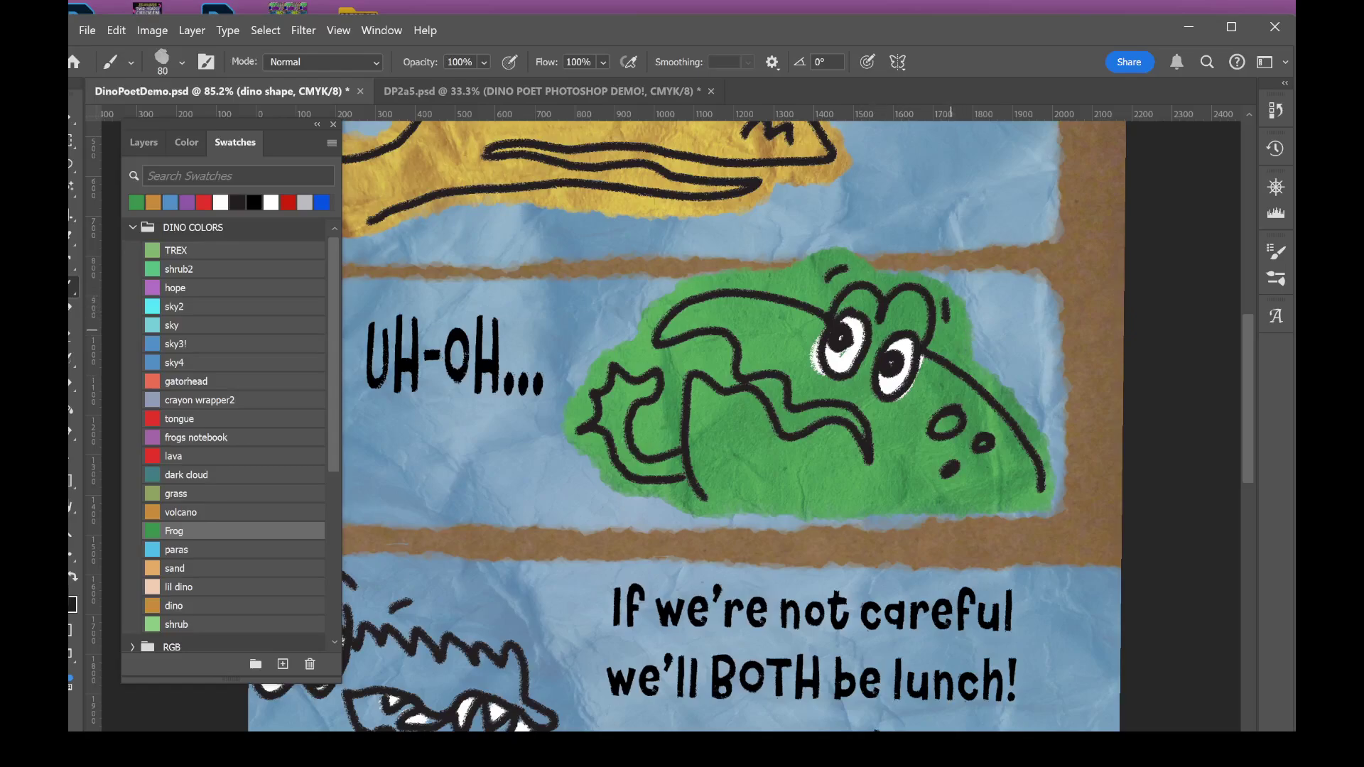
pyautogui.moveTo(1039, 483); pyautogui.dragTo(1048, 467)
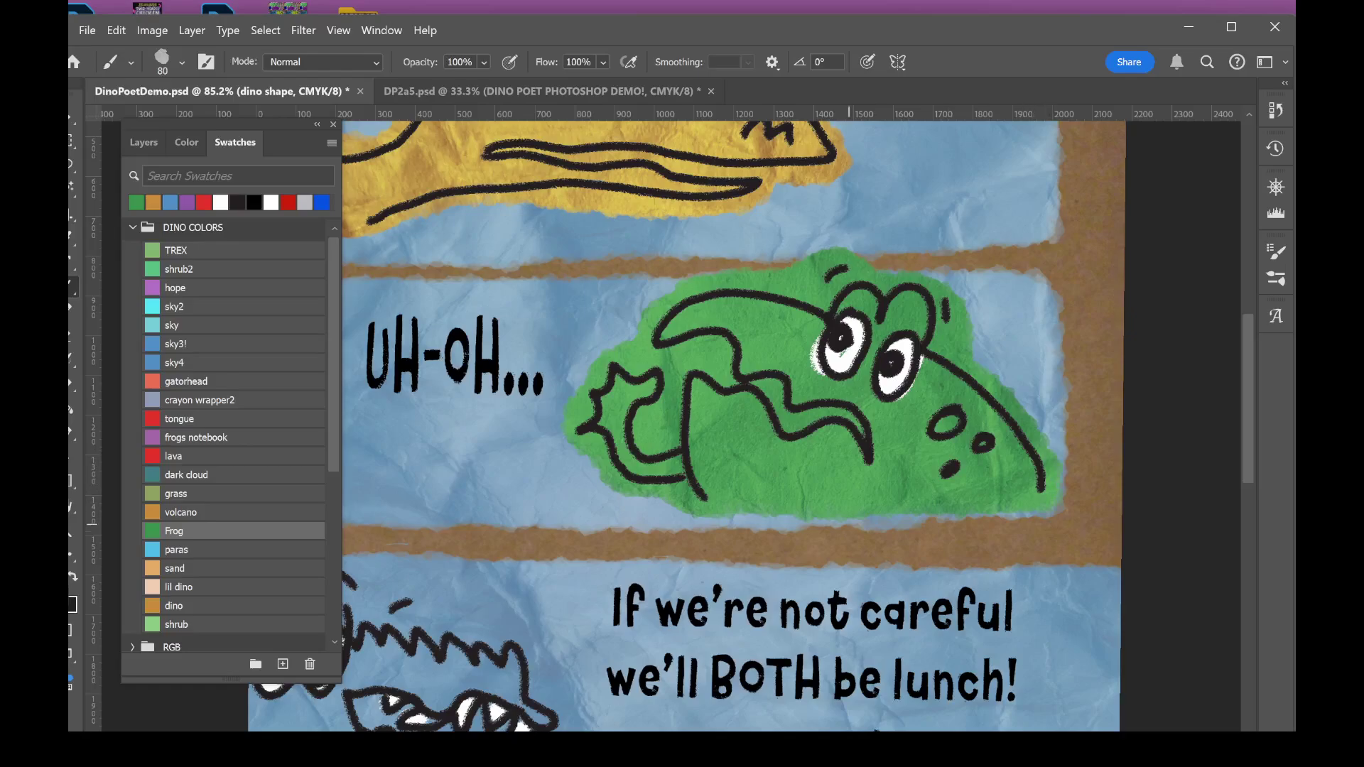
# - Extend the green paper below the "UH-OH..." character so it overlaps the brown border along its lower edge and corner
pyautogui.scroll(4, 922, 511)
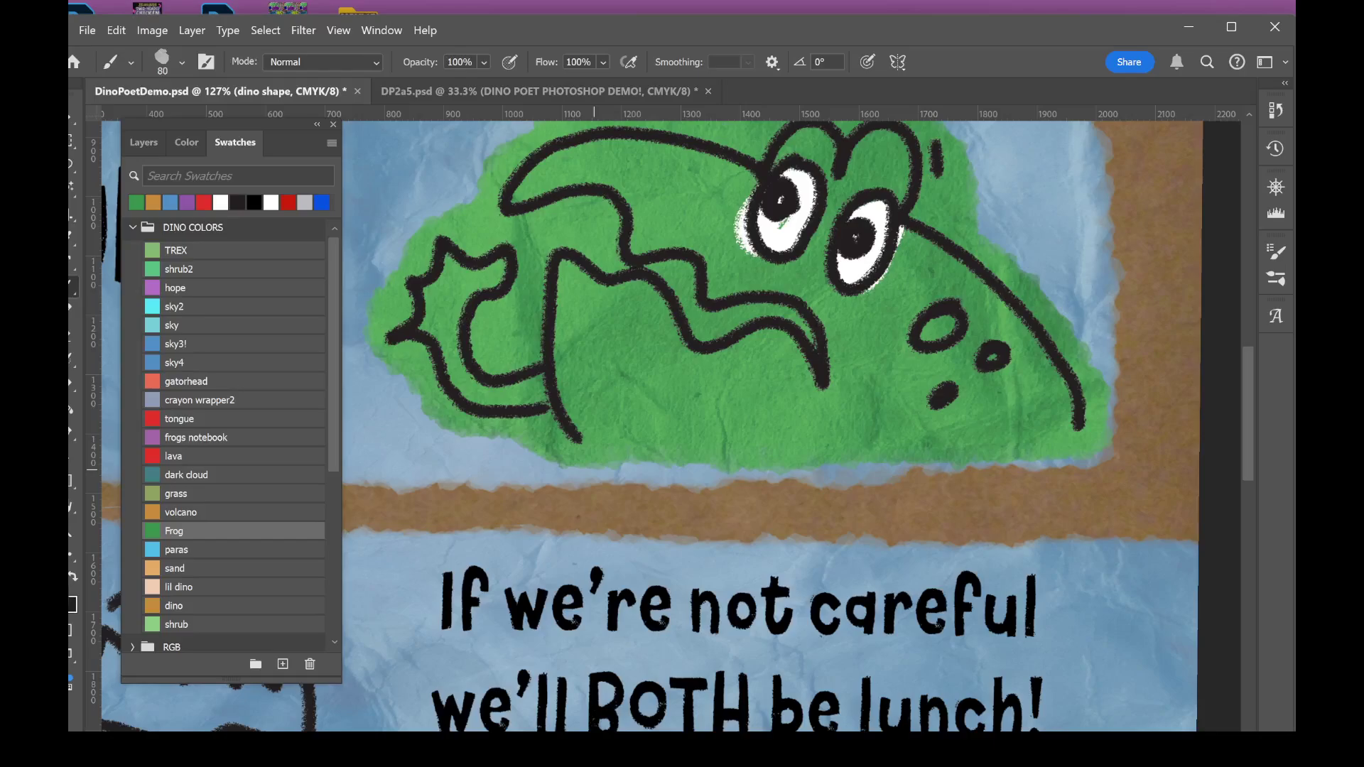
pyautogui.moveTo(557, 465)
pyautogui.mouseDown()
pyautogui.moveTo(689, 494)
pyautogui.moveTo(1087, 490)
pyautogui.moveTo(1009, 468)
pyautogui.moveTo(604, 466)
pyautogui.moveTo(954, 481)
pyautogui.mouseUp()
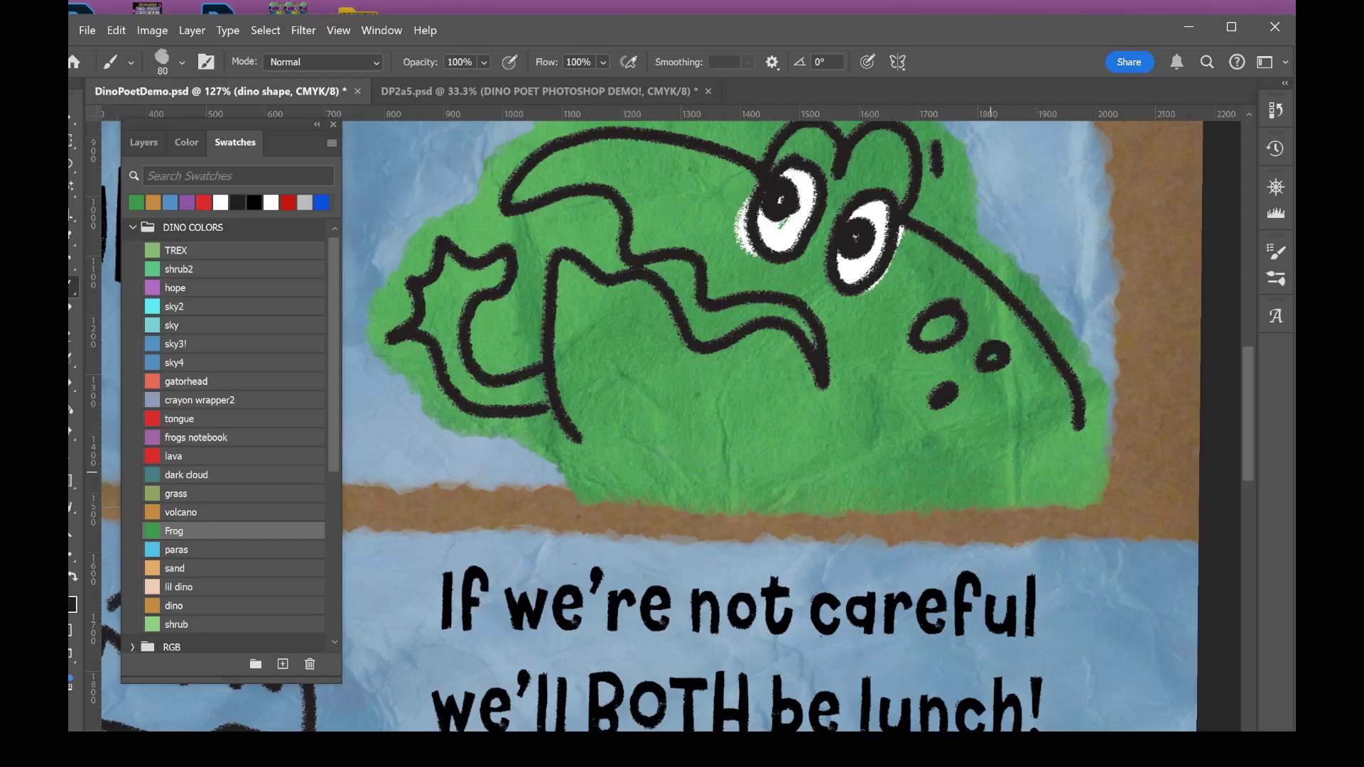
pyautogui.moveTo(1067, 423)
pyautogui.mouseDown()
pyautogui.moveTo(1062, 476)
pyautogui.moveTo(1042, 482)
pyautogui.mouseUp()
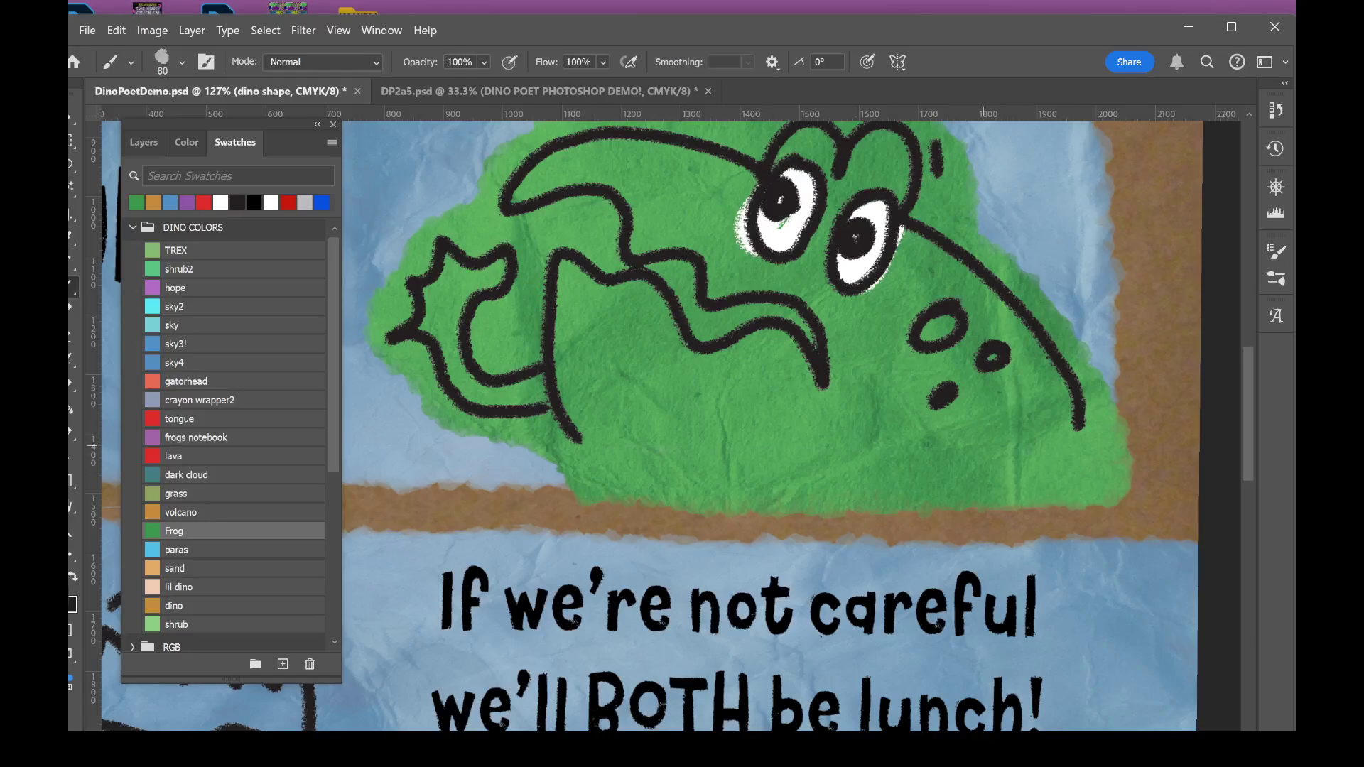
# - Select the green "UH-OH..." shape on the dino shape layer with the Magic Wand and cut it from that layer
pyautogui.scroll(-2, 689, 643)
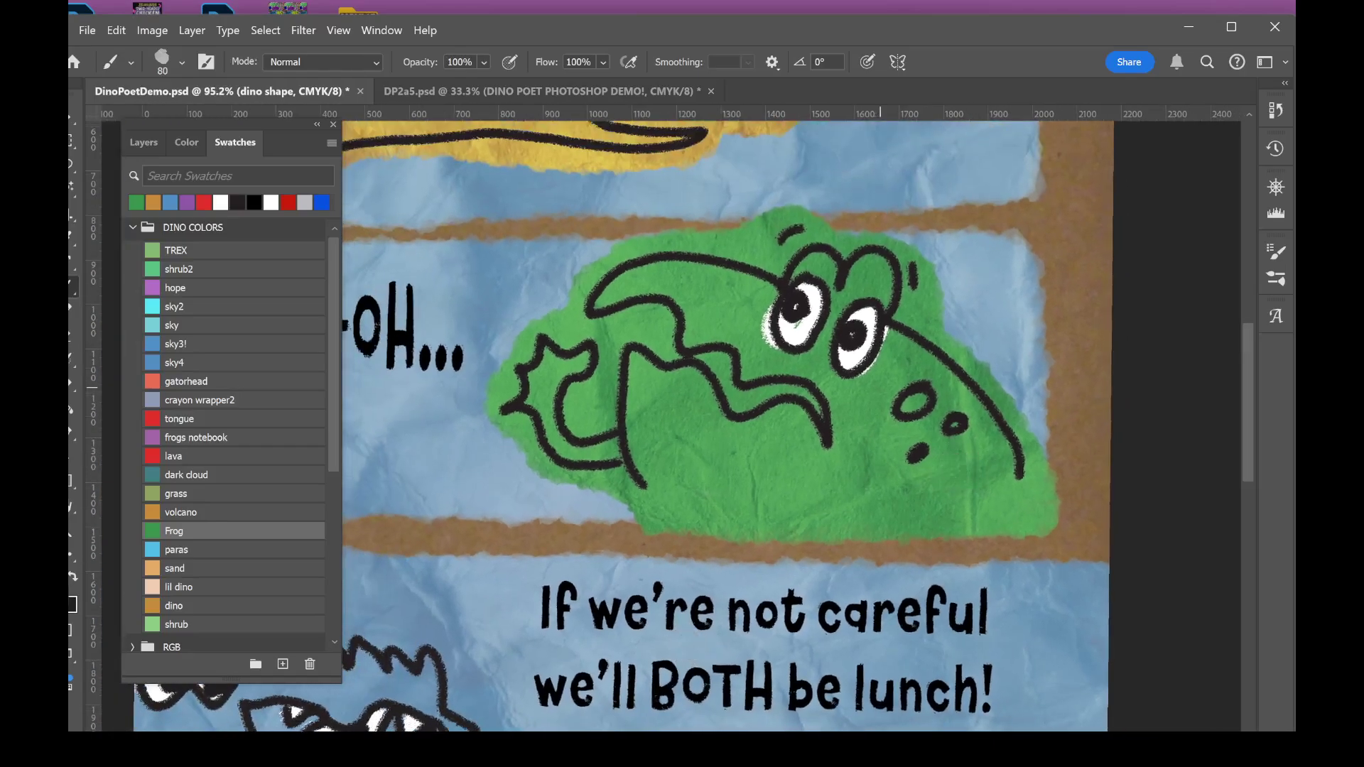
pyautogui.scroll(-5, 983, 408)
pyautogui.scroll(-3, 760, 483)
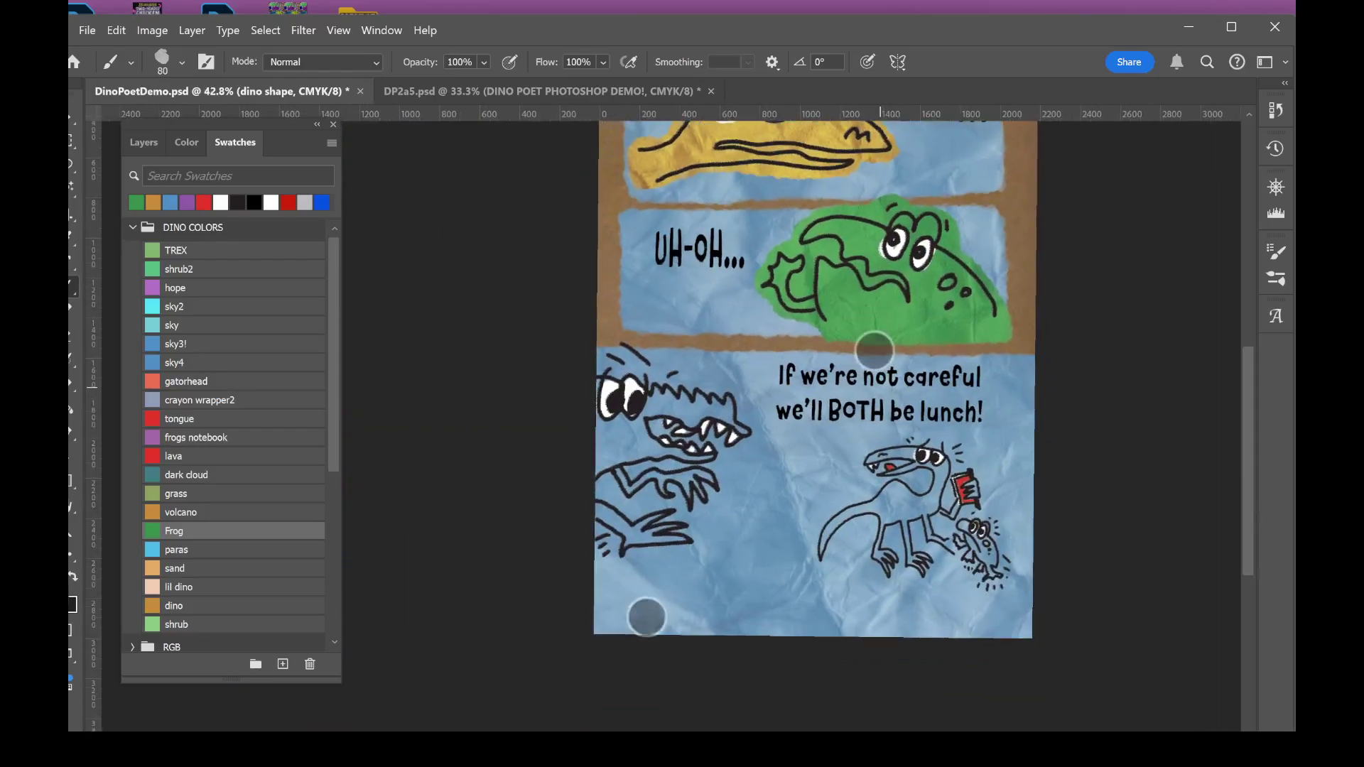
pyautogui.scroll(6, 980, 540)
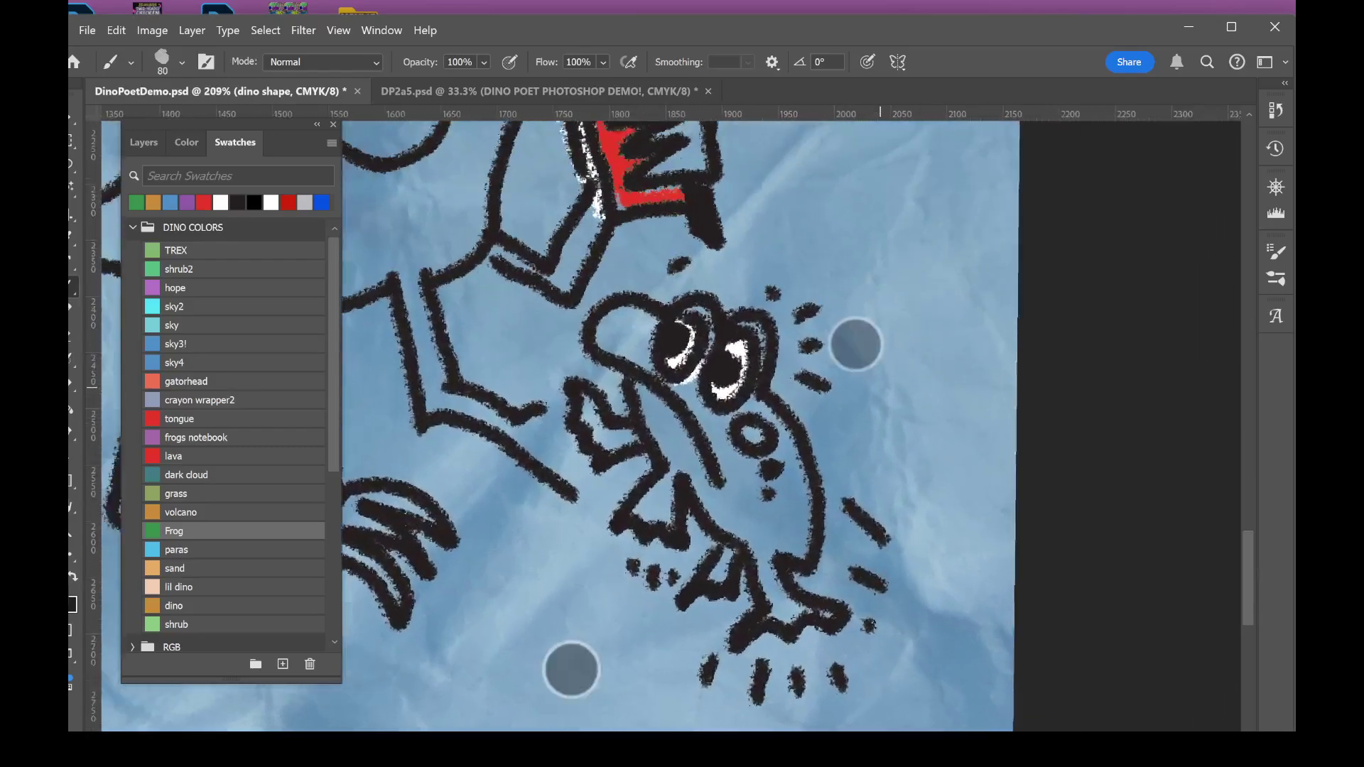
pyautogui.scroll(2, 836, 377)
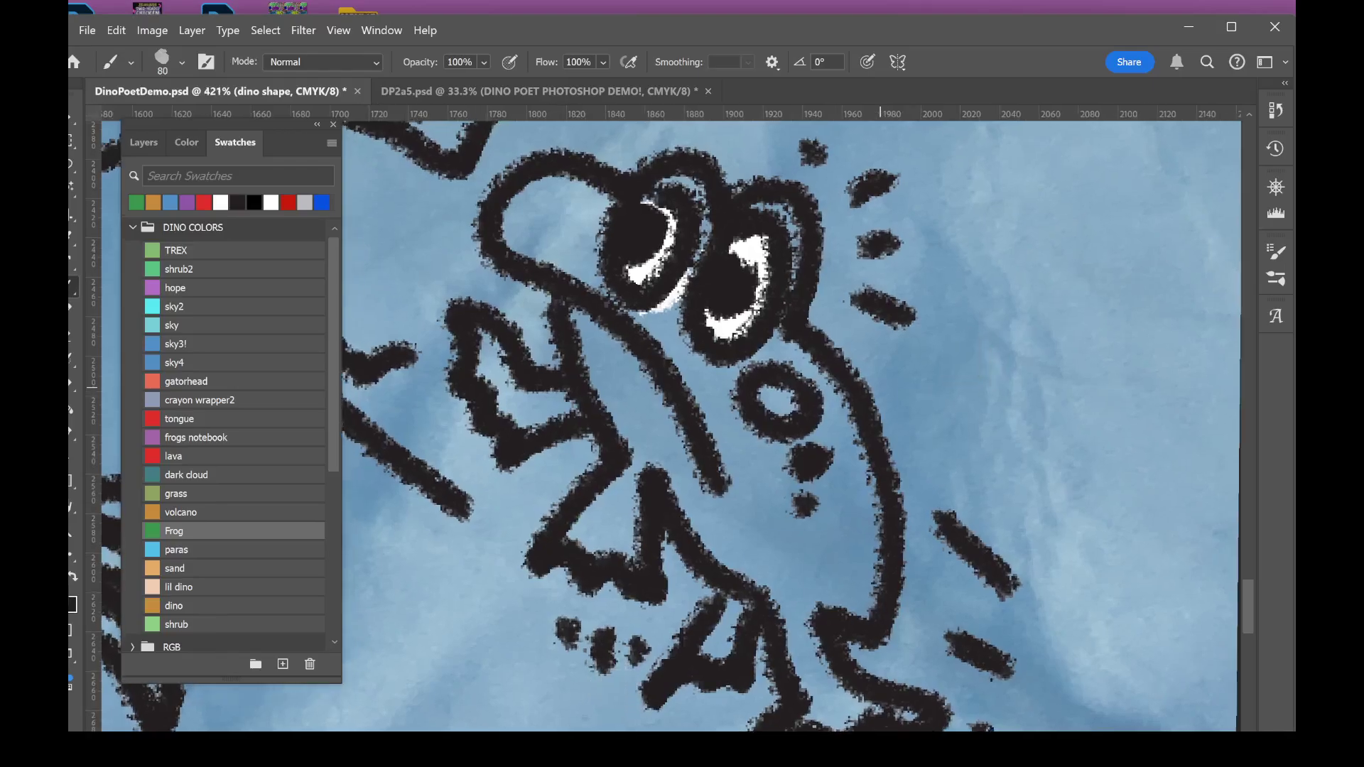
pyautogui.click(144, 142)
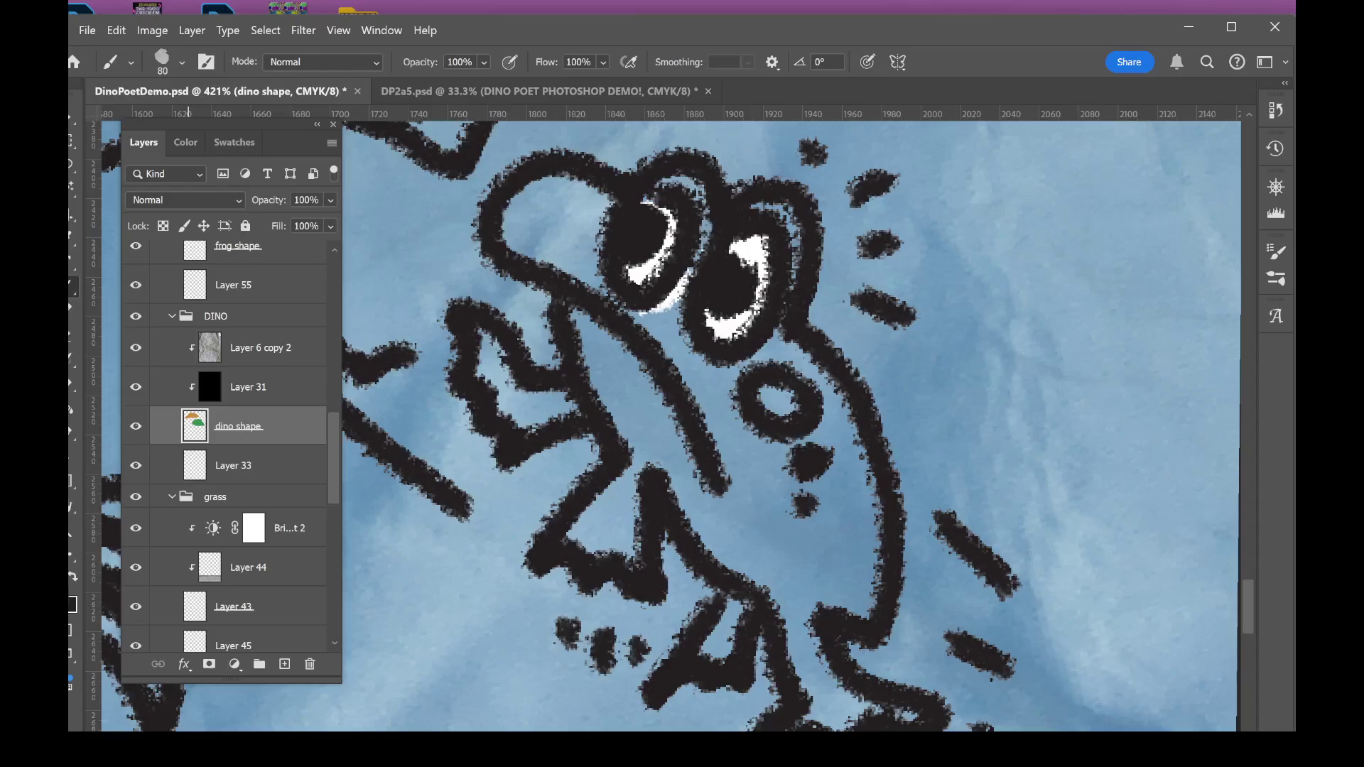
pyautogui.scroll(-10, 676, 442)
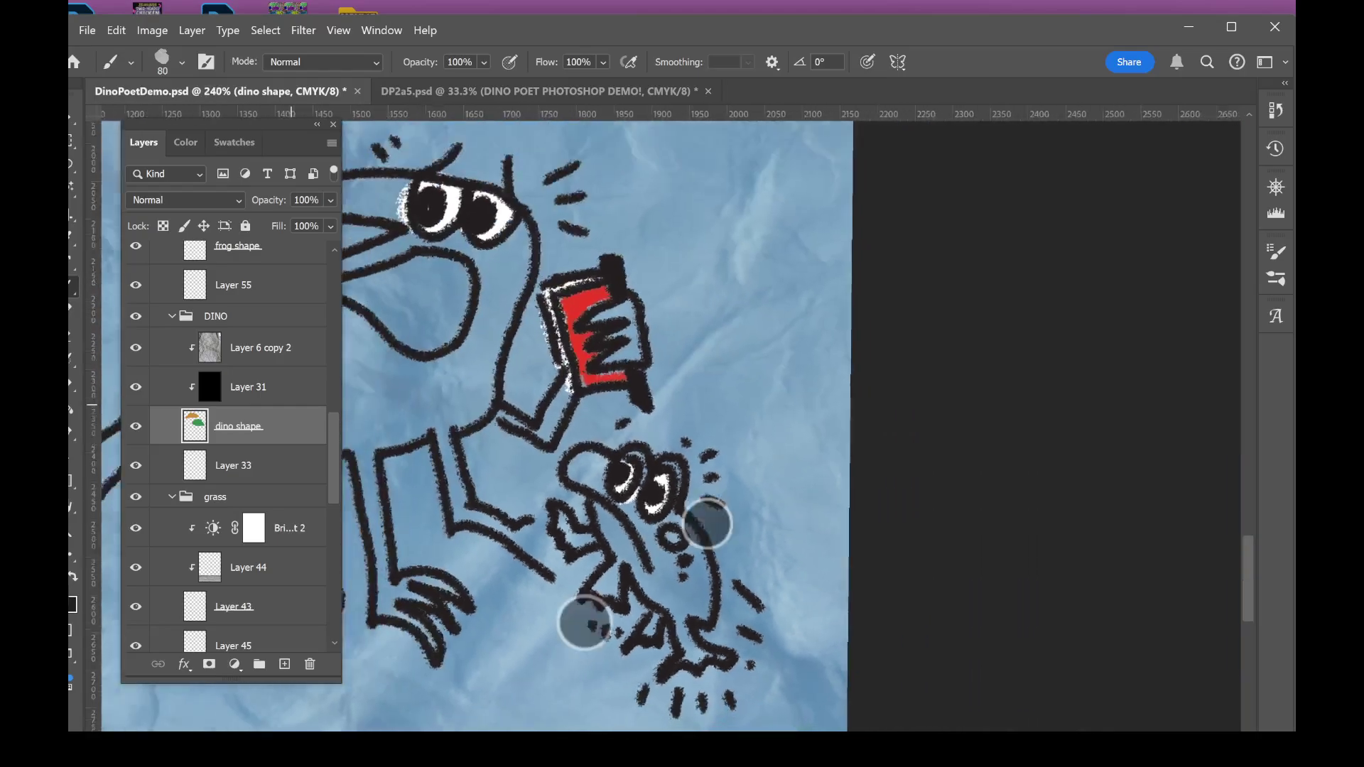
pyautogui.scroll(-2, 772, 512)
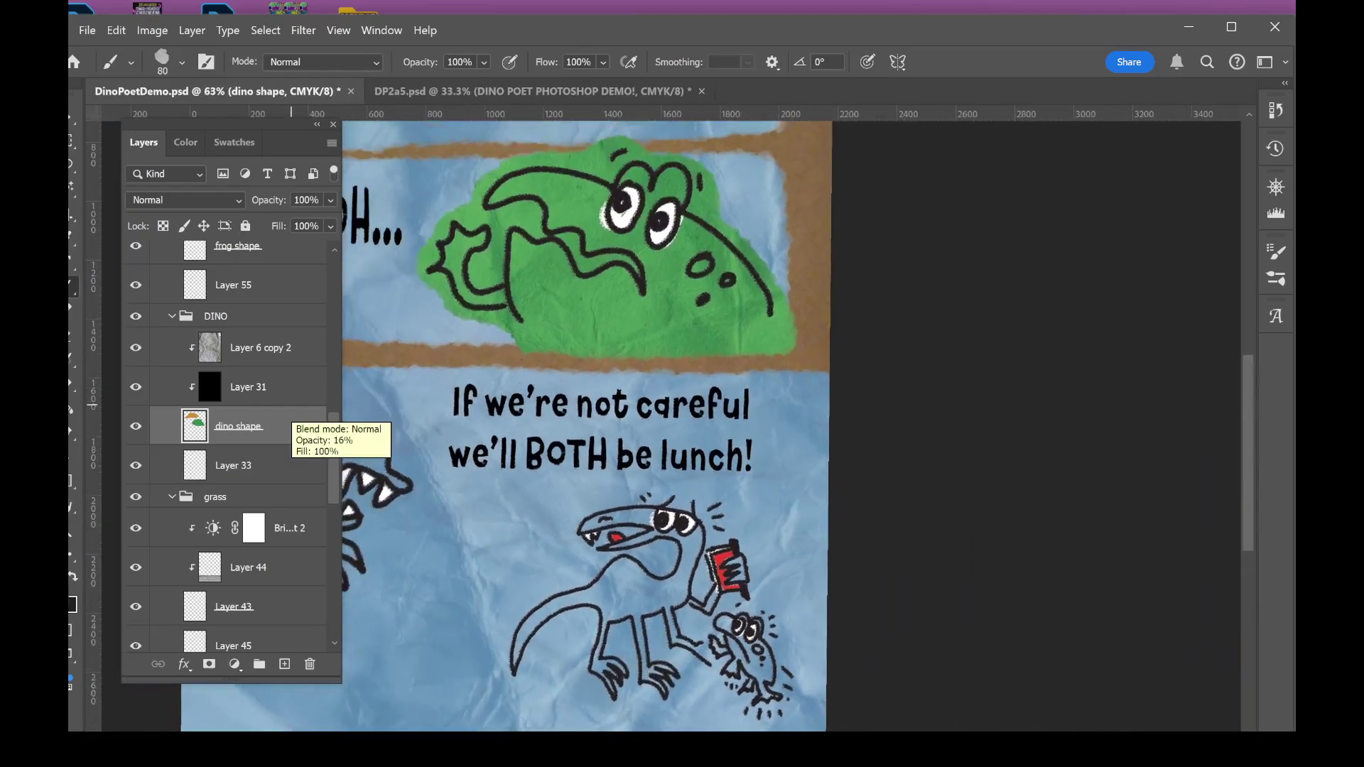
pyautogui.click(72, 188)
pyautogui.click(629, 302)
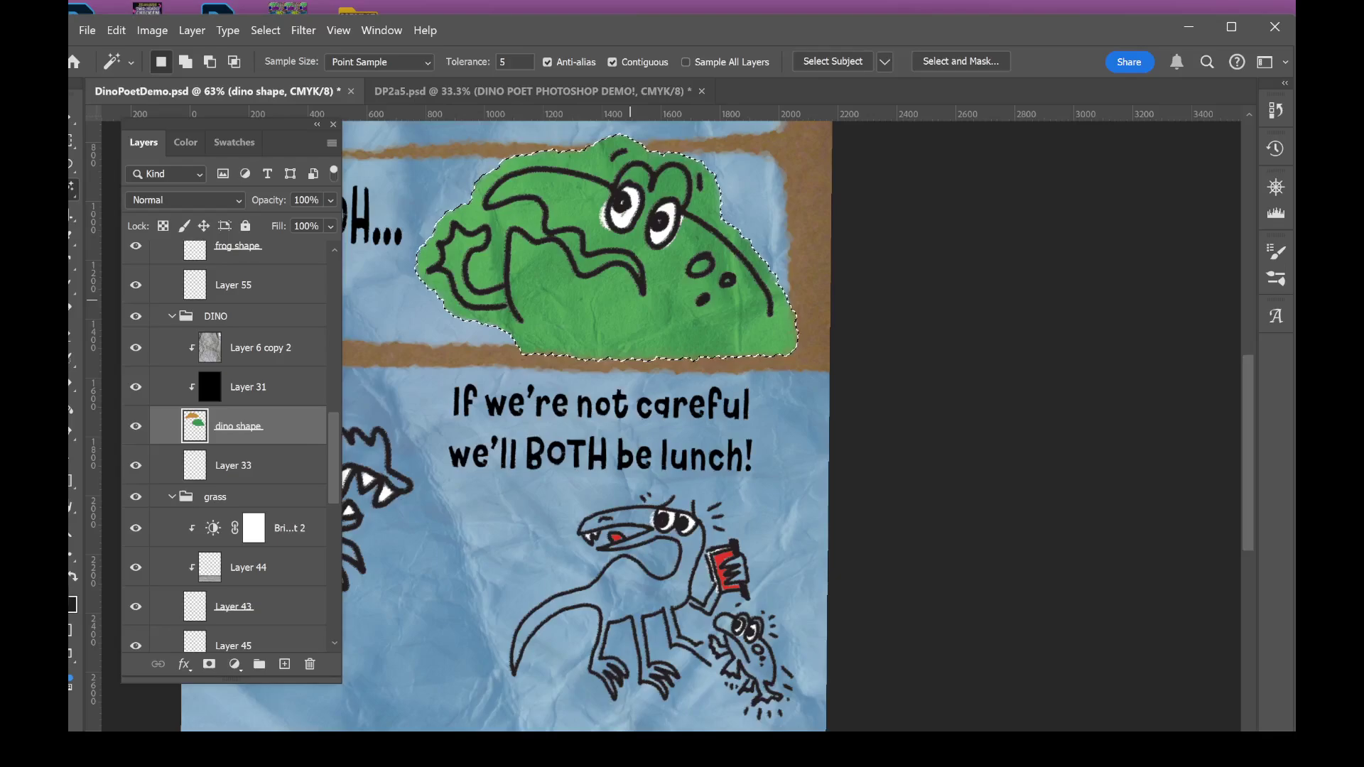
pyautogui.press('Delete')
pyautogui.hotkey('ctrl', 'd')
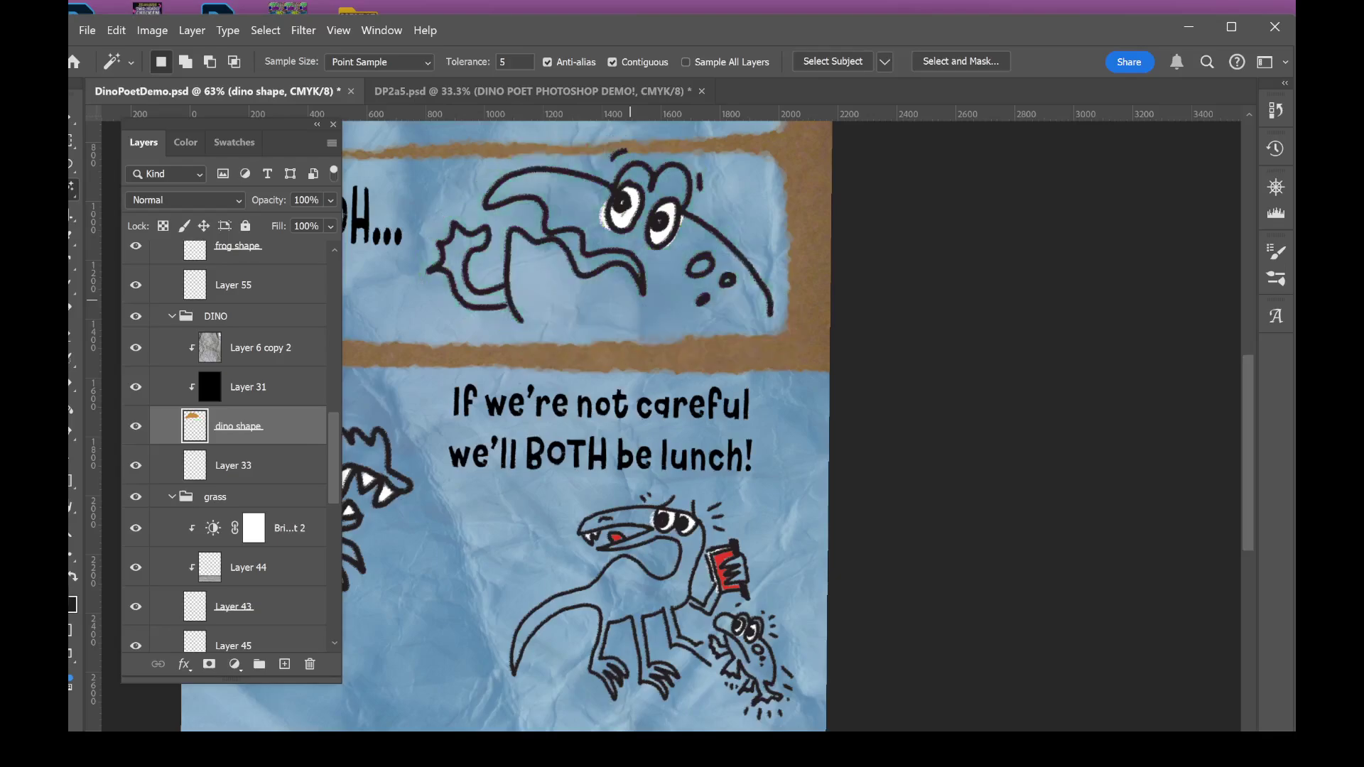
# - Paste the cut green shape in place onto the frog shape layer, behind the "UH-OH..." character
pyautogui.scroll(-1, 298, 469)
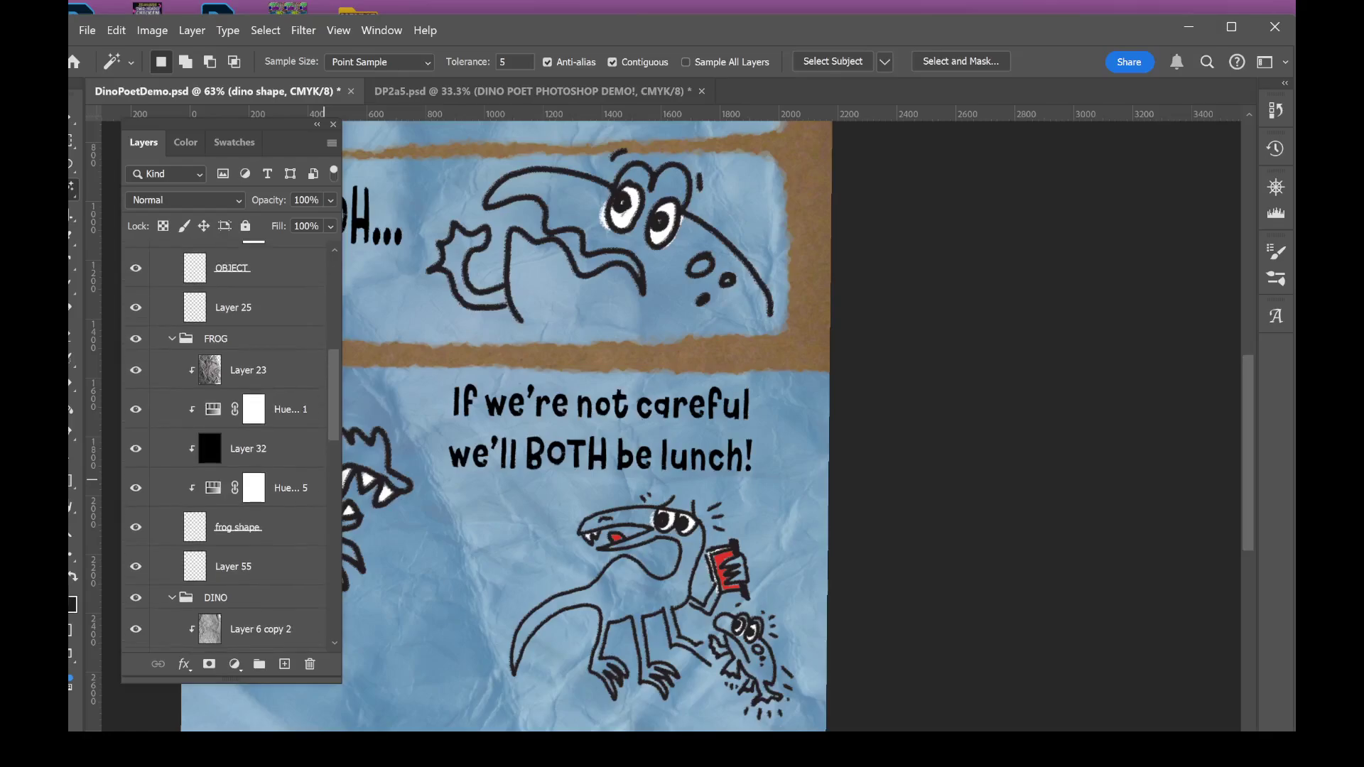
pyautogui.click(282, 448)
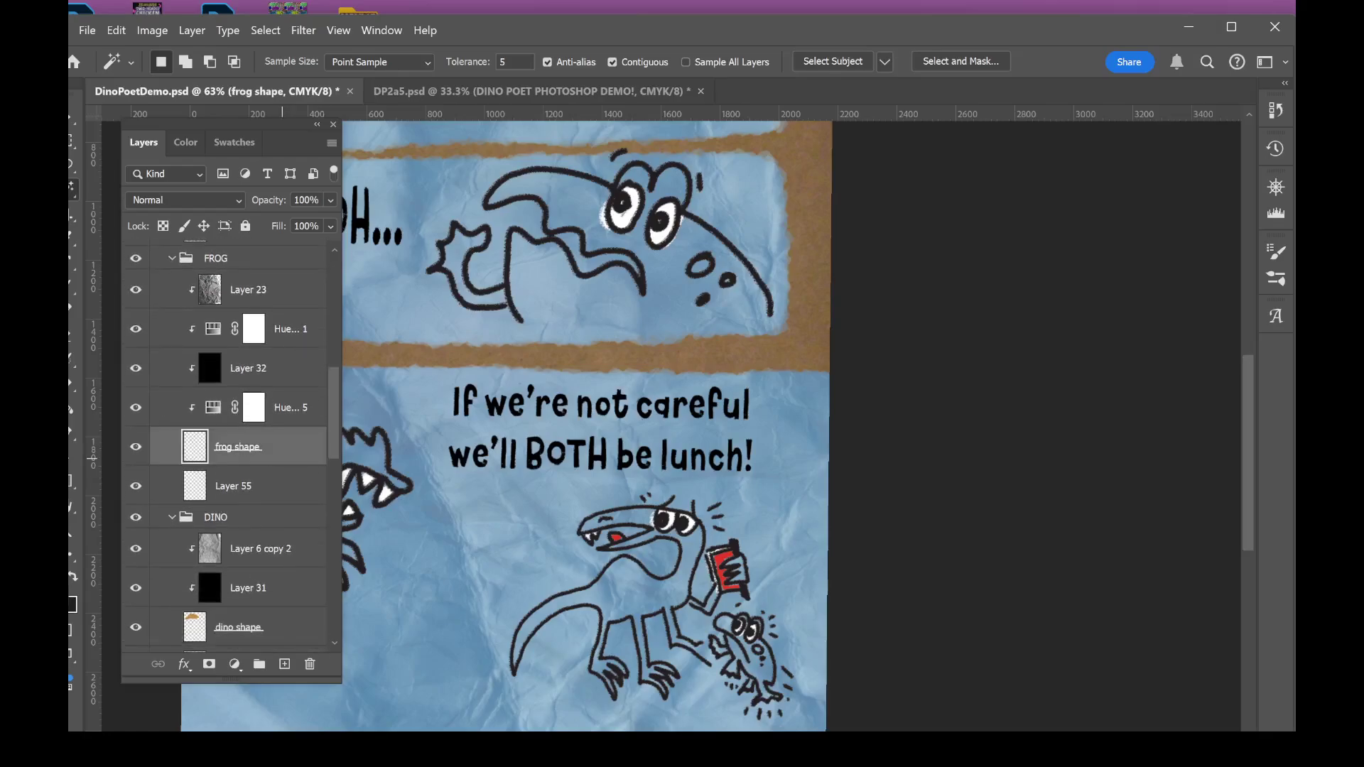
pyautogui.hotkey('ctrl', 'v')
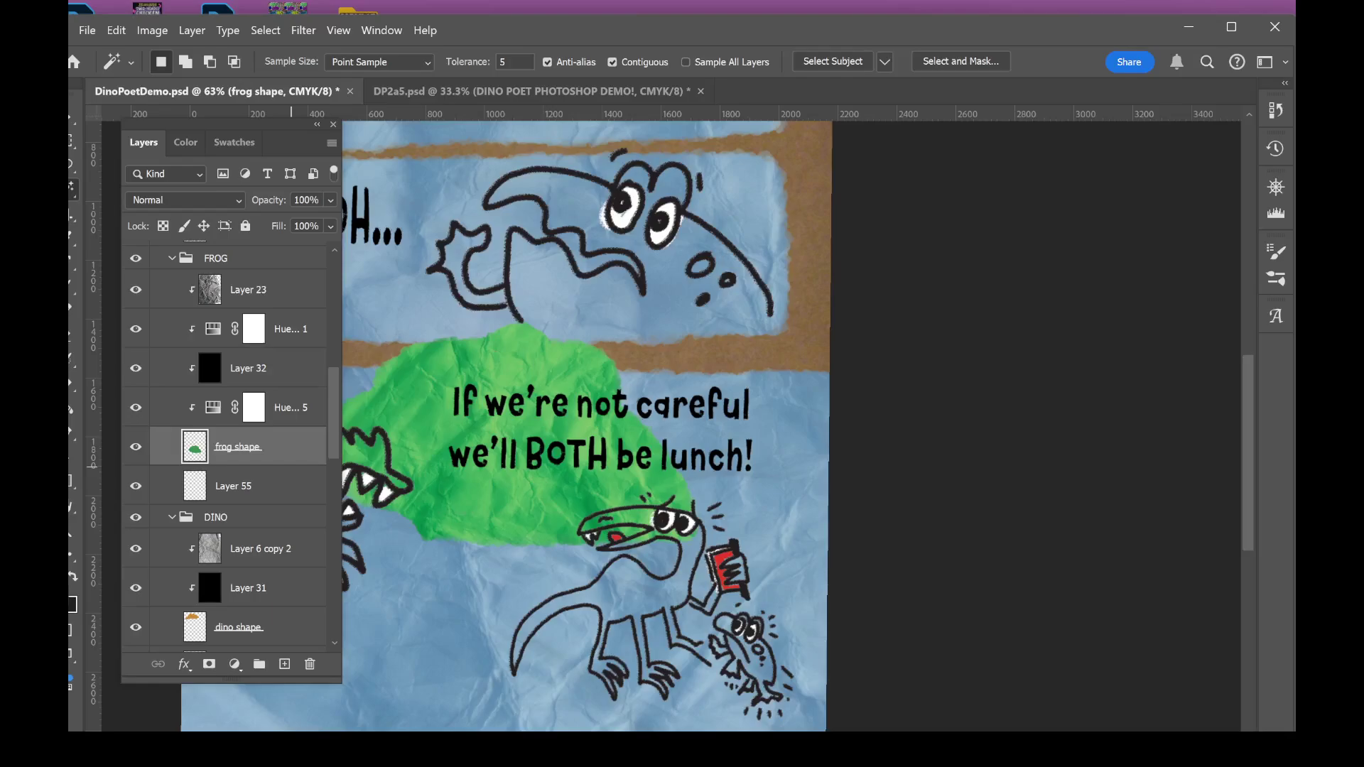
pyautogui.hotkey('ctrl', 'z')
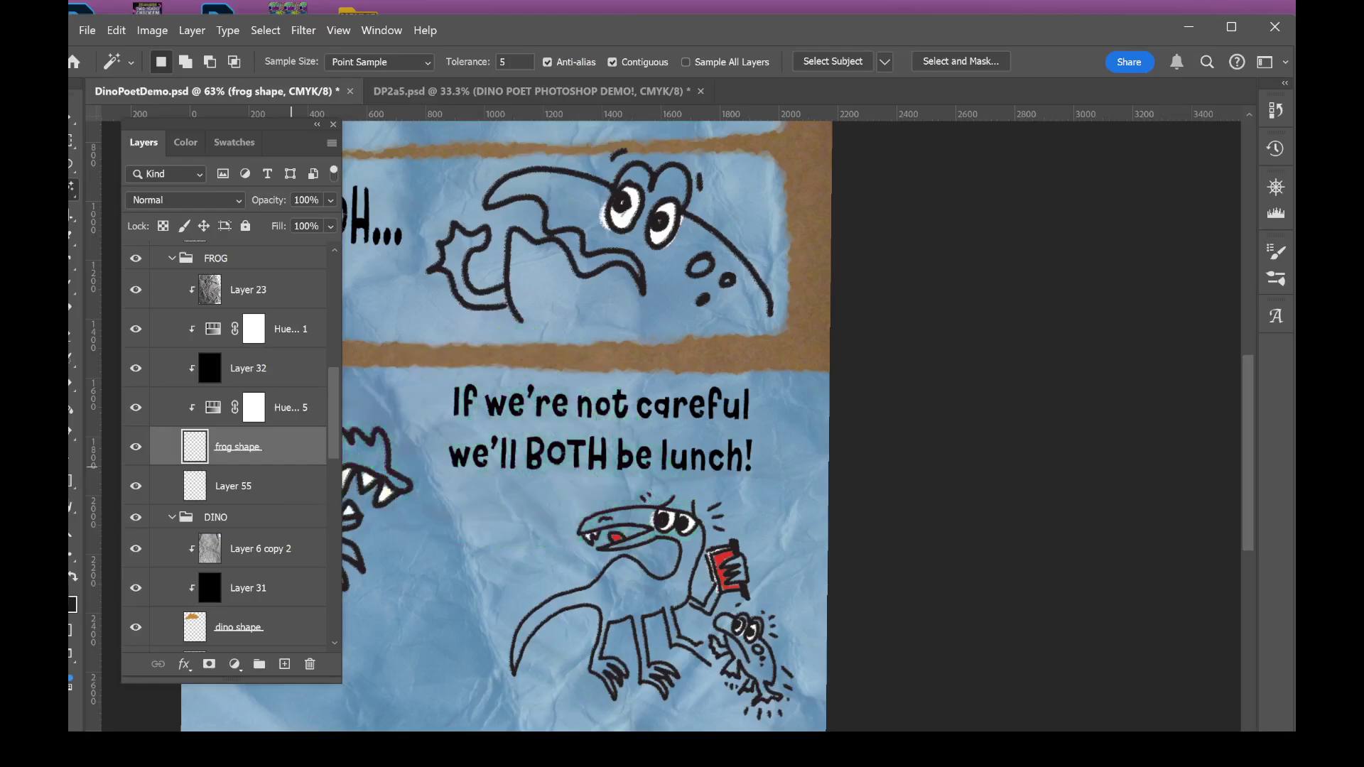
pyautogui.hotkey('ctrl', 'shift', 'v')
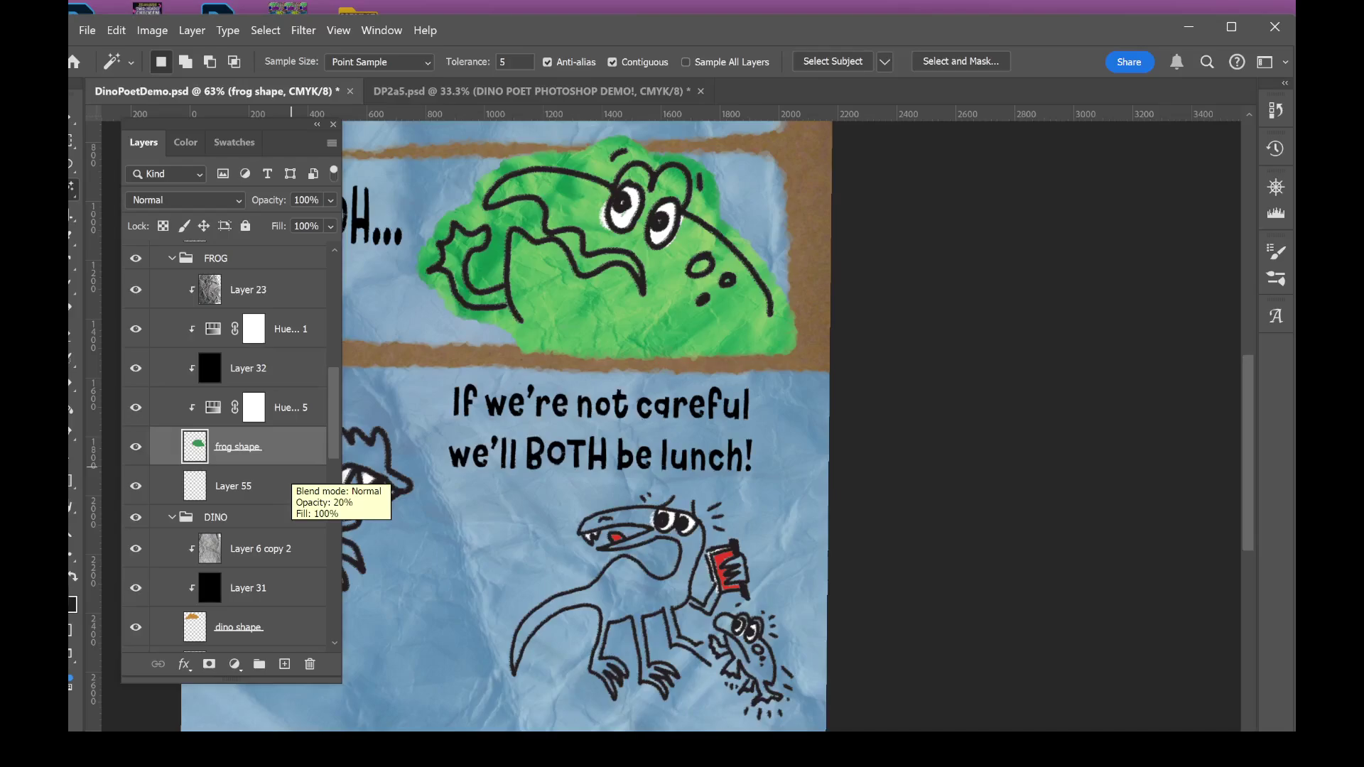
# - Brush green paper color over the small frog in the last panel, including its eyes, feet and surrounding motion marks
pyautogui.scroll(8, 622, 387)
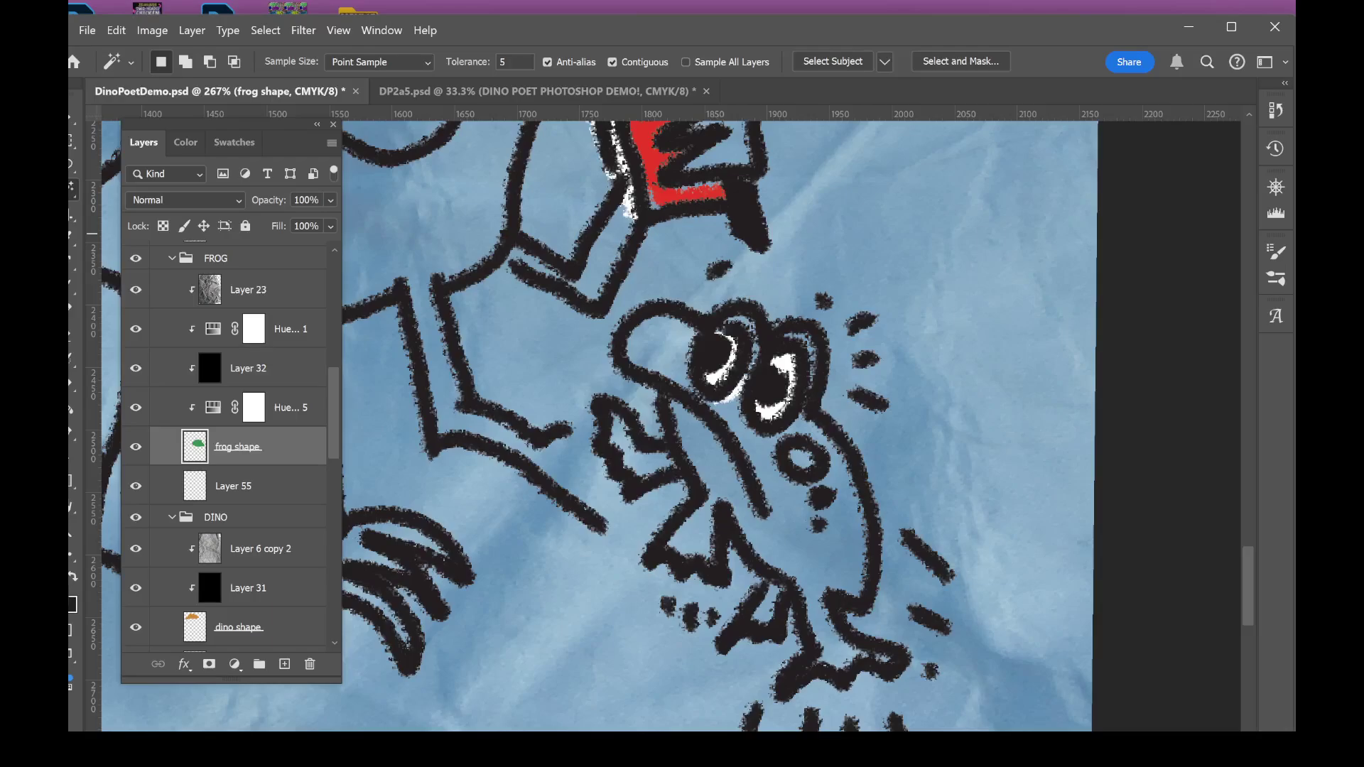
pyautogui.press('b')
pyautogui.moveTo(769, 320)
pyautogui.mouseDown()
pyautogui.moveTo(744, 317)
pyautogui.moveTo(725, 281)
pyautogui.moveTo(658, 328)
pyautogui.moveTo(632, 299)
pyautogui.moveTo(611, 476)
pyautogui.moveTo(583, 405)
pyautogui.mouseUp()
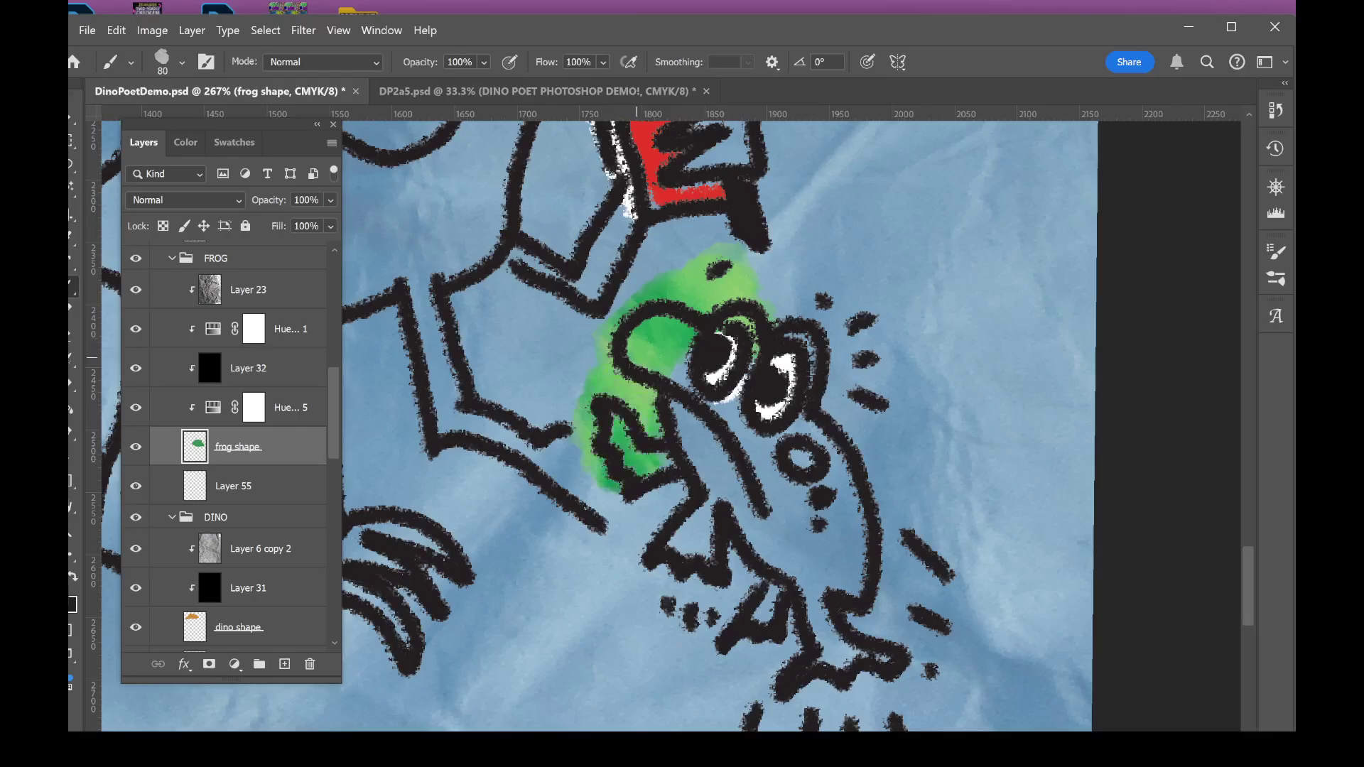
pyautogui.moveTo(611, 491)
pyautogui.mouseDown()
pyautogui.moveTo(682, 547)
pyautogui.moveTo(711, 611)
pyautogui.moveTo(767, 660)
pyautogui.mouseUp()
pyautogui.moveTo(787, 582); pyautogui.dragTo(726, 395)
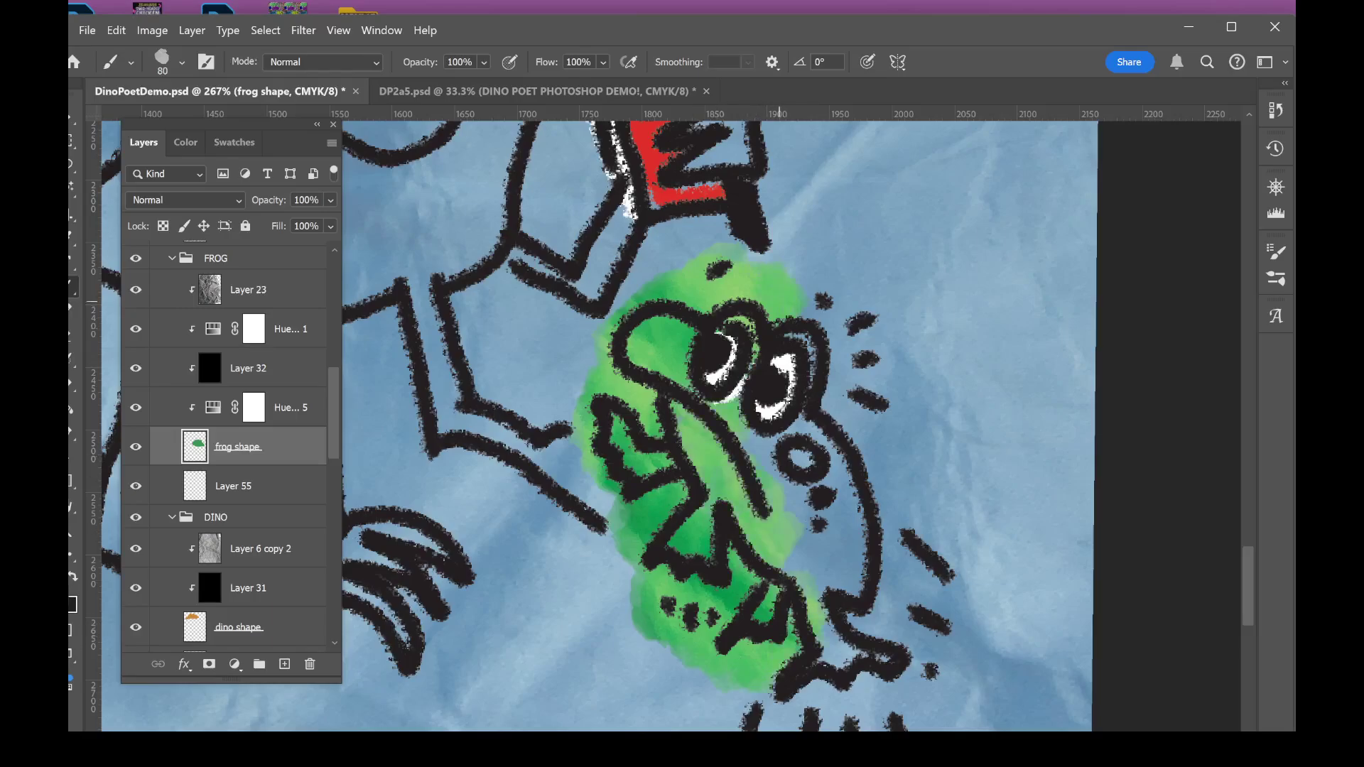
pyautogui.moveTo(781, 299)
pyautogui.mouseDown()
pyautogui.moveTo(874, 394)
pyautogui.moveTo(895, 383)
pyautogui.moveTo(802, 434)
pyautogui.moveTo(838, 398)
pyautogui.moveTo(887, 541)
pyautogui.moveTo(868, 411)
pyautogui.moveTo(924, 540)
pyautogui.moveTo(912, 592)
pyautogui.moveTo(795, 505)
pyautogui.moveTo(821, 636)
pyautogui.mouseUp()
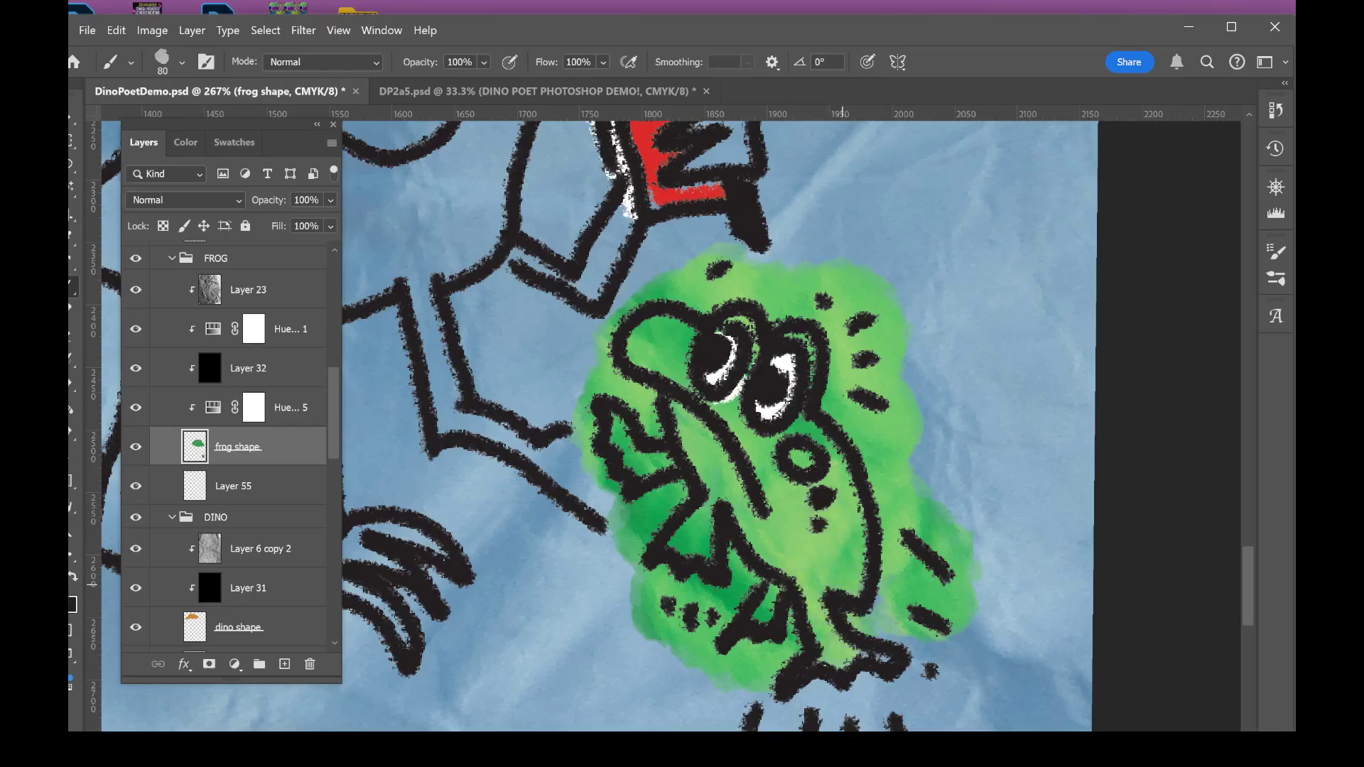
pyautogui.moveTo(571, 615); pyautogui.dragTo(508, 493)
pyautogui.moveTo(685, 589)
pyautogui.mouseDown()
pyautogui.moveTo(877, 626)
pyautogui.moveTo(829, 497)
pyautogui.mouseUp()
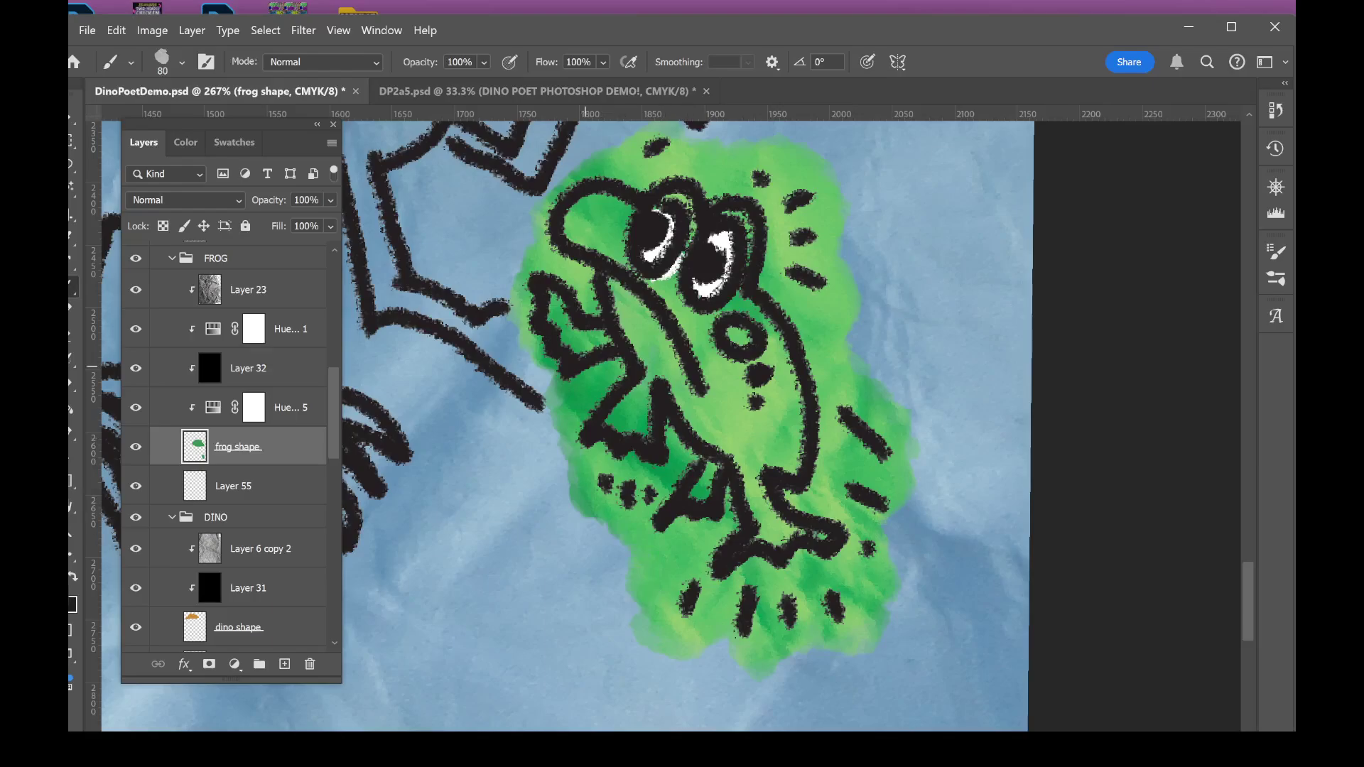
# - Touch up the torn green edge beside the small frog's hand and around its snout near the dinosaur's arm
pyautogui.scroll(6, 501, 557)
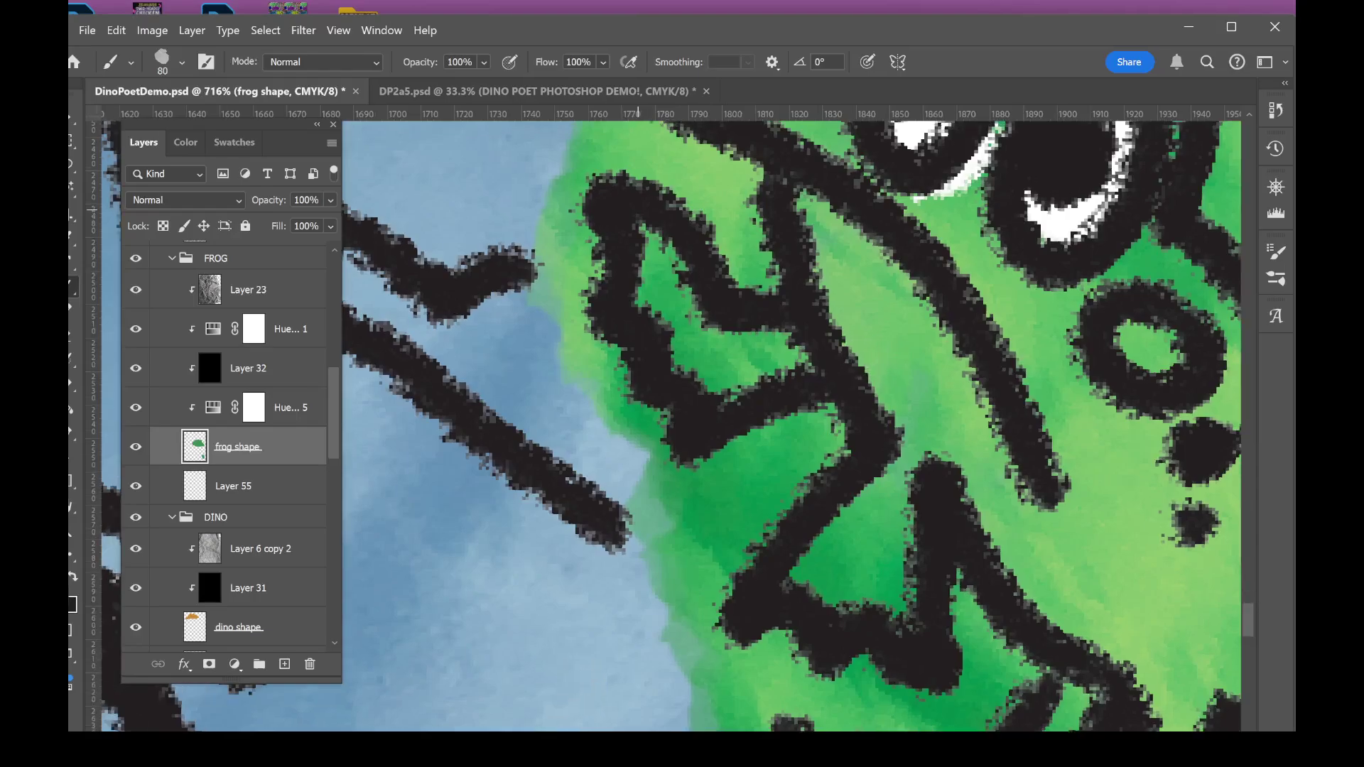
pyautogui.moveTo(637, 210); pyautogui.dragTo(608, 199)
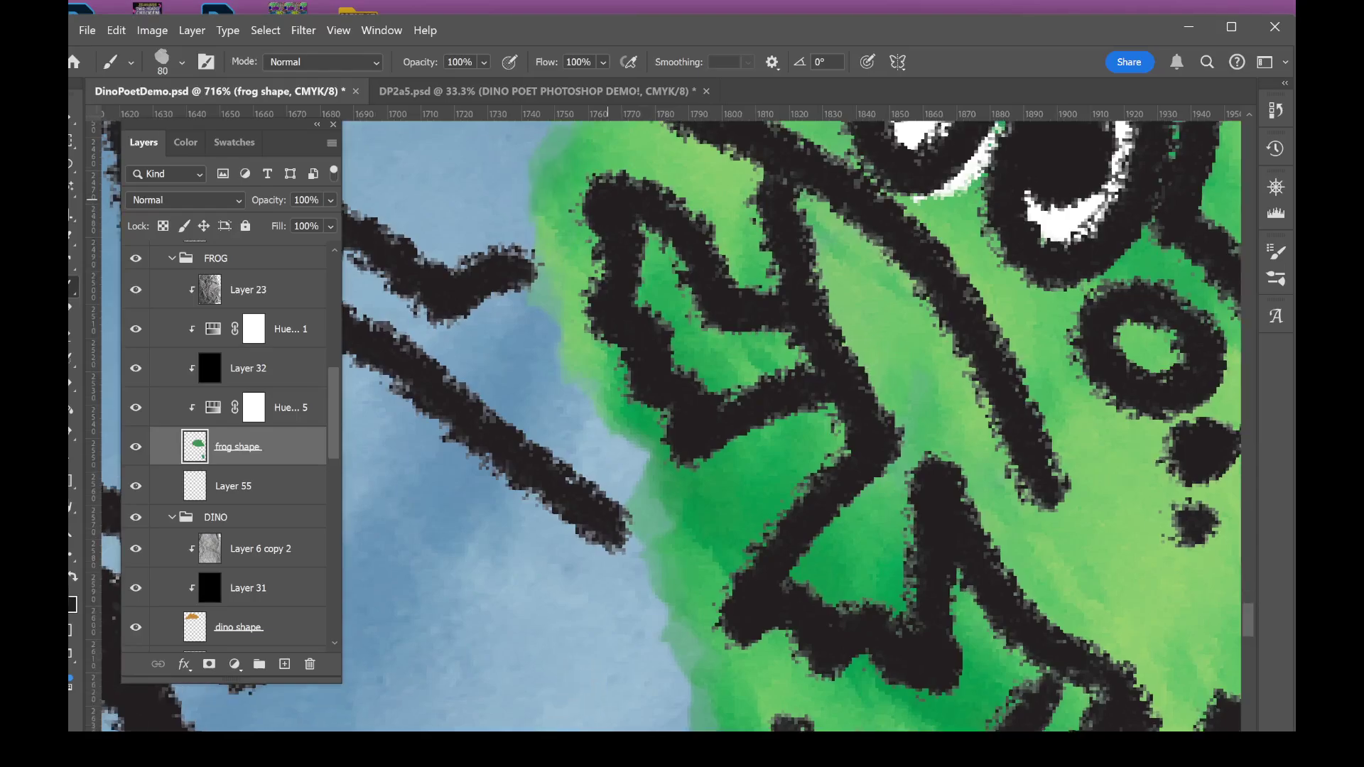
pyautogui.moveTo(630, 265)
pyautogui.mouseDown()
pyautogui.moveTo(736, 545)
pyautogui.moveTo(680, 341)
pyautogui.mouseUp()
pyautogui.moveTo(645, 263); pyautogui.dragTo(756, 656)
pyautogui.scroll(-8, 594, 457)
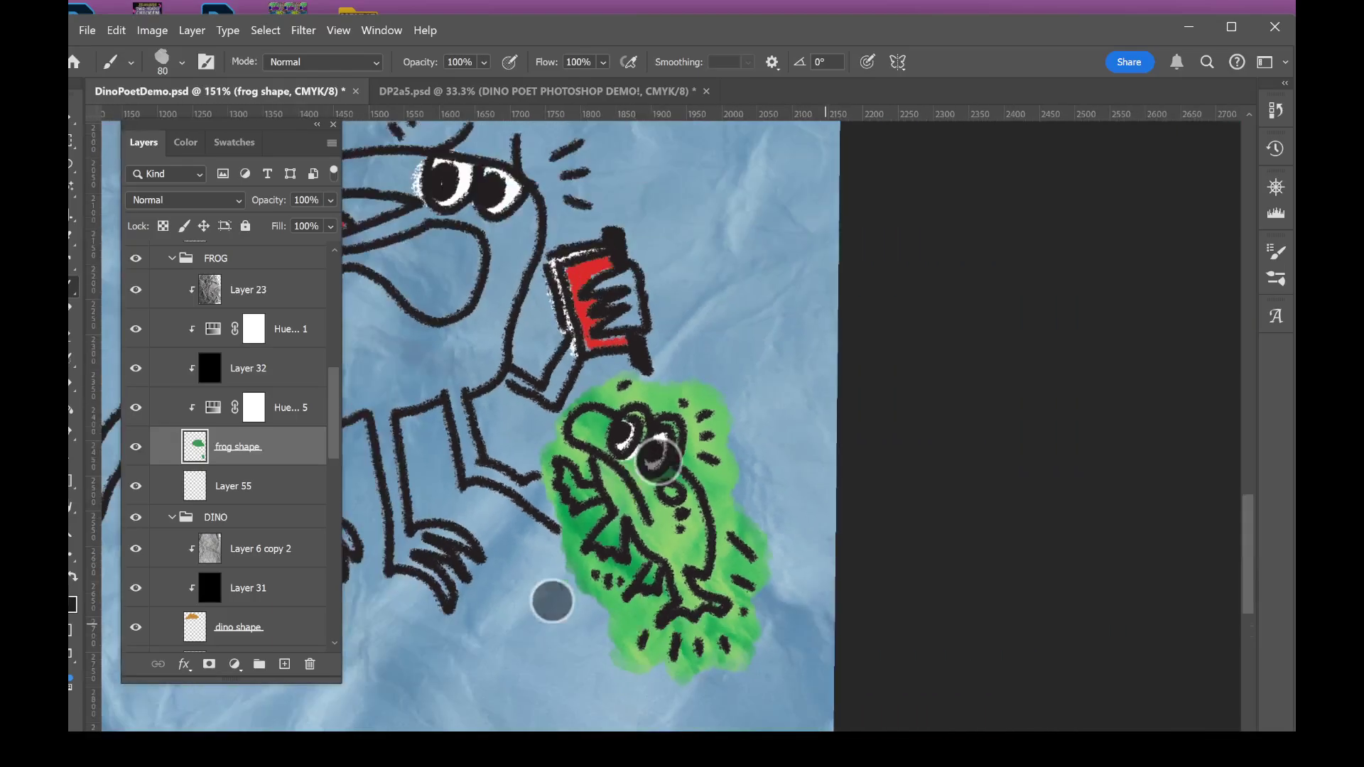
pyautogui.scroll(8, 826, 625)
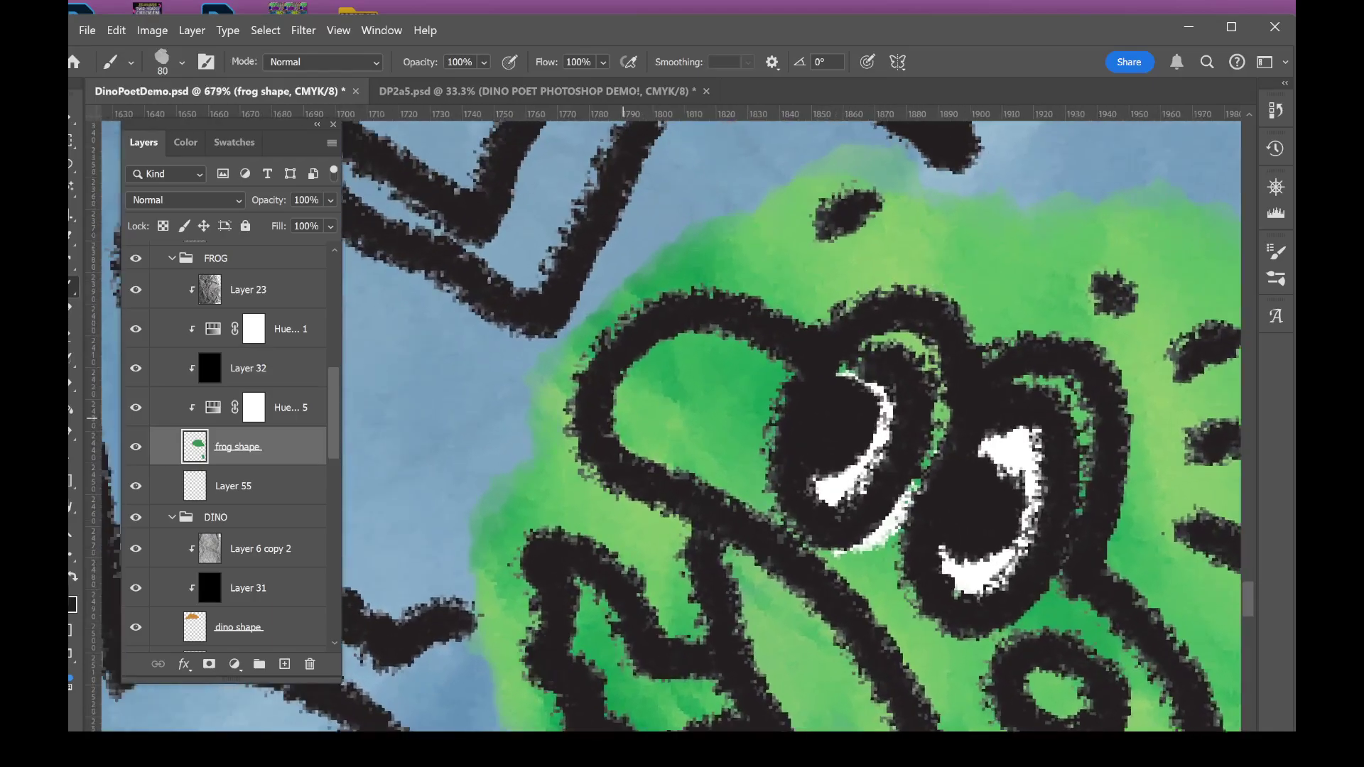
pyautogui.moveTo(652, 429)
pyautogui.mouseDown()
pyautogui.moveTo(653, 384)
pyautogui.moveTo(594, 419)
pyautogui.moveTo(797, 326)
pyautogui.mouseUp()
pyautogui.scroll(2, 797, 324)
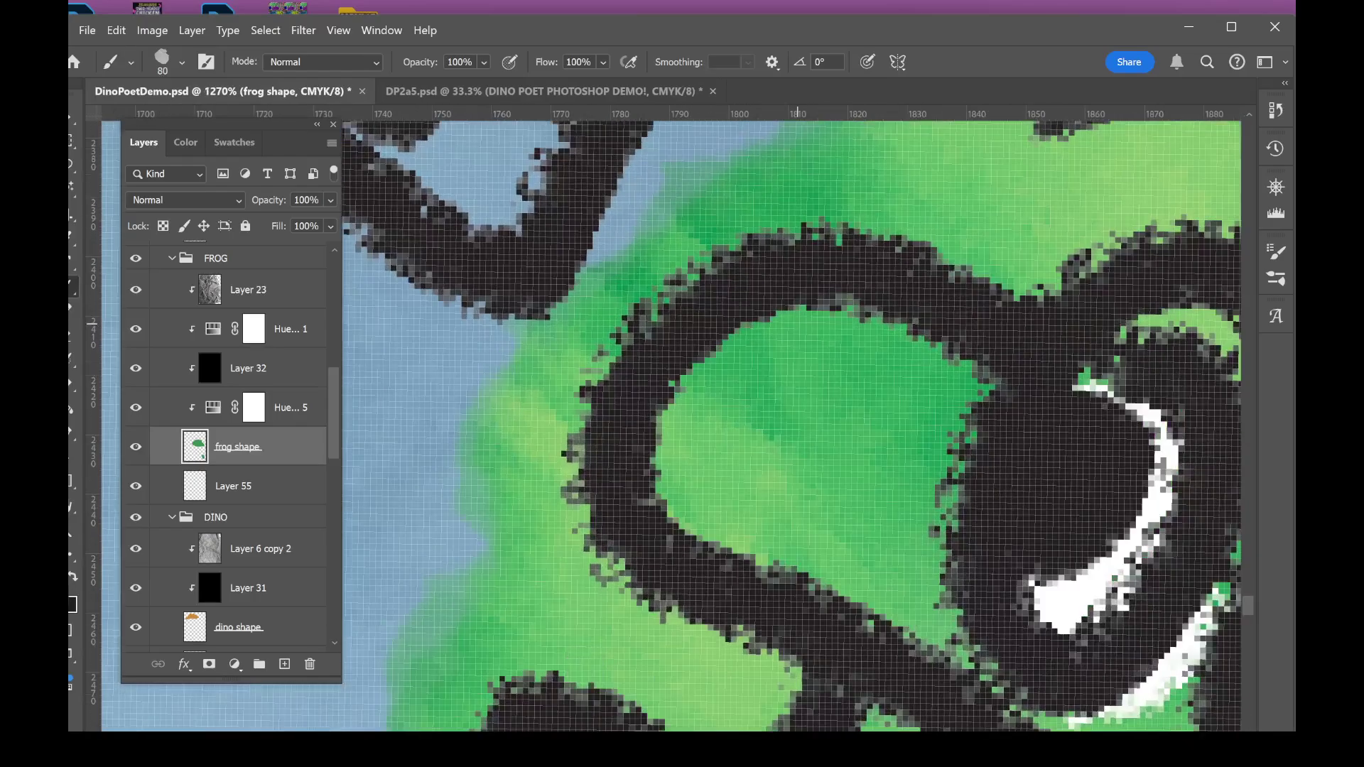
# - Brush more green onto the frog shape layer above the small frog's snout, extending it behind the dinosaur's elbow
pyautogui.scroll(-5, 798, 324)
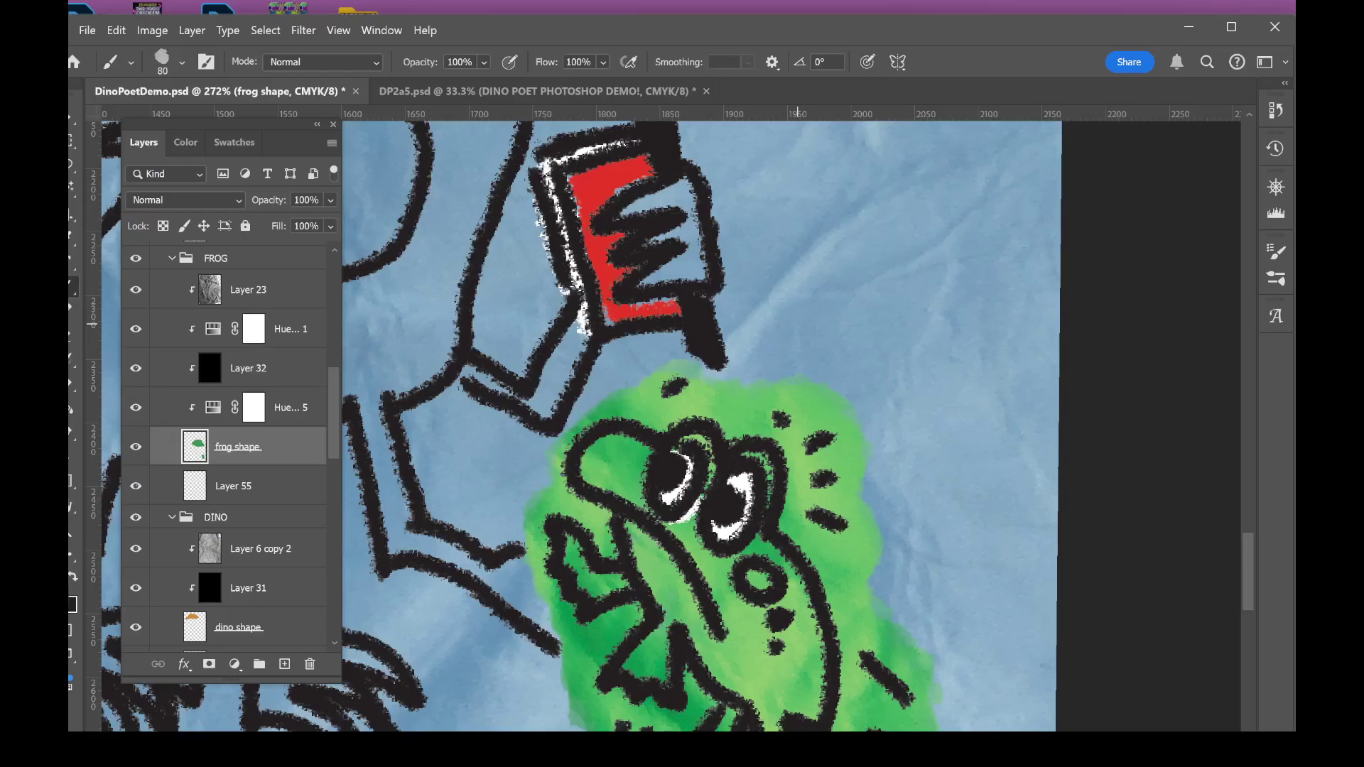
pyautogui.scroll(5, 797, 324)
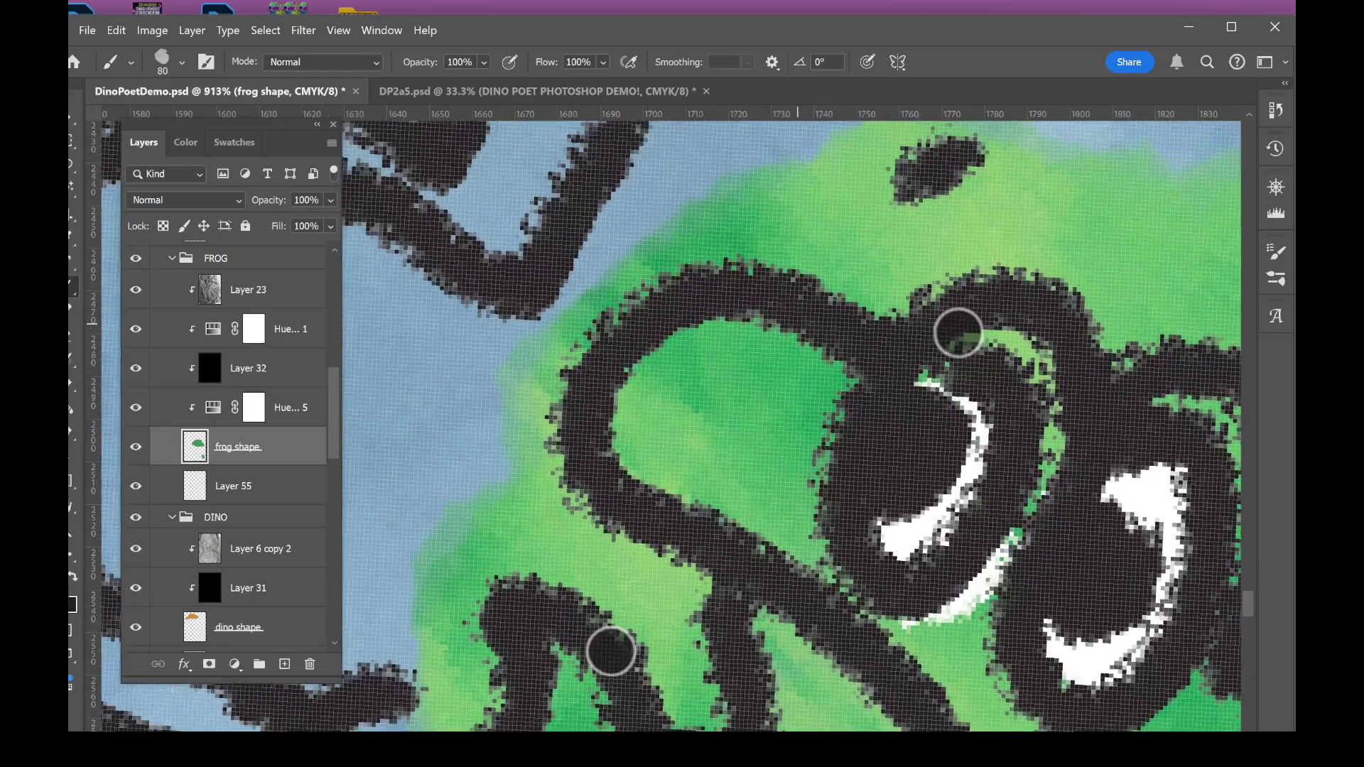
pyautogui.scroll(-4, 888, 366)
pyautogui.scroll(3, 888, 366)
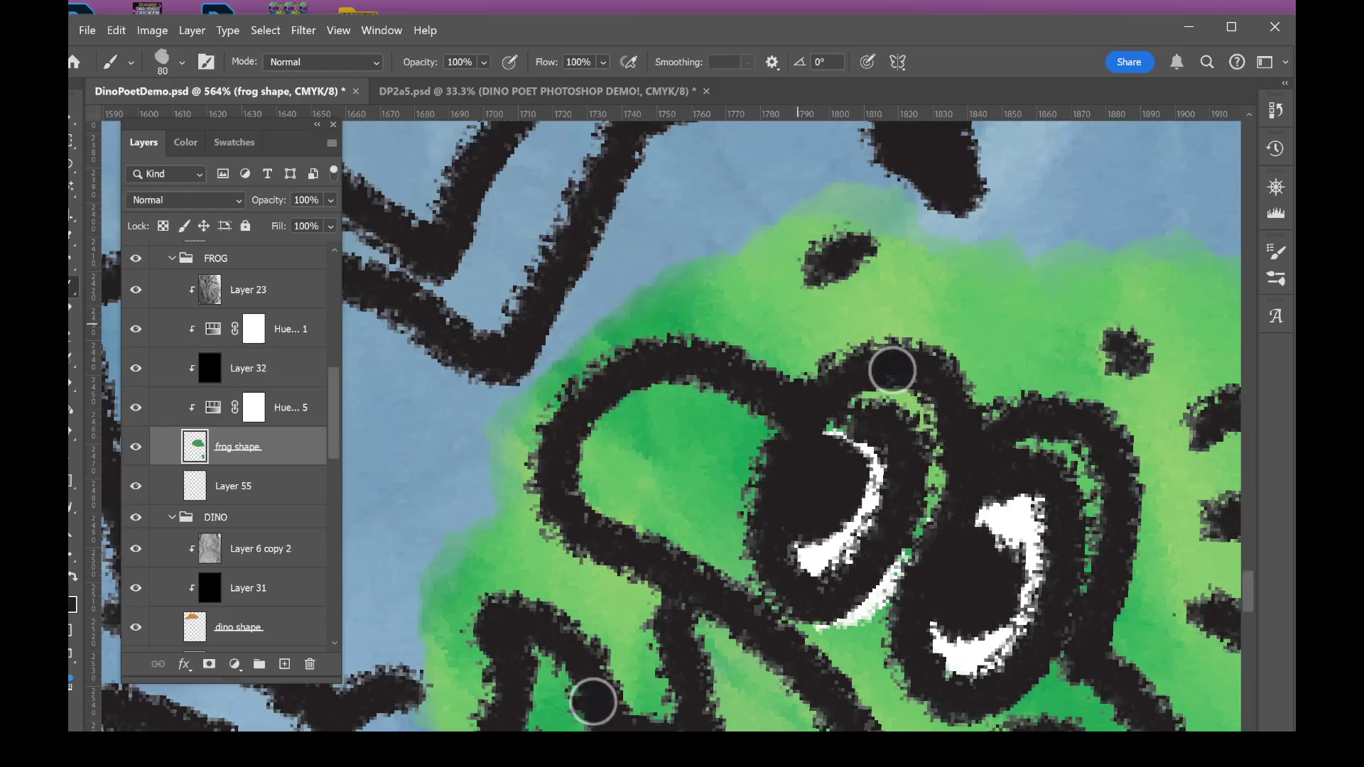
pyautogui.scroll(-3, 889, 384)
pyautogui.scroll(4, 889, 383)
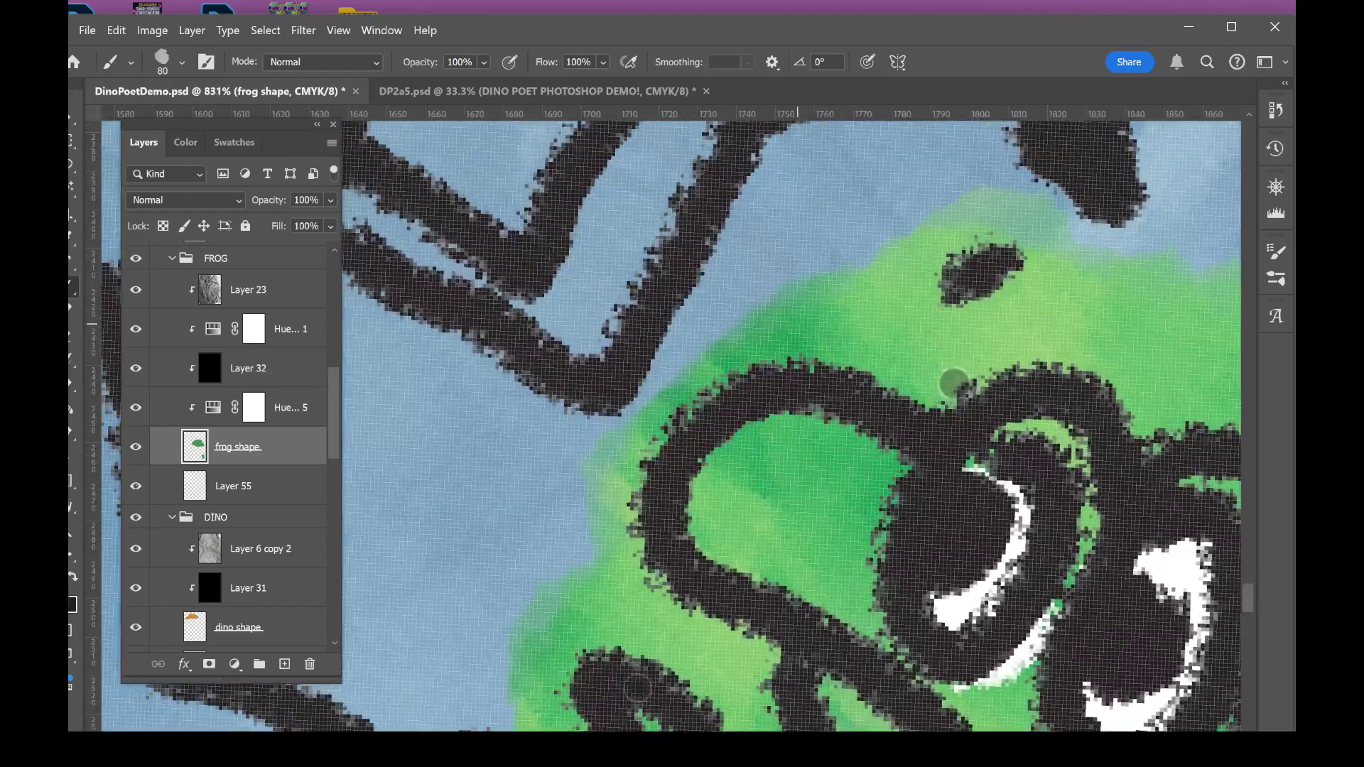
pyautogui.moveTo(734, 345)
pyautogui.mouseDown()
pyautogui.moveTo(642, 451)
pyautogui.moveTo(683, 405)
pyautogui.mouseUp()
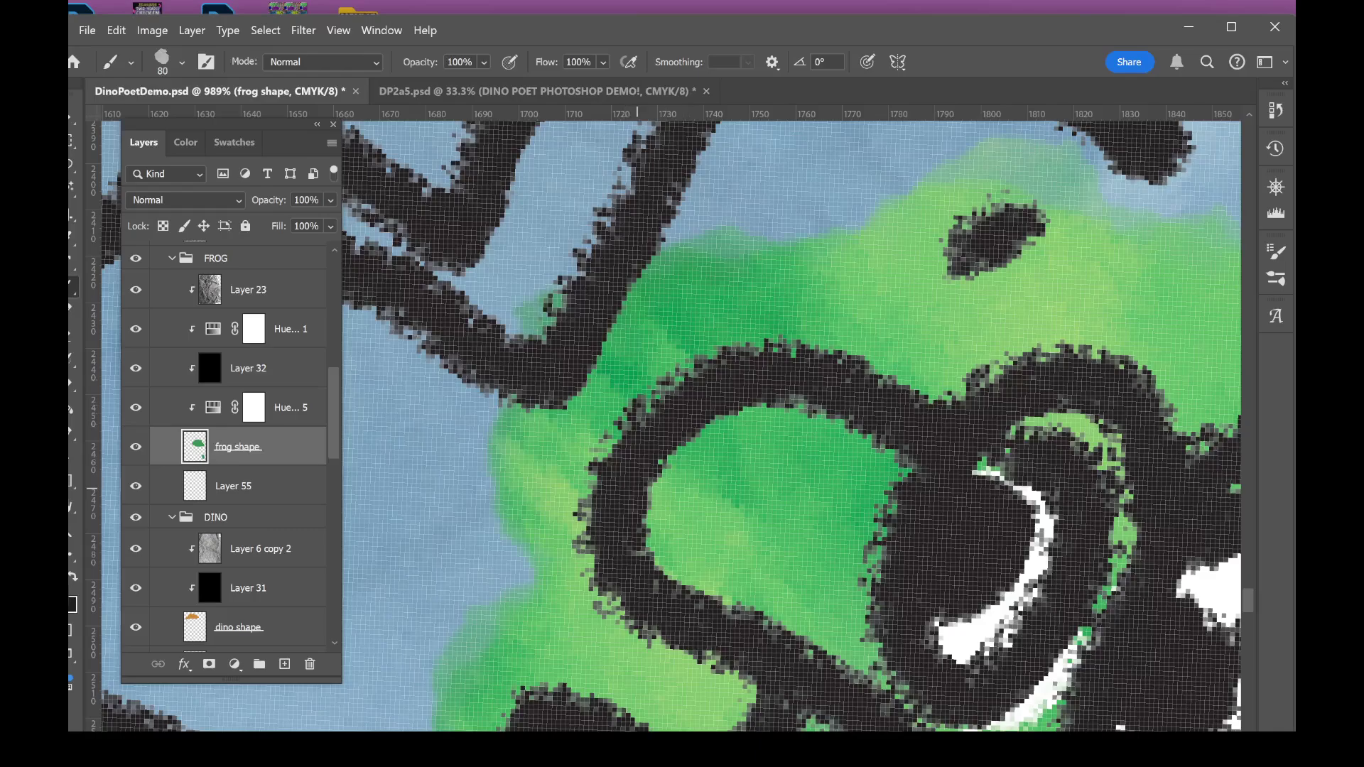
# - On the Black Lines 100K layer, erase the dinosaur's elbow outline where it overlaps the frog's green shape, using a size 9 eraser
pyautogui.scroll(5, 269, 392)
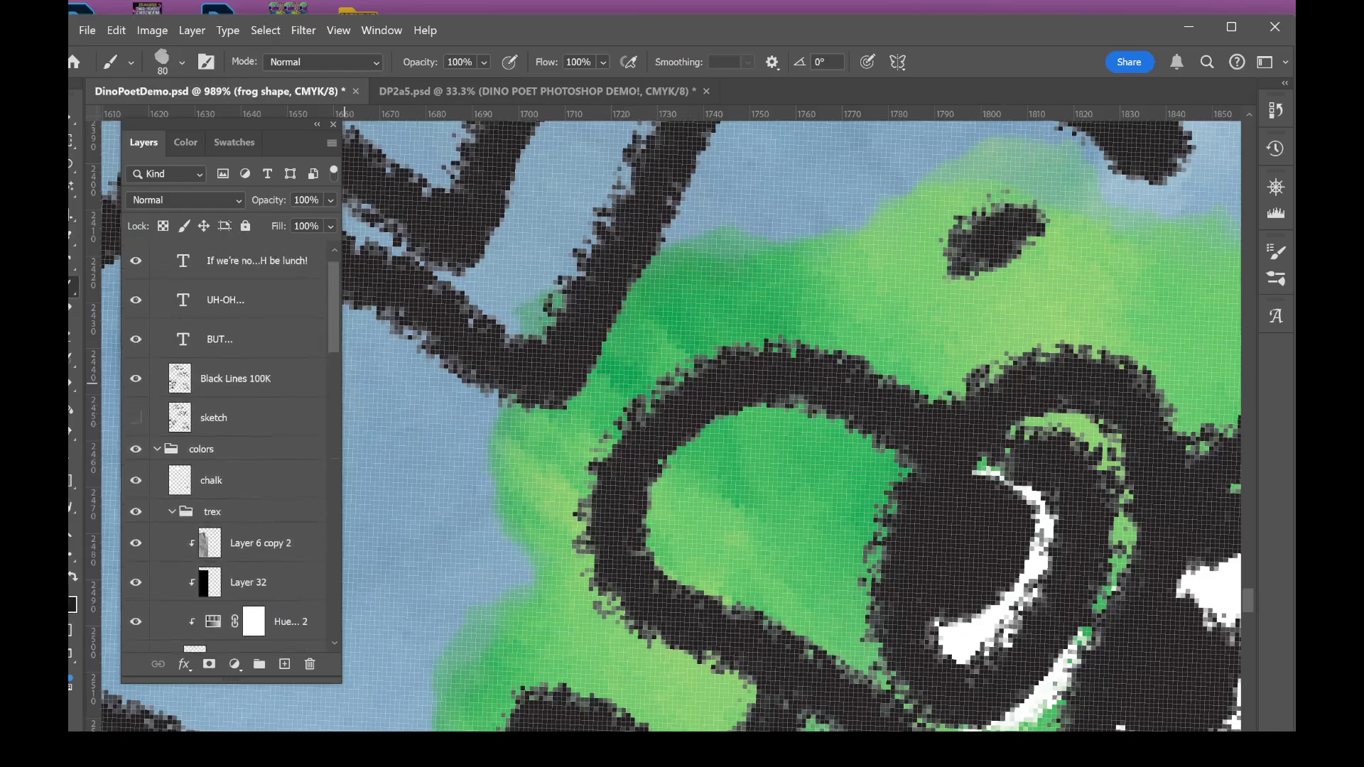
pyautogui.click(268, 392)
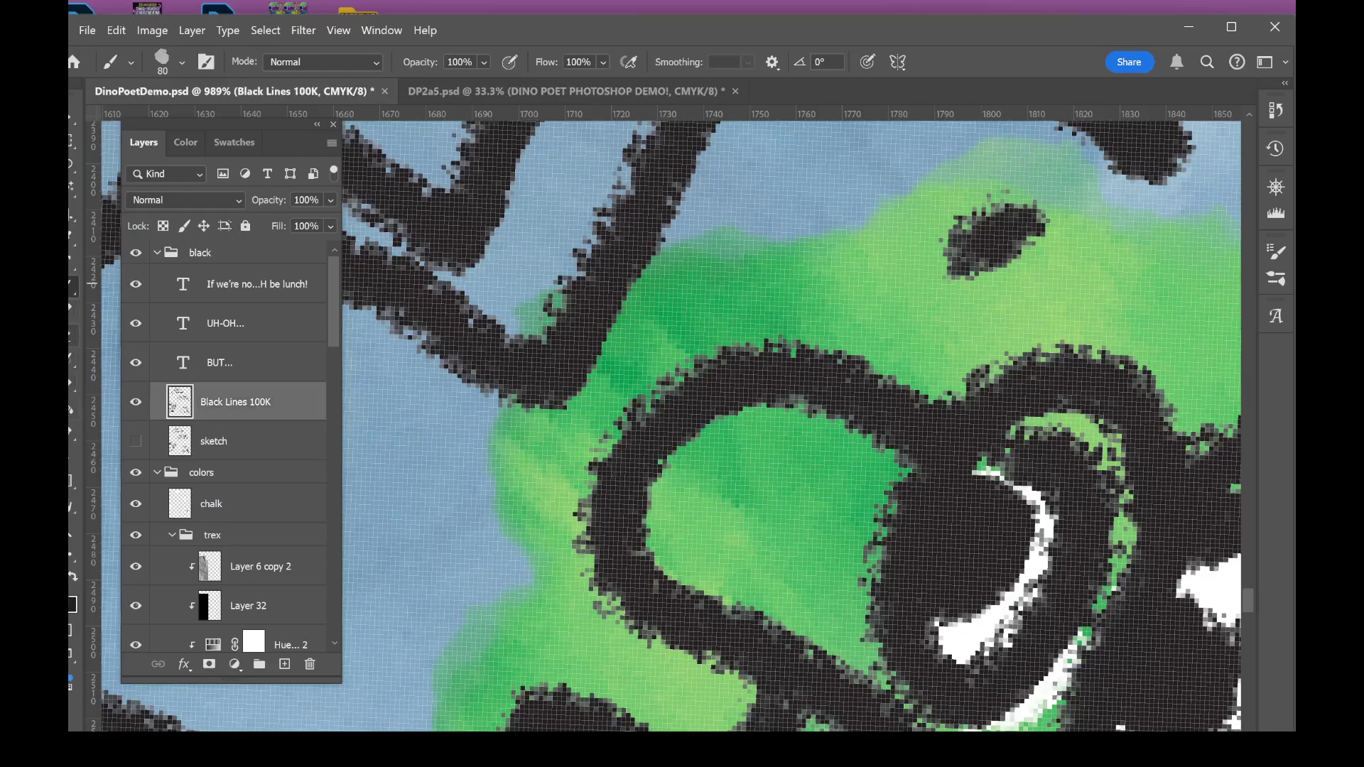
pyautogui.click(73, 335)
pyautogui.moveTo(654, 426); pyautogui.dragTo(589, 369)
pyautogui.hotkey('ctrl', 'z')
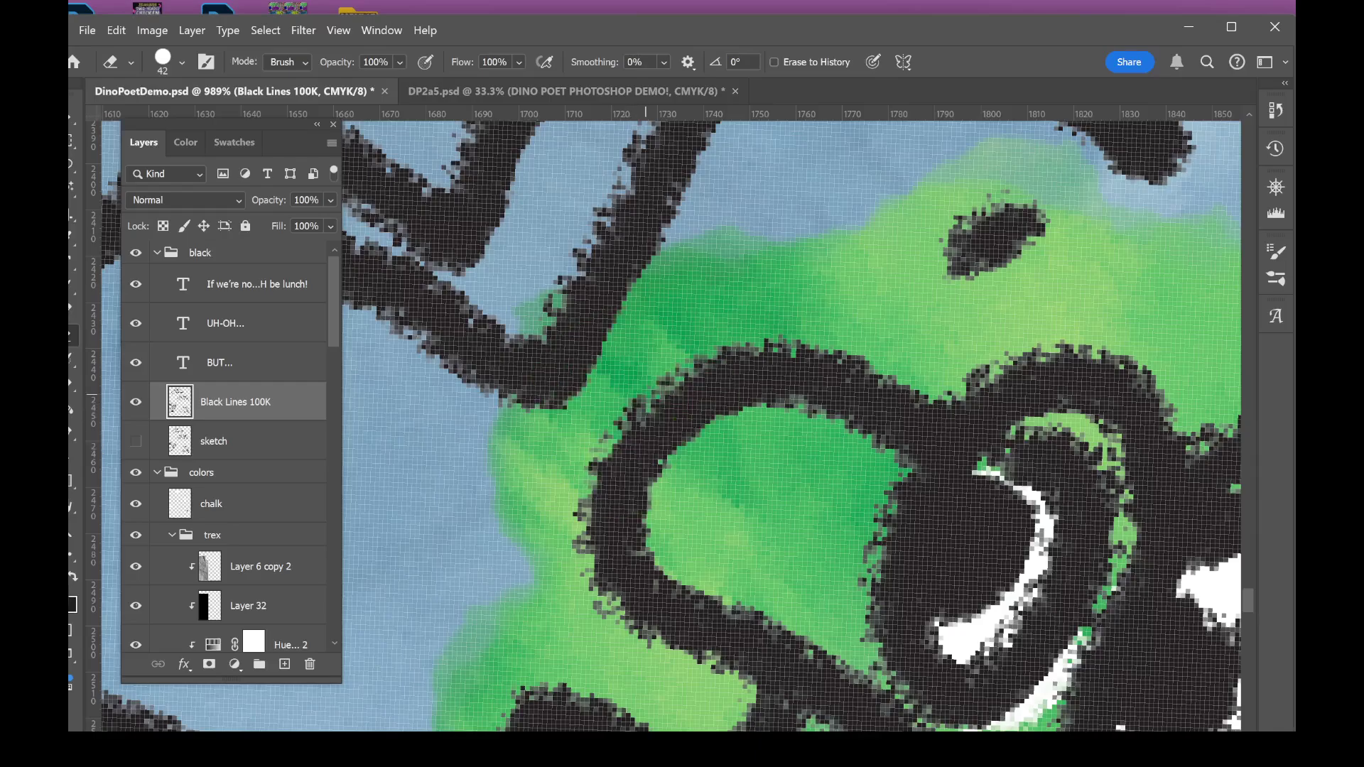
pyautogui.press('[')
pyautogui.press('[')
pyautogui.press('[')
pyautogui.press('[')
pyautogui.moveTo(622, 313)
pyautogui.mouseDown()
pyautogui.moveTo(639, 284)
pyautogui.moveTo(568, 320)
pyautogui.moveTo(596, 304)
pyautogui.moveTo(549, 344)
pyautogui.moveTo(551, 398)
pyautogui.moveTo(596, 348)
pyautogui.mouseUp()
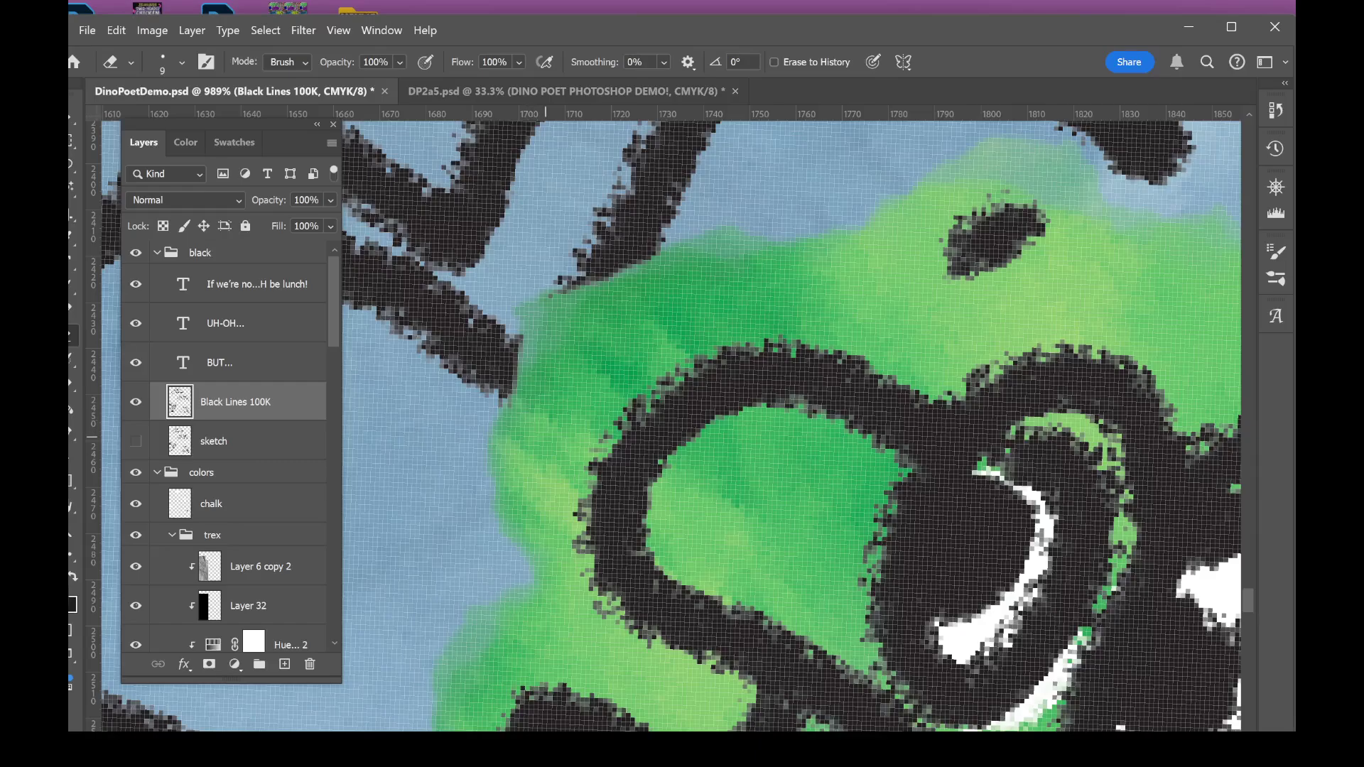
# - On the dino shape layer, lasso around the small dinosaur and fill the selection with the dino swatch color
pyautogui.scroll(-10, 545, 437)
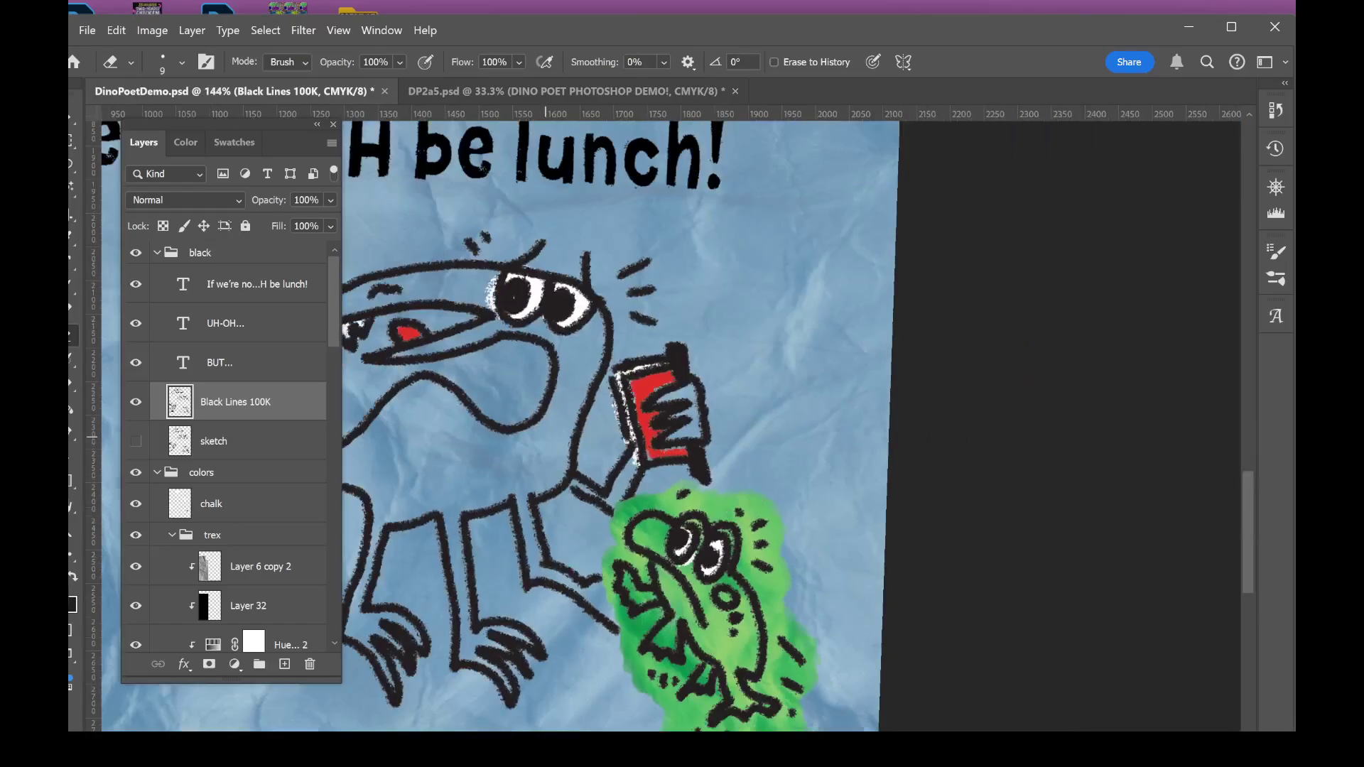
pyautogui.scroll(-3, 545, 437)
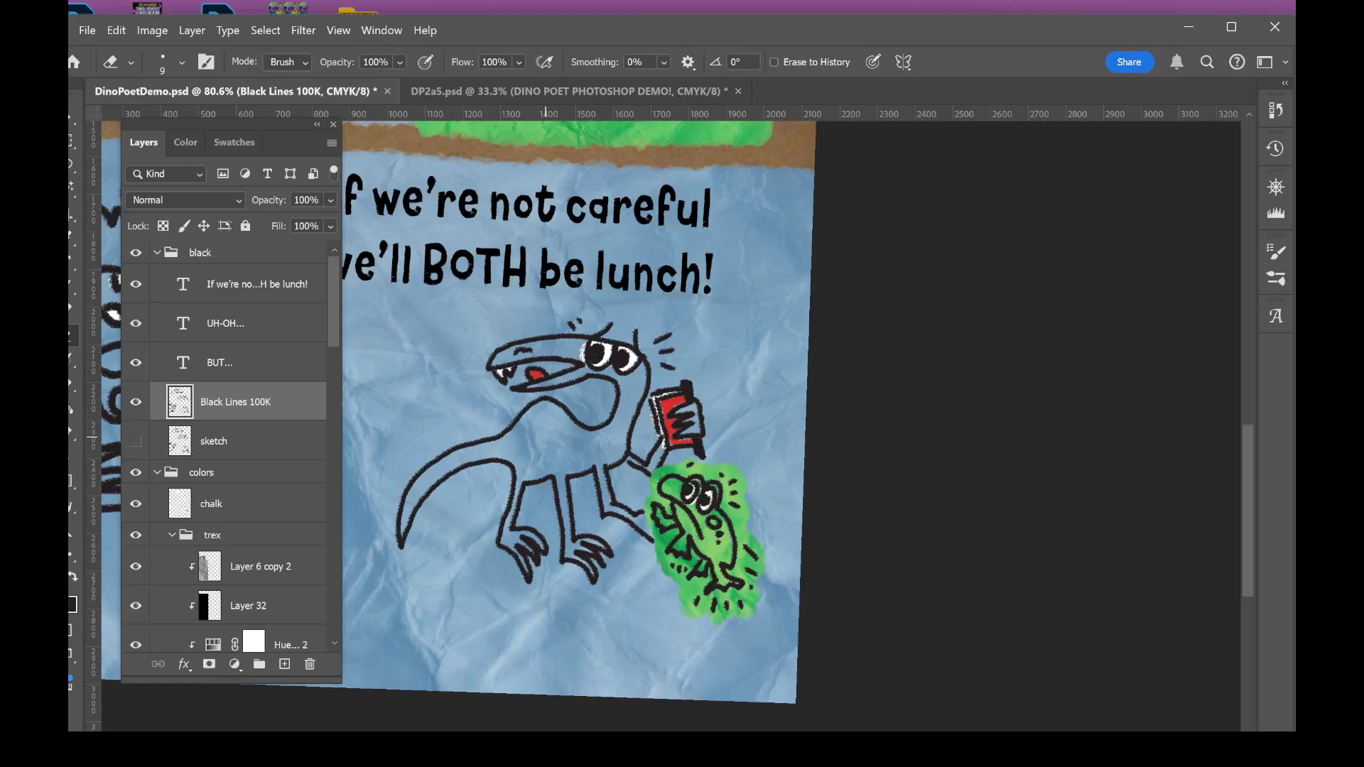
pyautogui.scroll(2, 836, 533)
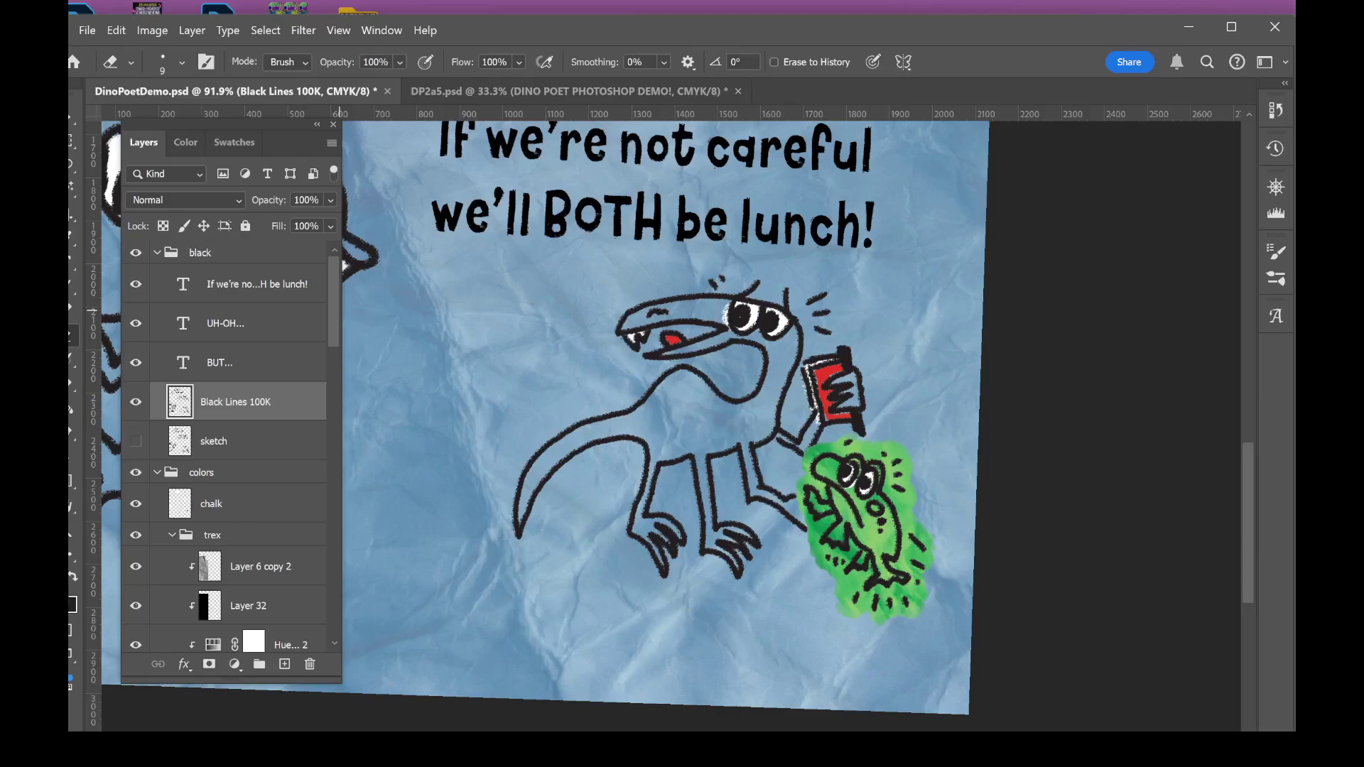
pyautogui.scroll(-10, 227, 447)
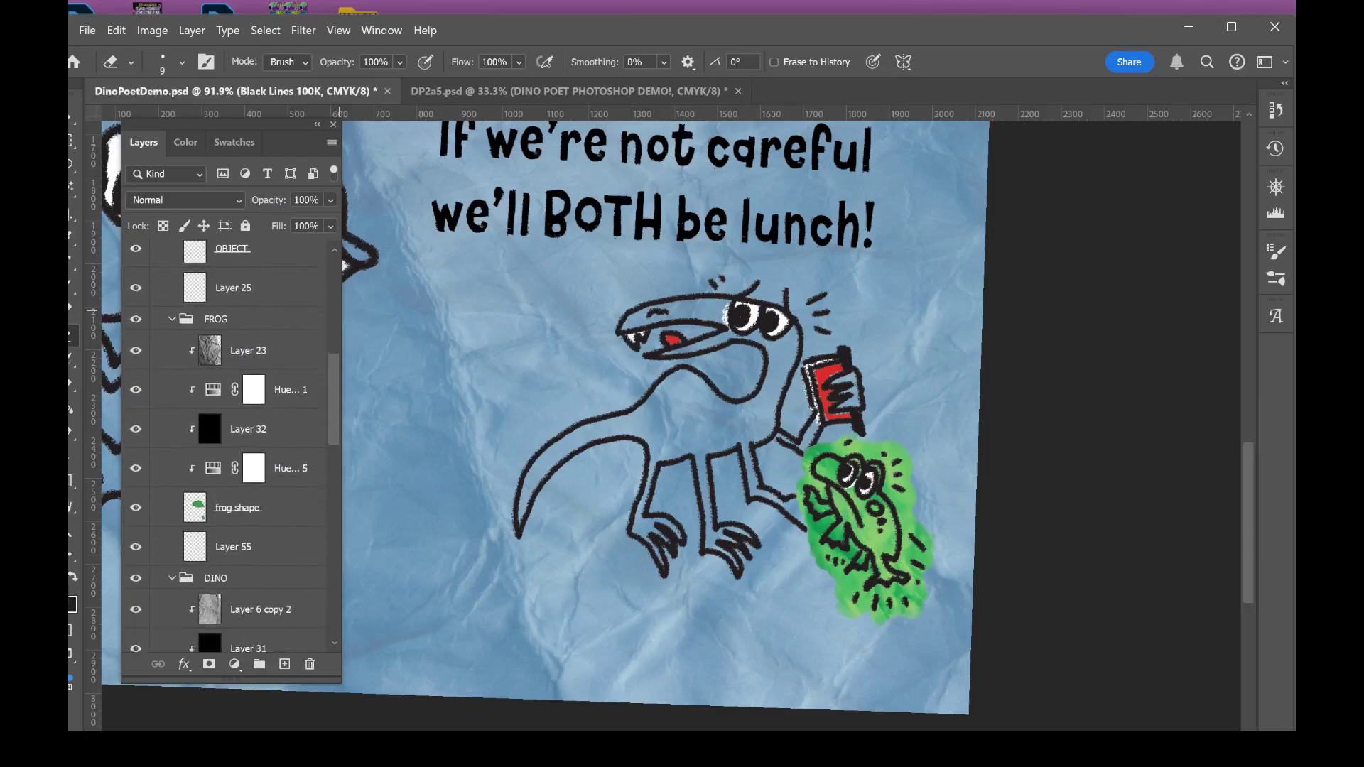
pyautogui.scroll(-4, 228, 448)
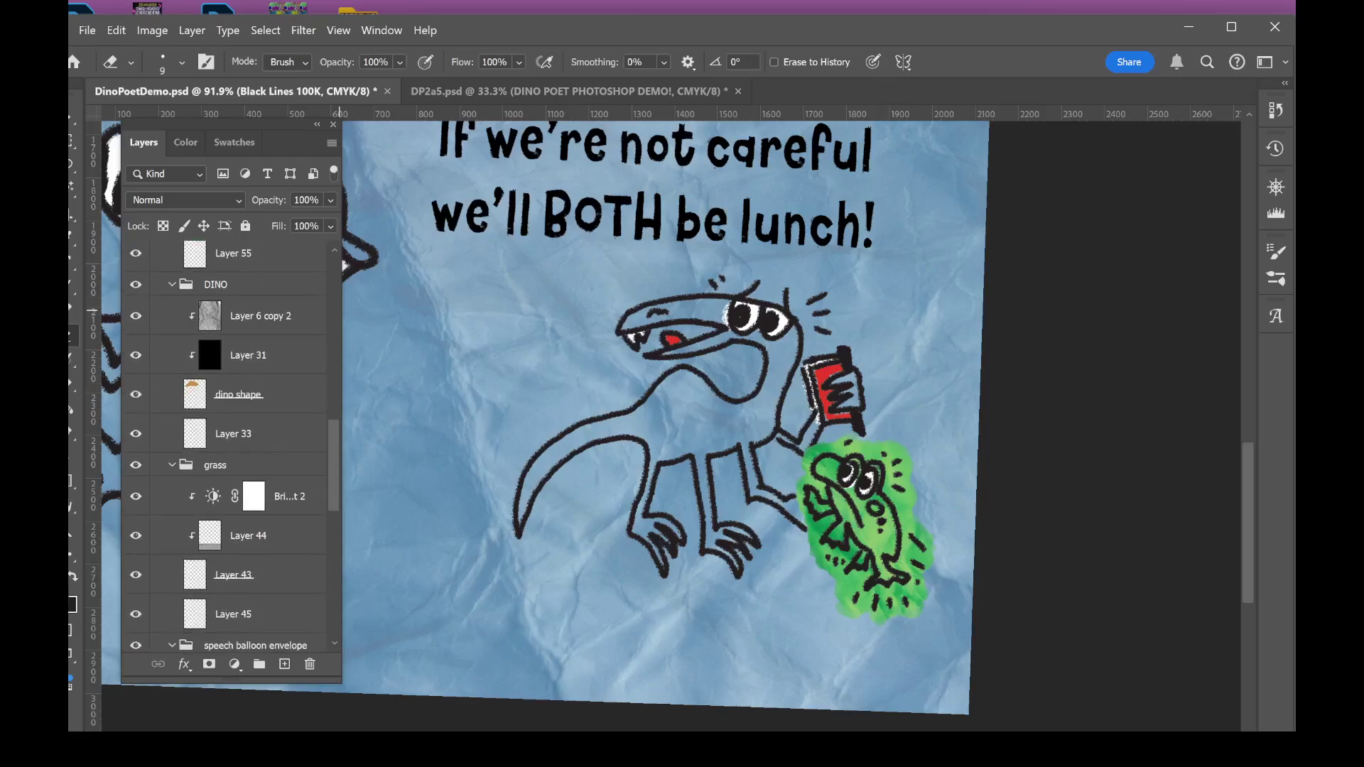
pyautogui.click(273, 389)
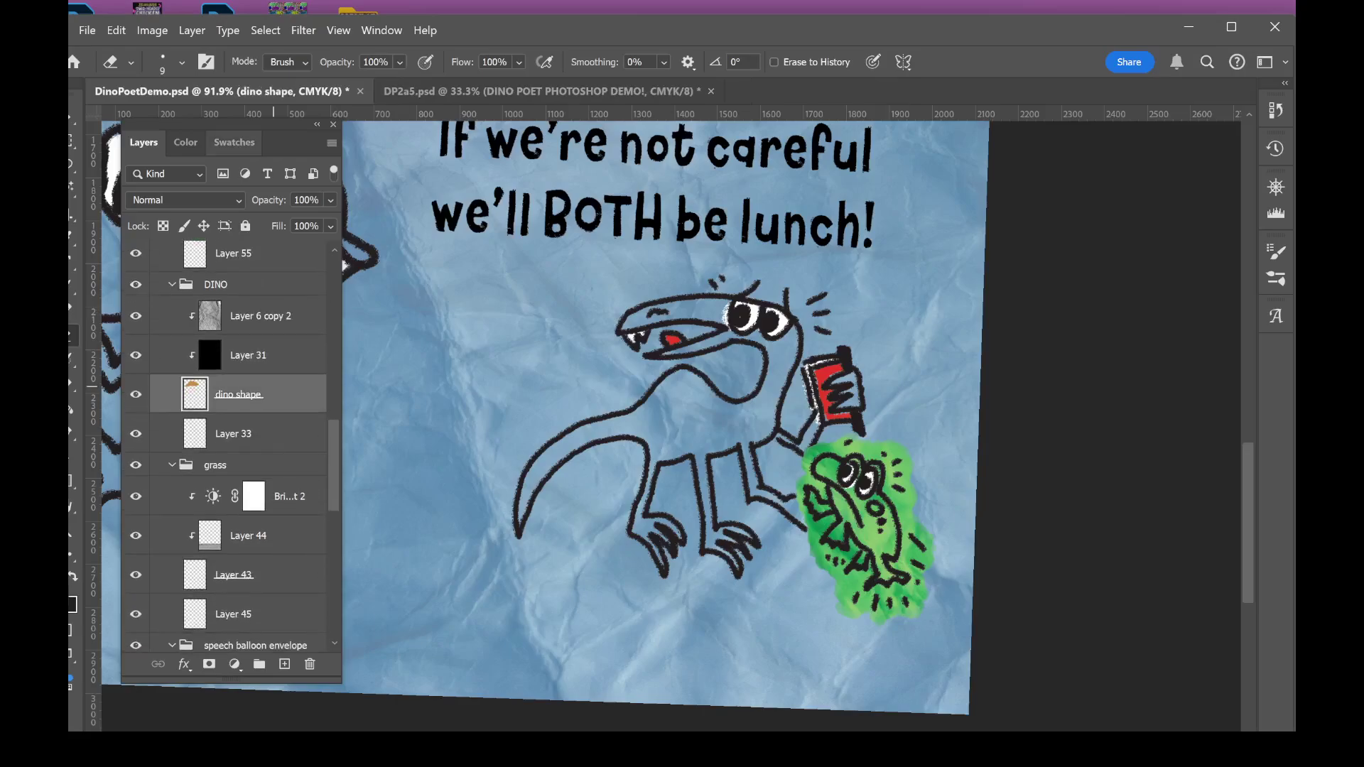
pyautogui.click(234, 142)
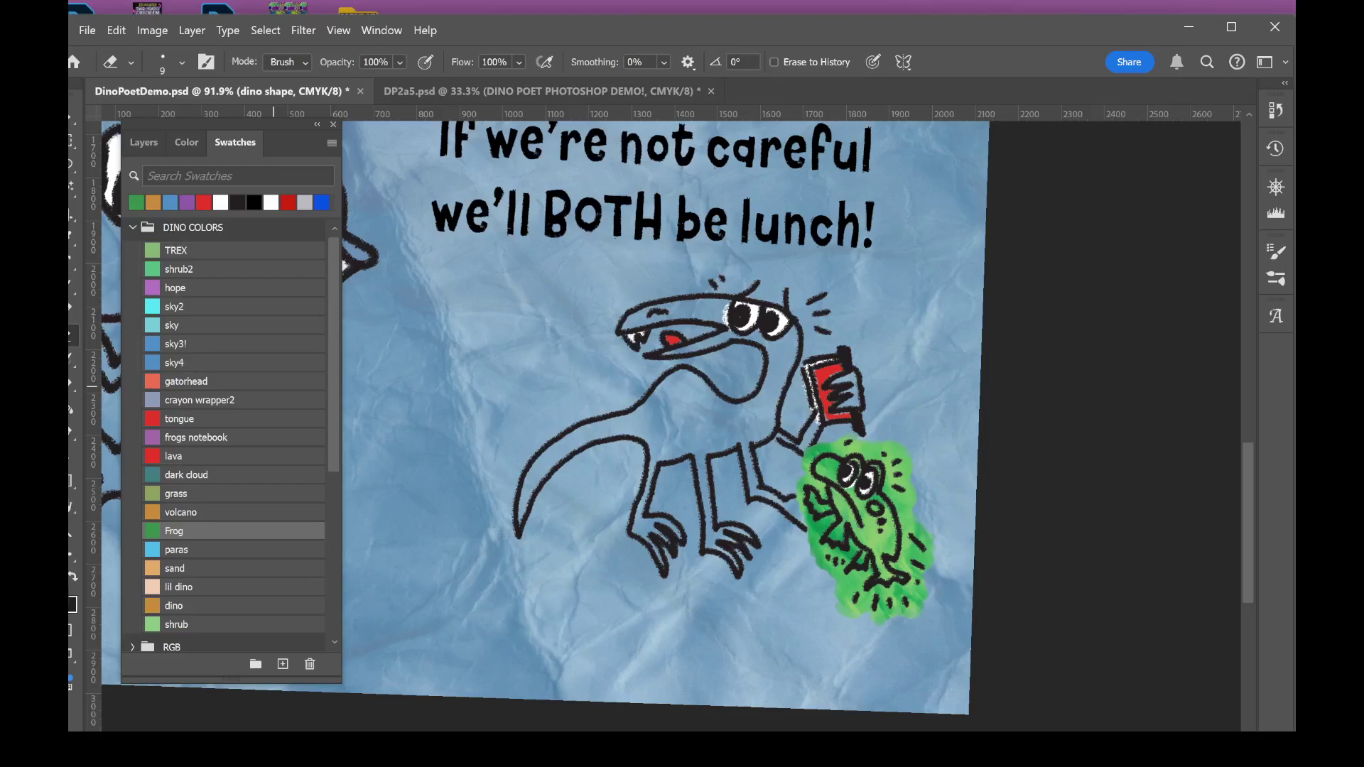
pyautogui.click(173, 605)
pyautogui.click(143, 142)
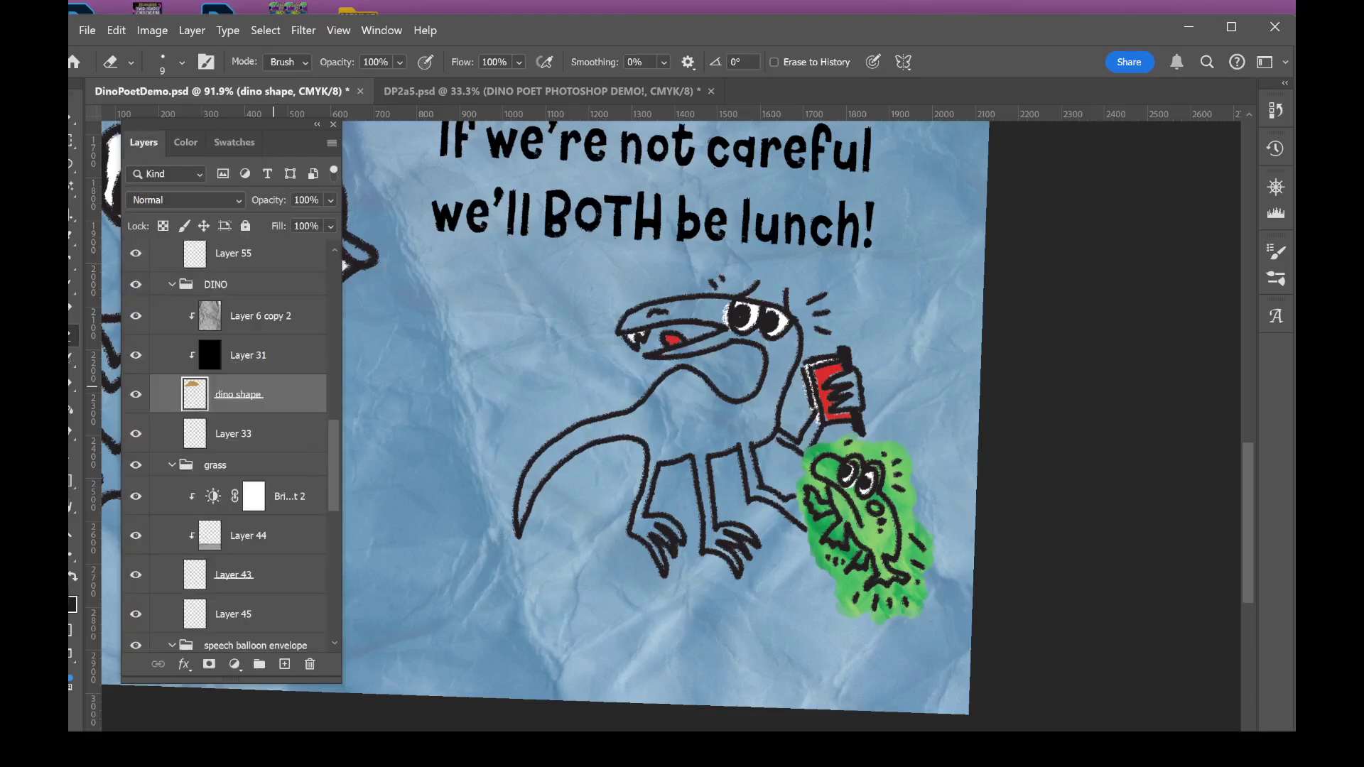
pyautogui.click(72, 165)
pyautogui.scroll(3, 852, 543)
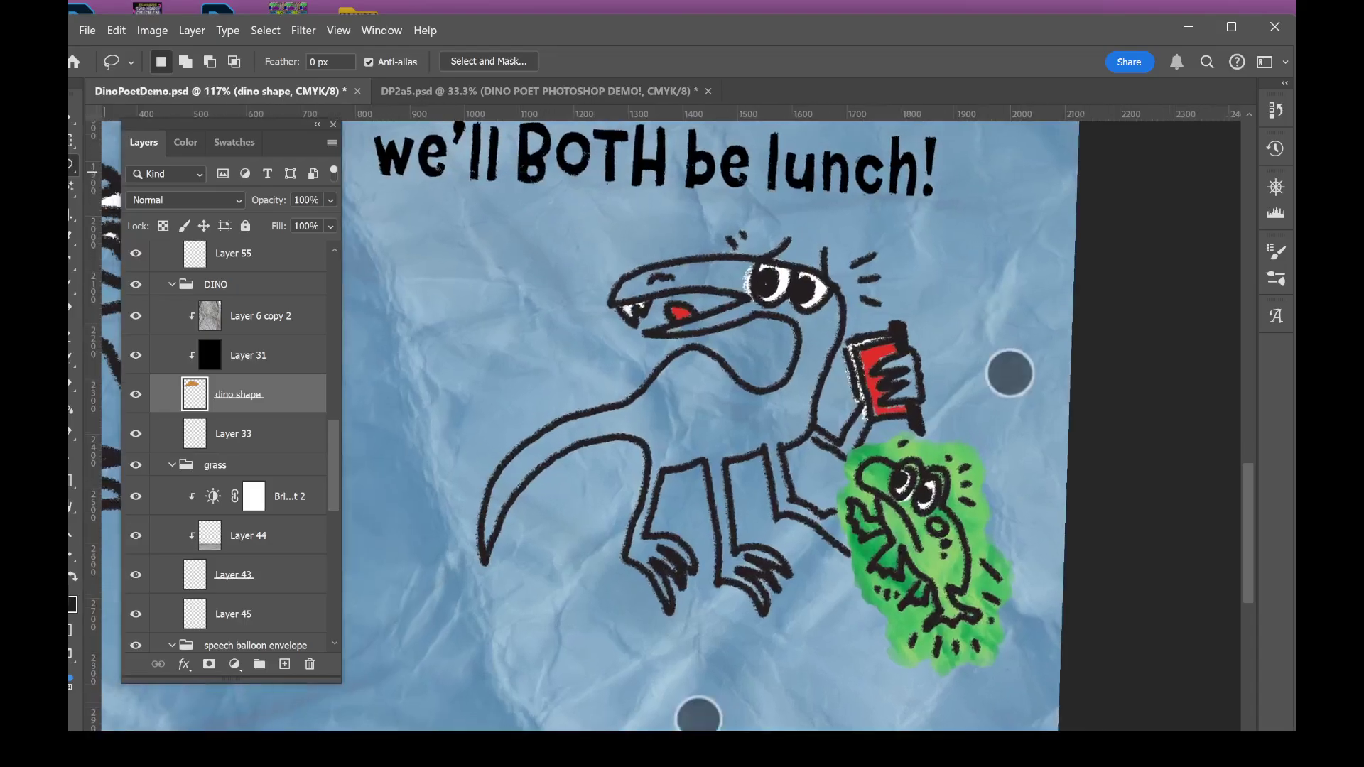
pyautogui.moveTo(932, 295)
pyautogui.mouseDown()
pyautogui.moveTo(914, 230)
pyautogui.moveTo(829, 227)
pyautogui.moveTo(804, 210)
pyautogui.moveTo(744, 212)
pyautogui.moveTo(646, 247)
pyautogui.moveTo(613, 280)
pyautogui.moveTo(647, 337)
pyautogui.moveTo(642, 380)
pyautogui.moveTo(551, 423)
pyautogui.moveTo(472, 504)
pyautogui.moveTo(464, 584)
pyautogui.moveTo(493, 584)
pyautogui.moveTo(581, 483)
pyautogui.moveTo(642, 467)
pyautogui.moveTo(632, 537)
pyautogui.moveTo(670, 638)
pyautogui.moveTo(720, 649)
pyautogui.moveTo(754, 625)
pyautogui.moveTo(806, 639)
pyautogui.moveTo(830, 590)
pyautogui.moveTo(937, 584)
pyautogui.moveTo(964, 529)
pyautogui.moveTo(983, 380)
pyautogui.moveTo(971, 341)
pyautogui.moveTo(934, 295)
pyautogui.mouseUp()
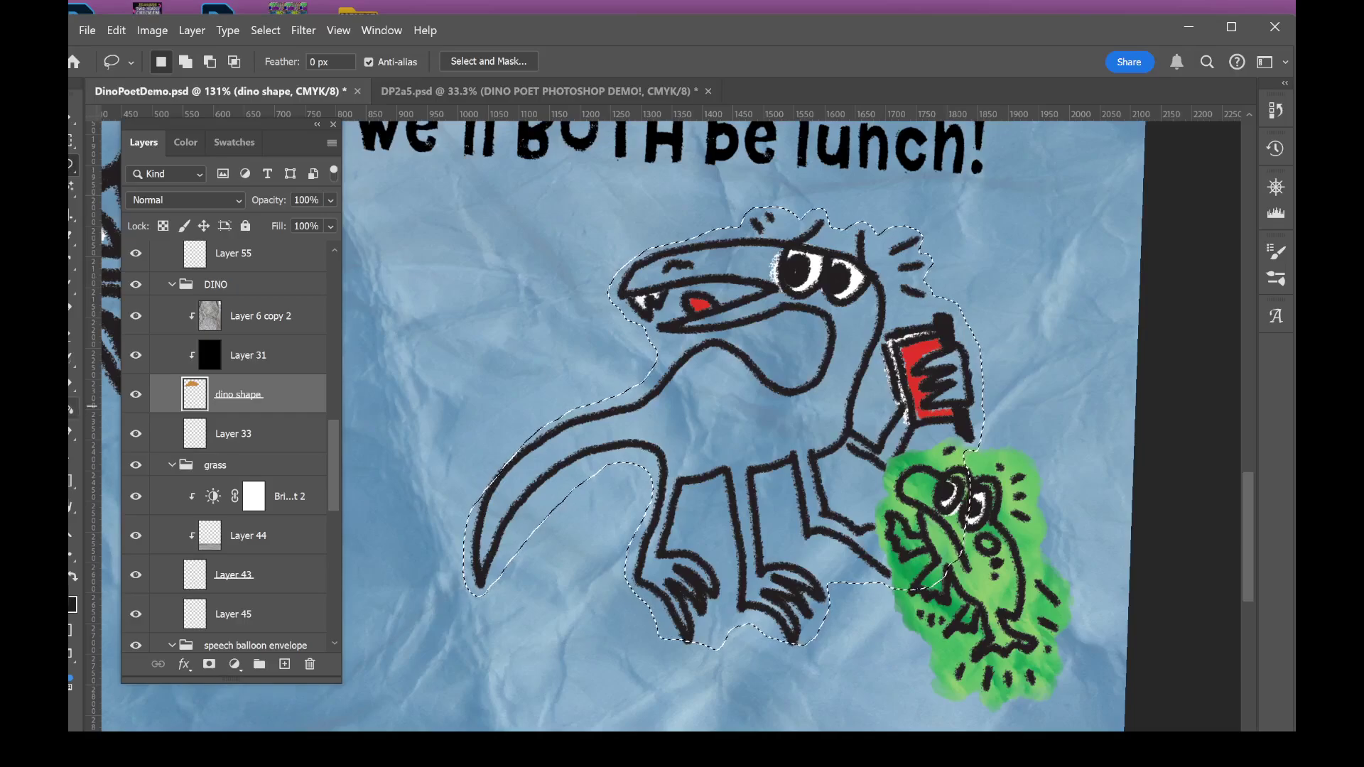
pyautogui.press('g')
pyautogui.click(561, 482)
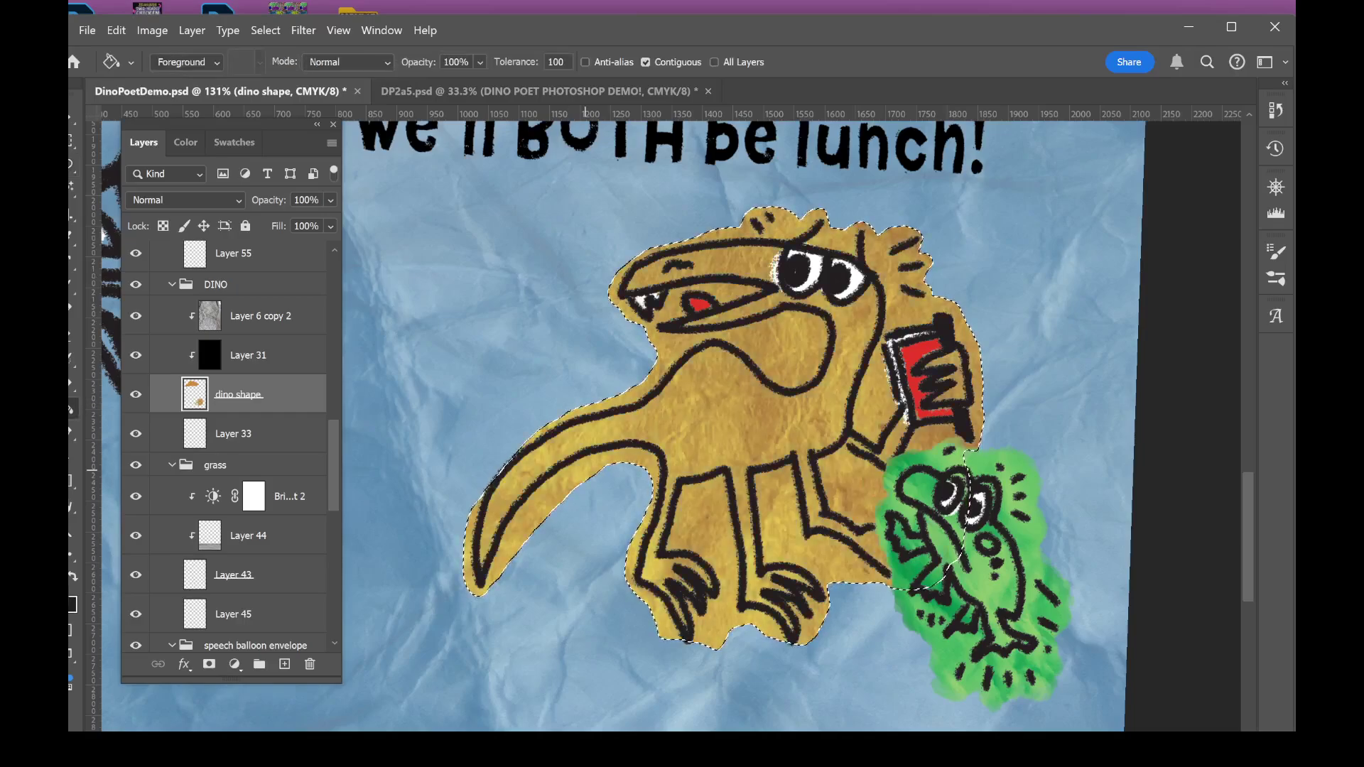
pyautogui.hotkey('ctrl', 'd')
# - Brush around the small dinosaur's filled shape with the size 80 textured brush to give it a rough, wider edge
pyautogui.press('b')
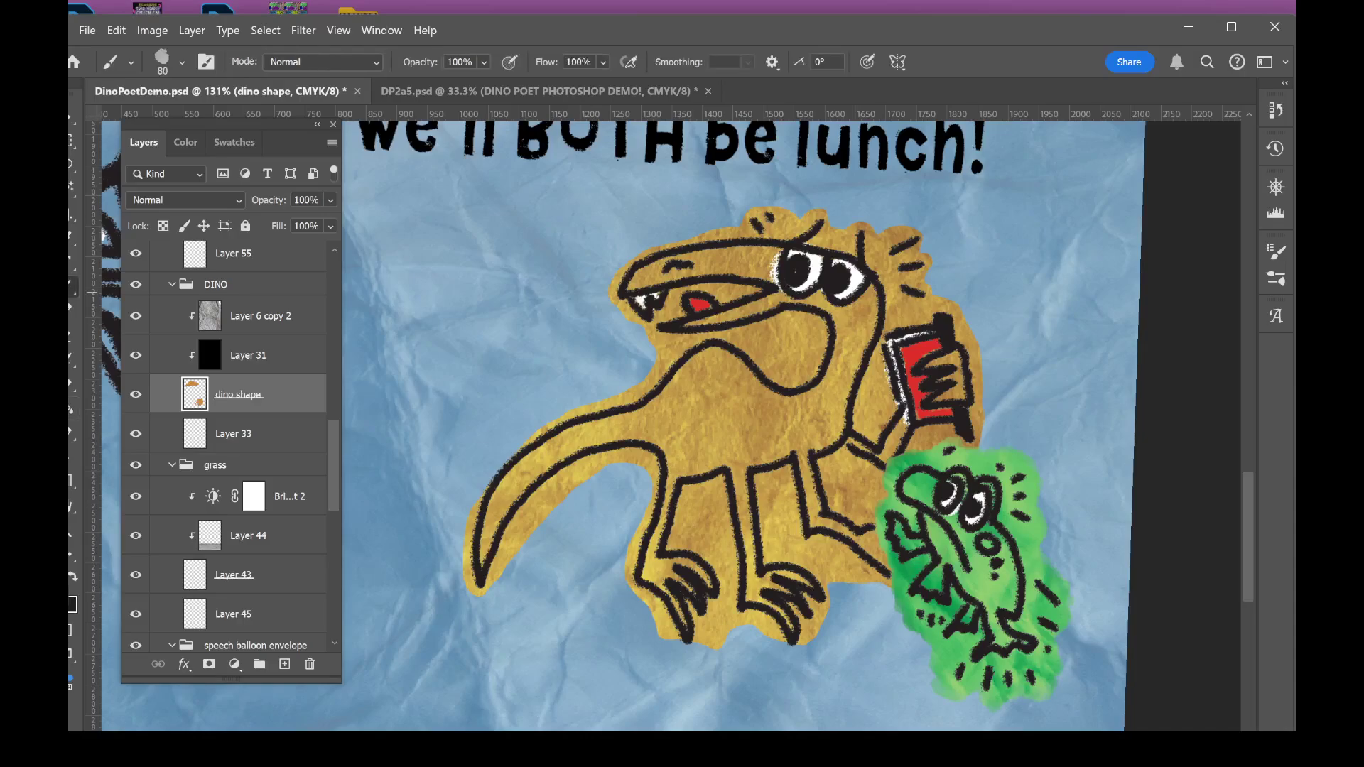
pyautogui.moveTo(652, 362)
pyautogui.mouseDown()
pyautogui.moveTo(561, 396)
pyautogui.moveTo(488, 477)
pyautogui.moveTo(469, 511)
pyautogui.moveTo(461, 599)
pyautogui.moveTo(638, 472)
pyautogui.moveTo(627, 568)
pyautogui.moveTo(676, 640)
pyautogui.moveTo(774, 643)
pyautogui.moveTo(849, 591)
pyautogui.moveTo(885, 592)
pyautogui.mouseUp()
pyautogui.moveTo(982, 448)
pyautogui.mouseDown()
pyautogui.moveTo(994, 398)
pyautogui.moveTo(977, 330)
pyautogui.mouseUp()
pyautogui.moveTo(936, 264)
pyautogui.mouseDown()
pyautogui.moveTo(923, 240)
pyautogui.moveTo(817, 207)
pyautogui.moveTo(671, 235)
pyautogui.moveTo(614, 403)
pyautogui.mouseUp()
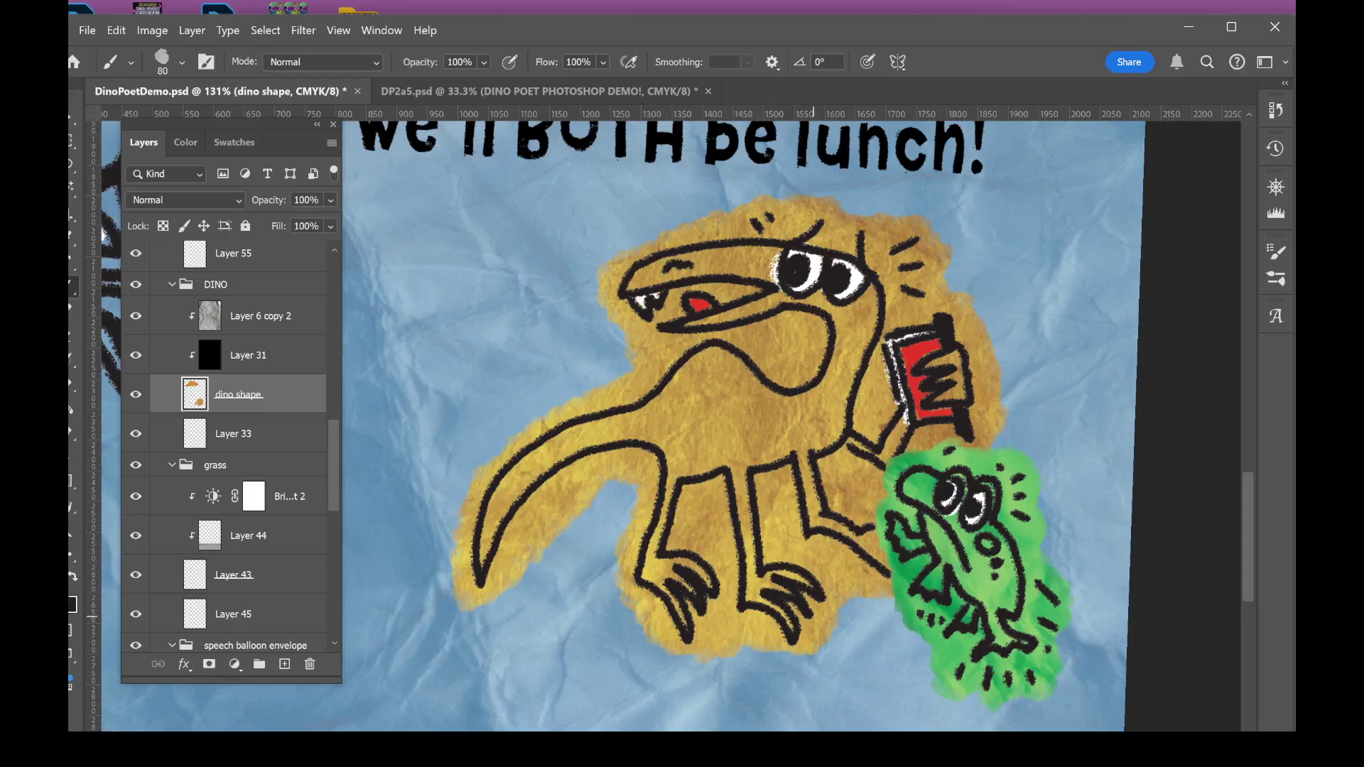
# - On the trex group's OBJECT layer, lasso around the large toothy dinosaur and fill the selection with the gatorhead swatch color
pyautogui.scroll(-8, 914, 558)
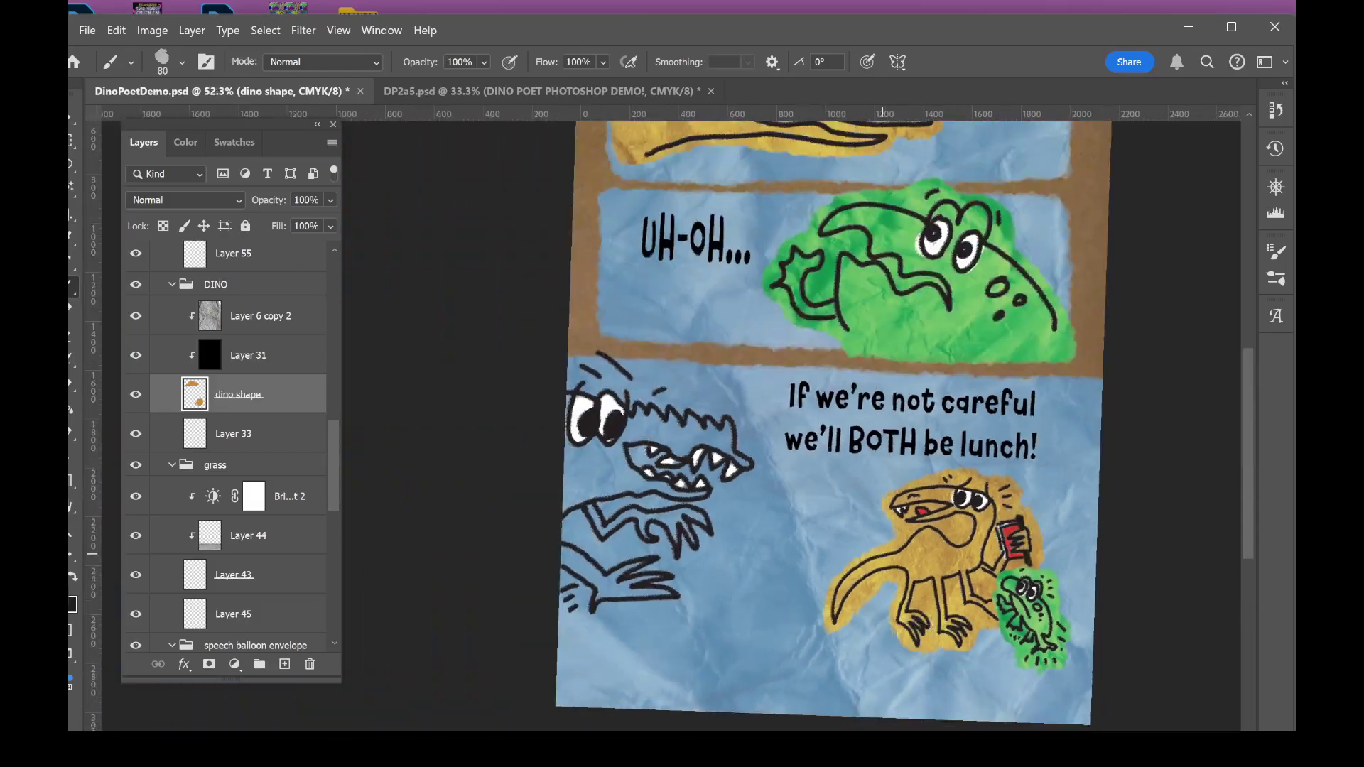
pyautogui.scroll(7, 826, 476)
pyautogui.scroll(-1, 675, 659)
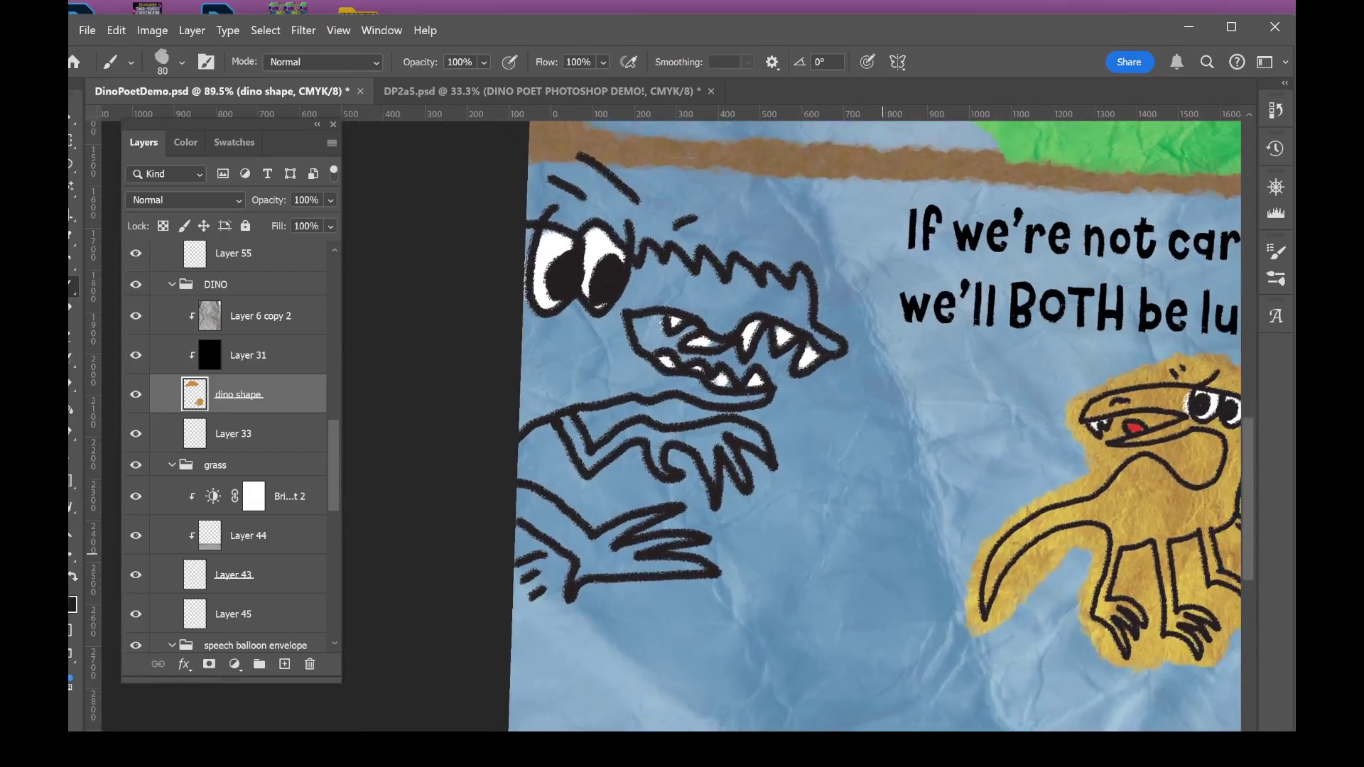
pyautogui.scroll(10, 227, 455)
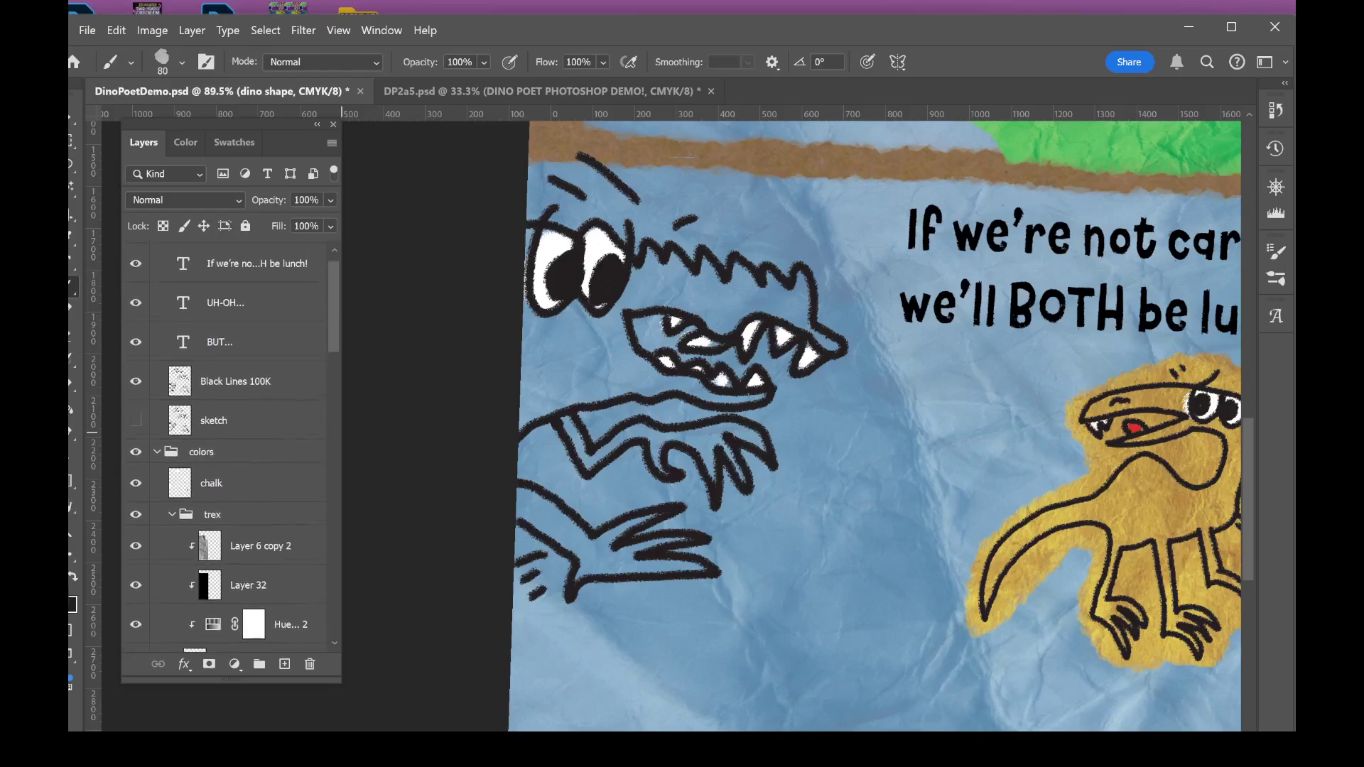
pyautogui.scroll(-5, 227, 455)
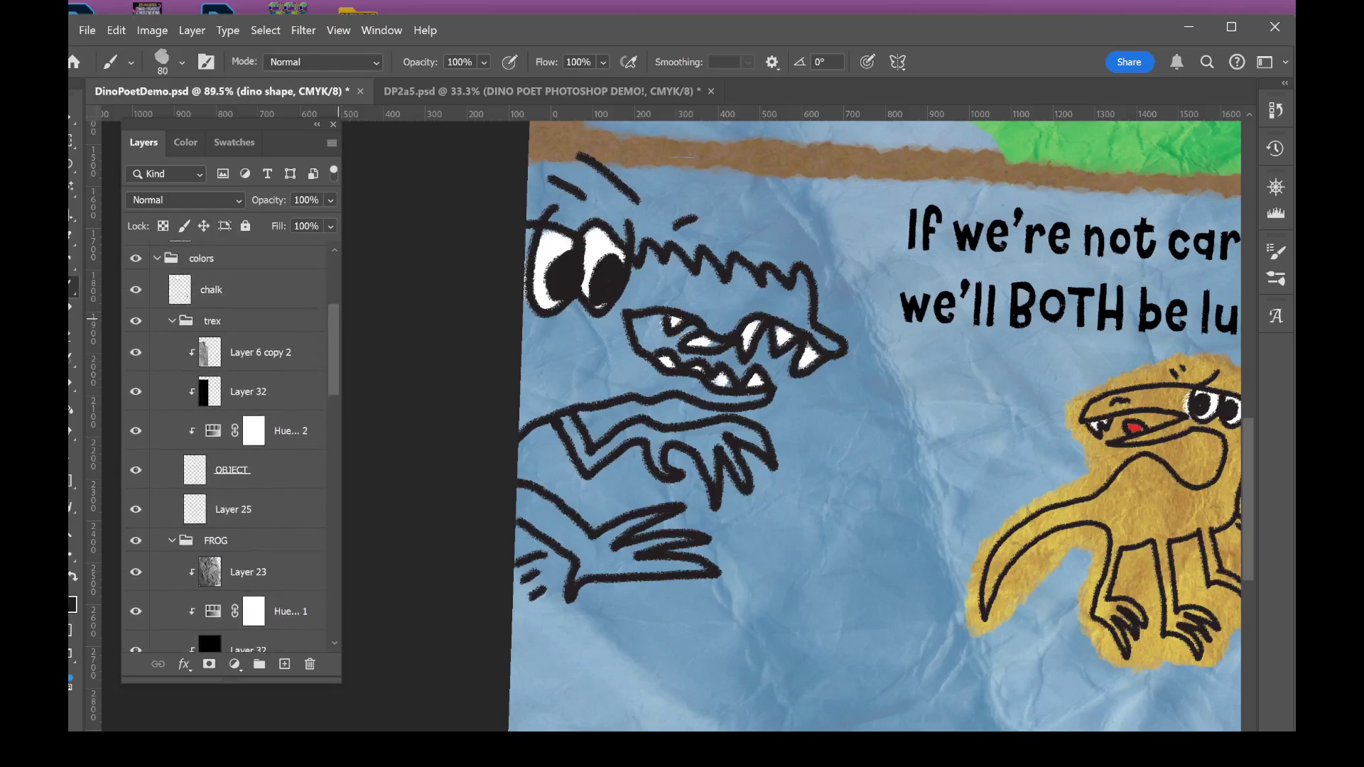
pyautogui.click(268, 464)
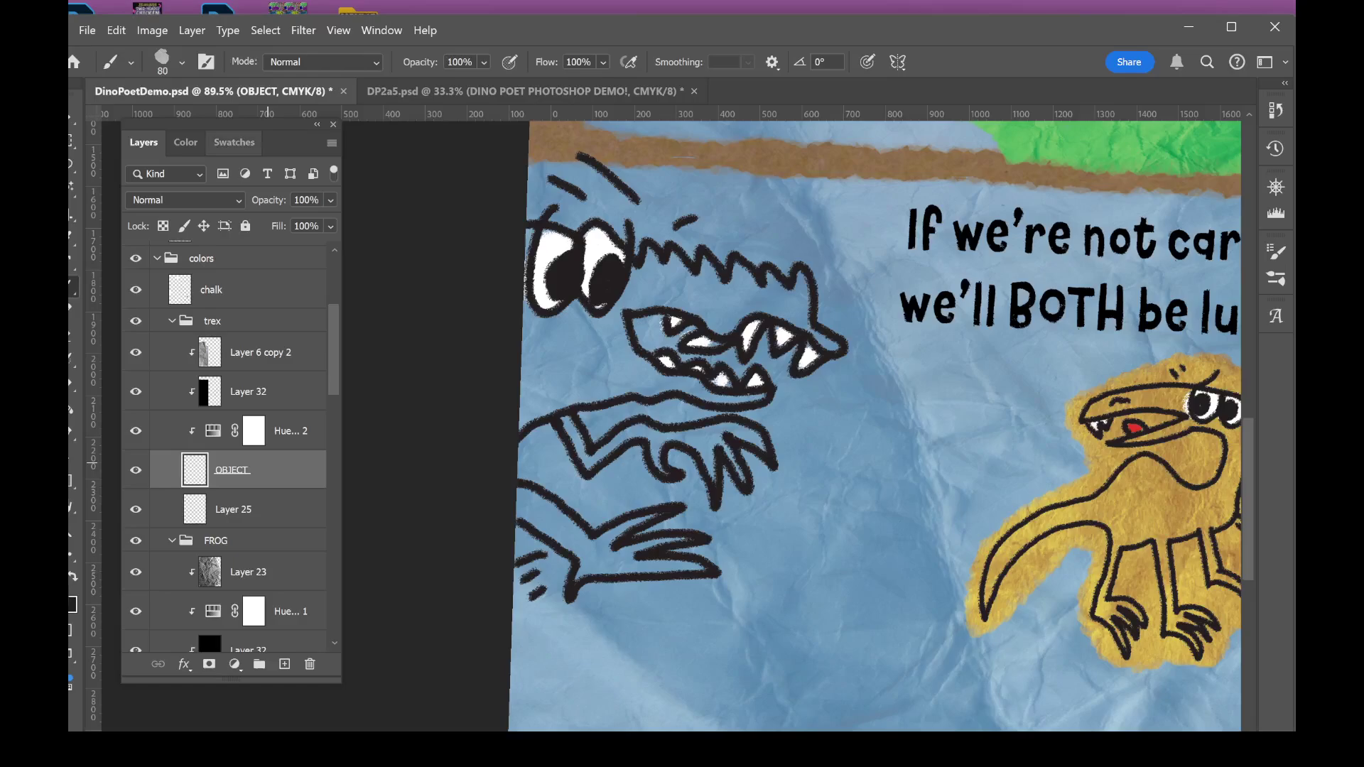
pyautogui.click(234, 142)
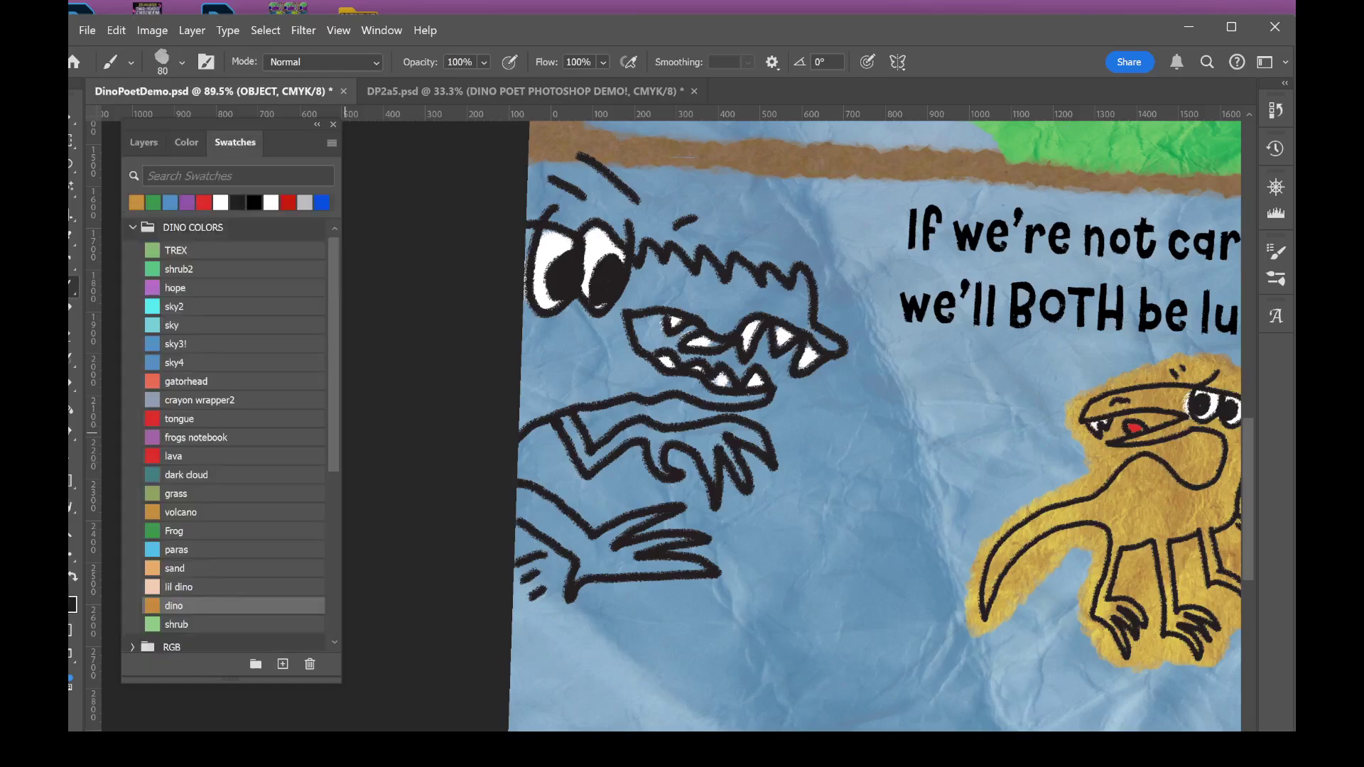
pyautogui.scroll(-3, 233, 433)
pyautogui.scroll(3, 233, 432)
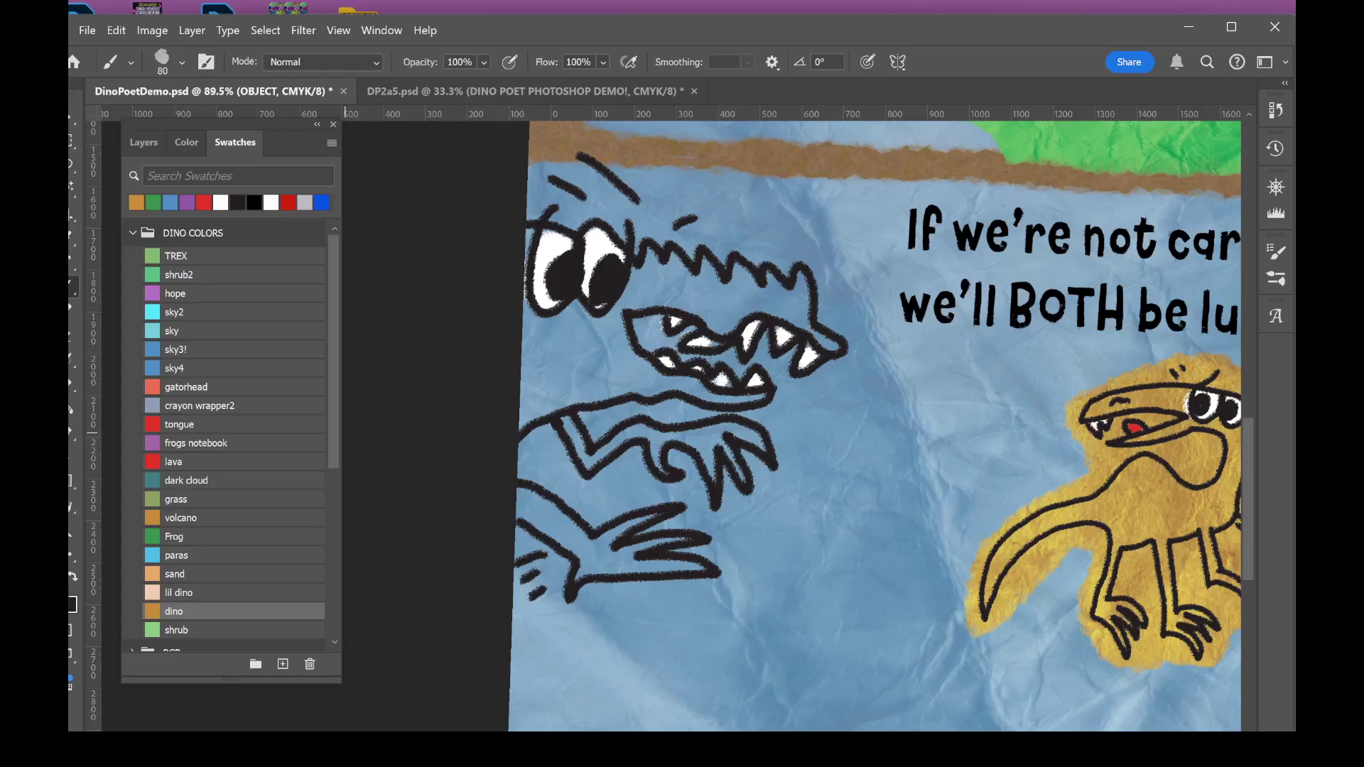
pyautogui.click(186, 386)
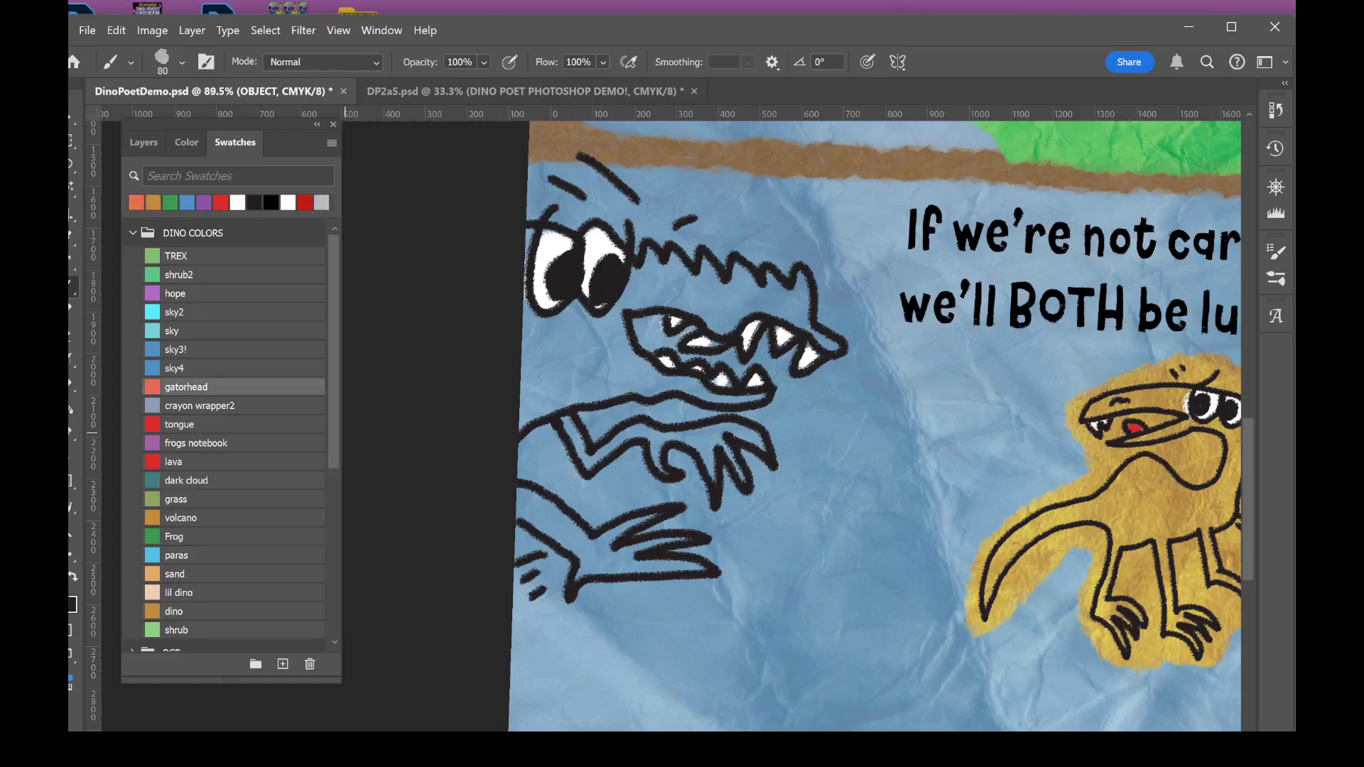
pyautogui.click(71, 165)
pyautogui.scroll(2, 698, 518)
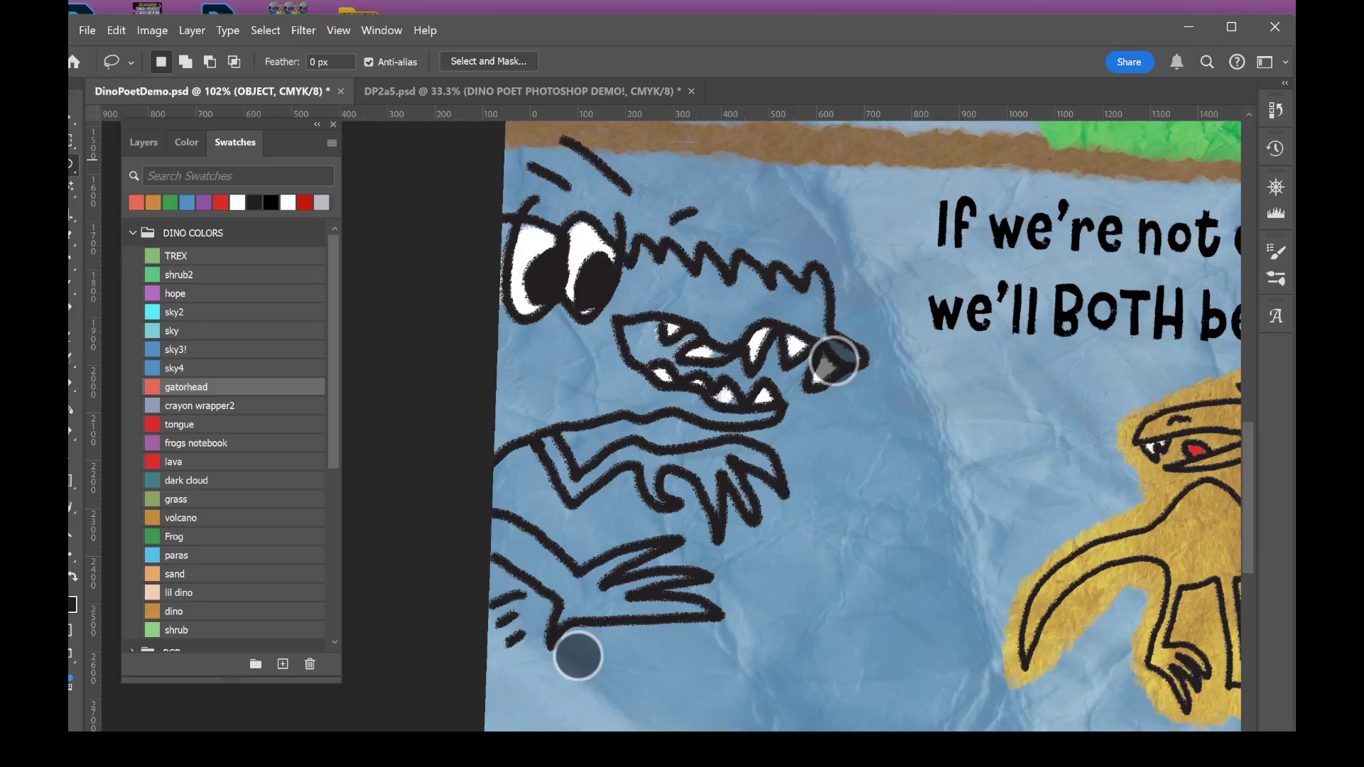
pyautogui.scroll(-2, 696, 529)
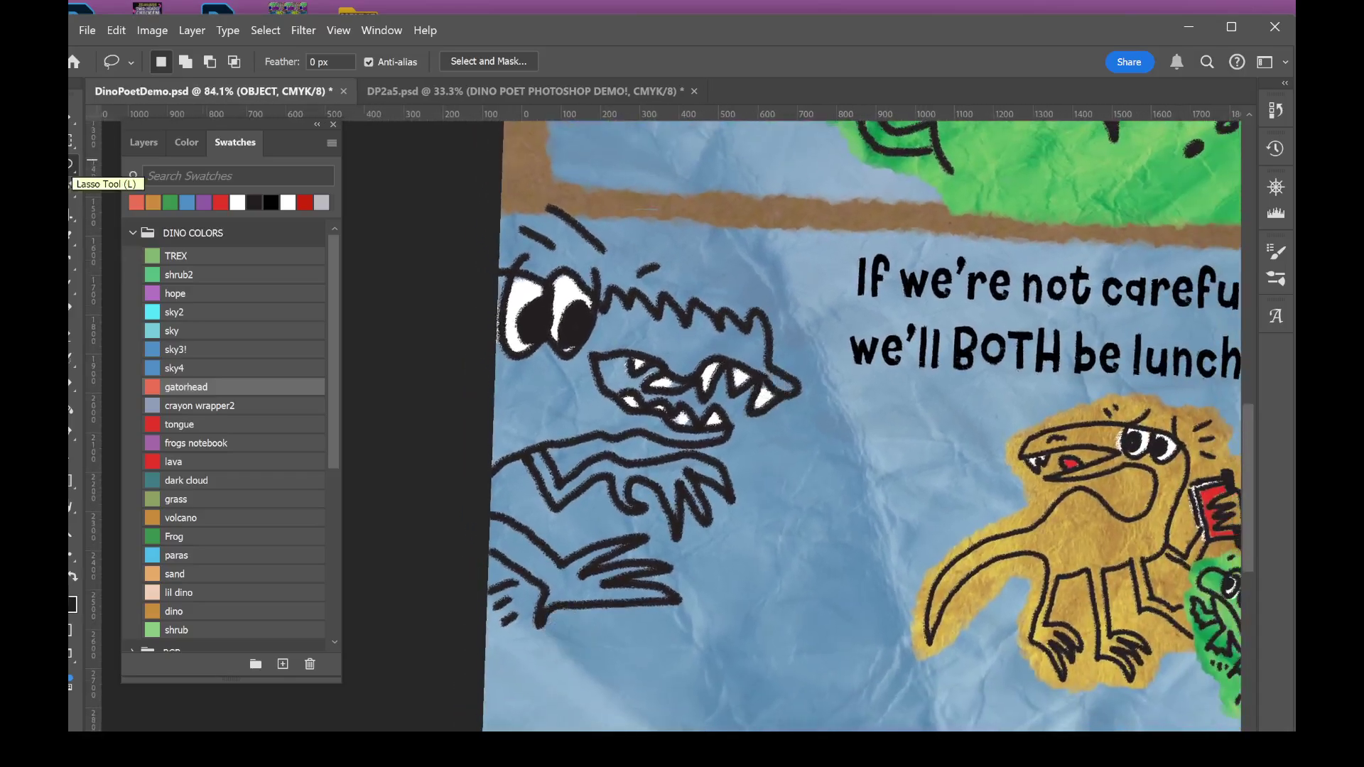
pyautogui.click(143, 142)
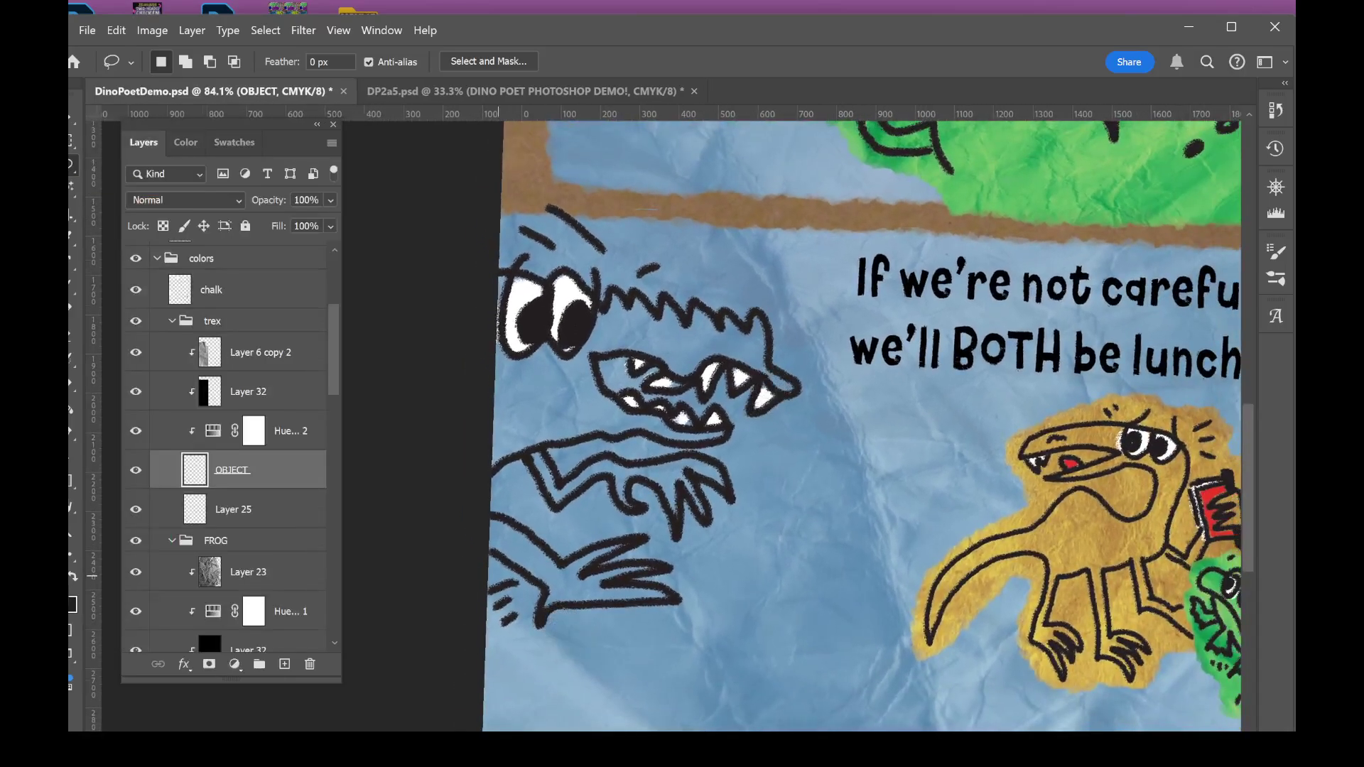
pyautogui.moveTo(489, 622)
pyautogui.mouseDown()
pyautogui.moveTo(558, 634)
pyautogui.moveTo(674, 608)
pyautogui.moveTo(777, 419)
pyautogui.moveTo(786, 349)
pyautogui.moveTo(537, 189)
pyautogui.moveTo(498, 275)
pyautogui.moveTo(475, 601)
pyautogui.mouseUp()
pyautogui.press('g')
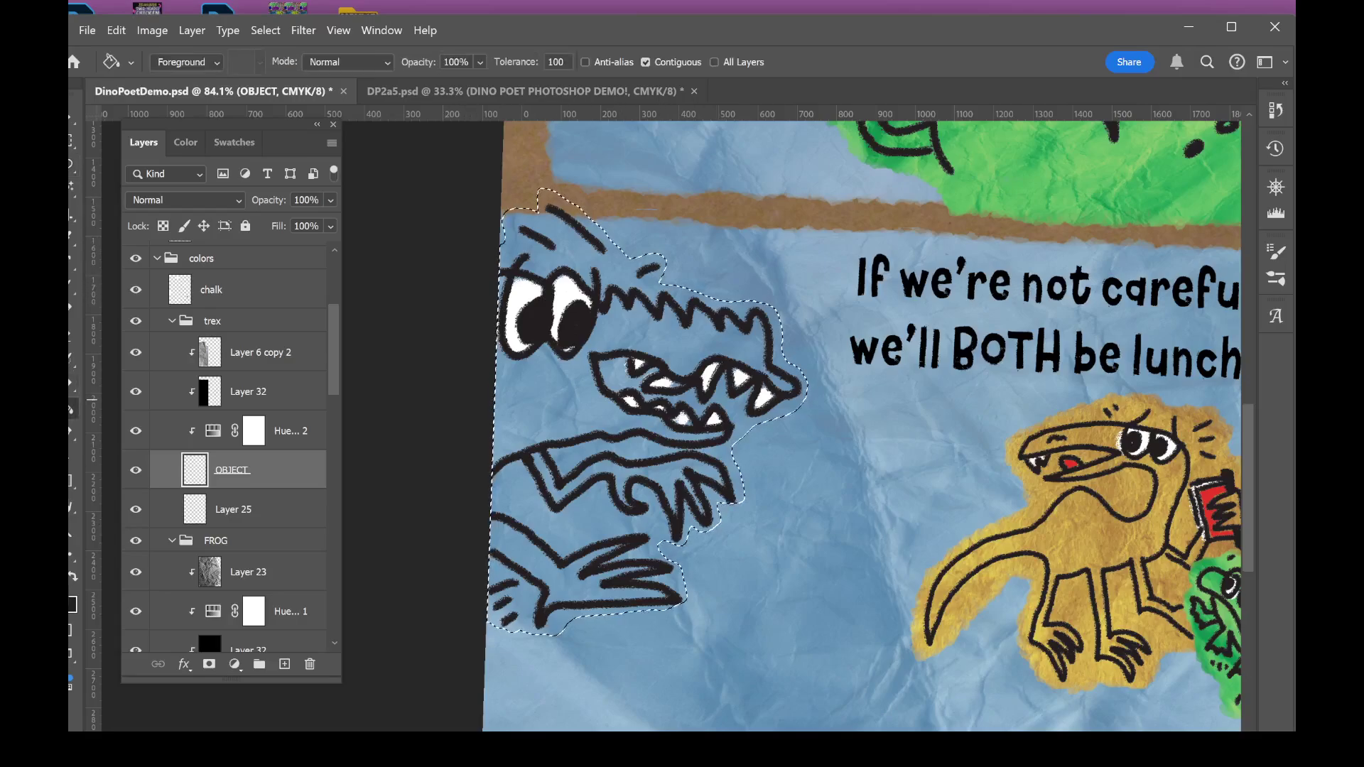
pyautogui.click(612, 462)
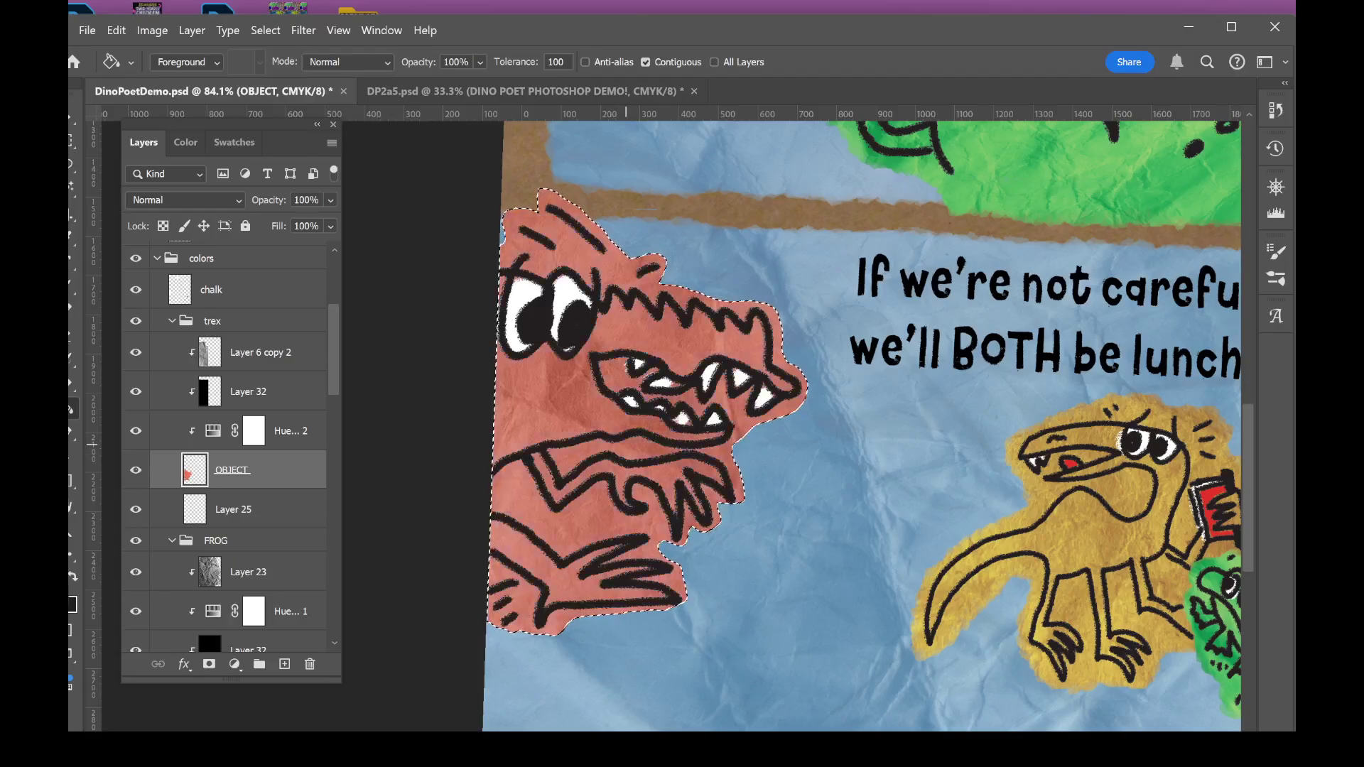
# - Deselect and brush around the large toothy dinosaur's filled shape with the size 80 textured brush to roughen and widen its edge
pyautogui.hotkey('ctrl', 'd')
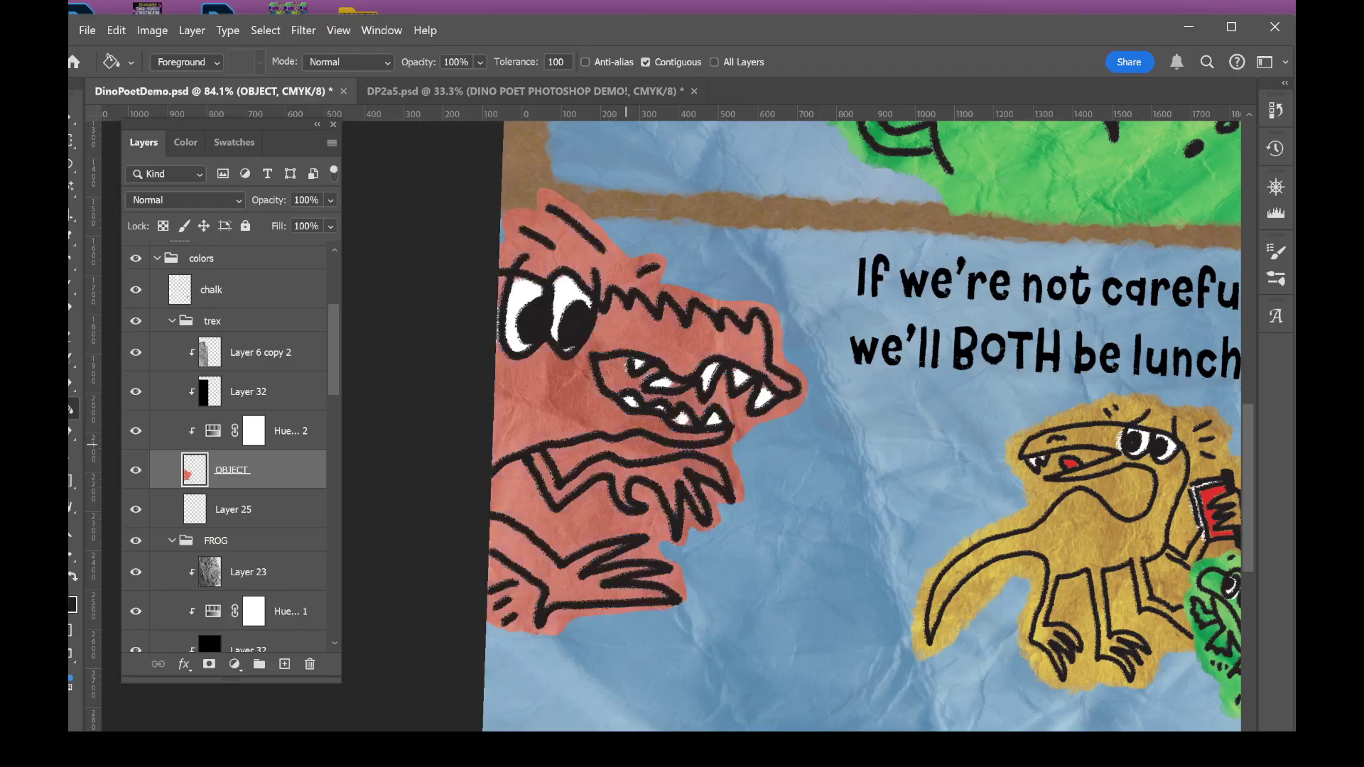
pyautogui.press('b')
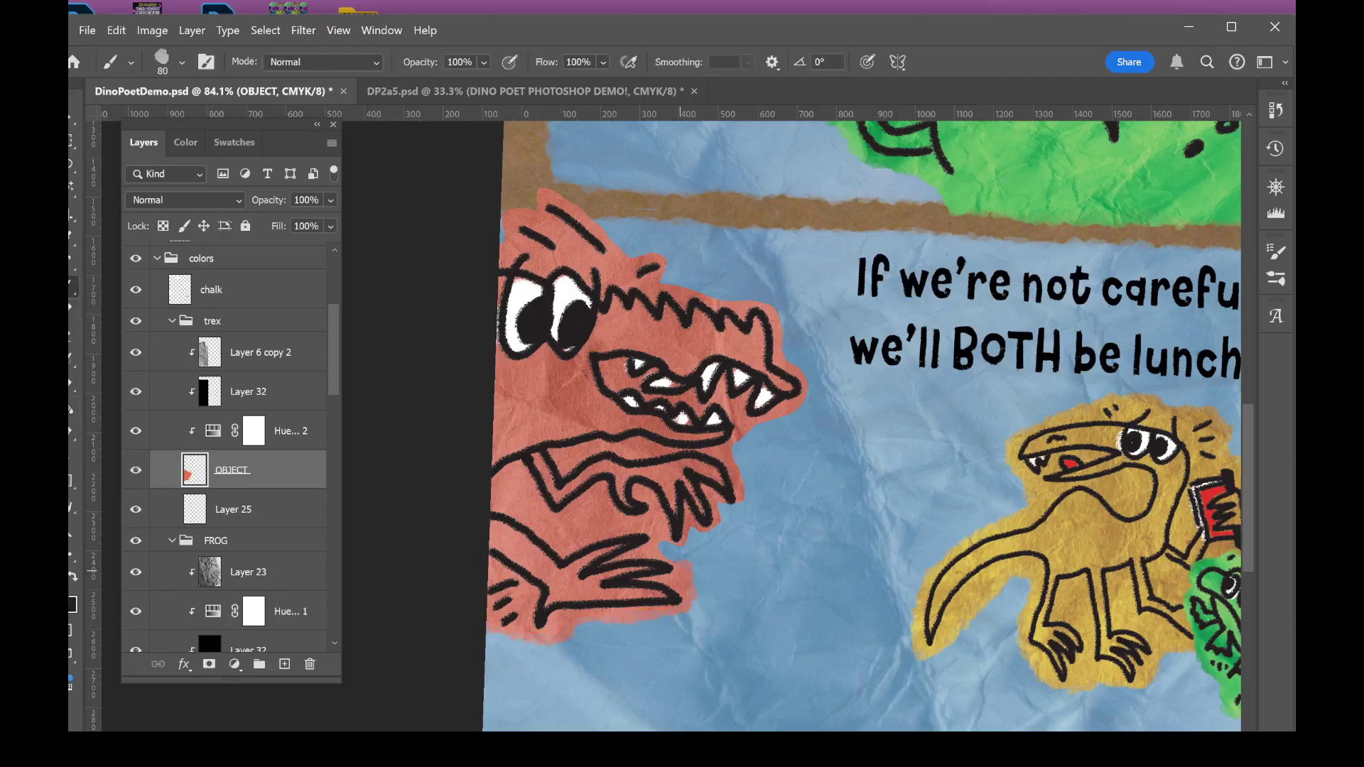
pyautogui.moveTo(684, 540)
pyautogui.mouseDown()
pyautogui.moveTo(710, 536)
pyautogui.moveTo(746, 473)
pyautogui.moveTo(746, 430)
pyautogui.mouseUp()
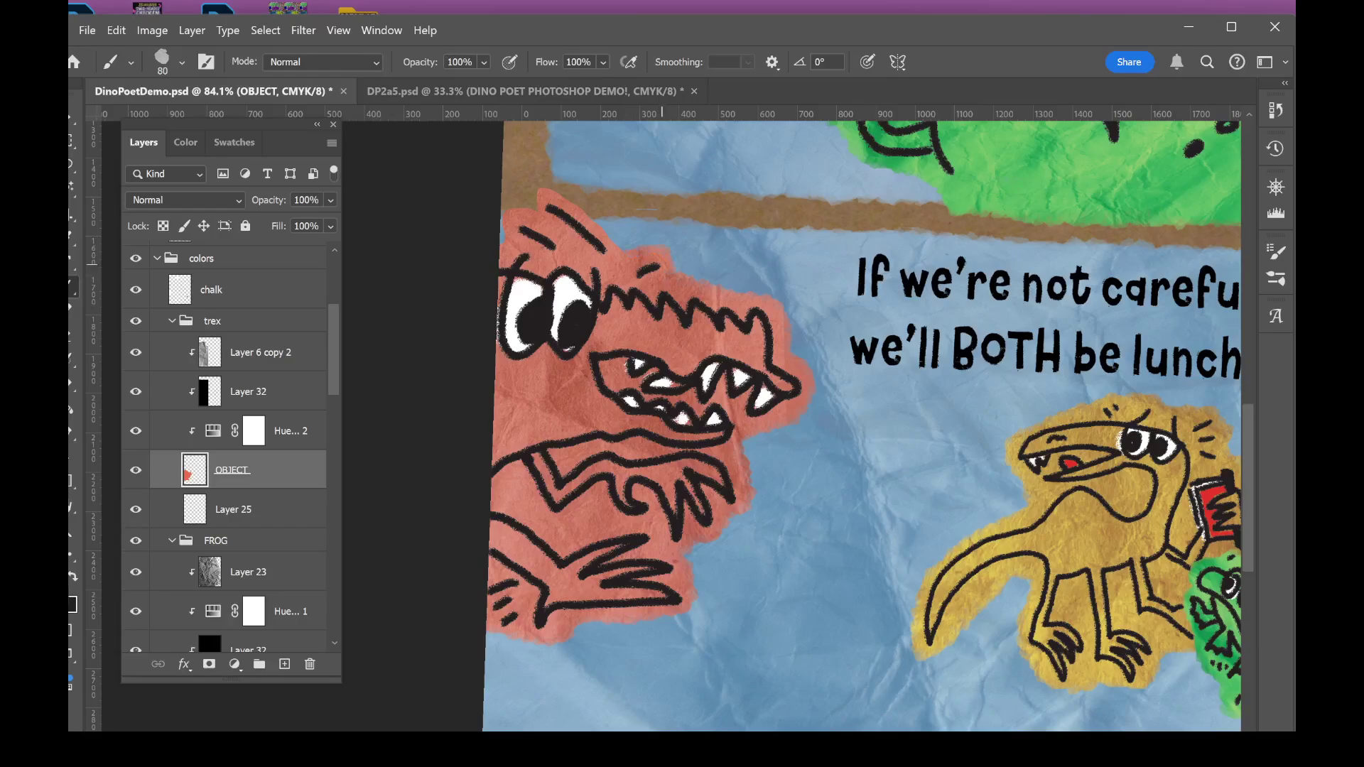
pyautogui.moveTo(607, 216); pyautogui.dragTo(506, 205)
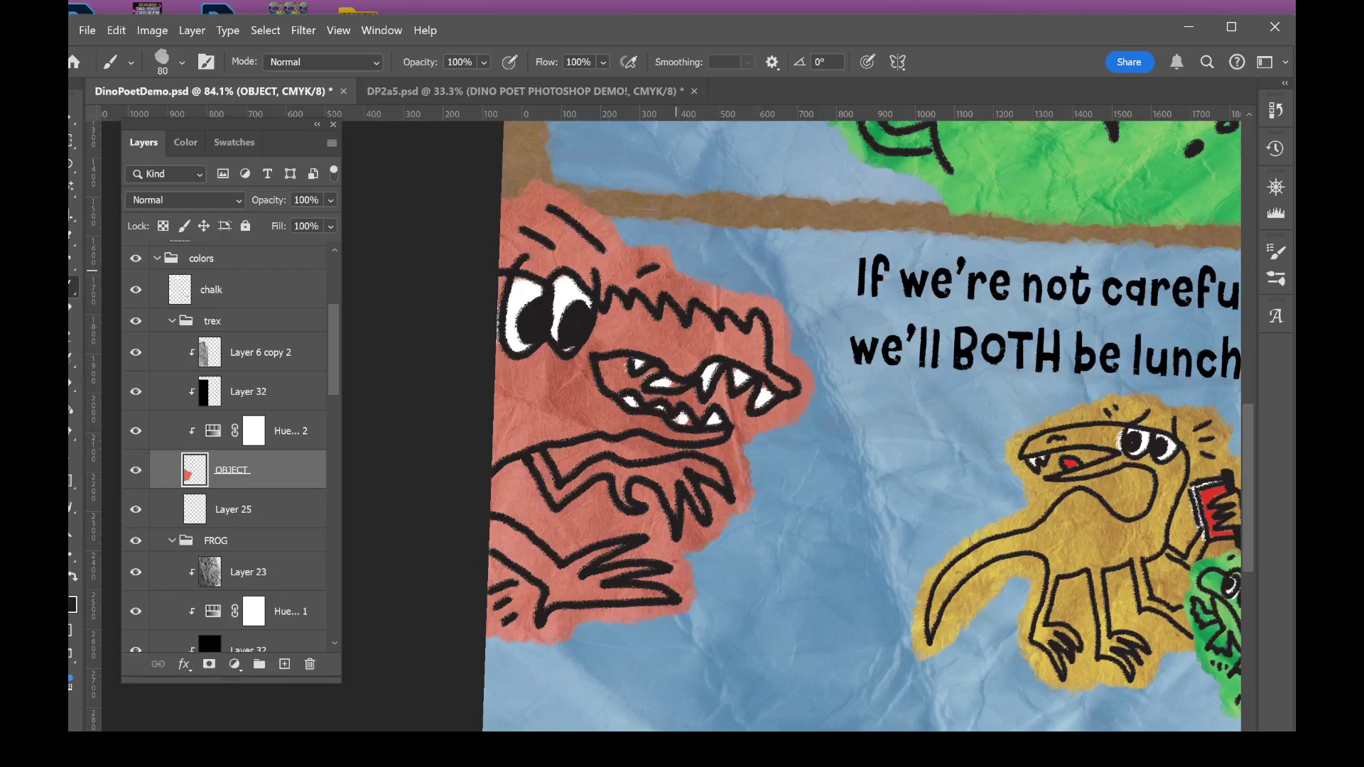
# - Examine the colored characters across the whole comic page, close up and at full-page size
pyautogui.scroll(-5, 790, 459)
pyautogui.scroll(3, 712, 703)
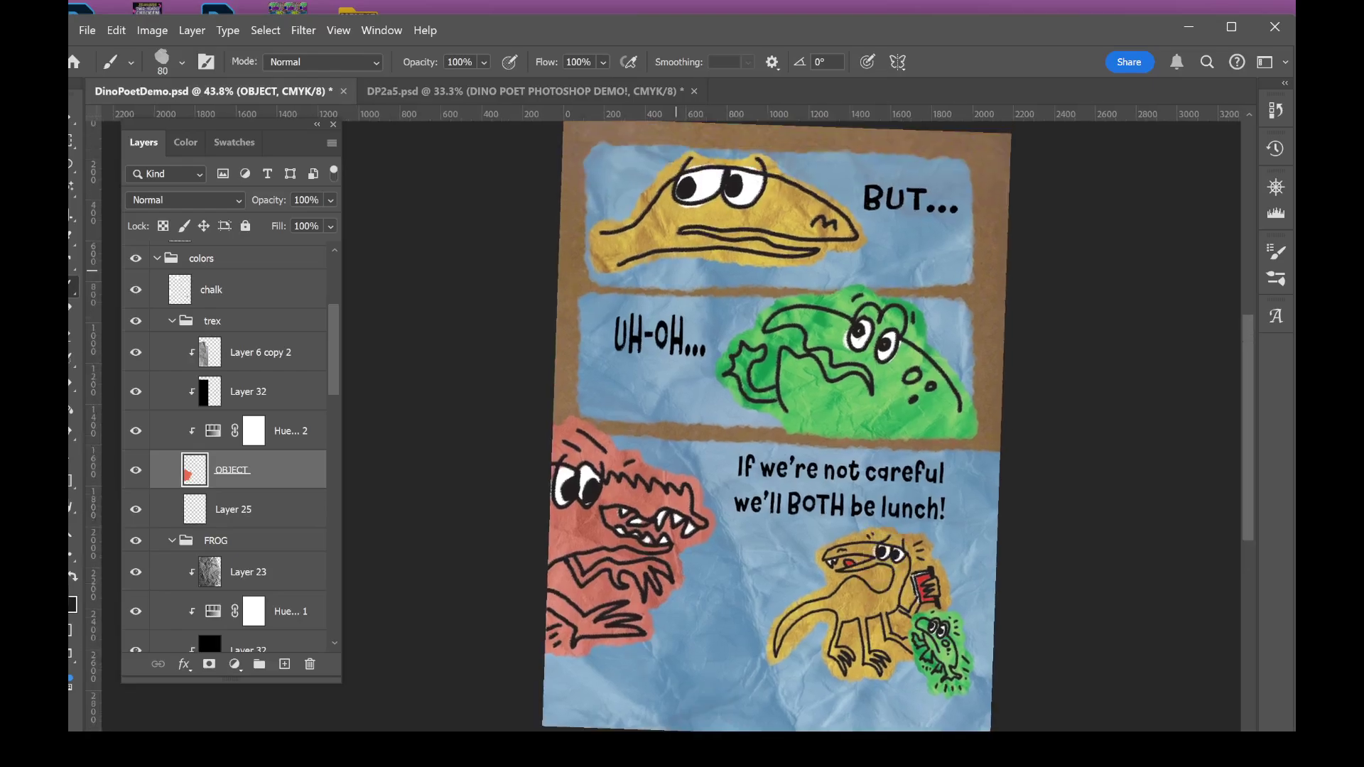
pyautogui.scroll(3, 777, 426)
pyautogui.scroll(2, 789, 711)
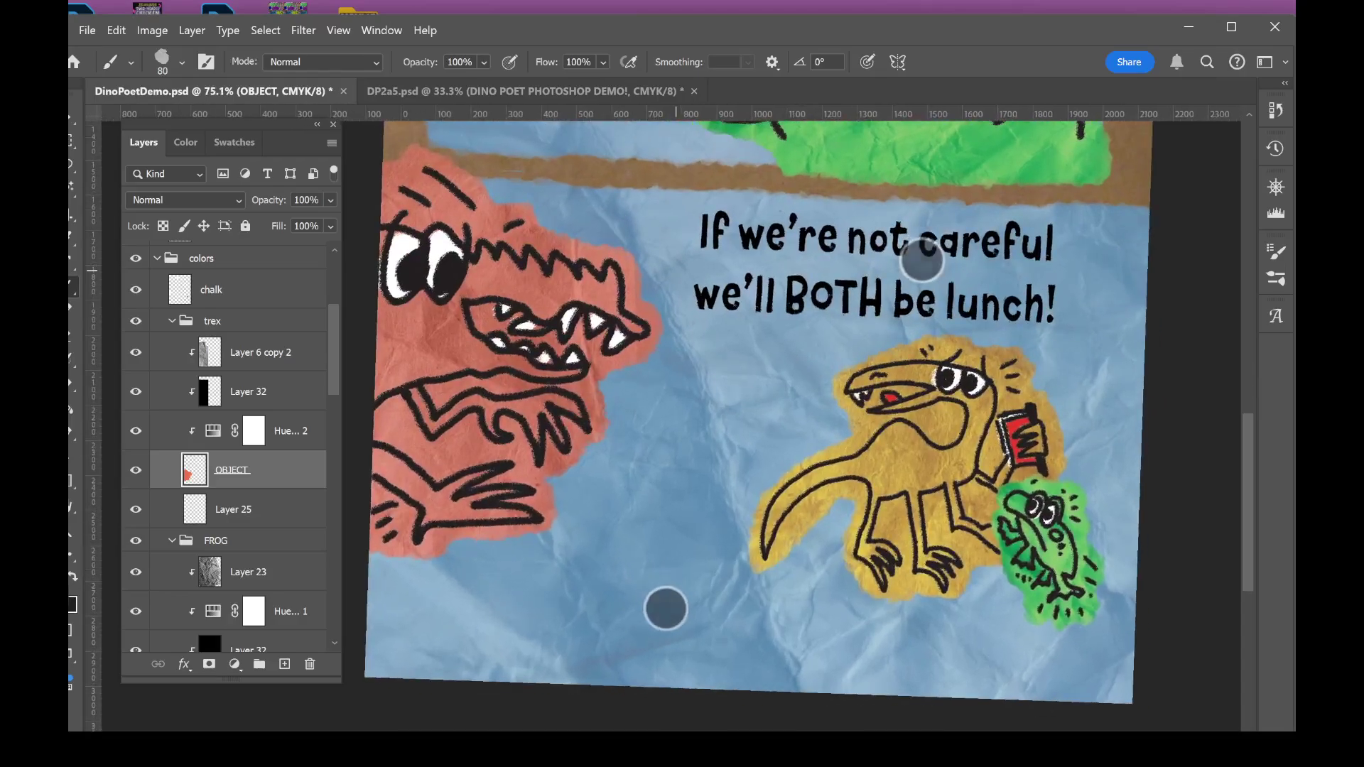
pyautogui.scroll(3, 654, 603)
pyautogui.scroll(-3, 654, 603)
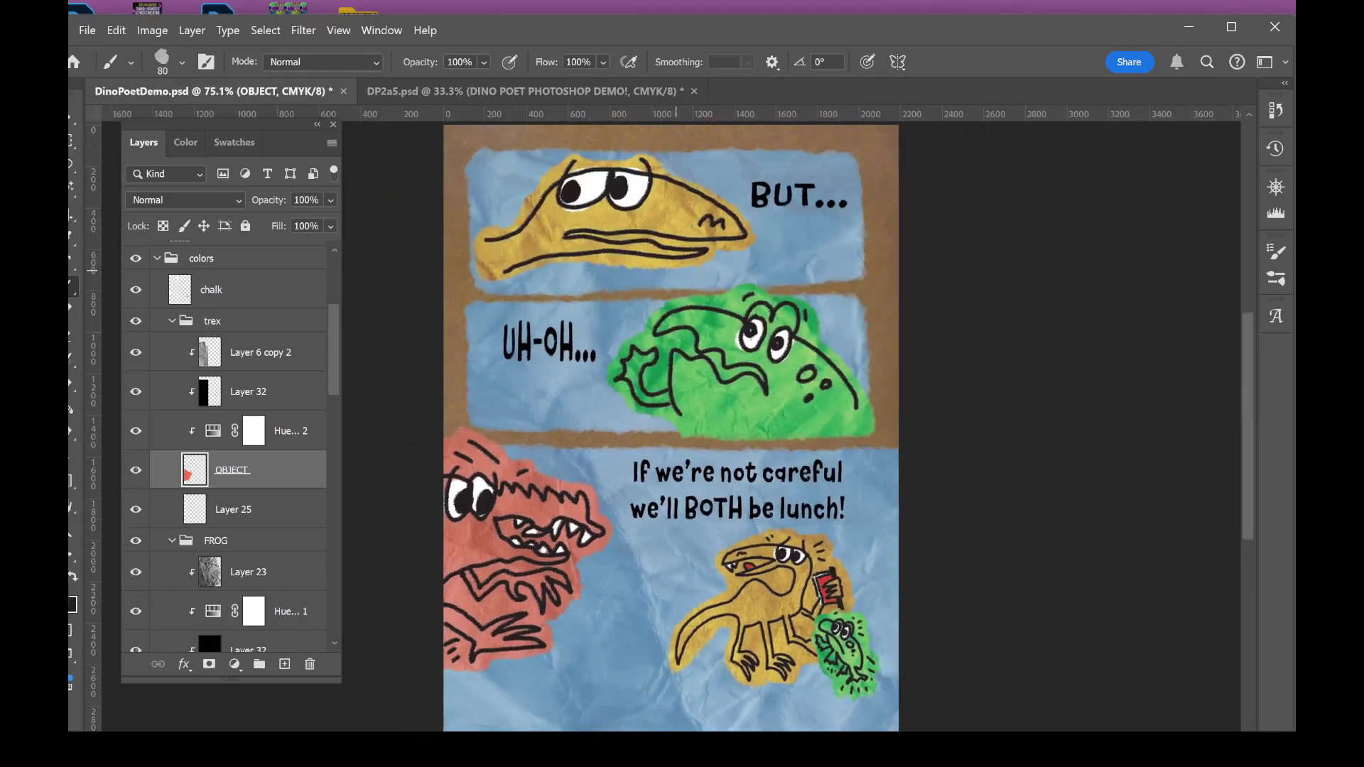
pyautogui.scroll(-5, 709, 444)
pyautogui.scroll(-1, 729, 562)
pyautogui.scroll(-9, 729, 562)
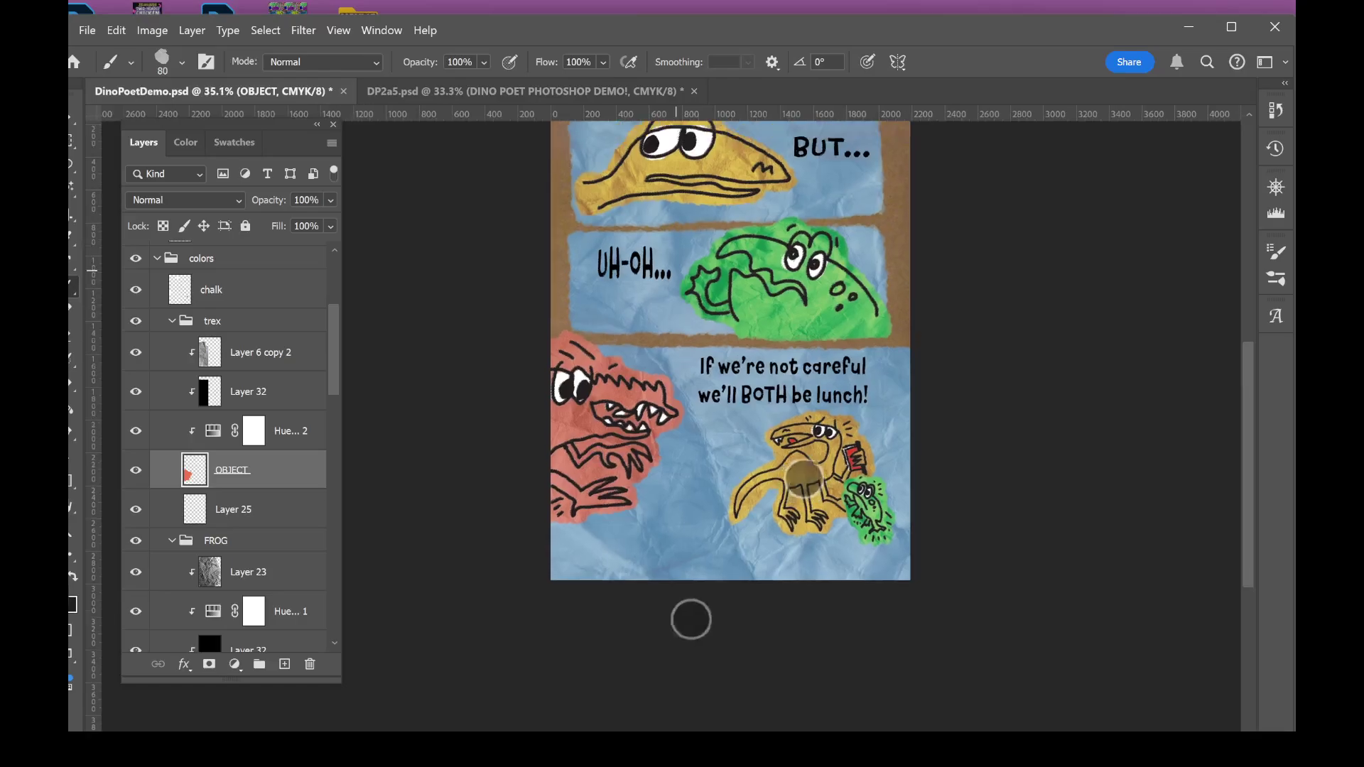
pyautogui.scroll(4, 625, 625)
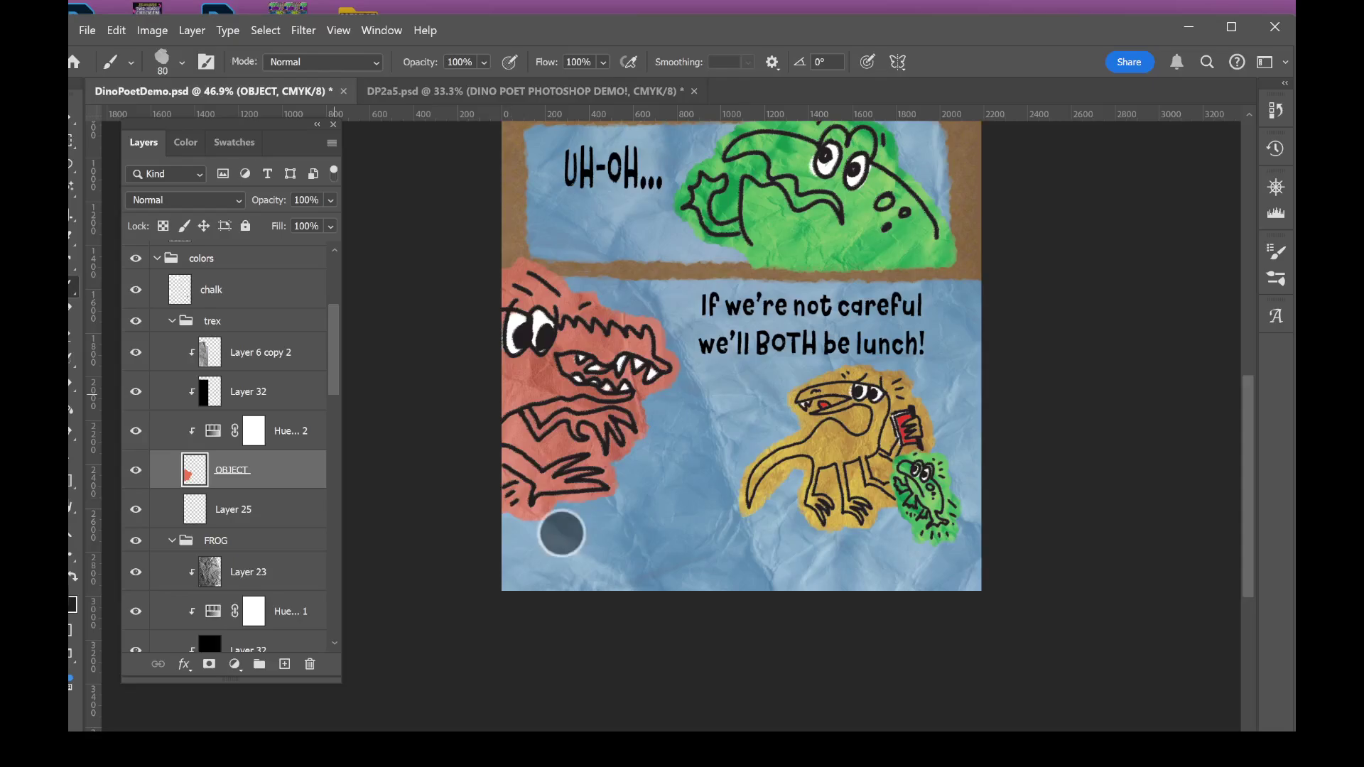
# - On Layer 43 in the grass group, lasso the ground across the bottom panel and fill the selection with the grass swatch color
pyautogui.scroll(-10, 208, 621)
pyautogui.scroll(-5, 234, 448)
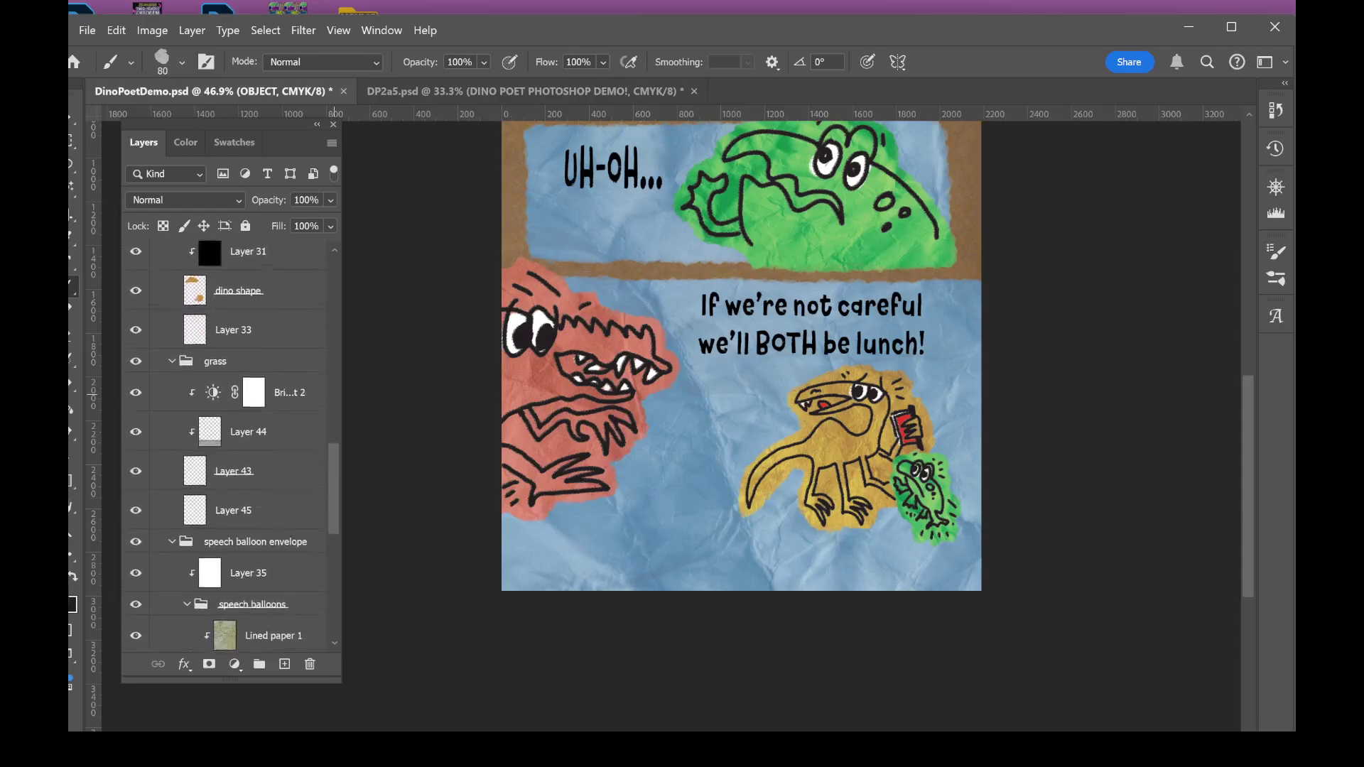
pyautogui.click(269, 447)
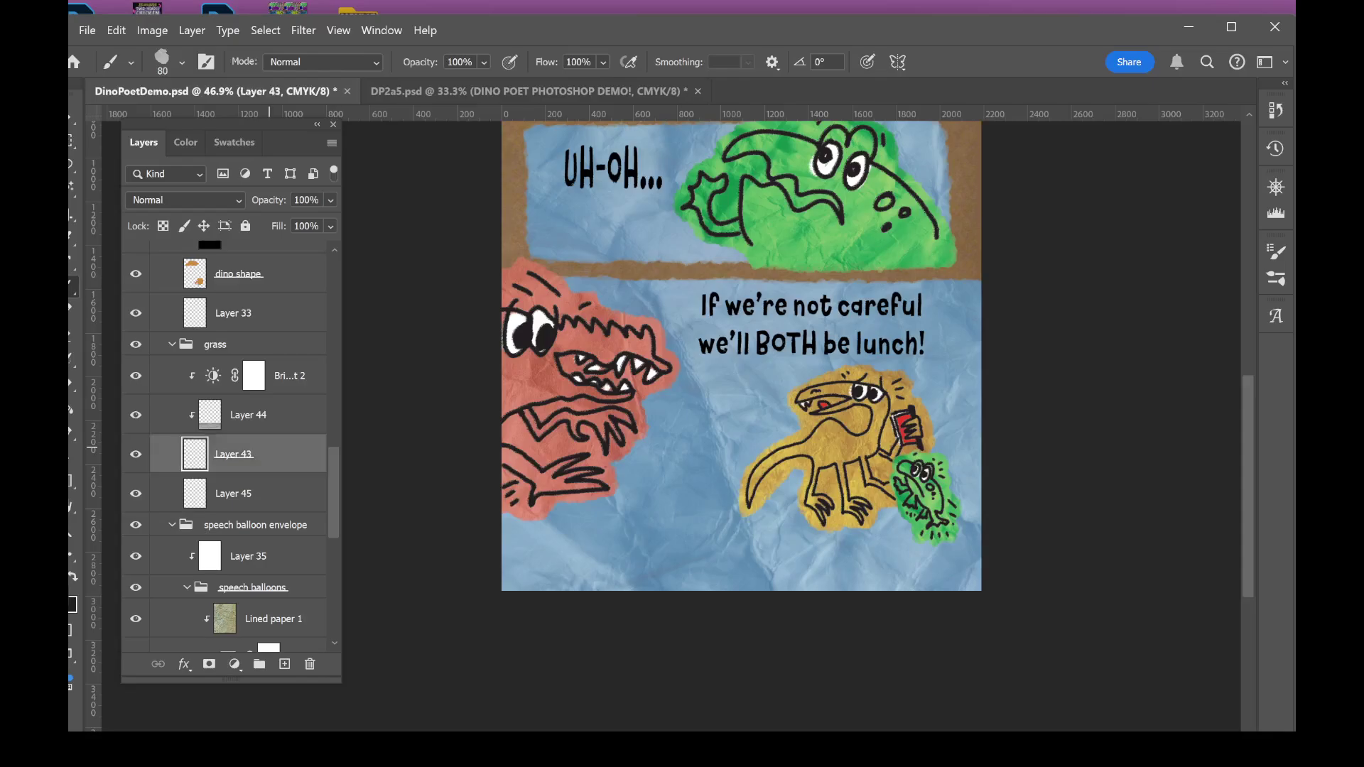
pyautogui.click(235, 142)
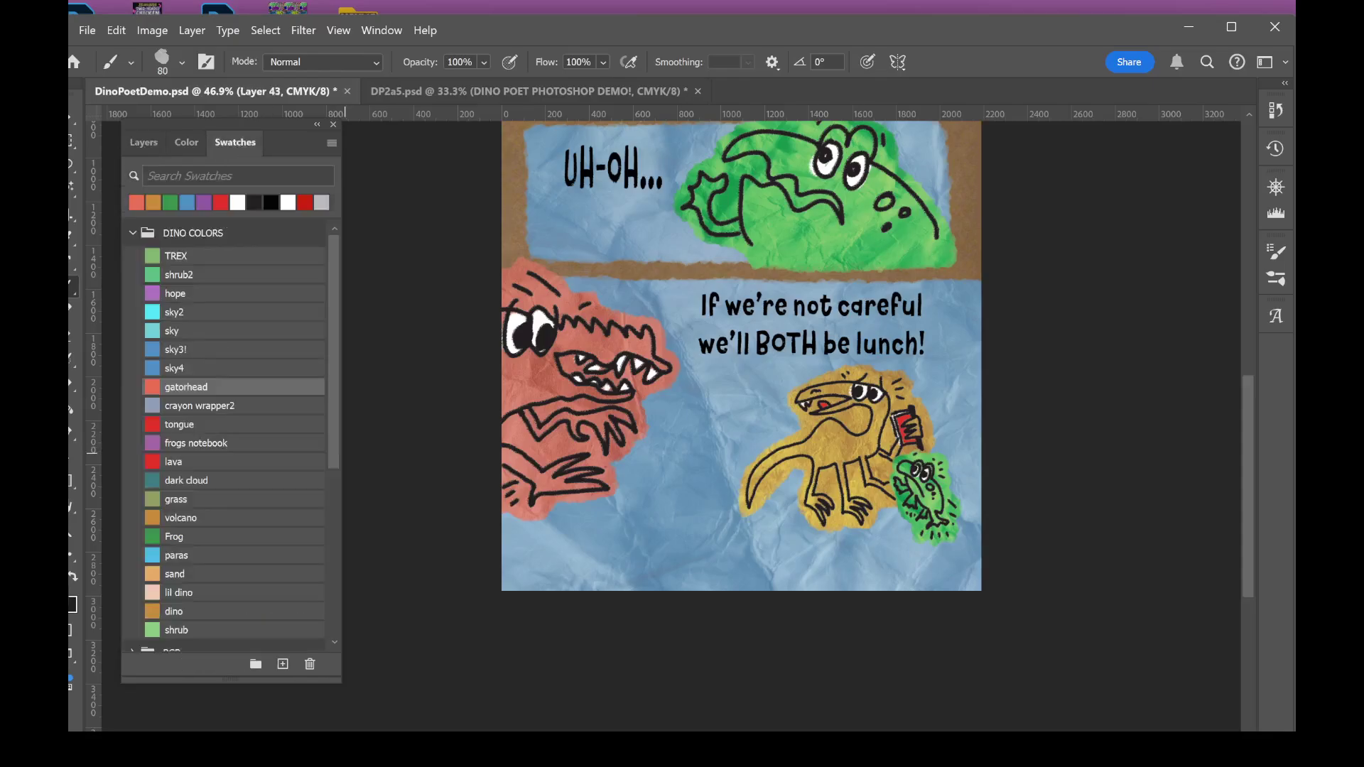
pyautogui.scroll(-2, 234, 448)
pyautogui.scroll(1, 235, 448)
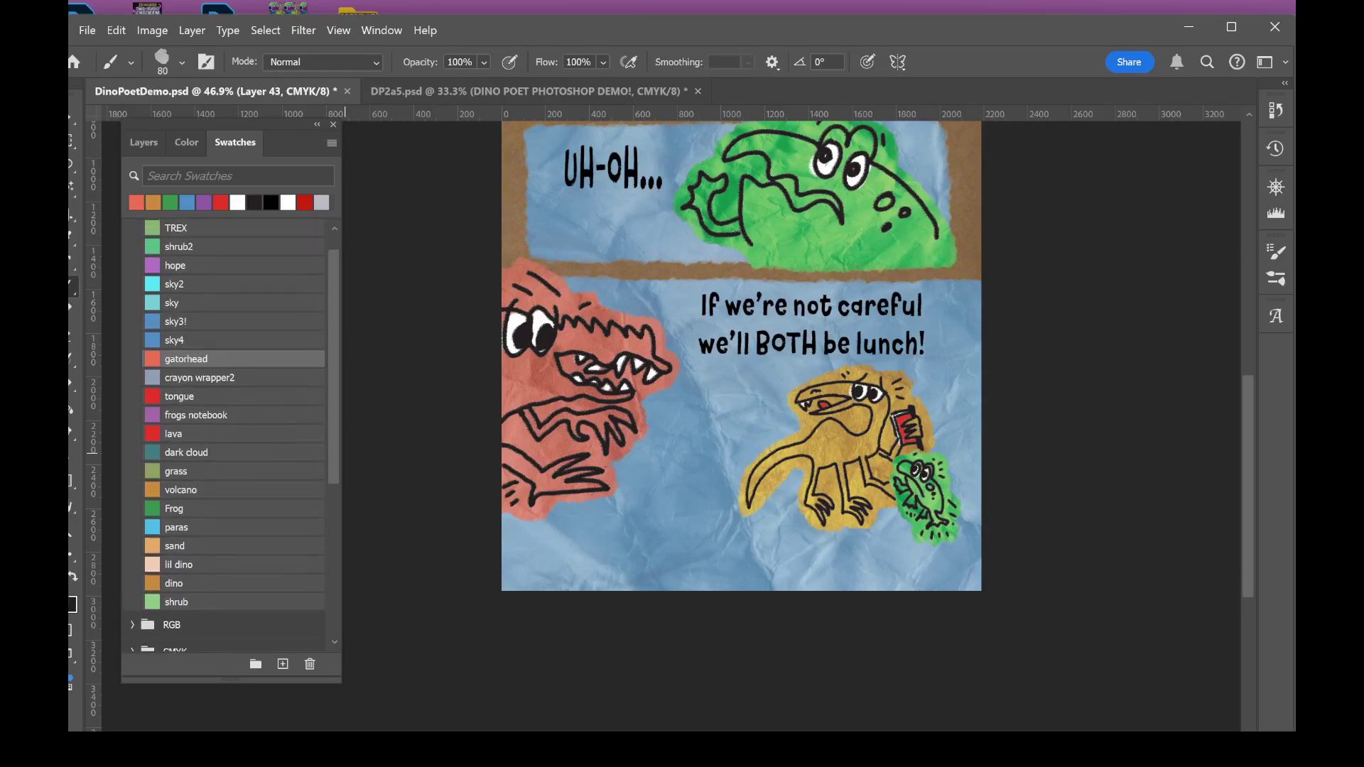
pyautogui.scroll(1, 227, 433)
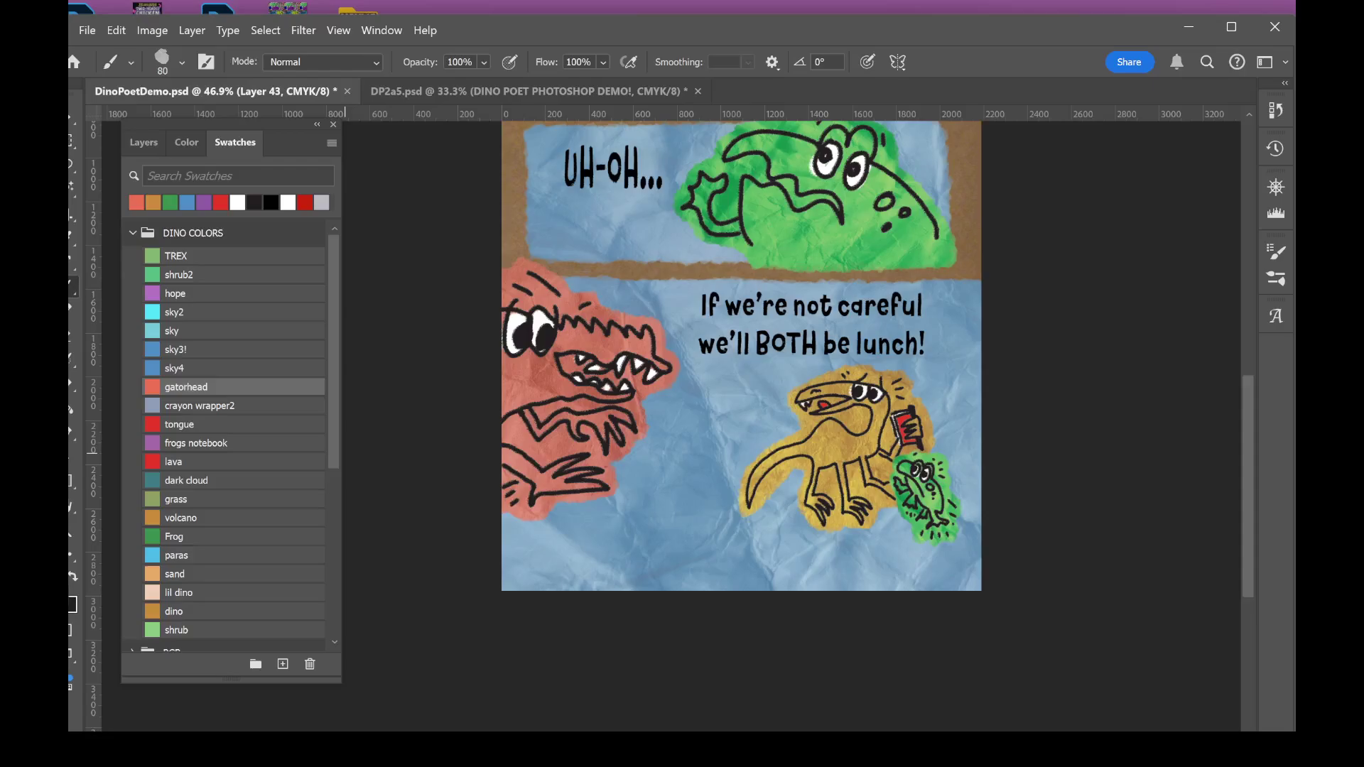
pyautogui.click(176, 499)
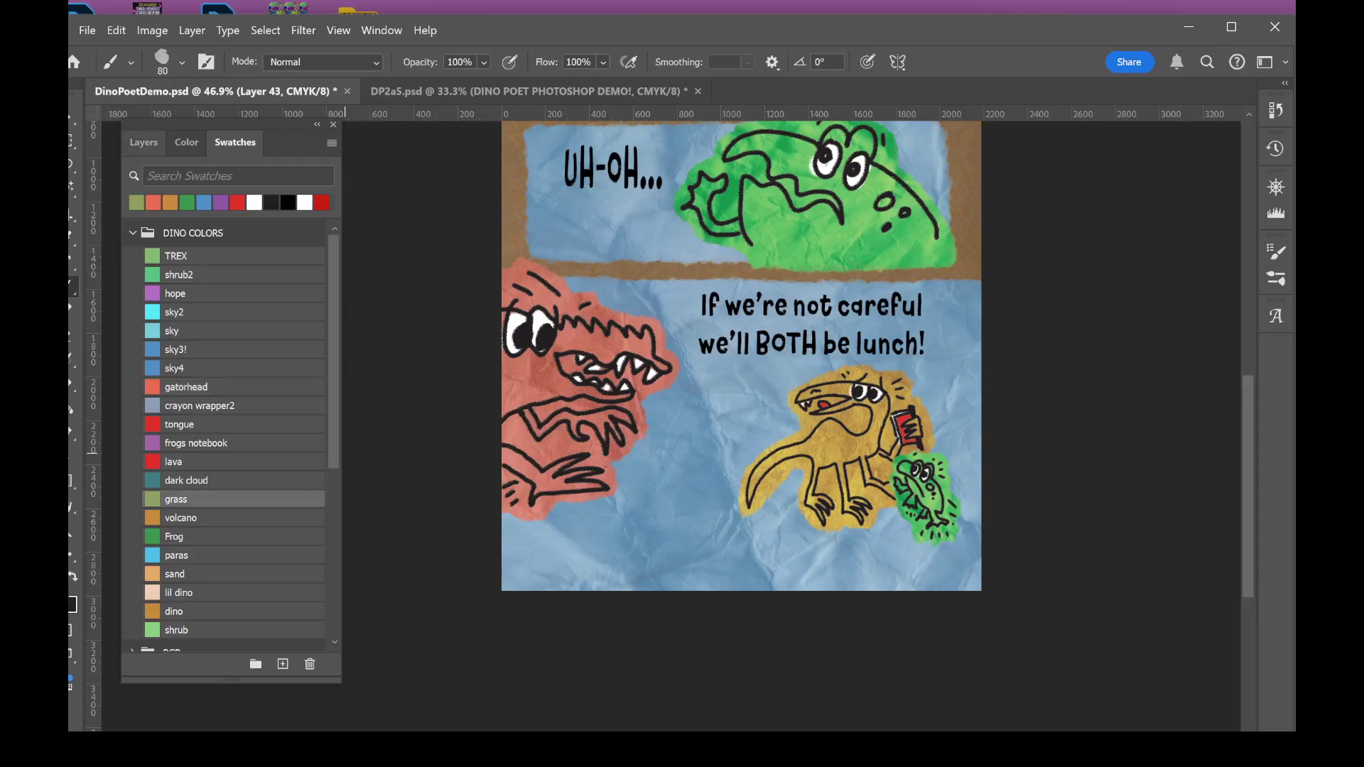
pyautogui.click(144, 142)
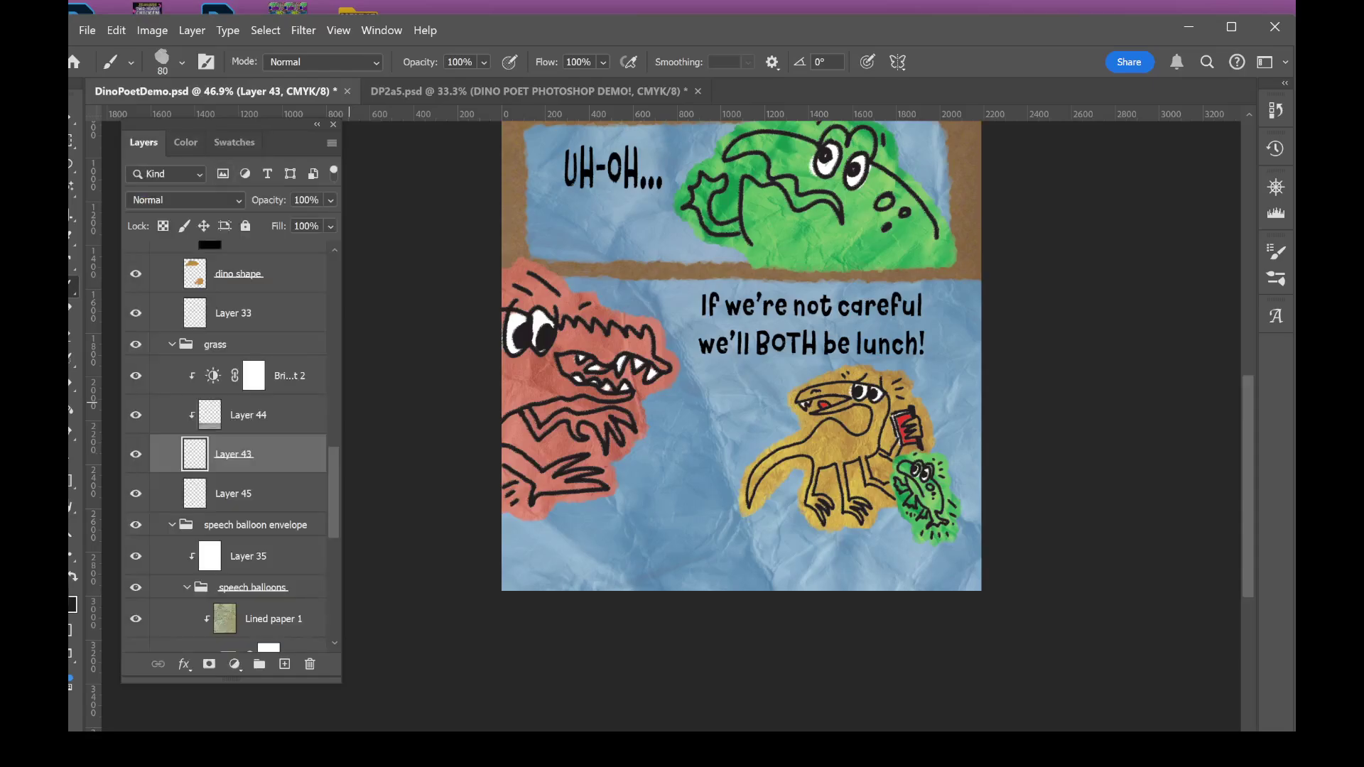
pyautogui.press('l')
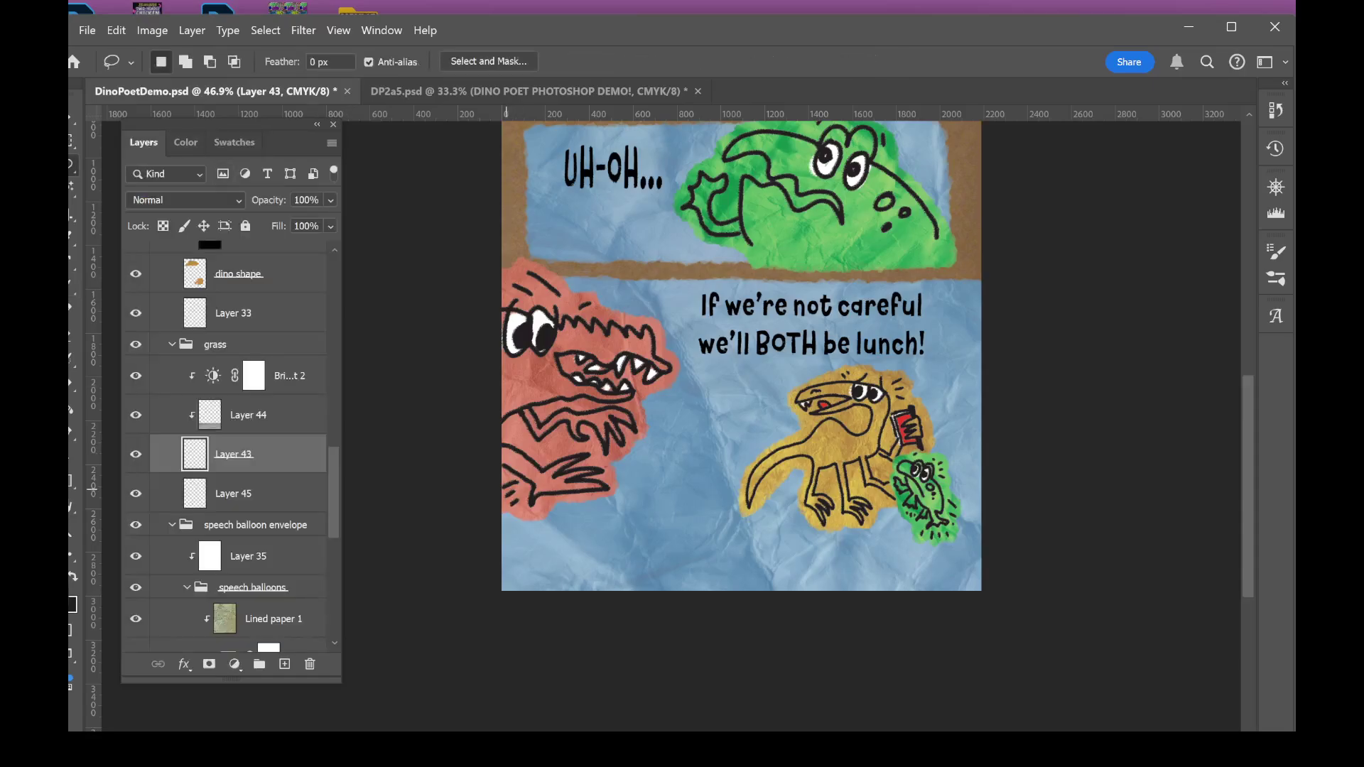
pyautogui.moveTo(503, 446)
pyautogui.mouseDown()
pyautogui.moveTo(880, 482)
pyautogui.moveTo(982, 526)
pyautogui.moveTo(629, 592)
pyautogui.moveTo(502, 593)
pyautogui.mouseUp()
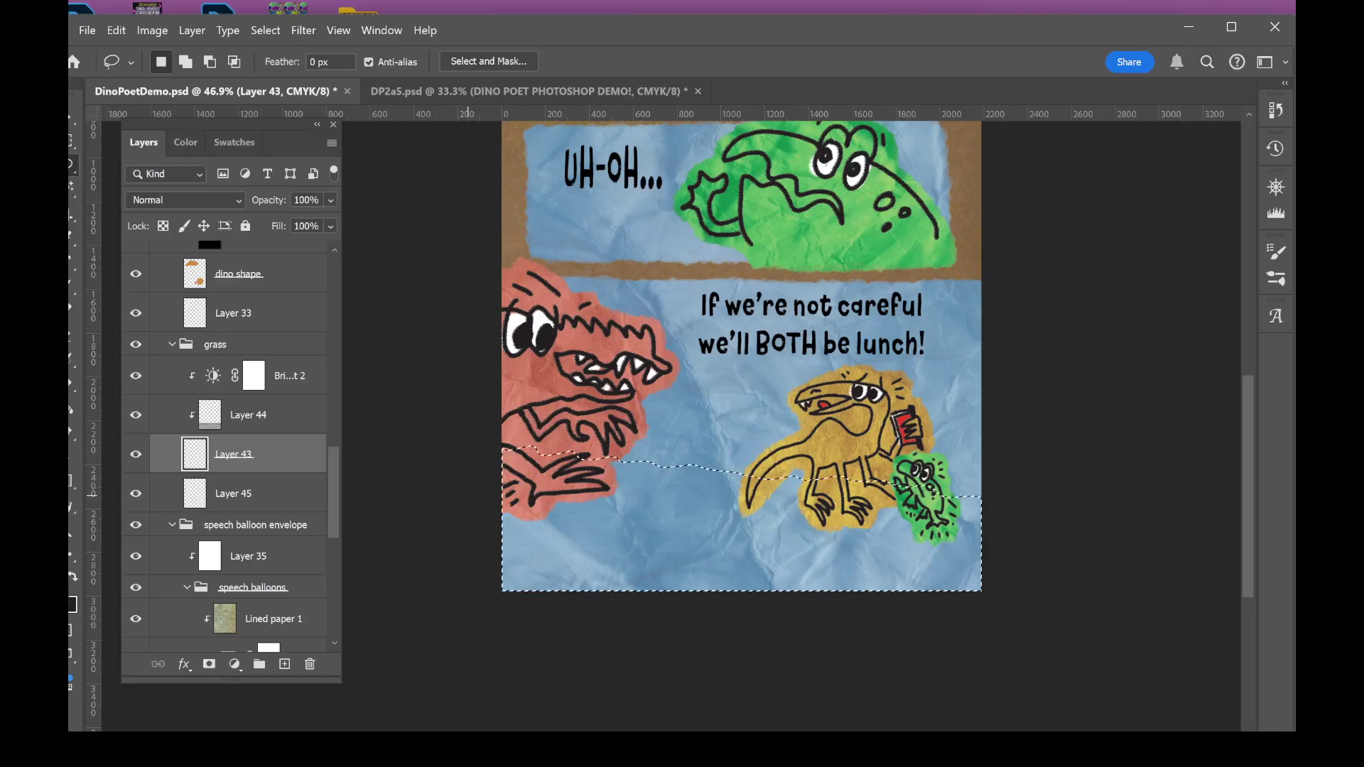
pyautogui.press('g')
pyautogui.click(693, 552)
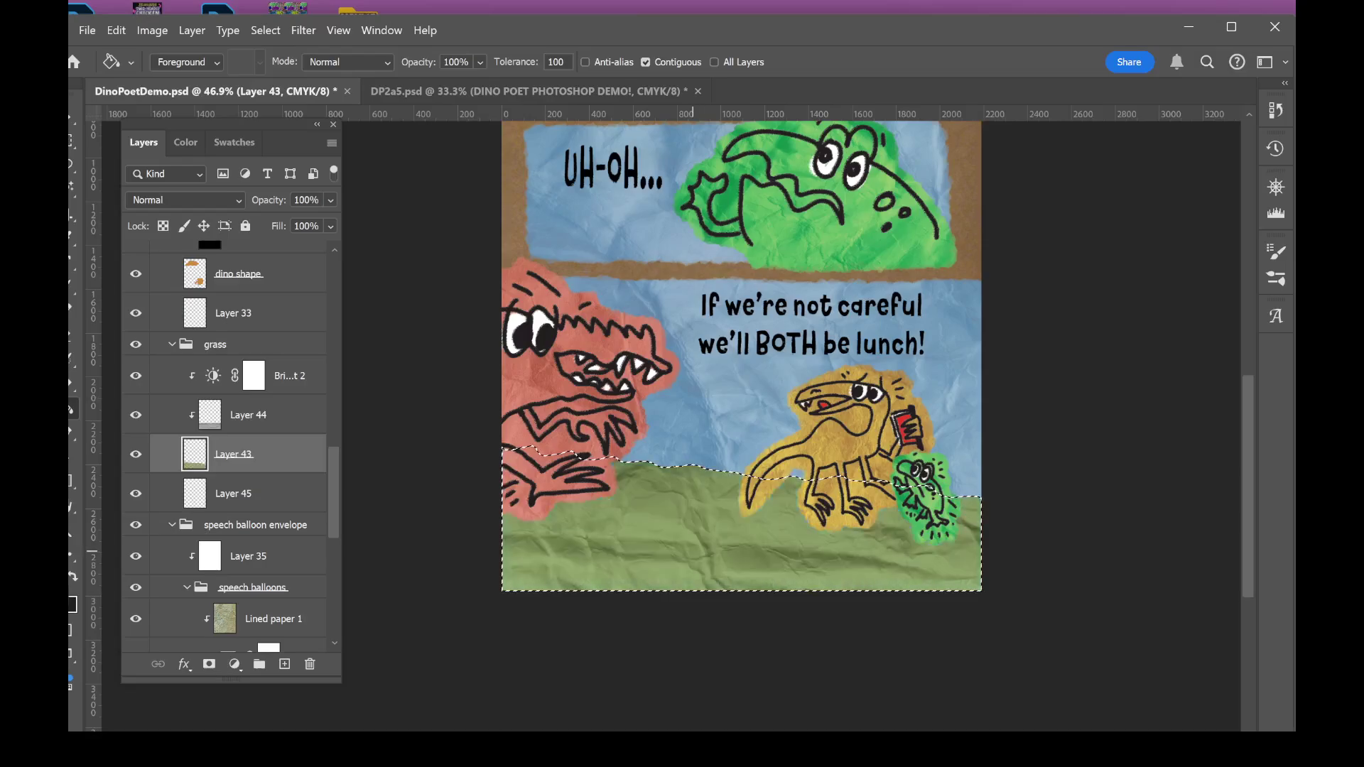
# - Deselect and brush along the grass shape's upper edge with the size 80 textured brush to give it a rough, torn look
pyautogui.press('b')
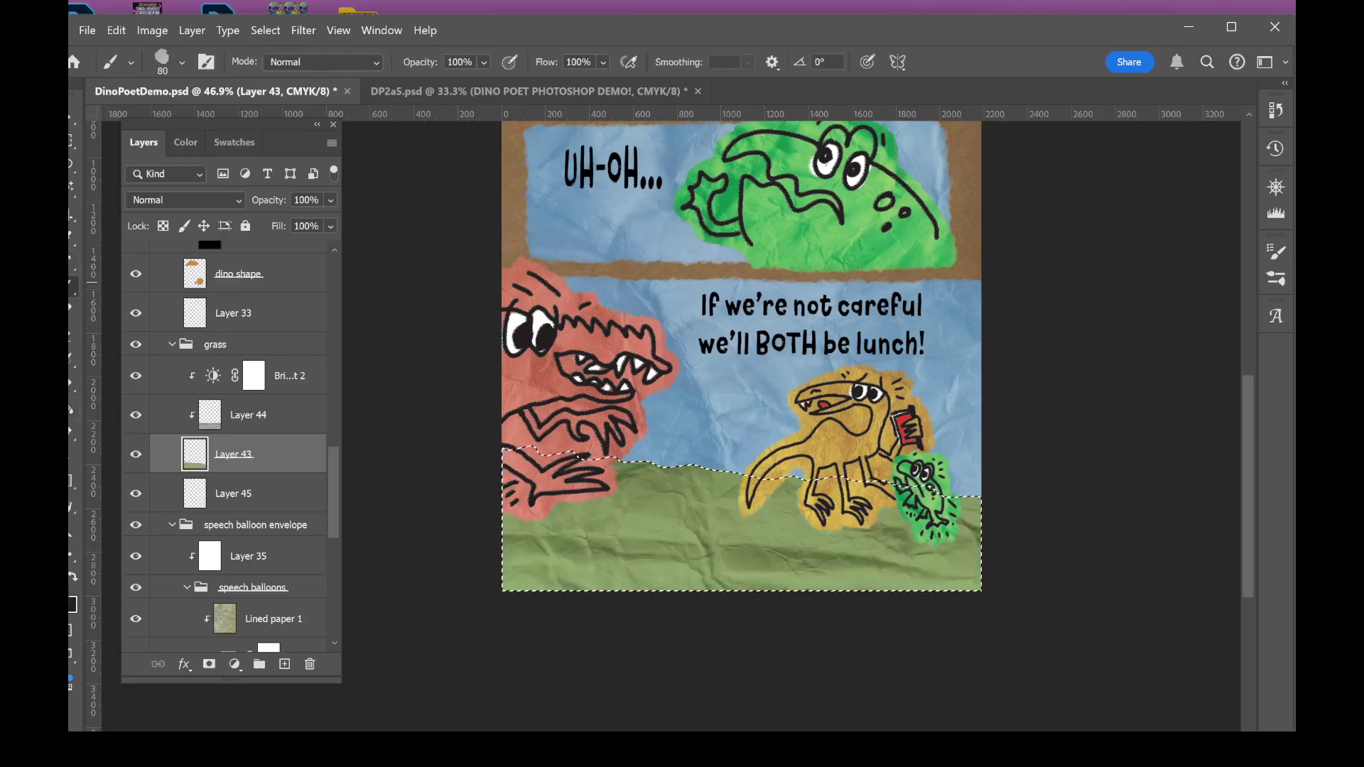
pyautogui.hotkey('ctrl', 'd')
pyautogui.scroll(3, 688, 645)
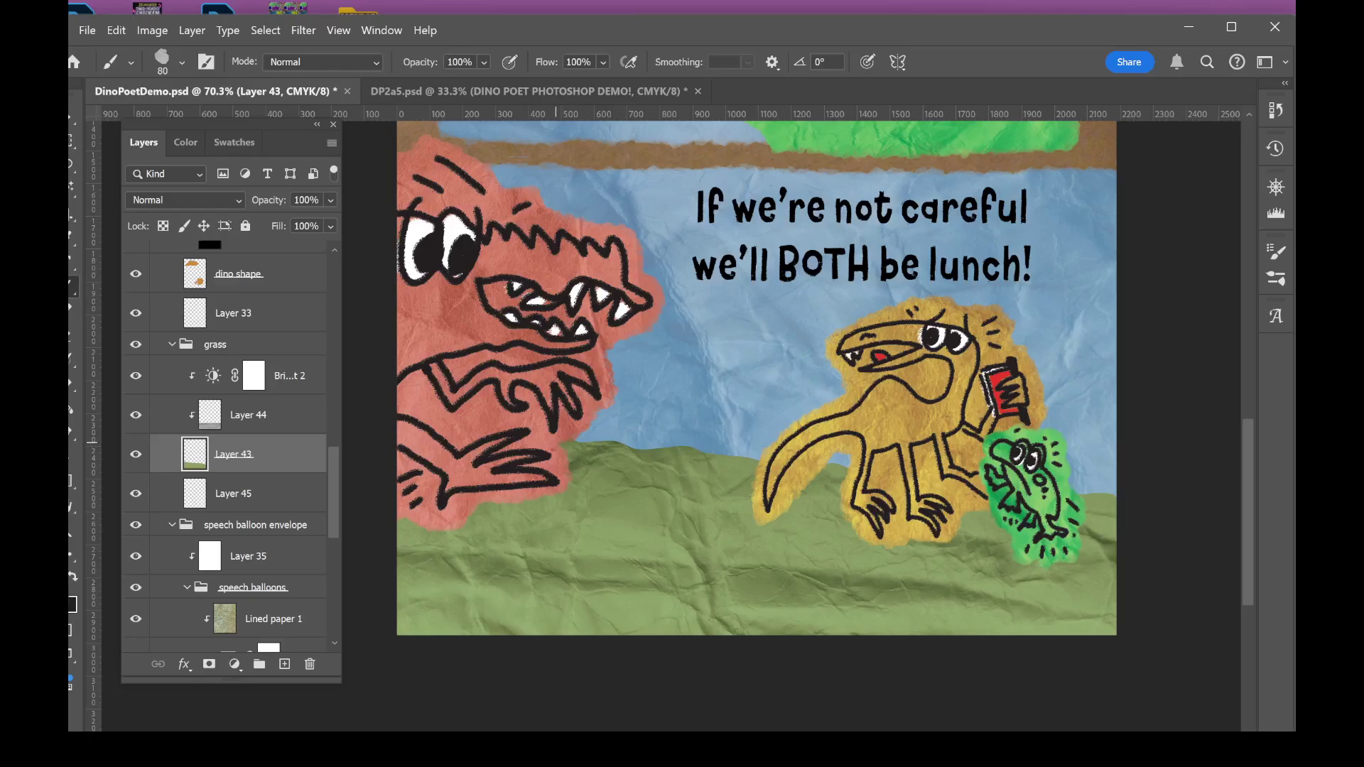
pyautogui.moveTo(555, 437); pyautogui.dragTo(908, 481)
pyautogui.moveTo(1028, 488); pyautogui.dragTo(1103, 492)
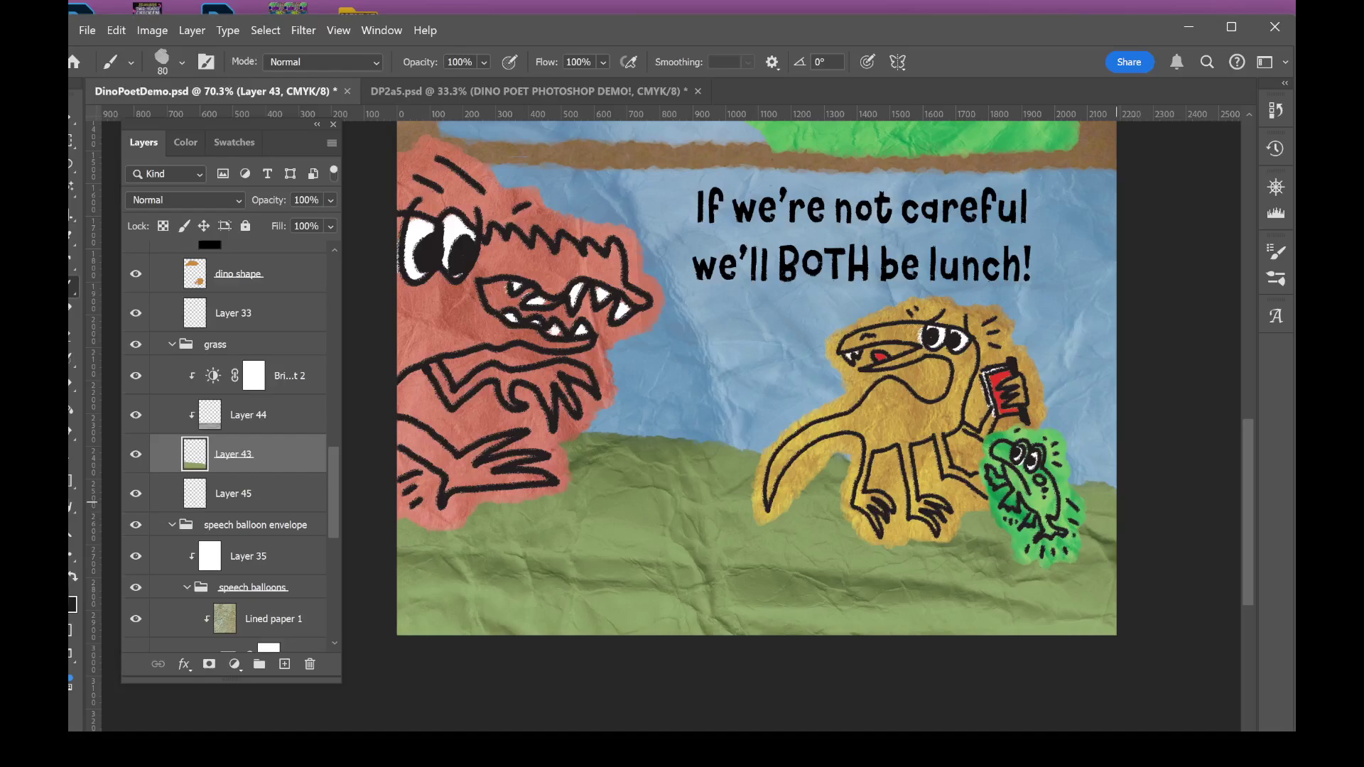
pyautogui.moveTo(673, 445); pyautogui.dragTo(535, 443)
pyautogui.moveTo(591, 435); pyautogui.dragTo(693, 439)
pyautogui.scroll(5, 718, 484)
pyautogui.scroll(-5, 611, 375)
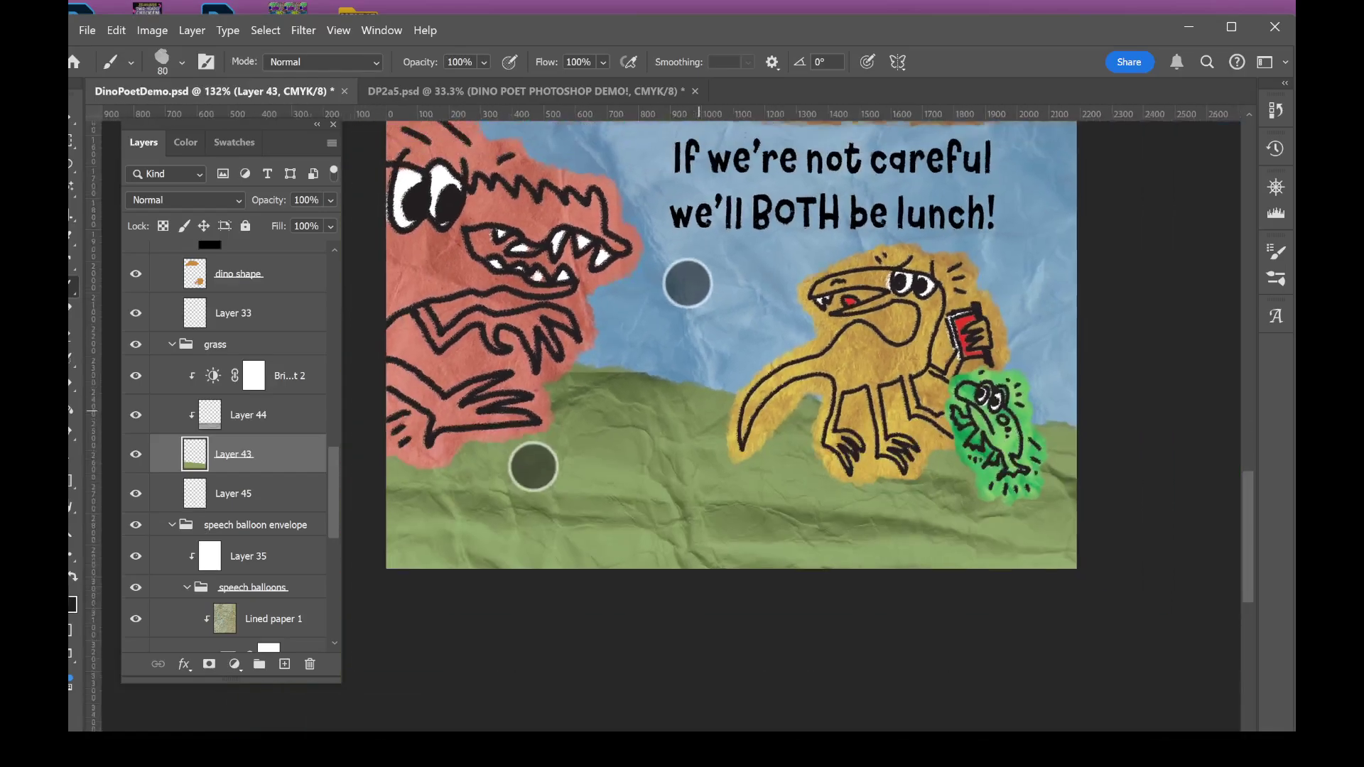
pyautogui.scroll(-3, 687, 282)
# - Transform Layer 44's paper texture over the grass: rotate it 6.26°, scale it to 124.61% width and 126.10% height, and reposition it
pyautogui.click(271, 415)
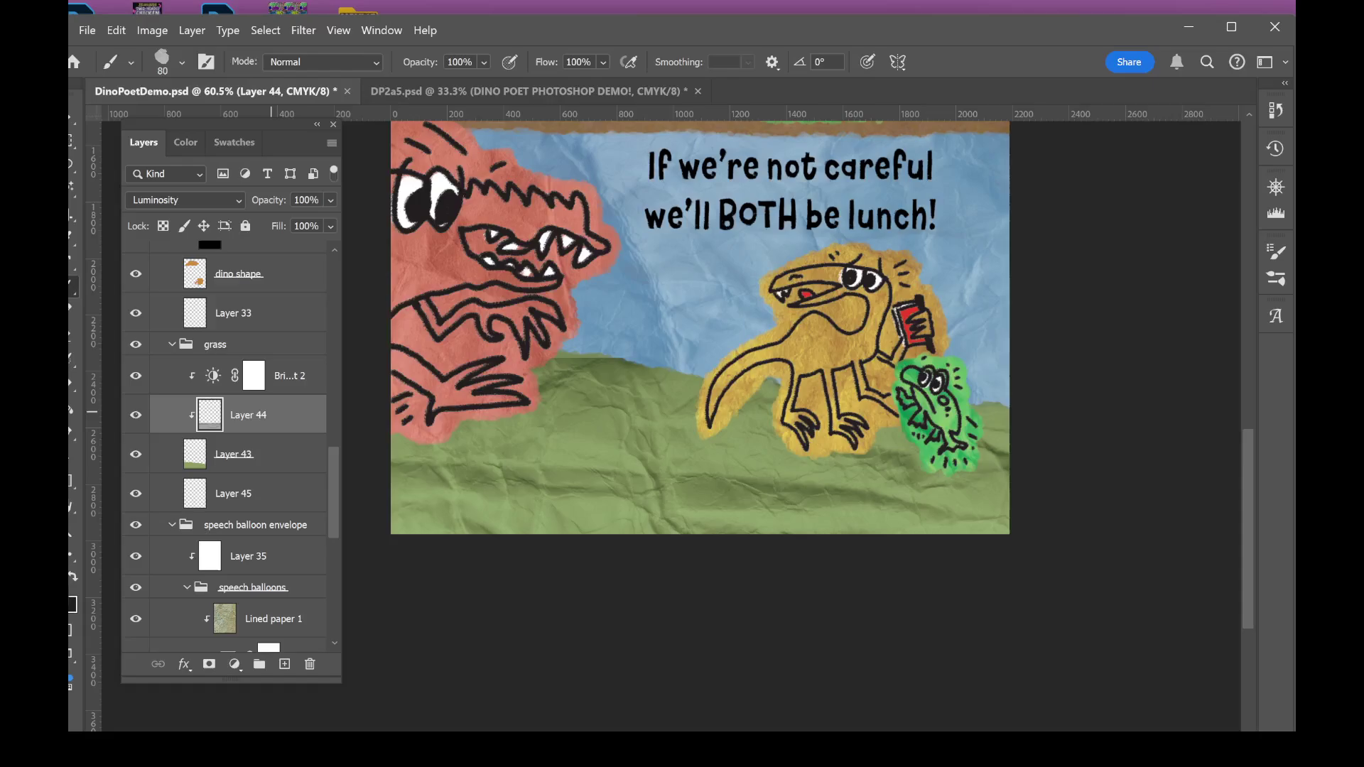
pyautogui.click(71, 117)
pyautogui.scroll(-3, 762, 516)
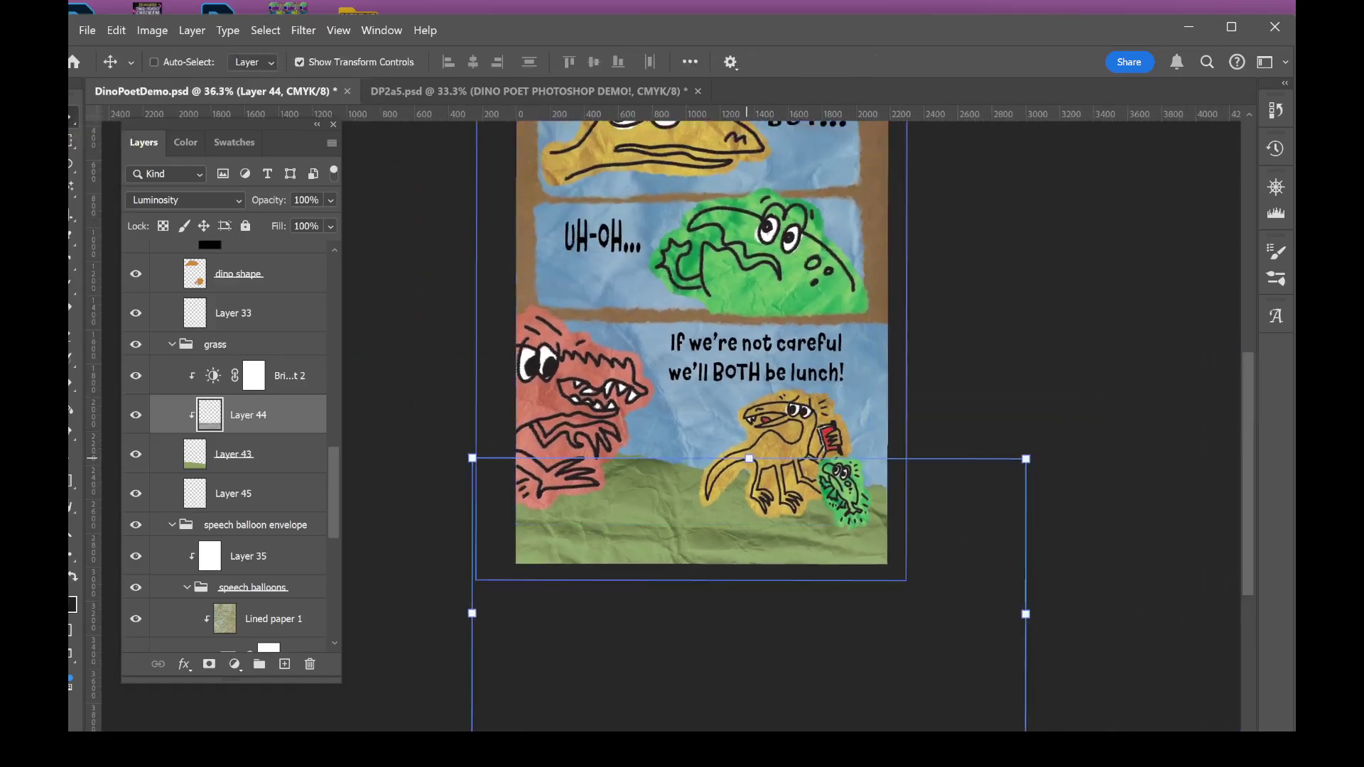
pyautogui.scroll(-1, 671, 634)
pyautogui.scroll(1, 702, 346)
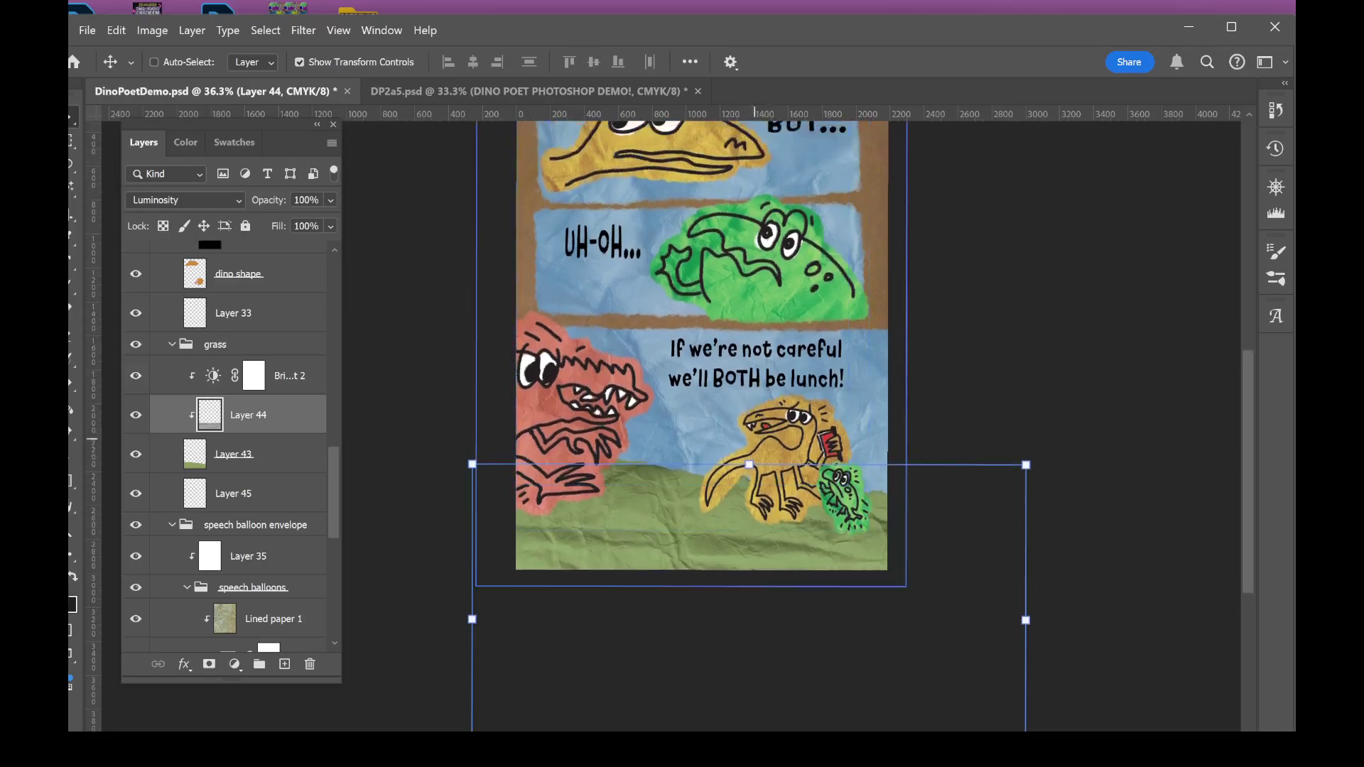
pyautogui.moveTo(749, 464); pyautogui.dragTo(749, 423)
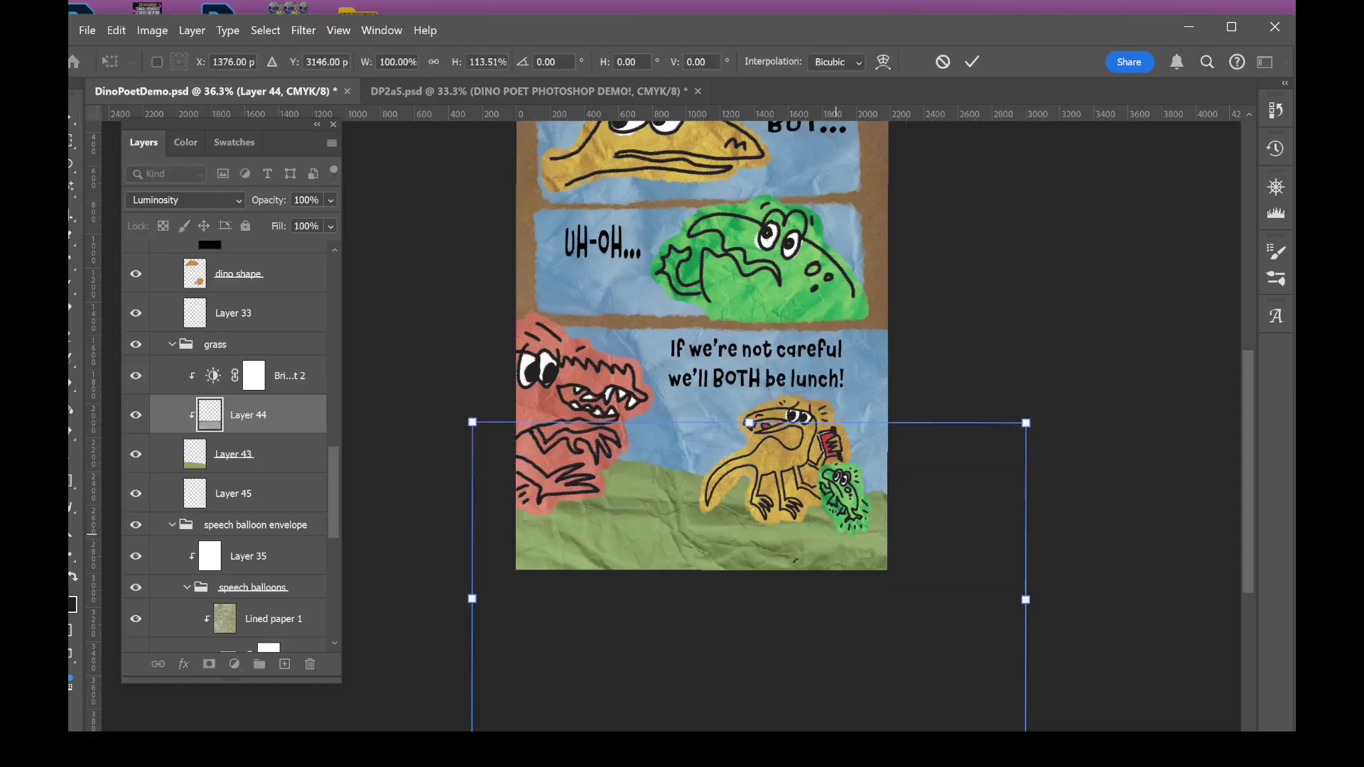
pyautogui.moveTo(1037, 406); pyautogui.dragTo(1056, 438)
pyautogui.moveTo(884, 623); pyautogui.dragTo(877, 527)
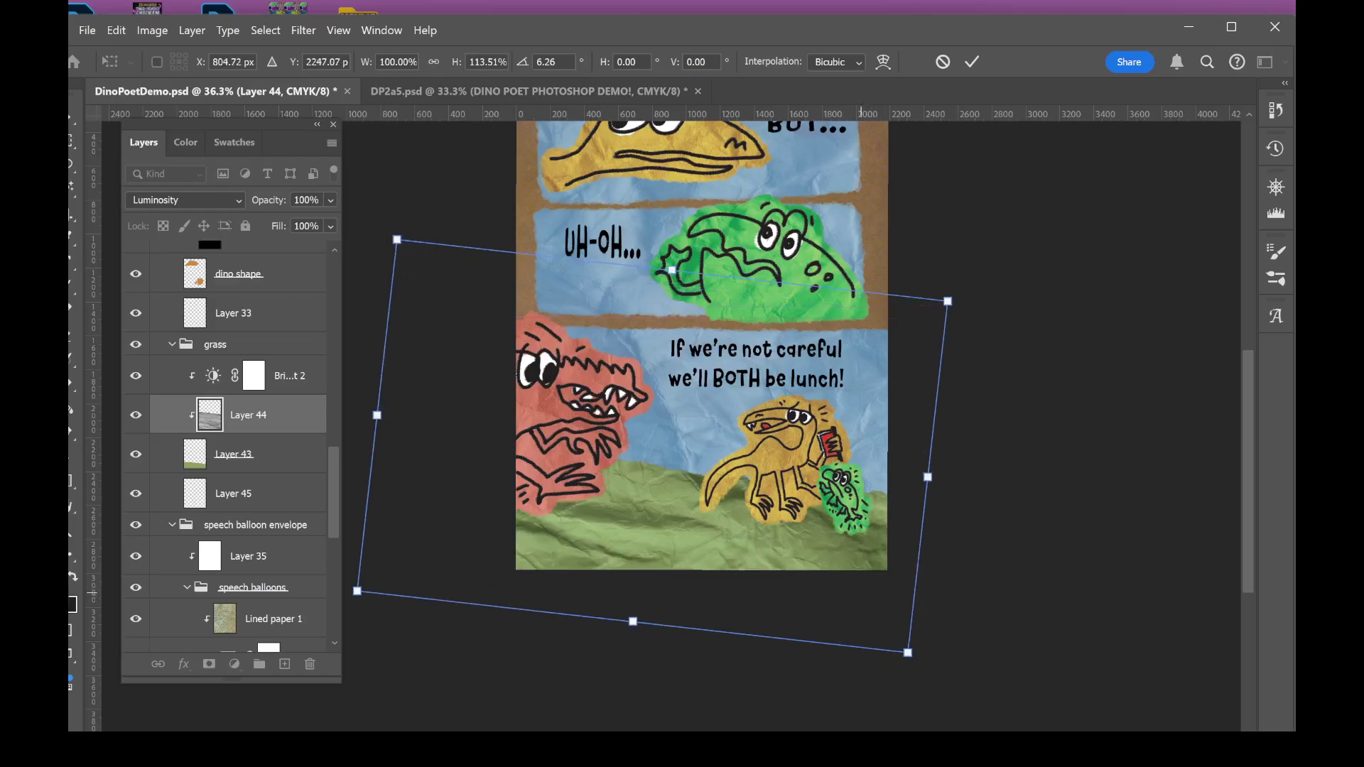
pyautogui.moveTo(633, 623); pyautogui.dragTo(628, 661)
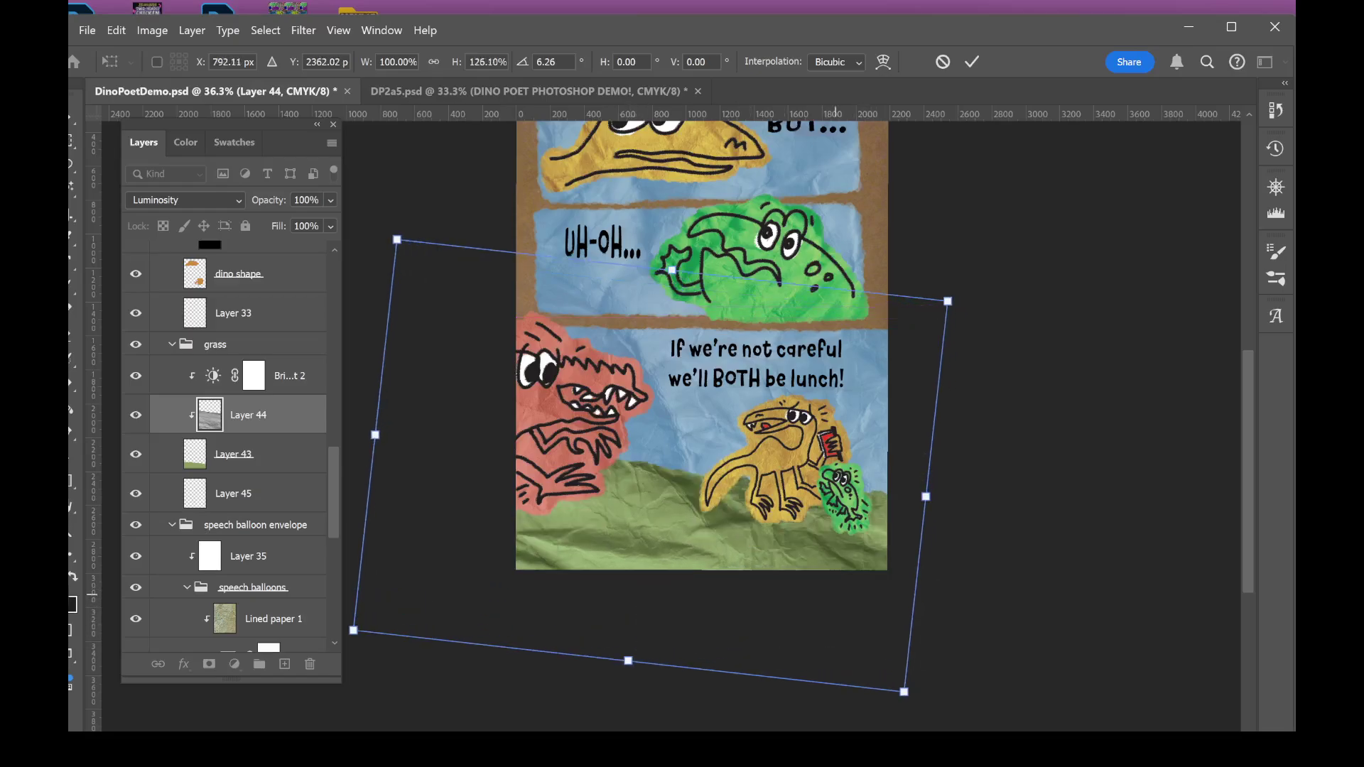
pyautogui.moveTo(846, 580); pyautogui.dragTo(802, 591)
pyautogui.moveTo(888, 536); pyautogui.dragTo(947, 552)
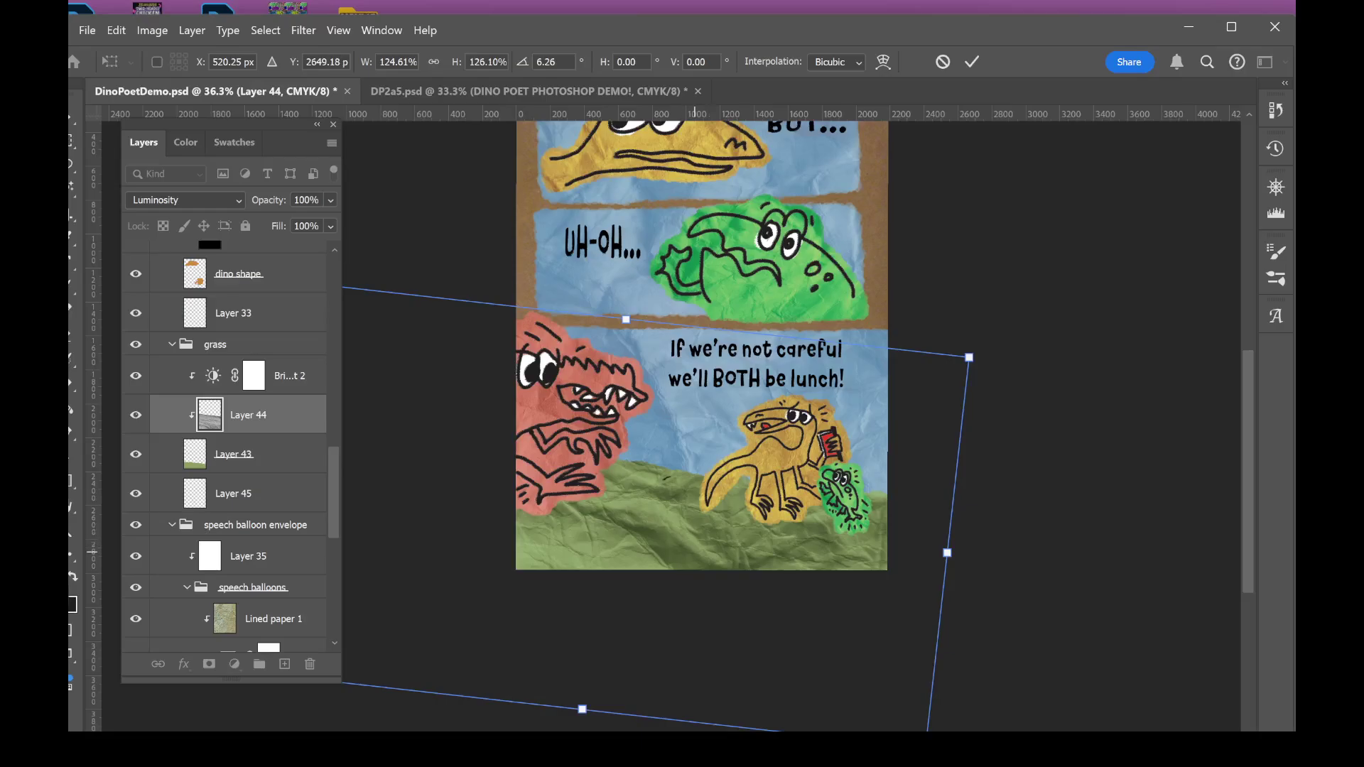
pyautogui.press('Return')
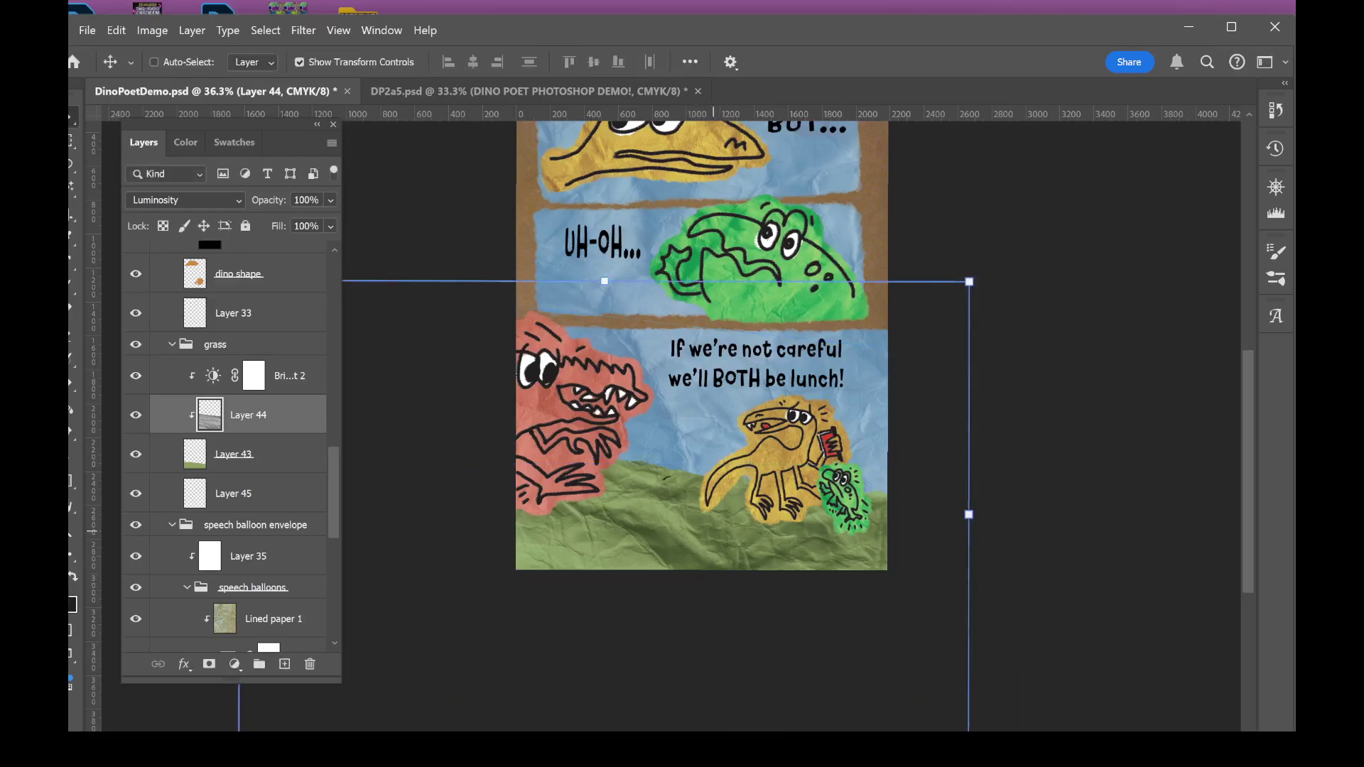
# - Set the foreground color to the dino swatch and select Layer 26 in the speech balloons group
pyautogui.scroll(-5, 774, 615)
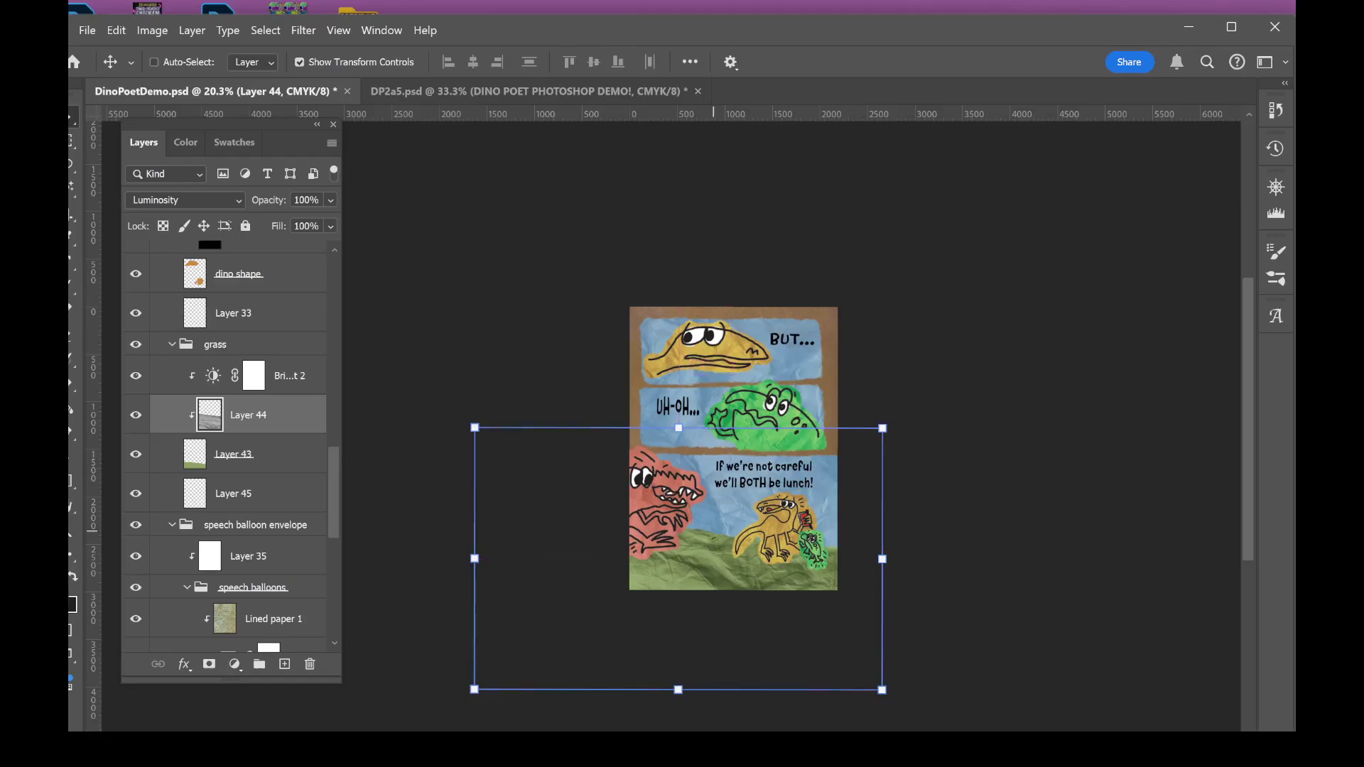
pyautogui.scroll(5, 729, 439)
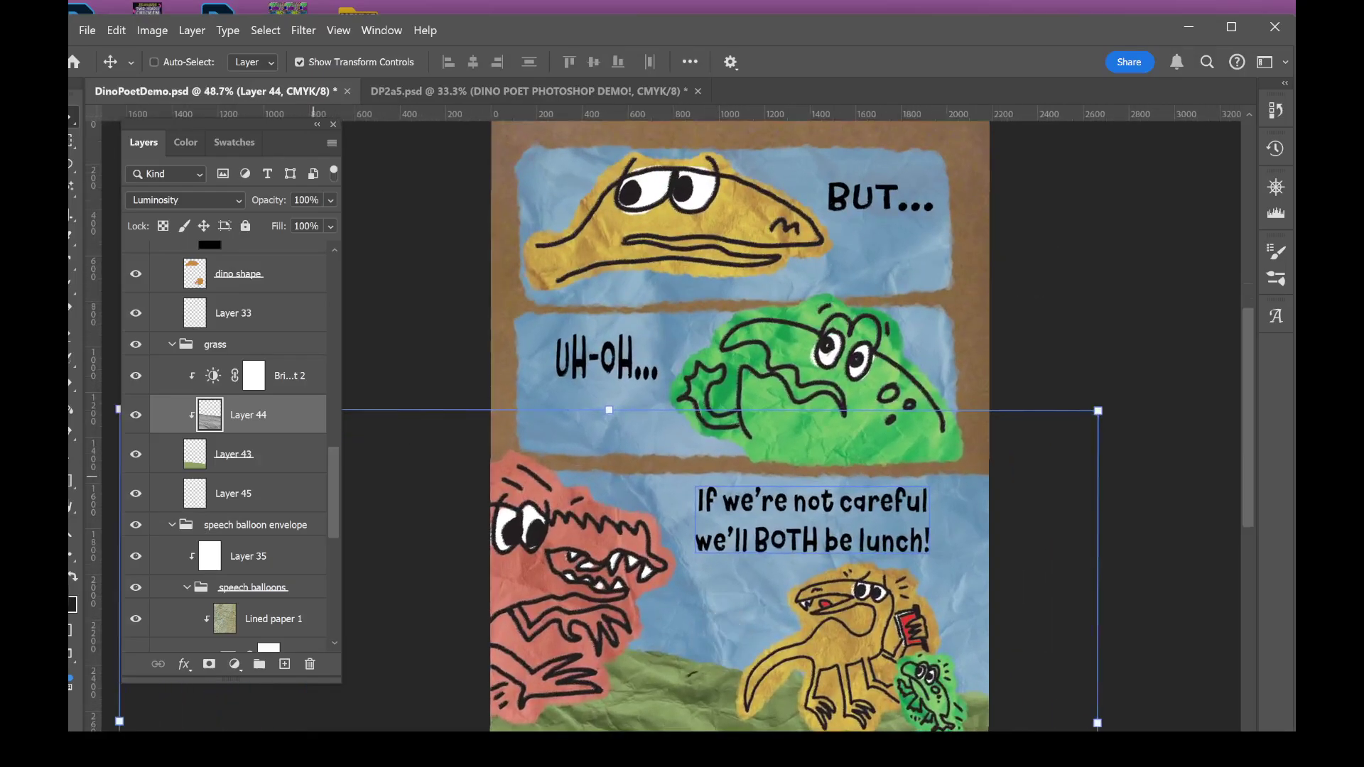
pyautogui.hotkey('alt', '[')
pyautogui.hotkey('alt', '[')
pyautogui.hotkey('alt', '[')
pyautogui.hotkey('alt', '[')
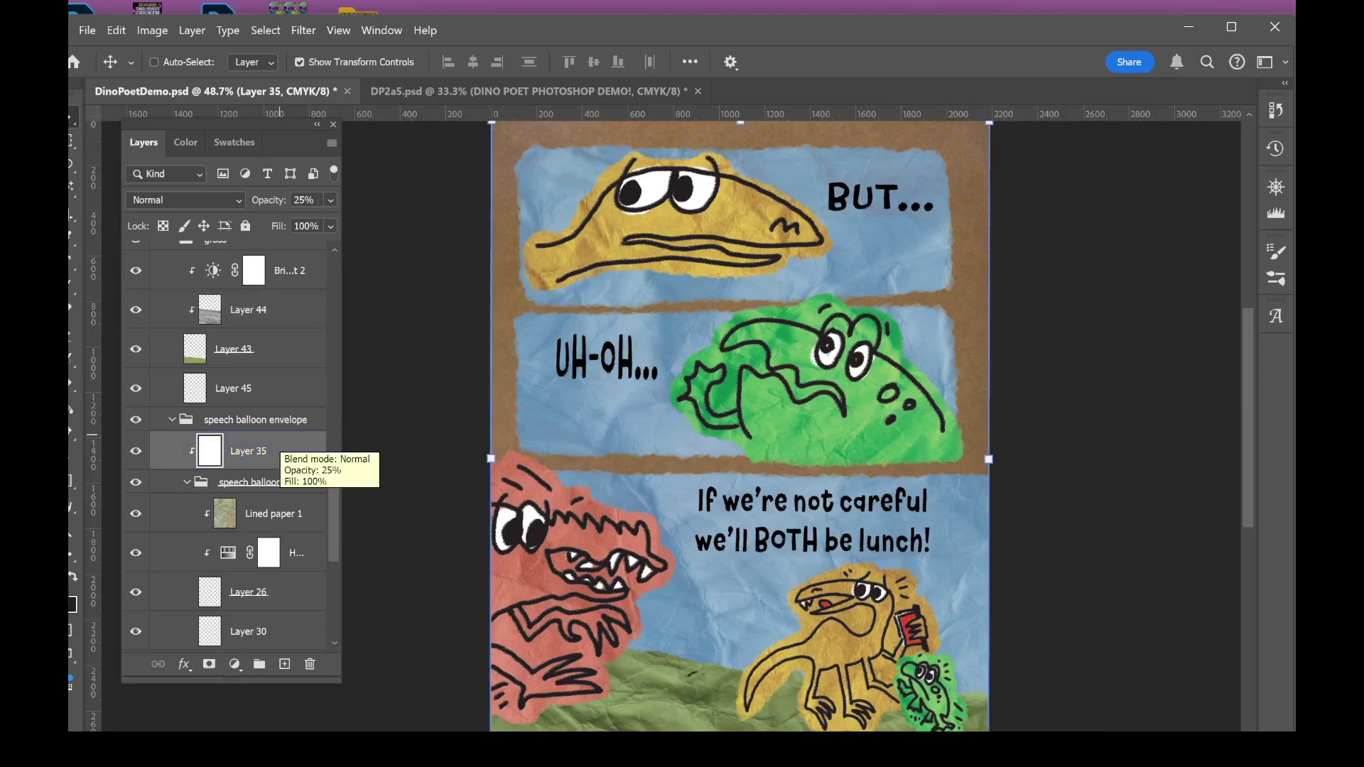
pyautogui.press('l')
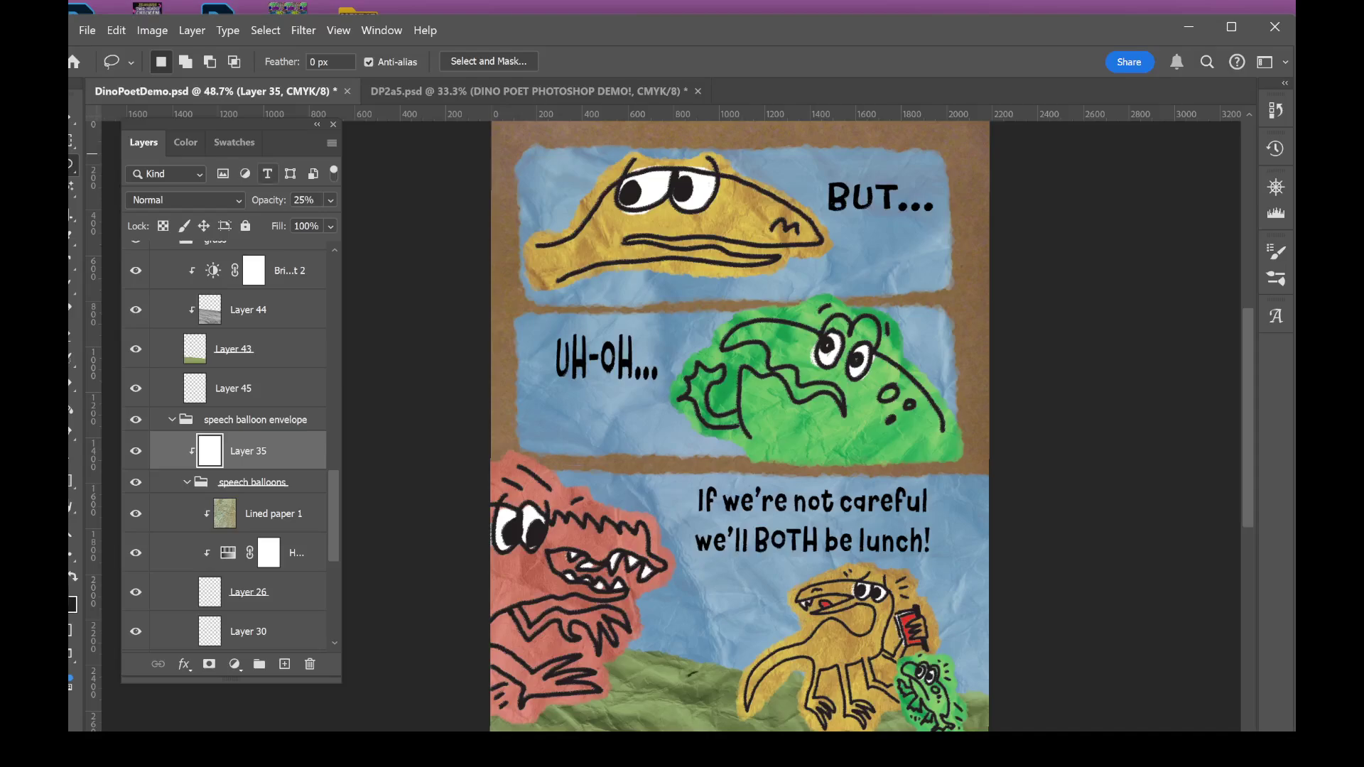
pyautogui.click(235, 142)
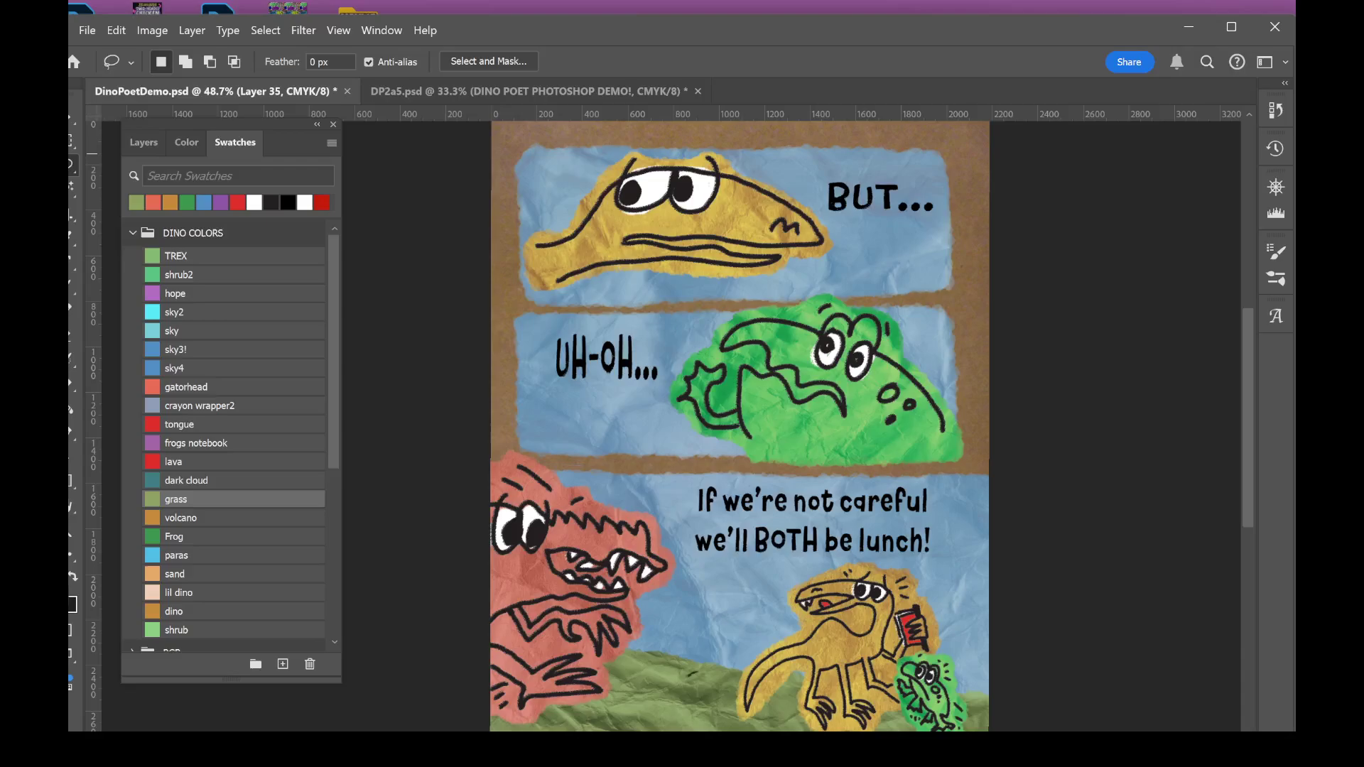
pyautogui.click(173, 611)
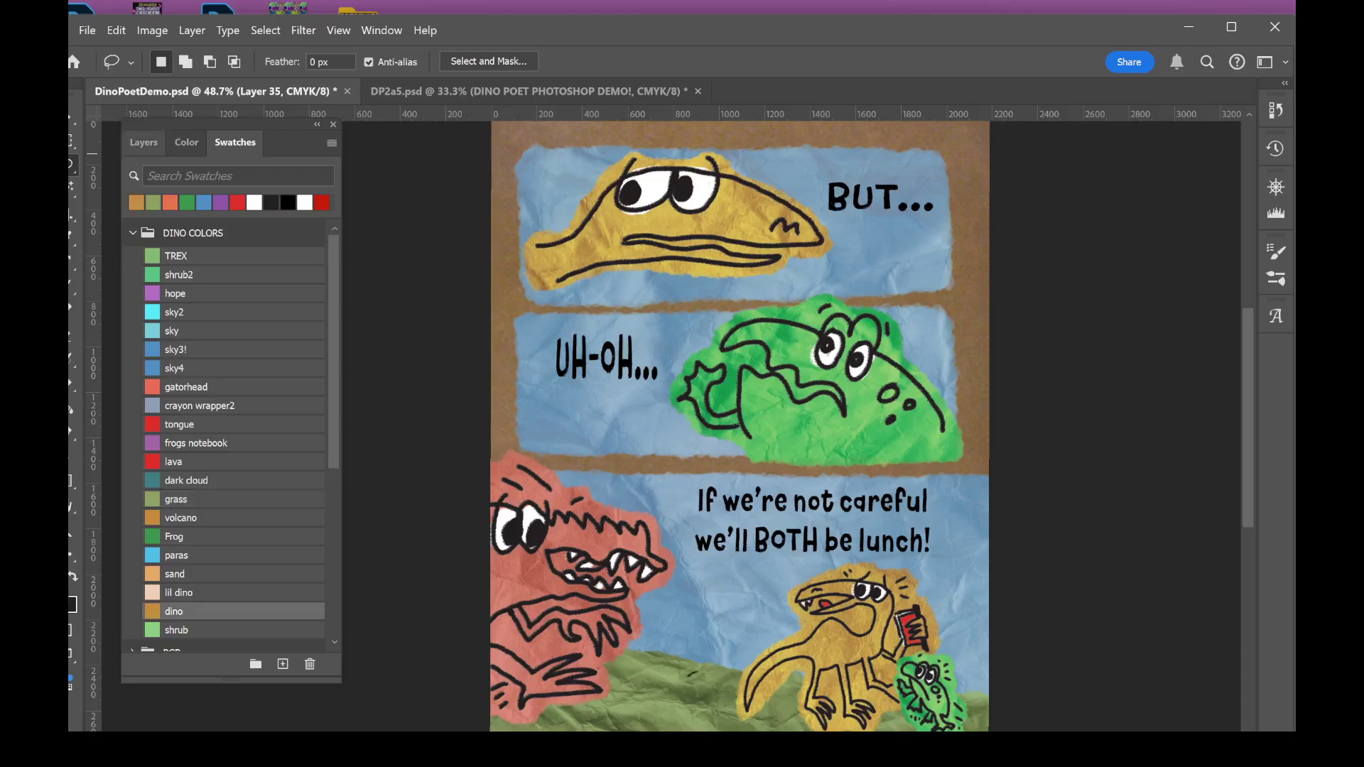
pyautogui.click(143, 142)
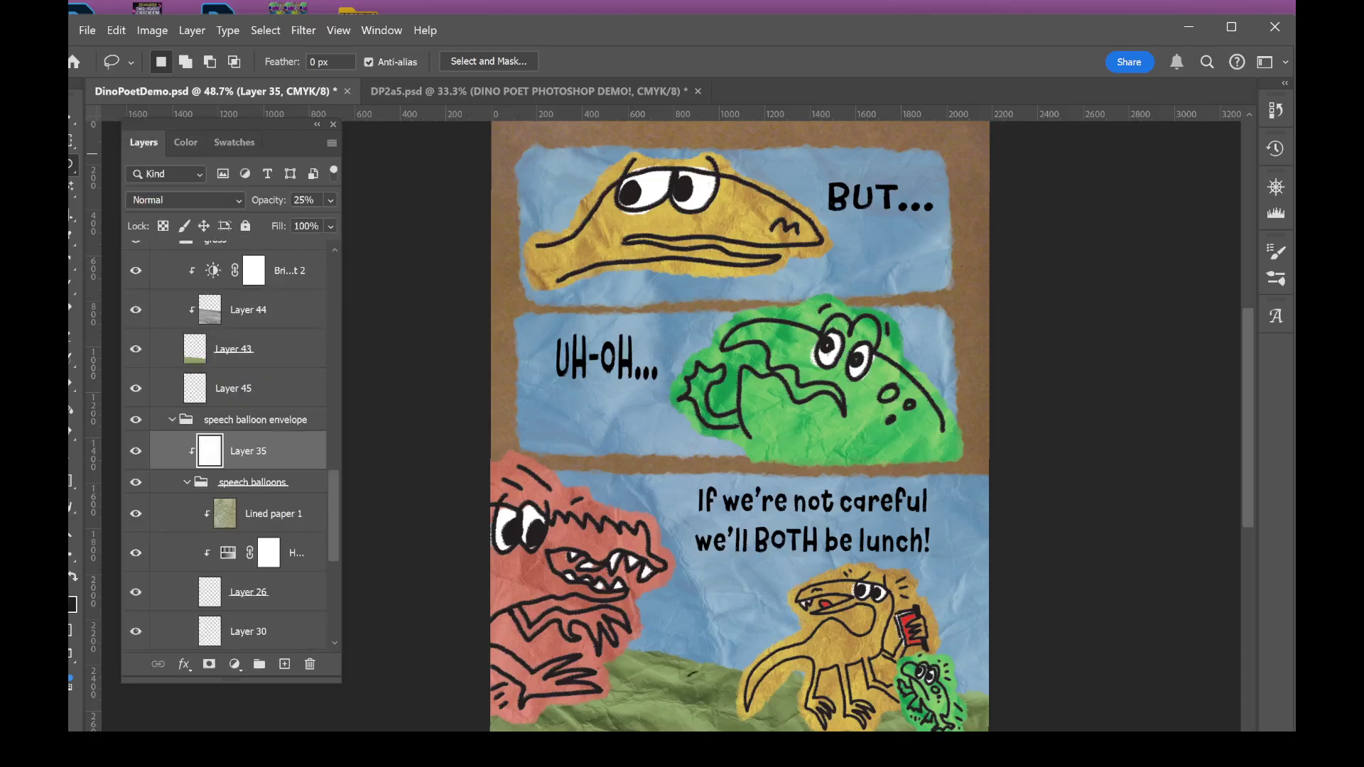
pyautogui.scroll(-4, 228, 444)
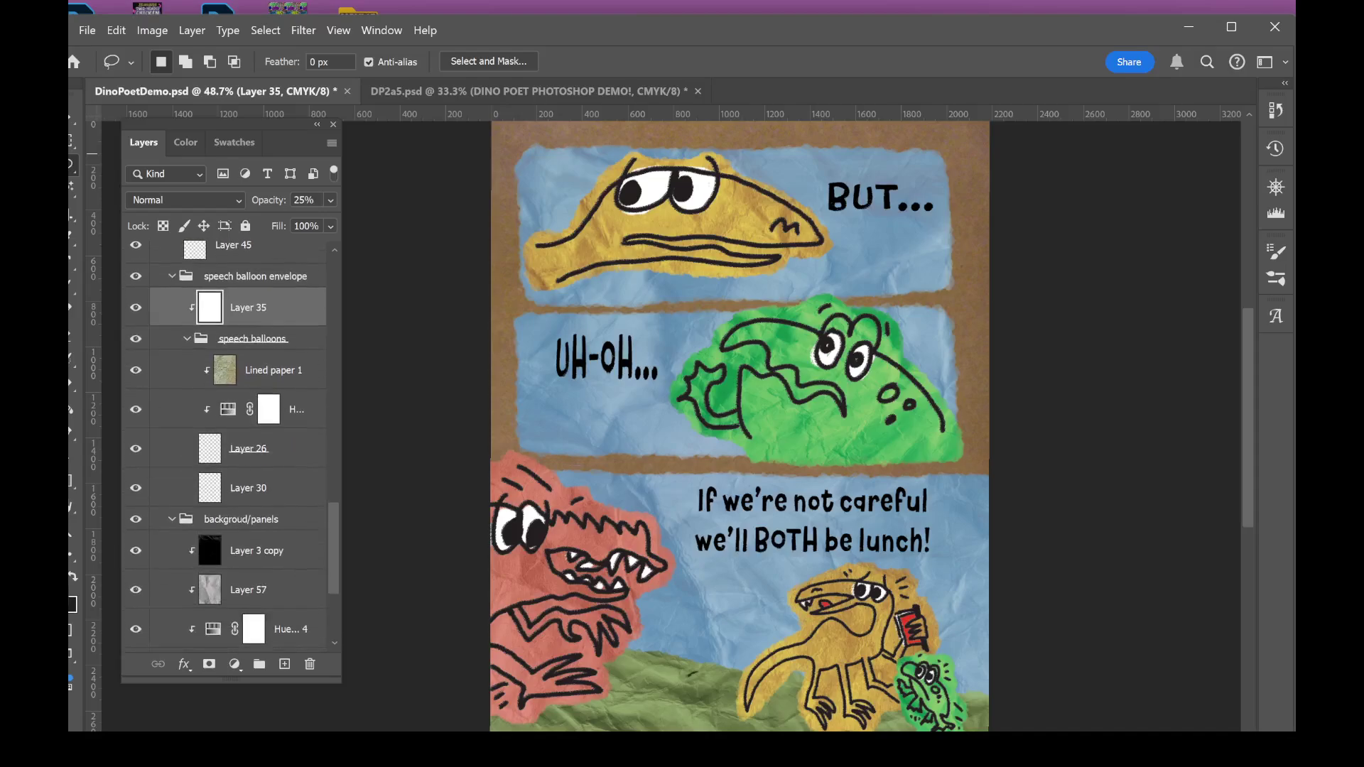
pyautogui.click(280, 447)
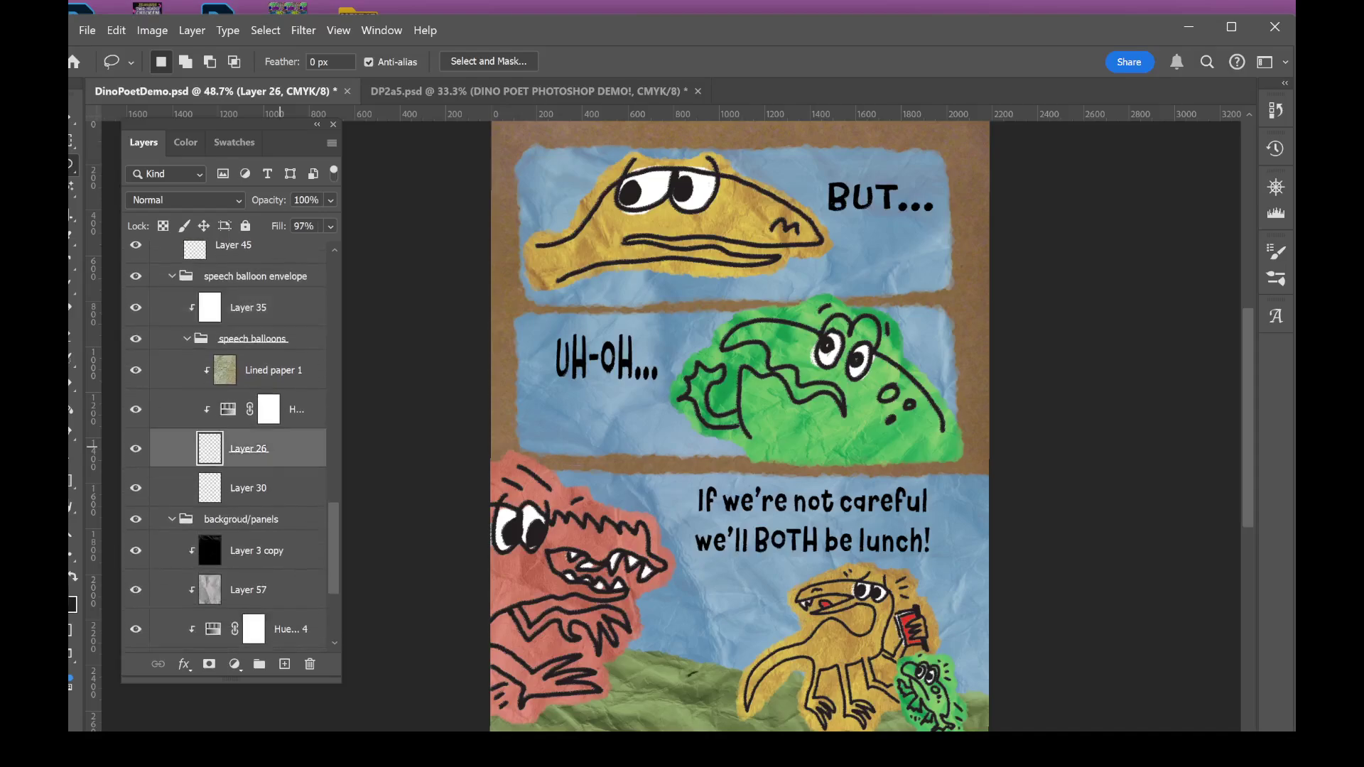
# - On Layer 26, lasso a jagged, torn-strip balloon around "BUT..." with small notches in its edge and fill it with the dino color
pyautogui.scroll(5, 796, 530)
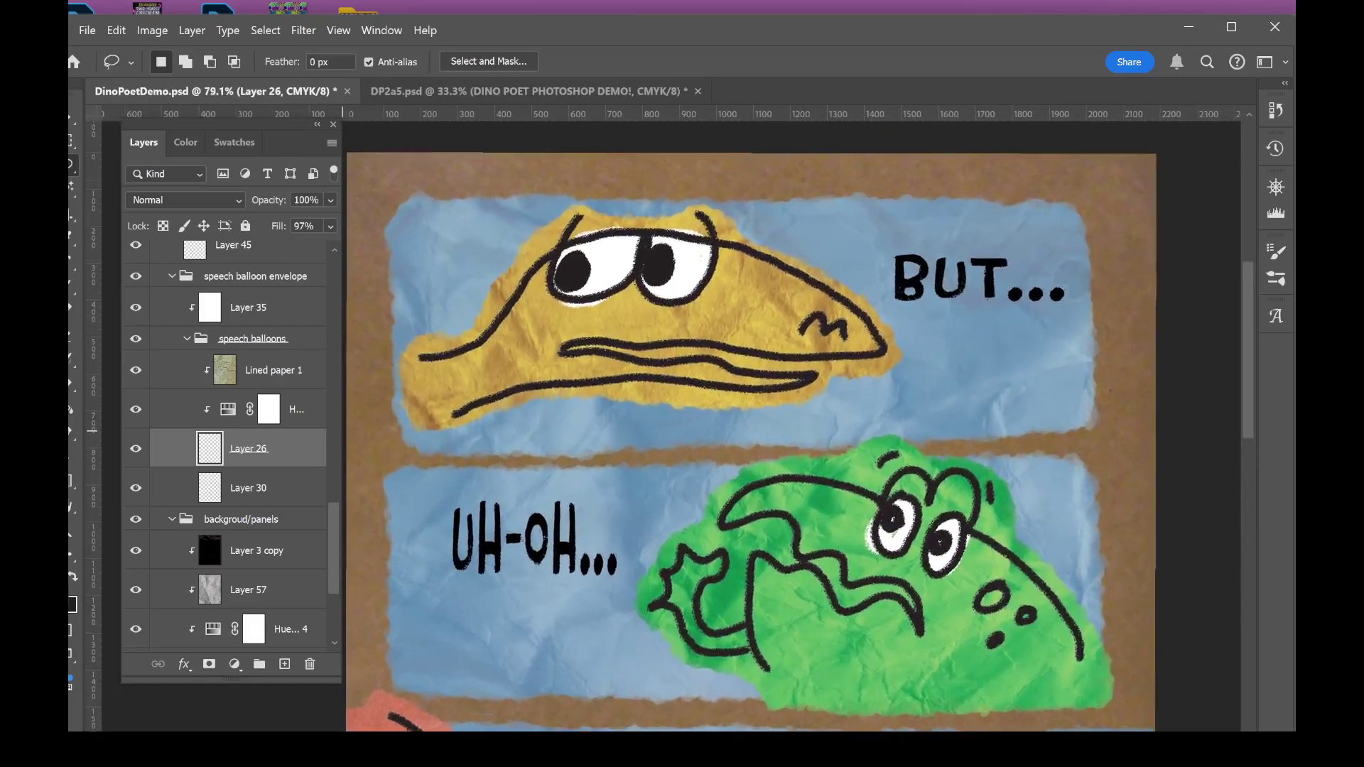
pyautogui.scroll(2, 749, 440)
pyautogui.moveTo(1002, 261)
pyautogui.mouseDown()
pyautogui.moveTo(795, 251)
pyautogui.moveTo(772, 302)
pyautogui.moveTo(878, 358)
pyautogui.moveTo(1053, 367)
pyautogui.moveTo(1045, 273)
pyautogui.moveTo(1020, 261)
pyautogui.mouseUp()
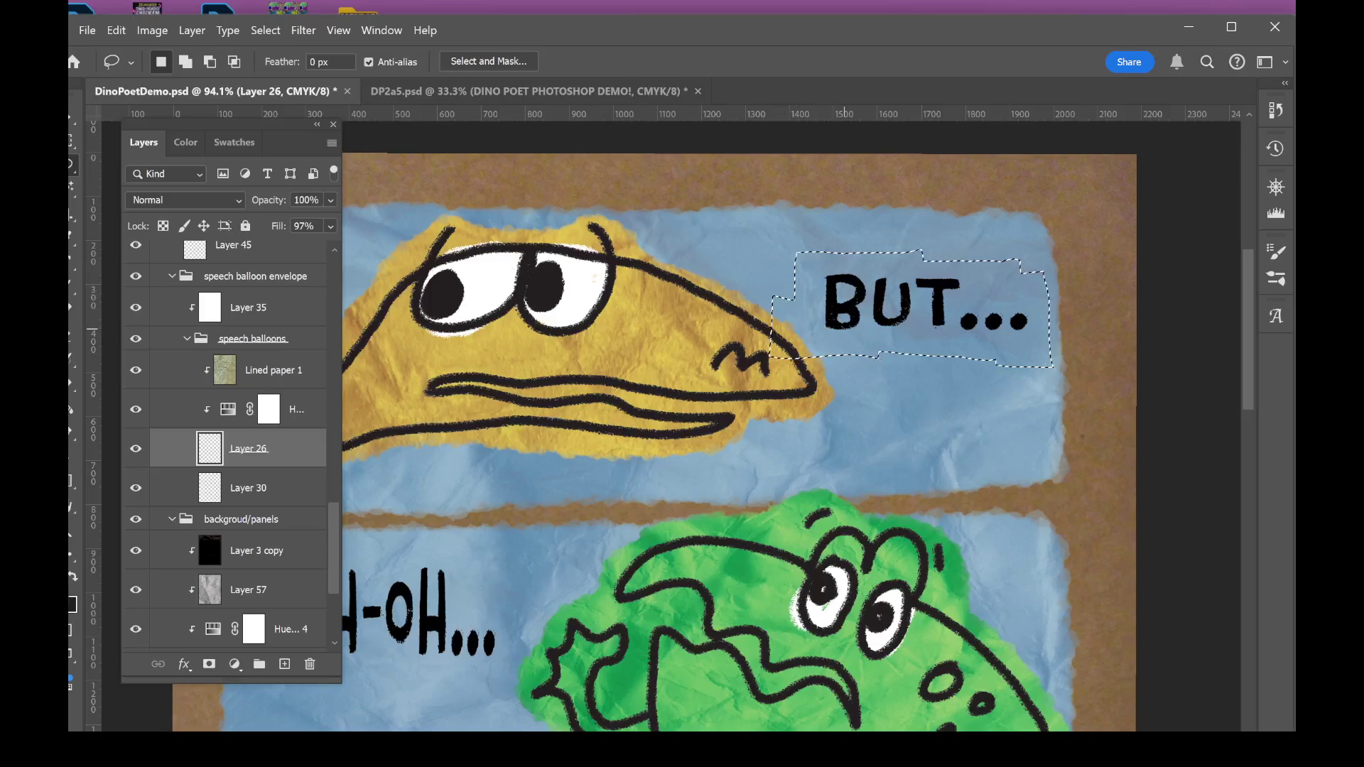
pyautogui.press('alt')
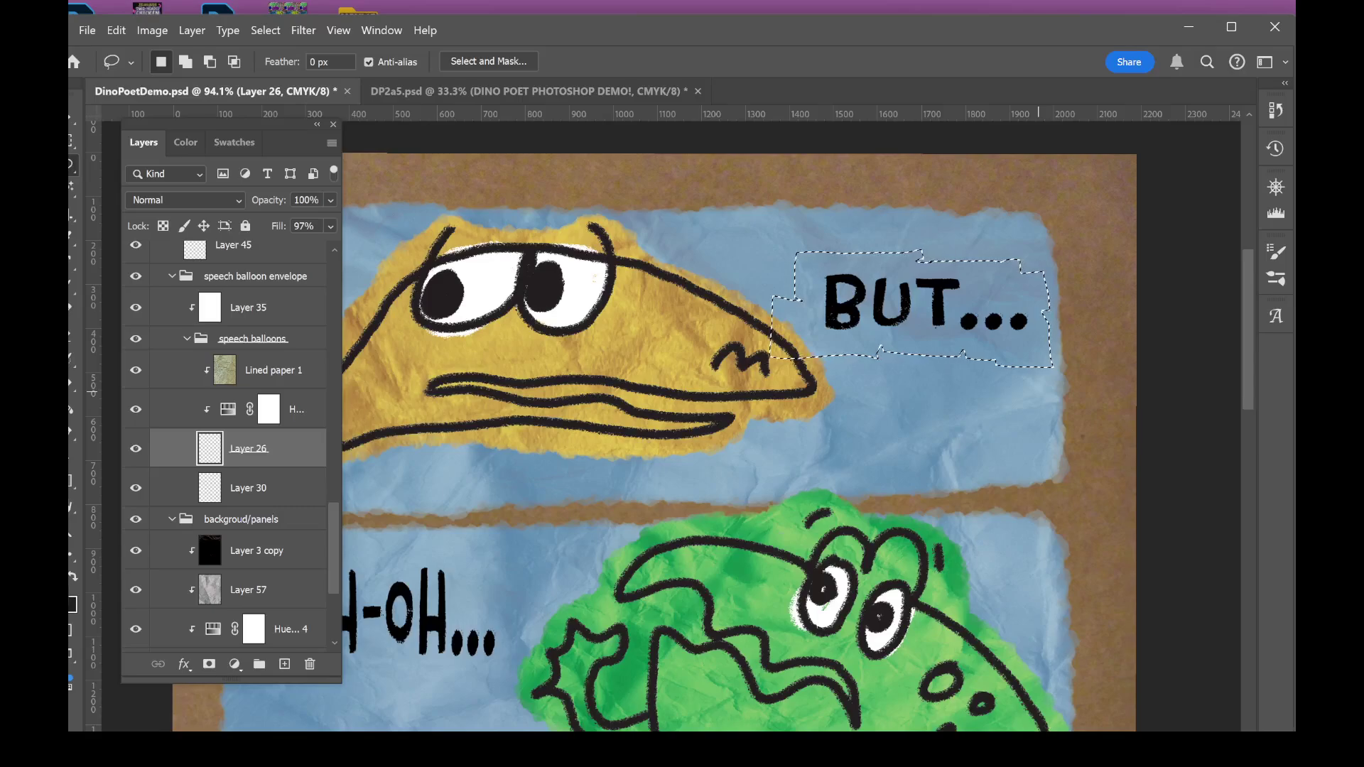
pyautogui.press('g')
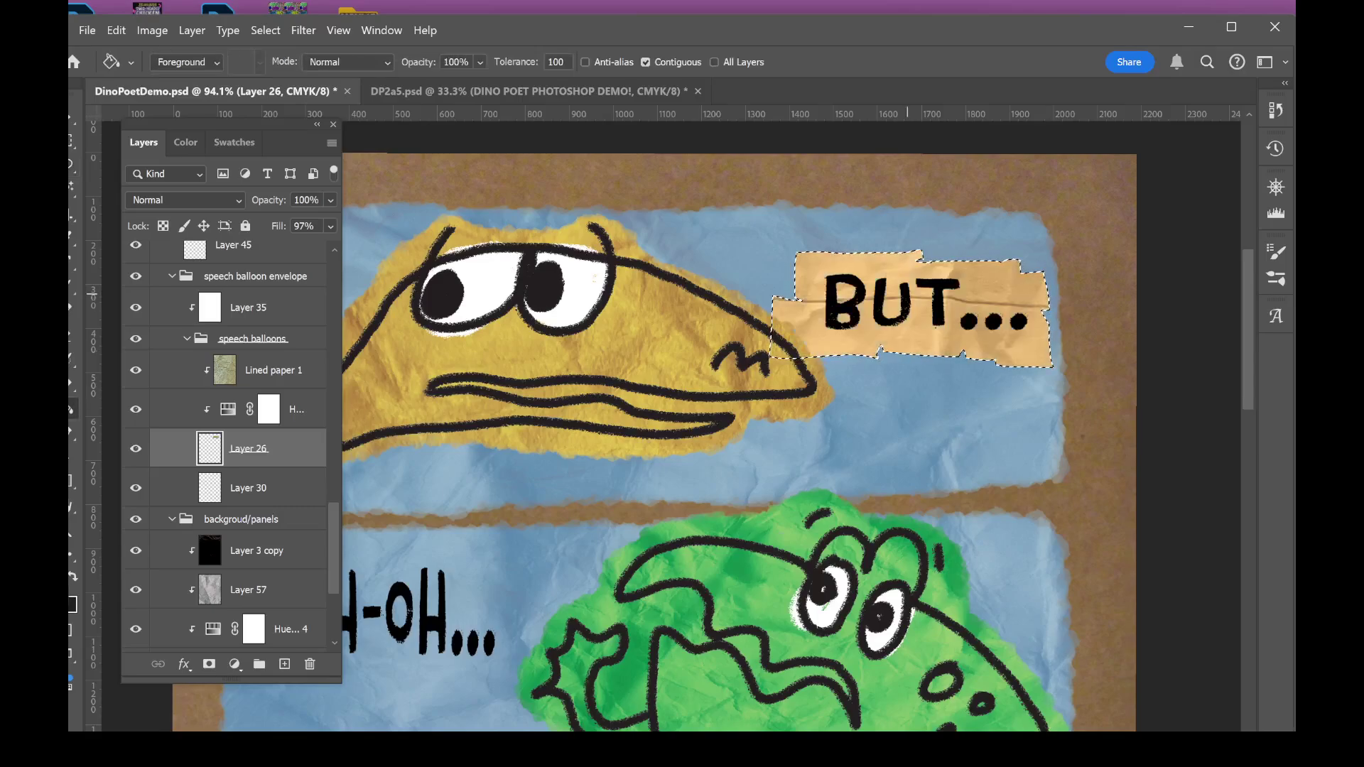
# - Set the foreground color to the Frog swatch for the balloon in the middle panel
pyautogui.scroll(-3, 852, 355)
pyautogui.scroll(5, 895, 341)
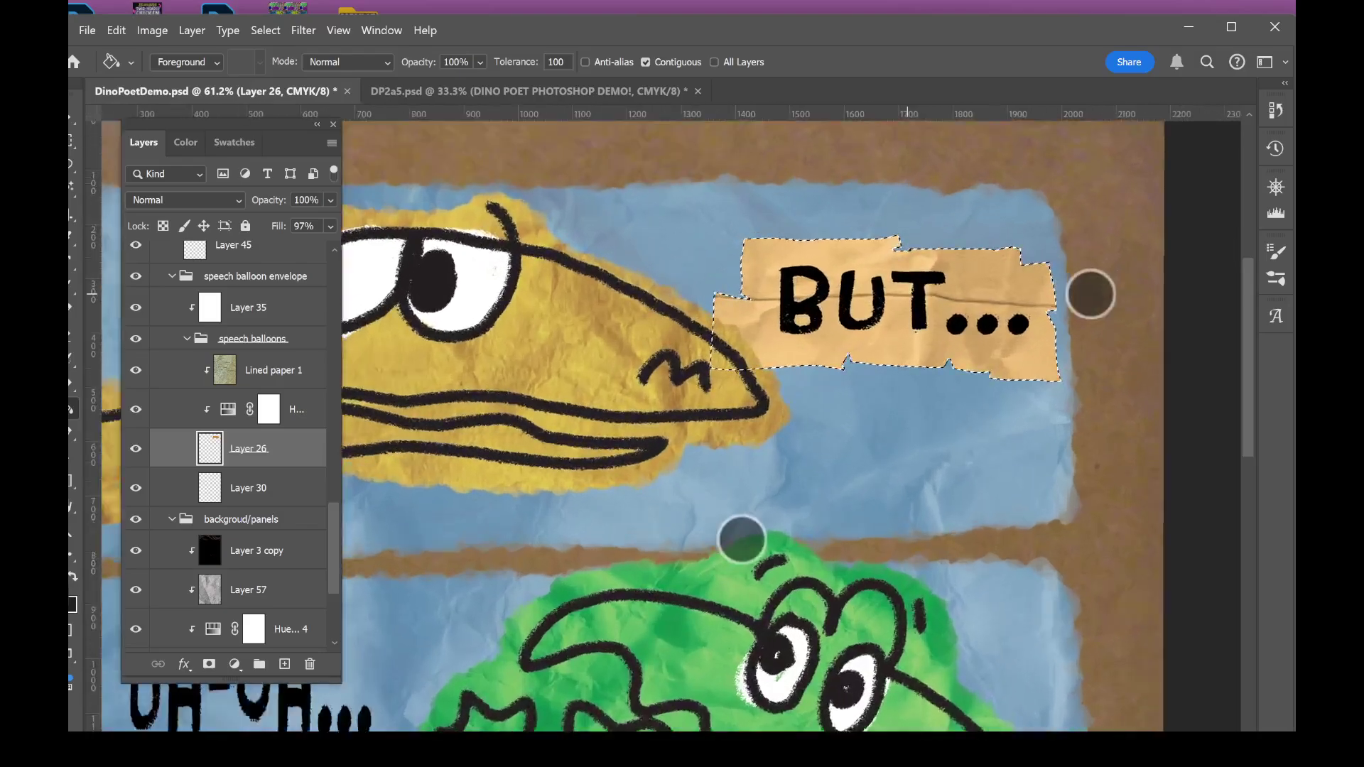
pyautogui.scroll(-4, 927, 418)
pyautogui.scroll(4, 897, 463)
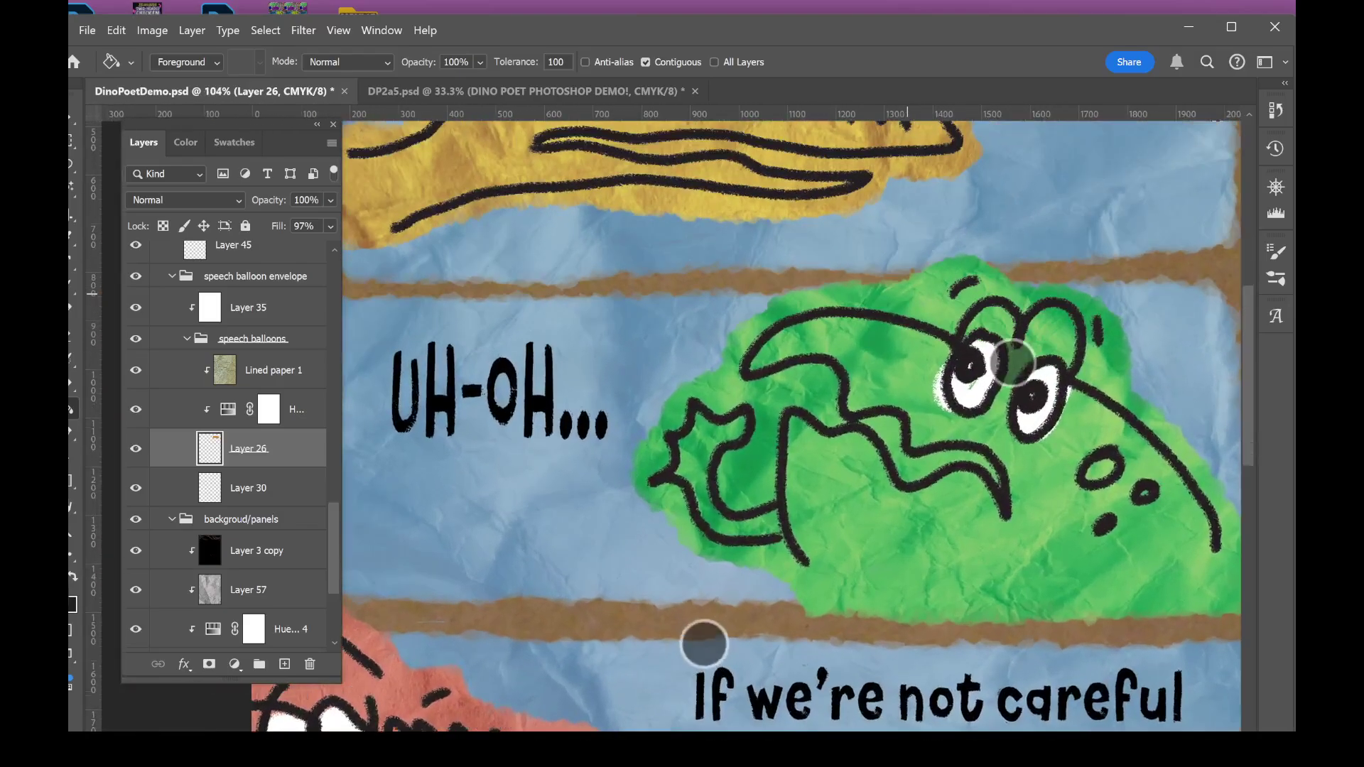
pyautogui.hscroll(-3, 861, 532)
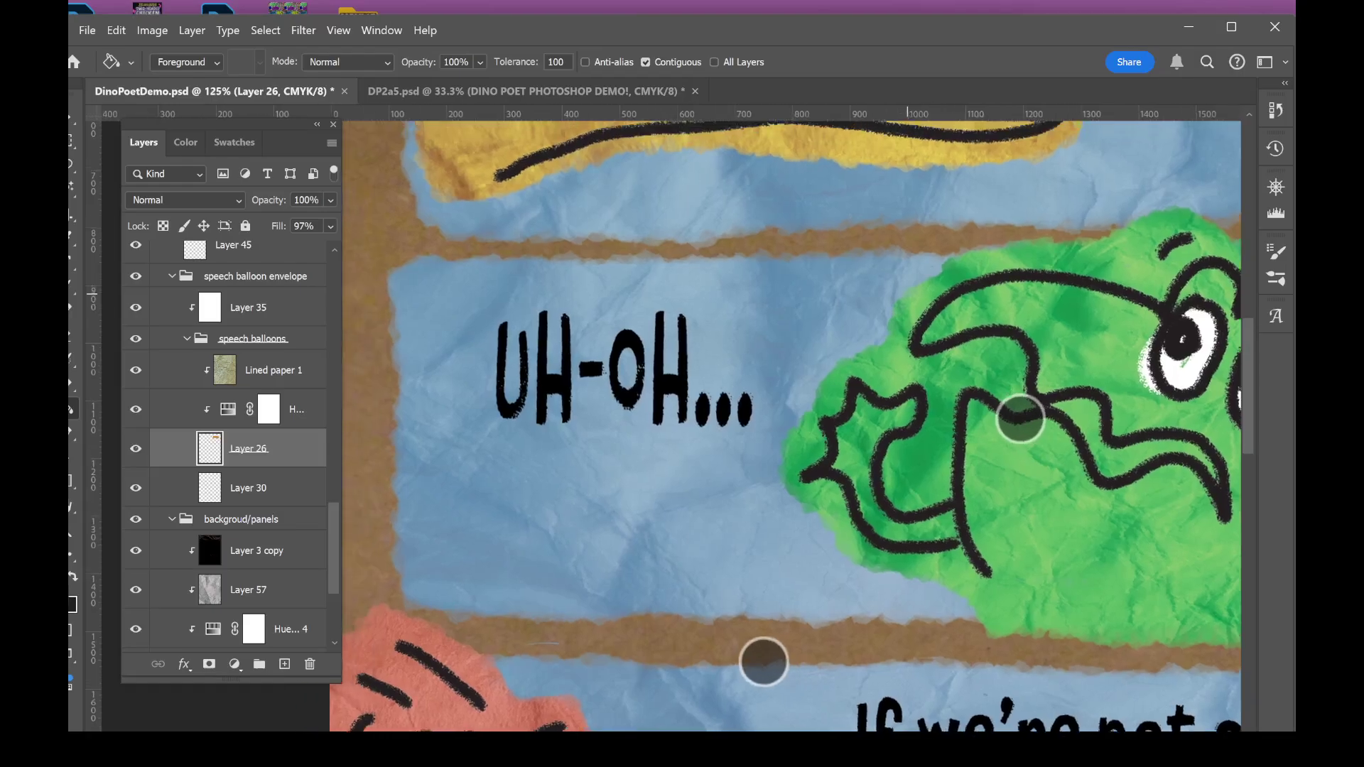
pyautogui.click(234, 142)
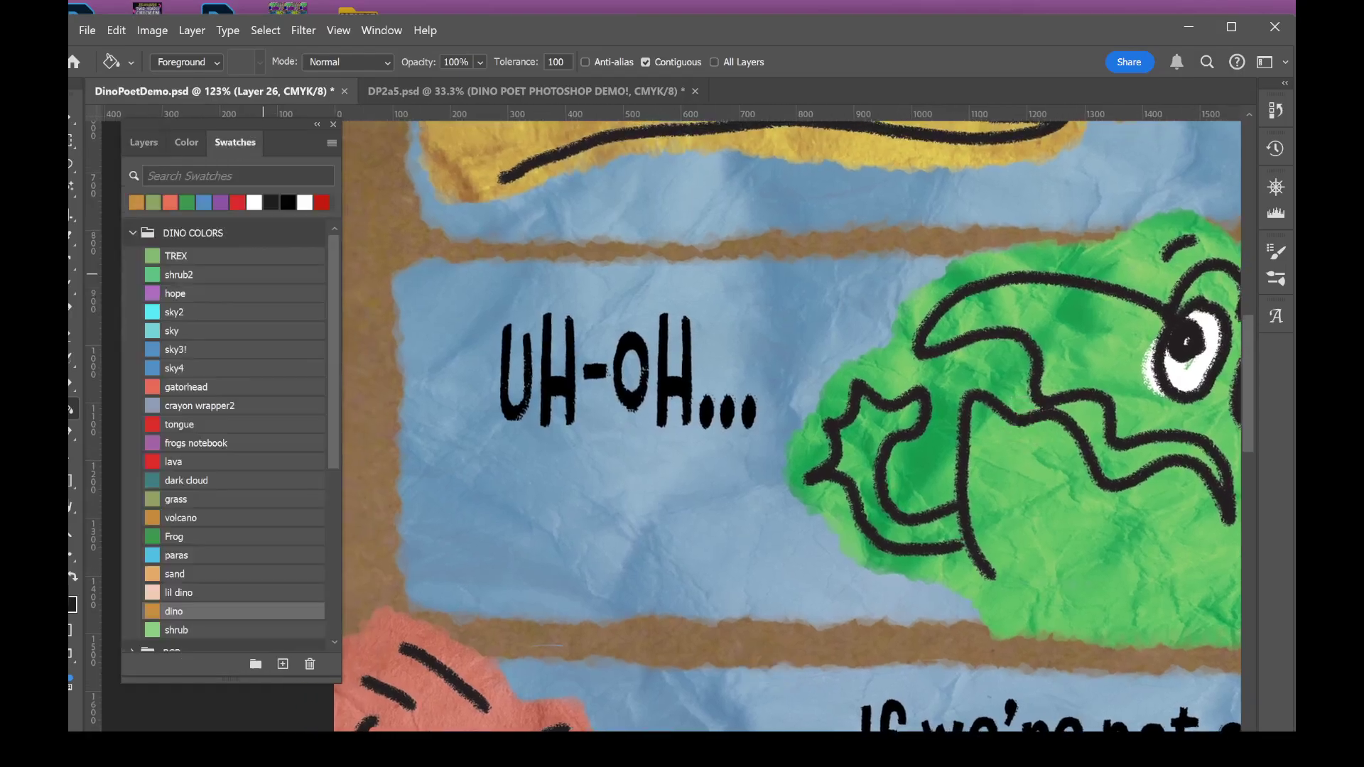
pyautogui.click(237, 535)
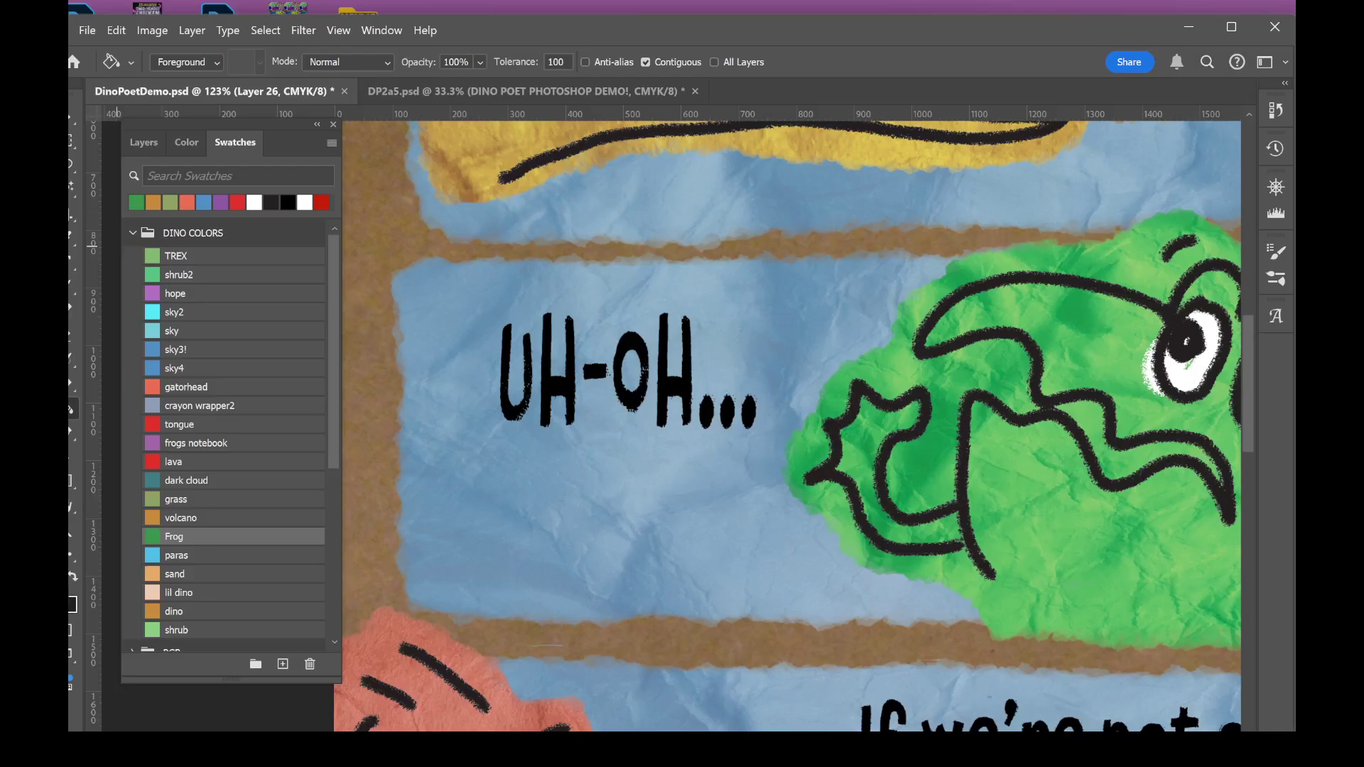
pyautogui.press('l')
pyautogui.scroll(3, 793, 533)
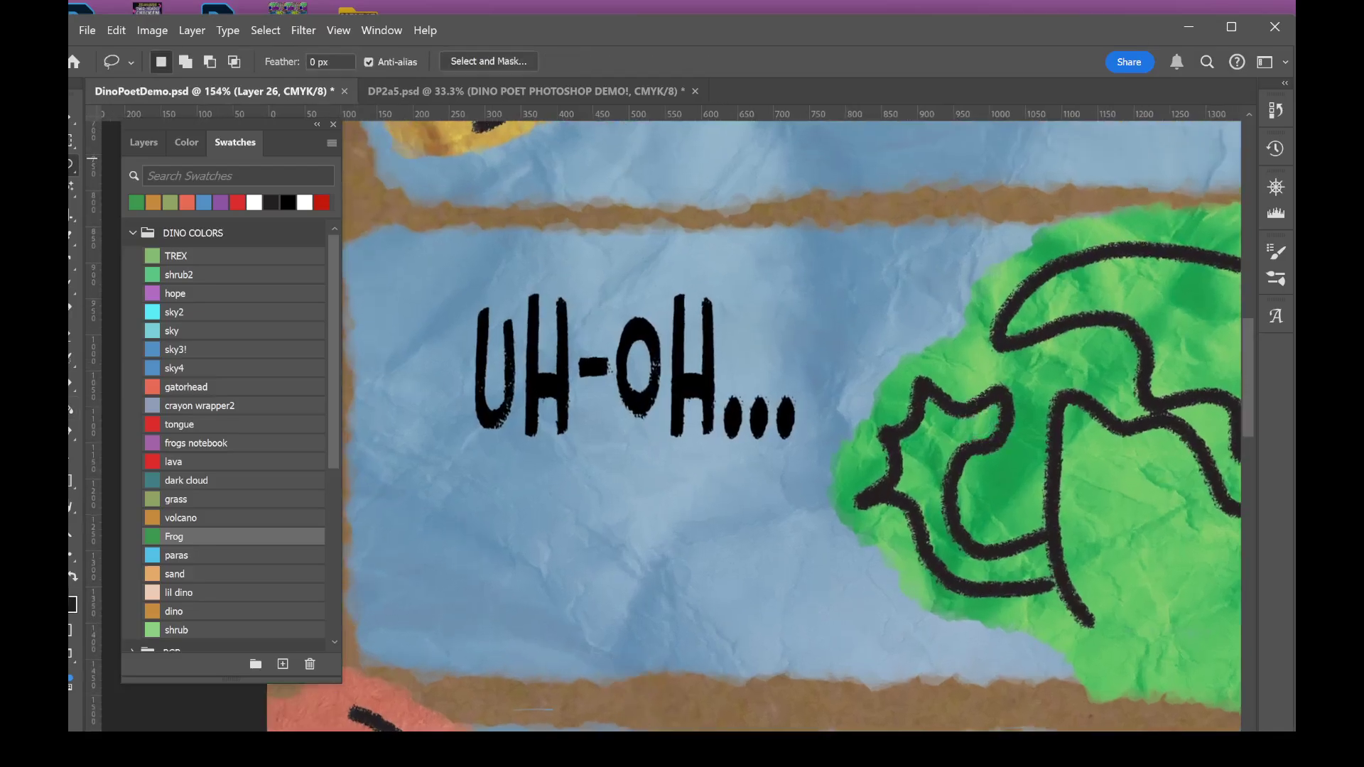
# - Lasso a spiky burst balloon around "UH-OH..." with a point toward the frog, and fill it with the Frog color
pyautogui.moveTo(792, 285)
pyautogui.mouseDown()
pyautogui.moveTo(470, 262)
pyautogui.moveTo(441, 382)
pyautogui.moveTo(446, 462)
pyautogui.moveTo(531, 452)
pyautogui.moveTo(700, 471)
pyautogui.moveTo(773, 498)
pyautogui.moveTo(868, 290)
pyautogui.mouseUp()
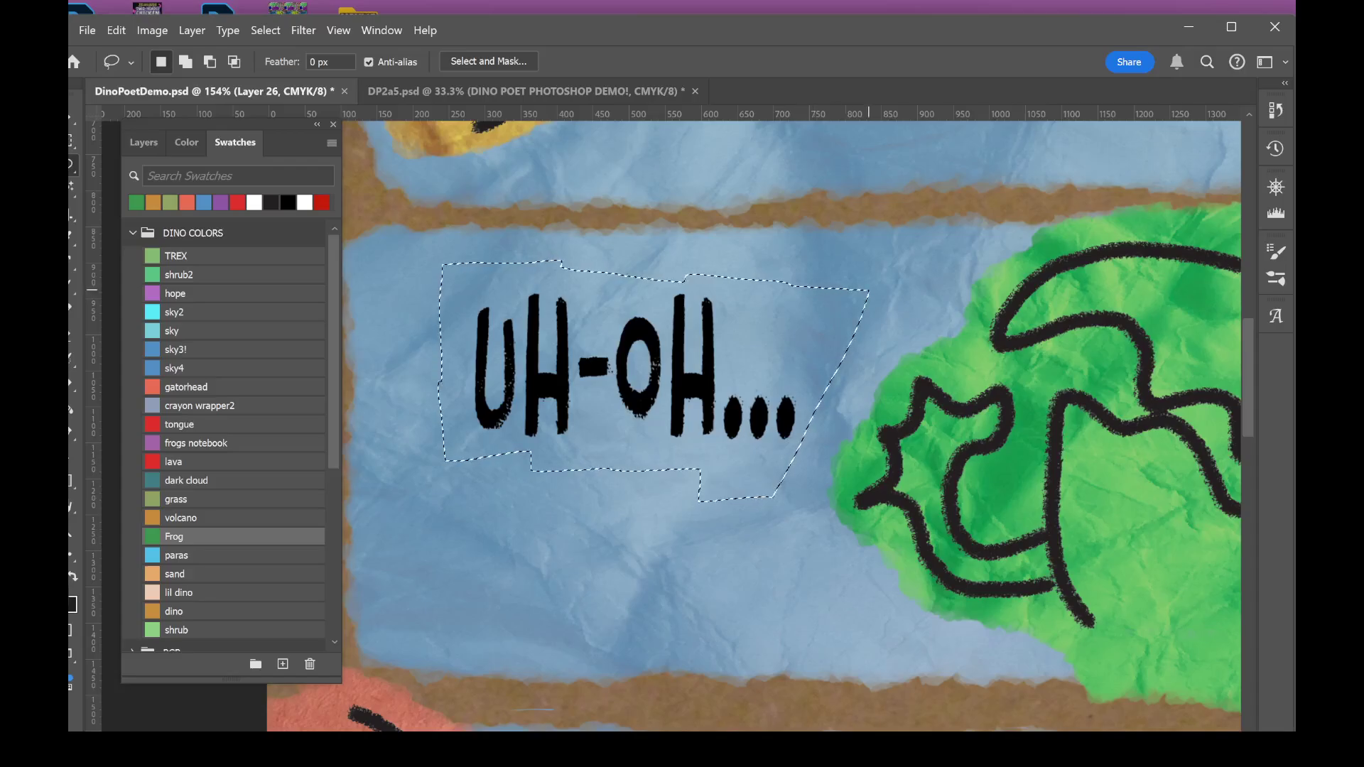
pyautogui.hotkey('ctrl', 'd')
pyautogui.moveTo(768, 305)
pyautogui.mouseDown()
pyautogui.moveTo(766, 262)
pyautogui.moveTo(703, 278)
pyautogui.moveTo(641, 247)
pyautogui.moveTo(622, 281)
pyautogui.moveTo(500, 265)
pyautogui.moveTo(490, 293)
pyautogui.moveTo(444, 270)
pyautogui.moveTo(463, 342)
pyautogui.moveTo(415, 367)
pyautogui.moveTo(442, 381)
pyautogui.moveTo(422, 459)
pyautogui.moveTo(476, 456)
pyautogui.moveTo(485, 504)
pyautogui.moveTo(567, 461)
pyautogui.moveTo(669, 531)
pyautogui.moveTo(693, 485)
pyautogui.moveTo(771, 525)
pyautogui.moveTo(786, 463)
pyautogui.moveTo(843, 482)
pyautogui.moveTo(798, 344)
pyautogui.moveTo(945, 321)
pyautogui.moveTo(905, 303)
pyautogui.moveTo(769, 304)
pyautogui.mouseUp()
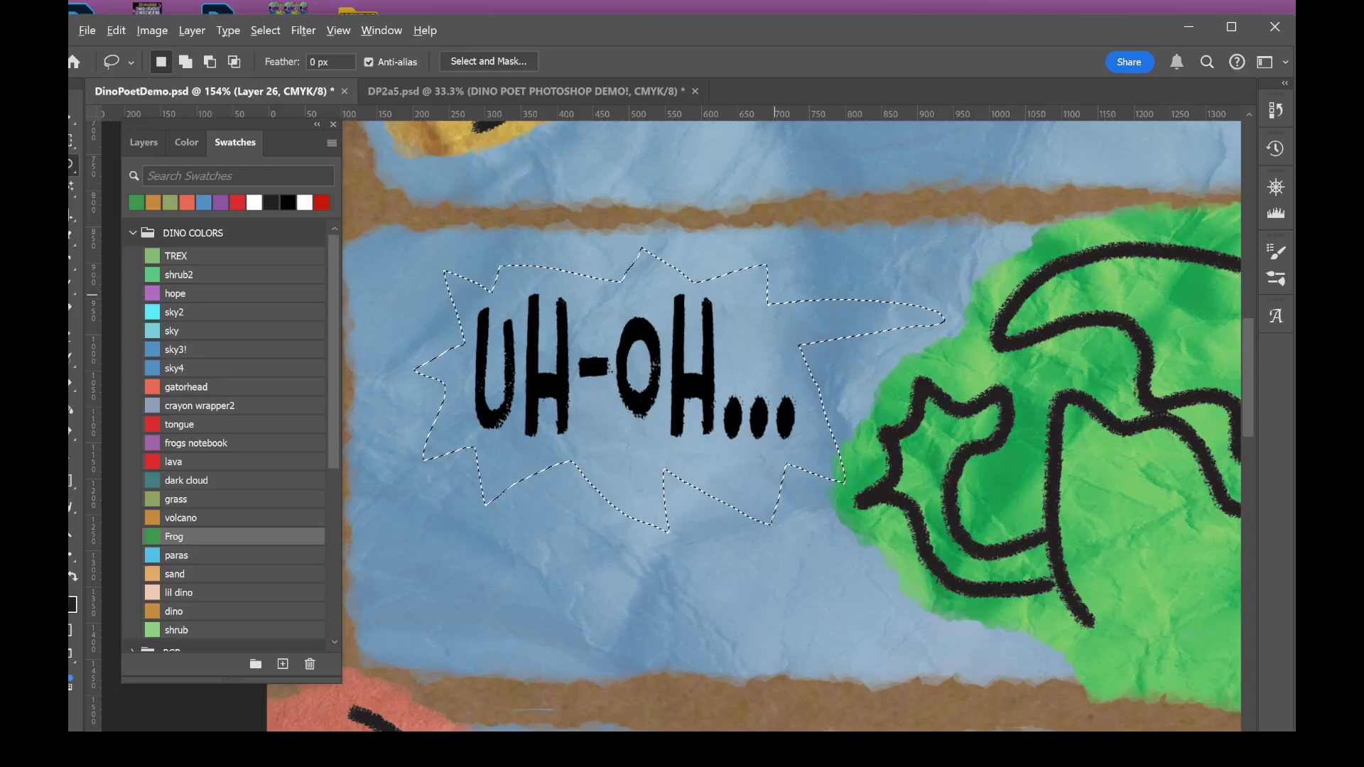
pyautogui.press('alt')
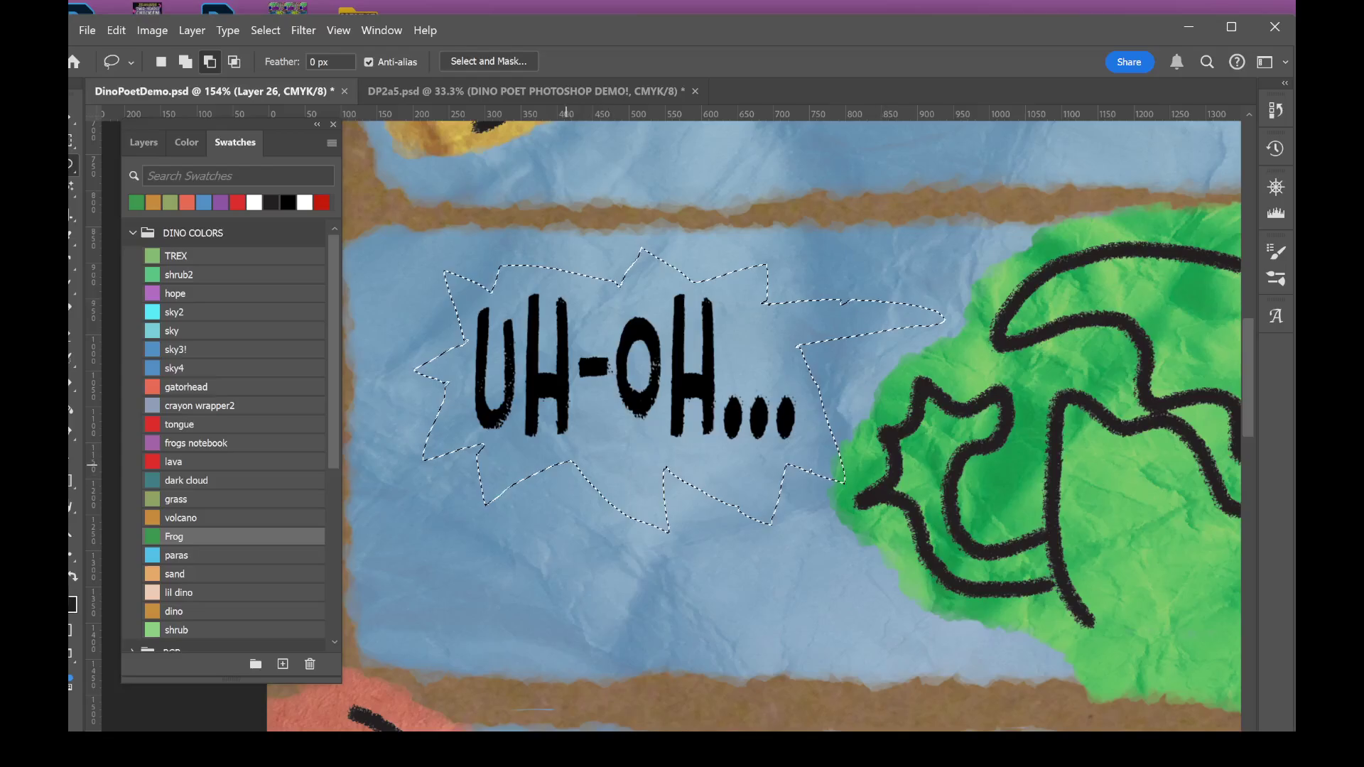
pyautogui.moveTo(588, 459); pyautogui.dragTo(572, 468)
pyautogui.press('g')
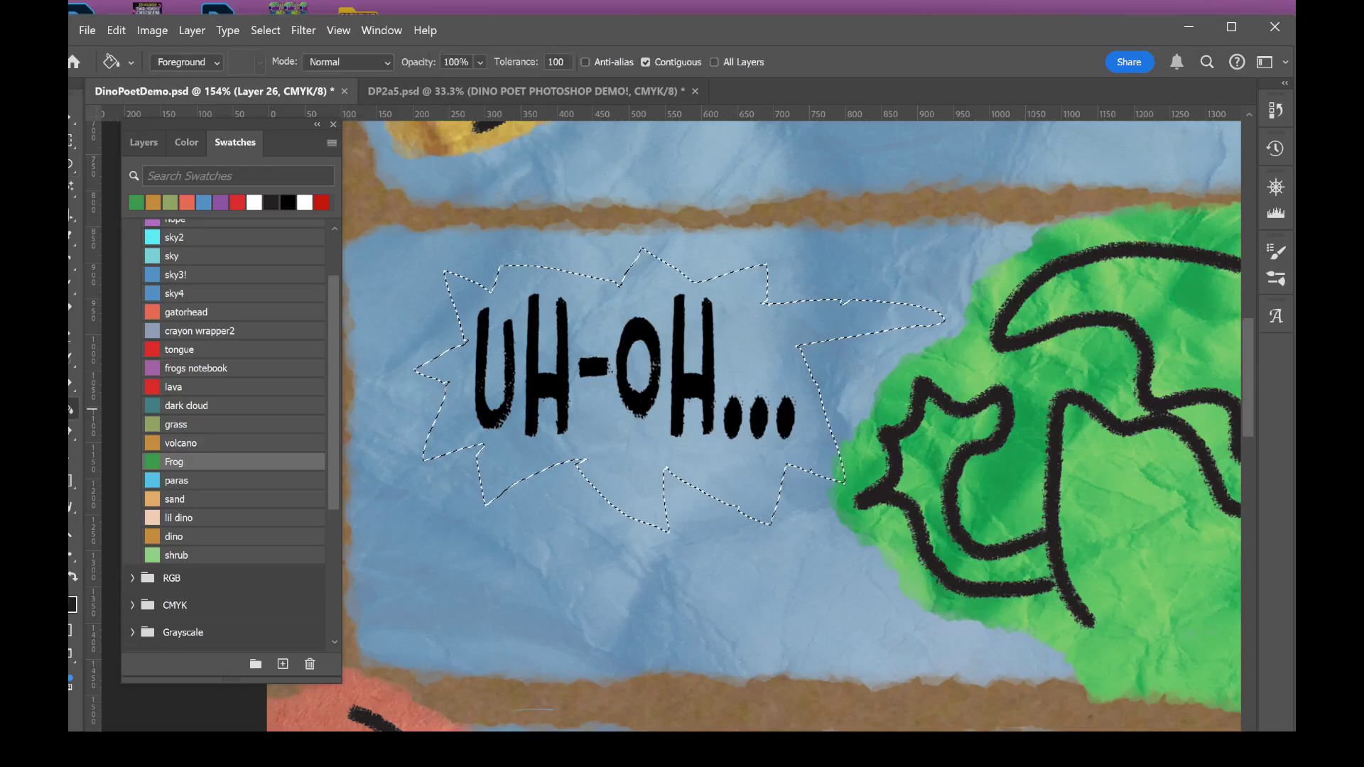
pyautogui.click(590, 339)
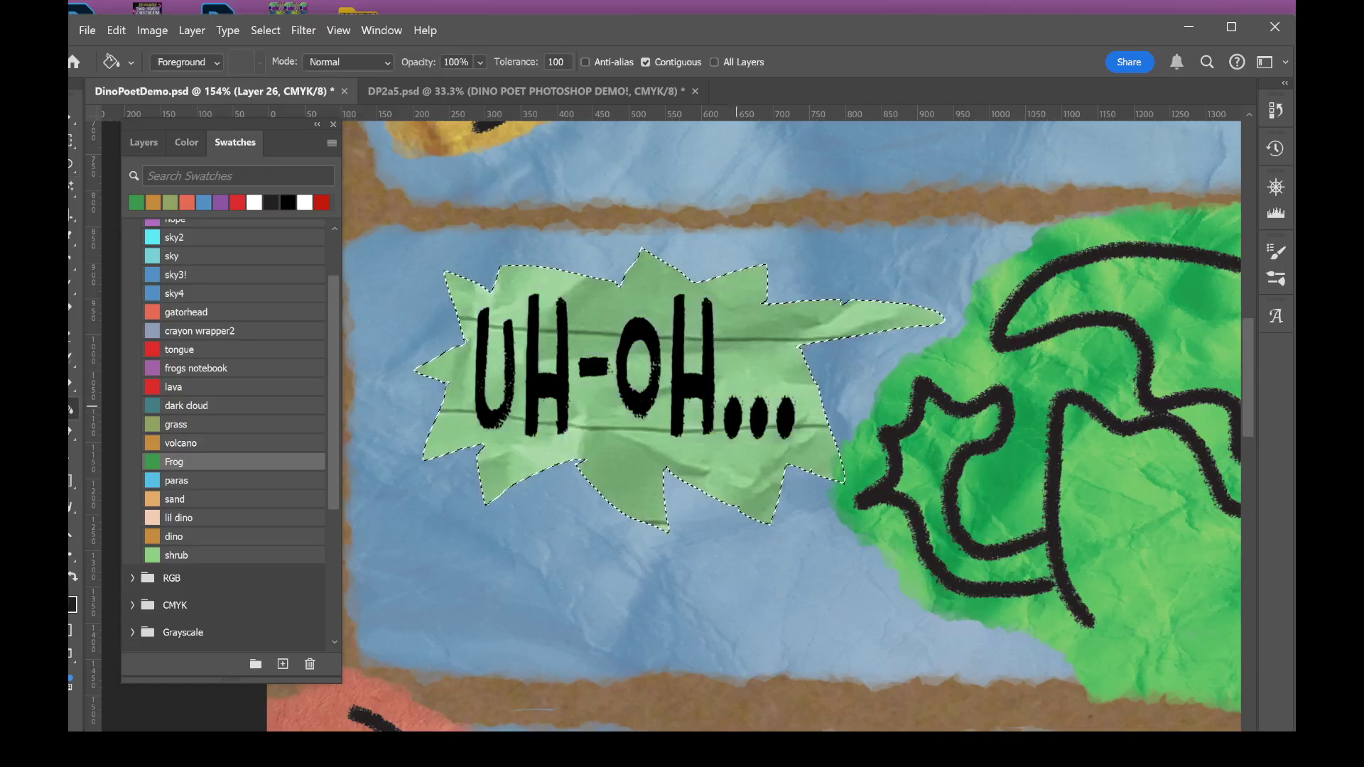
# - Choose the dino swatch and lasso a jagged balloon outline around "If we're not careful we'll BOTH be lunch!" in the bottom panel
pyautogui.scroll(-5, 763, 445)
pyautogui.scroll(-3, 764, 447)
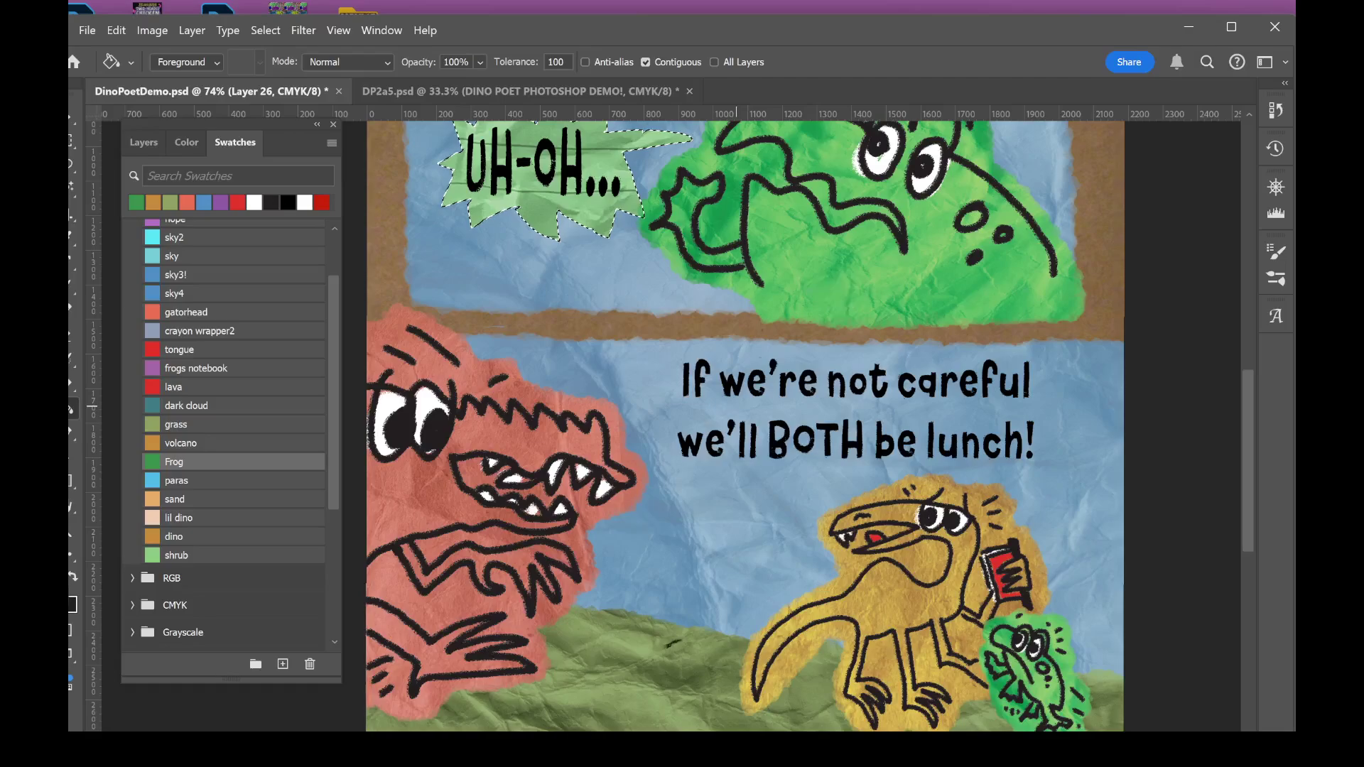
pyautogui.scroll(4, 893, 529)
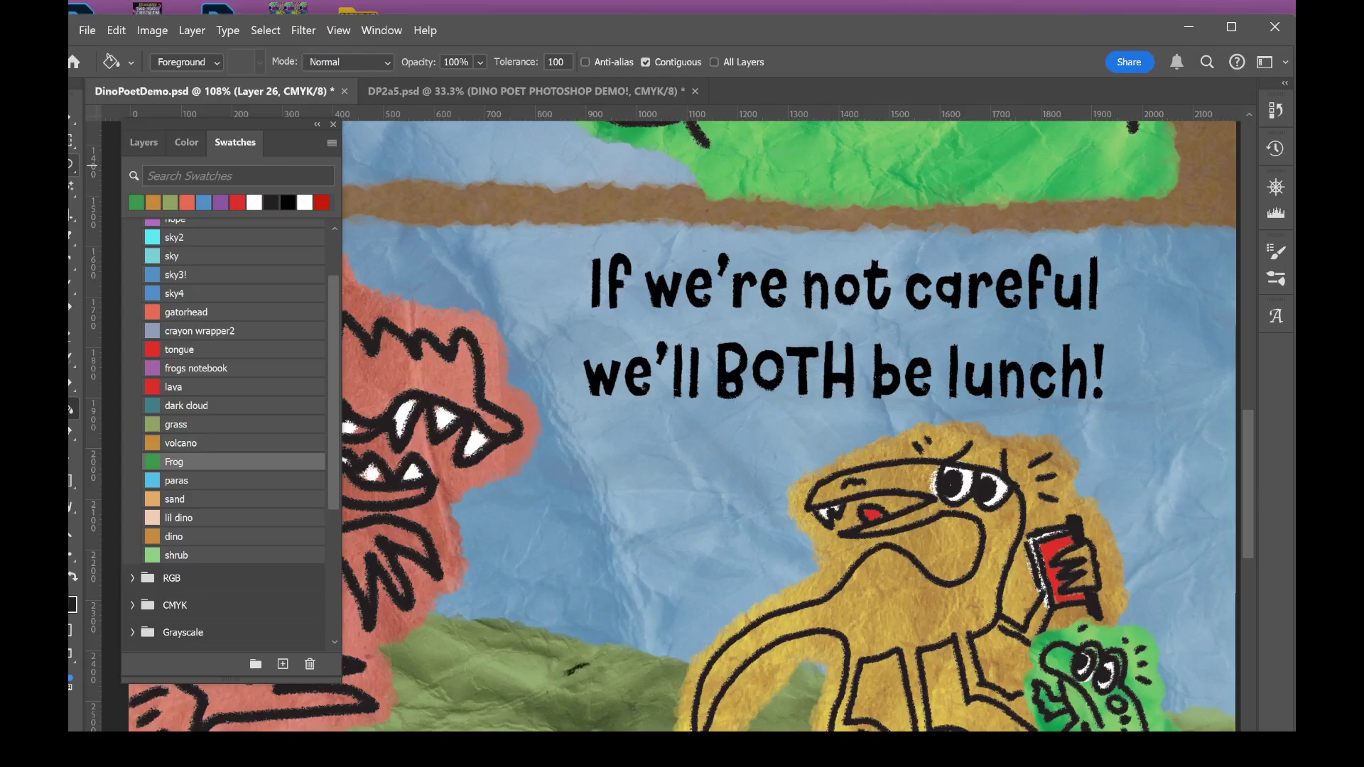
pyautogui.click(227, 537)
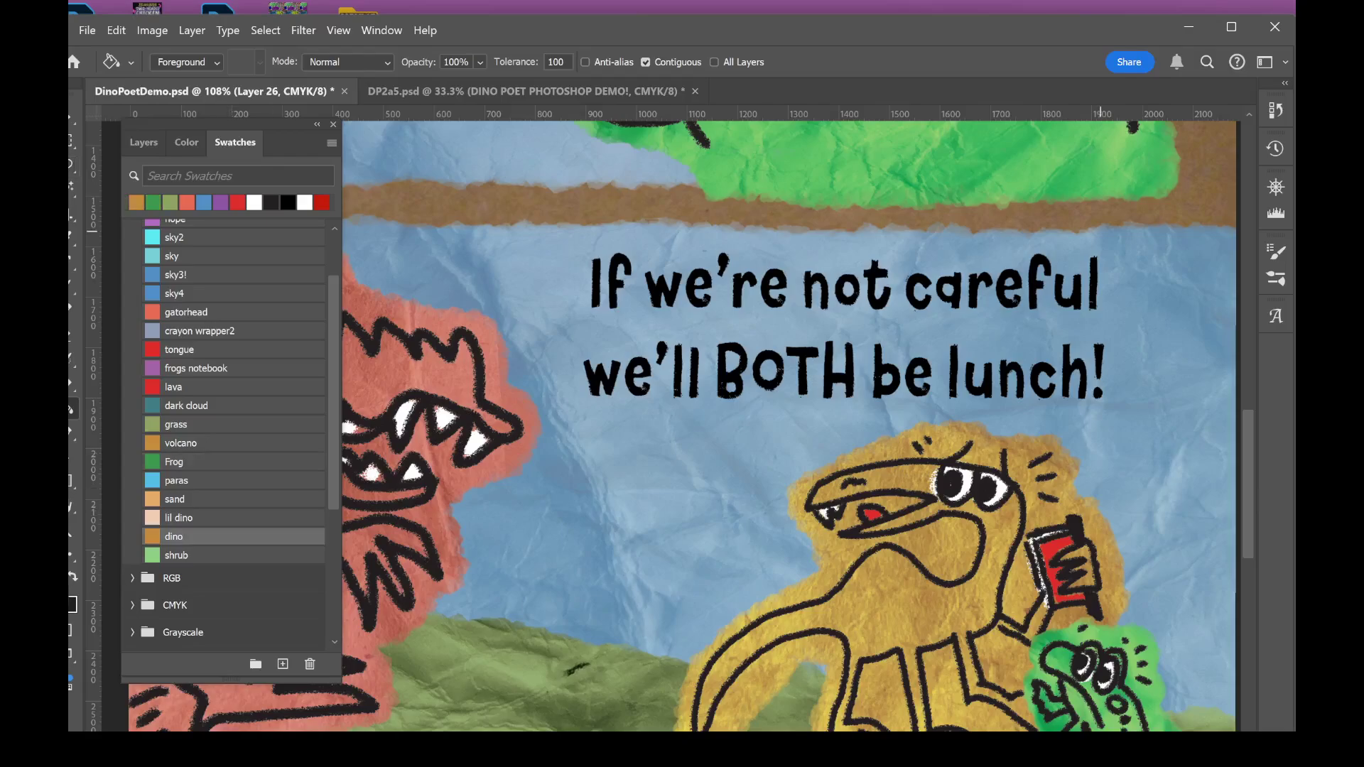
pyautogui.press('l')
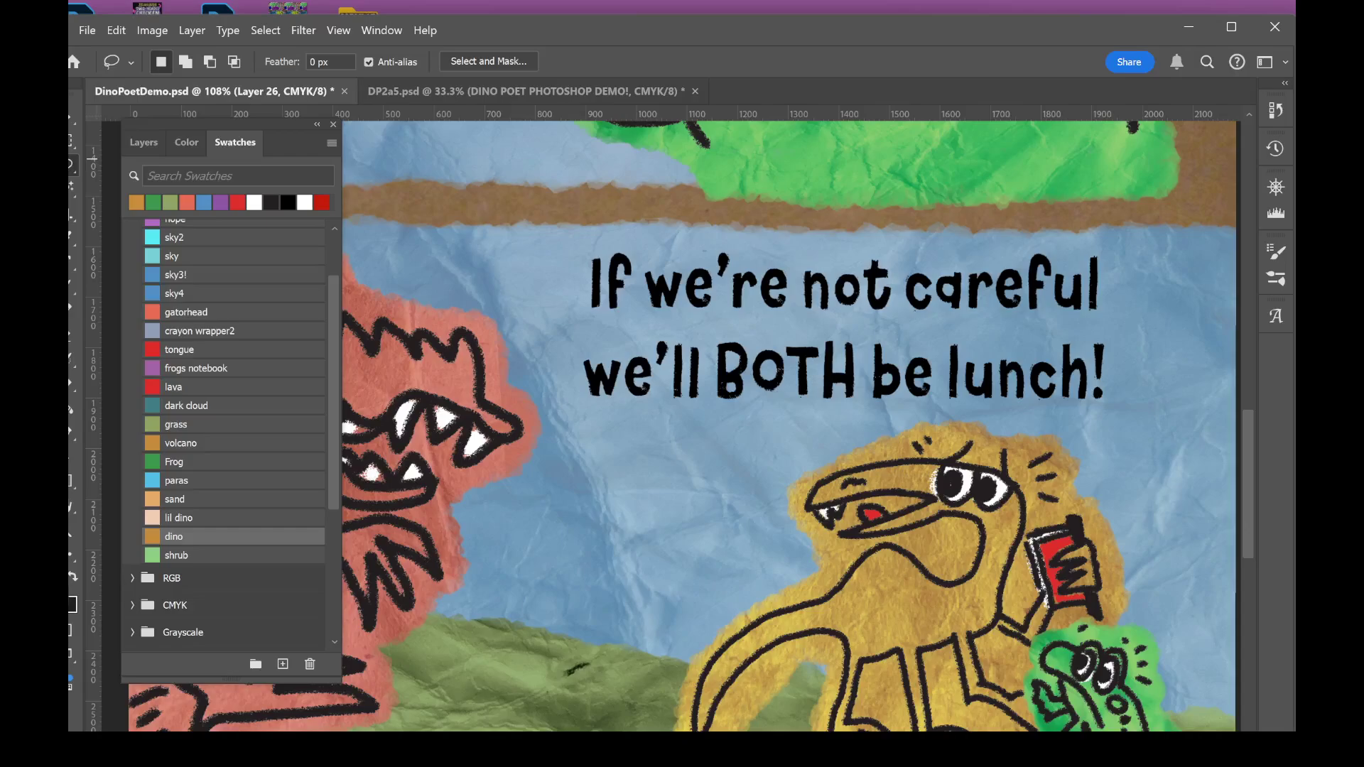
pyautogui.moveTo(1106, 244)
pyautogui.mouseDown()
pyautogui.moveTo(568, 240)
pyautogui.moveTo(549, 384)
pyautogui.moveTo(562, 409)
pyautogui.moveTo(619, 421)
pyautogui.moveTo(801, 423)
pyautogui.moveTo(806, 407)
pyautogui.moveTo(904, 400)
pyautogui.moveTo(1002, 404)
pyautogui.moveTo(1007, 419)
pyautogui.moveTo(1158, 440)
pyautogui.moveTo(1163, 363)
pyautogui.moveTo(1131, 273)
pyautogui.mouseUp()
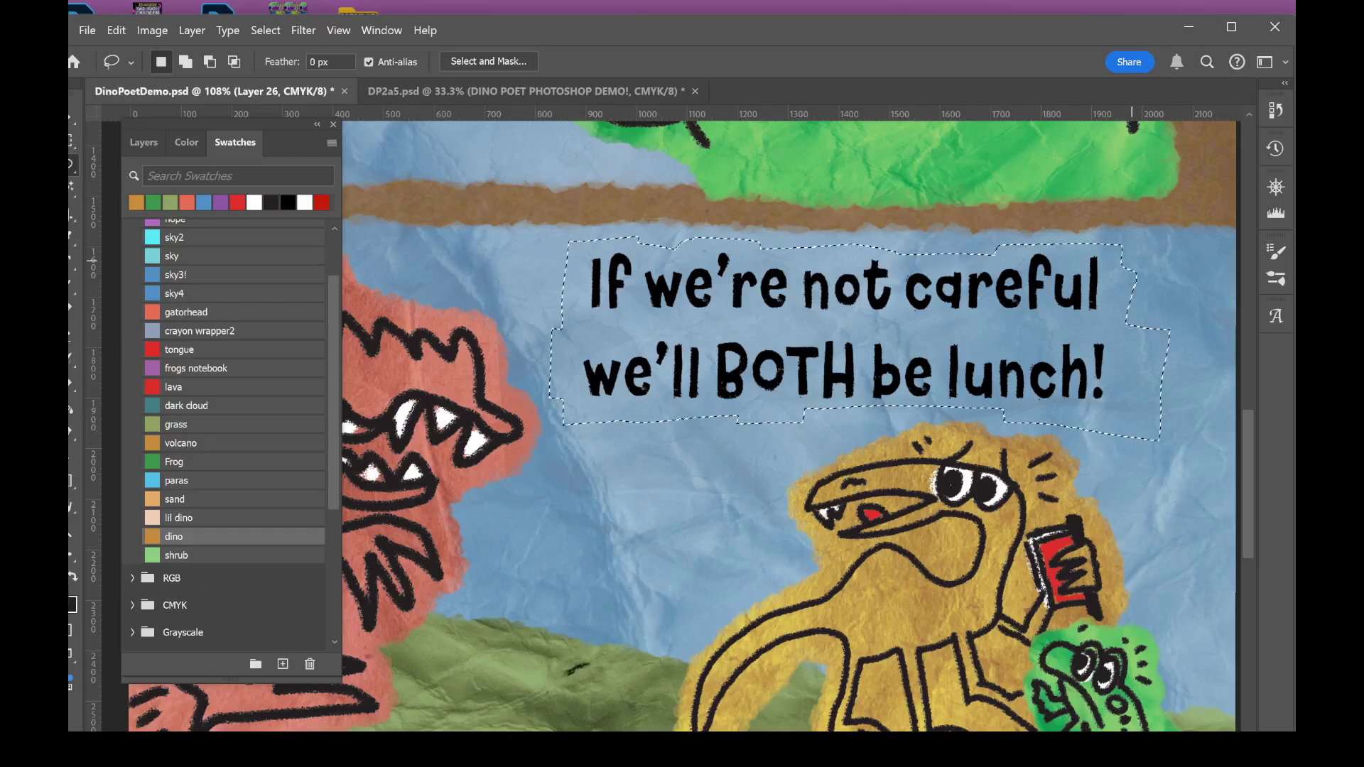
# - Add a curved tail pointing at the yellow dinosaur to the balloon selection and cut small notches from its edges
pyautogui.press('shift')
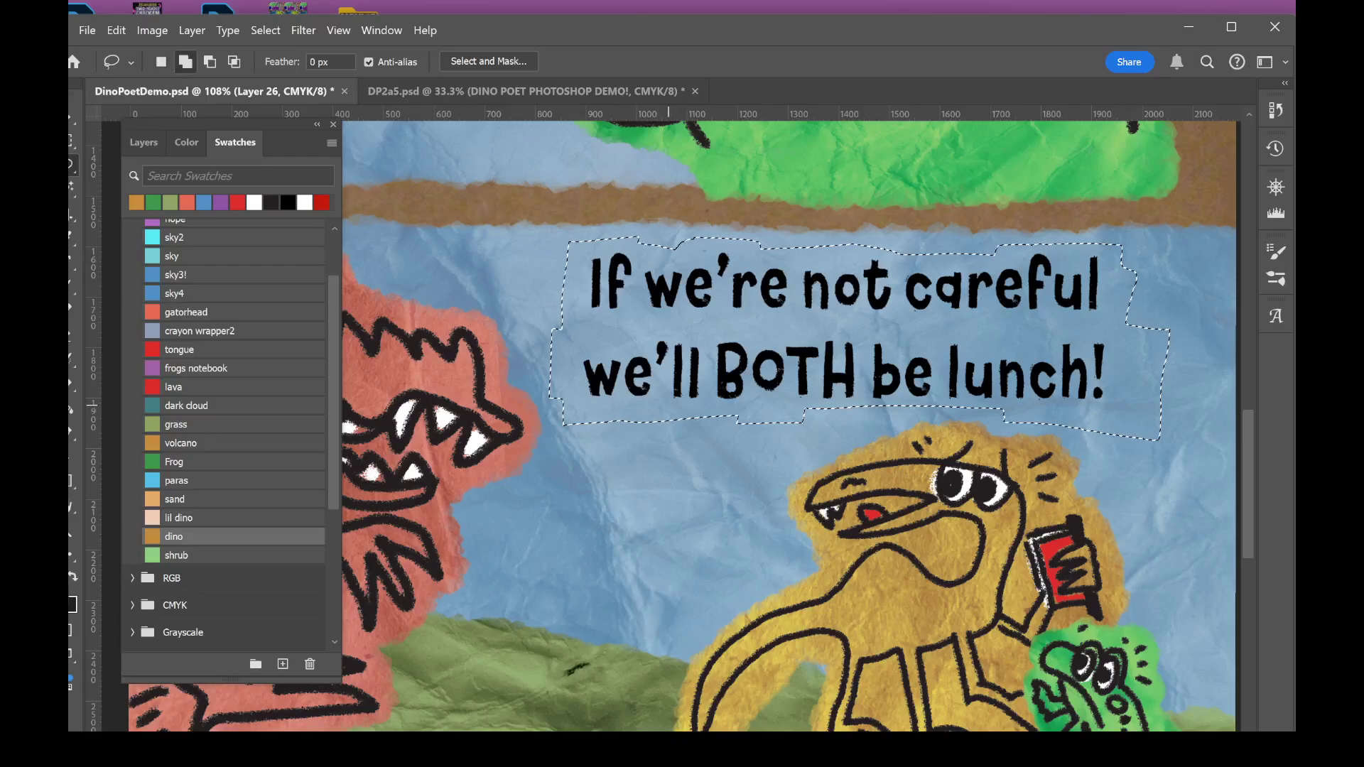
pyautogui.moveTo(667, 405)
pyautogui.mouseDown()
pyautogui.moveTo(665, 452)
pyautogui.moveTo(766, 507)
pyautogui.moveTo(728, 462)
pyautogui.moveTo(732, 410)
pyautogui.mouseUp()
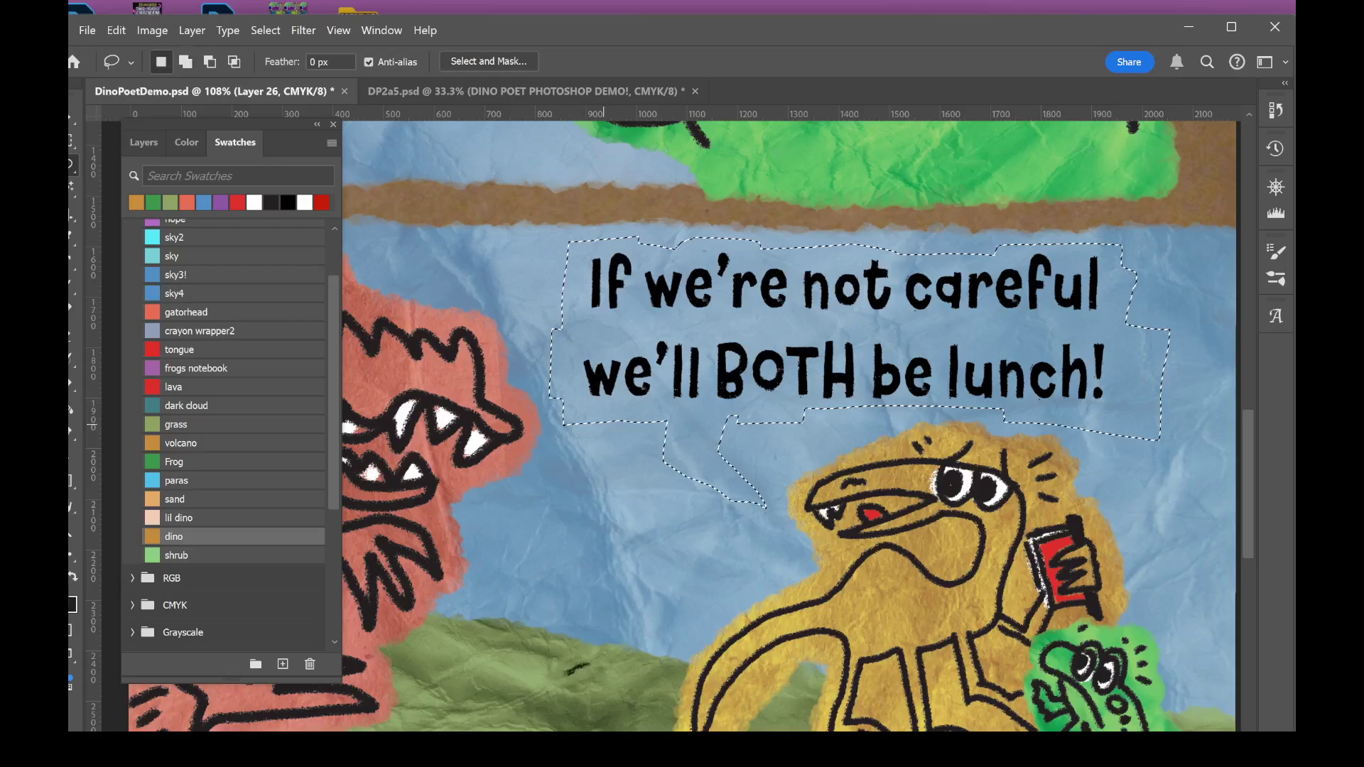
pyautogui.press('alt')
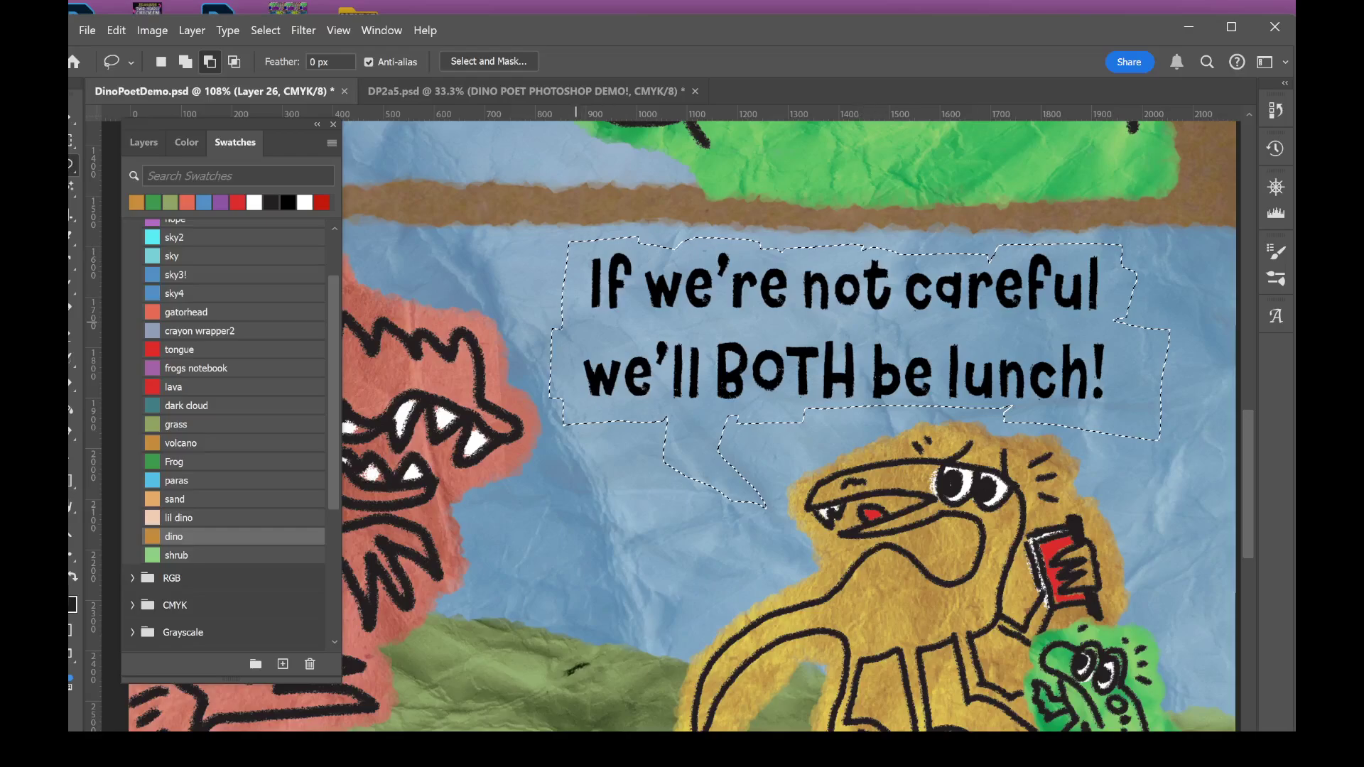
pyautogui.moveTo(569, 323); pyautogui.dragTo(568, 324)
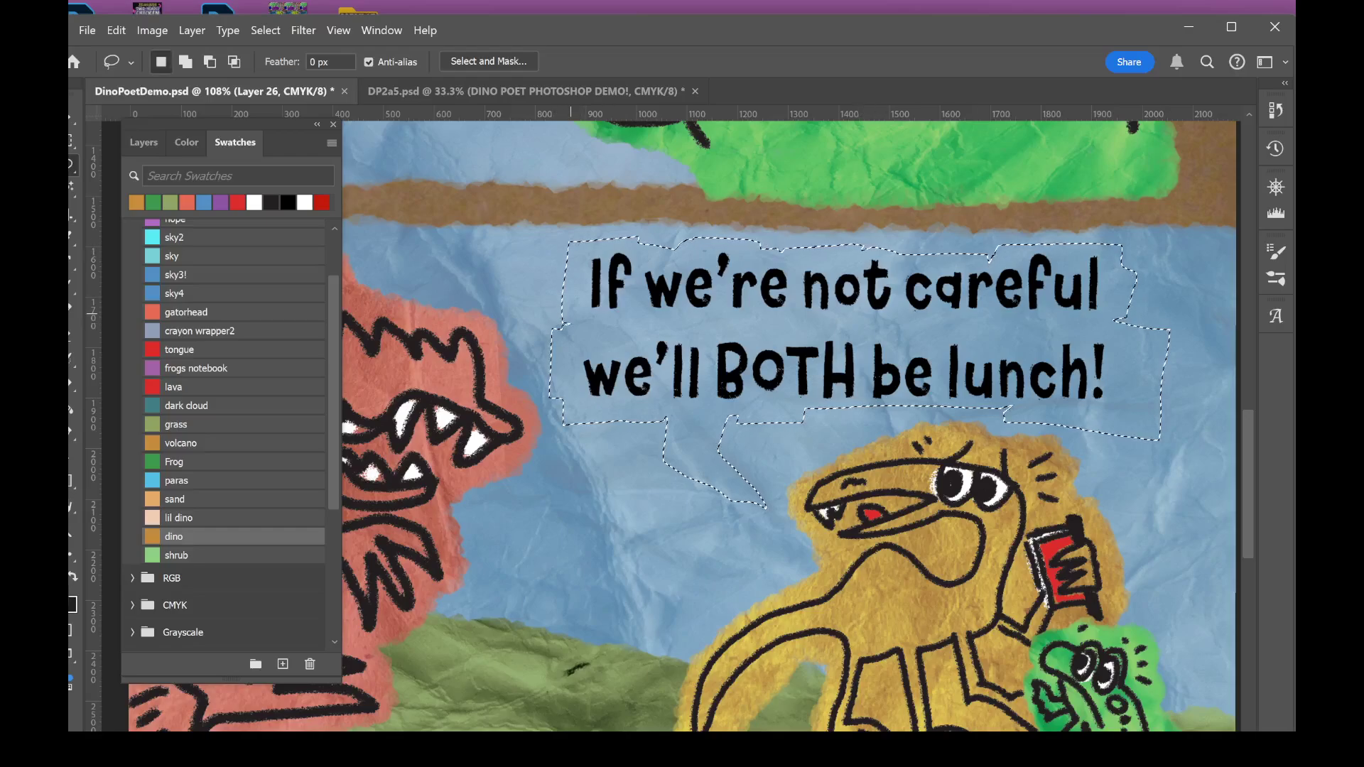
# - Fill the bottom panel's balloon selection with the dino color and deselect
pyautogui.press('g')
pyautogui.click(774, 350)
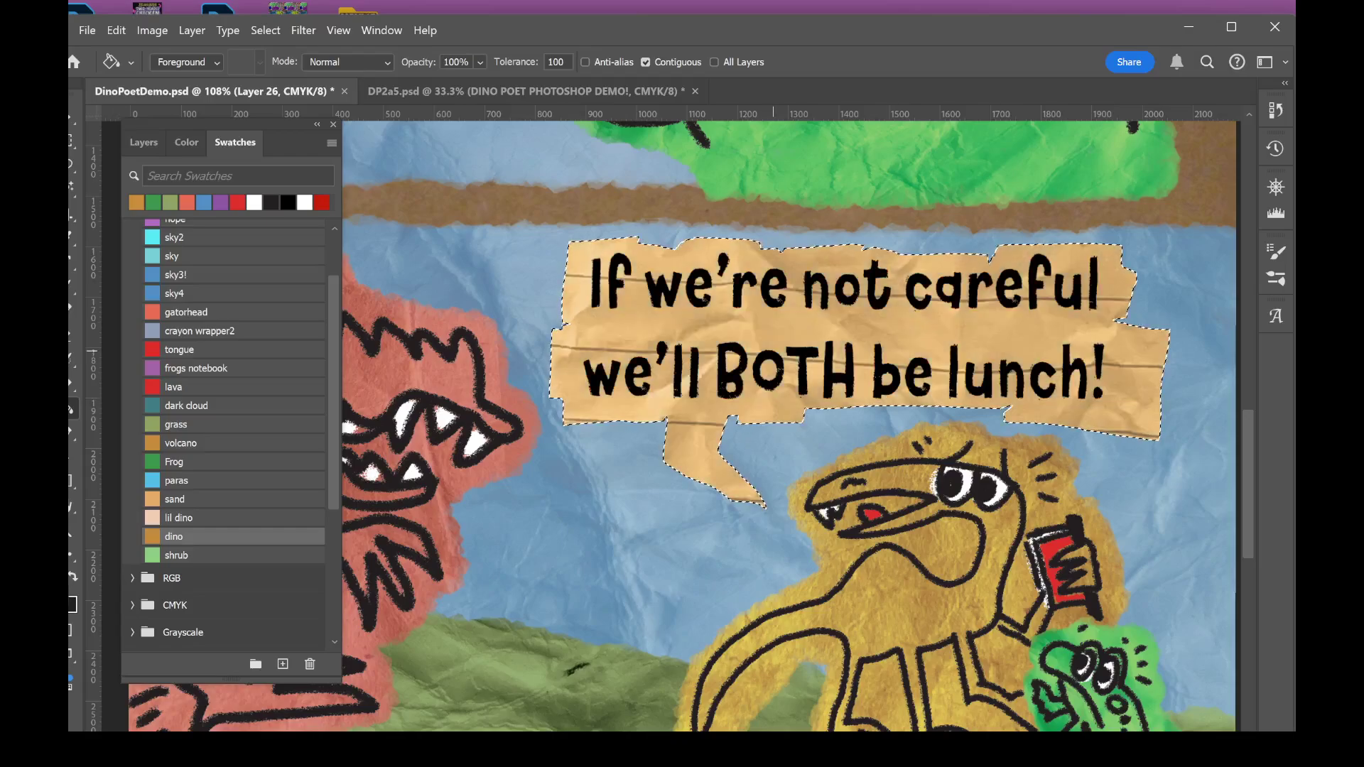
pyautogui.hotkey('ctrl', 'd')
pyautogui.scroll(-6, 755, 505)
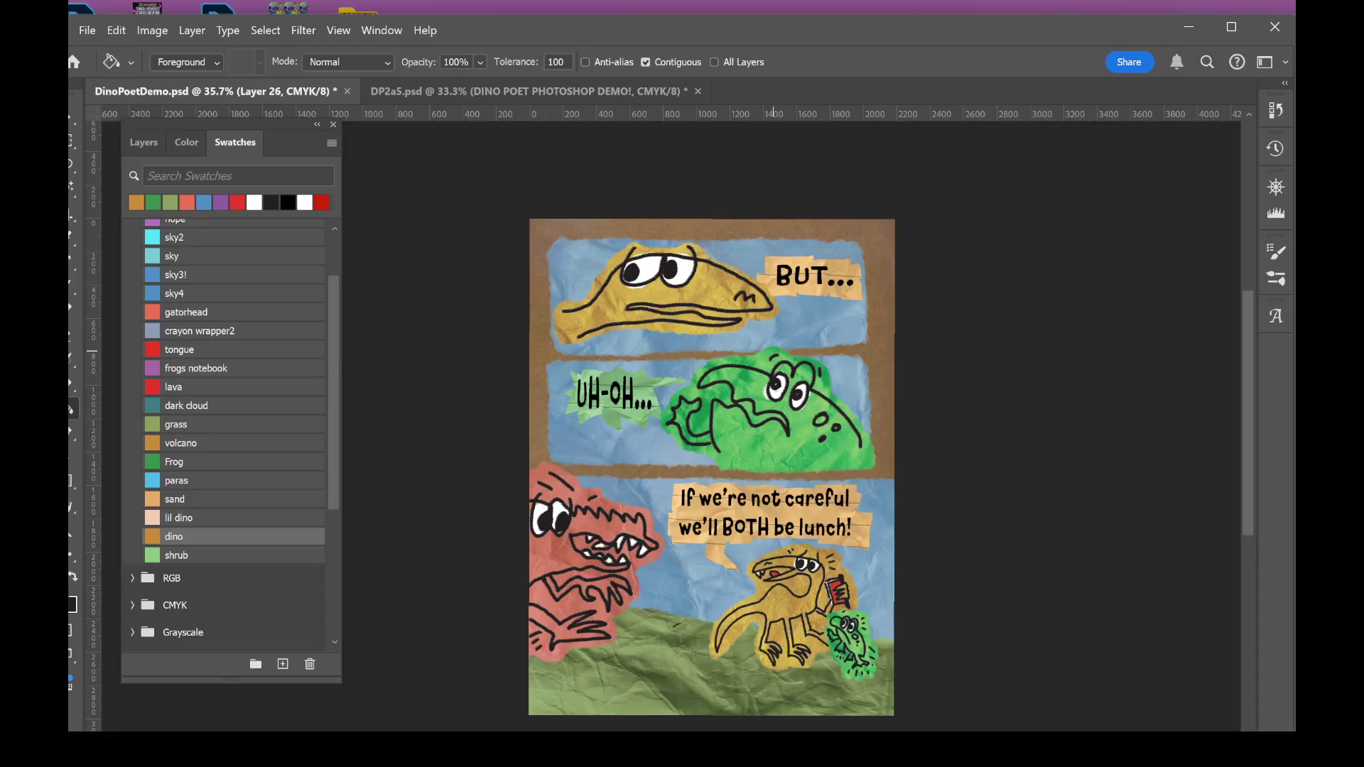
# - Examine the colored comic page as a whole and up close, especially the grass and characters in the bottom panel
pyautogui.scroll(2, 732, 554)
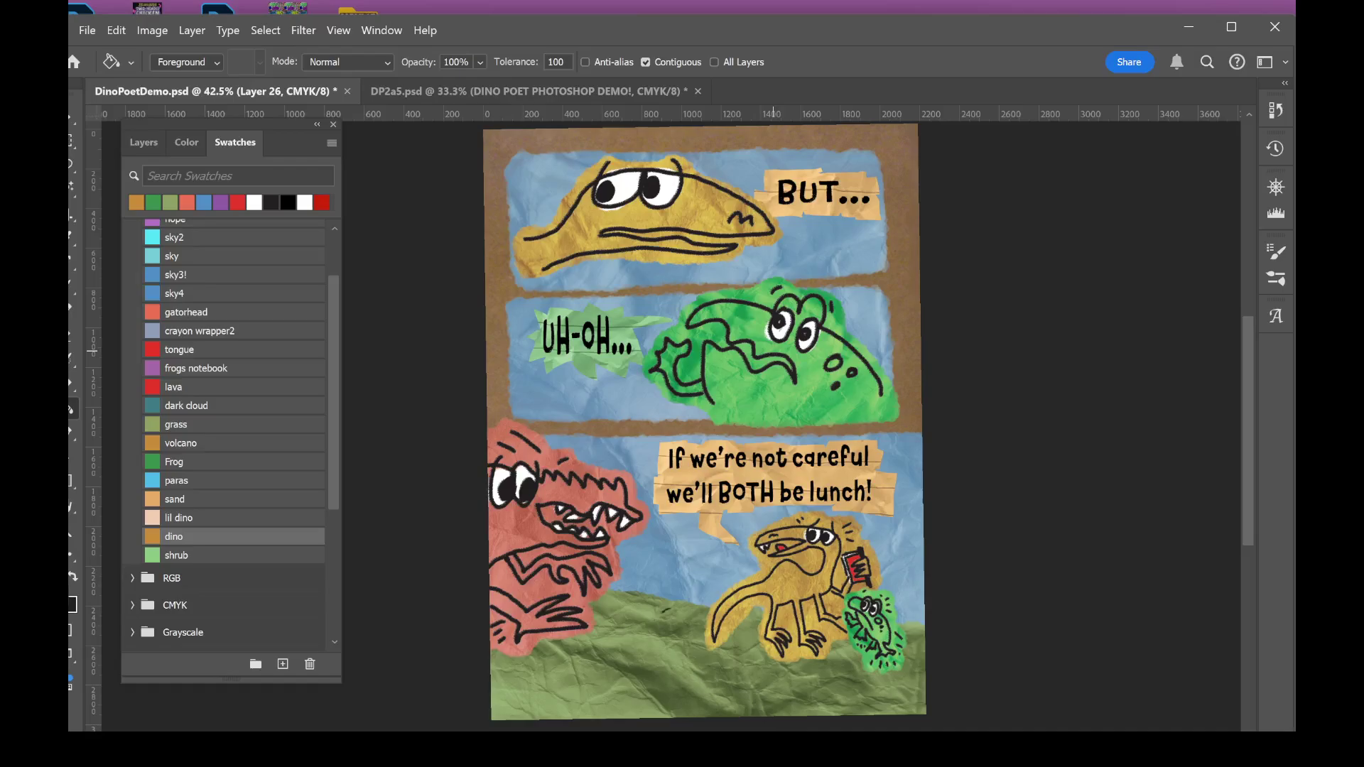
pyautogui.scroll(3, 735, 497)
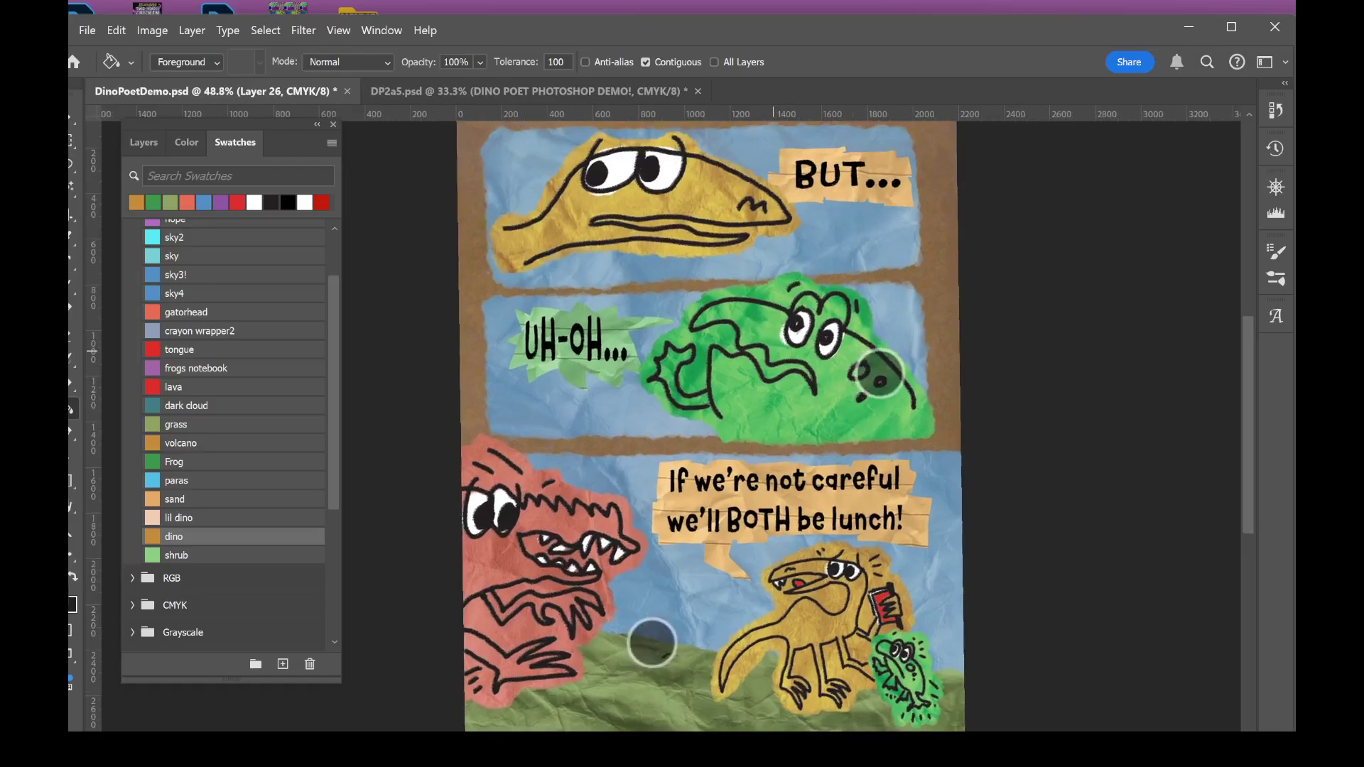
pyautogui.scroll(3, 735, 497)
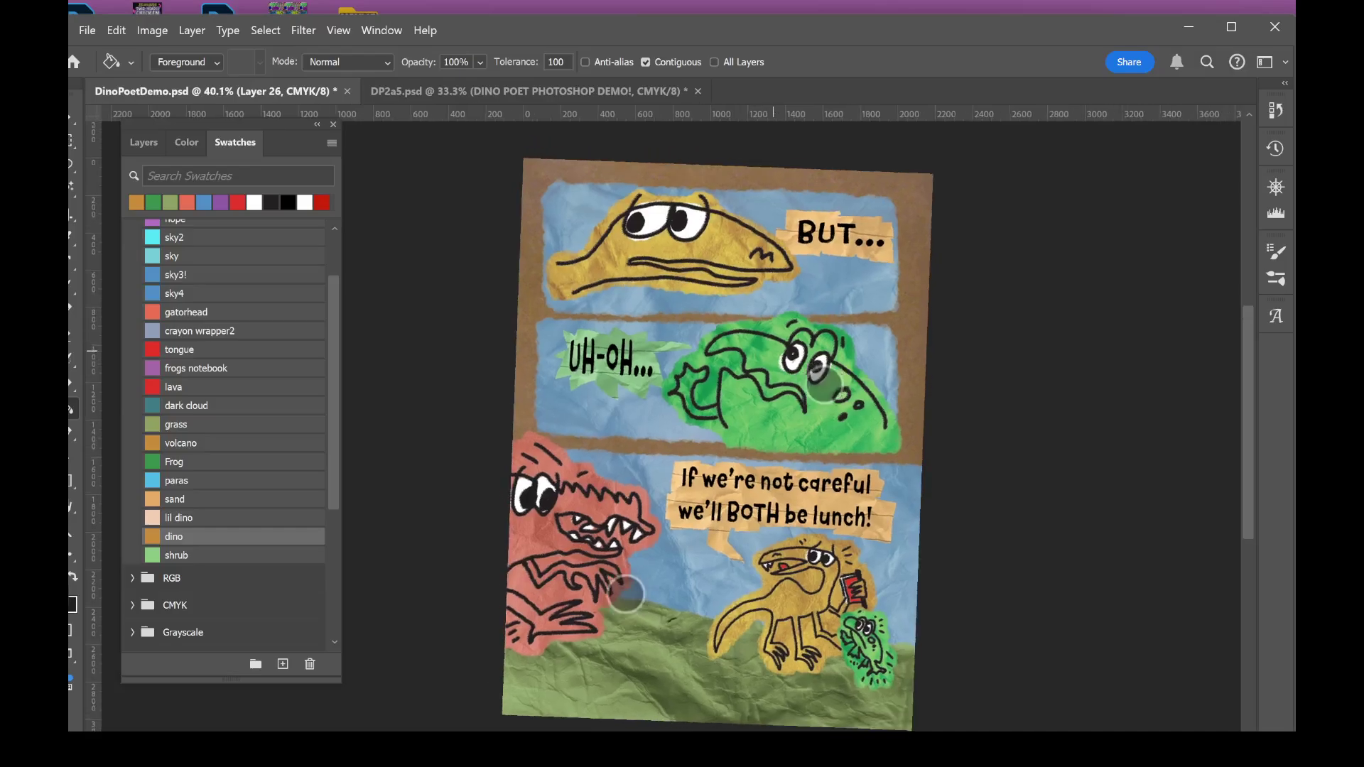
pyautogui.scroll(5, 817, 540)
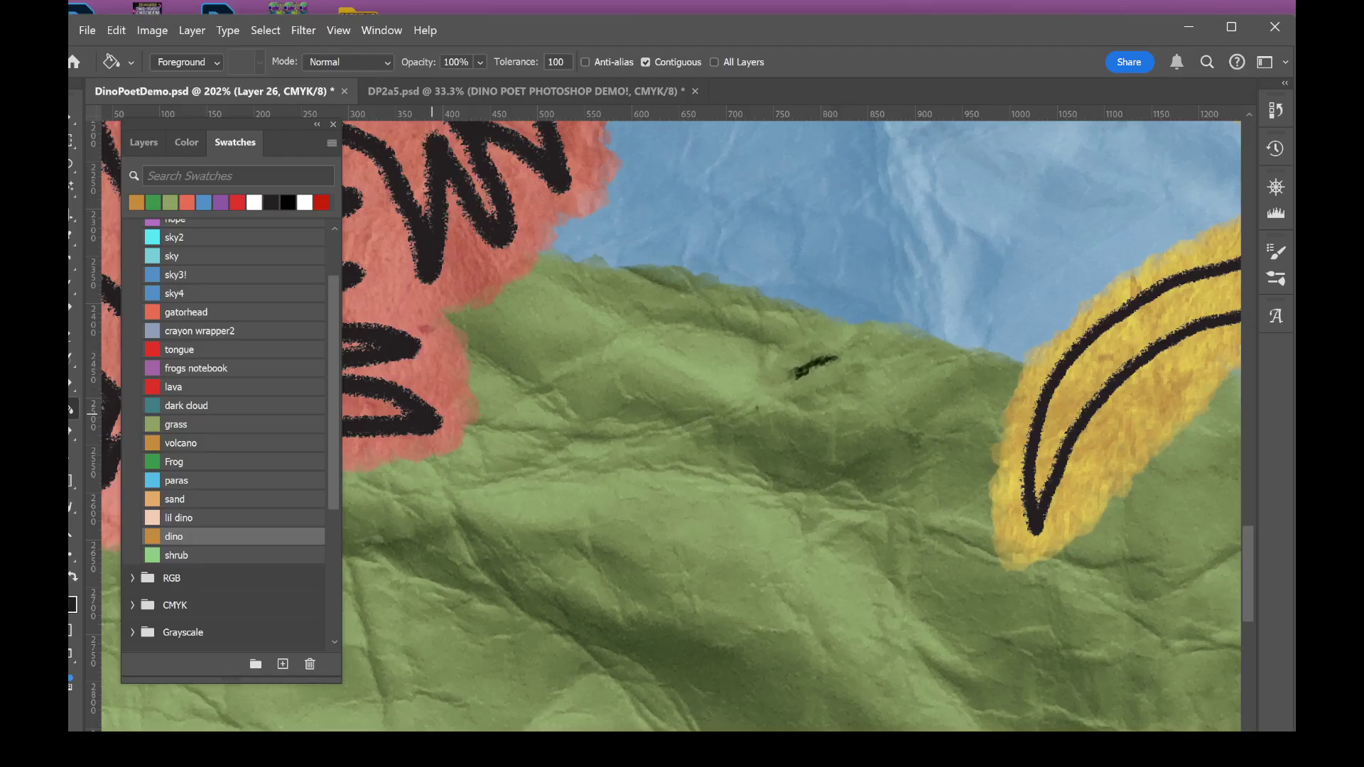
pyautogui.scroll(-5, 710, 426)
pyautogui.scroll(2, 746, 503)
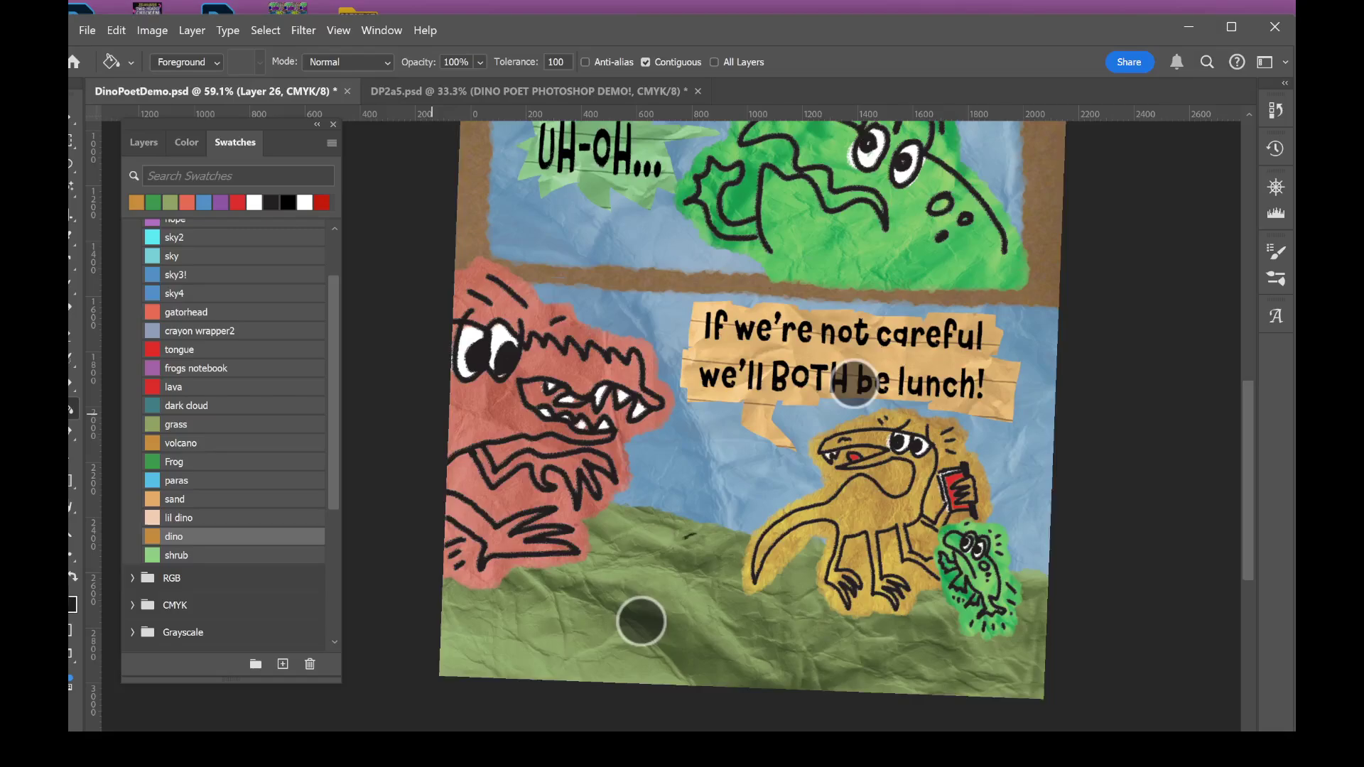
pyautogui.scroll(-2, 746, 502)
pyautogui.scroll(3, 774, 490)
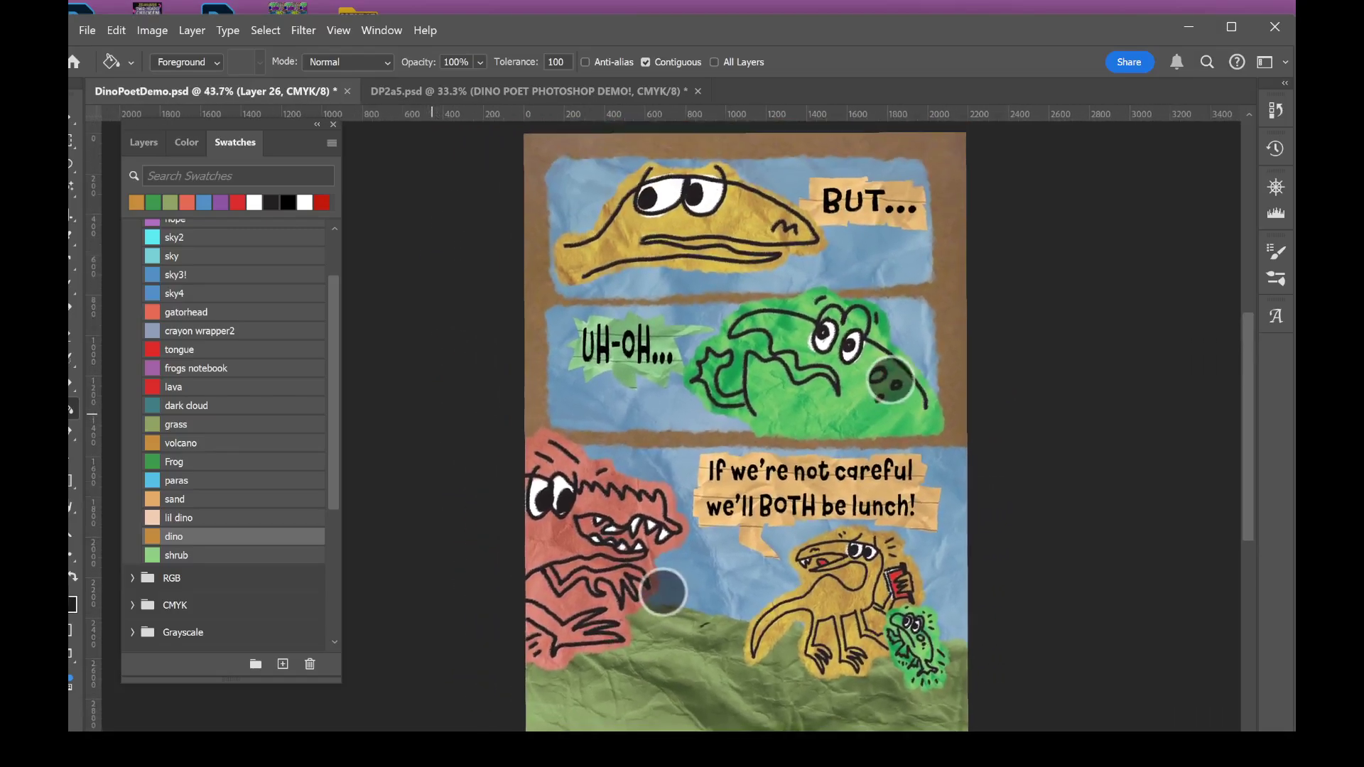
pyautogui.scroll(-1, 775, 490)
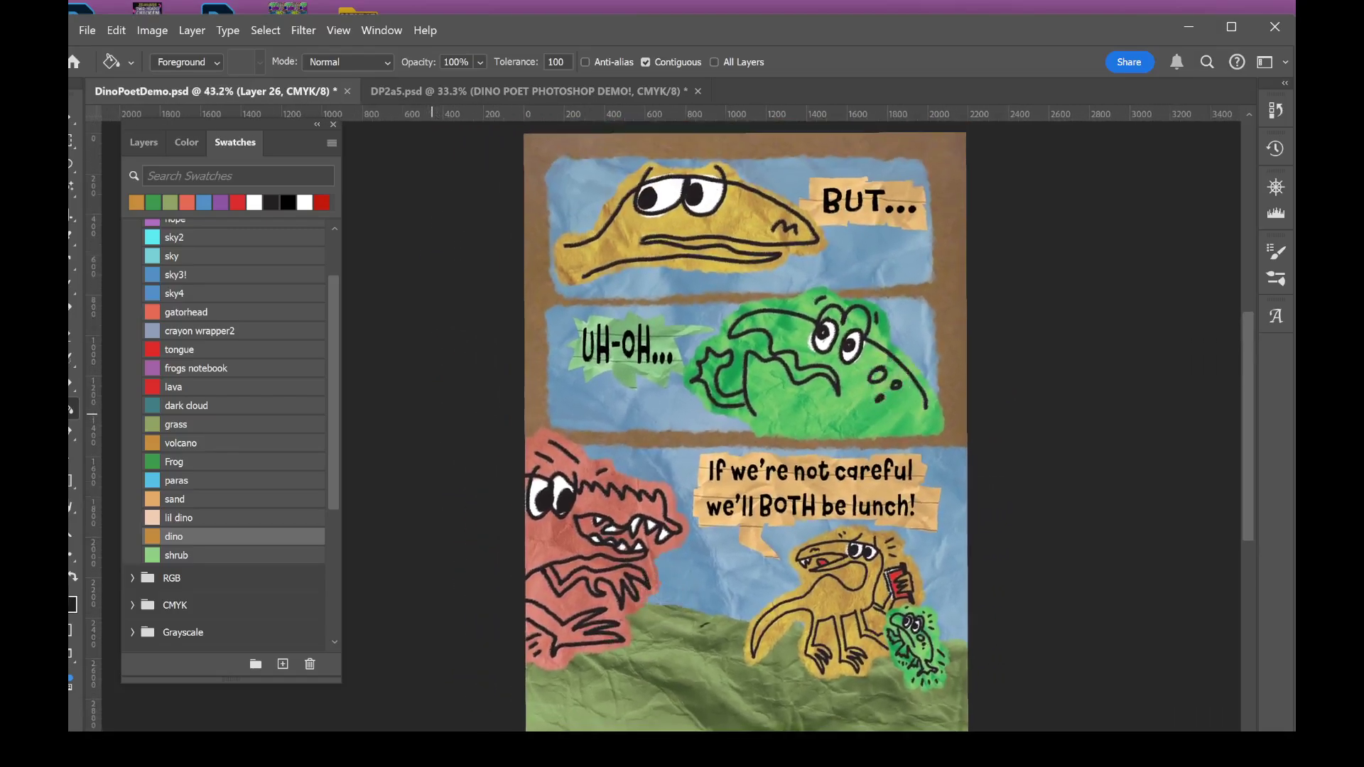
# - Review the layer stack from the line art to the background, checking the empty layer beneath each character, grass and balloon shape
pyautogui.click(143, 142)
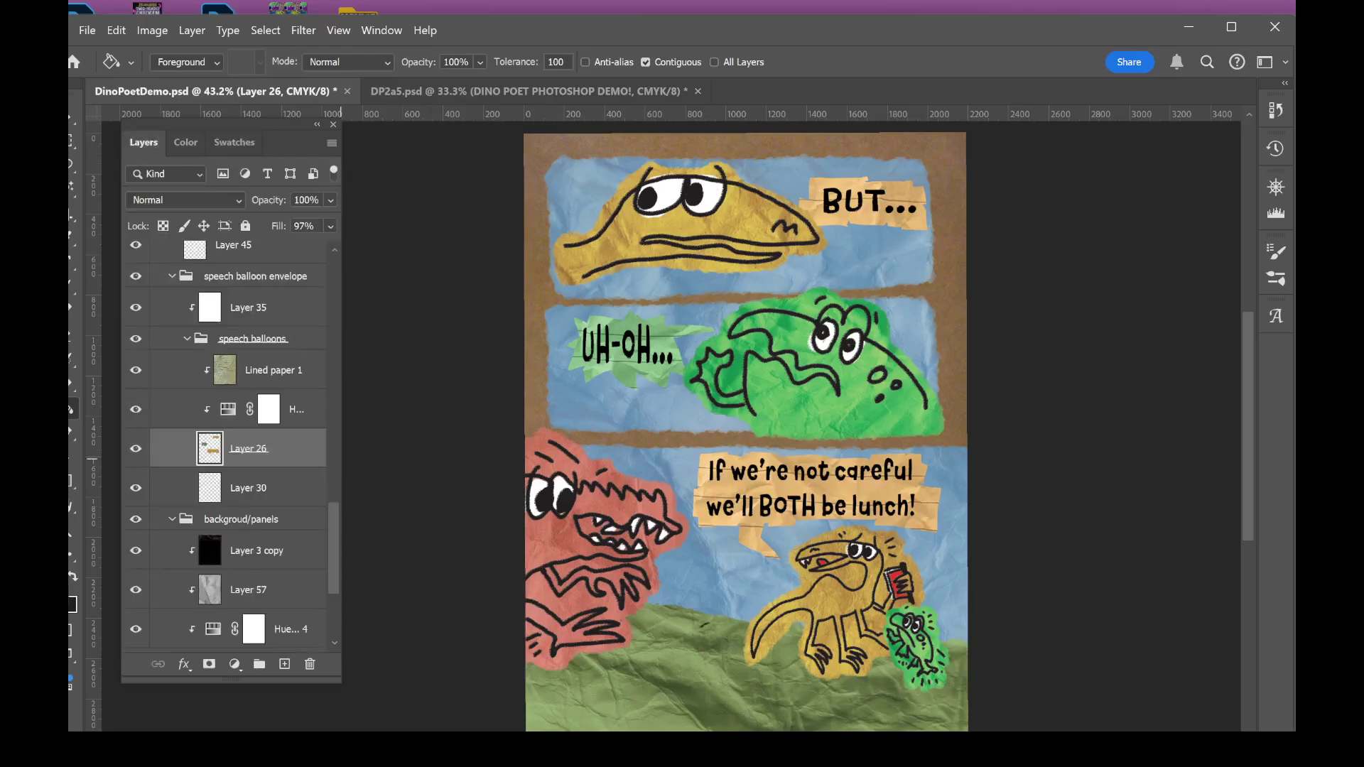
pyautogui.scroll(10, 225, 448)
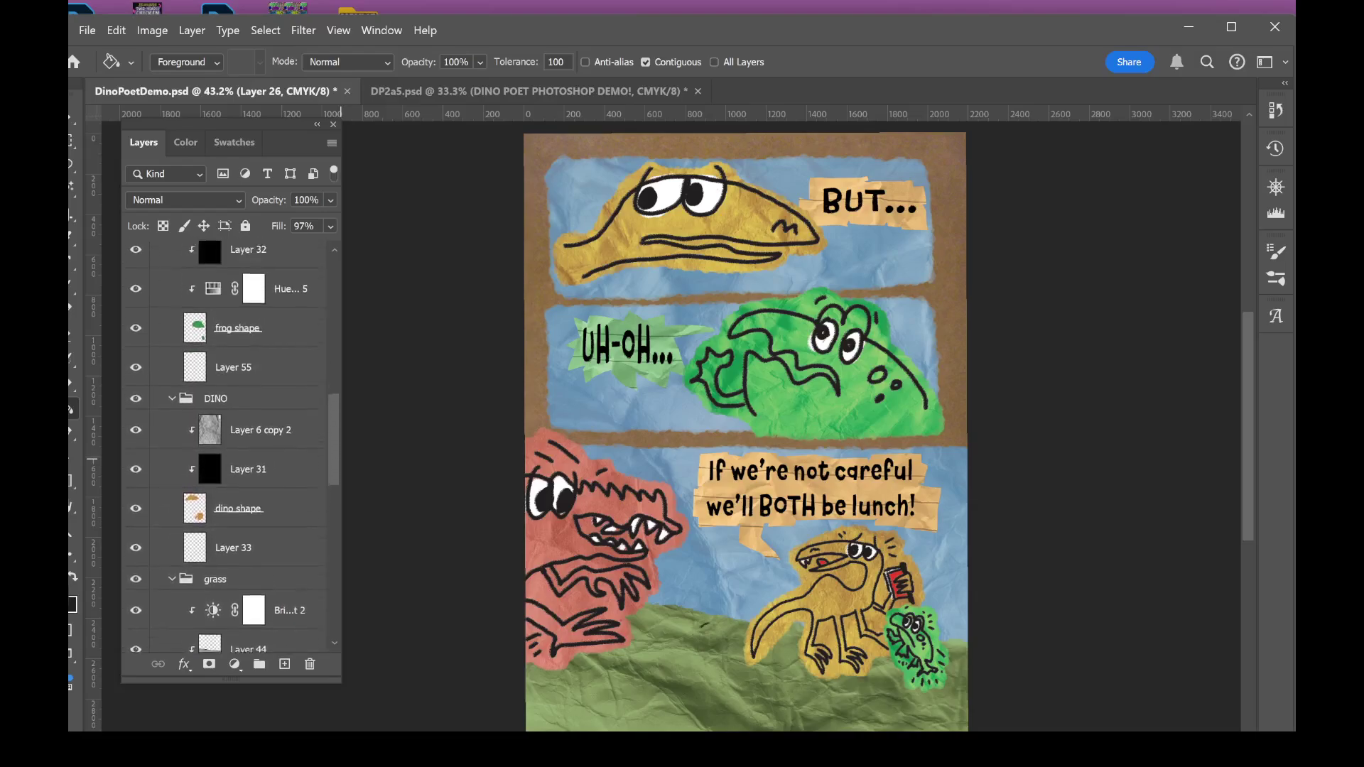
pyautogui.scroll(-10, 225, 447)
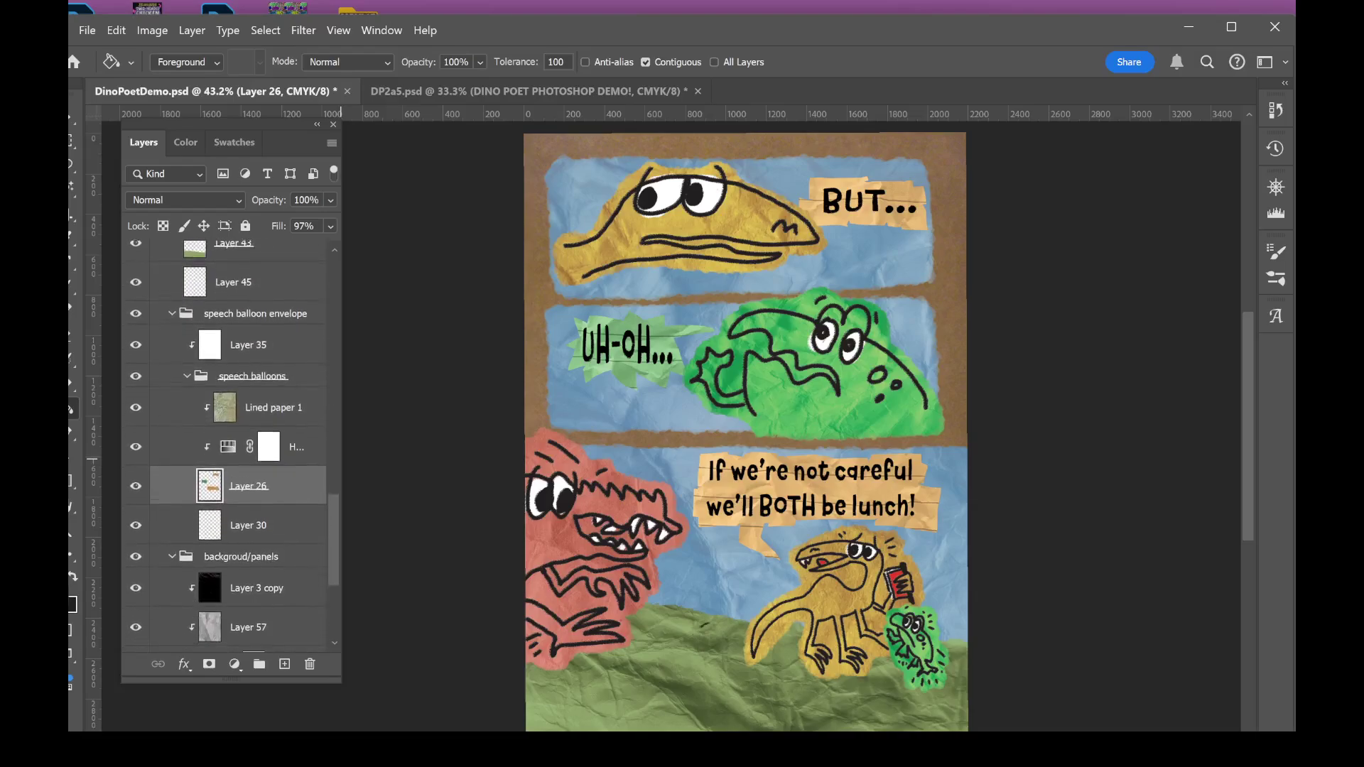
pyautogui.scroll(-2, 224, 448)
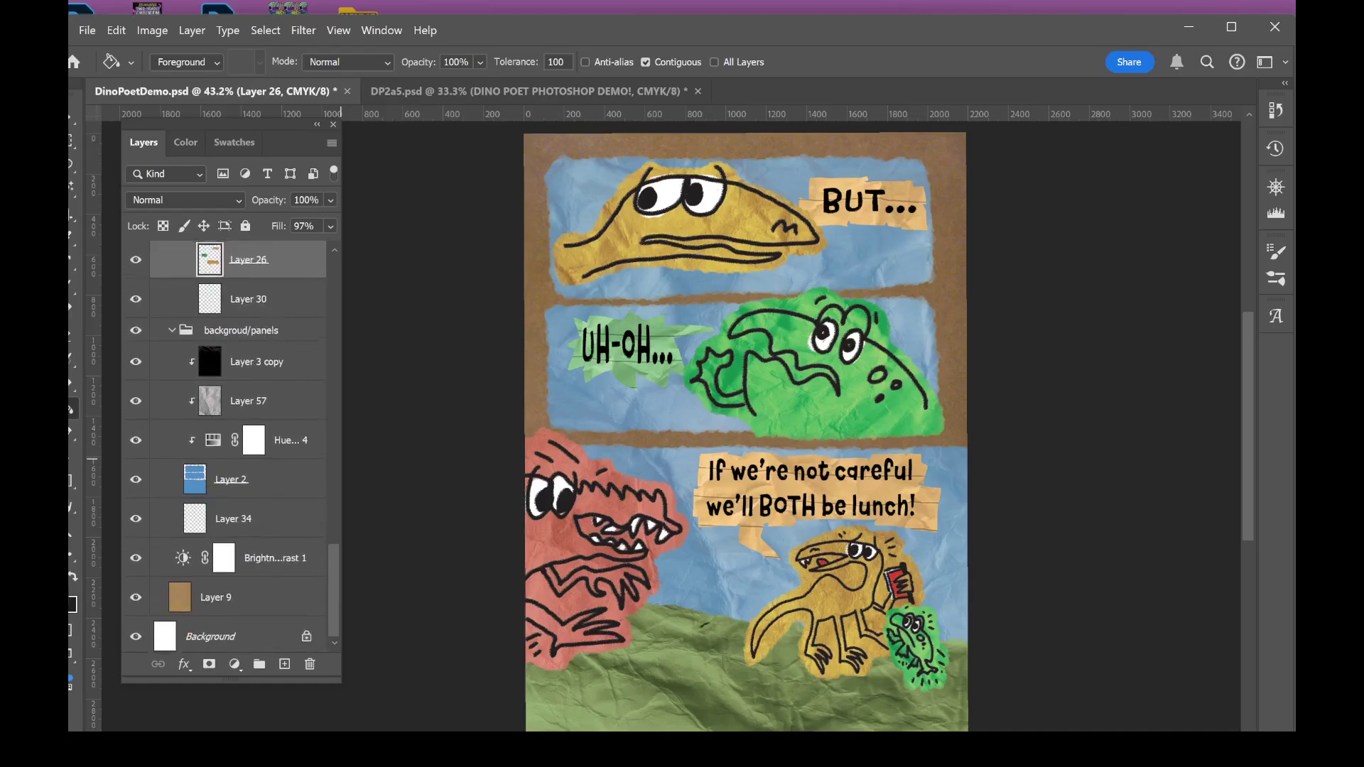
pyautogui.scroll(3, 224, 448)
pyautogui.scroll(6, 224, 447)
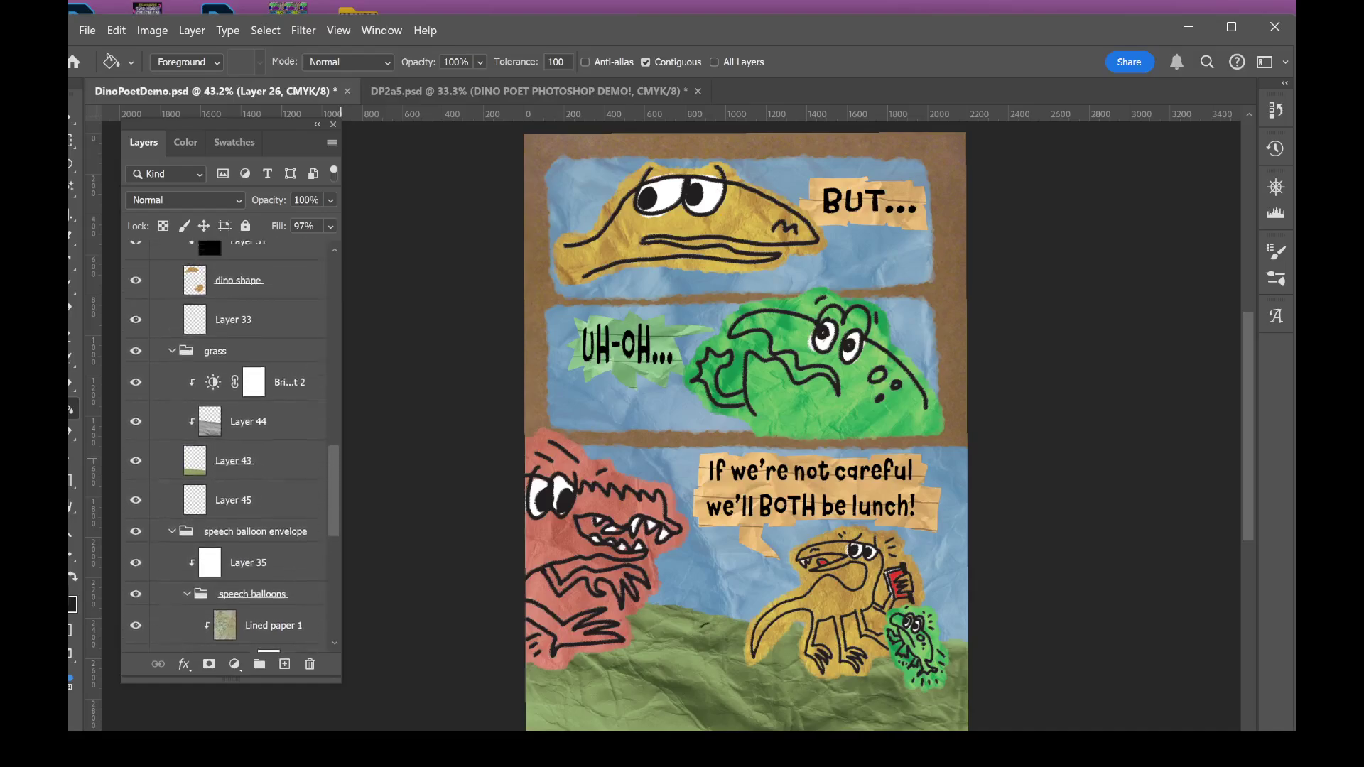
pyautogui.scroll(8, 224, 447)
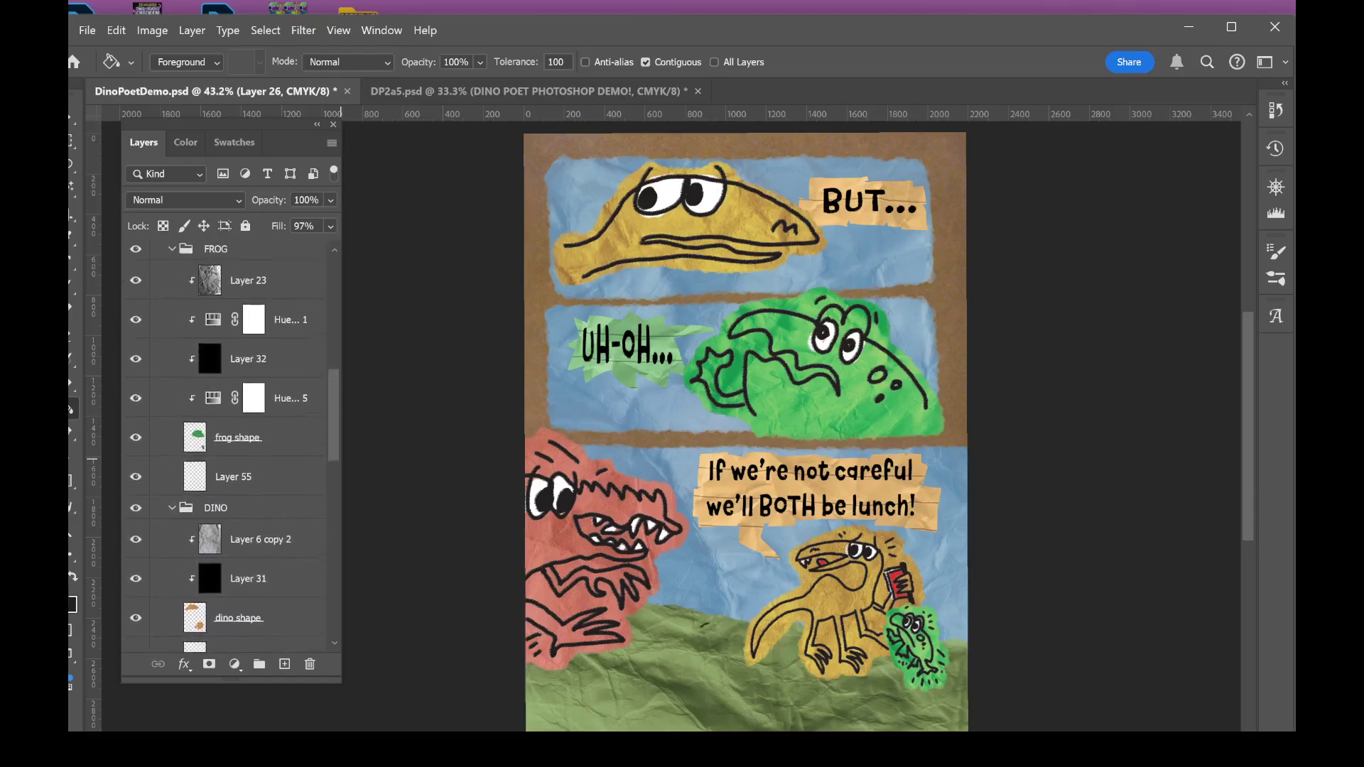
pyautogui.scroll(6, 225, 448)
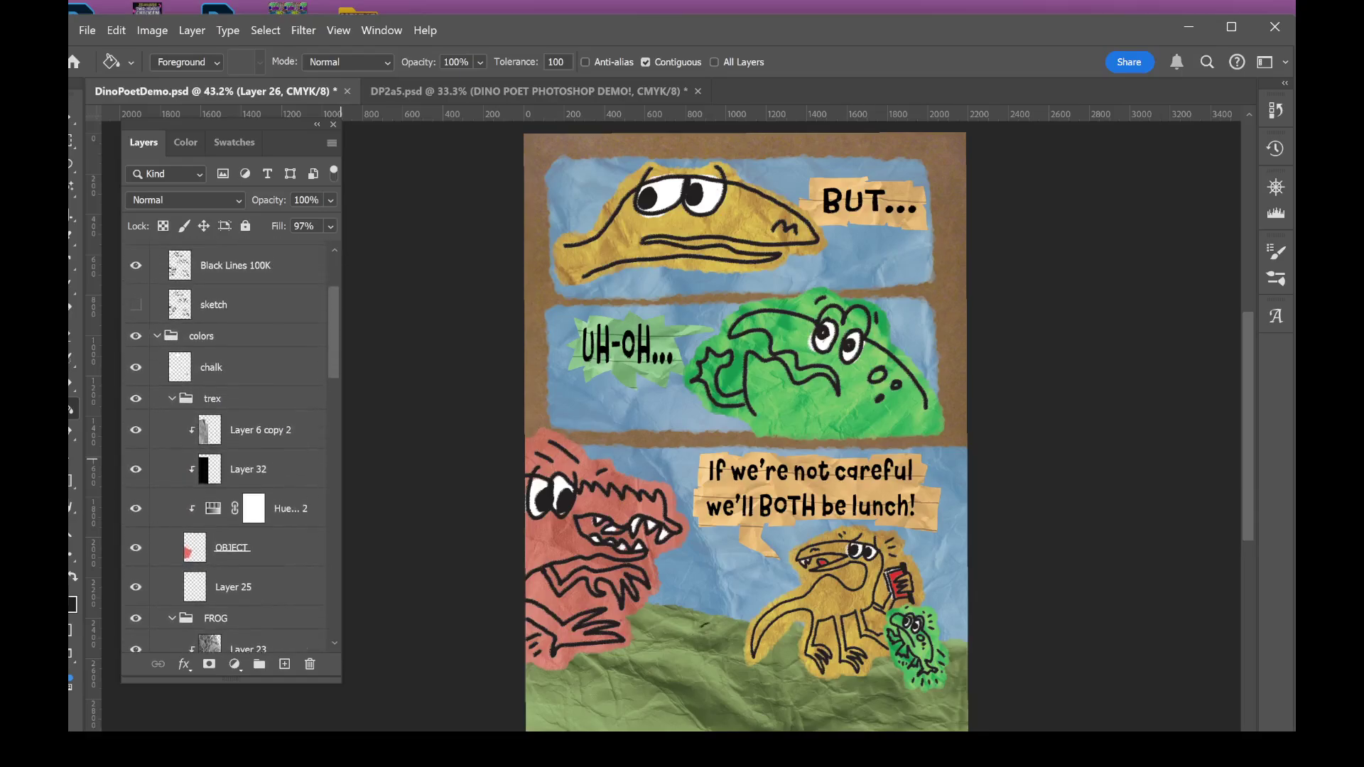
pyautogui.scroll(-9, 224, 448)
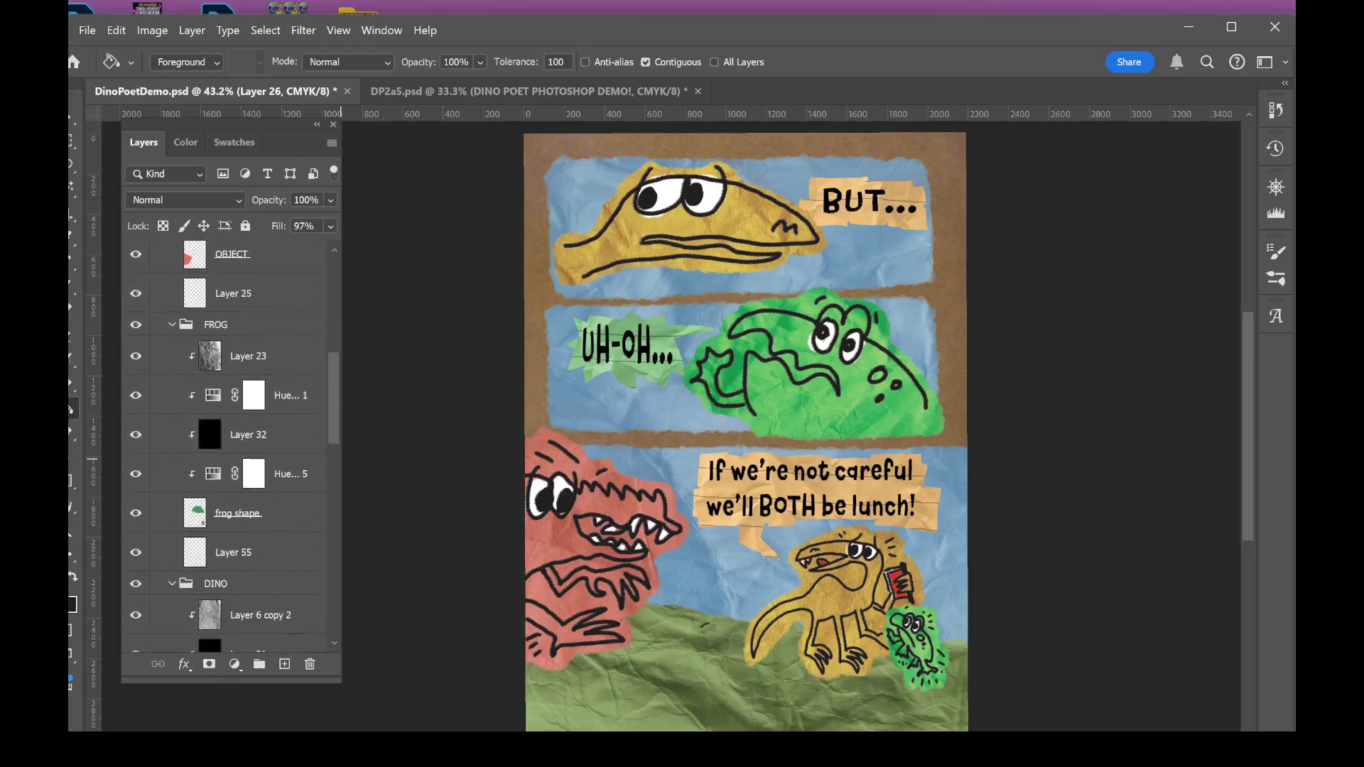
pyautogui.scroll(-4, 224, 448)
pyautogui.scroll(7, 224, 448)
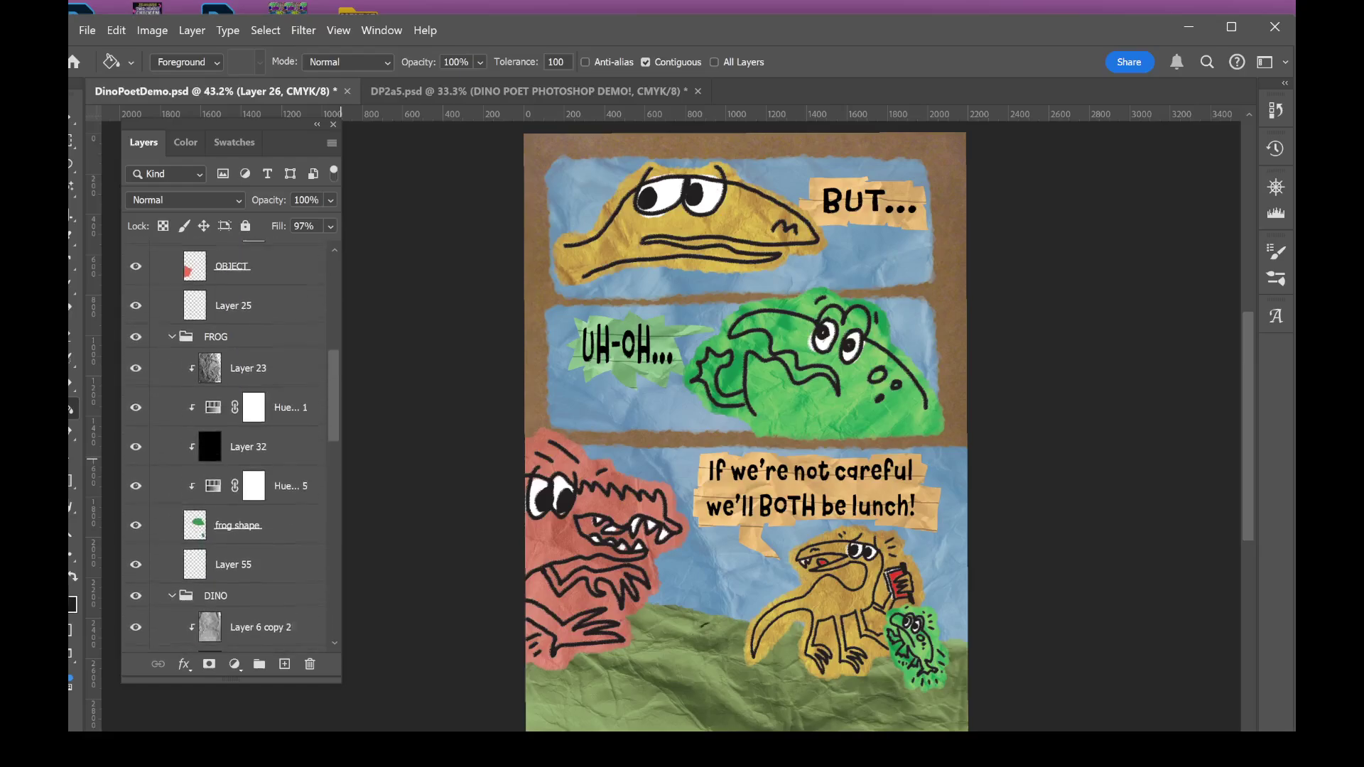
pyautogui.scroll(1, 225, 447)
pyautogui.scroll(-4, 224, 448)
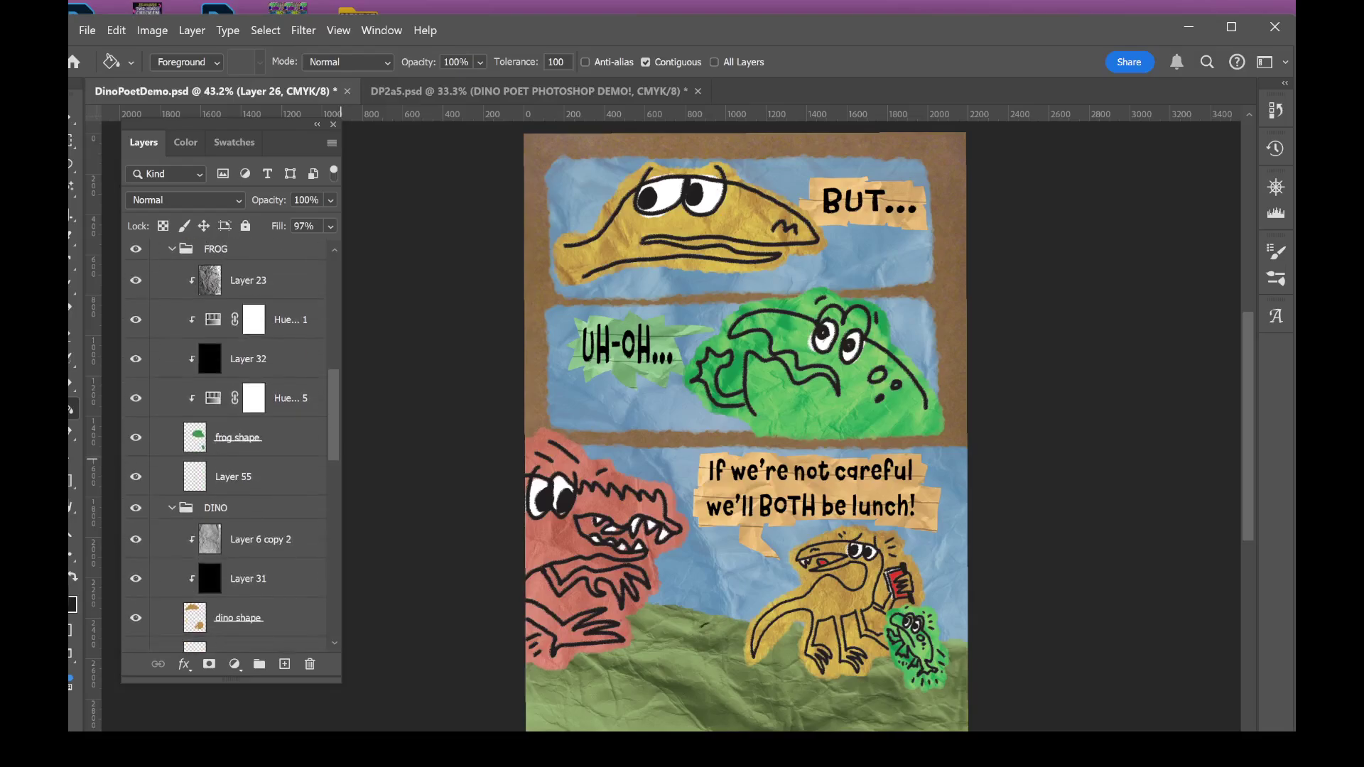
pyautogui.scroll(-4, 224, 447)
pyautogui.scroll(2, 225, 448)
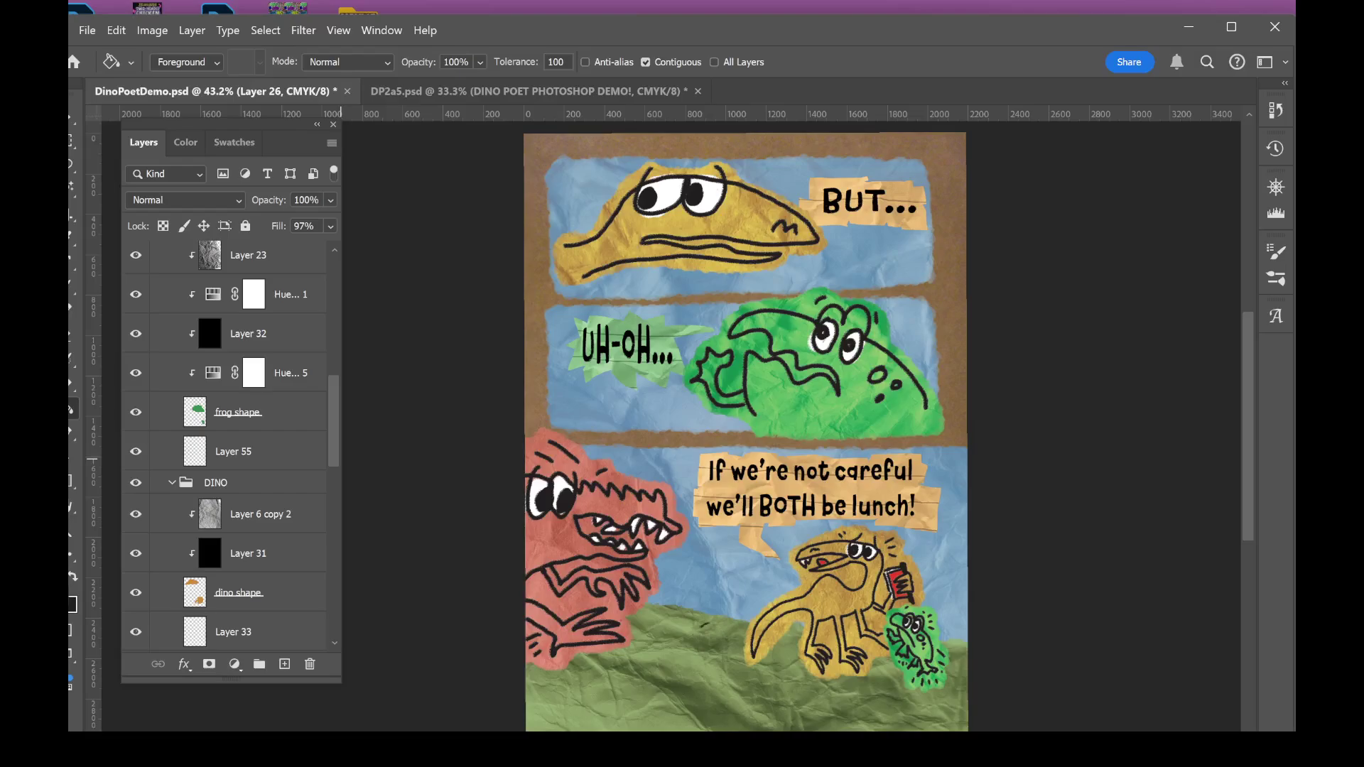
# - Select the empty Layer 55 beneath the frog shape and lasso a slightly loose outline around the big frog in the middle panel
pyautogui.click(277, 448)
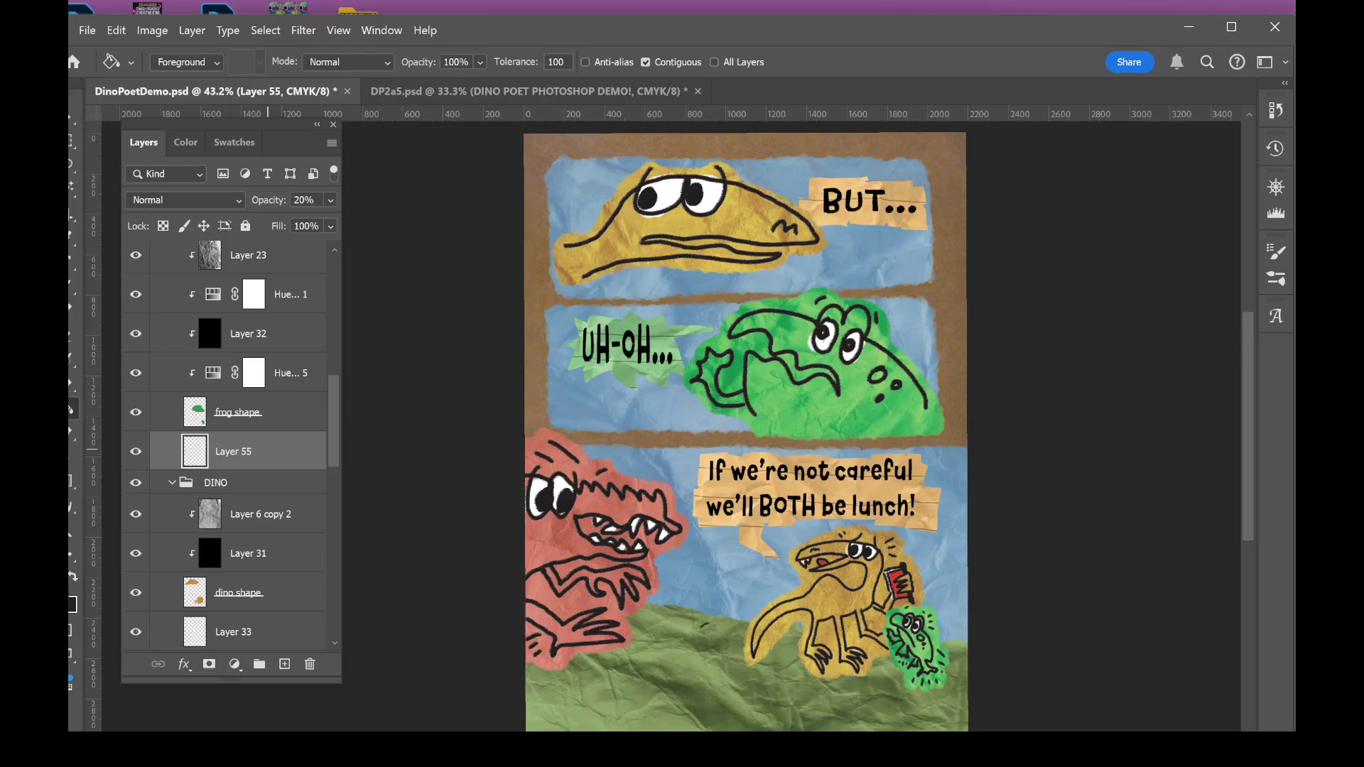
pyautogui.press('x')
pyautogui.press('l')
pyautogui.scroll(6, 861, 449)
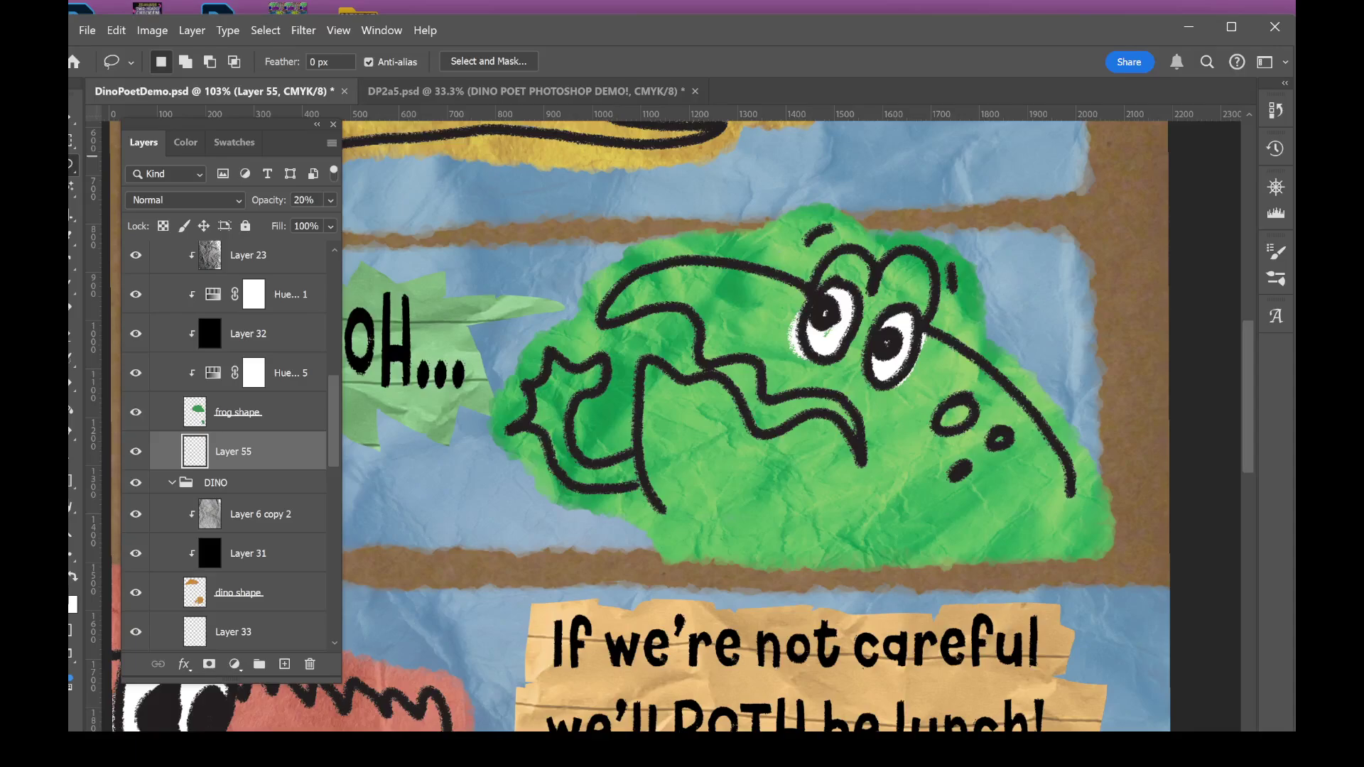
pyautogui.moveTo(1094, 454)
pyautogui.mouseDown()
pyautogui.moveTo(1028, 355)
pyautogui.moveTo(994, 336)
pyautogui.moveTo(974, 267)
pyautogui.moveTo(913, 226)
pyautogui.moveTo(806, 190)
pyautogui.moveTo(748, 221)
pyautogui.moveTo(611, 240)
pyautogui.moveTo(477, 397)
pyautogui.moveTo(557, 497)
pyautogui.moveTo(644, 526)
pyautogui.moveTo(670, 563)
pyautogui.moveTo(742, 576)
pyautogui.moveTo(962, 579)
pyautogui.moveTo(1128, 553)
pyautogui.moveTo(1098, 442)
pyautogui.mouseUp()
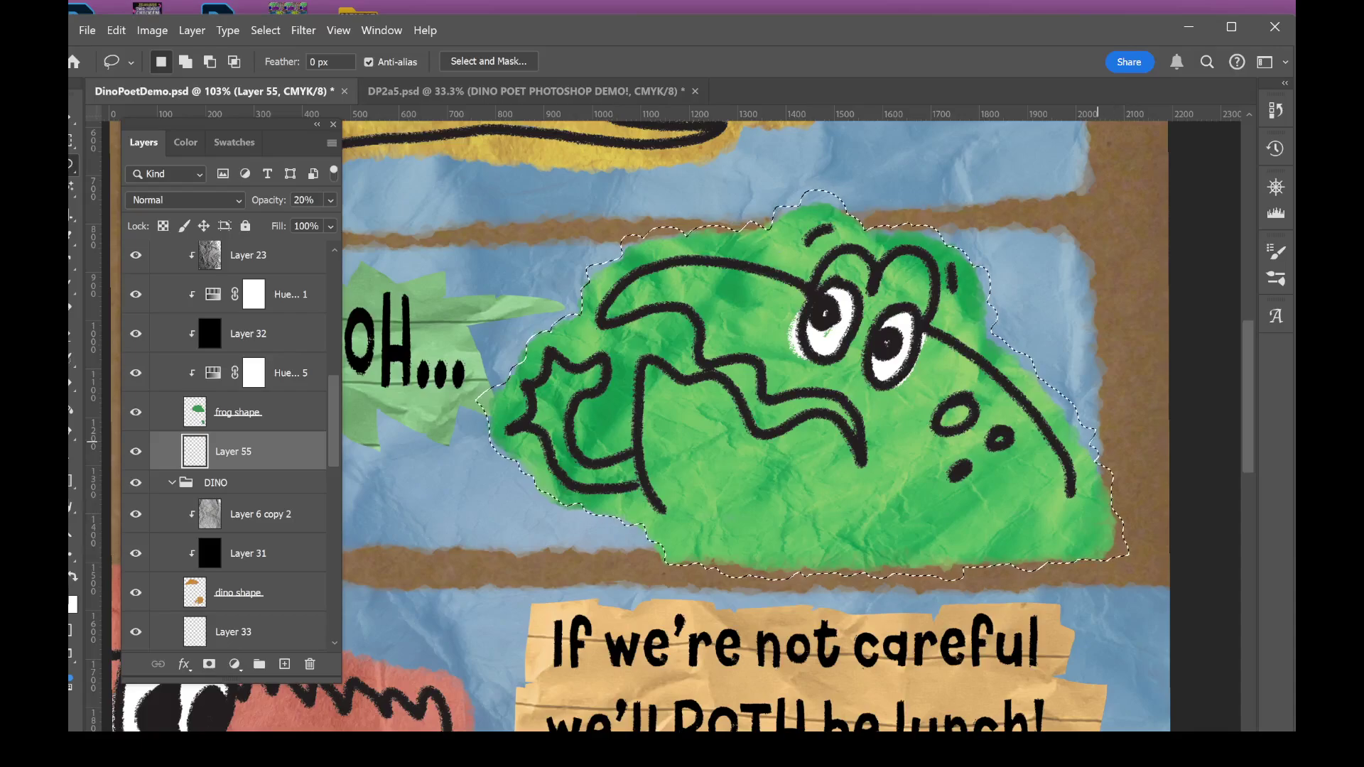
# - Add a slightly loose lasso outline around the small frog in the bottom panel to the selection
pyautogui.scroll(-3, 785, 286)
pyautogui.scroll(4, 959, 475)
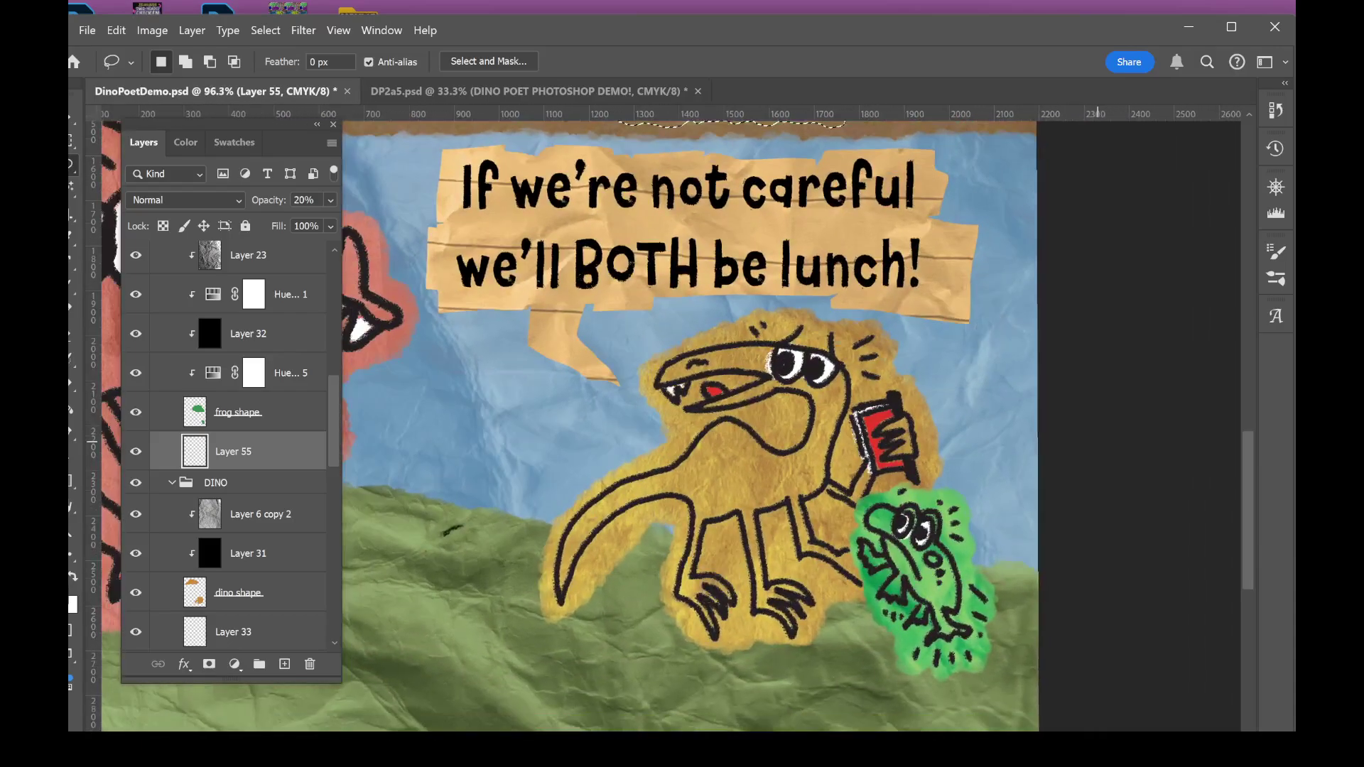
pyautogui.press('shift')
pyautogui.moveTo(987, 545)
pyautogui.mouseDown()
pyautogui.moveTo(977, 477)
pyautogui.moveTo(951, 446)
pyautogui.moveTo(892, 438)
pyautogui.moveTo(836, 458)
pyautogui.moveTo(824, 545)
pyautogui.moveTo(881, 693)
pyautogui.moveTo(947, 712)
pyautogui.moveTo(1005, 696)
pyautogui.moveTo(1020, 678)
pyautogui.moveTo(1014, 629)
pyautogui.mouseUp()
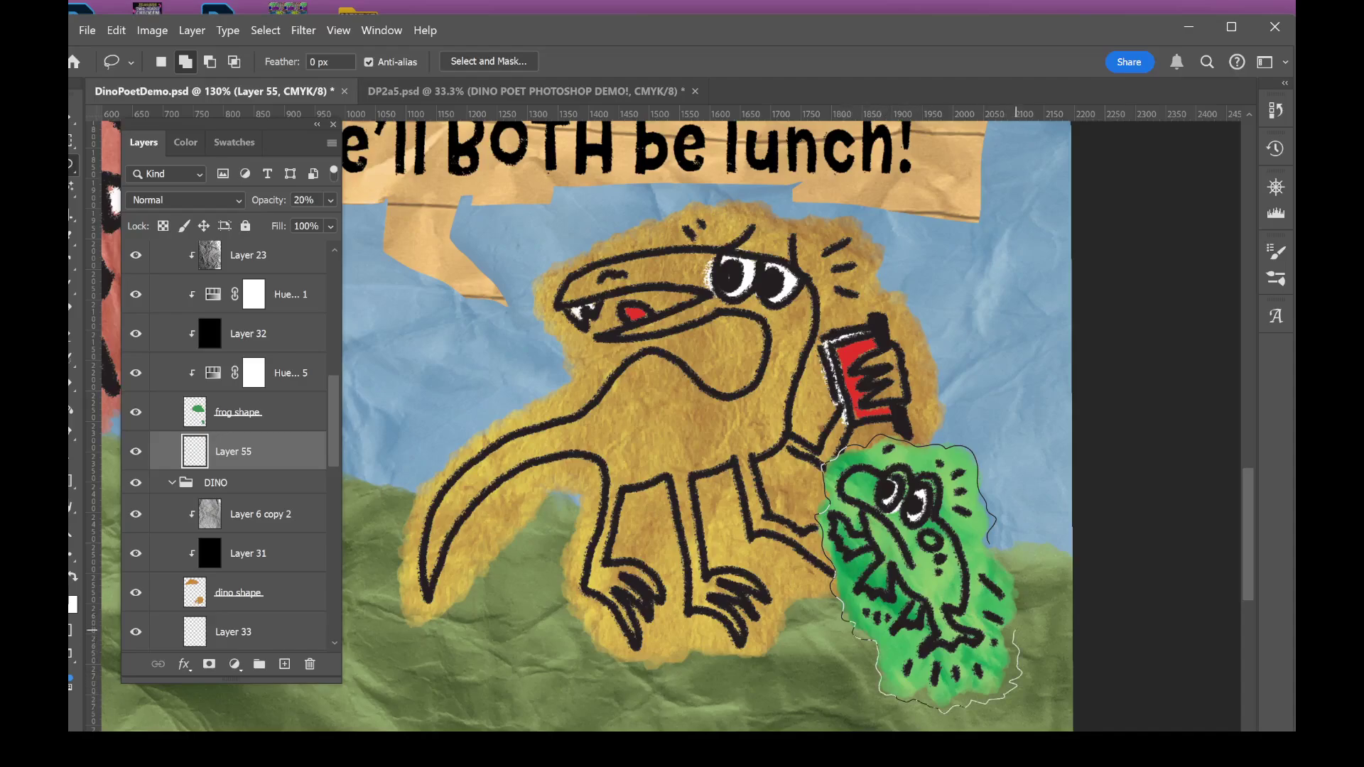
pyautogui.moveTo(827, 465); pyautogui.dragTo(829, 462)
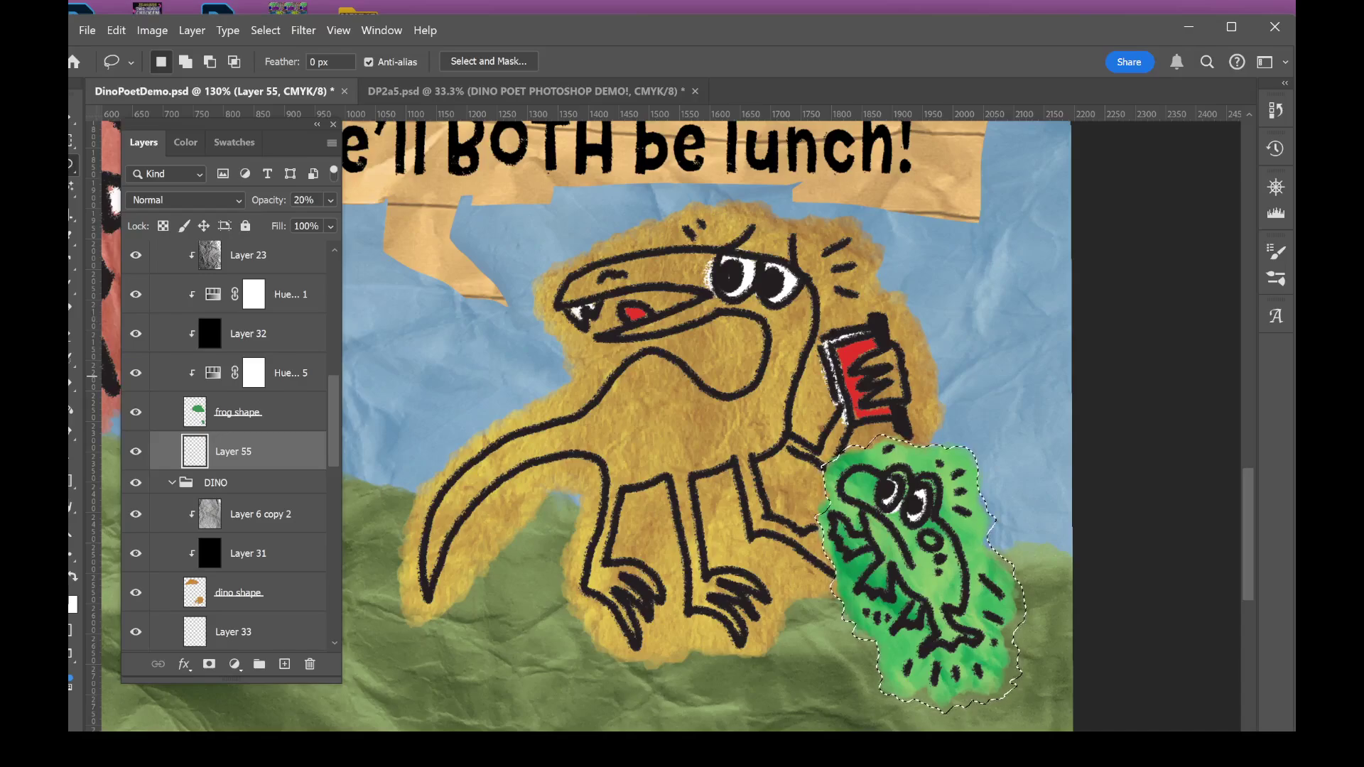
# - Fill both frog selections with black on Layer 55 and expand the selection outward
pyautogui.press('g')
pyautogui.click(931, 516)
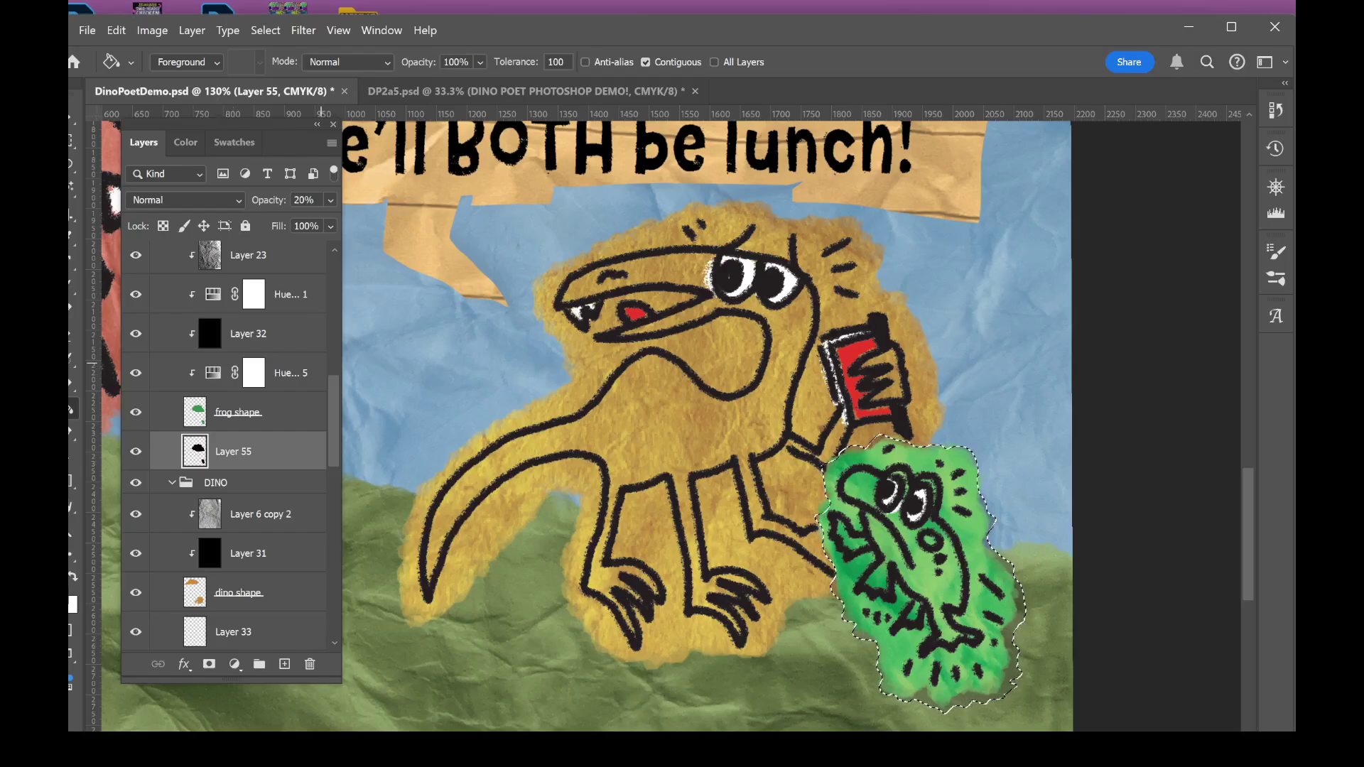
pyautogui.click(381, 30)
pyautogui.click(381, 30)
pyautogui.click(381, 30)
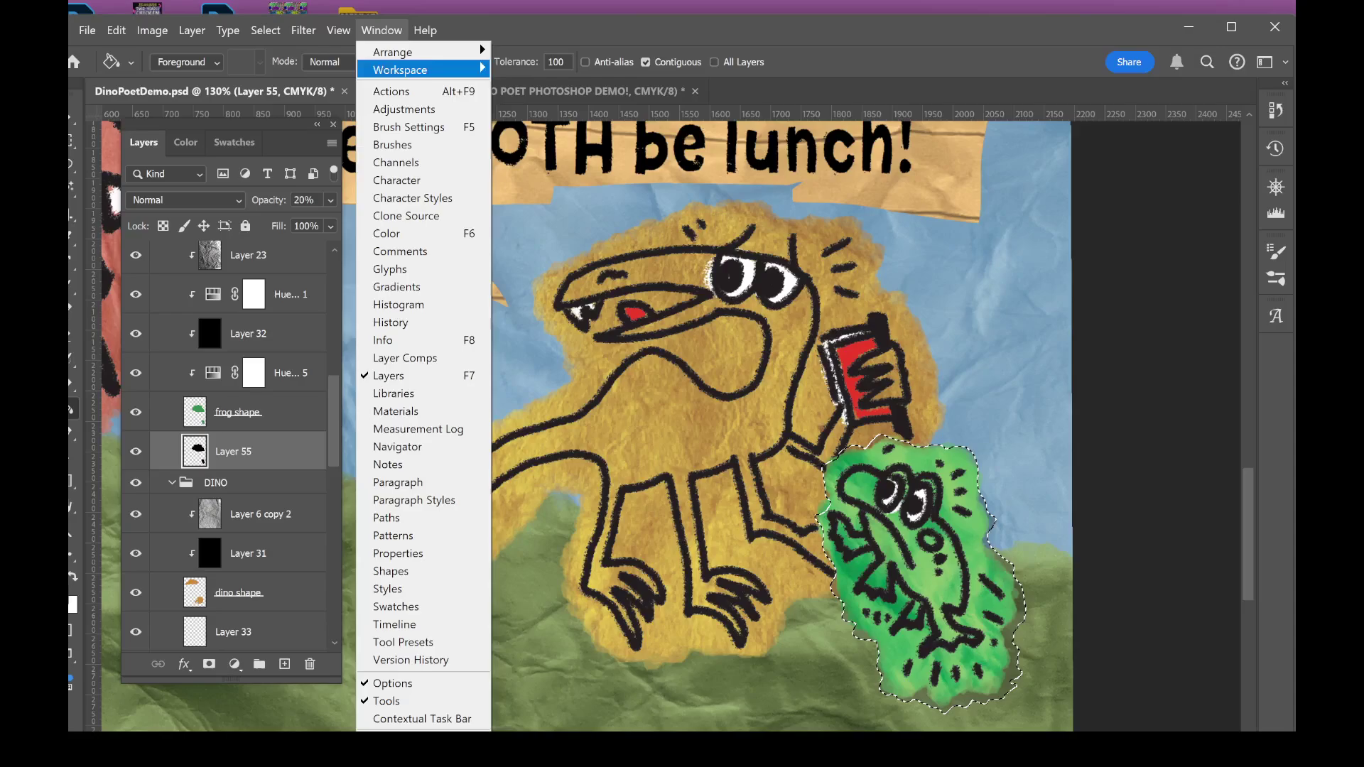
pyautogui.click(391, 91)
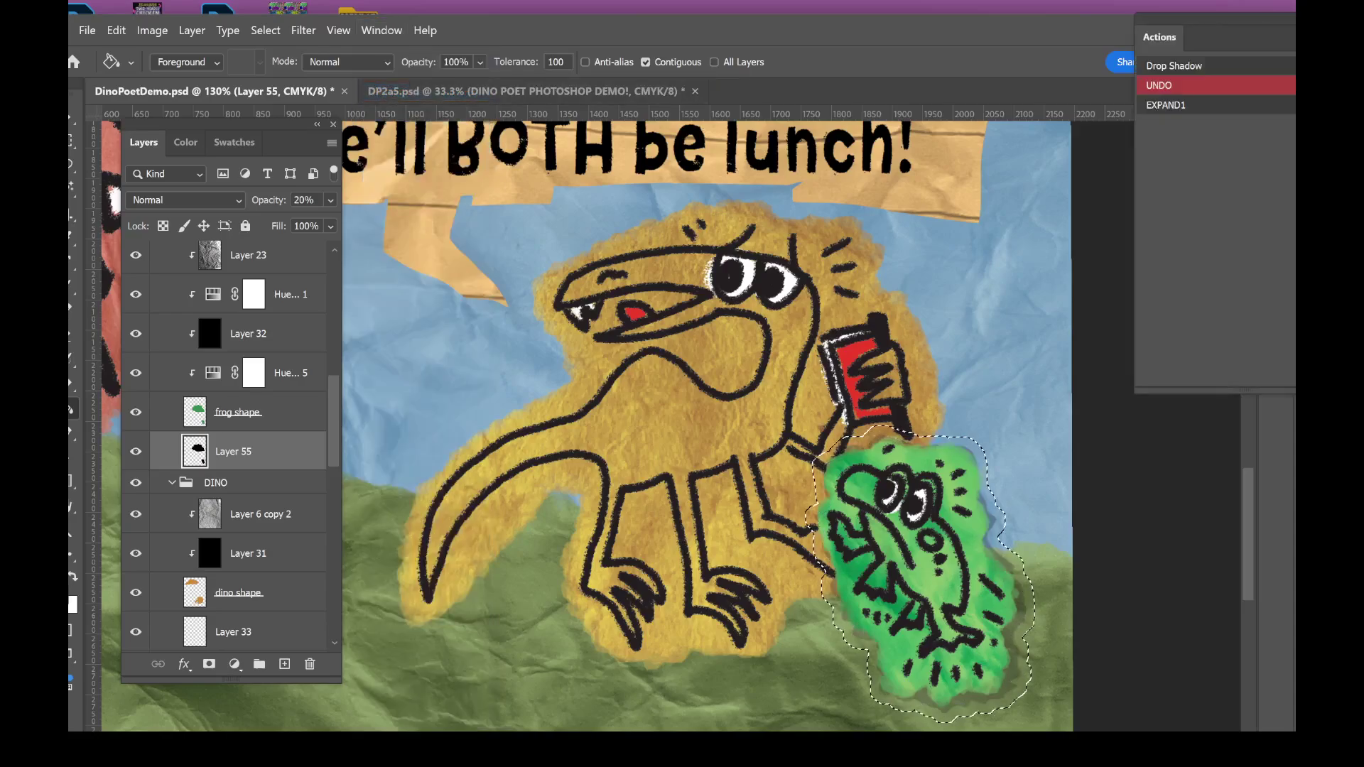
# - Fill the expanded frog selection with black, deselect it and blur the layer into a soft drop shadow
pyautogui.hotkey('alt', 'BackSpace')
pyautogui.hotkey('ctrl', 'd')
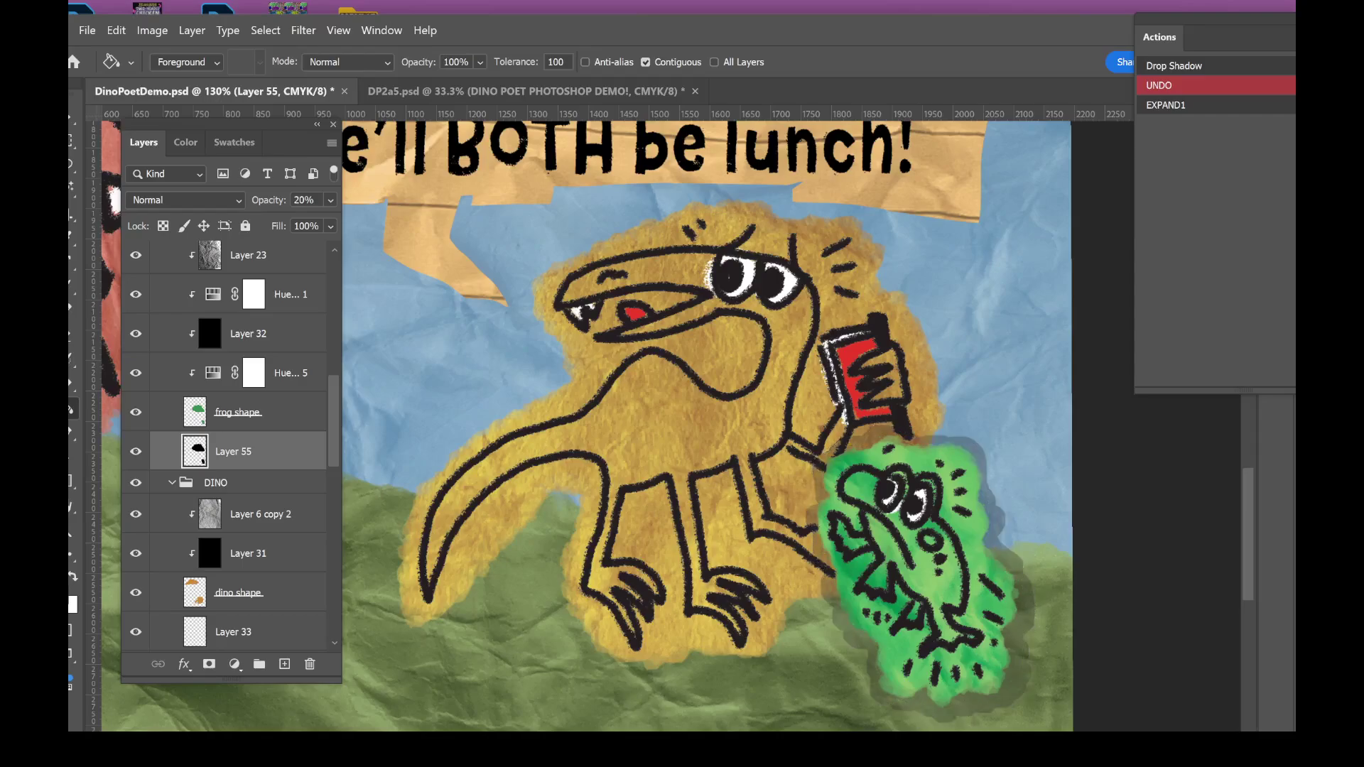
pyautogui.hotkey('ctrl', 'alt', 'f')
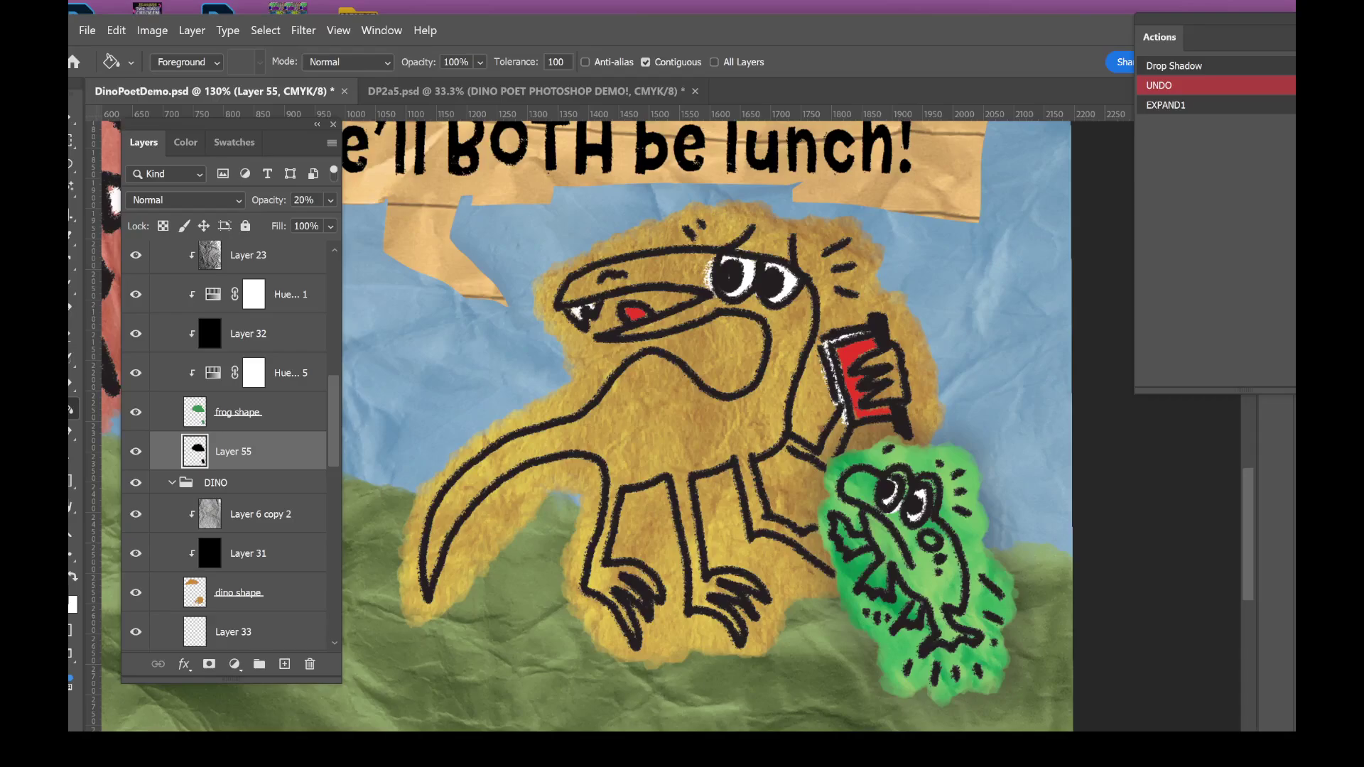
# - Collapse the FROG group and select the empty Layer 33 beneath the dino shape
pyautogui.scroll(-4, 814, 553)
pyautogui.scroll(3, 852, 467)
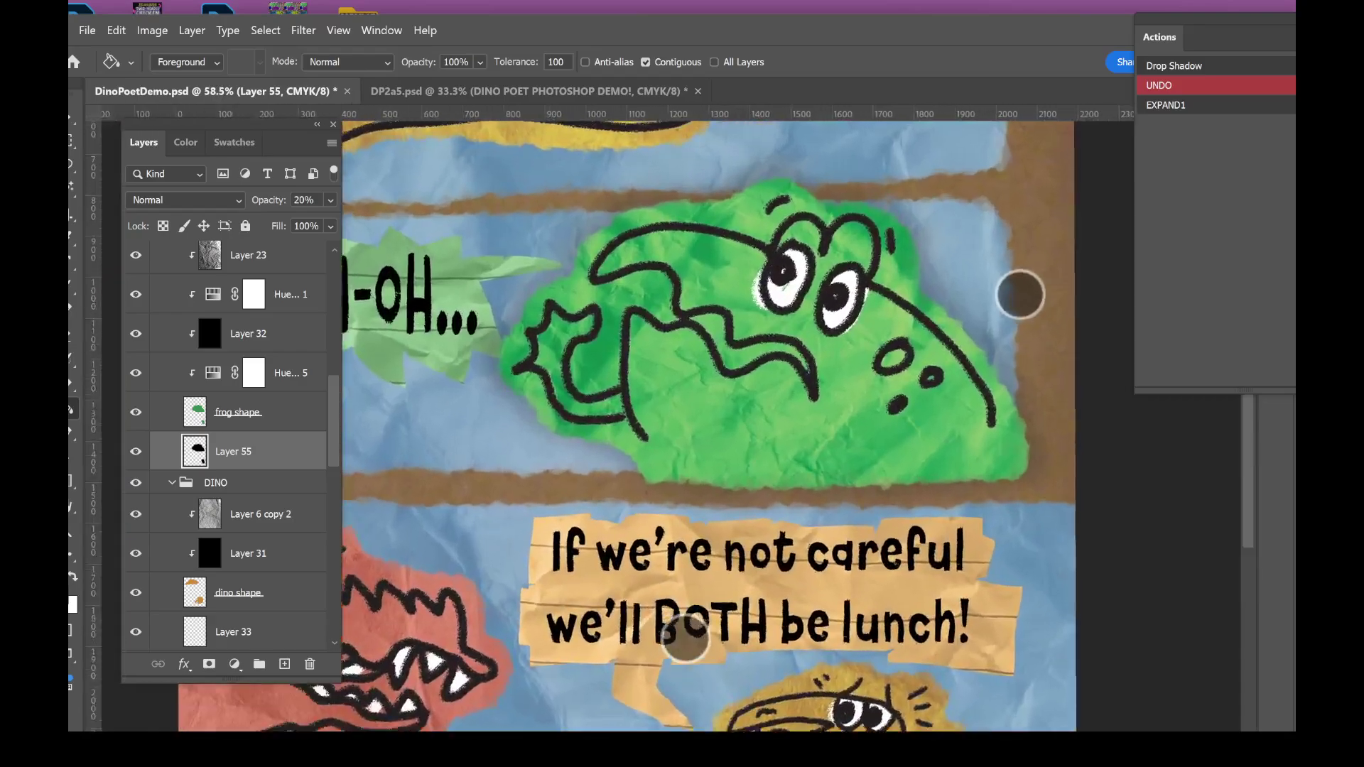
pyautogui.scroll(1, 803, 380)
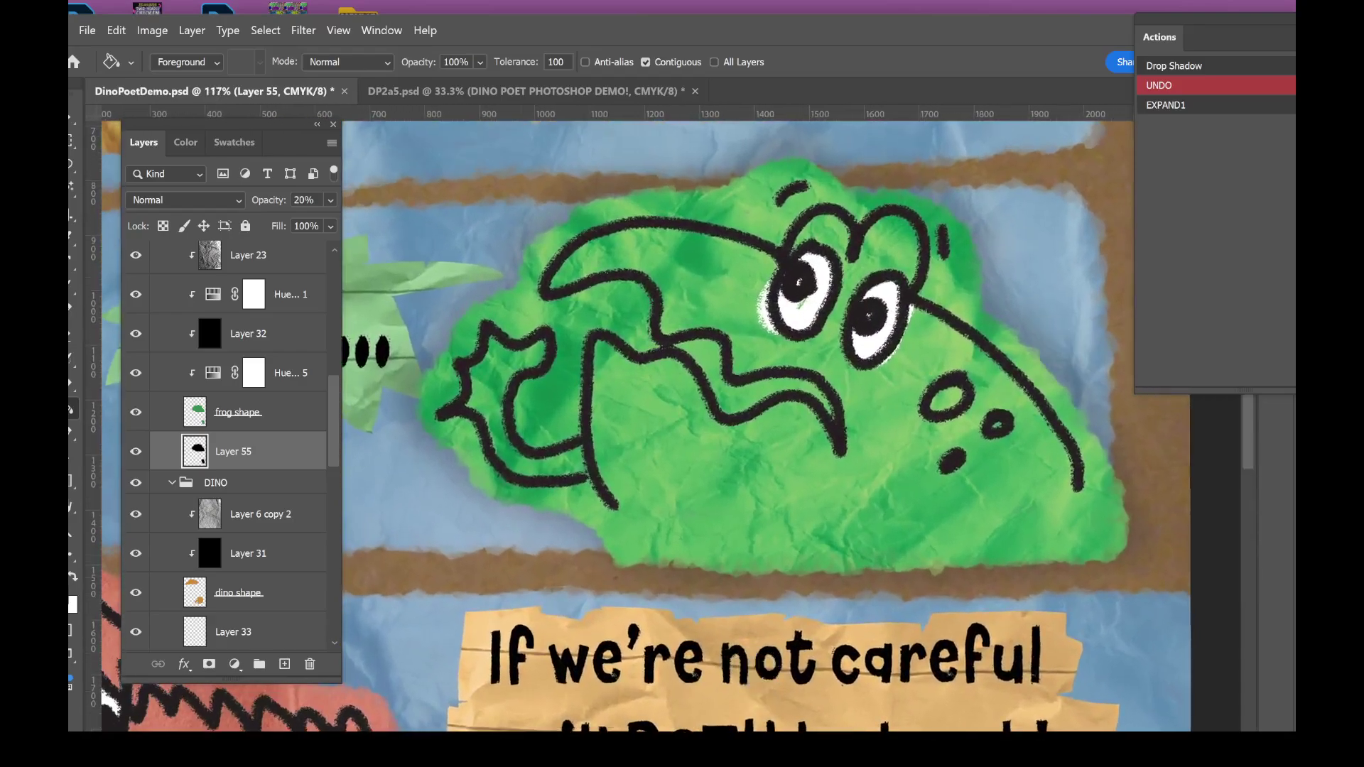
pyautogui.scroll(-5, 803, 426)
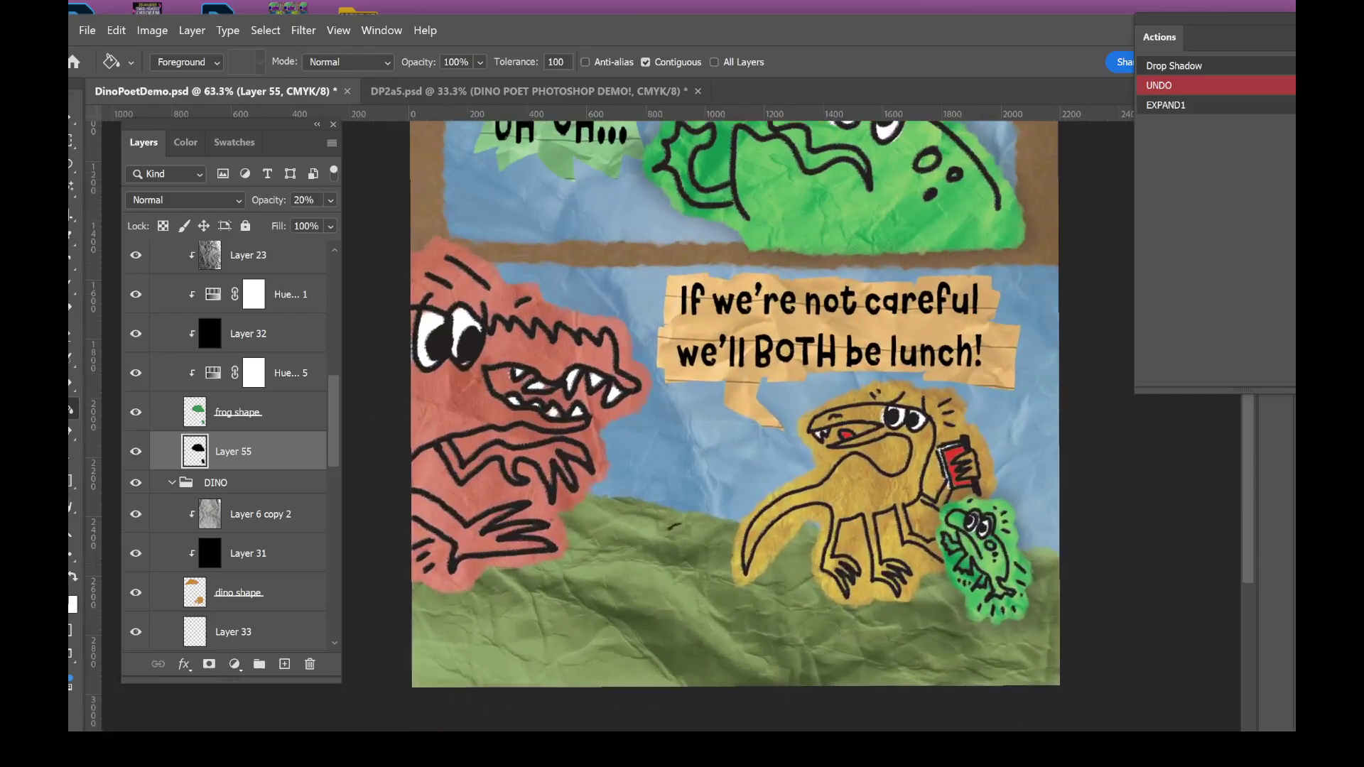
pyautogui.scroll(5, 228, 446)
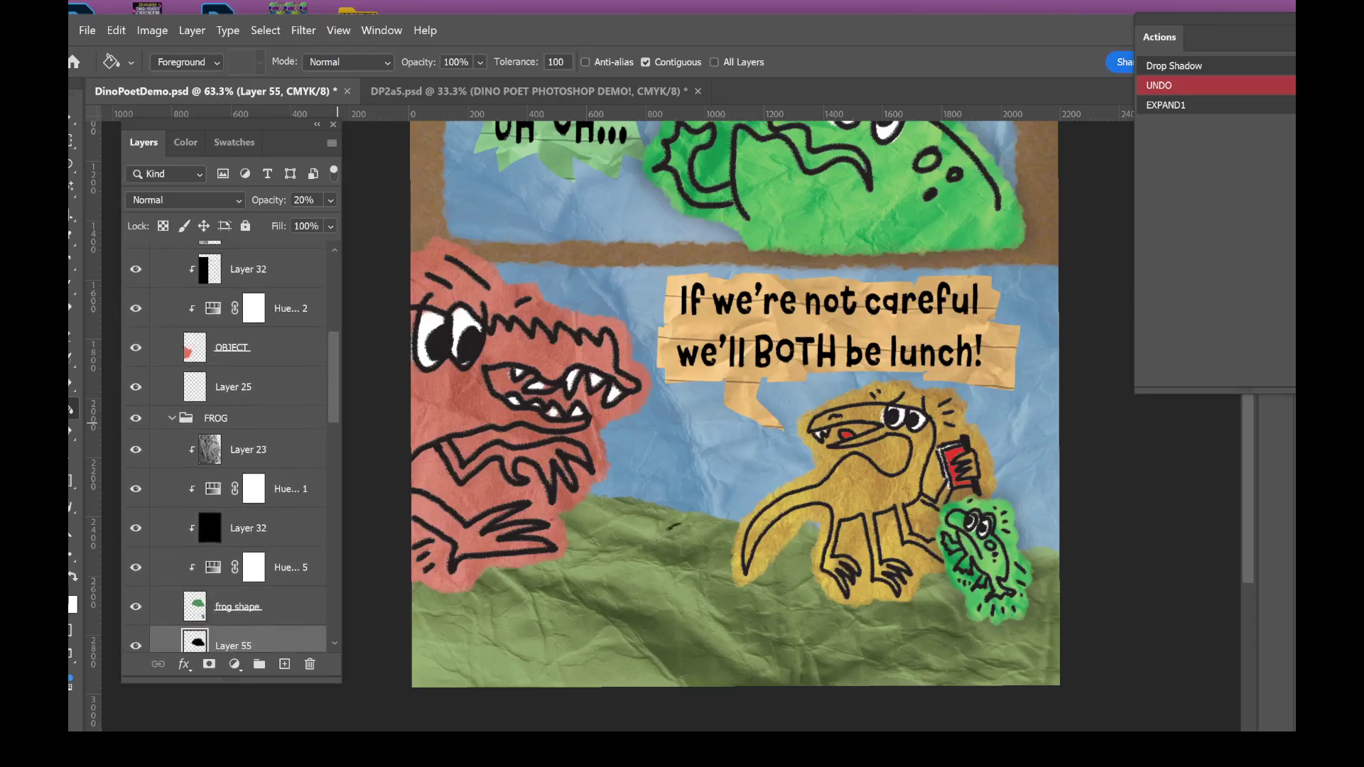
pyautogui.click(172, 472)
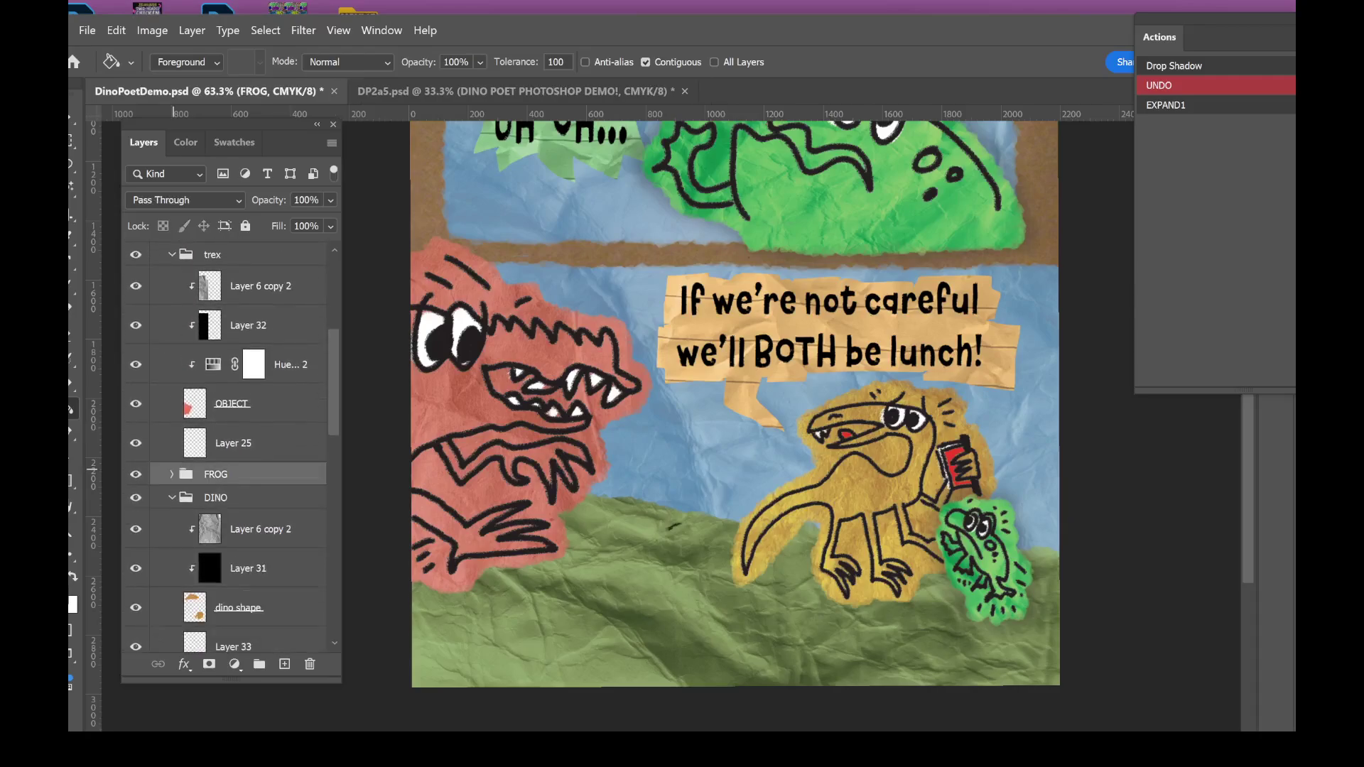
pyautogui.scroll(-3, 228, 497)
pyautogui.click(235, 513)
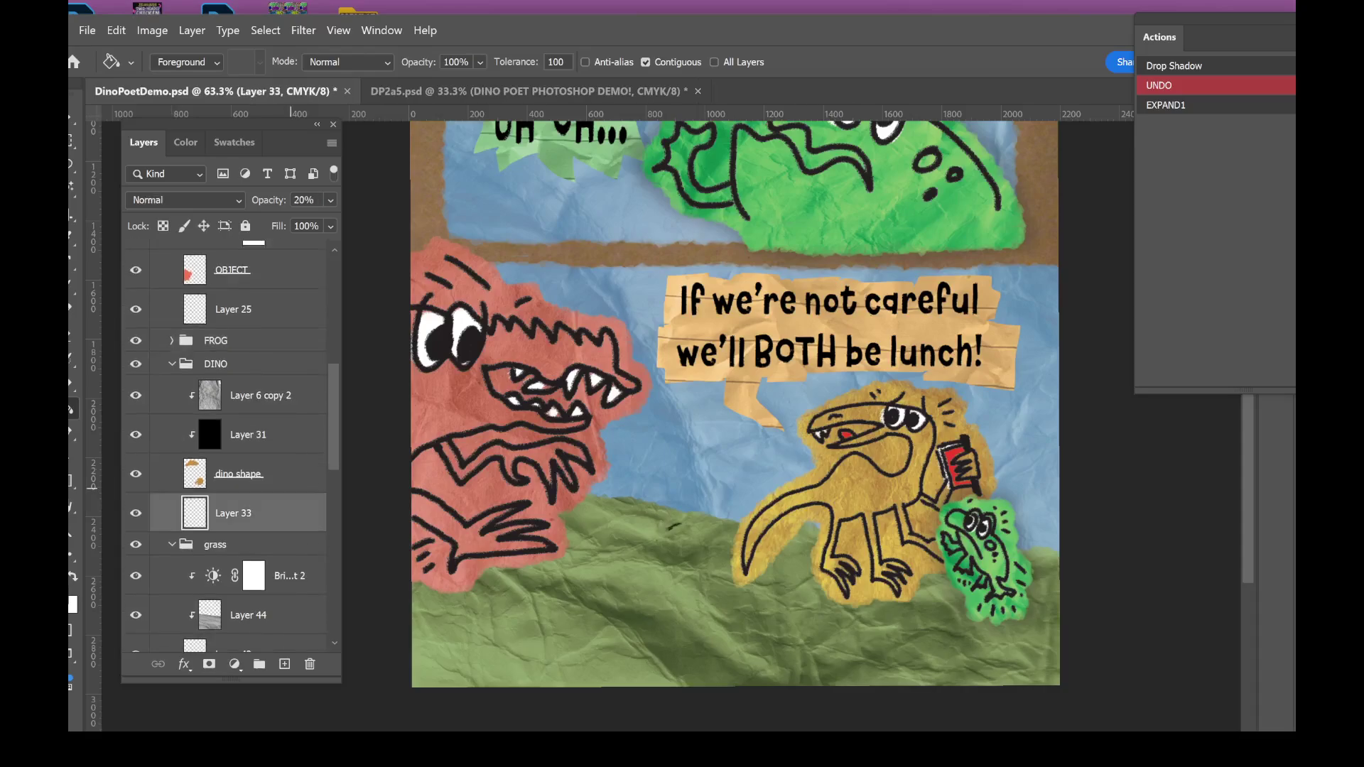
# - Lasso a slightly loose outline around the yellow dinosaur in the bottom panel, ending behind the small frog
pyautogui.scroll(-2, 641, 607)
pyautogui.scroll(4, 641, 607)
pyautogui.press('l')
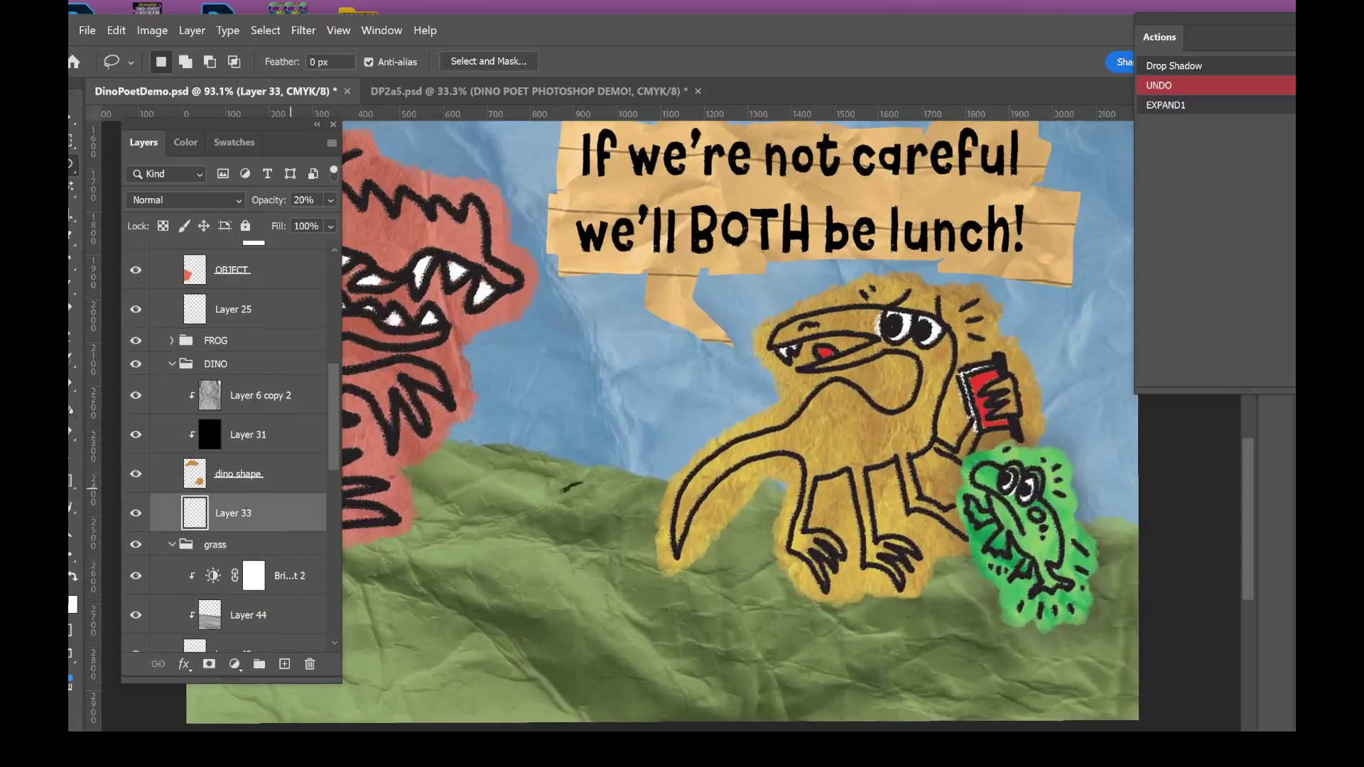
pyautogui.moveTo(1035, 446)
pyautogui.mouseDown()
pyautogui.moveTo(1034, 366)
pyautogui.moveTo(997, 330)
pyautogui.moveTo(1000, 299)
pyautogui.moveTo(906, 270)
pyautogui.moveTo(784, 301)
pyautogui.moveTo(752, 344)
pyautogui.moveTo(783, 402)
pyautogui.moveTo(691, 439)
pyautogui.moveTo(654, 526)
pyautogui.moveTo(655, 555)
pyautogui.moveTo(681, 576)
pyautogui.moveTo(760, 488)
pyautogui.moveTo(779, 486)
pyautogui.moveTo(771, 564)
pyautogui.mouseUp()
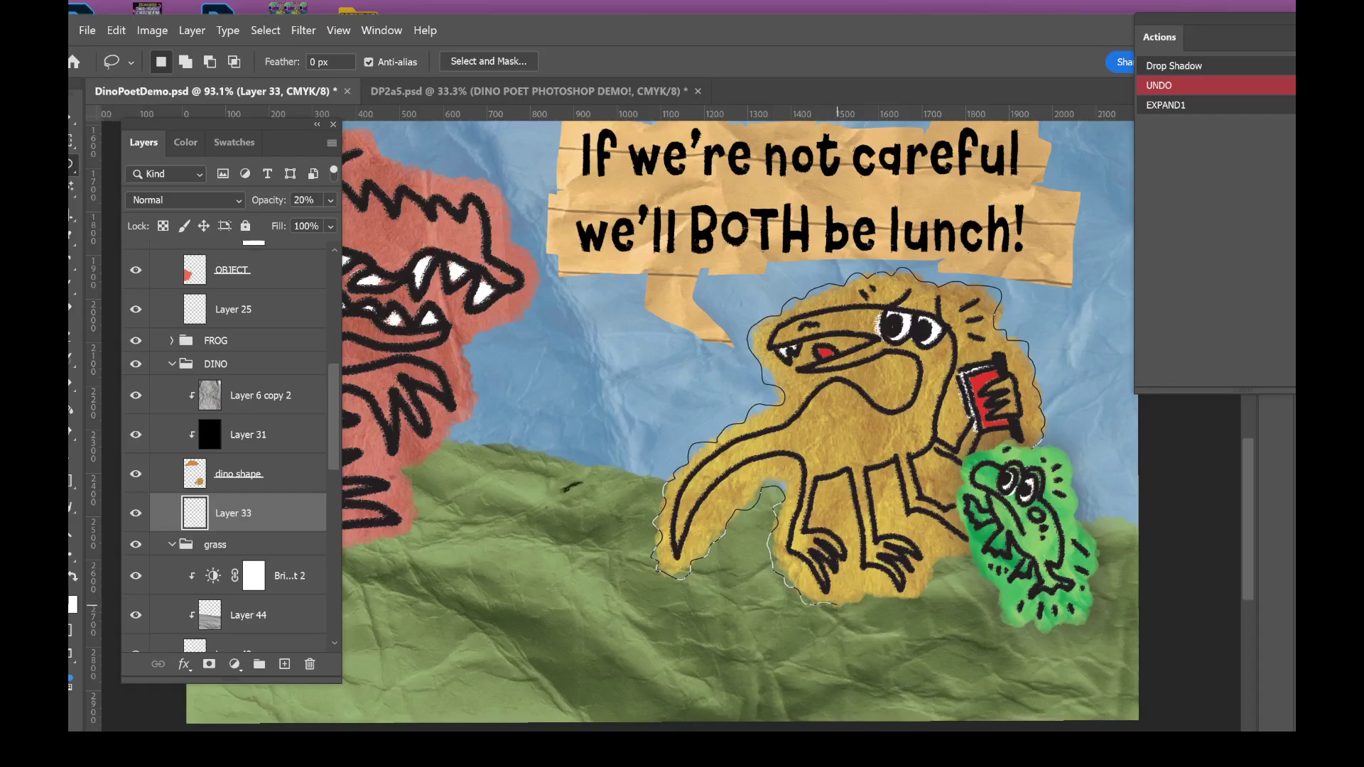
pyautogui.moveTo(837, 606); pyautogui.dragTo(907, 602)
pyautogui.moveTo(953, 563)
pyautogui.mouseDown()
pyautogui.moveTo(1027, 496)
pyautogui.moveTo(1049, 441)
pyautogui.mouseUp()
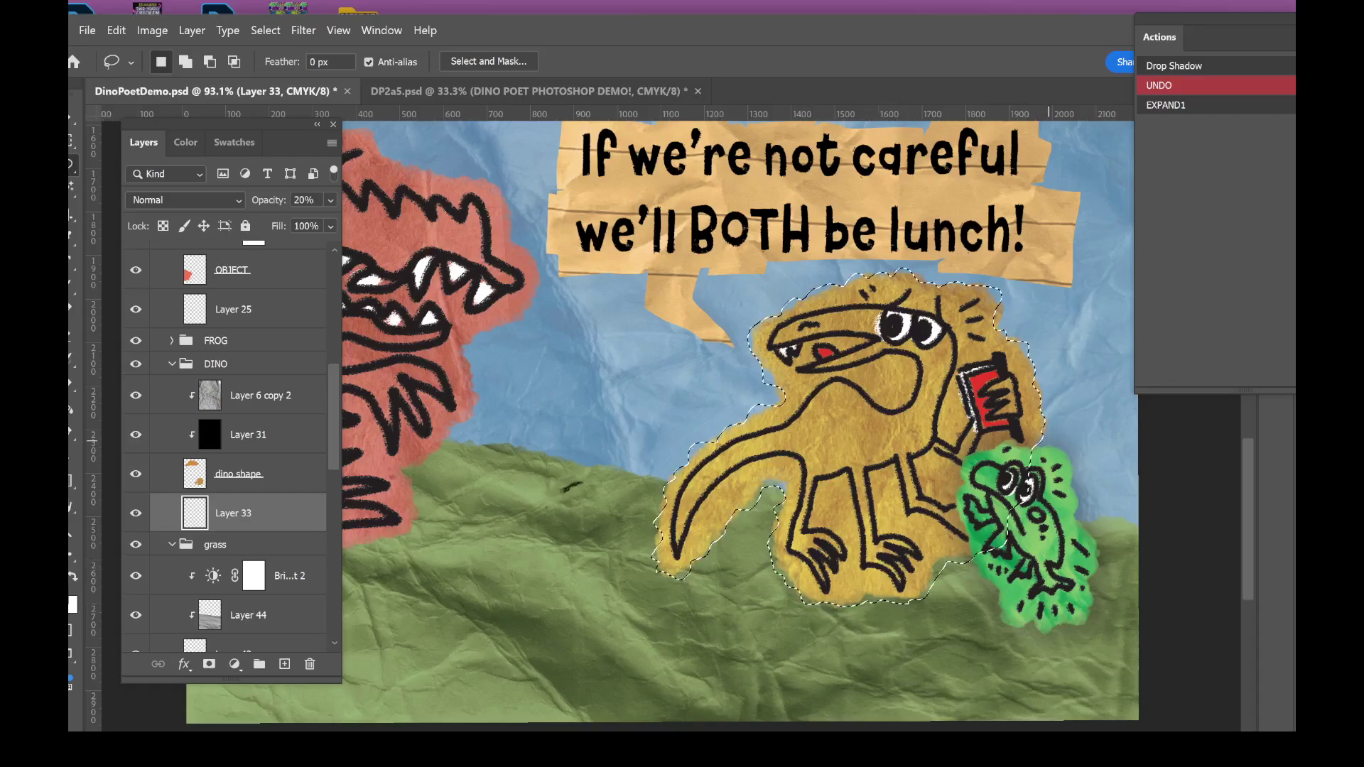
# - Add a slightly loose lasso outline around the yellow dinosaur's head in the top panel to the selection
pyautogui.scroll(-1, 1049, 441)
pyautogui.scroll(-4, 606, 488)
pyautogui.scroll(4, 945, 456)
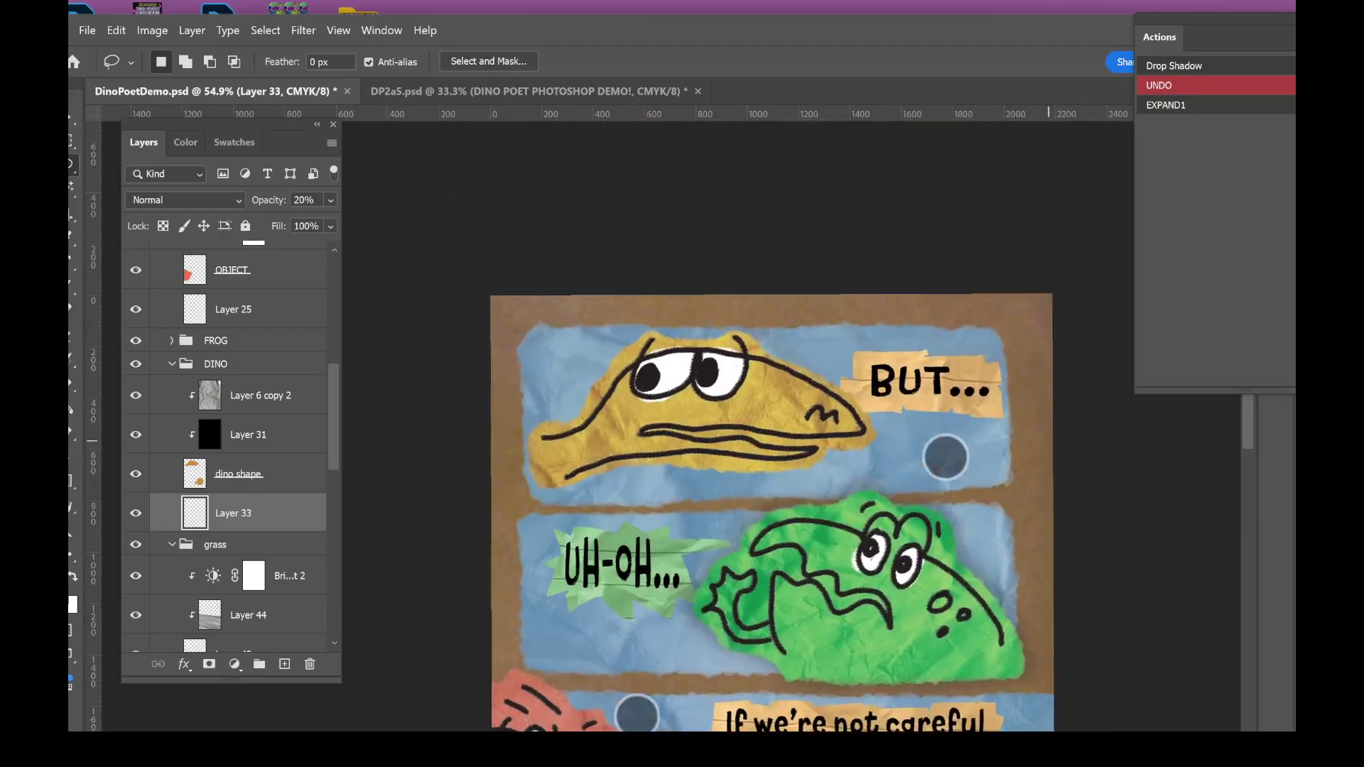
pyautogui.scroll(5, 818, 477)
pyautogui.press('shift')
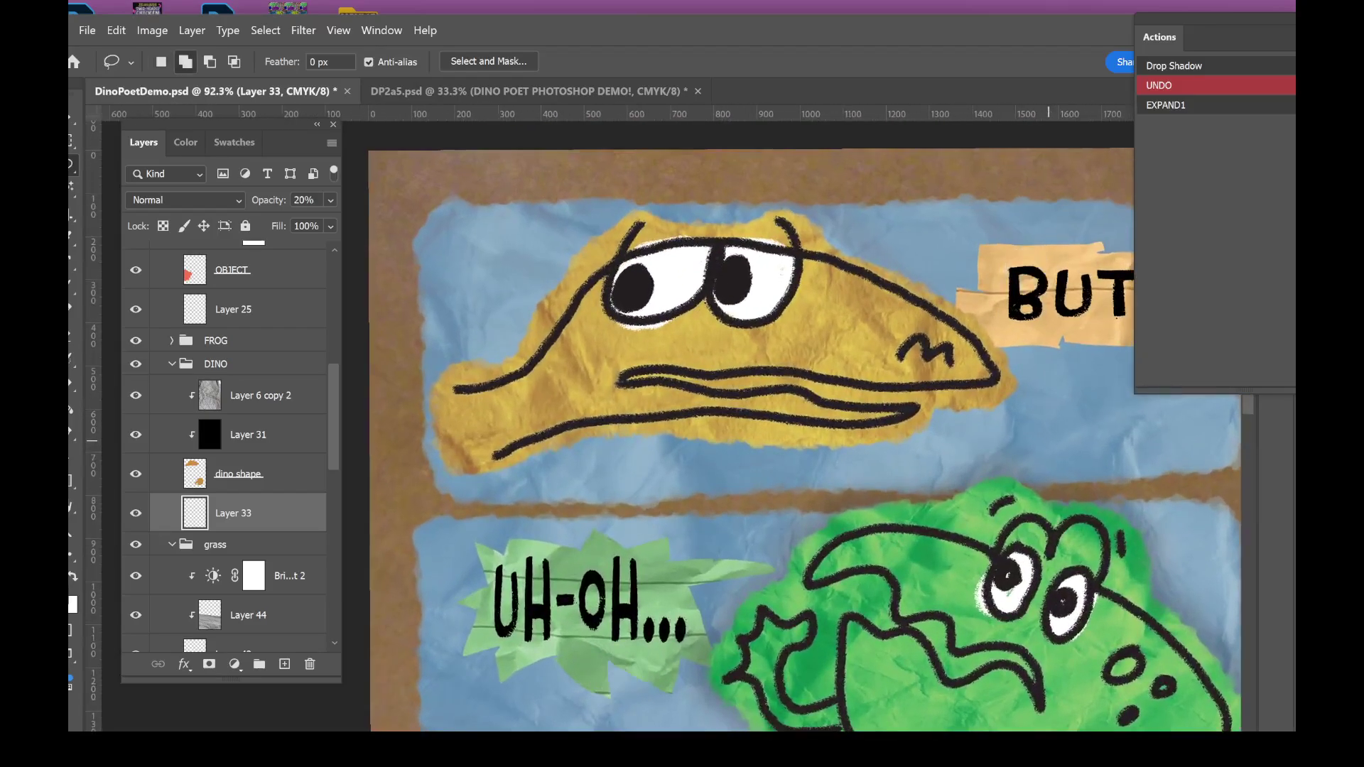
pyautogui.hscroll(-2, 456, 473)
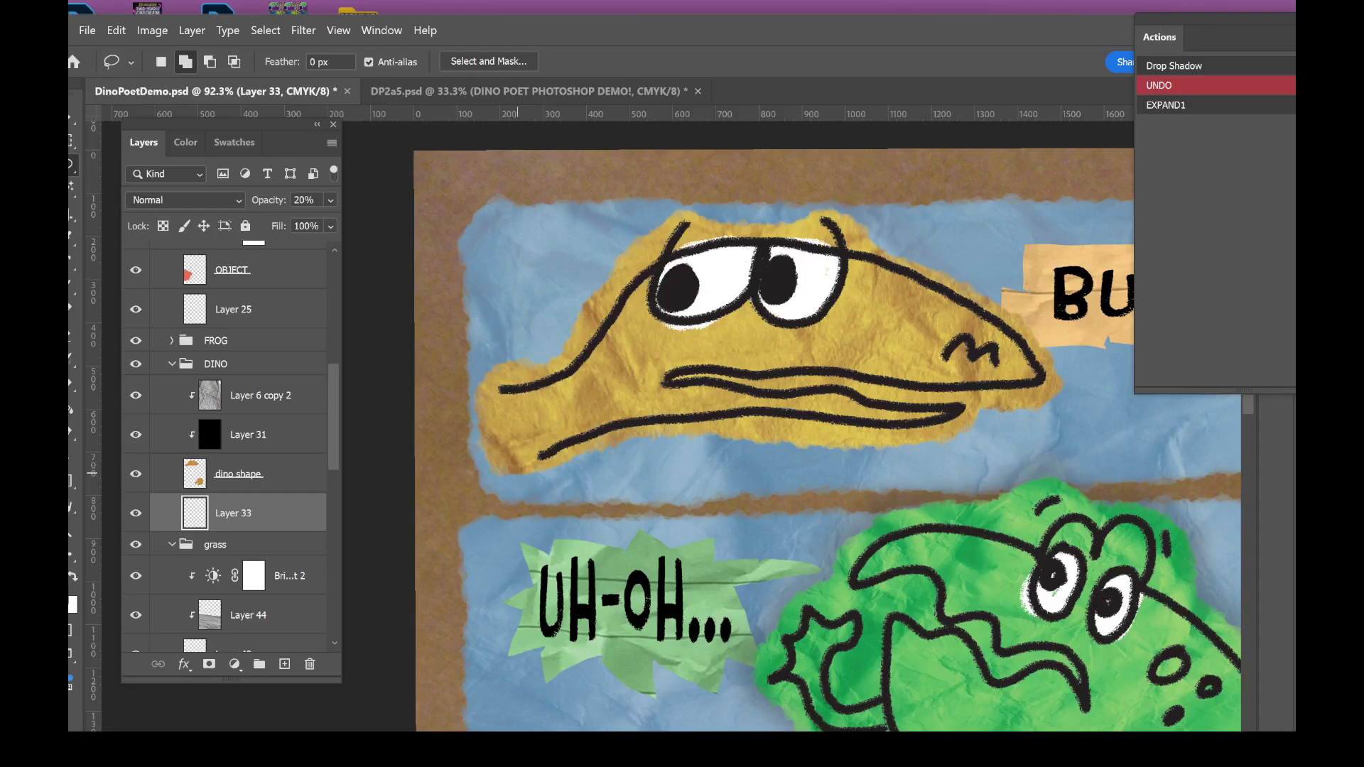
pyautogui.moveTo(505, 472)
pyautogui.mouseDown()
pyautogui.moveTo(647, 435)
pyautogui.moveTo(712, 439)
pyautogui.mouseUp()
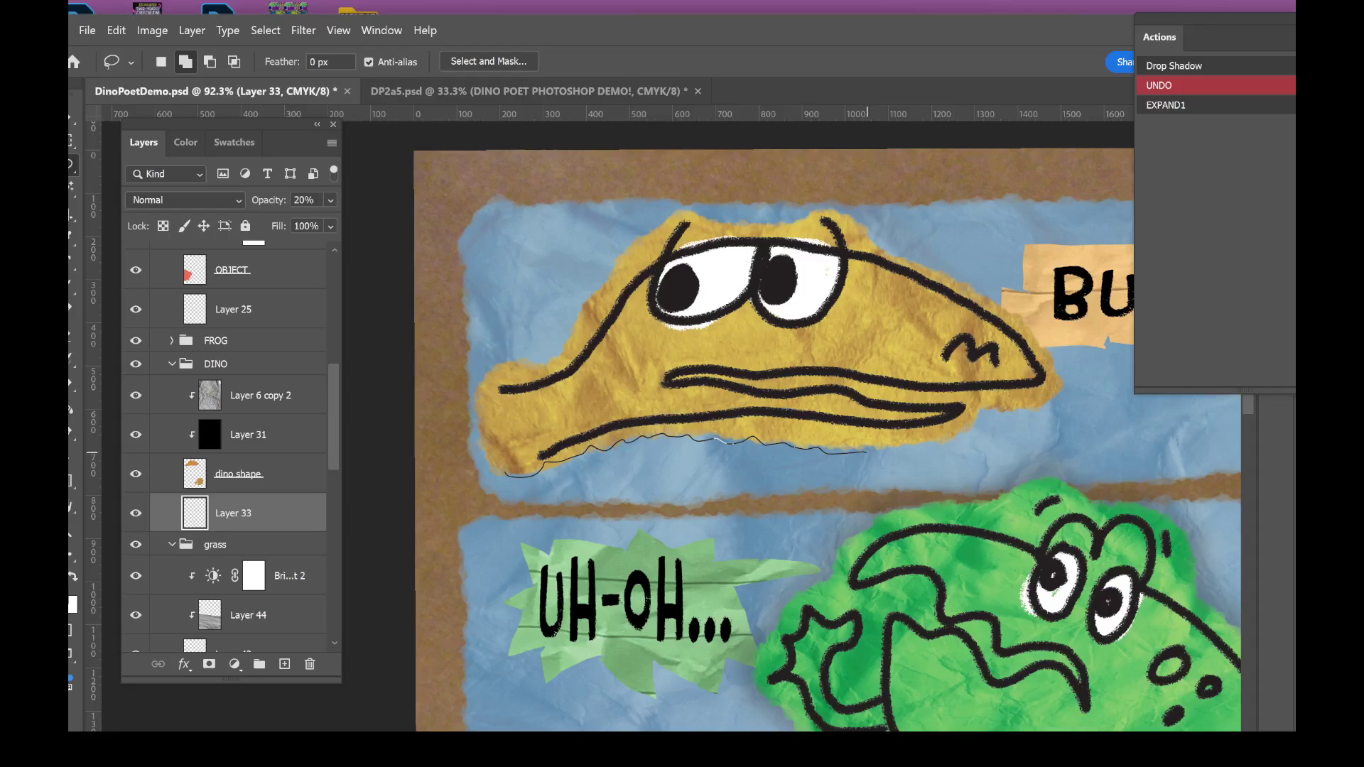
pyautogui.moveTo(1000, 408)
pyautogui.mouseDown()
pyautogui.moveTo(1050, 365)
pyautogui.moveTo(1021, 328)
pyautogui.moveTo(880, 243)
pyautogui.mouseUp()
pyautogui.moveTo(742, 222); pyautogui.dragTo(672, 207)
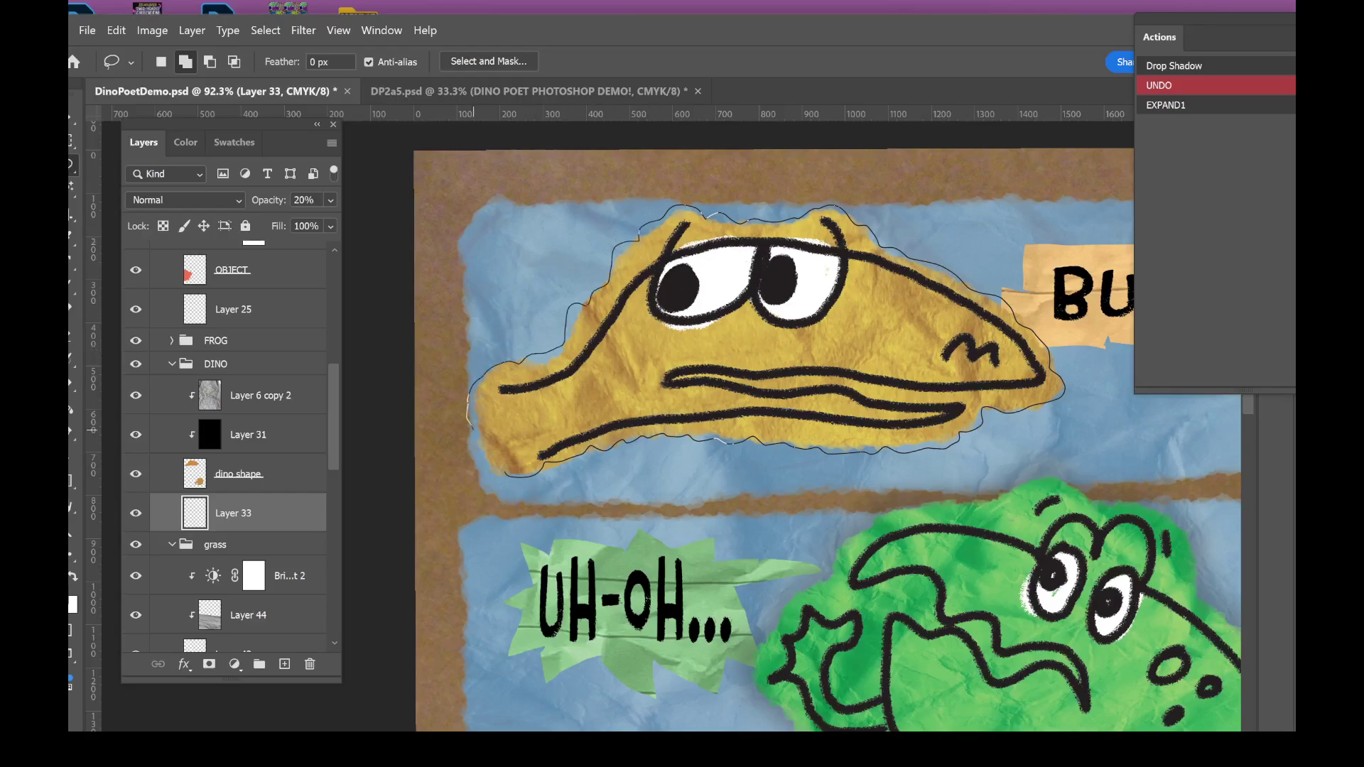
pyautogui.moveTo(467, 424); pyautogui.dragTo(469, 429)
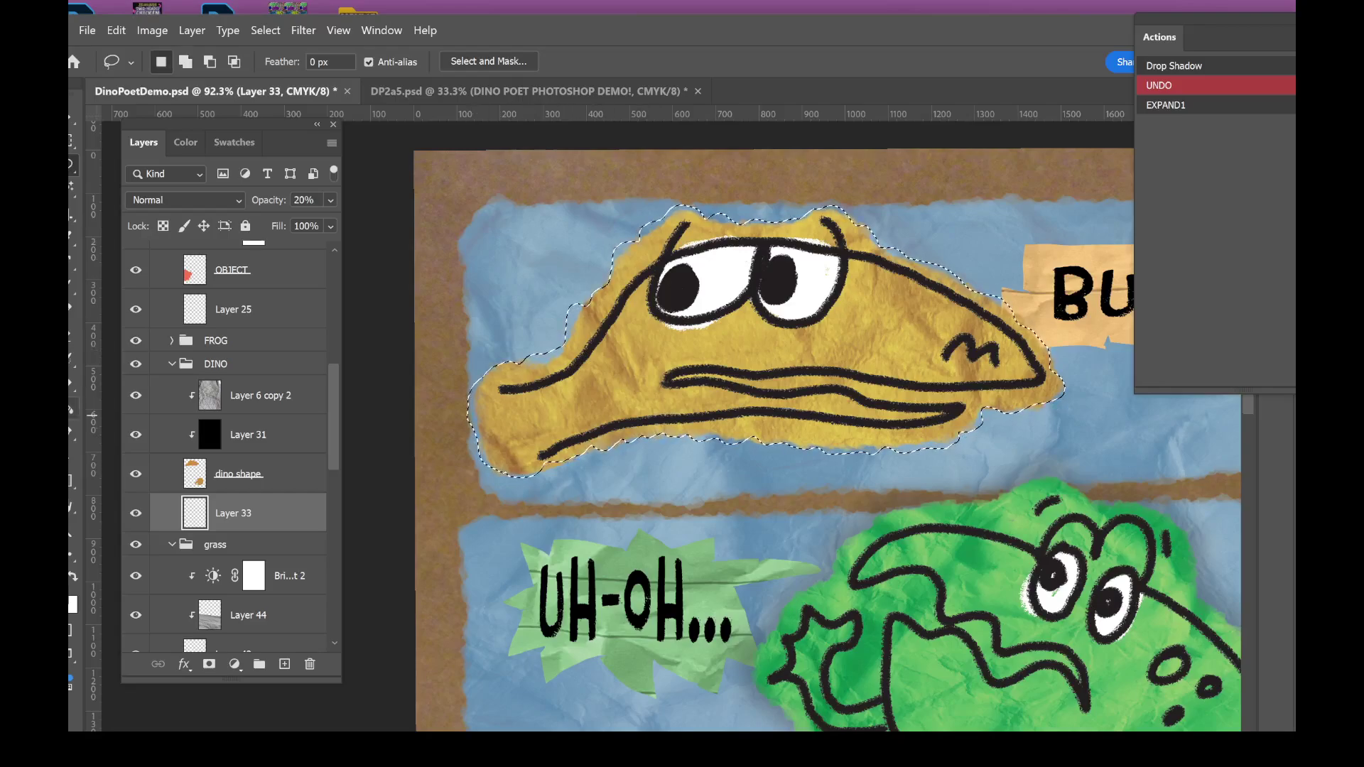
# - Fill both dinosaur selections with black on Layer 33, expand and refill them, and blur the deselected layer into a soft drop shadow
pyautogui.click(70, 409)
pyautogui.click(753, 325)
pyautogui.scroll(3, 839, 463)
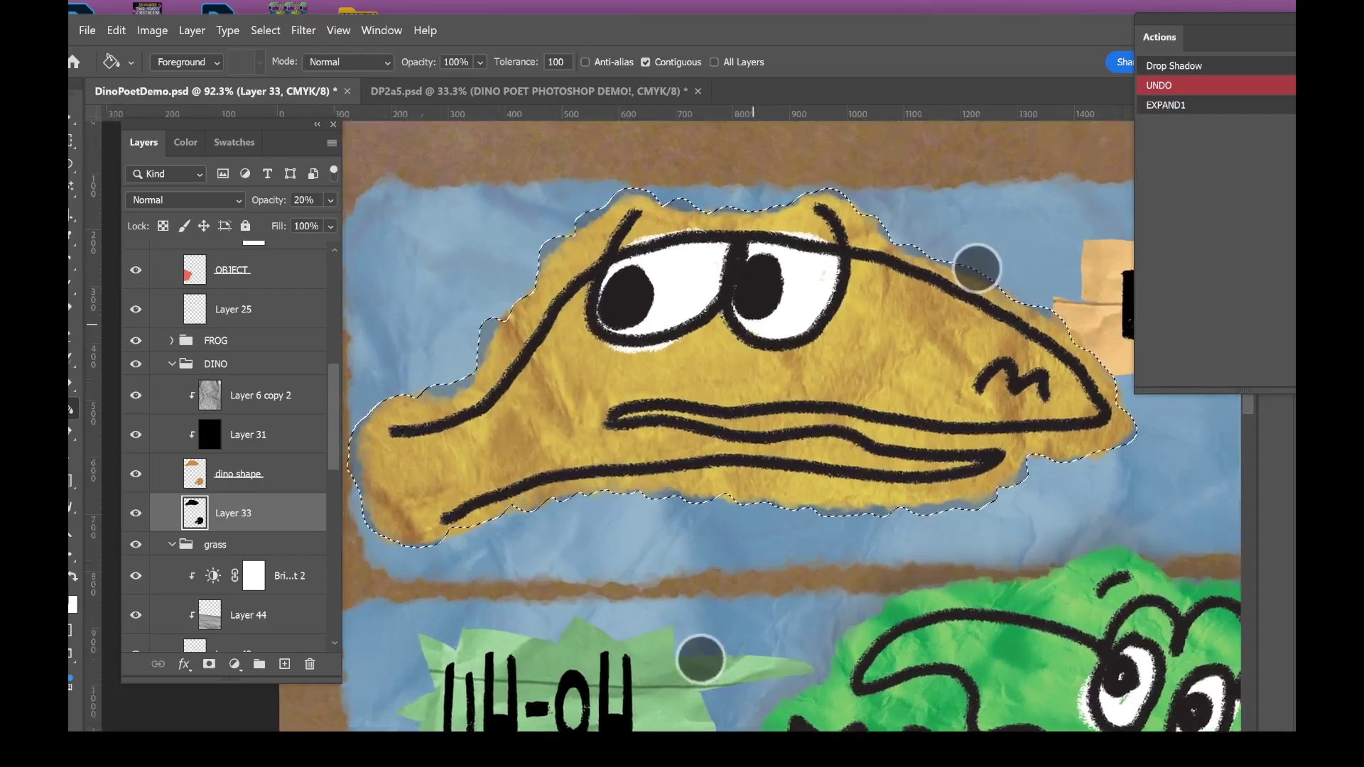
pyautogui.scroll(1, 839, 463)
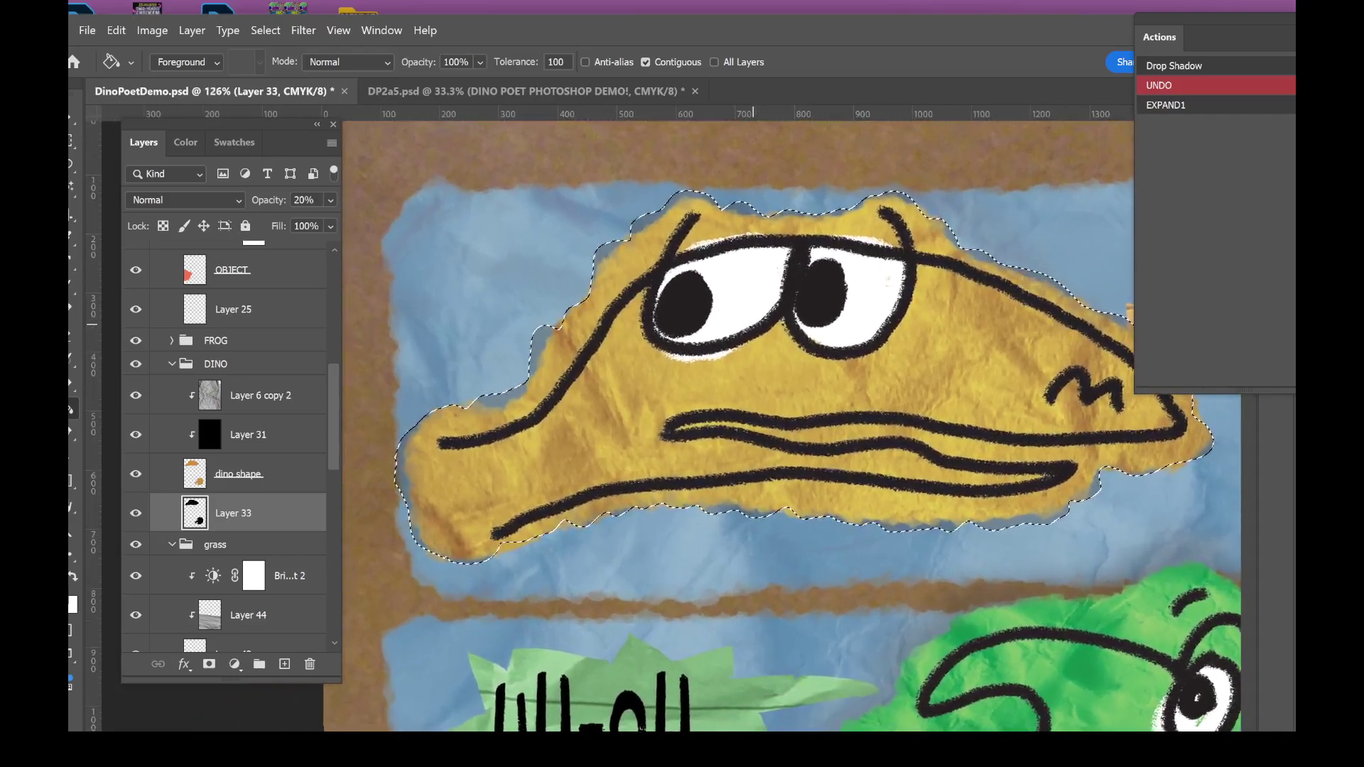
pyautogui.click(1165, 105)
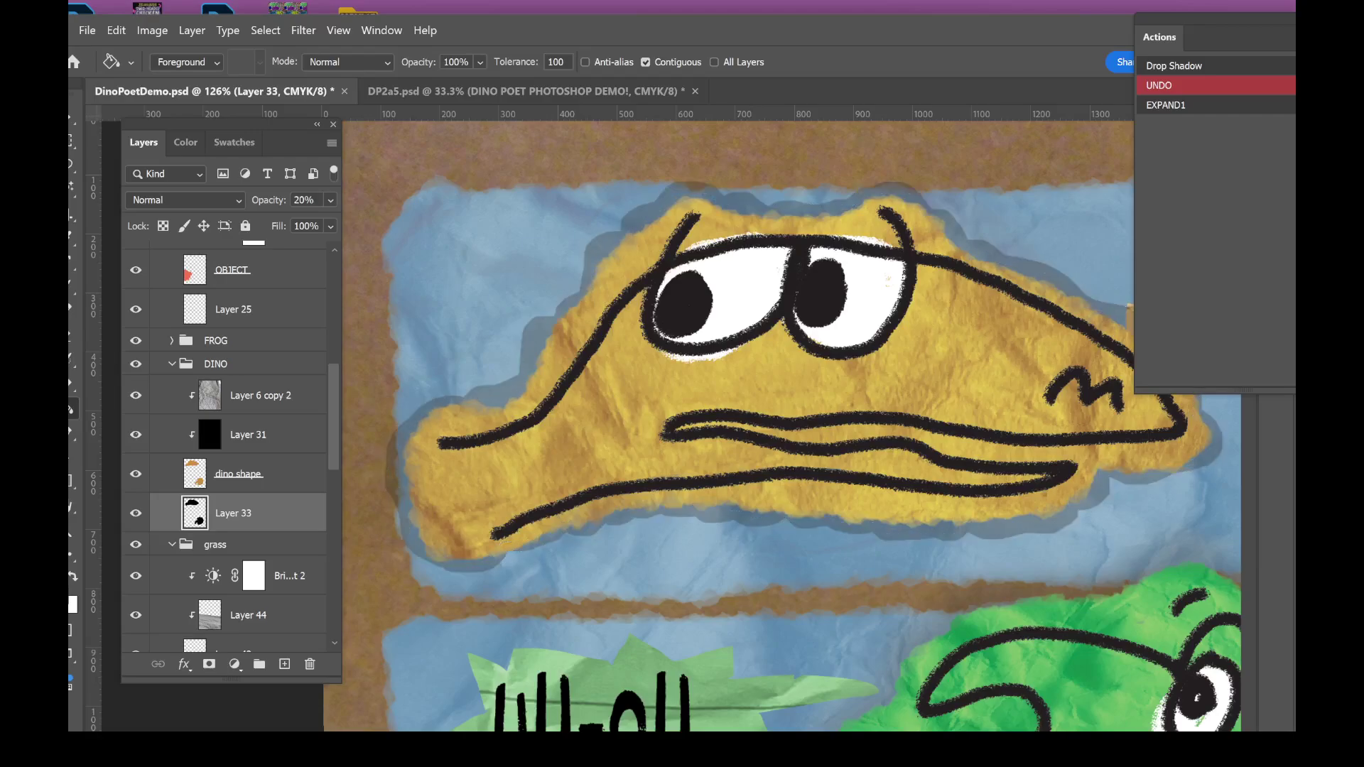
pyautogui.hotkey('ctrl', 'z')
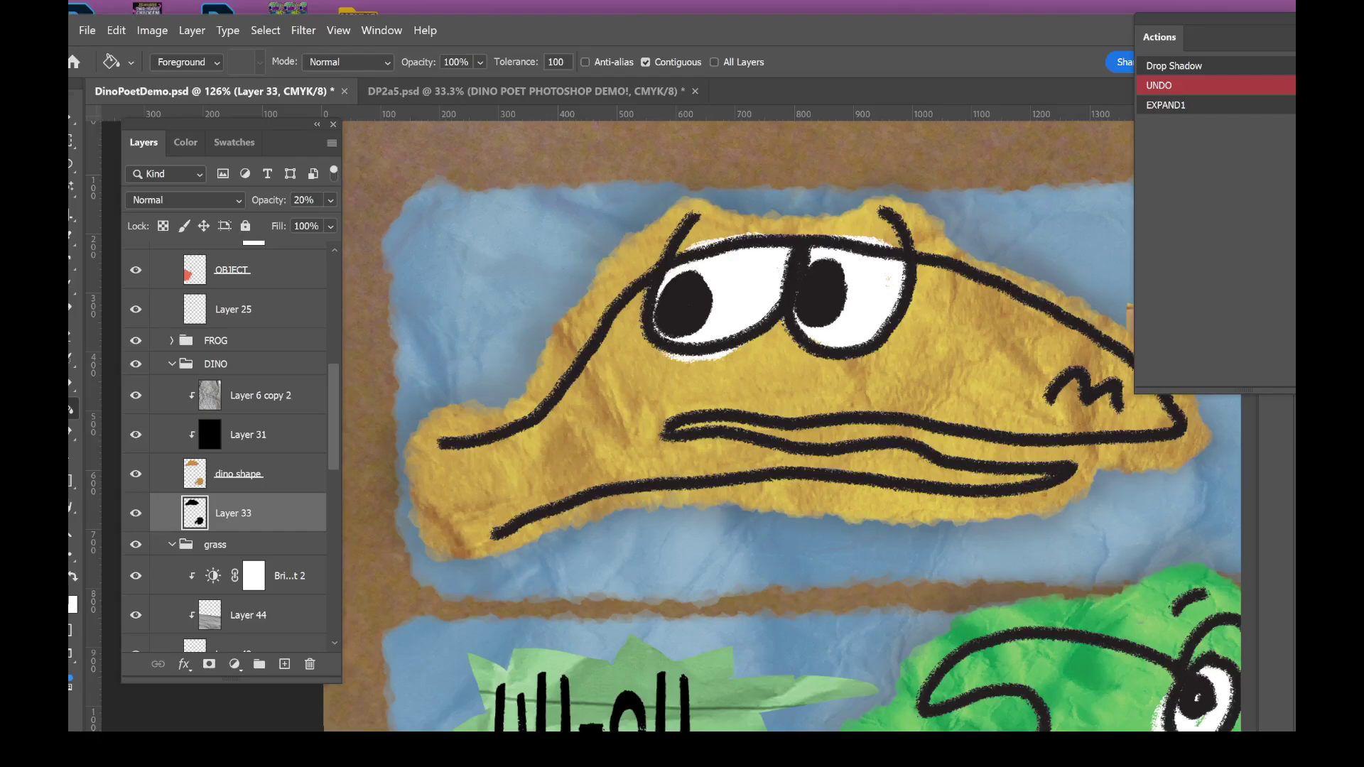
pyautogui.scroll(-5, 709, 488)
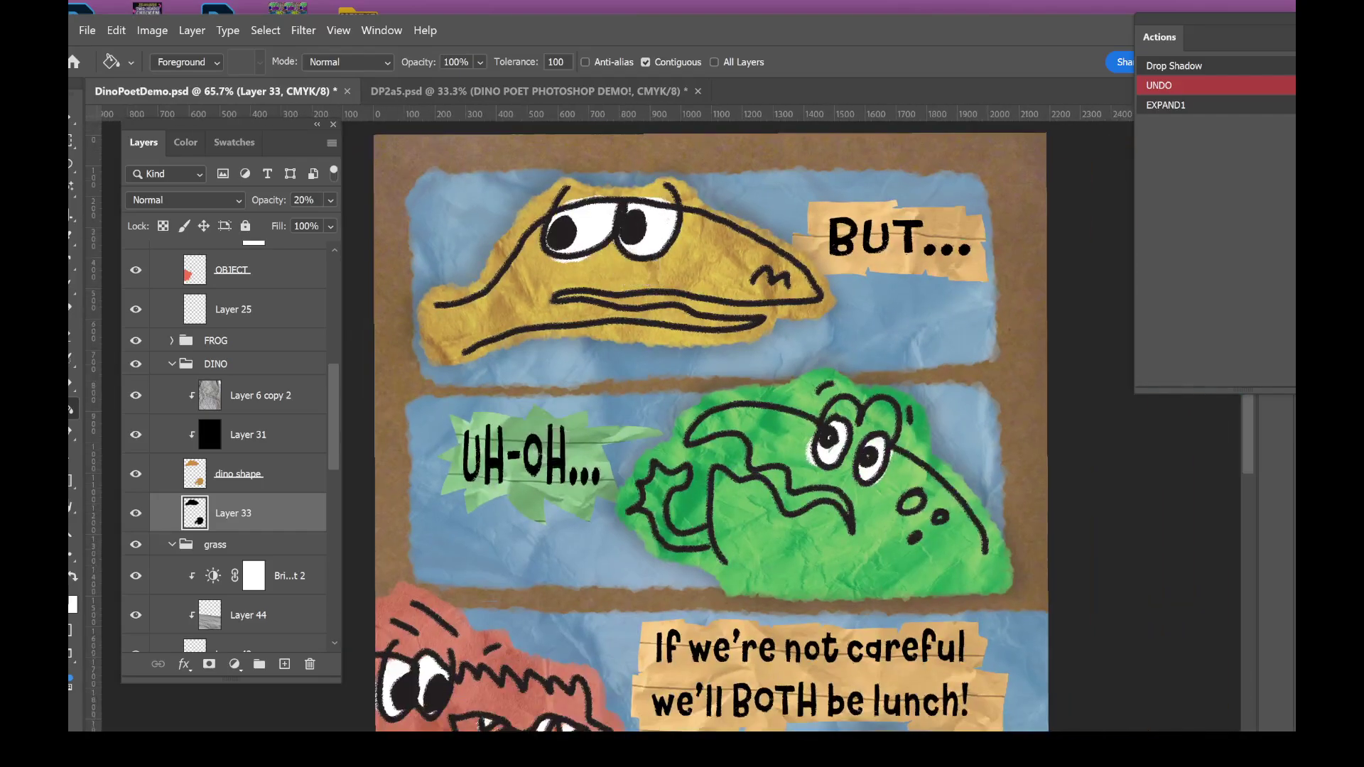
# - Collapse the DINO group and select the empty Layer 25 beneath the T. rex shape
pyautogui.scroll(-3, 791, 523)
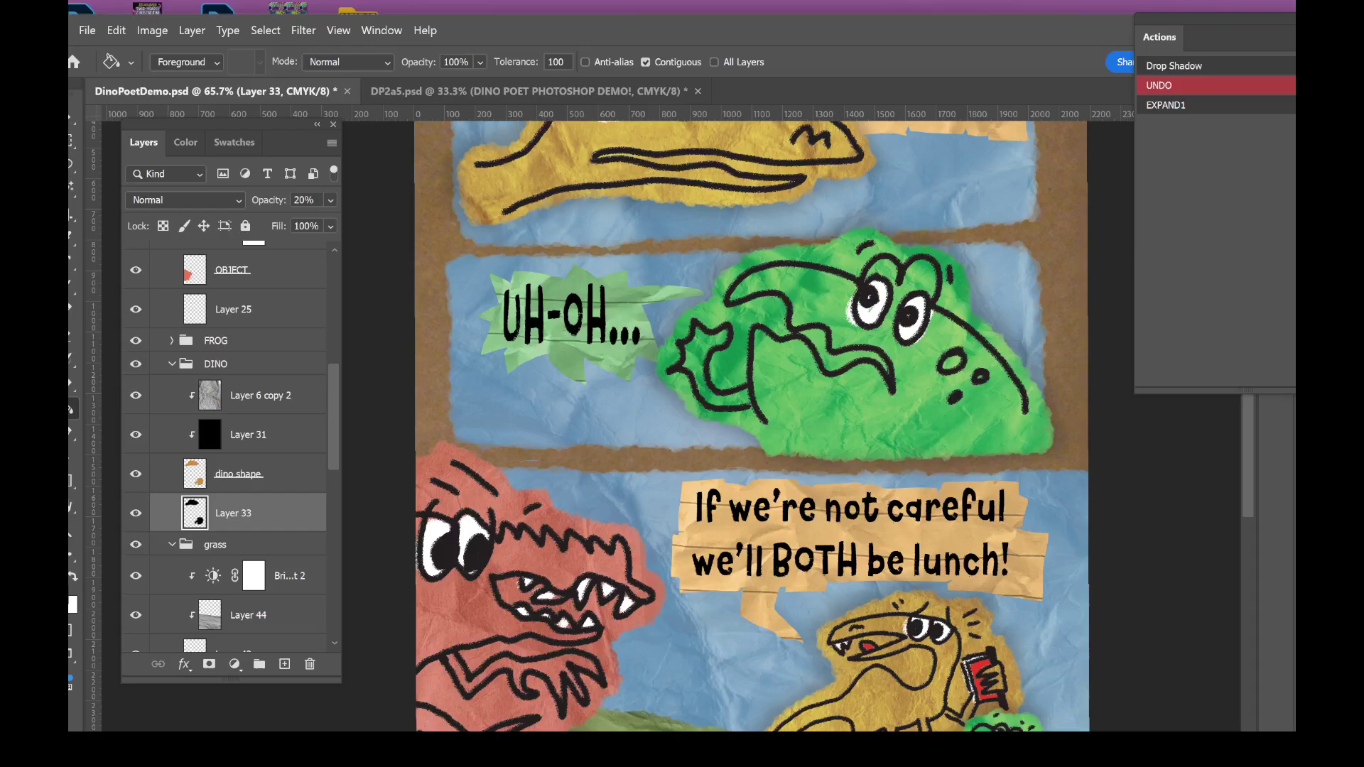
pyautogui.click(172, 364)
pyautogui.click(233, 309)
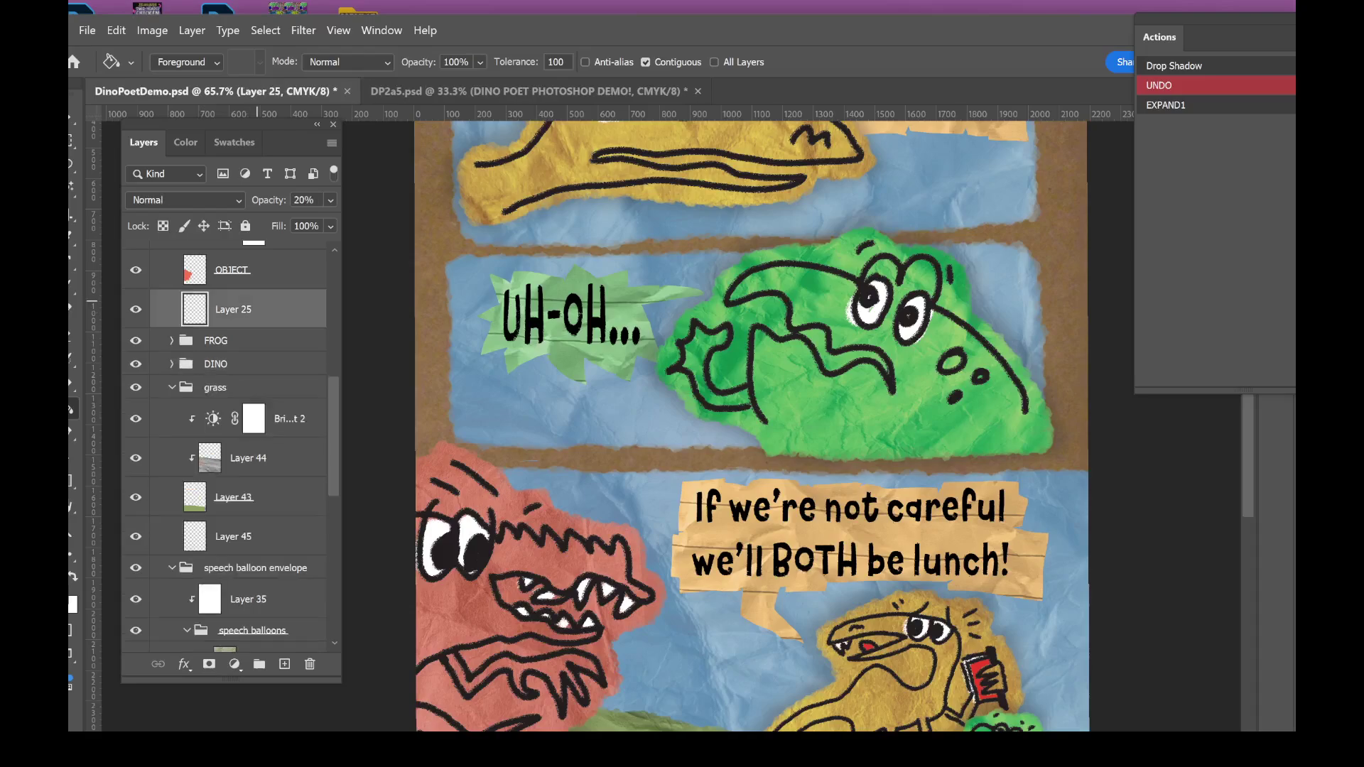
# - Lasso a slightly loose outline around the red T. rex, closing it along the page's edge
pyautogui.click(70, 164)
pyautogui.scroll(3, 751, 497)
pyautogui.scroll(1, 814, 426)
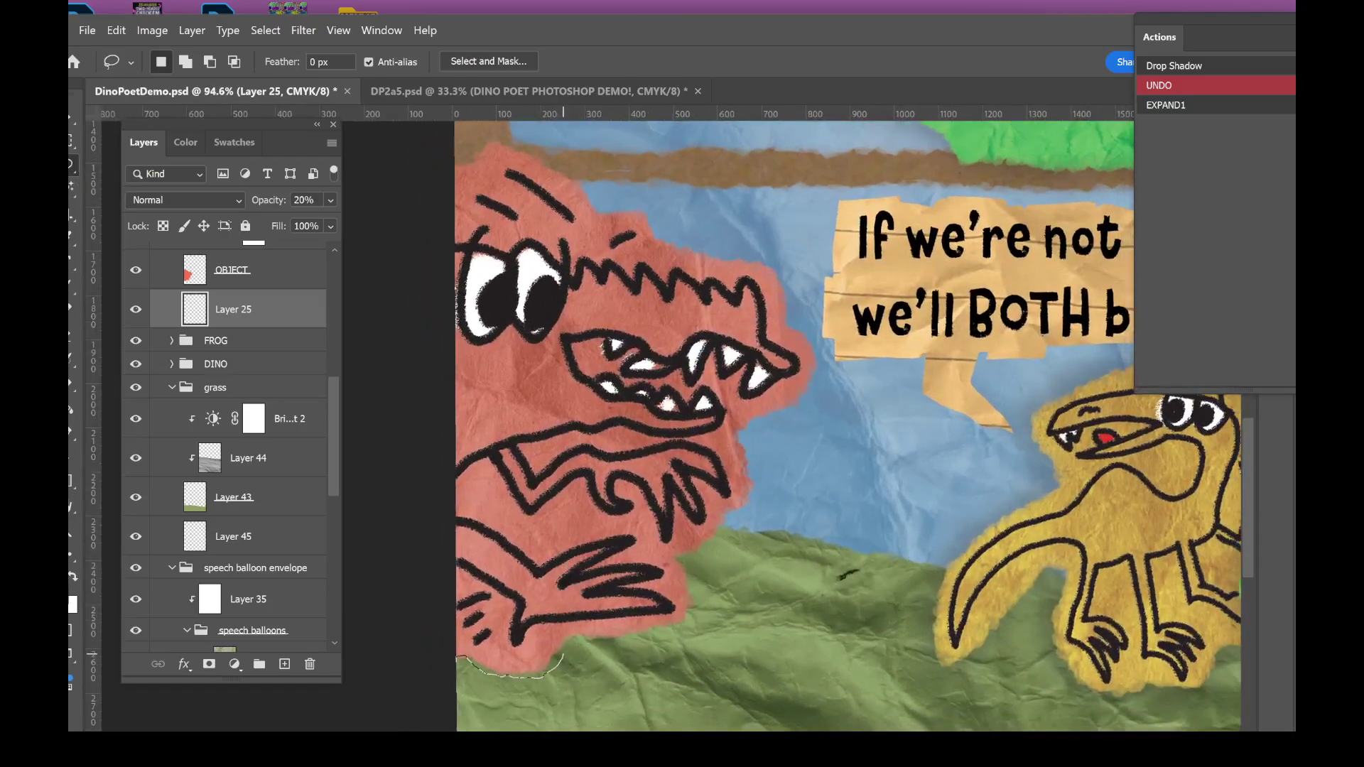
pyautogui.moveTo(594, 642); pyautogui.dragTo(671, 634)
pyautogui.moveTo(784, 294)
pyautogui.mouseDown()
pyautogui.moveTo(749, 244)
pyautogui.moveTo(696, 247)
pyautogui.mouseUp()
pyautogui.moveTo(644, 207)
pyautogui.mouseDown()
pyautogui.moveTo(597, 204)
pyautogui.moveTo(577, 186)
pyautogui.mouseUp()
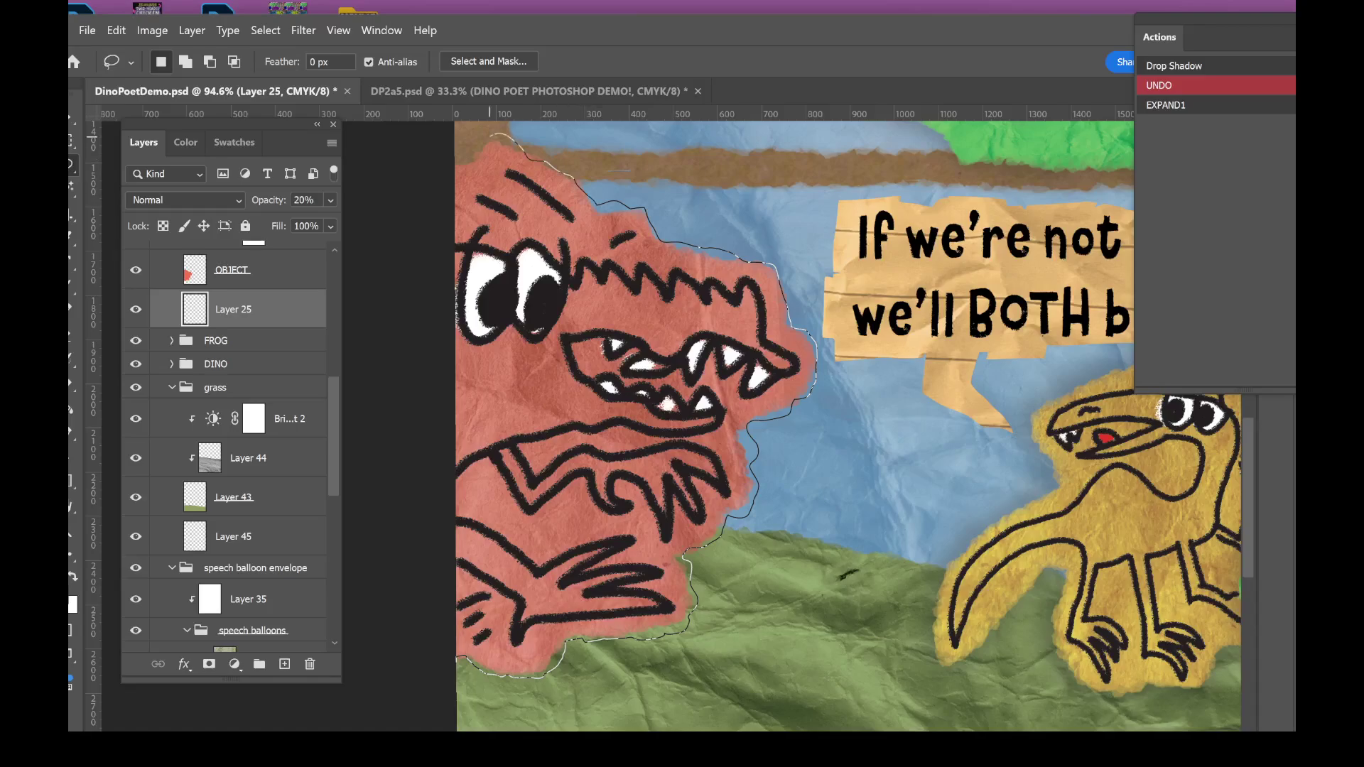
pyautogui.moveTo(489, 134)
pyautogui.mouseDown()
pyautogui.moveTo(456, 313)
pyautogui.moveTo(456, 639)
pyautogui.mouseUp()
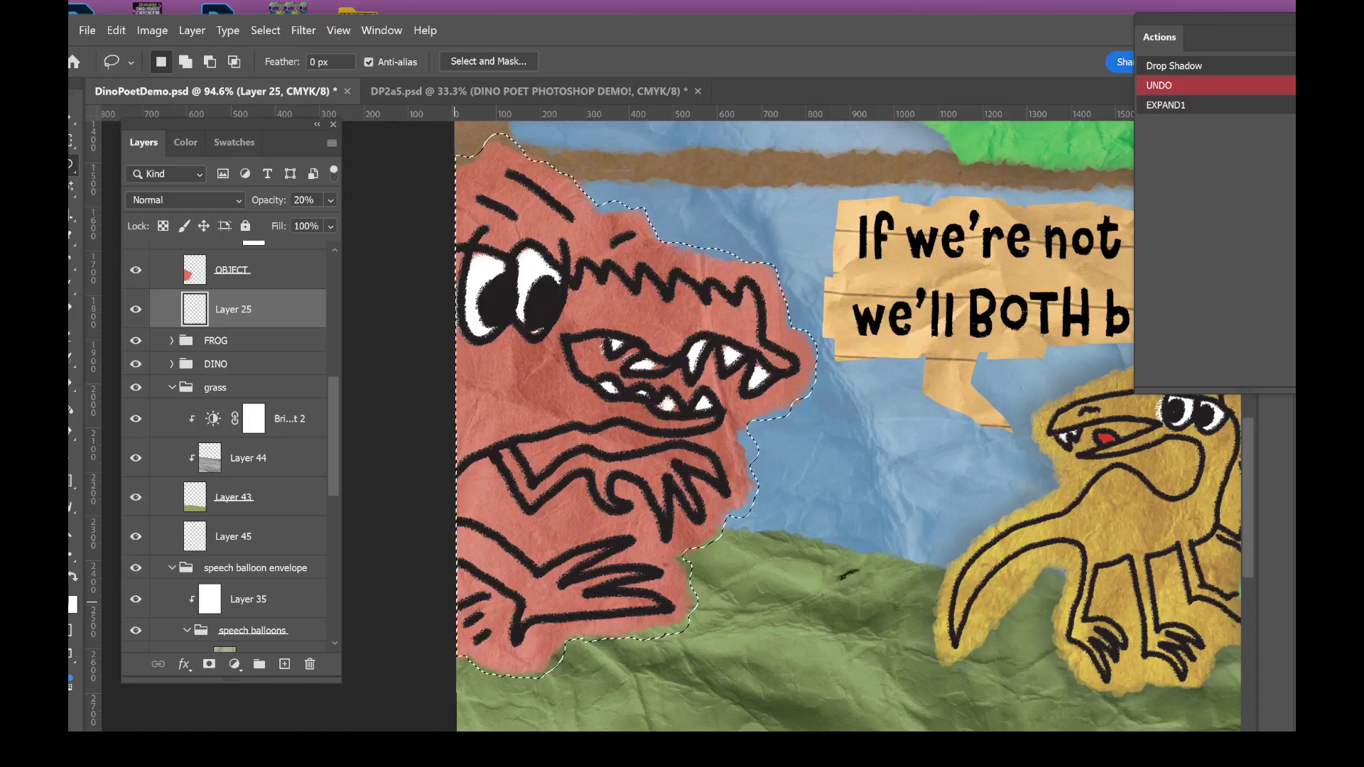
# - Add a slightly wider strip along the T. rex's feet and lower edge to the selection
pyautogui.press('shift')
pyautogui.moveTo(601, 648); pyautogui.dragTo(662, 641)
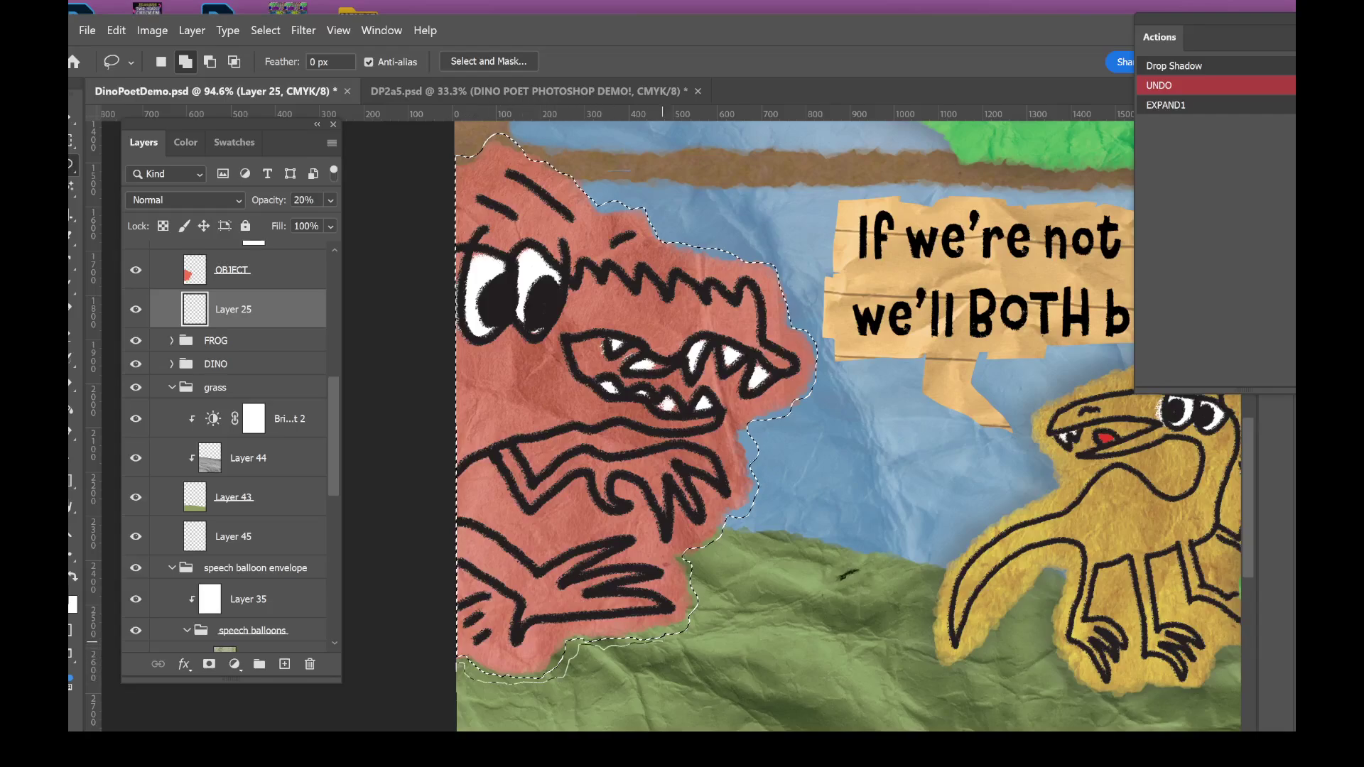
pyautogui.moveTo(718, 540)
pyautogui.mouseDown()
pyautogui.moveTo(737, 484)
pyautogui.moveTo(681, 467)
pyautogui.mouseUp()
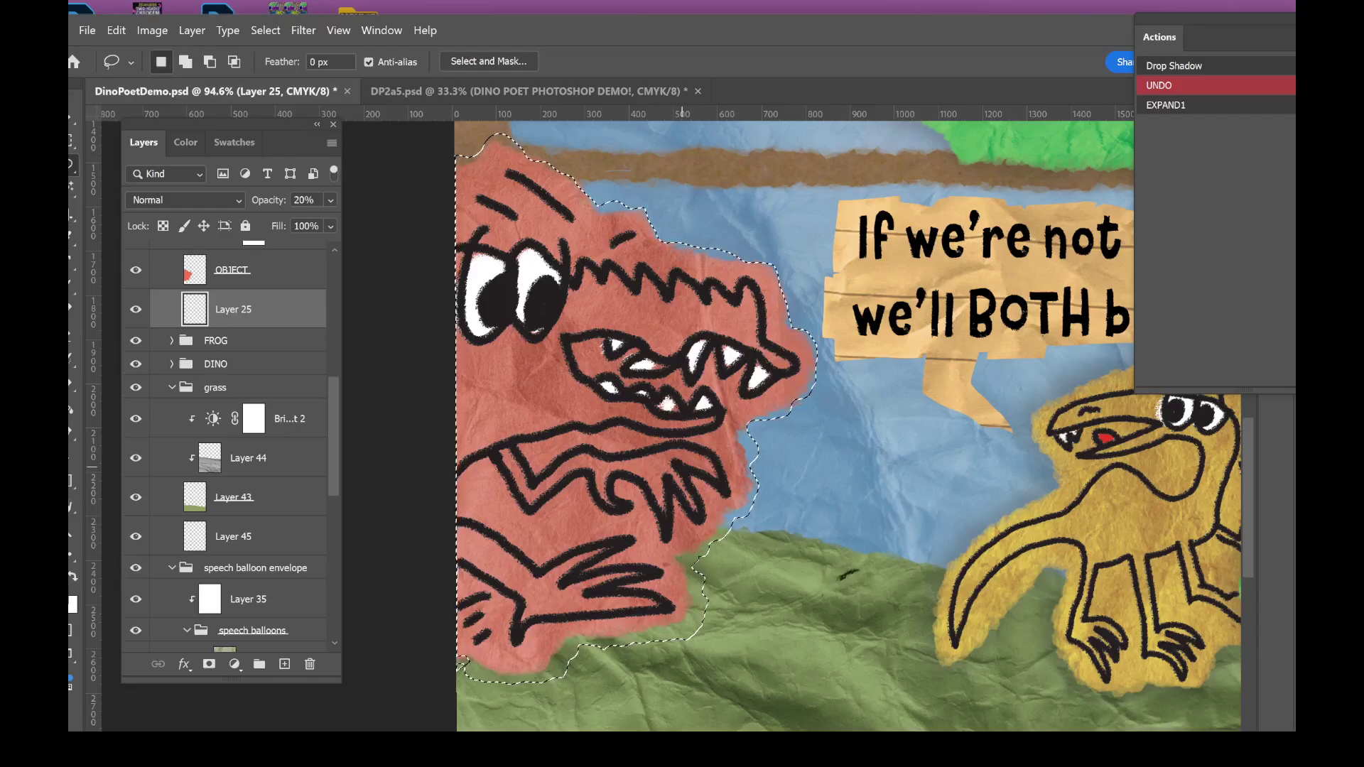
# - Fill the T. rex selection with black on Layer 25, expand and refill it, and blur the deselected layer into a soft drop shadow
pyautogui.press('g')
pyautogui.click(582, 398)
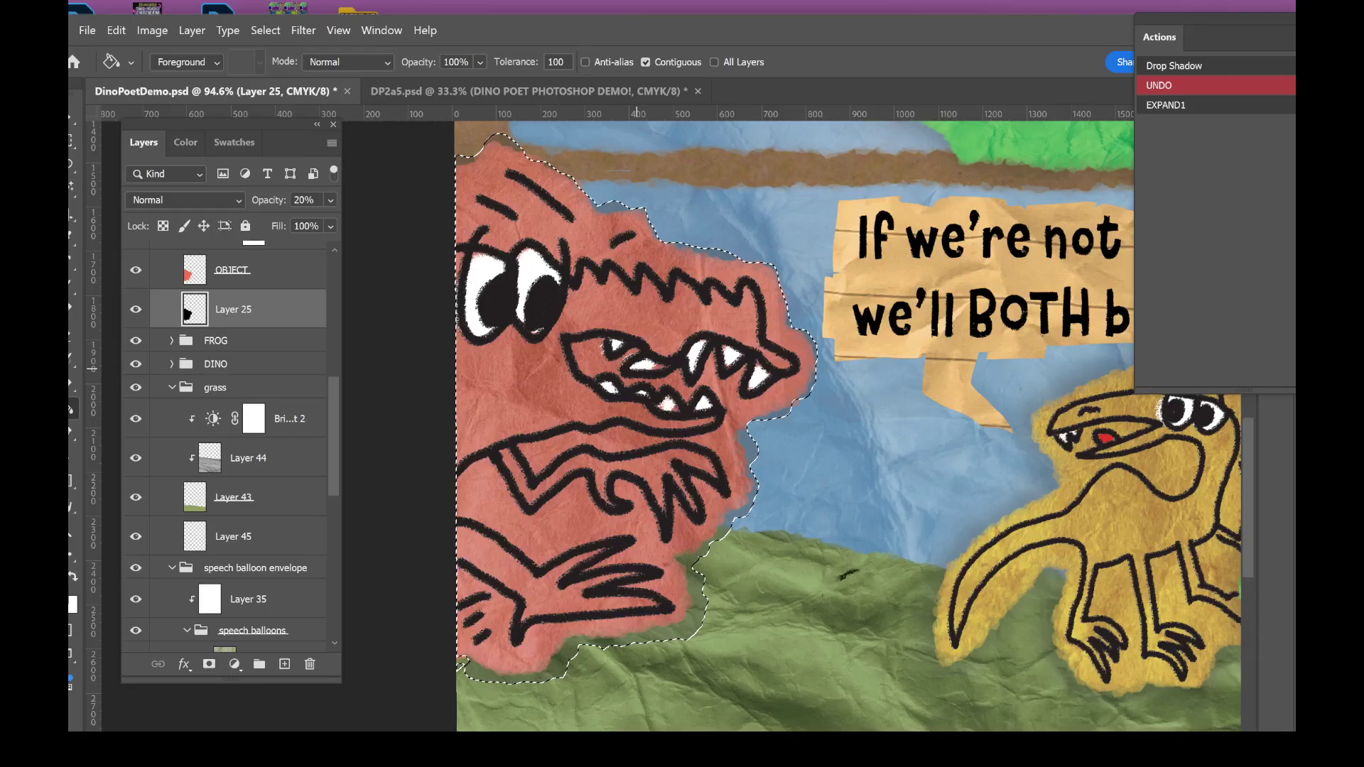
pyautogui.click(1165, 105)
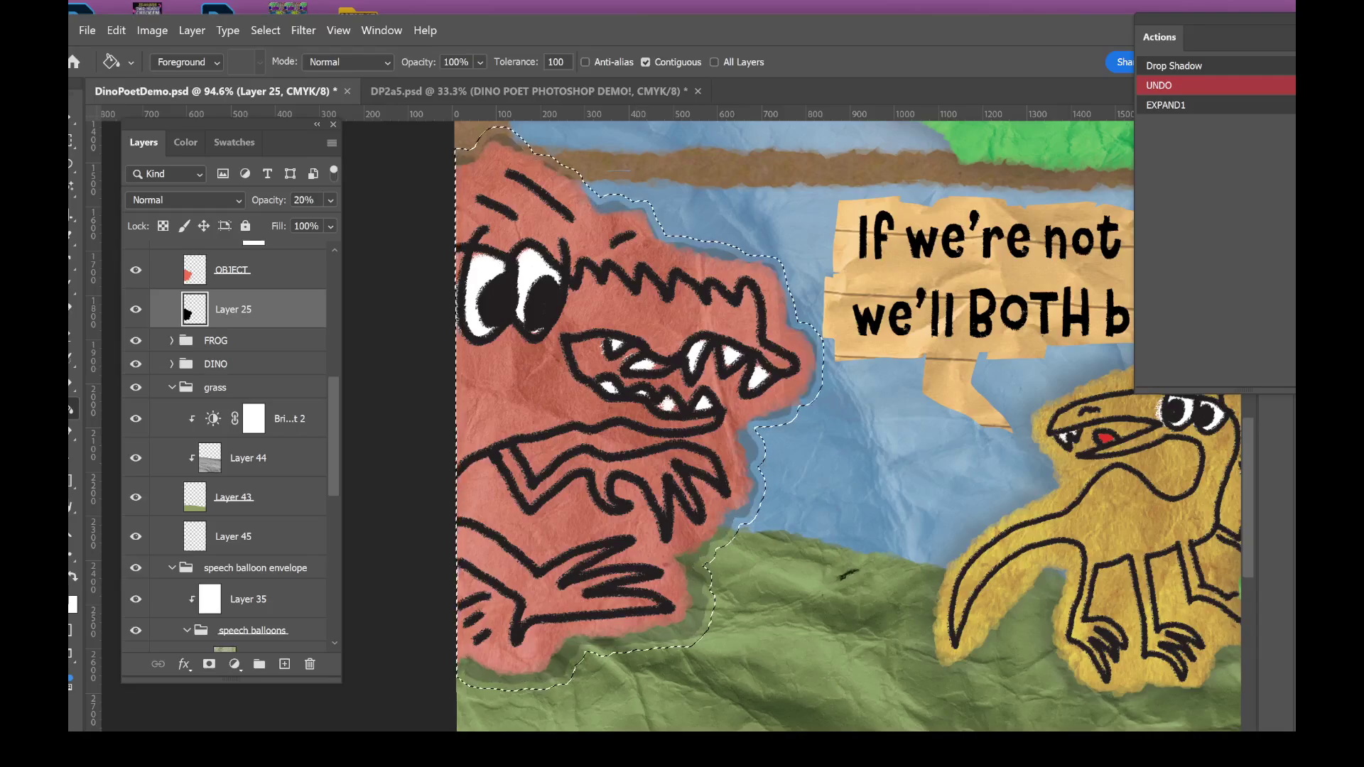
pyautogui.hotkey('ctrl', 'd')
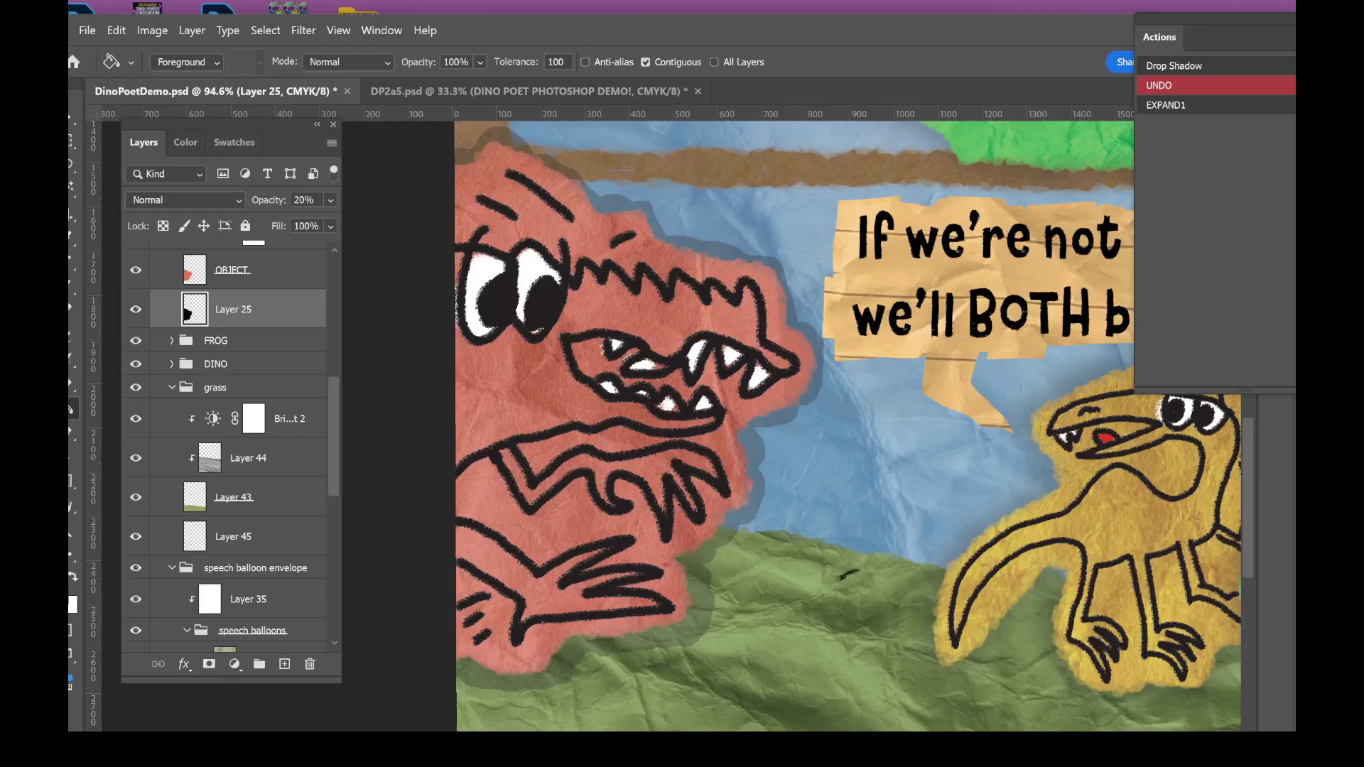
pyautogui.hotkey('ctrl', 'alt', 'f')
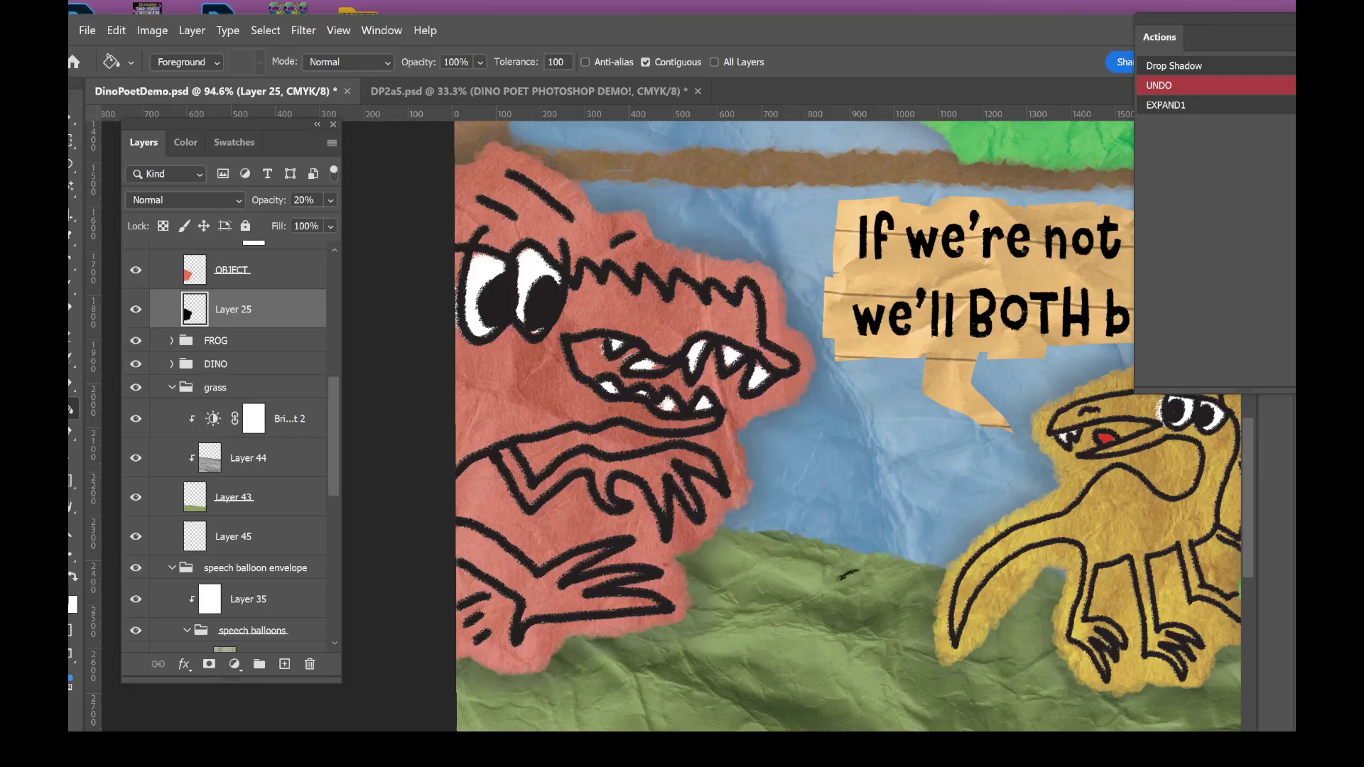
# - Collapse the trex group and select Layer 43 in the grass group, with the Lasso tool ready over the bottom panel
pyautogui.scroll(-5, 625, 488)
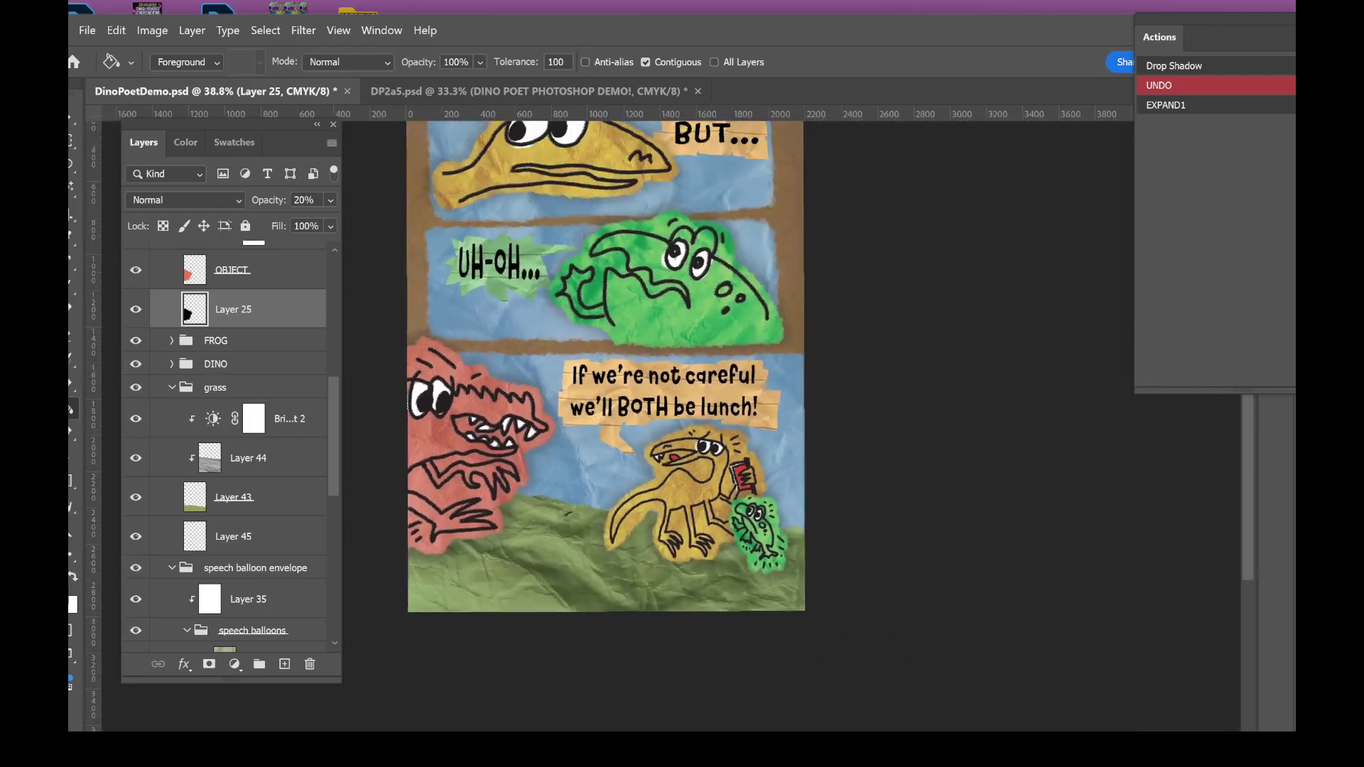
pyautogui.scroll(5, 227, 447)
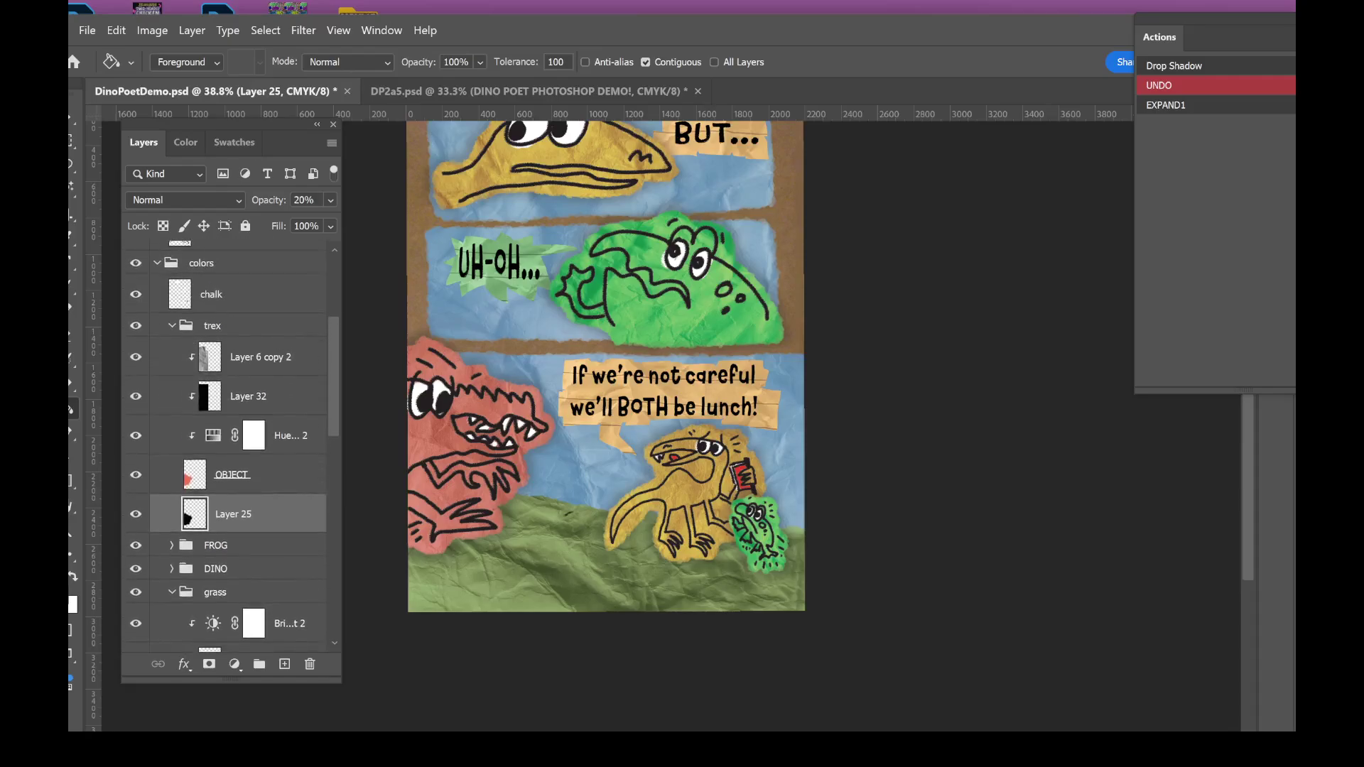
pyautogui.click(171, 325)
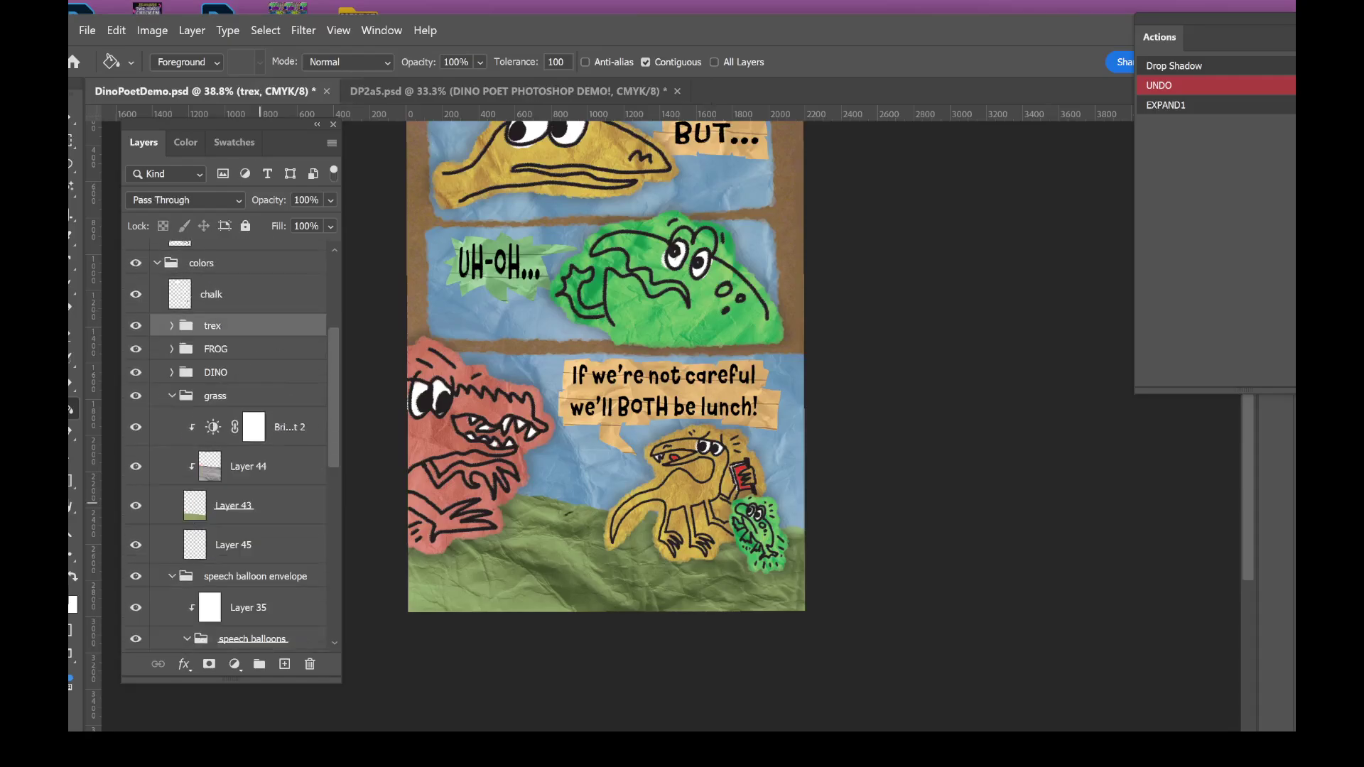
pyautogui.click(260, 503)
pyautogui.press('l')
pyautogui.scroll(5, 594, 661)
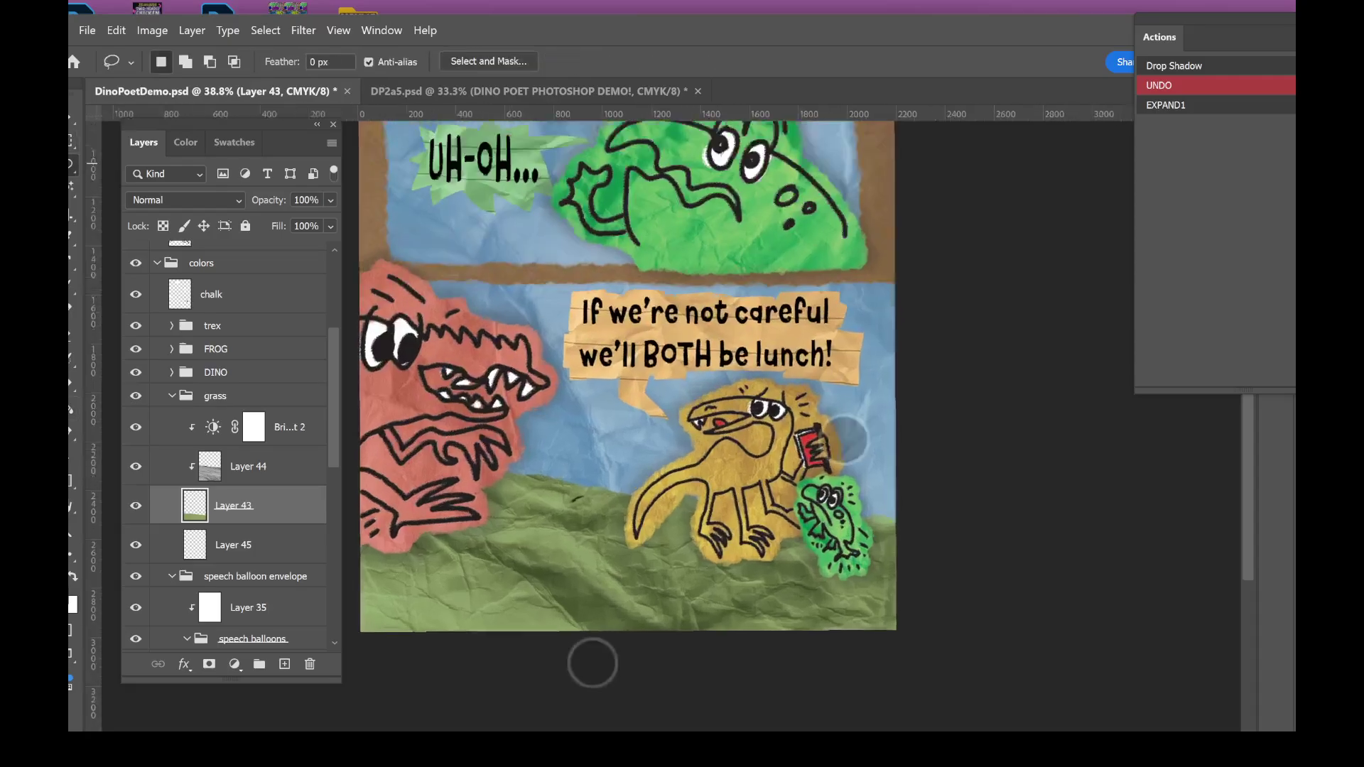
# - Lasso the grass's upper edge, fill it with black on Layer 45, expand and refill the selection, and deselect it as a soft drop shadow
pyautogui.moveTo(518, 429)
pyautogui.mouseDown()
pyautogui.moveTo(1061, 483)
pyautogui.moveTo(861, 571)
pyautogui.moveTo(423, 474)
pyautogui.mouseUp()
pyautogui.press('g')
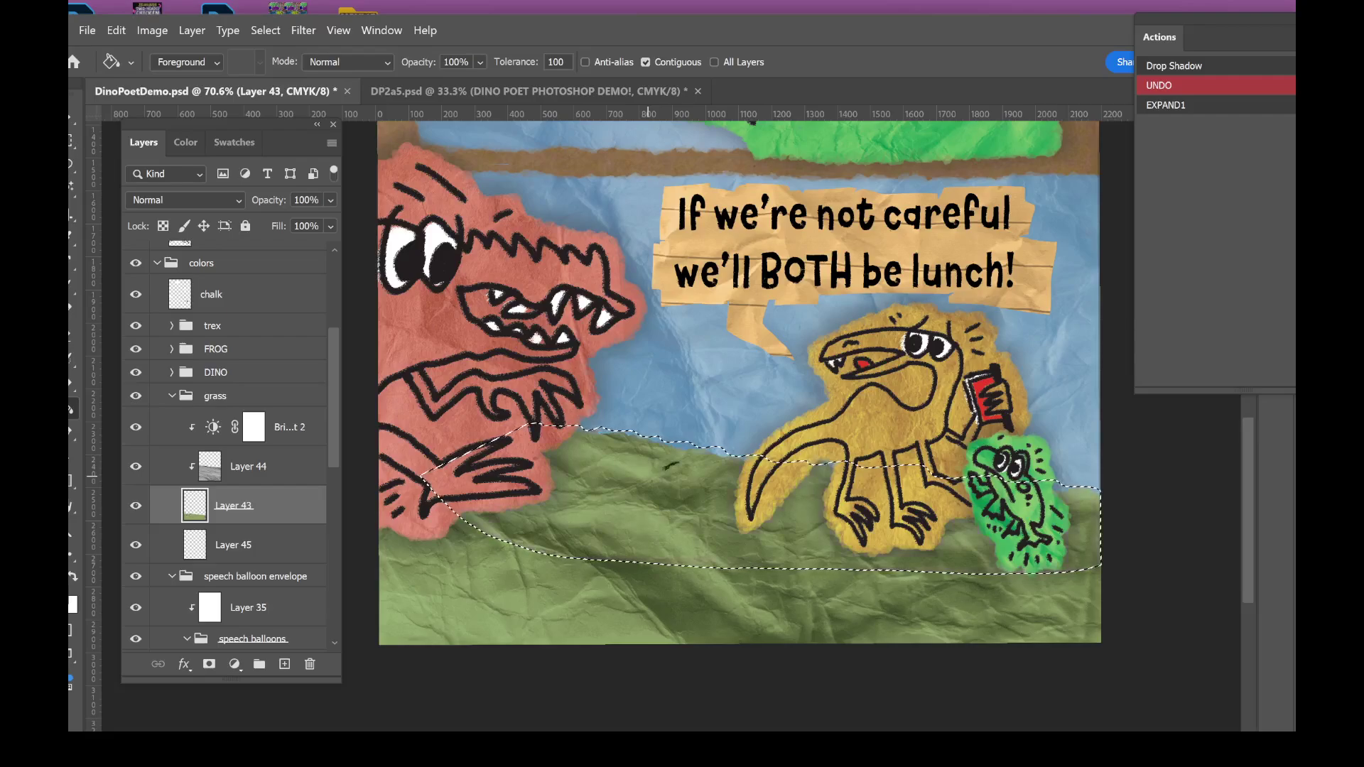
pyautogui.click(233, 545)
pyautogui.click(577, 482)
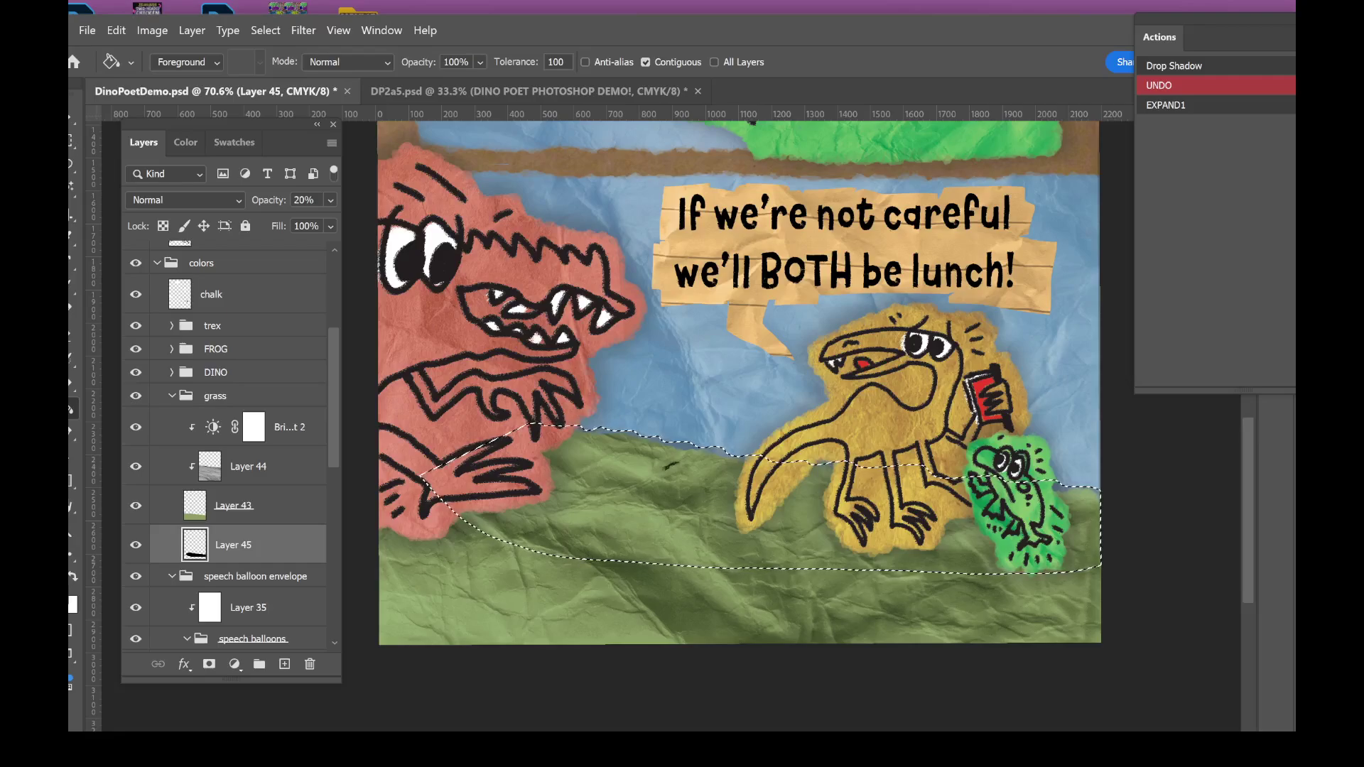
pyautogui.press('F3')
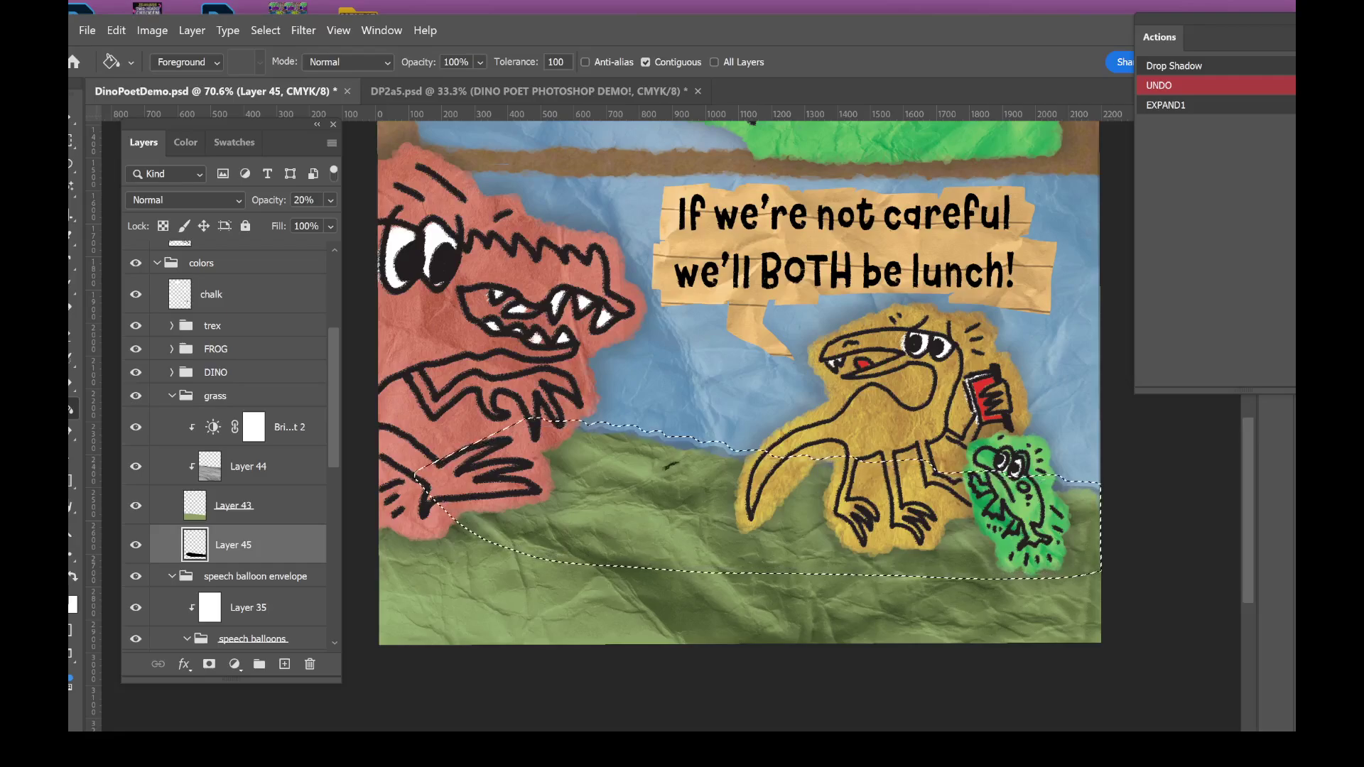
pyautogui.hotkey('ctrl', 'd')
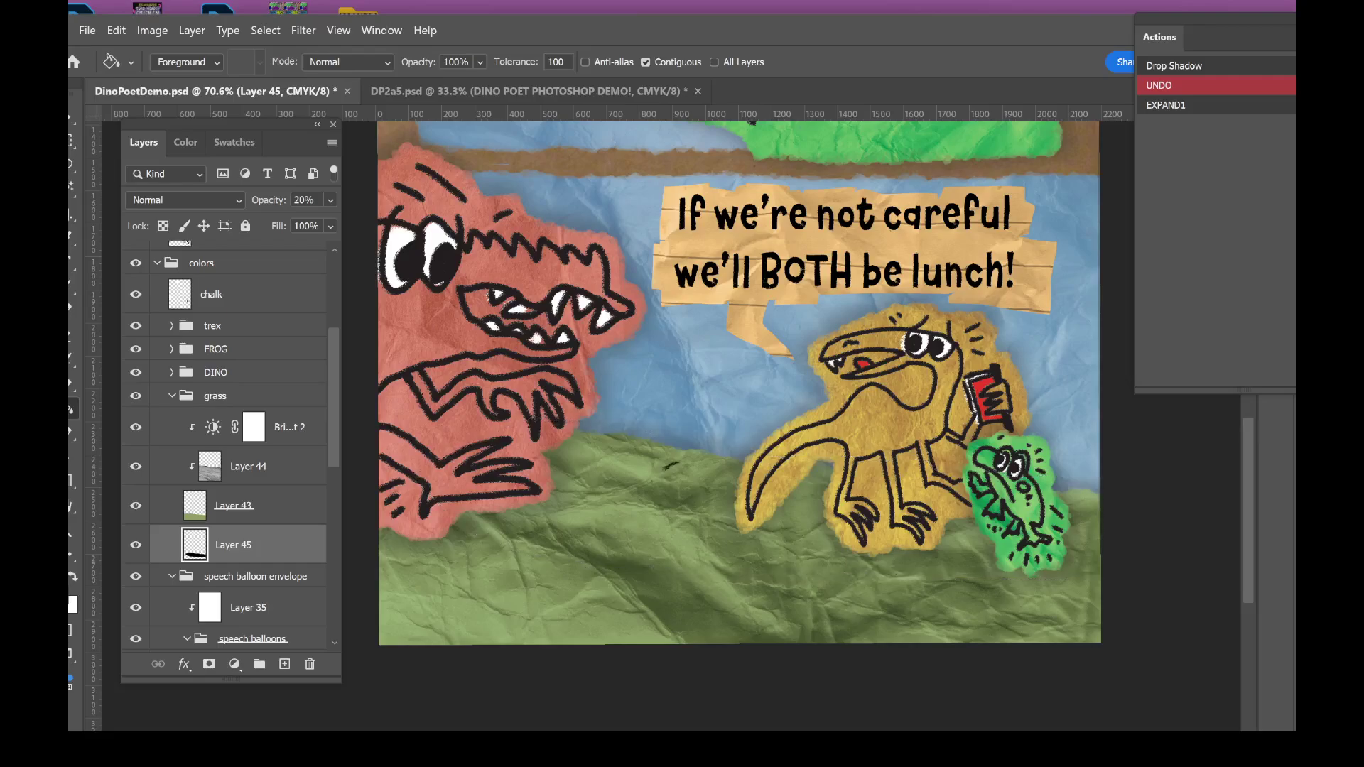
pyautogui.scroll(-5, 645, 599)
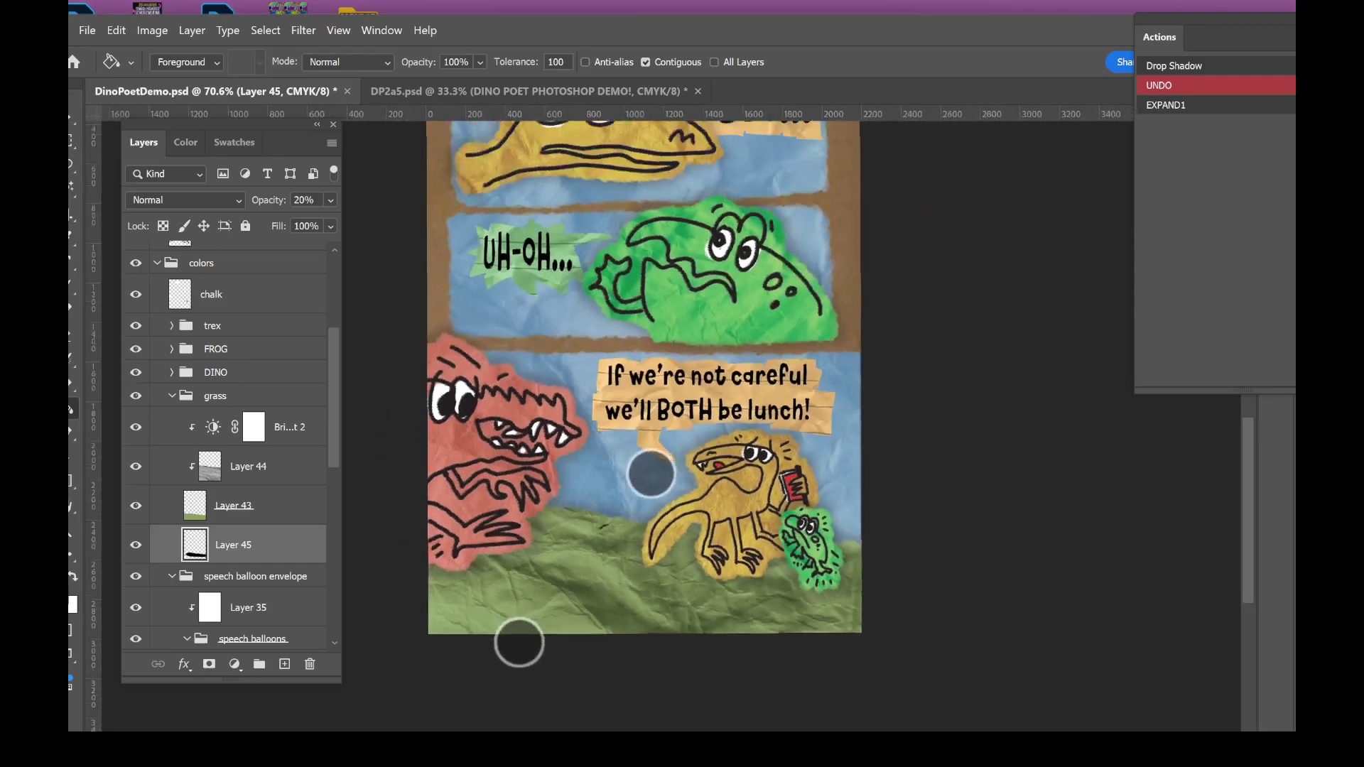
pyautogui.scroll(2, 693, 439)
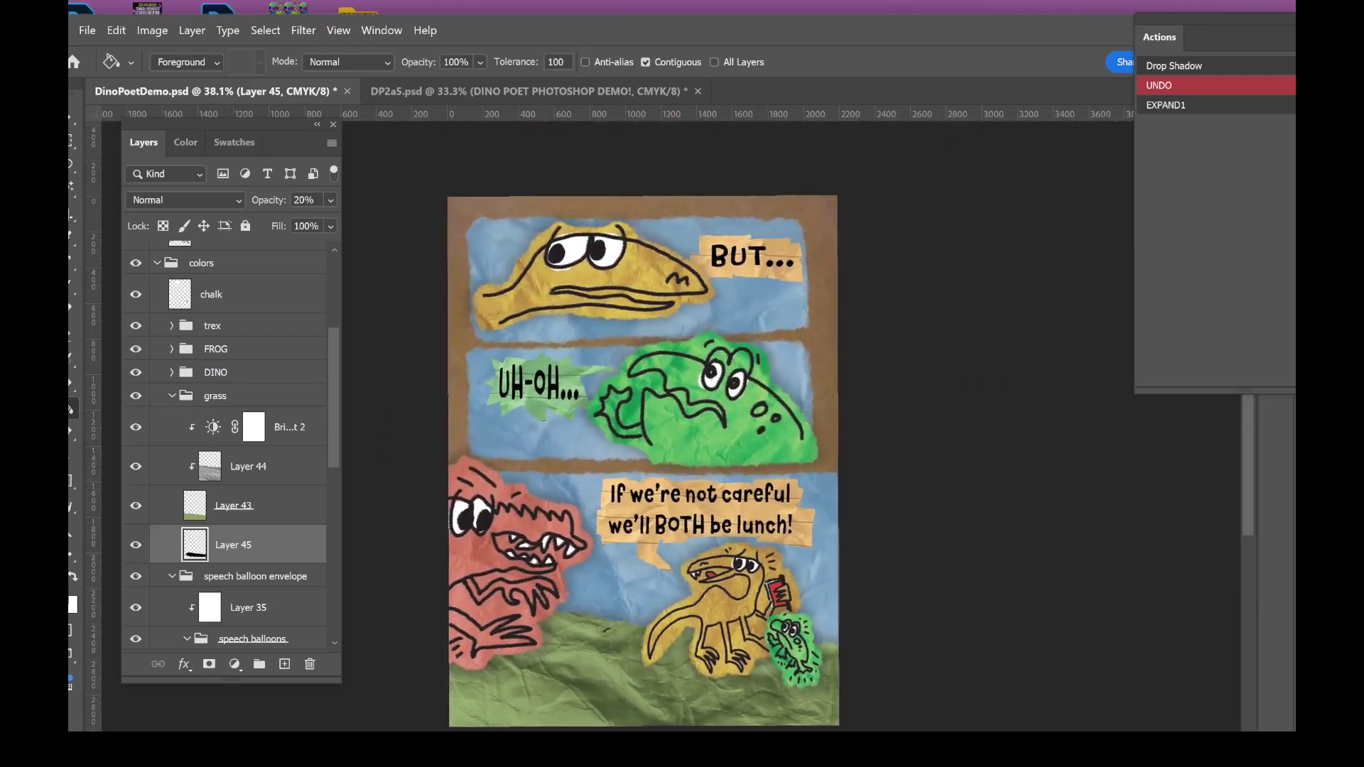
# - Collapse the grass group, select Layer 30 in the speech balloons group, and lasso a loose outline around the "BUT..." balloon
pyautogui.click(171, 396)
pyautogui.click(266, 622)
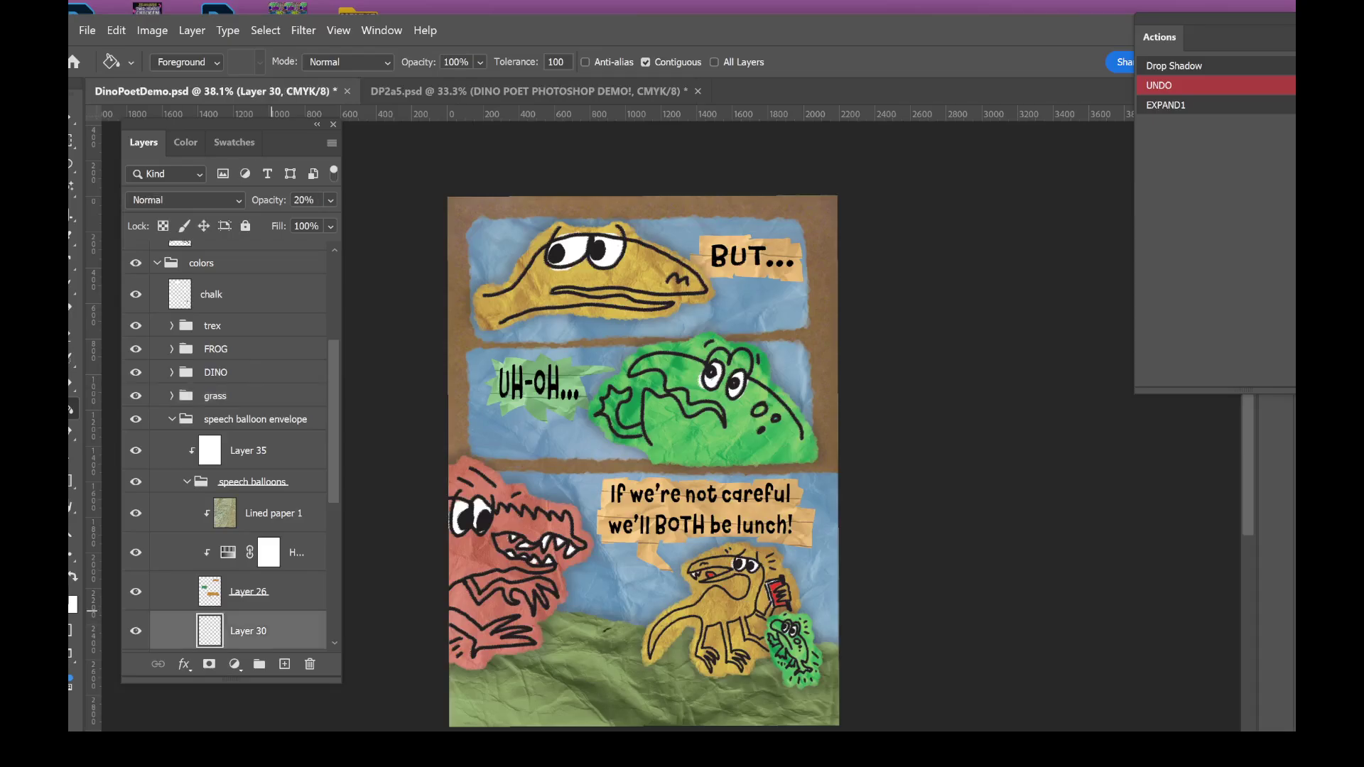
pyautogui.press('l')
pyautogui.scroll(4, 810, 387)
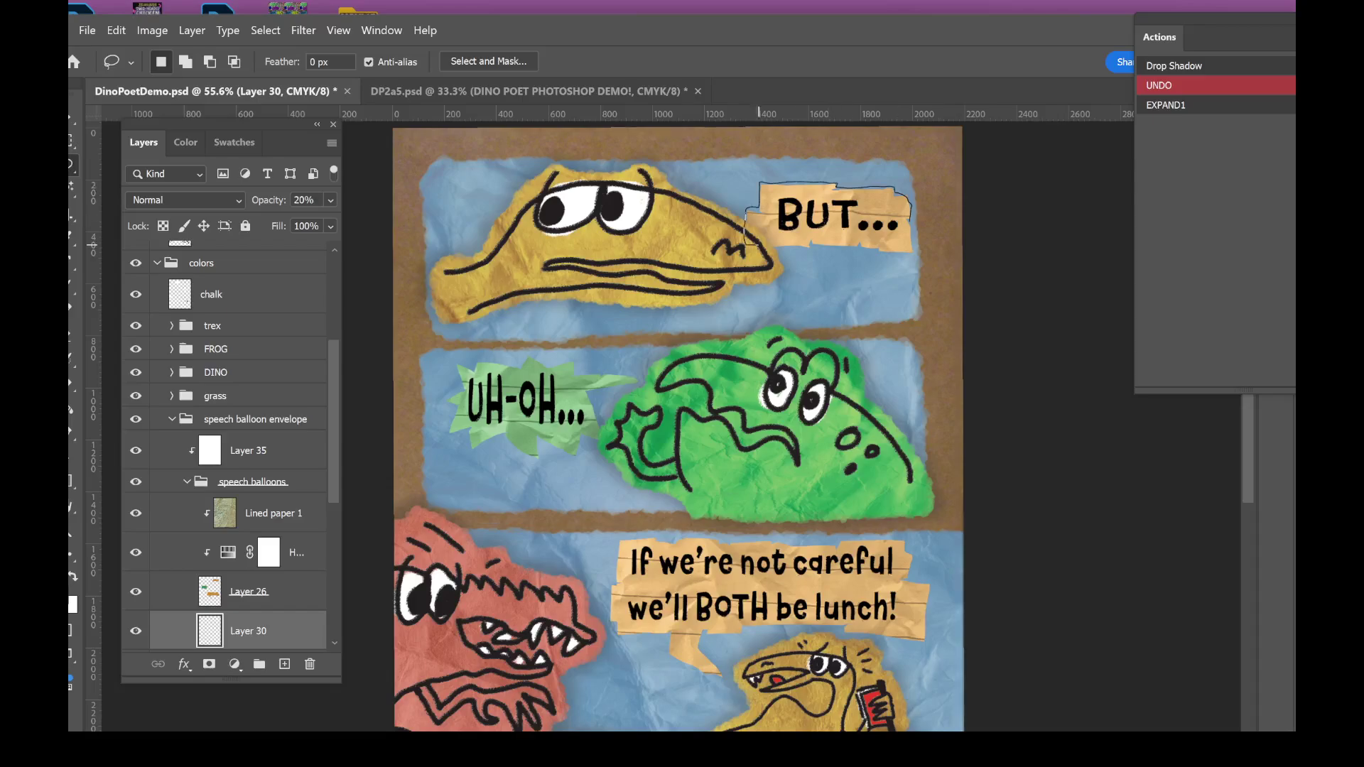
pyautogui.moveTo(759, 245); pyautogui.dragTo(808, 247)
pyautogui.moveTo(906, 254); pyautogui.dragTo(911, 250)
pyautogui.moveTo(867, 186)
pyautogui.mouseDown()
pyautogui.moveTo(757, 189)
pyautogui.moveTo(746, 245)
pyautogui.mouseUp()
pyautogui.moveTo(894, 254)
pyautogui.mouseDown()
pyautogui.moveTo(919, 210)
pyautogui.moveTo(900, 186)
pyautogui.mouseUp()
# - Add loose outlines of the "UH-OH..." balloon and the "If we're not careful" balloon with its tail to the selection
pyautogui.press('shift')
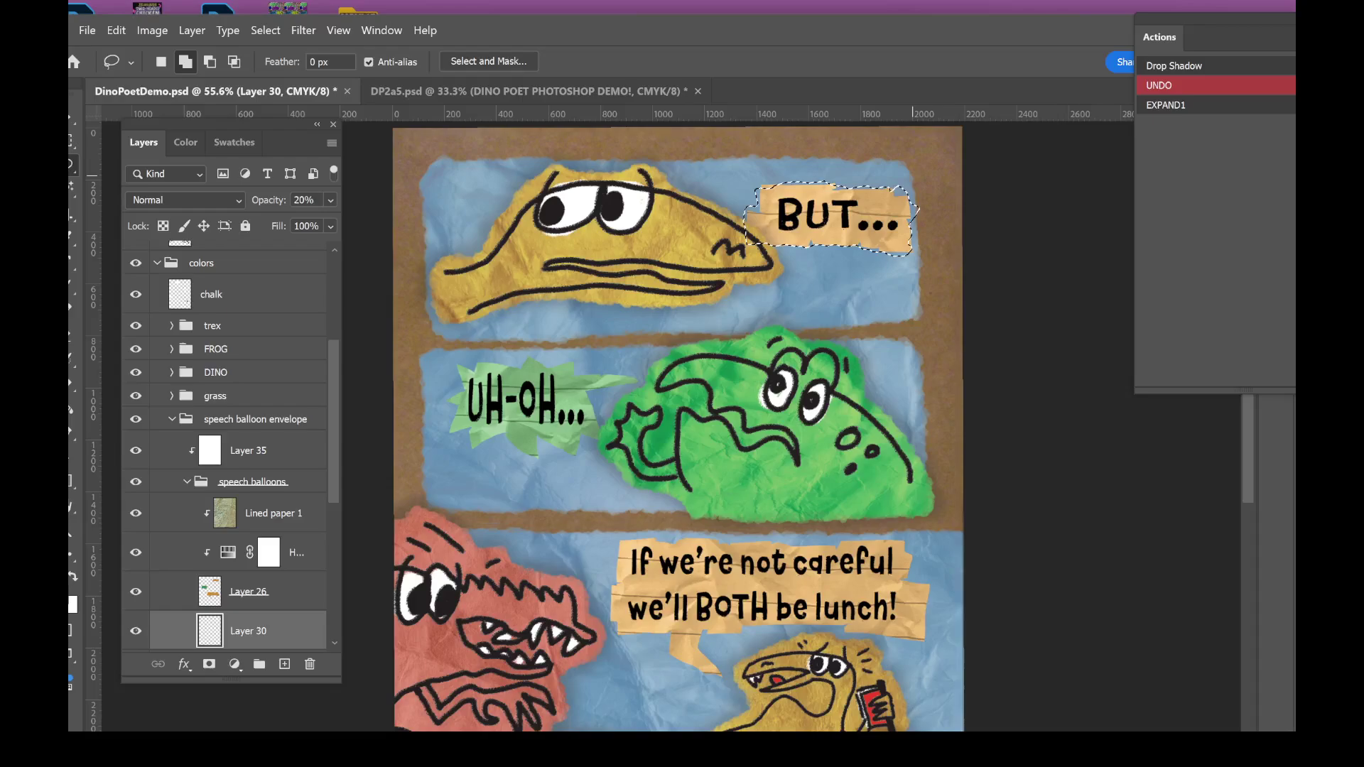
pyautogui.moveTo(629, 370); pyautogui.dragTo(584, 369)
pyautogui.moveTo(452, 434); pyautogui.dragTo(476, 444)
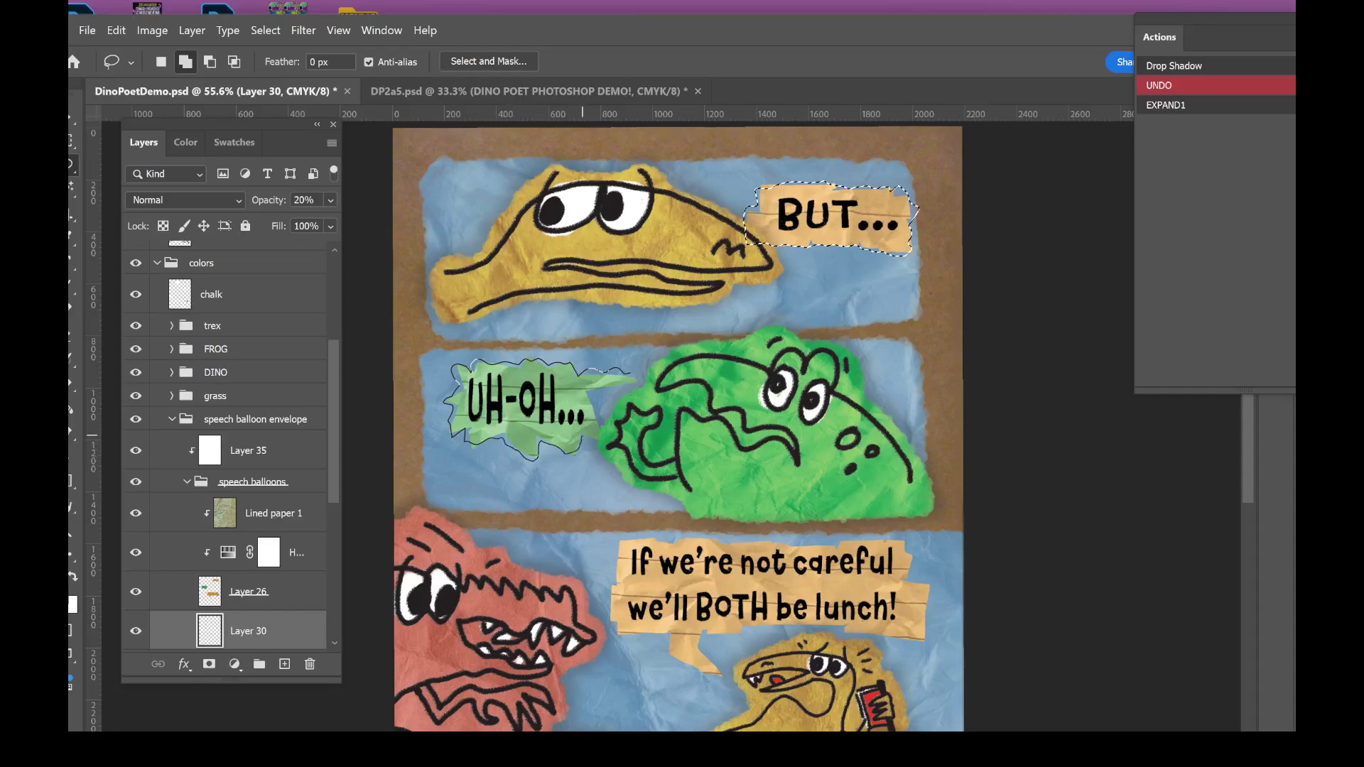
pyautogui.moveTo(637, 381); pyautogui.dragTo(632, 373)
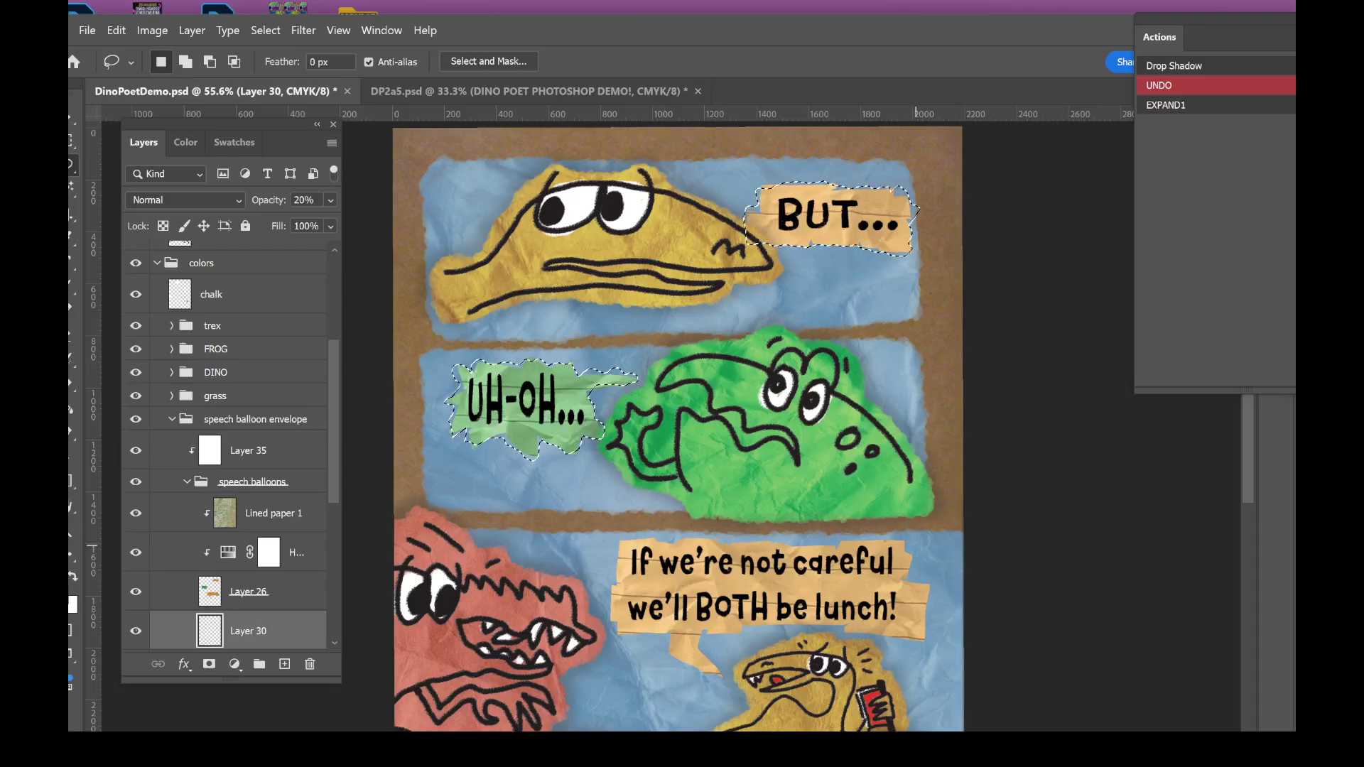
pyautogui.press('shift')
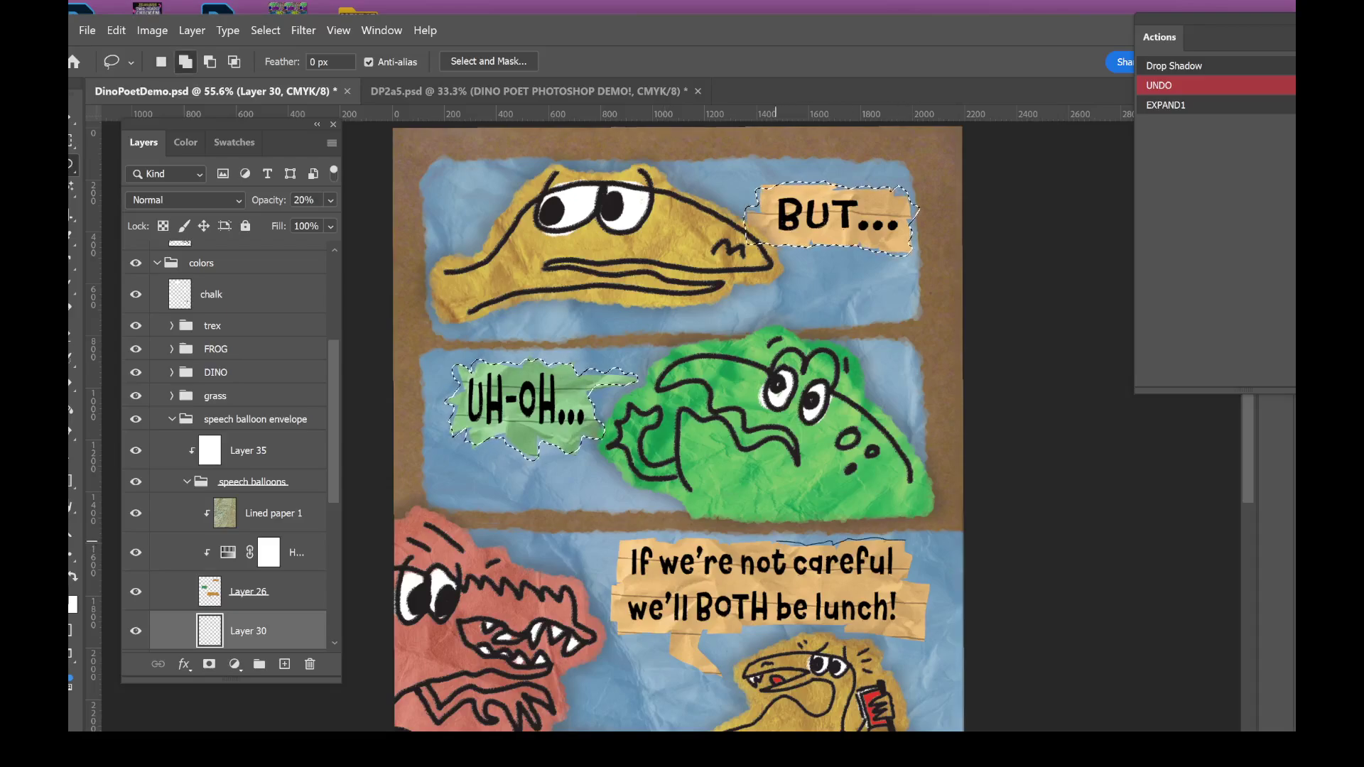
pyautogui.moveTo(653, 537)
pyautogui.mouseDown()
pyautogui.moveTo(612, 574)
pyautogui.moveTo(607, 623)
pyautogui.moveTo(704, 678)
pyautogui.moveTo(703, 638)
pyautogui.mouseUp()
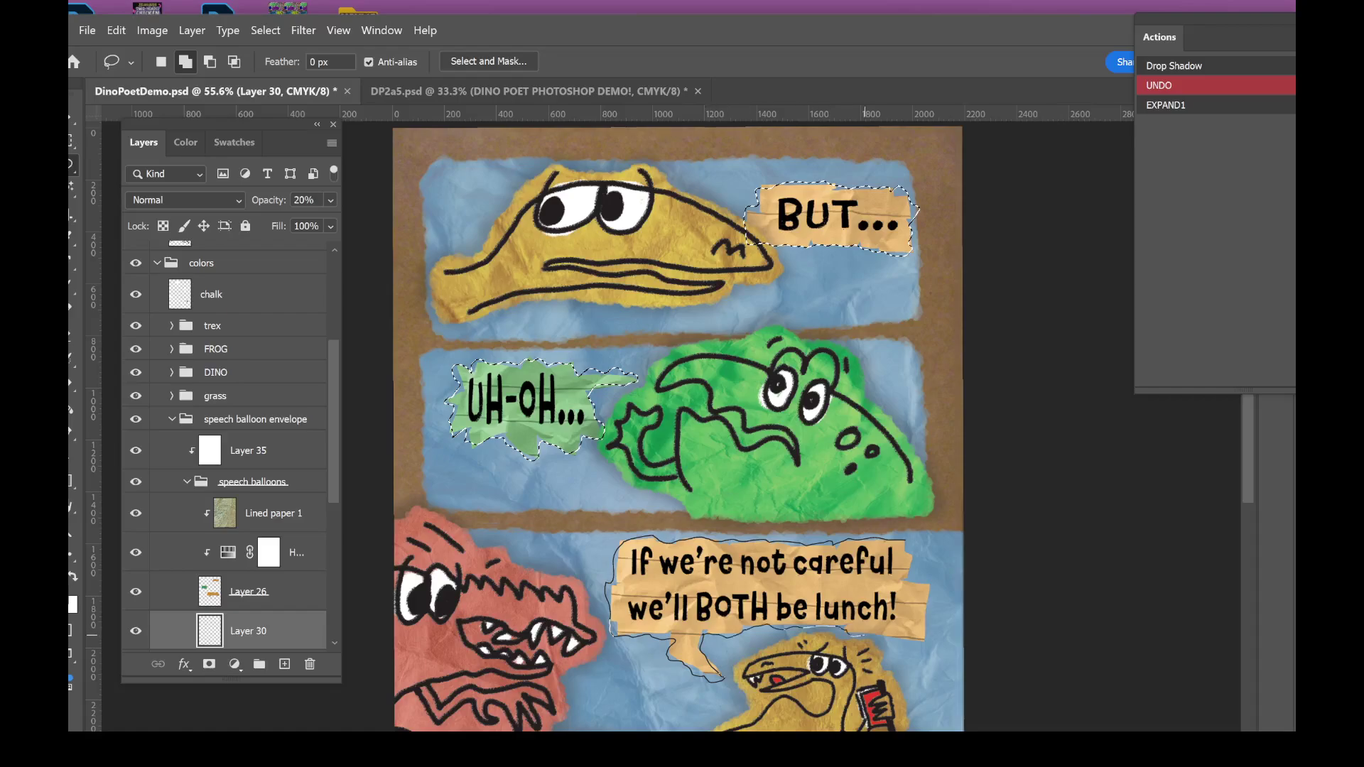
pyautogui.moveTo(927, 584); pyautogui.dragTo(906, 541)
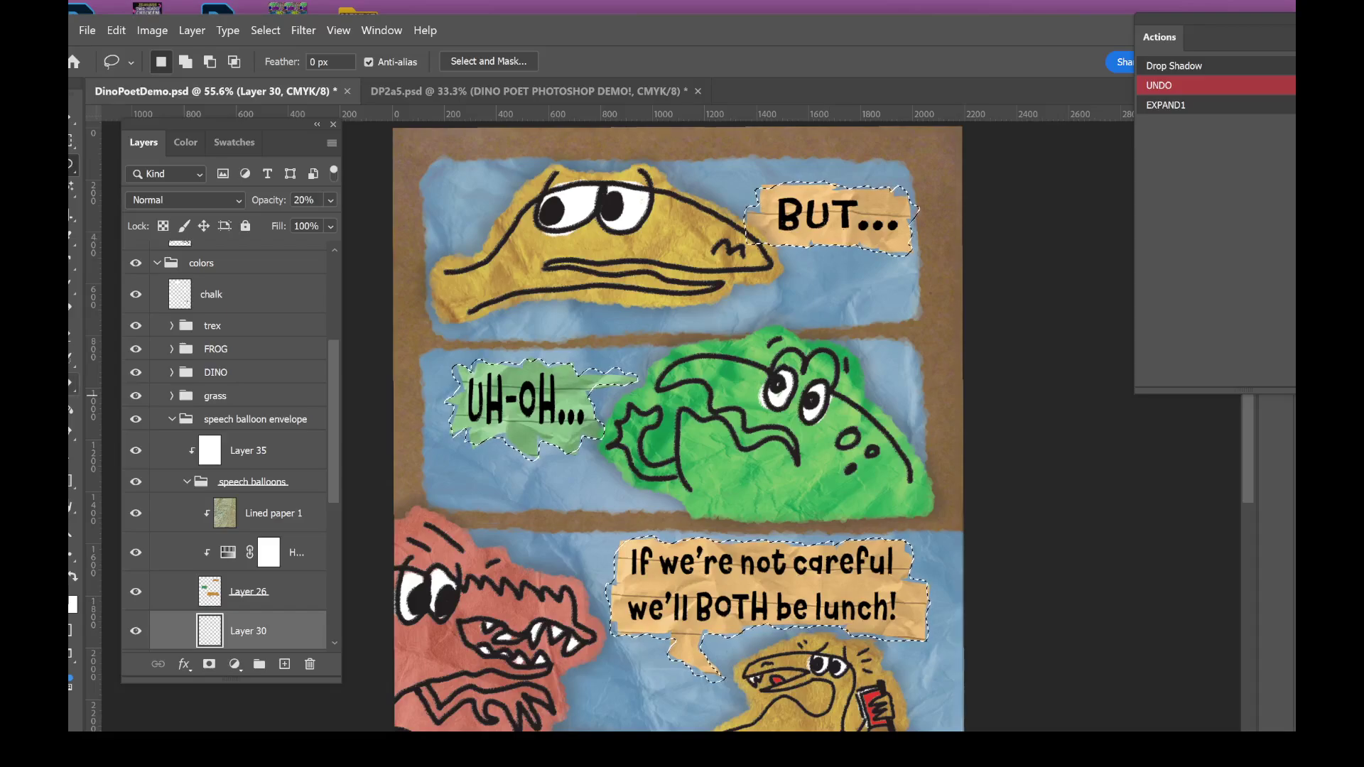
# - Fill the balloon selections with black on Layer 30, expand and refill them, and deselect them as soft drop shadows
pyautogui.press('g')
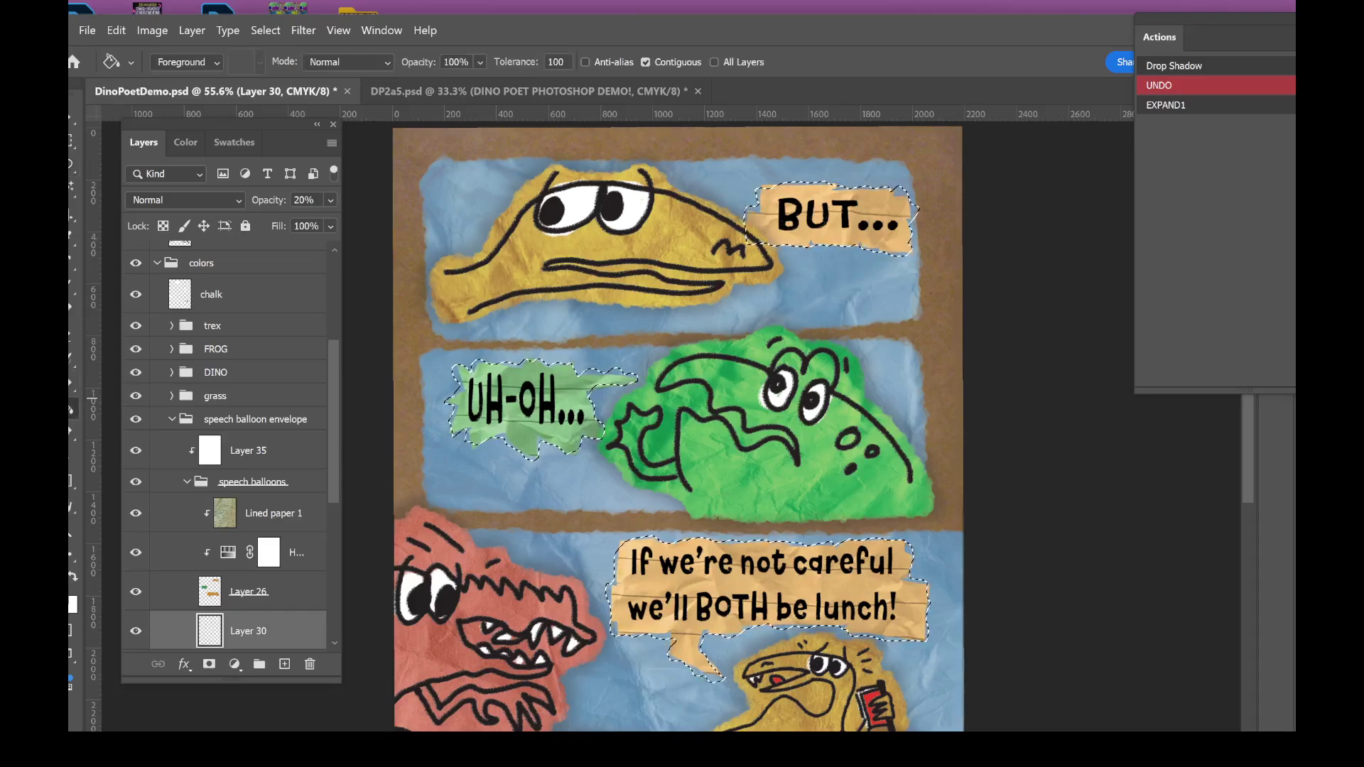
pyautogui.click(540, 398)
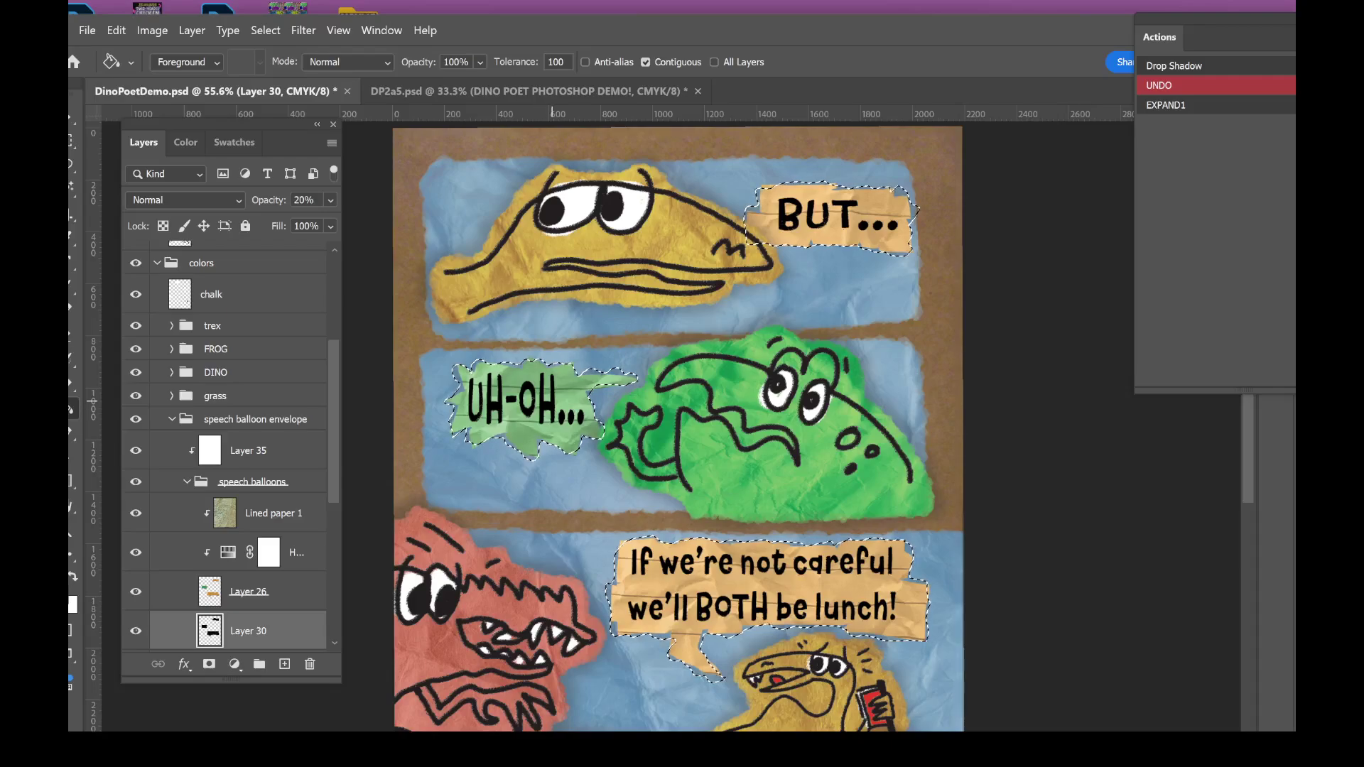
pyautogui.click(1166, 105)
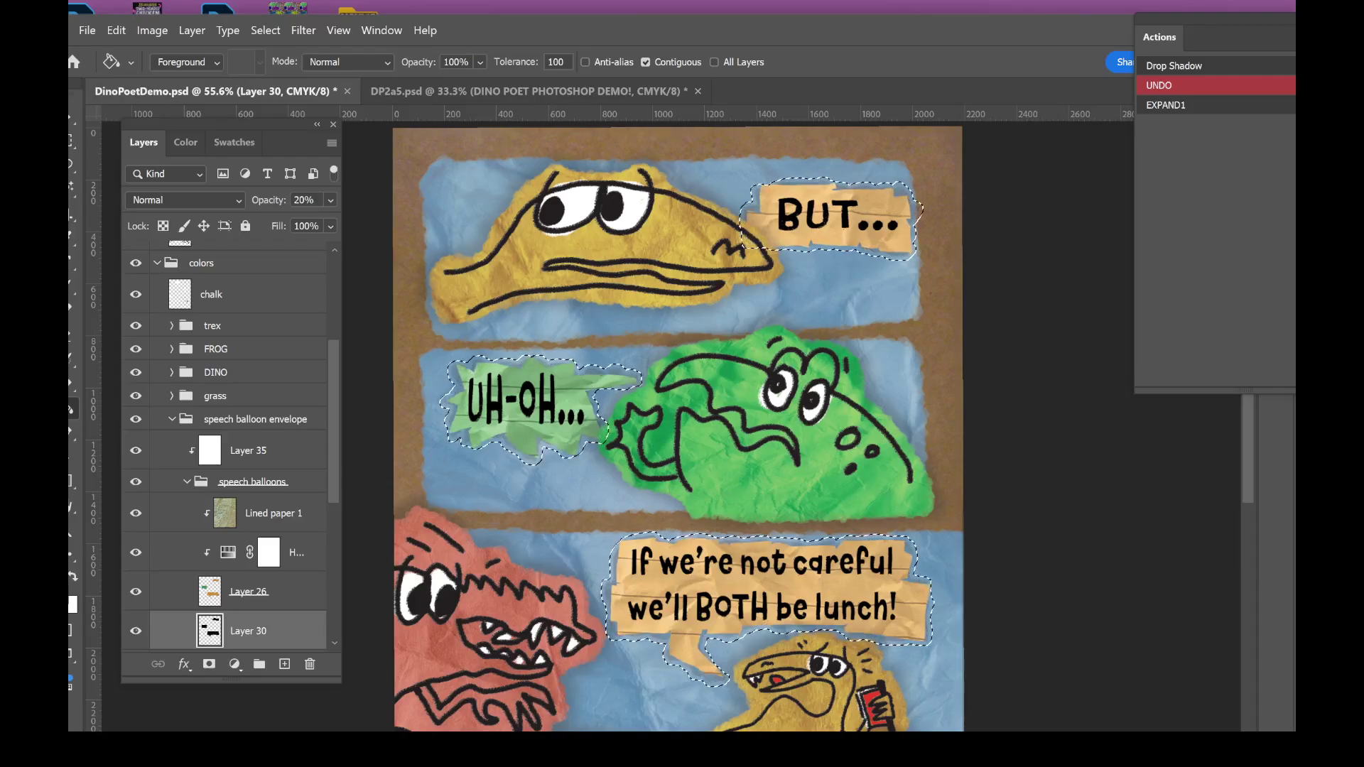
pyautogui.hotkey('ctrl', 'd')
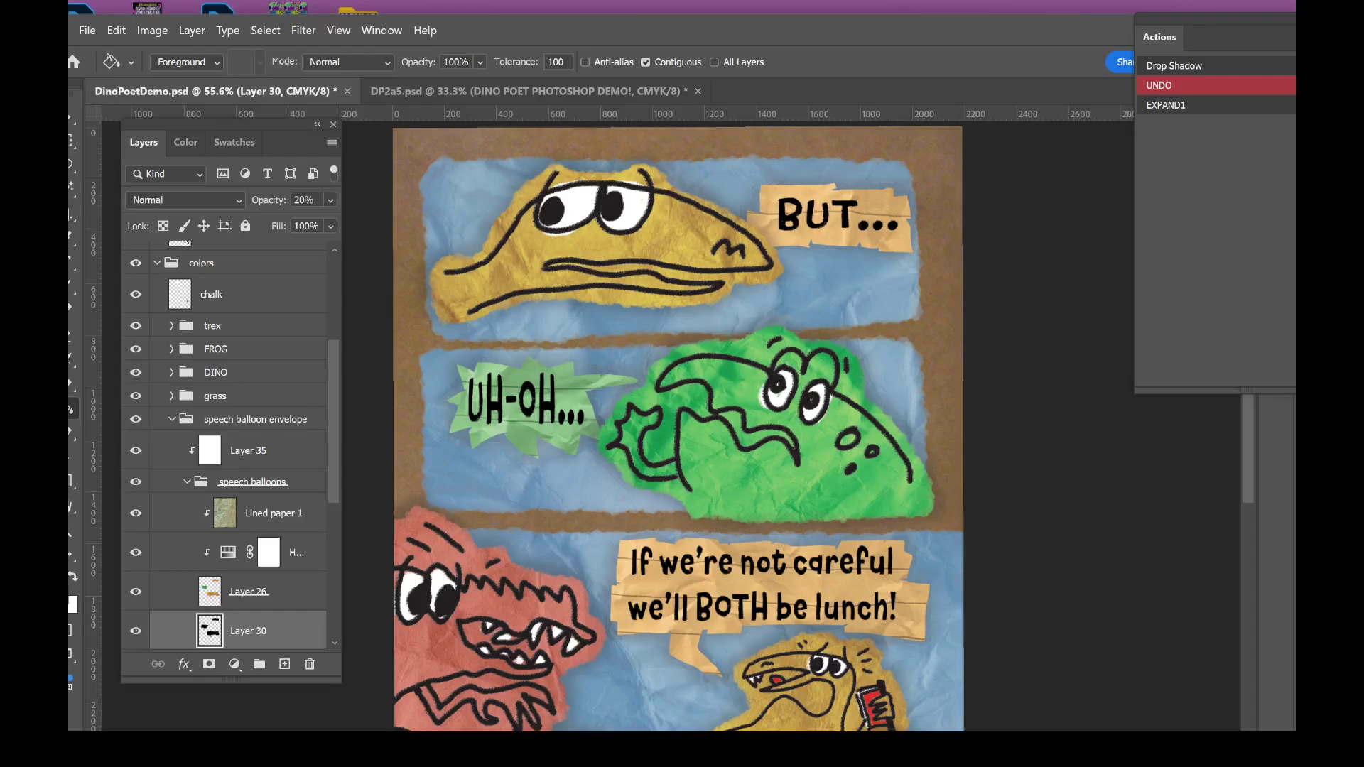
# - Collapse the speech balloon envelope group, select Layer 34 under the panels, and lasso a wavy outline around the first blue panel
pyautogui.press('l')
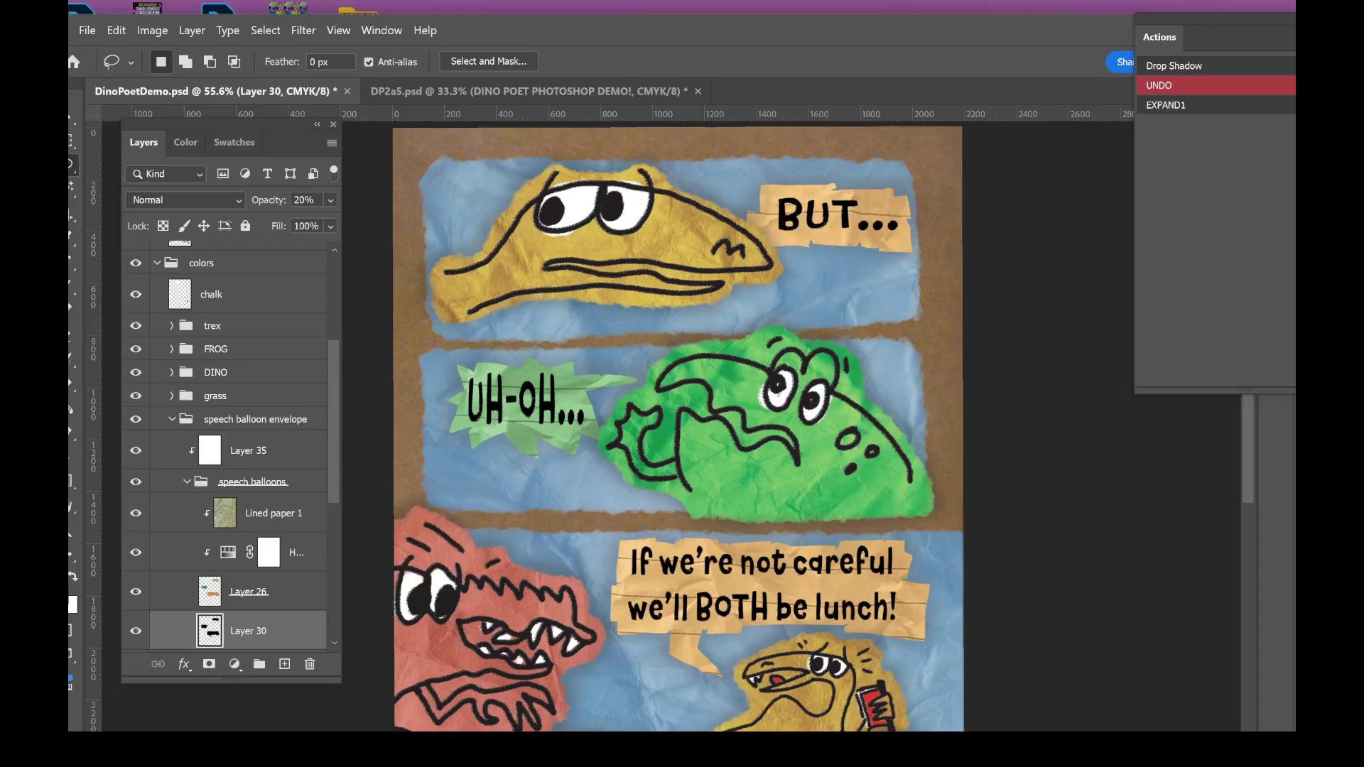
pyautogui.click(171, 419)
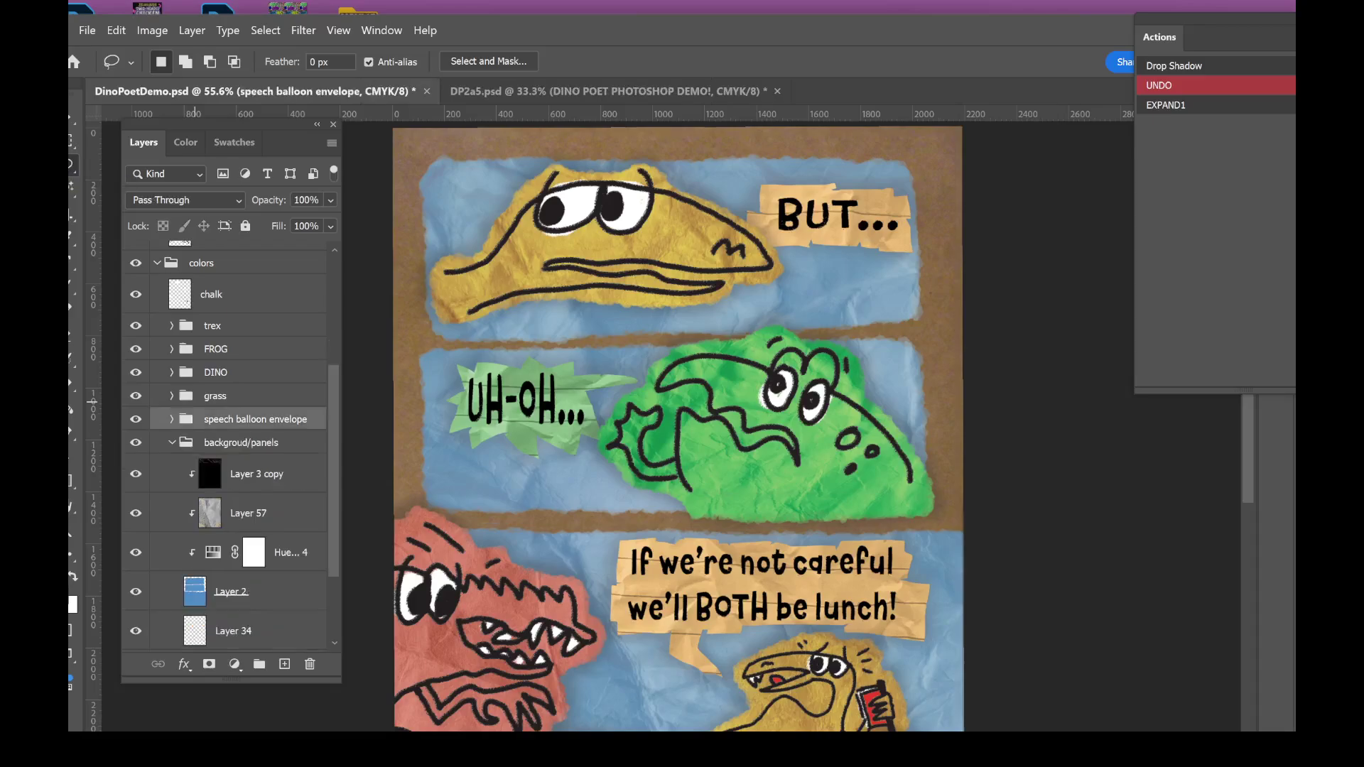
pyautogui.scroll(-3, 227, 448)
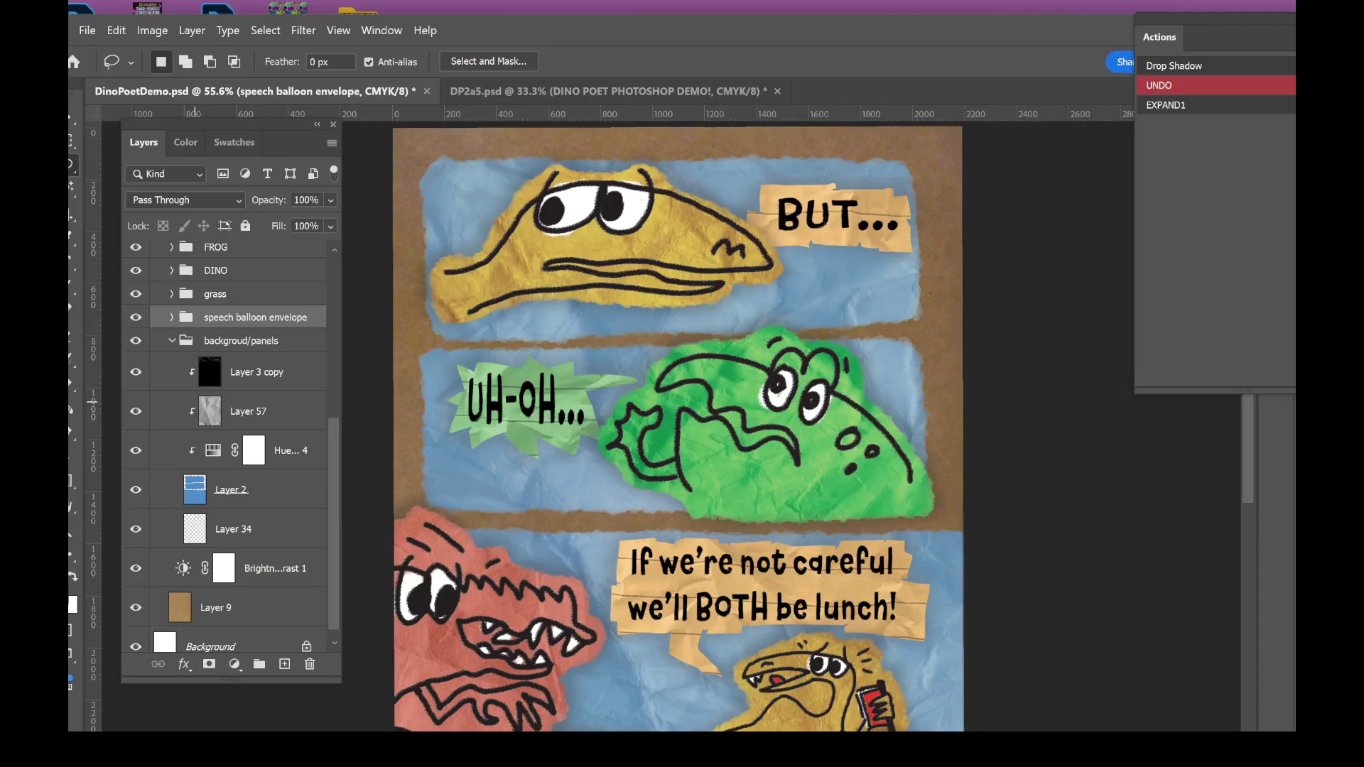
pyautogui.click(276, 525)
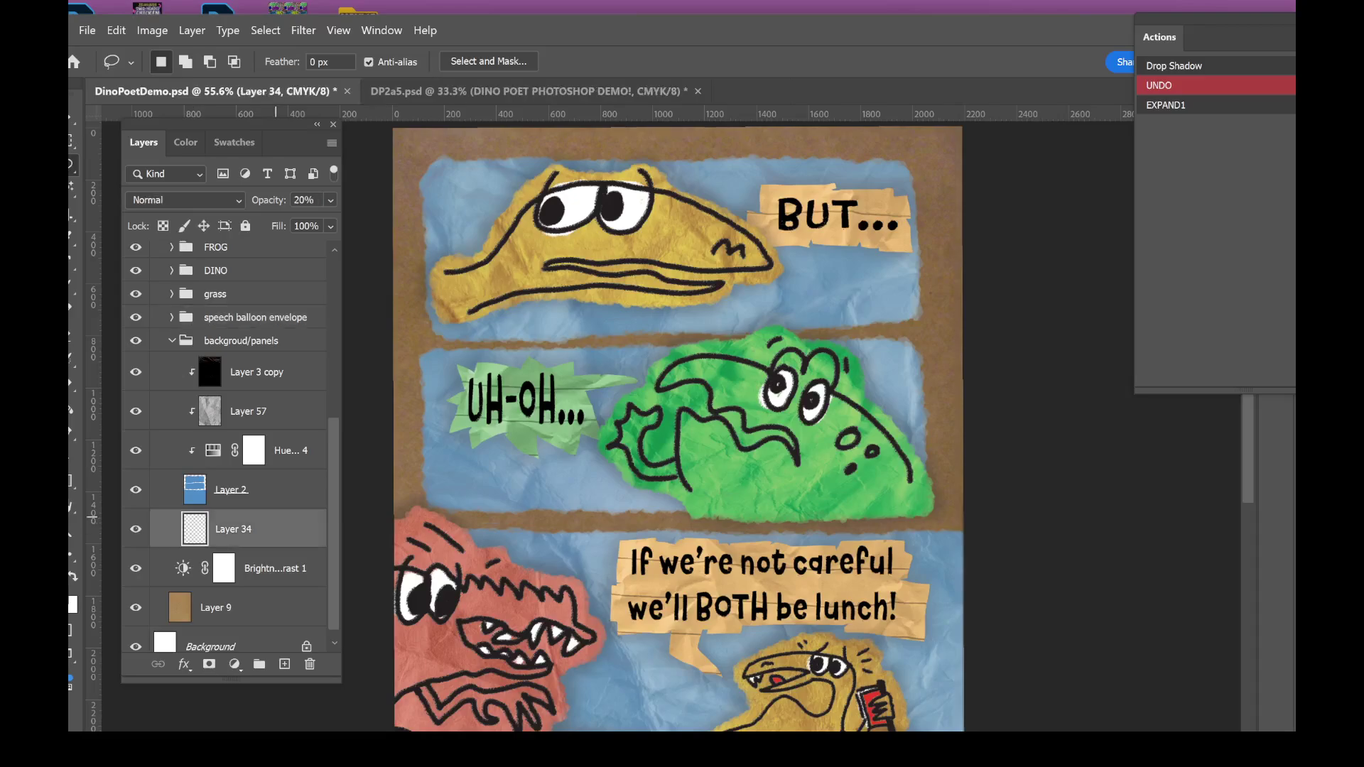
pyautogui.scroll(1, 779, 516)
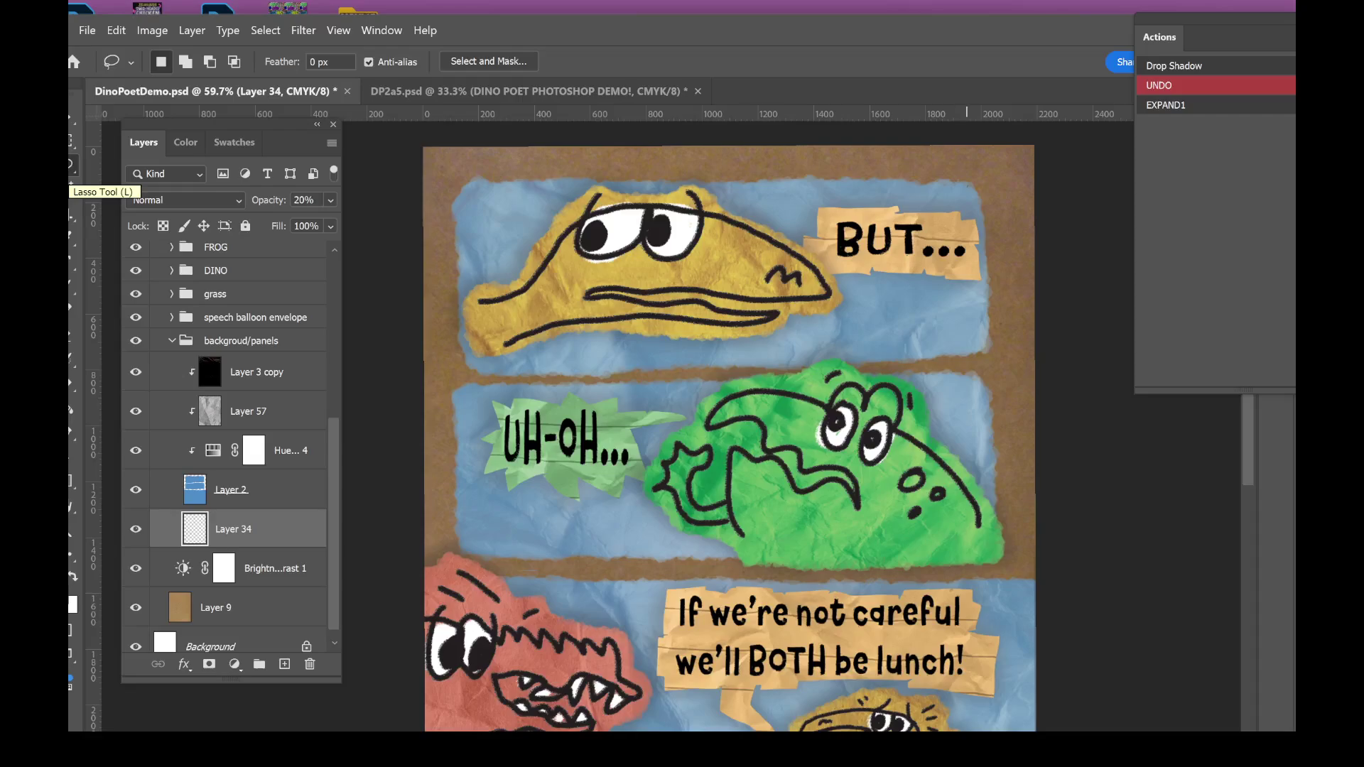
pyautogui.moveTo(967, 183); pyautogui.dragTo(554, 174)
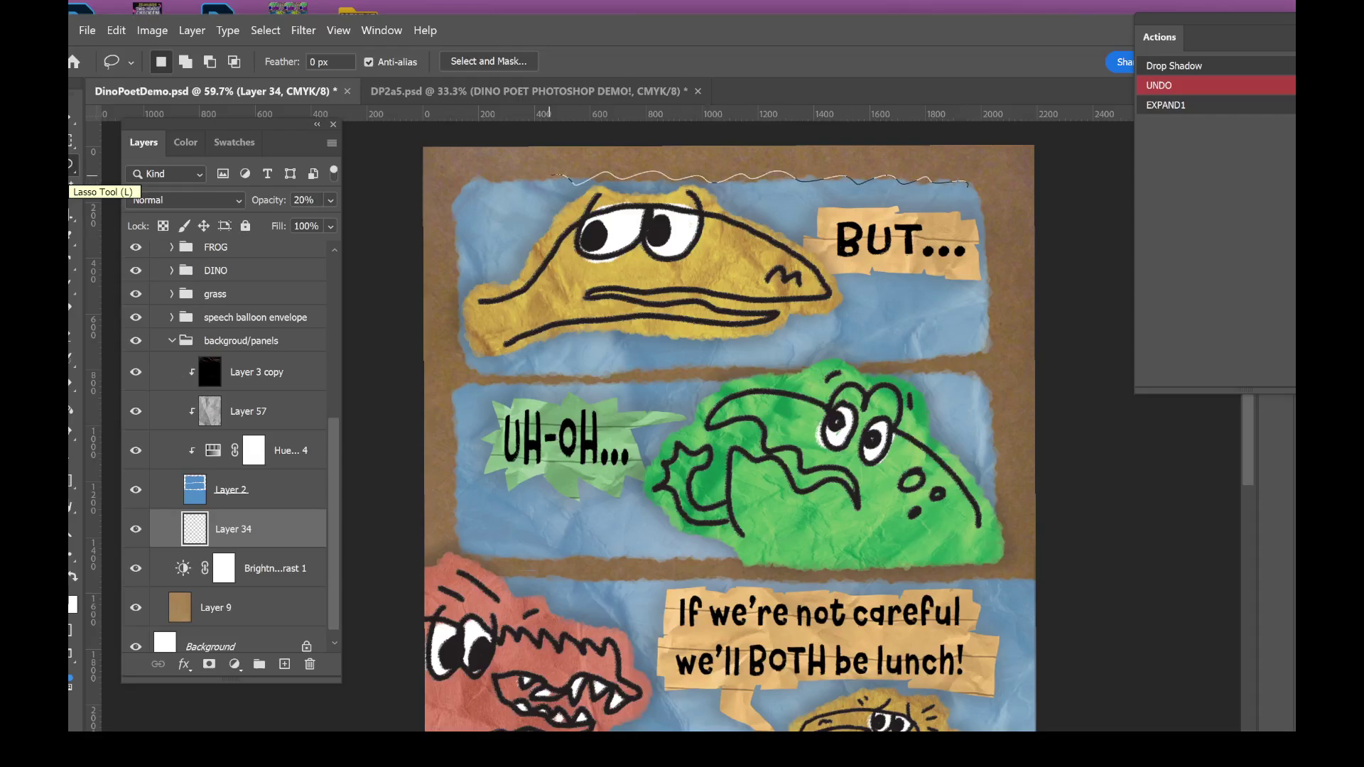
pyautogui.moveTo(456, 264)
pyautogui.mouseDown()
pyautogui.moveTo(466, 365)
pyautogui.moveTo(706, 368)
pyautogui.mouseUp()
pyautogui.moveTo(794, 365); pyautogui.dragTo(858, 362)
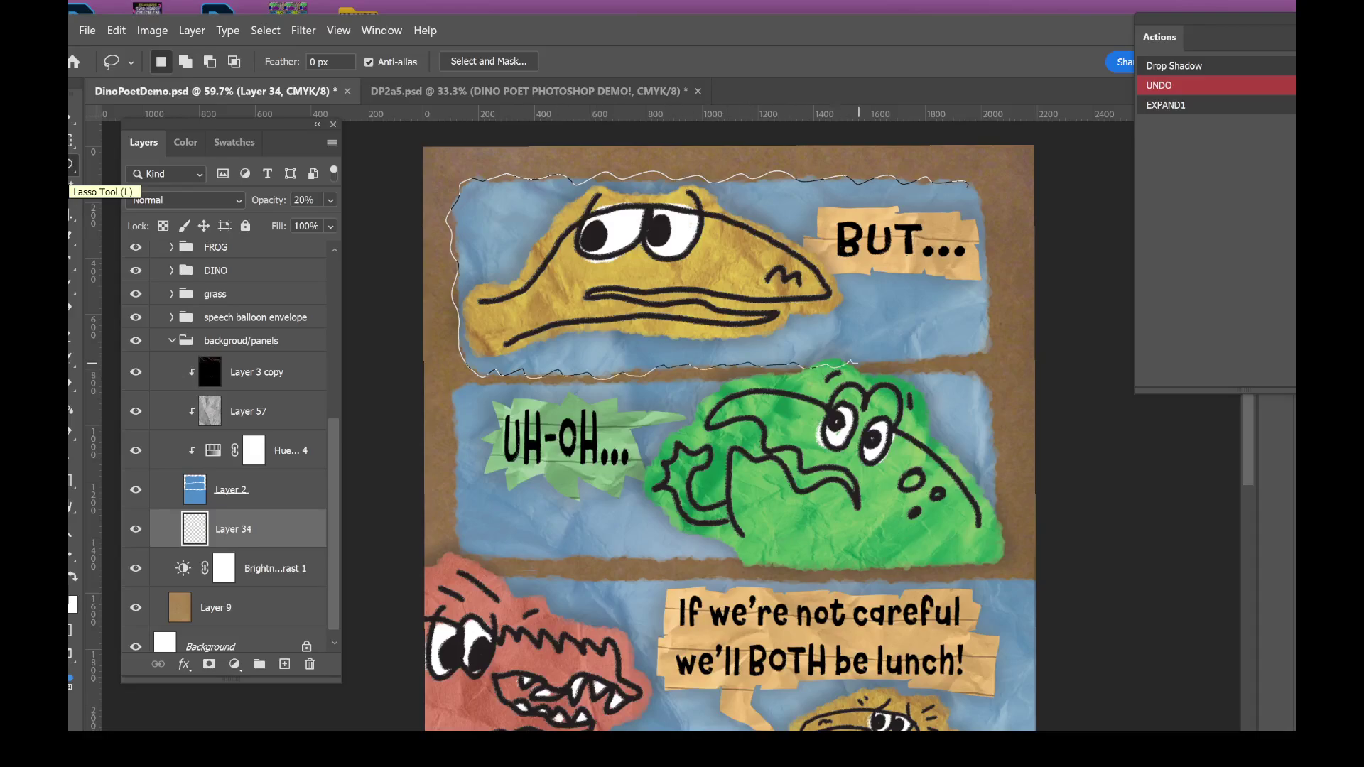
pyautogui.moveTo(989, 353); pyautogui.dragTo(978, 188)
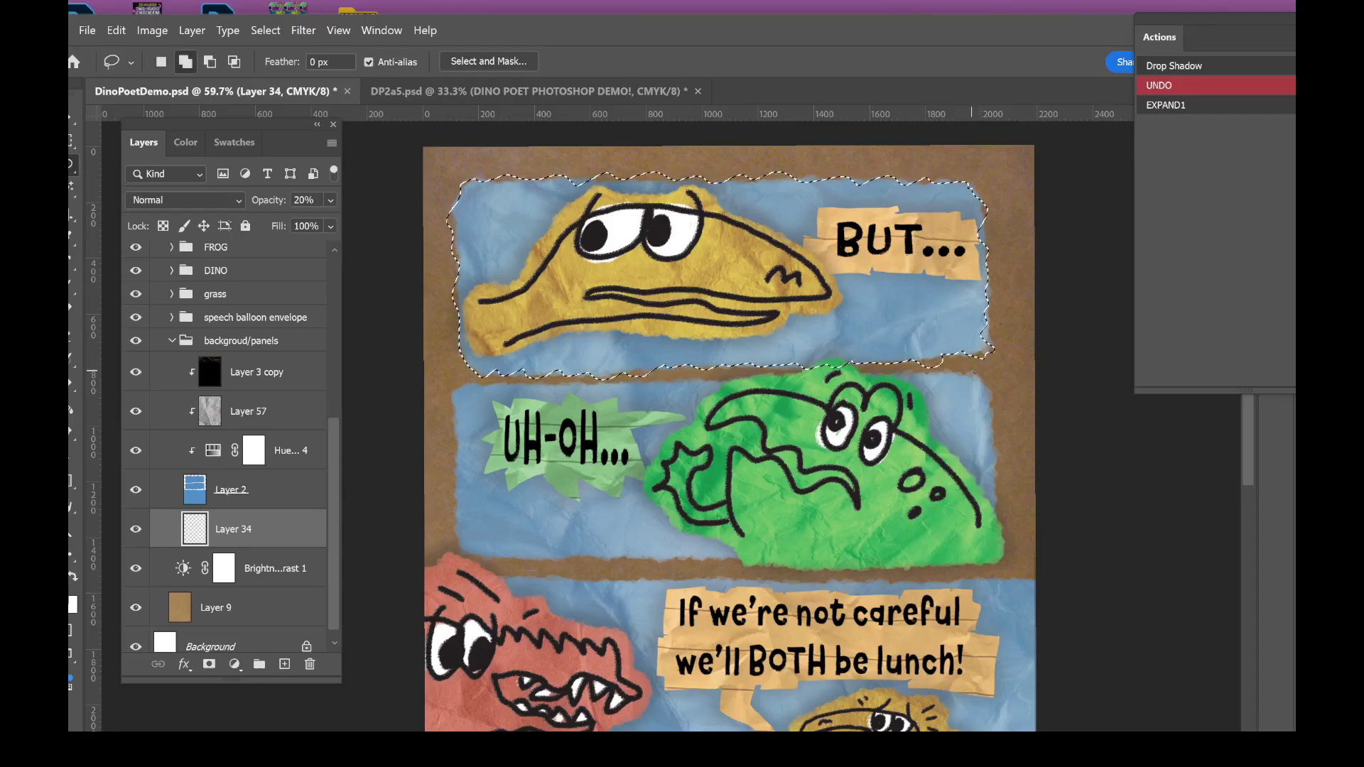
# - Add a wavy outline of the second blue panel and the upper part of the third panel to the selection
pyautogui.moveTo(974, 369); pyautogui.dragTo(881, 371)
pyautogui.moveTo(765, 375); pyautogui.dragTo(580, 381)
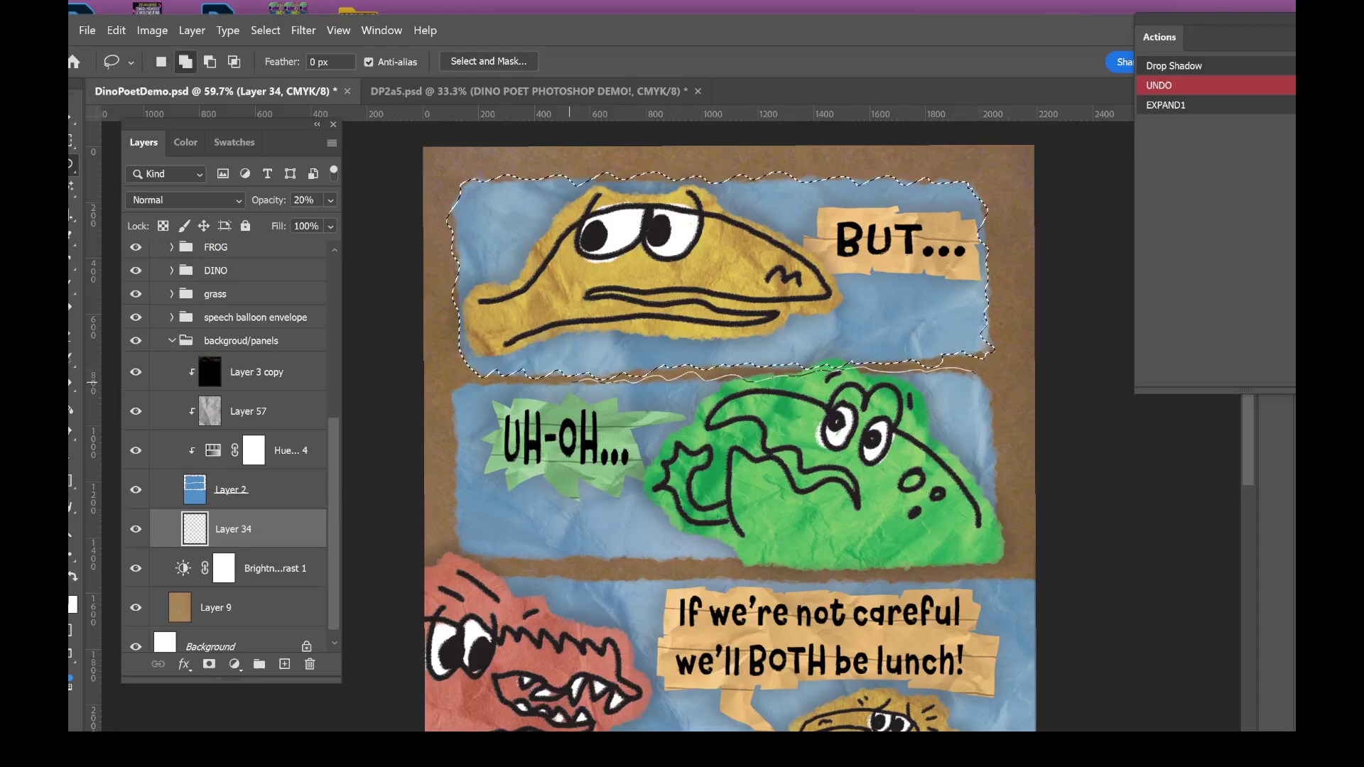
pyautogui.moveTo(455, 419); pyautogui.dragTo(453, 503)
pyautogui.moveTo(629, 556); pyautogui.dragTo(830, 551)
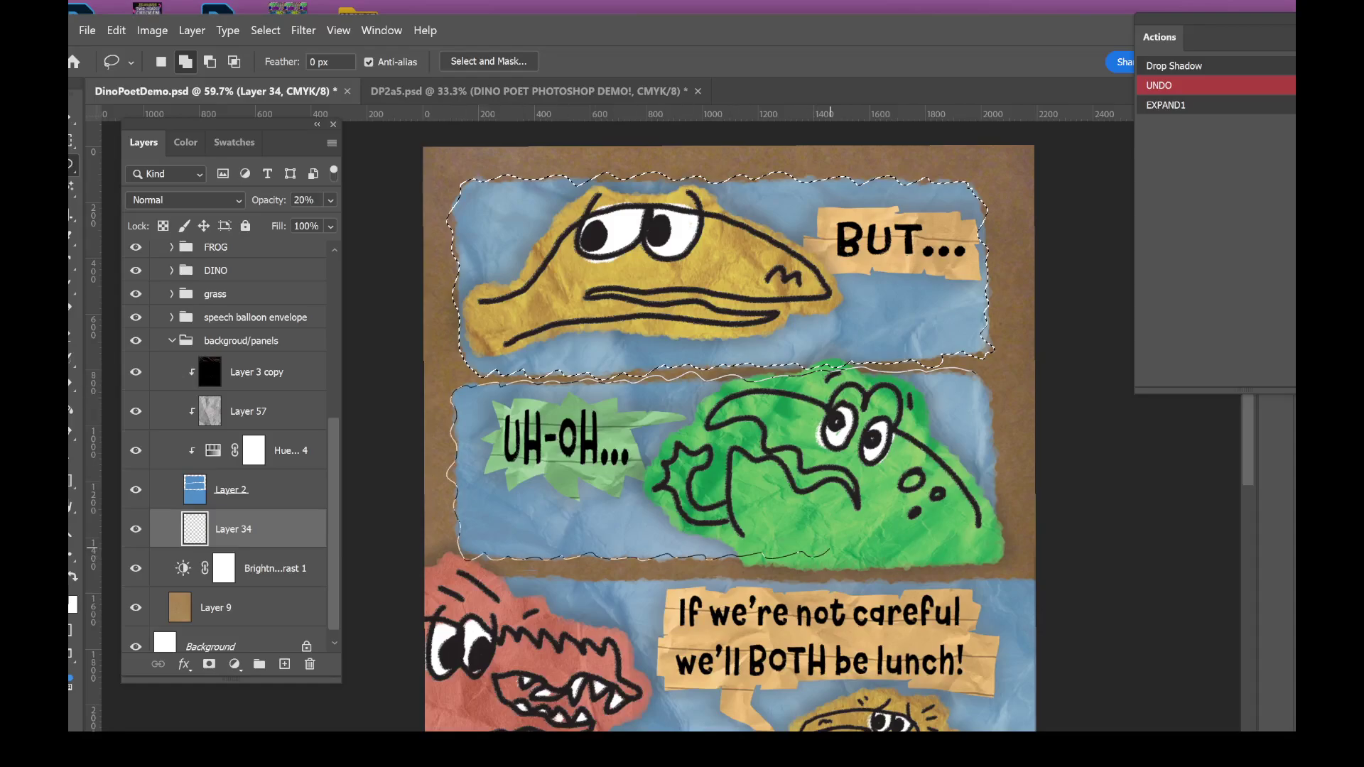
pyautogui.moveTo(937, 549)
pyautogui.mouseDown()
pyautogui.moveTo(979, 542)
pyautogui.moveTo(997, 462)
pyautogui.mouseUp()
pyautogui.moveTo(458, 387); pyautogui.dragTo(453, 398)
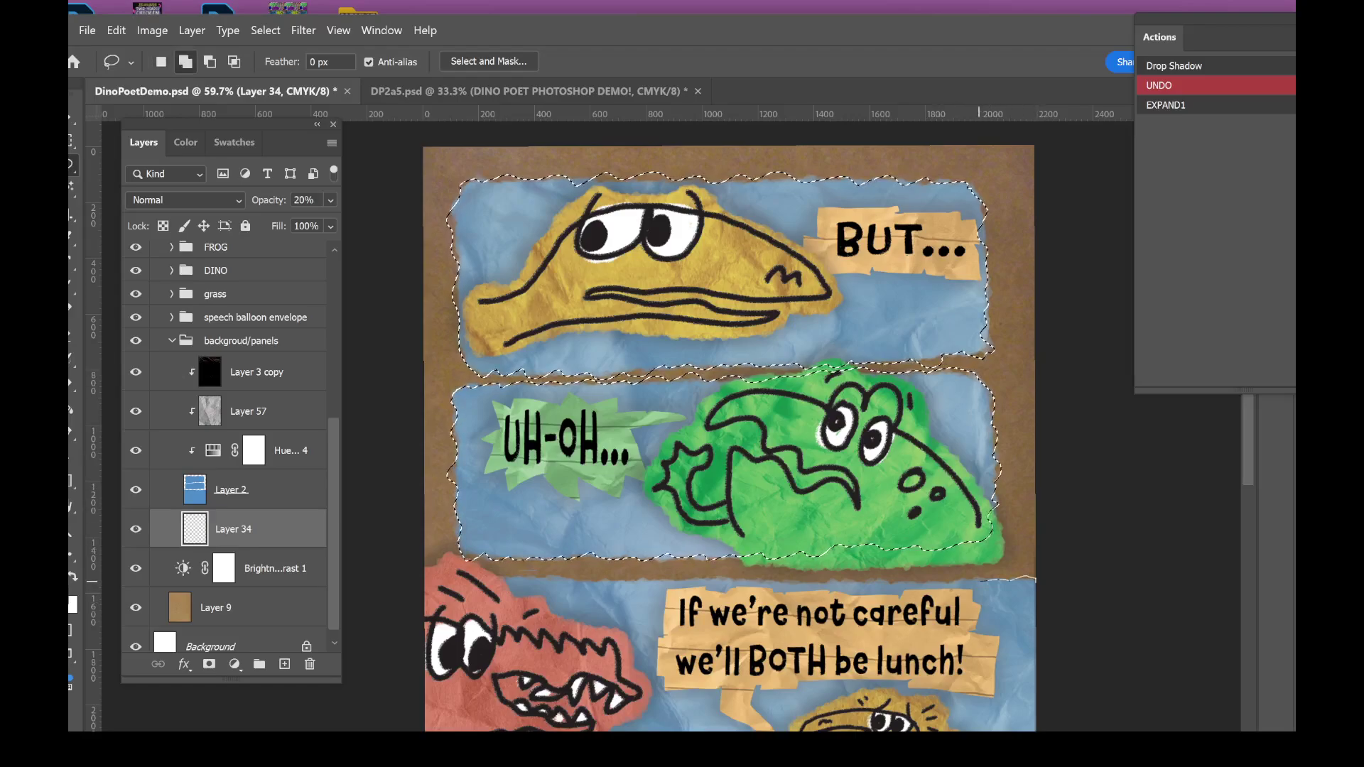
pyautogui.moveTo(871, 581)
pyautogui.mouseDown()
pyautogui.moveTo(471, 573)
pyautogui.moveTo(720, 664)
pyautogui.moveTo(1035, 579)
pyautogui.mouseUp()
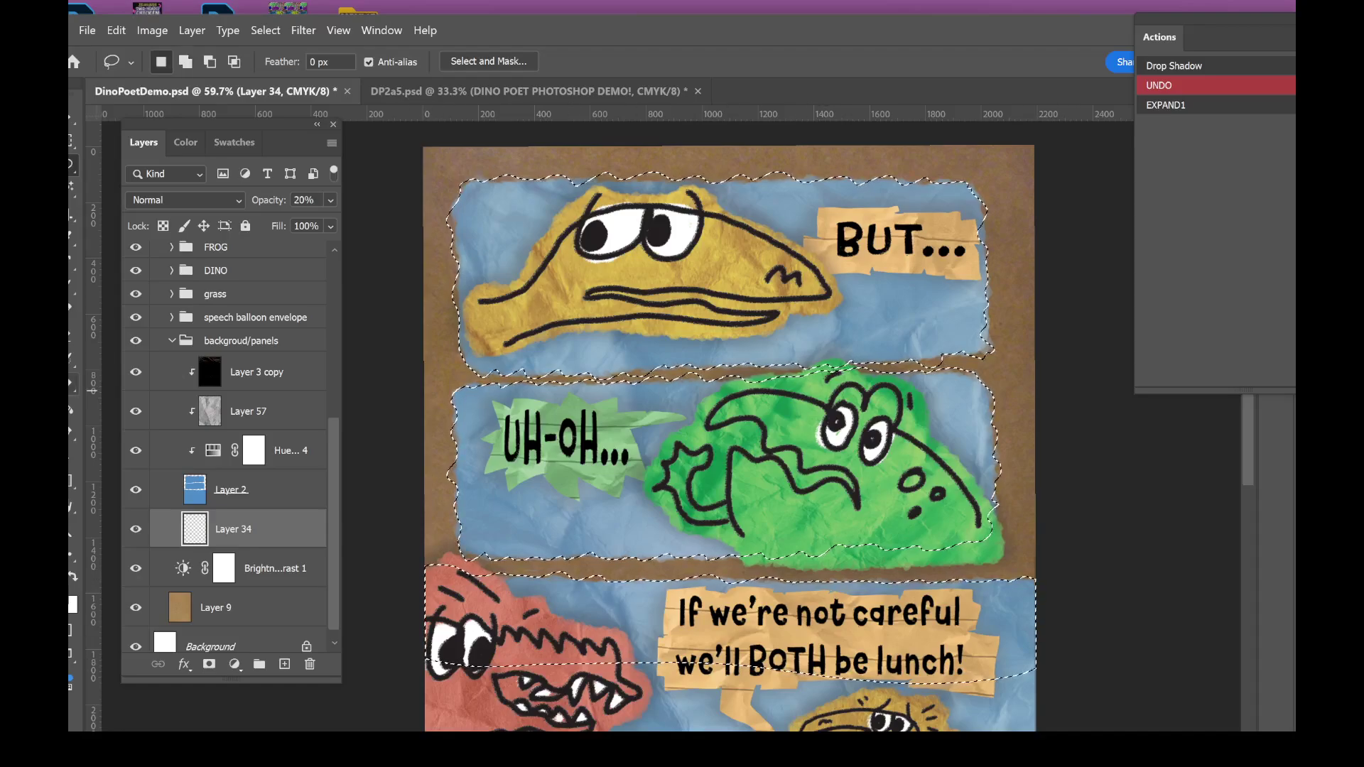
# - Fill the panel selections with black on Layer 34, expand and refill them, and deselect them as soft drop shadows on the brown background
pyautogui.press('g')
pyautogui.scroll(-2, 729, 439)
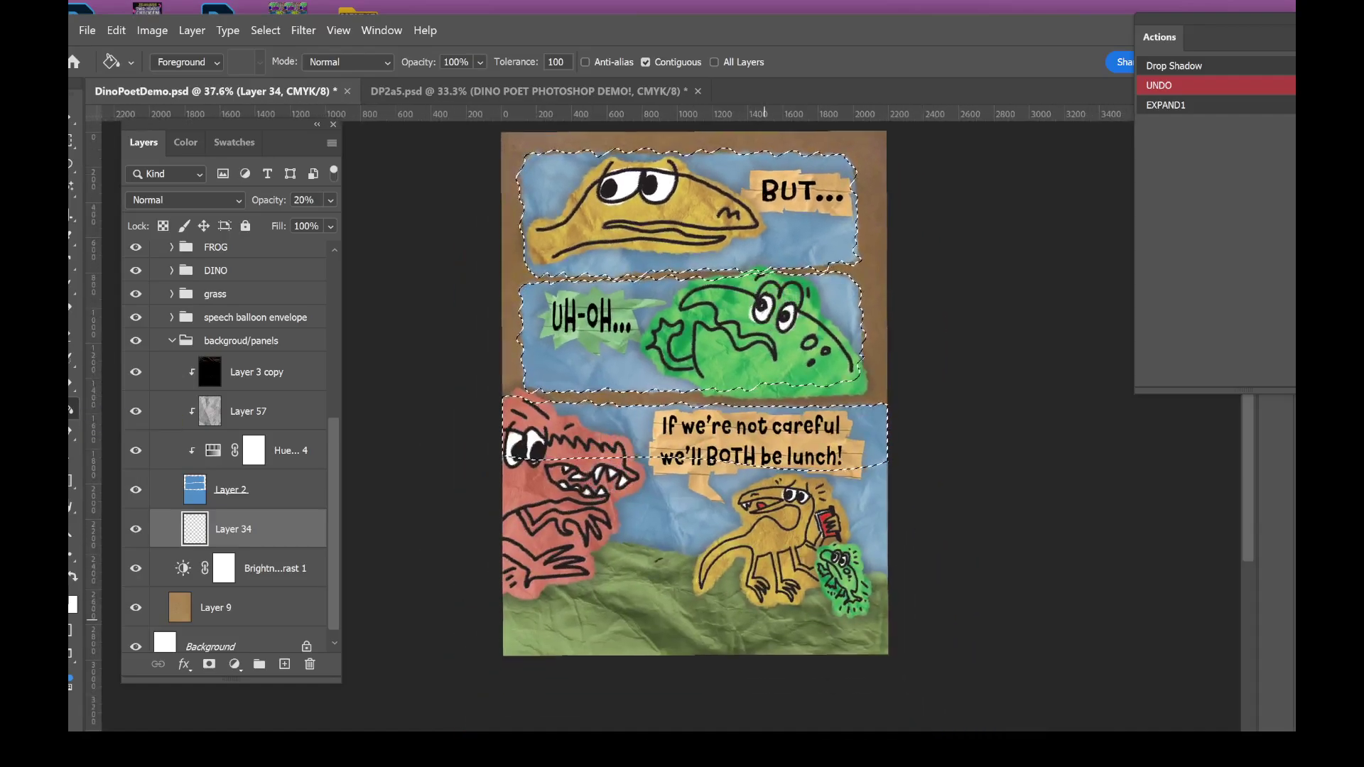
pyautogui.hotkey('alt', 'BackSpace')
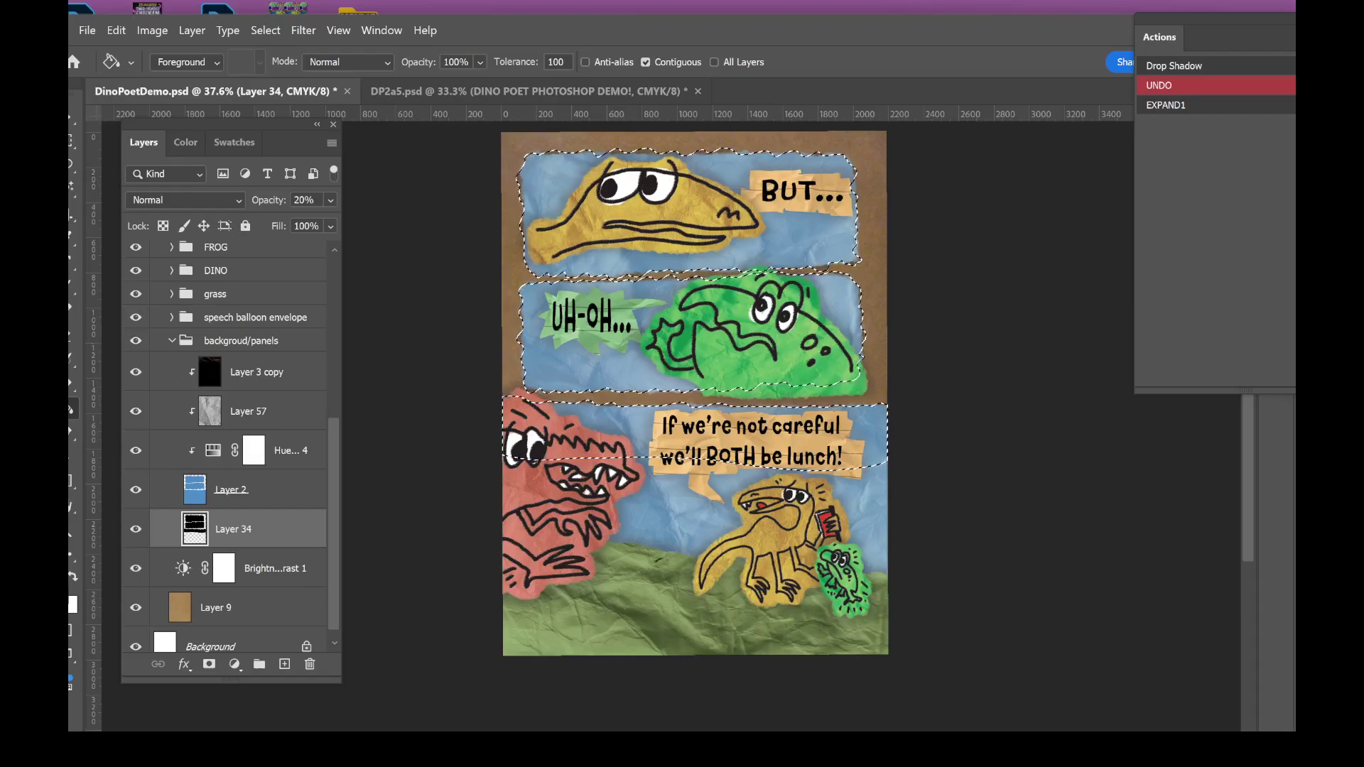
pyautogui.press('F3')
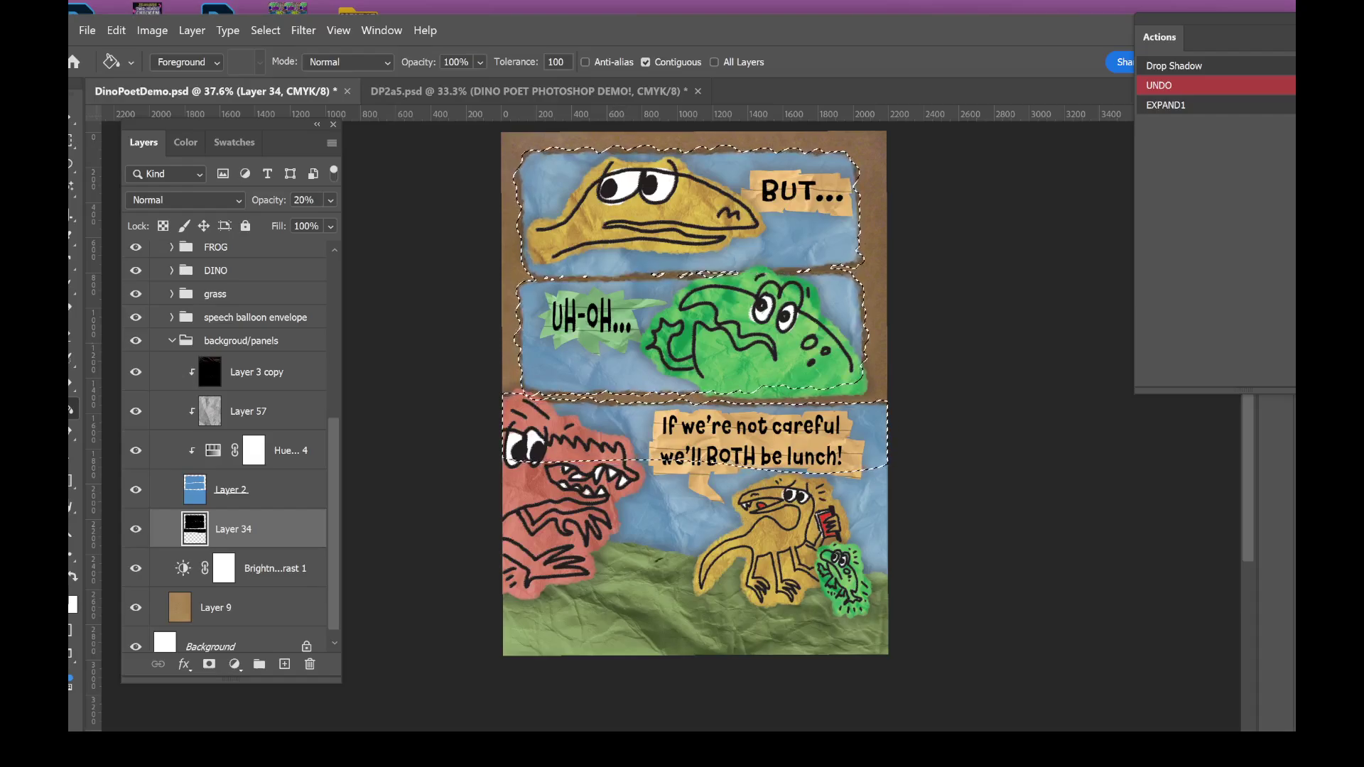
pyautogui.hotkey('ctrl', 'd')
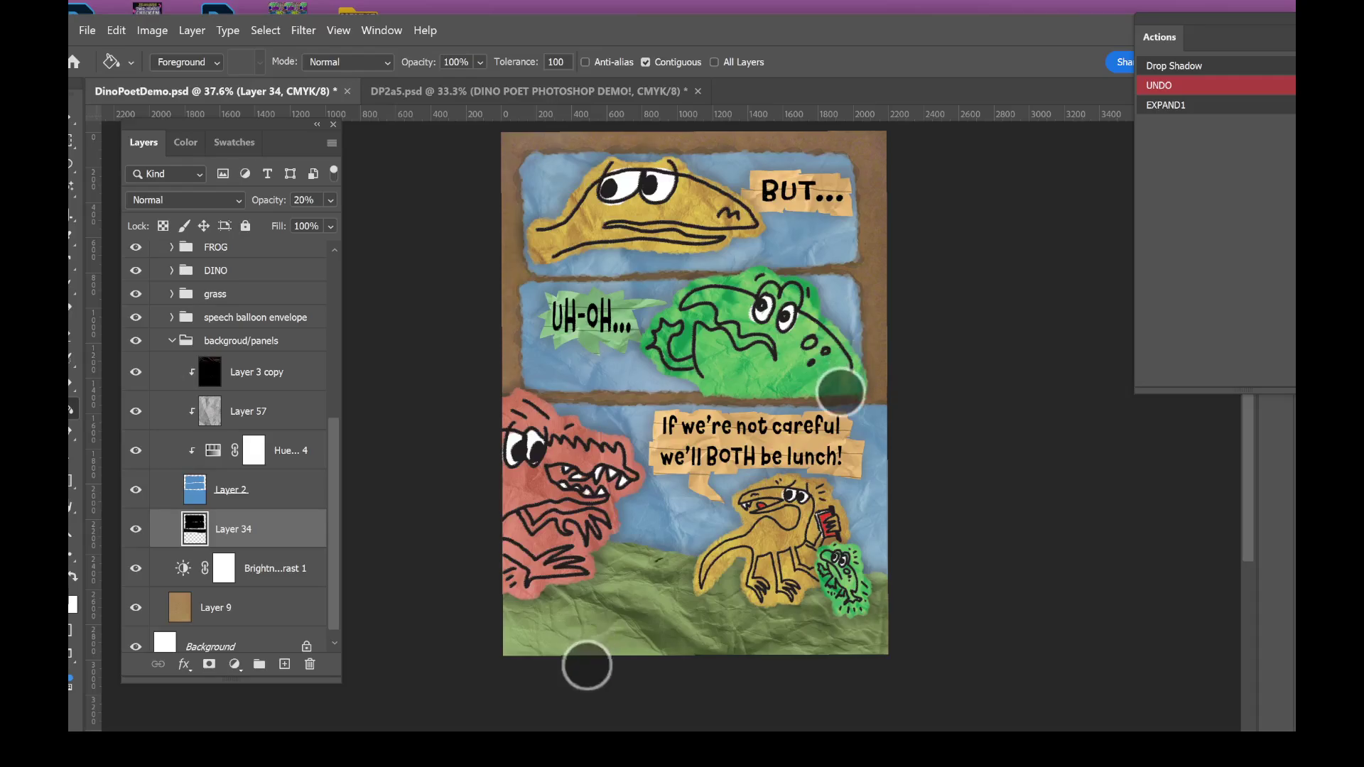
pyautogui.scroll(3, 717, 542)
pyautogui.scroll(-4, 732, 559)
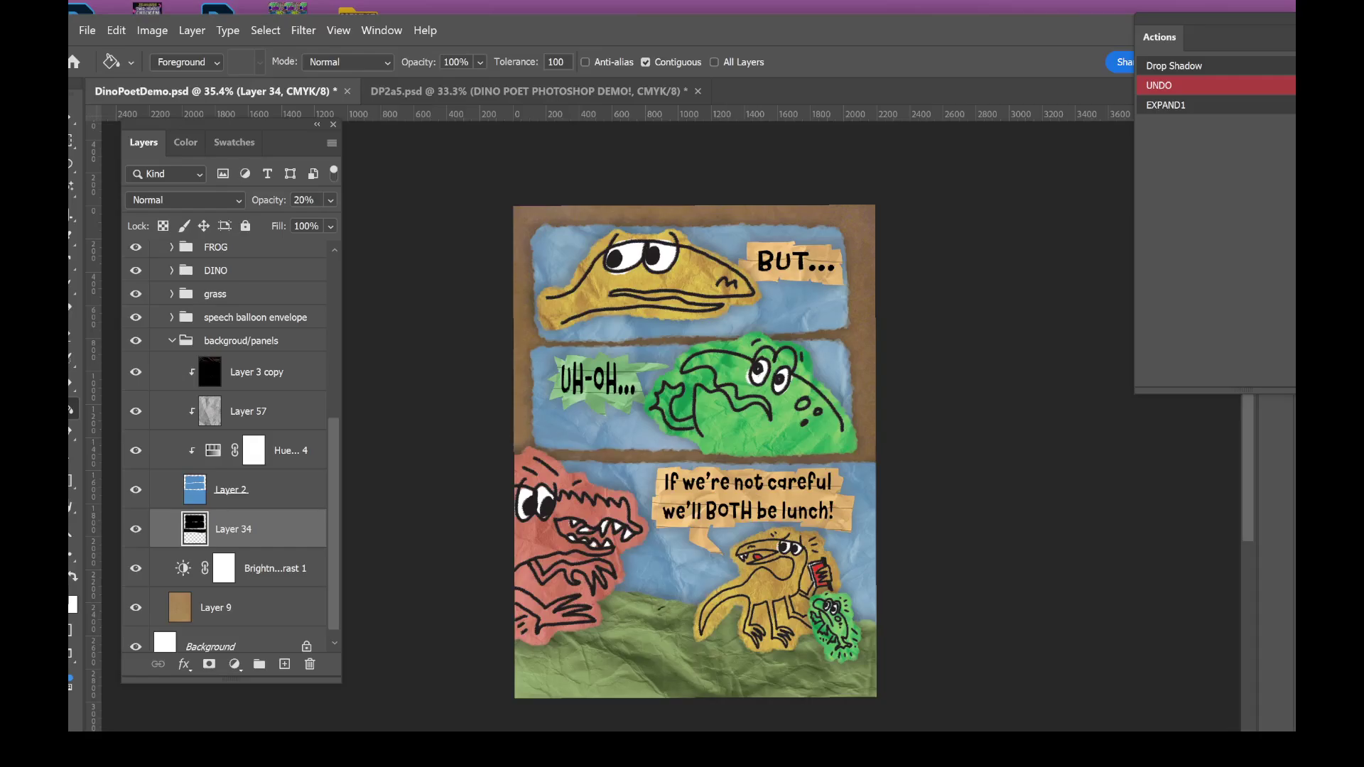
# - Delete all hidden layers from the document
pyautogui.click(228, 30)
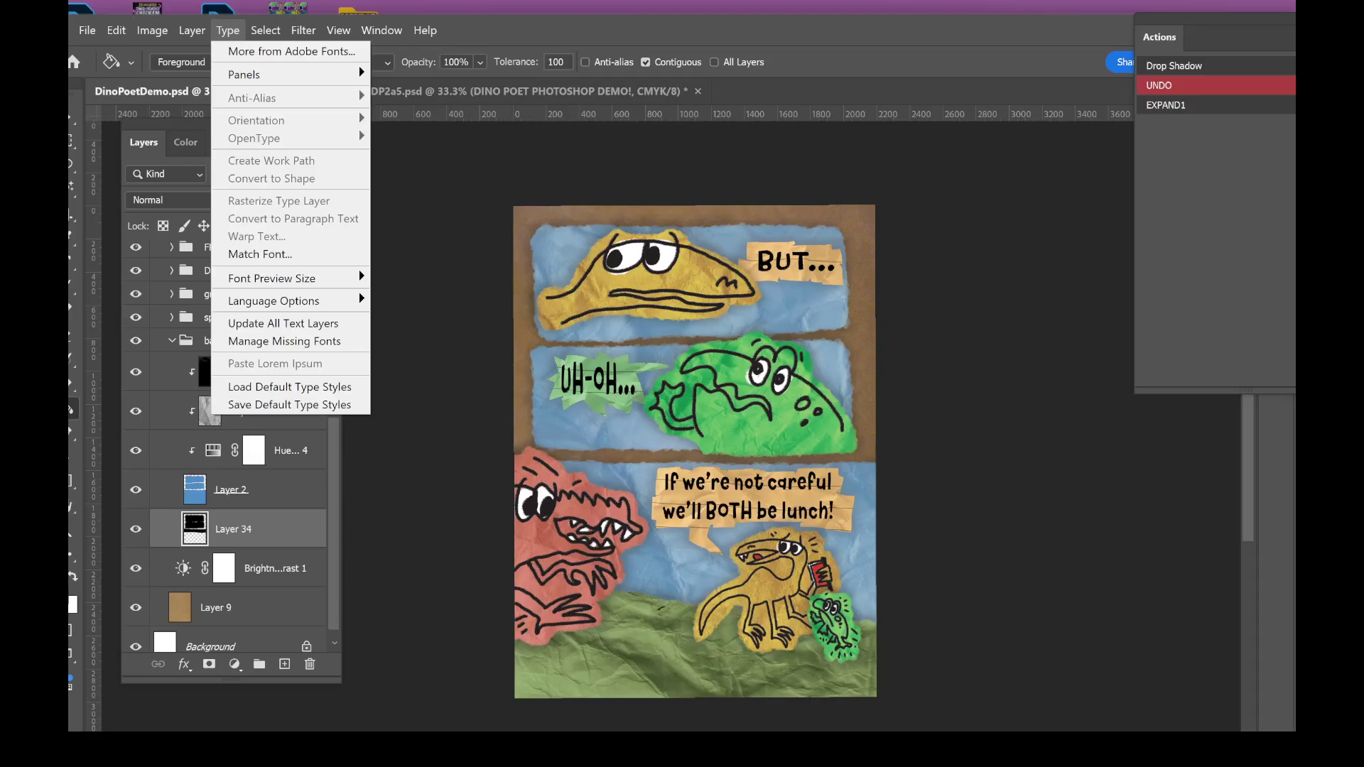
pyautogui.moveTo(192, 30)
pyautogui.moveTo(355, 122)
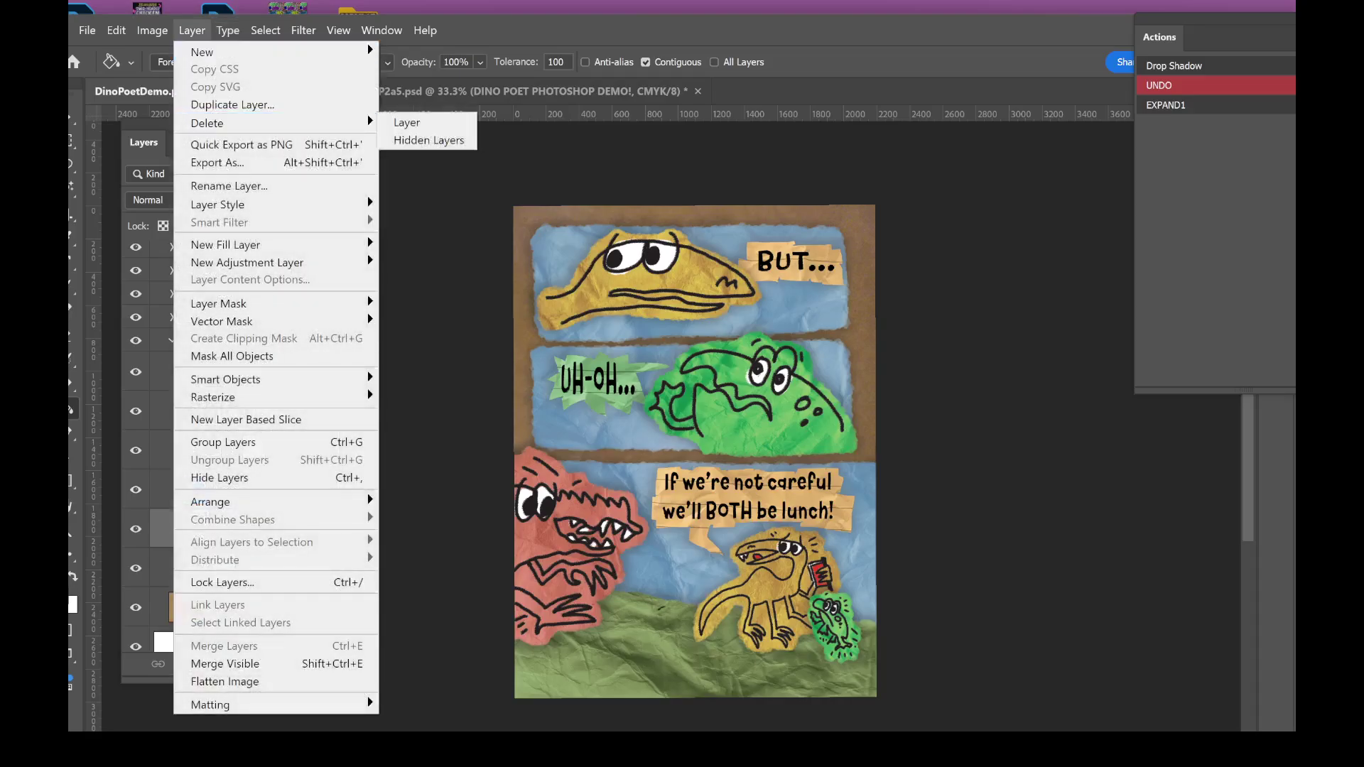
pyautogui.click(428, 140)
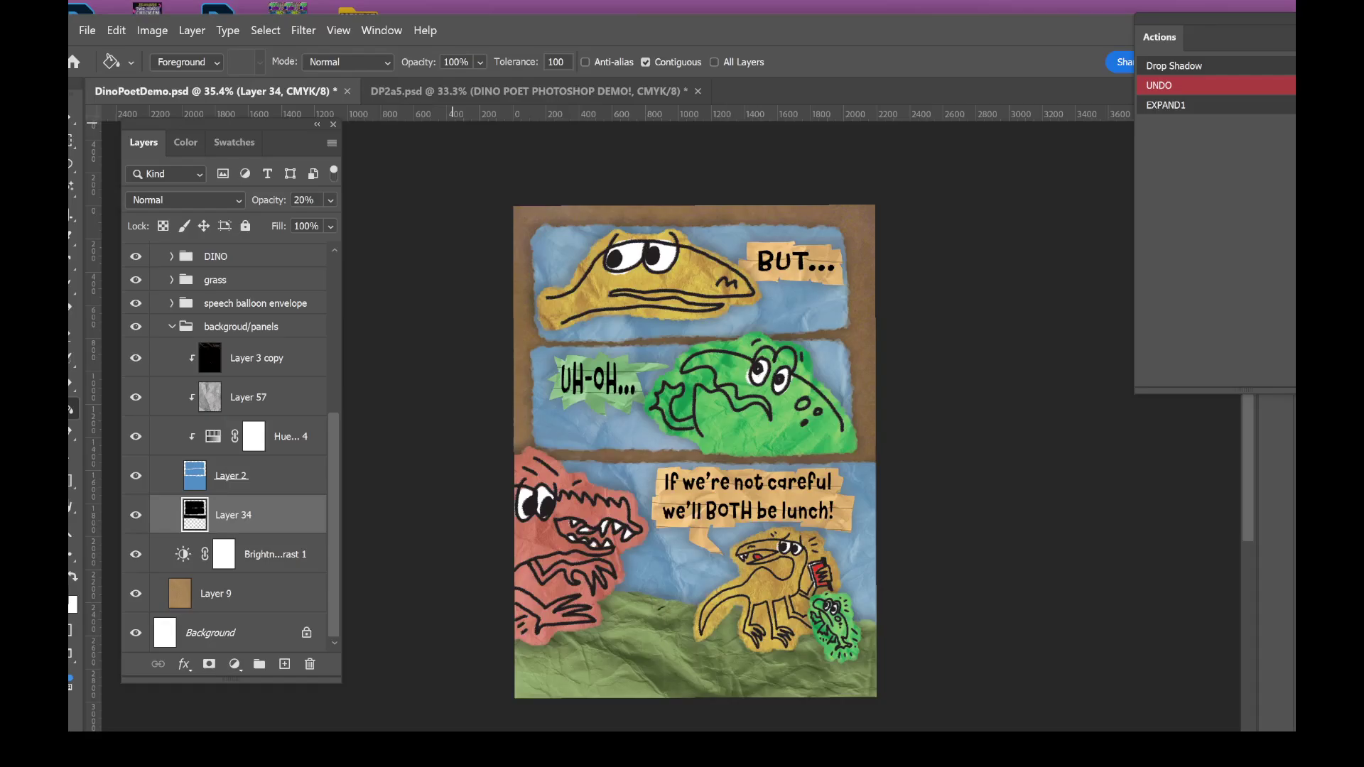
# - Examine the third panel's characters up close, checking their cut-out edges, shadows and line art
pyautogui.scroll(4, 732, 575)
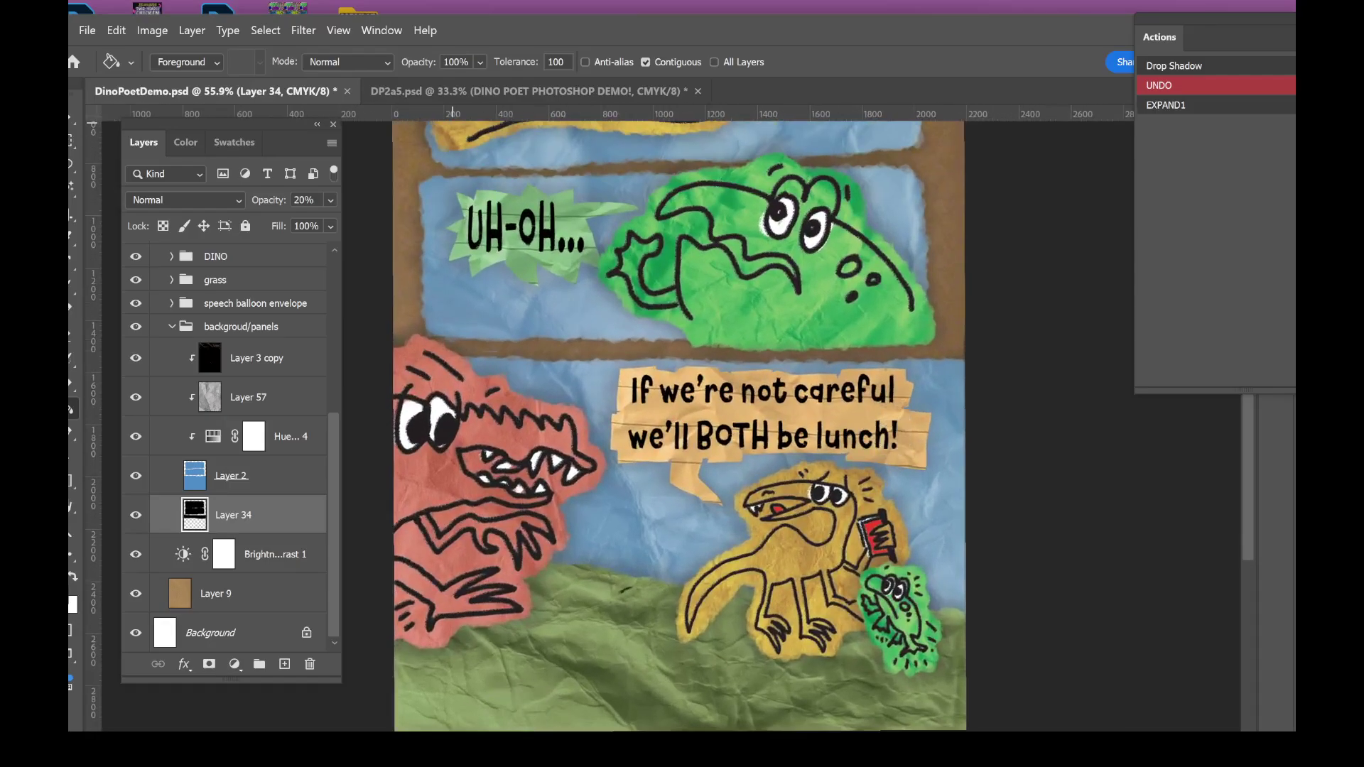
pyautogui.scroll(1, 730, 455)
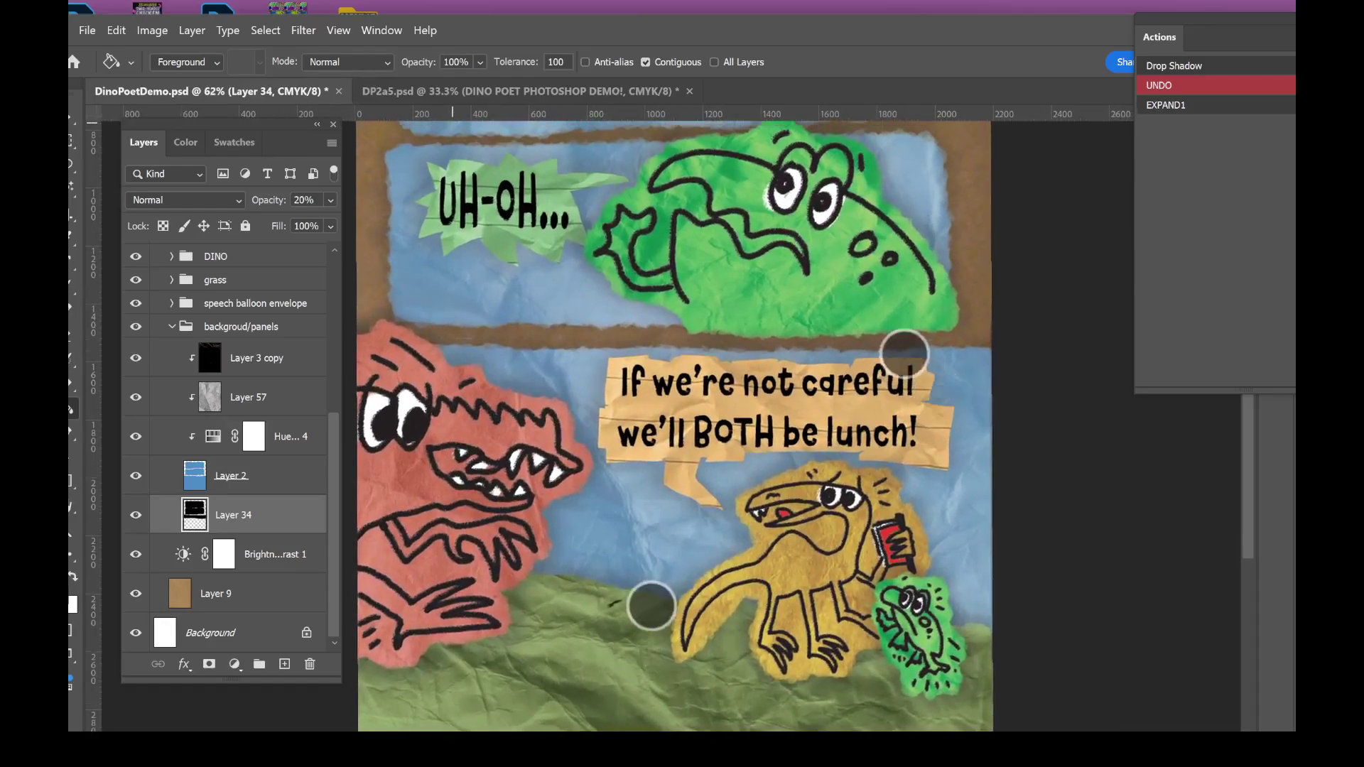
pyautogui.scroll(3, 789, 469)
pyautogui.scroll(5, 790, 466)
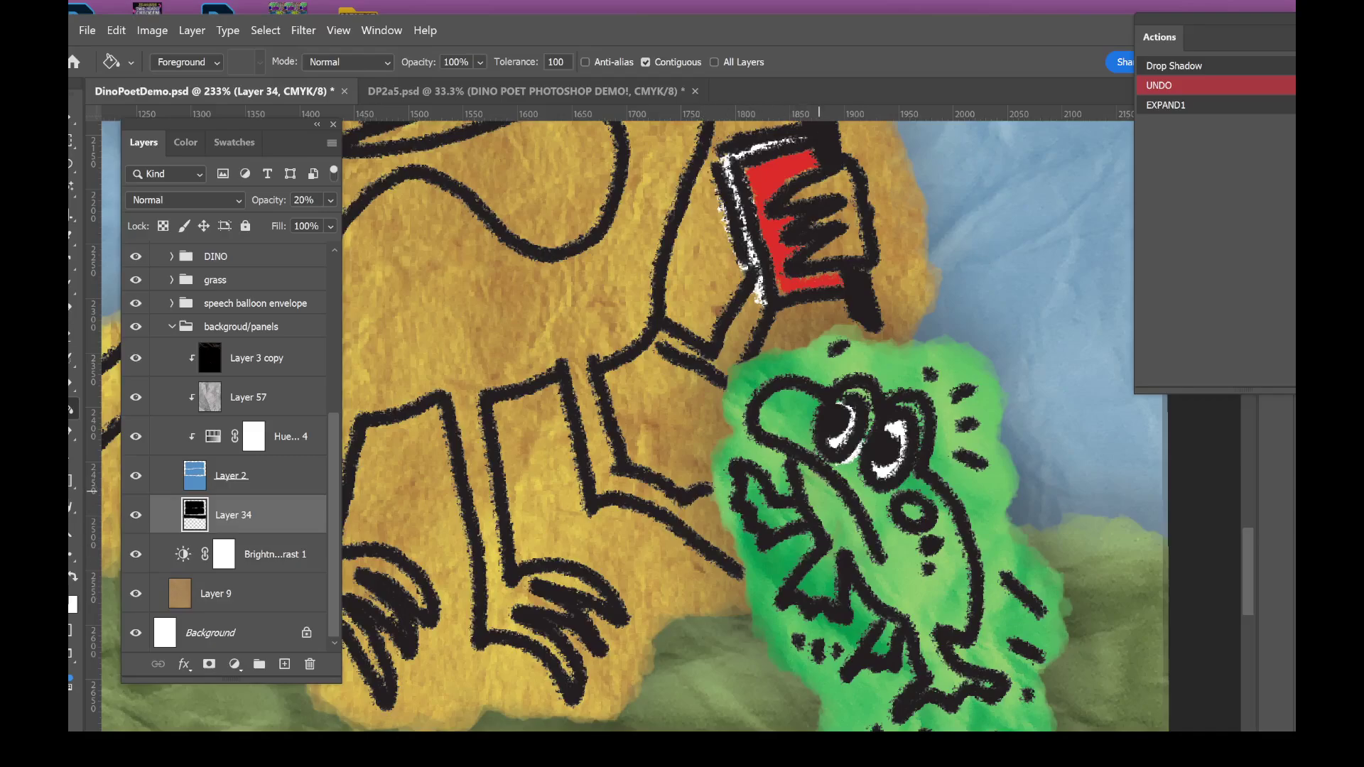
pyautogui.scroll(-4, 826, 479)
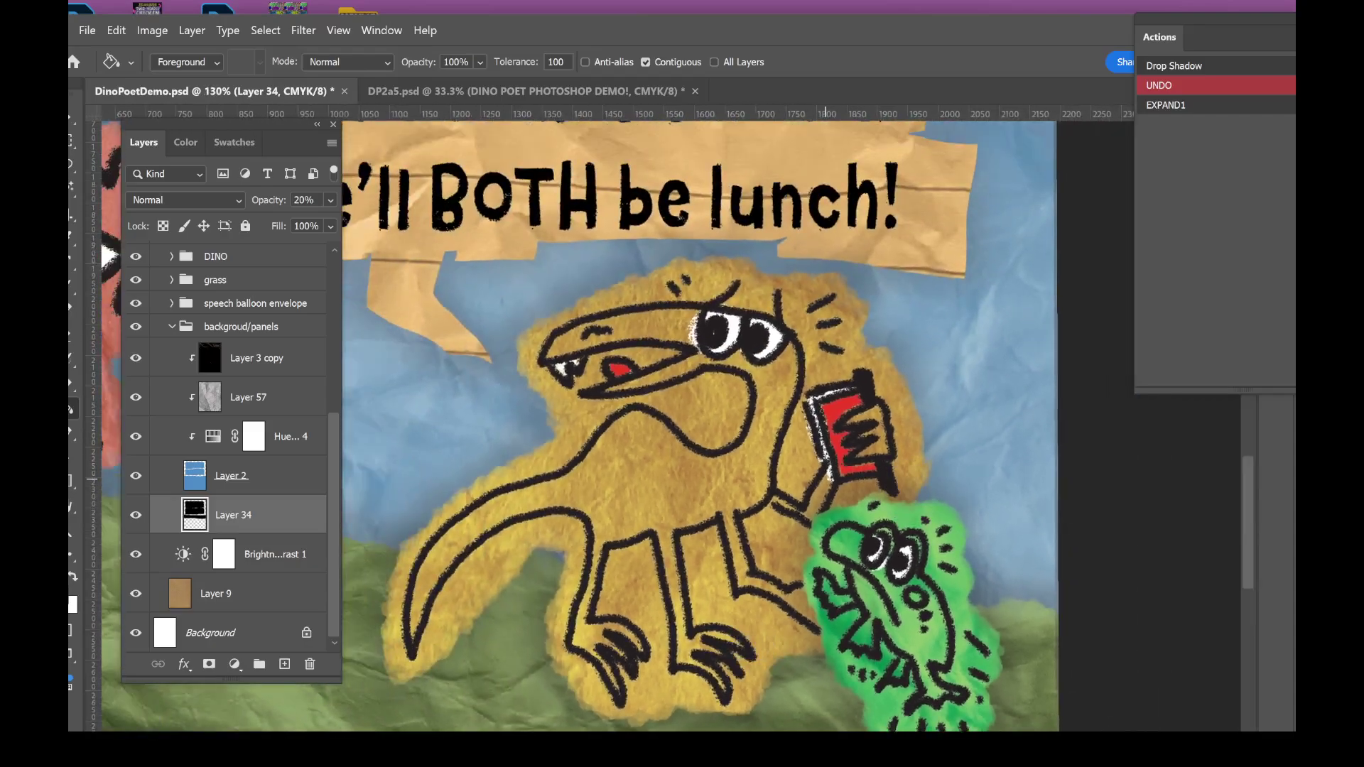
pyautogui.scroll(-1, 720, 493)
pyautogui.scroll(3, 720, 493)
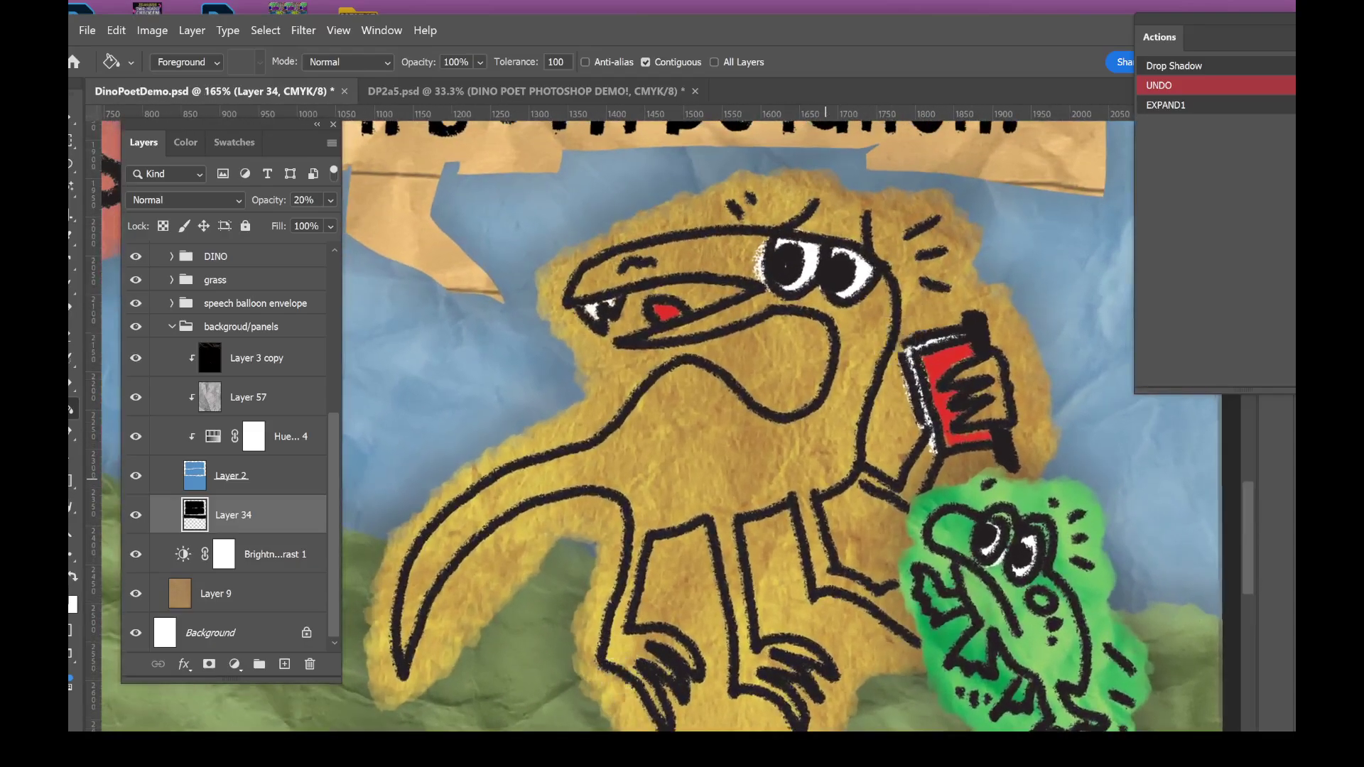
pyautogui.scroll(-5, 817, 448)
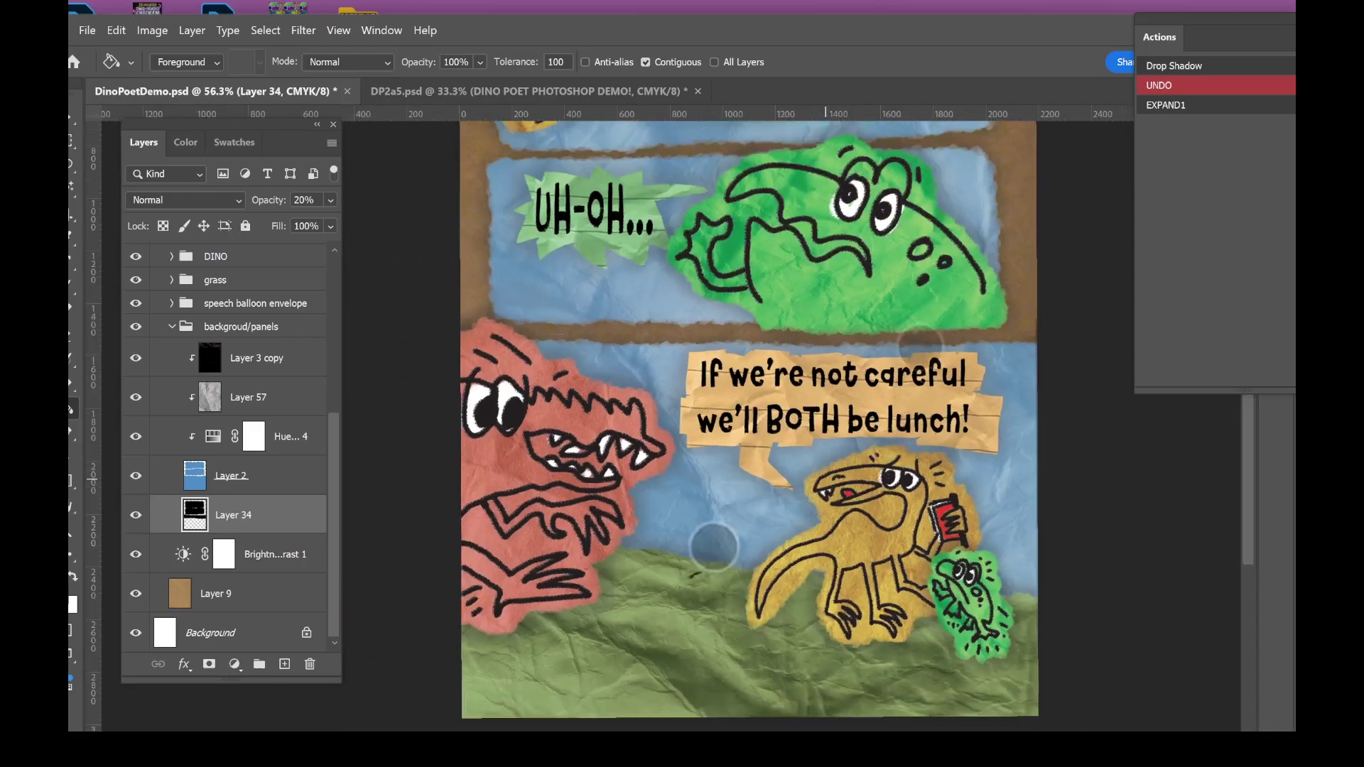
pyautogui.scroll(5, 825, 480)
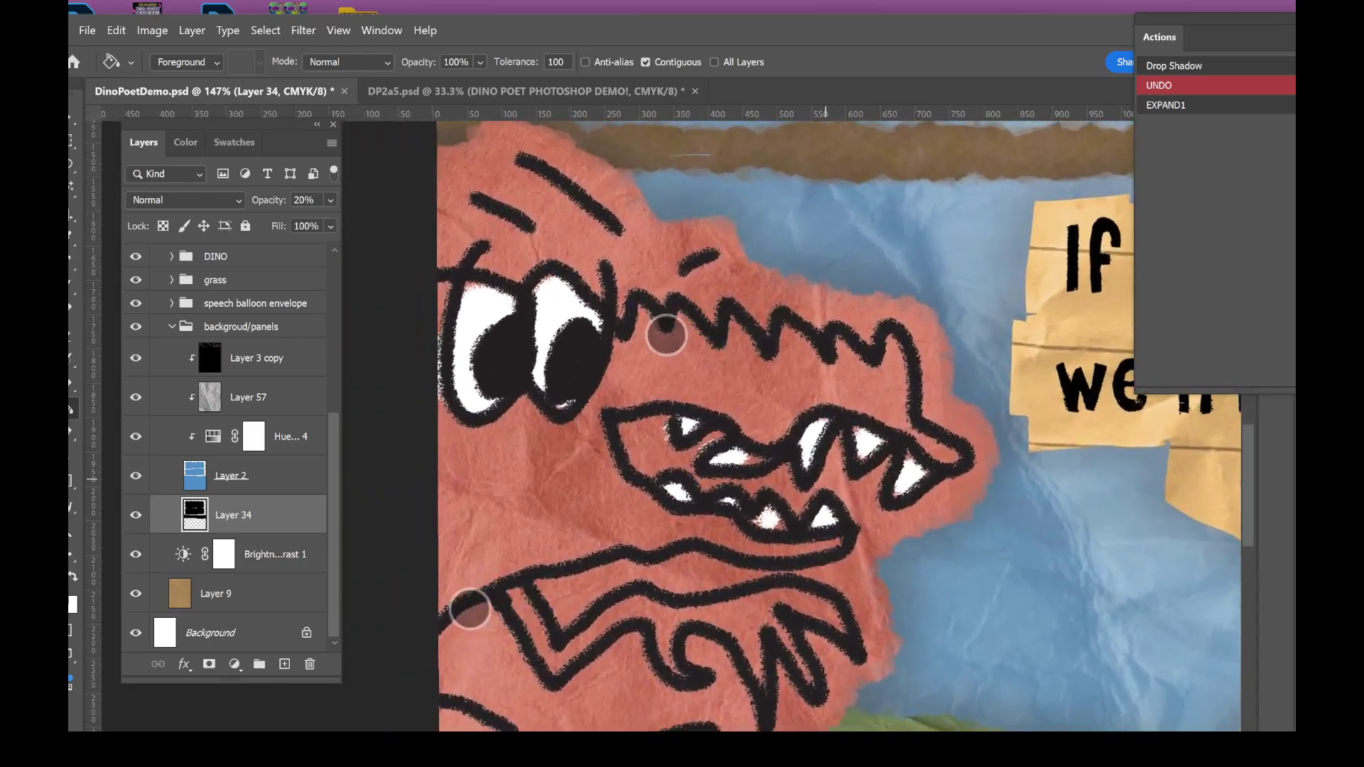
# - Collapse the backgroud/panels group and select the Black Lines 100K layer
pyautogui.scroll(6, 226, 447)
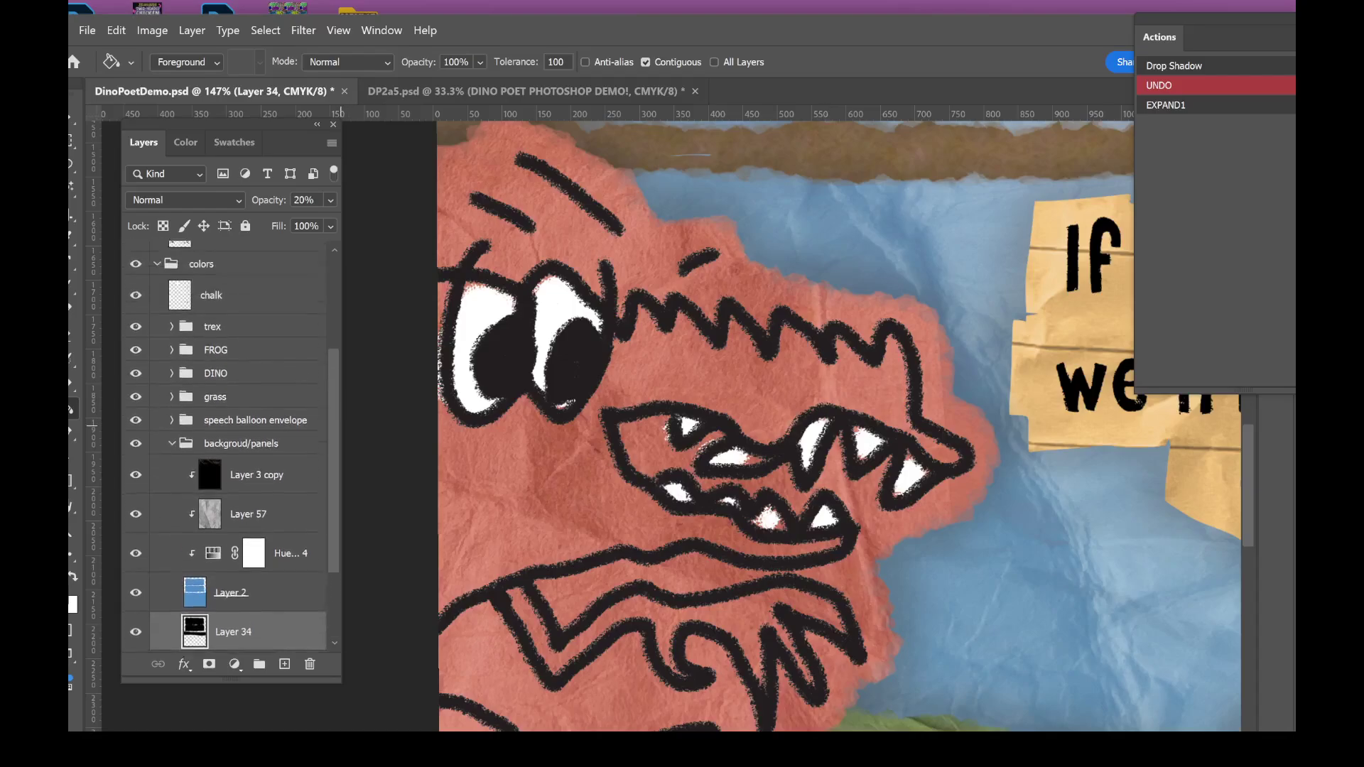
pyautogui.scroll(-4, 226, 448)
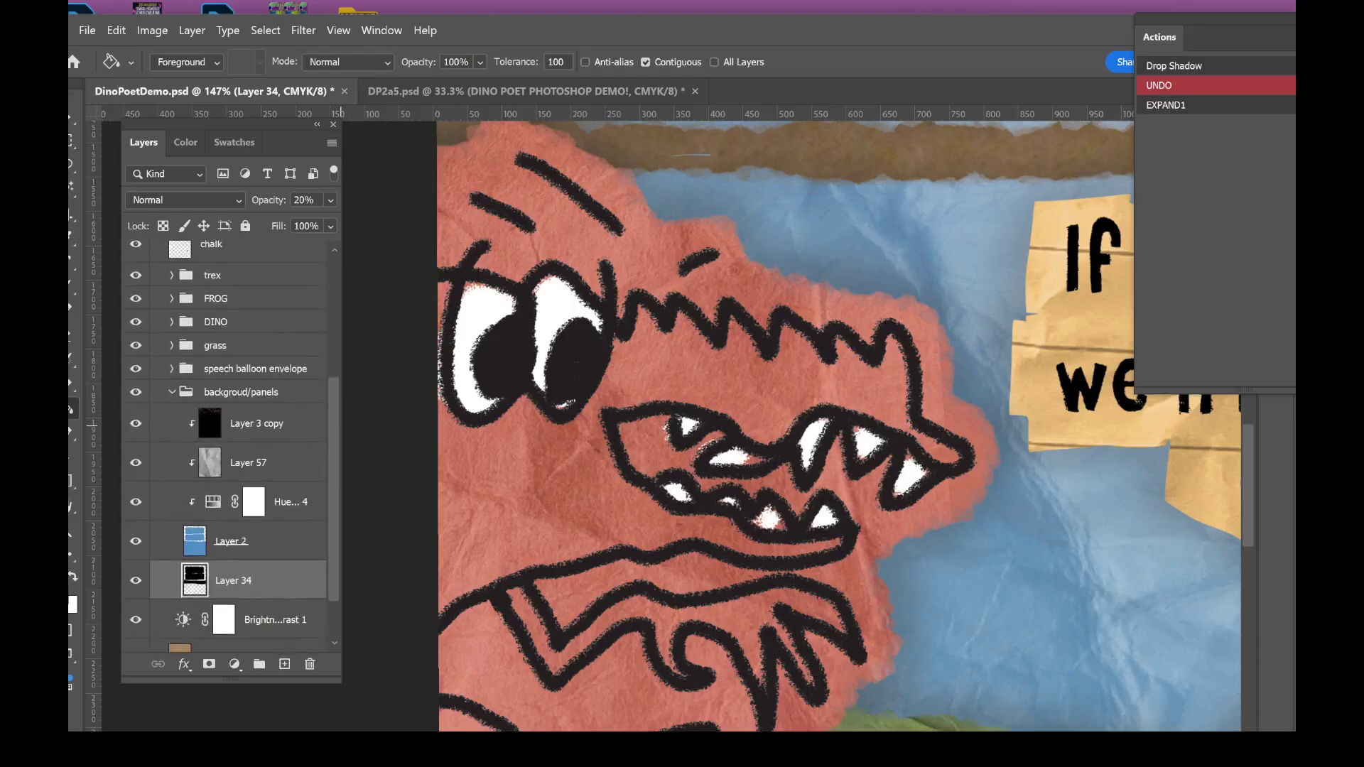
pyautogui.click(172, 392)
pyautogui.click(245, 308)
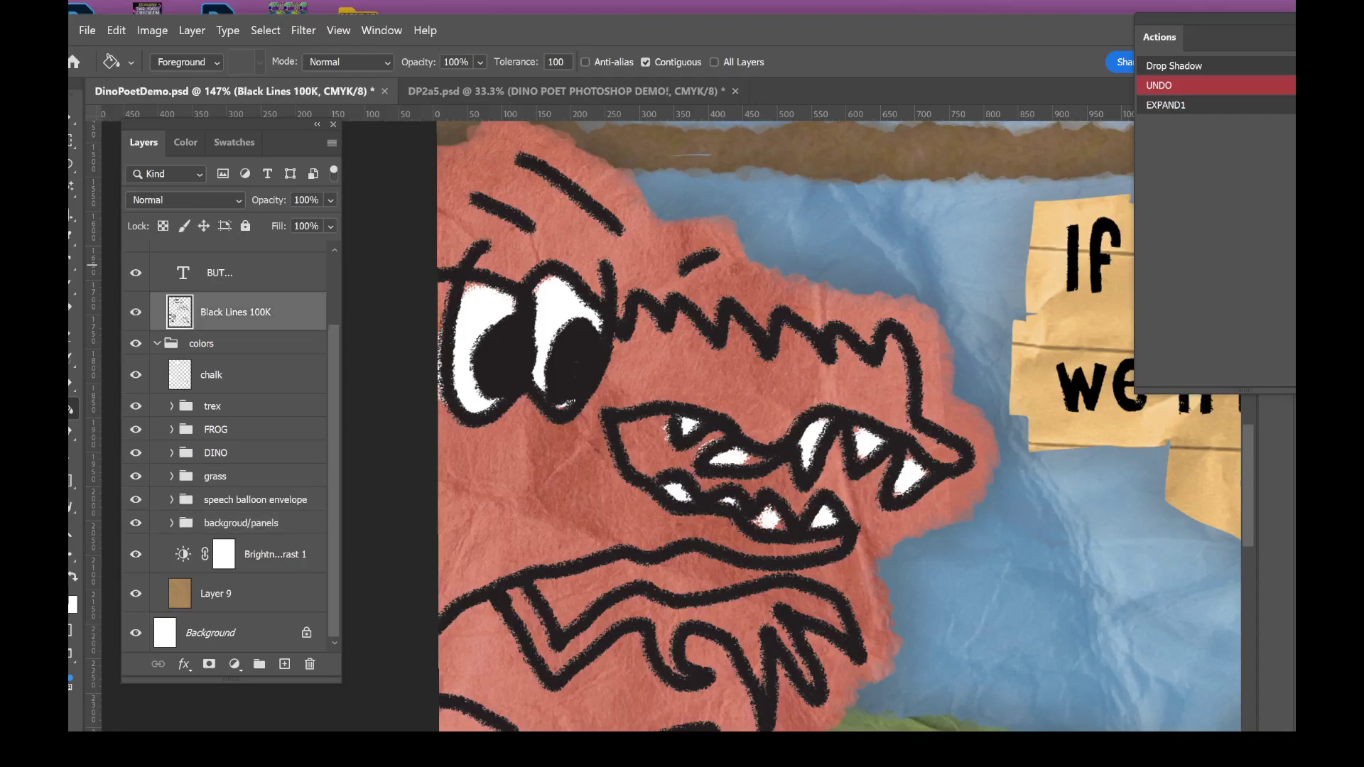
# - Fill in and round off the red dinosaur's pupils in black using the DINO weak black 30 brush preset
pyautogui.press('b')
pyautogui.click(565, 393)
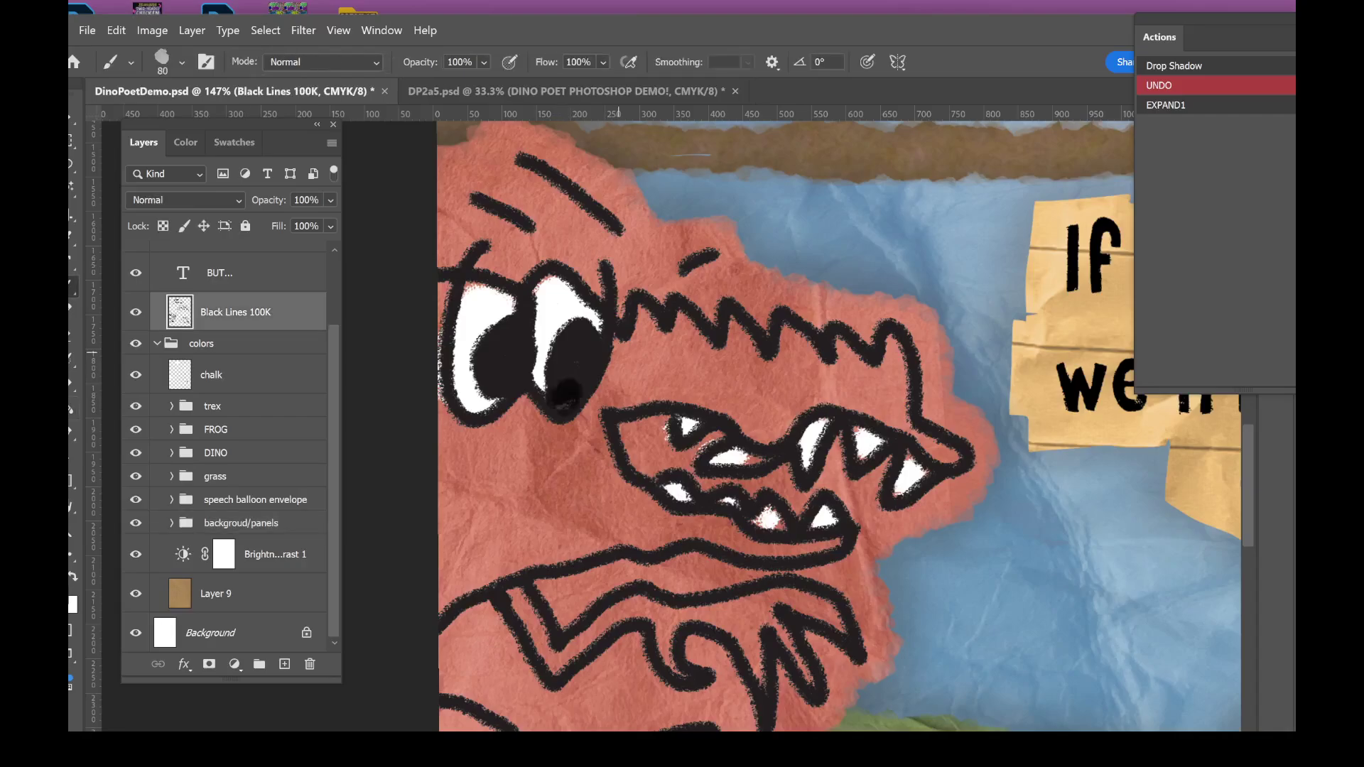
pyautogui.hotkey('ctrl', 'z')
pyautogui.click(131, 62)
pyautogui.click(178, 143)
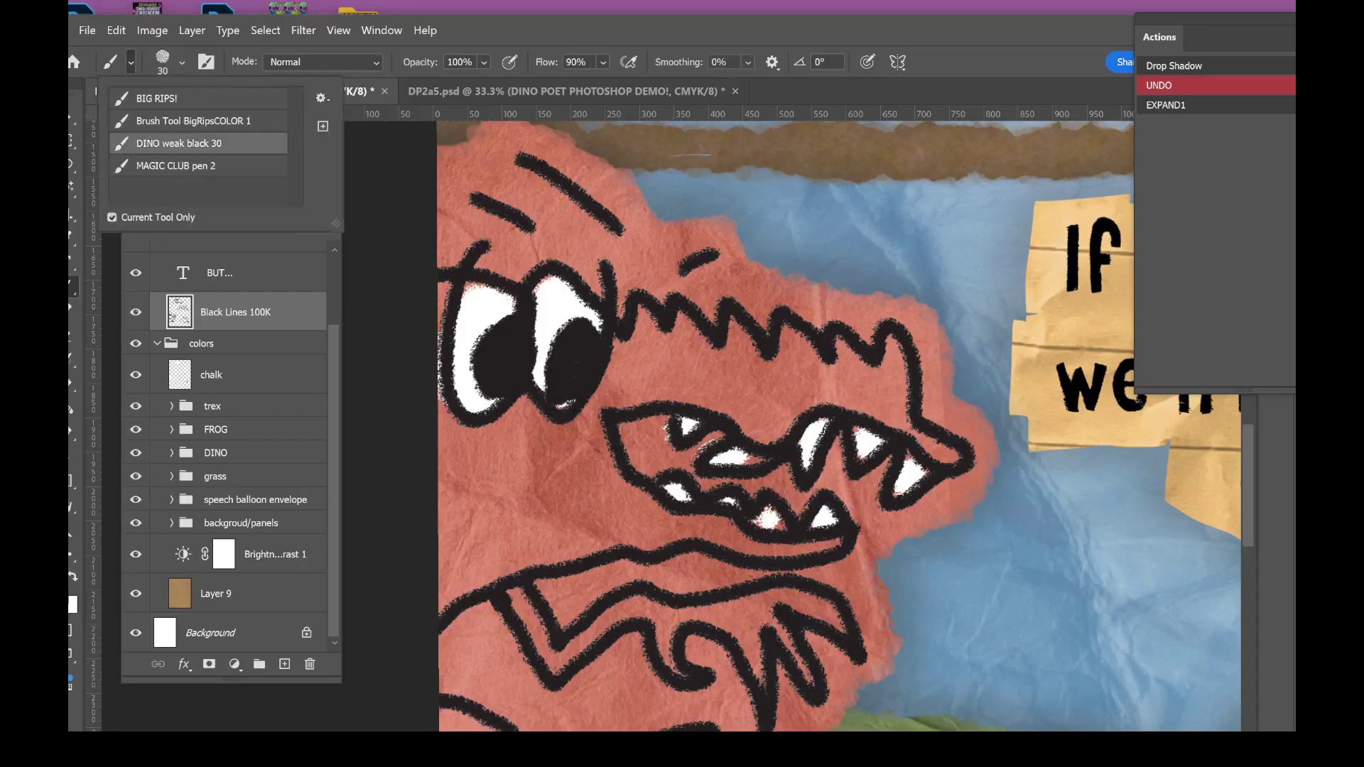
pyautogui.click(131, 62)
pyautogui.moveTo(503, 324)
pyautogui.mouseDown()
pyautogui.moveTo(492, 331)
pyautogui.moveTo(504, 397)
pyautogui.mouseUp()
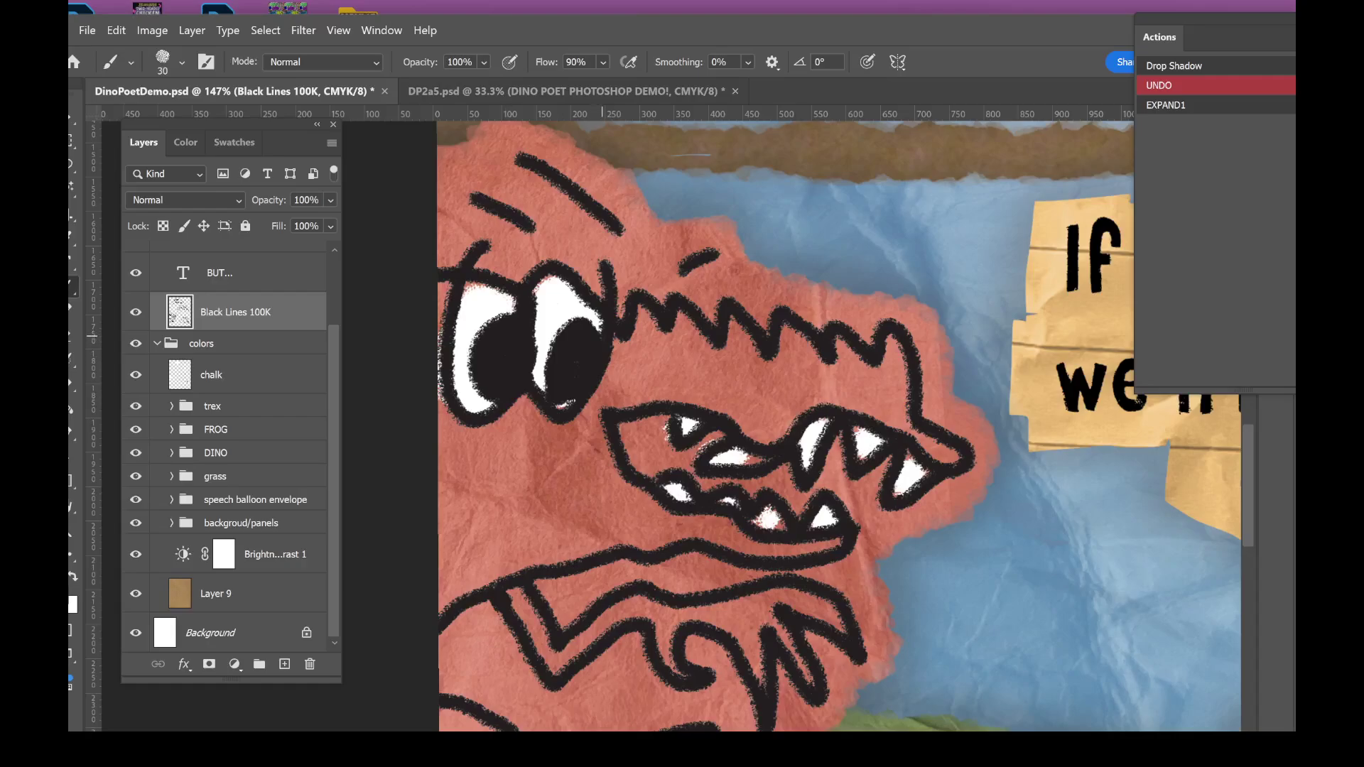
pyautogui.moveTo(603, 333)
pyautogui.mouseDown()
pyautogui.moveTo(551, 344)
pyautogui.moveTo(572, 404)
pyautogui.mouseUp()
pyautogui.moveTo(593, 316)
pyautogui.mouseDown()
pyautogui.moveTo(558, 330)
pyautogui.moveTo(546, 387)
pyautogui.mouseUp()
pyautogui.moveTo(511, 313); pyautogui.dragTo(469, 384)
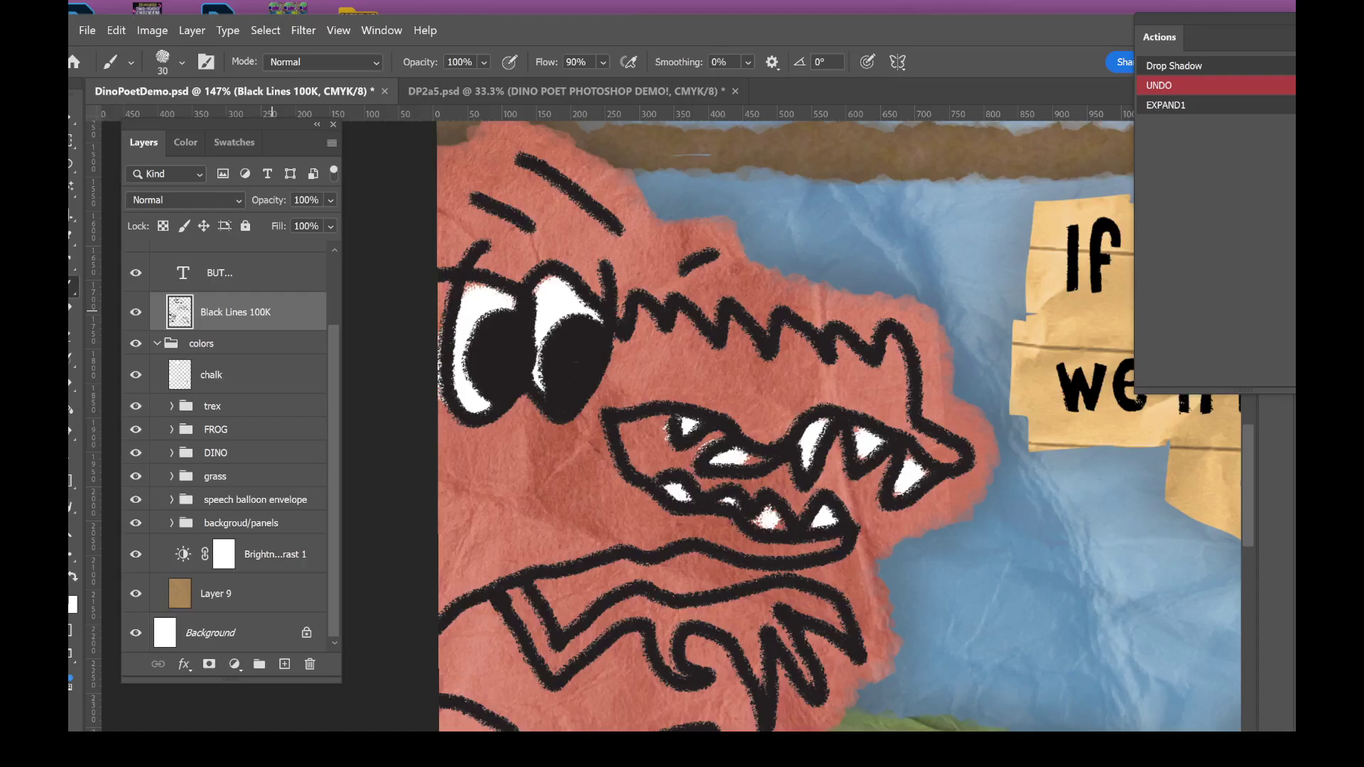
# - Select the chalk layer and clean away the stray white below the first-panel yellow dinosaur's left eye
pyautogui.scroll(-7, 625, 543)
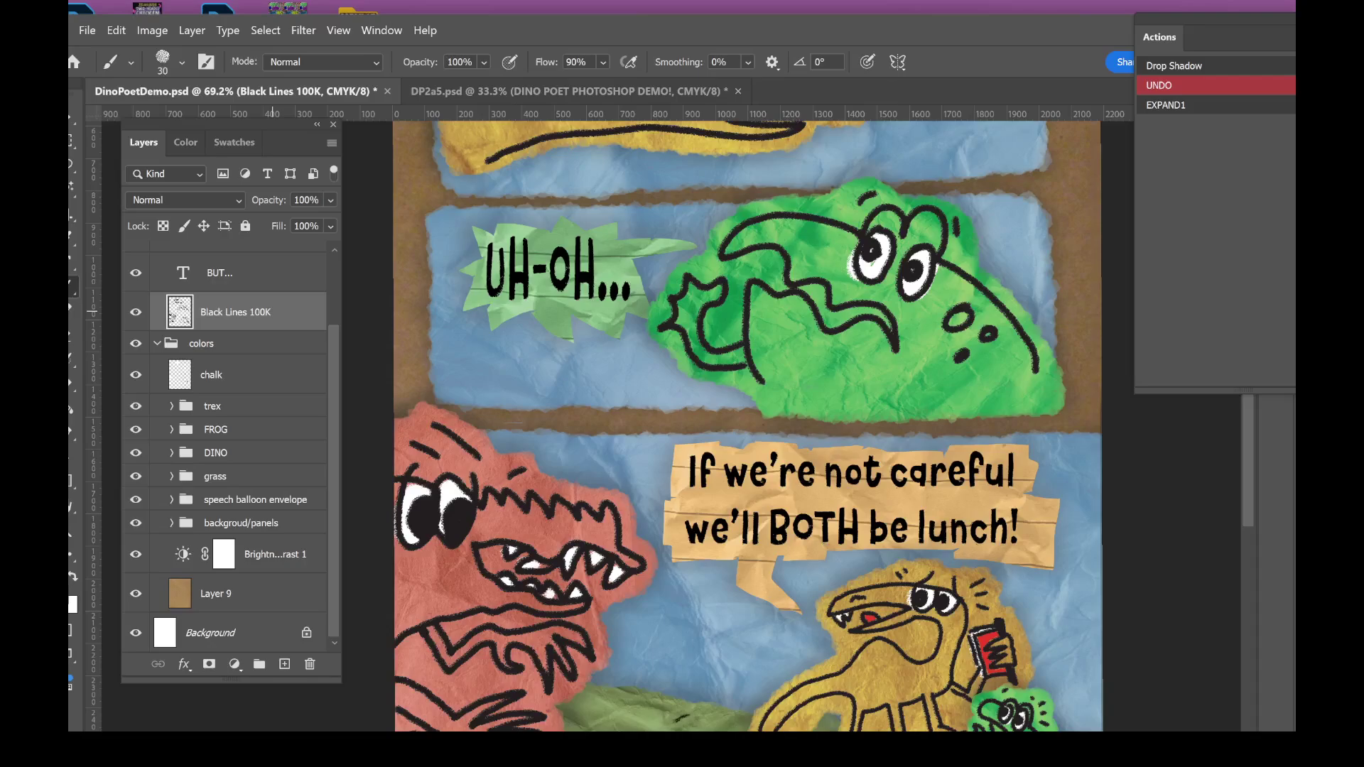
pyautogui.scroll(4, 831, 454)
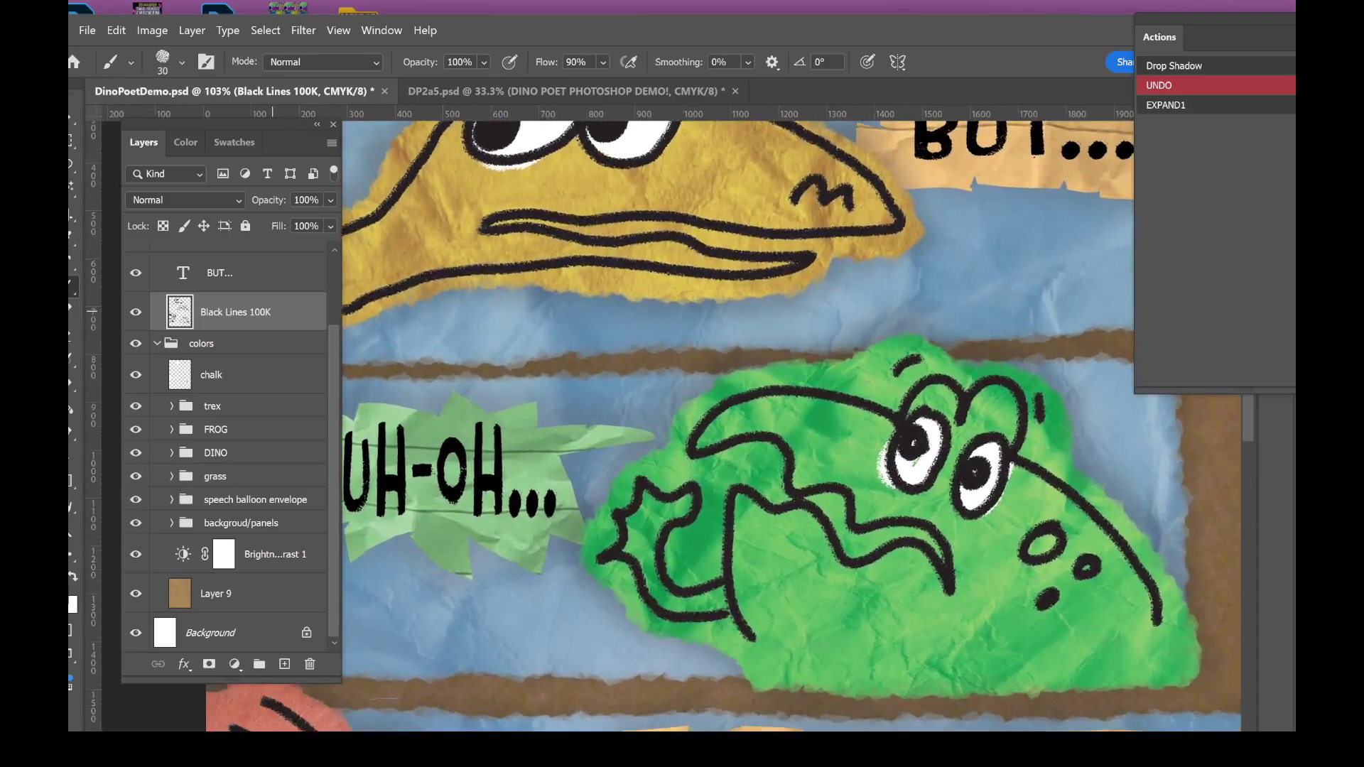
pyautogui.click(277, 369)
pyautogui.scroll(3, 711, 356)
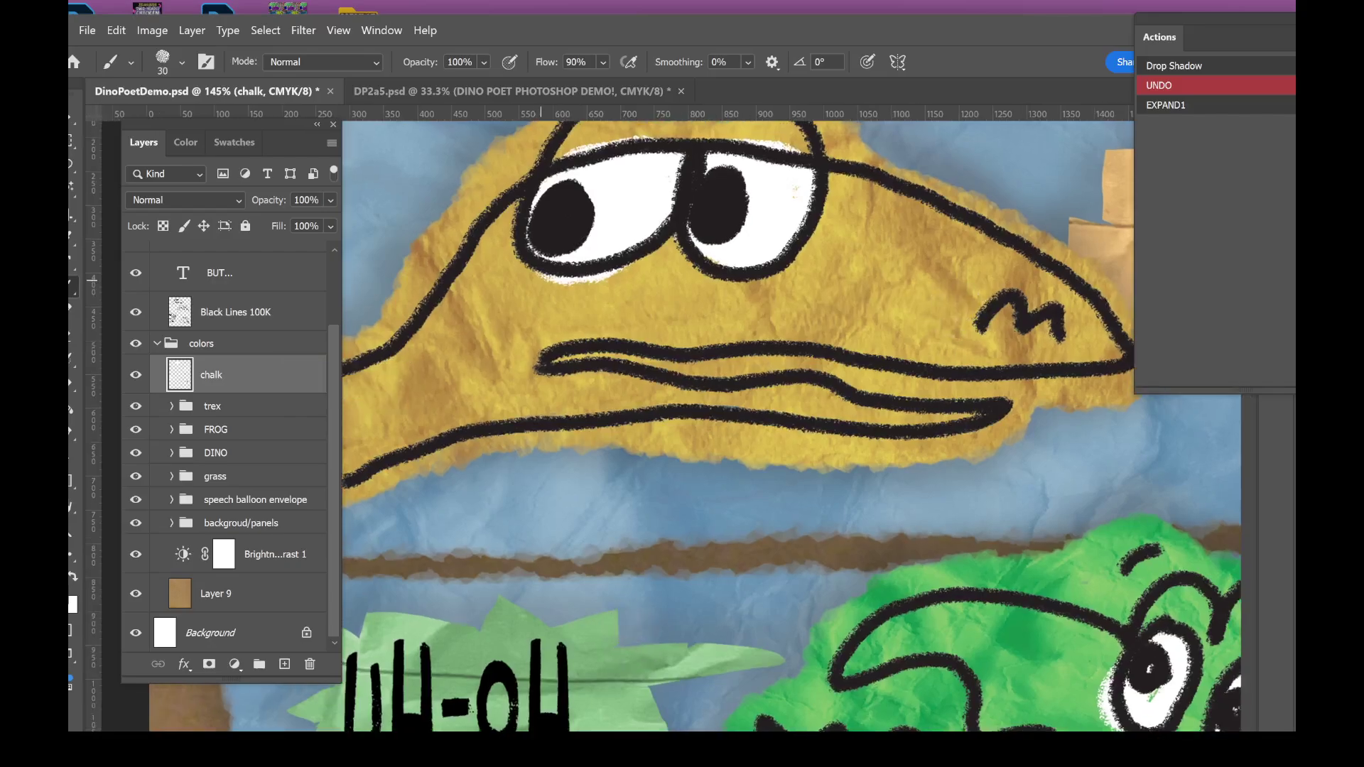
pyautogui.moveTo(540, 280); pyautogui.dragTo(619, 272)
# - Enlarge the brush to 45 px and clean away the stray white outside the second-panel green dinosaur's left eye
pyautogui.moveTo(982, 434); pyautogui.dragTo(558, 183)
pyautogui.scroll(3, 781, 481)
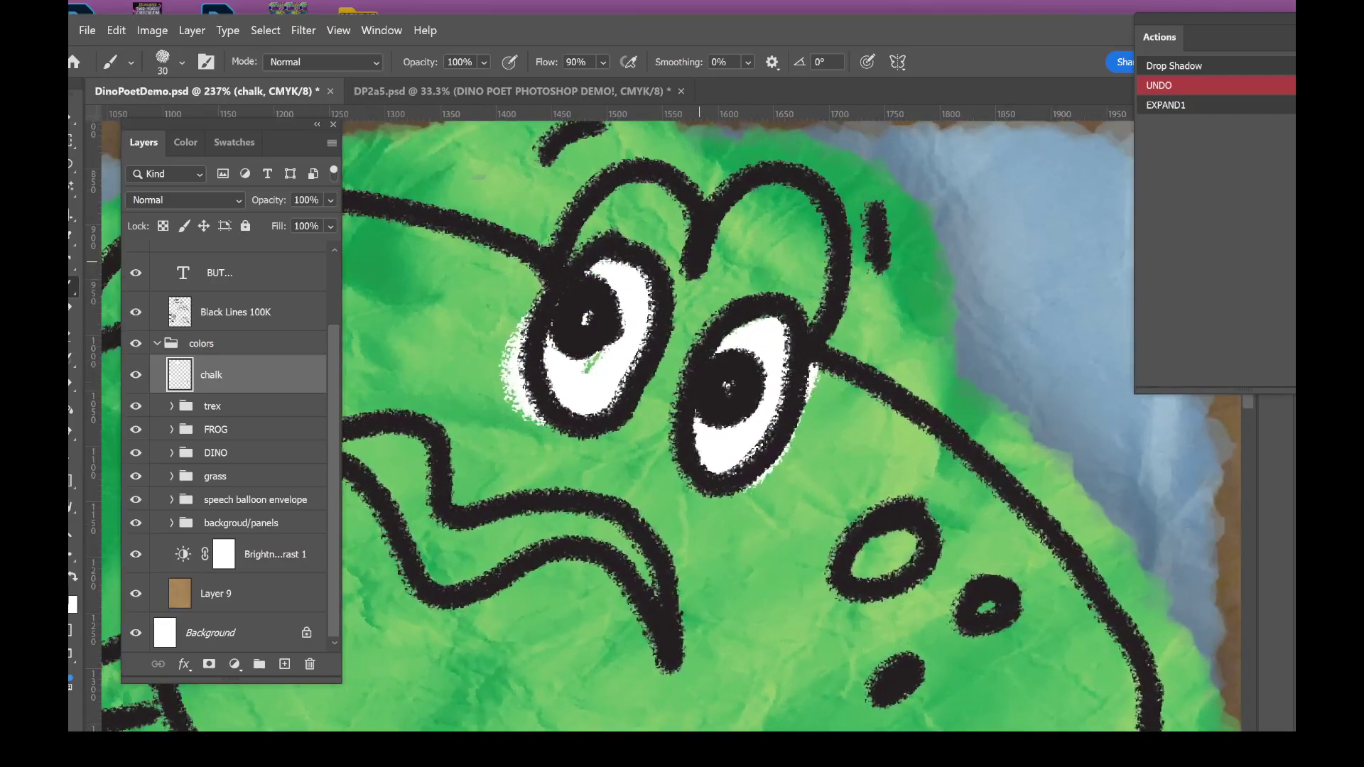
pyautogui.press(']')
pyautogui.press(']')
pyautogui.press(']')
pyautogui.rightClick(508, 382)
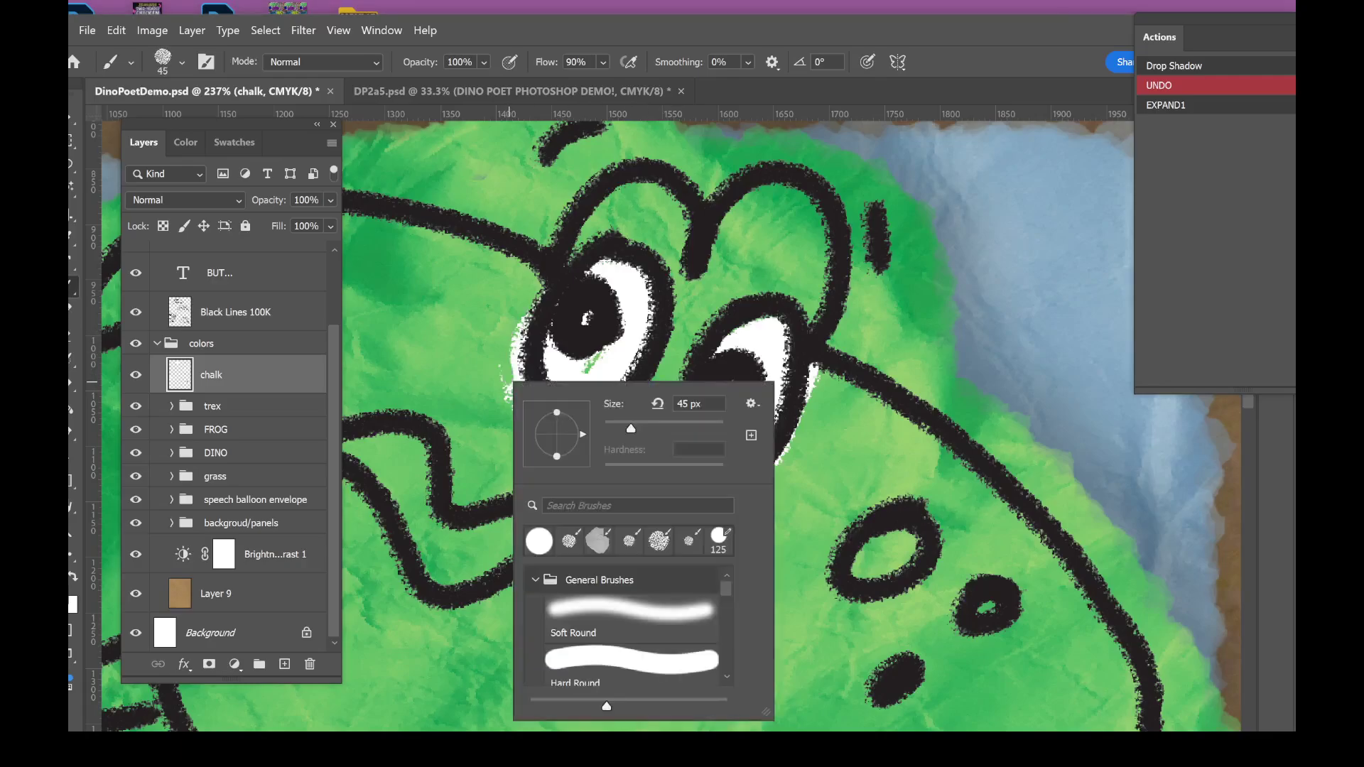
pyautogui.press('Escape')
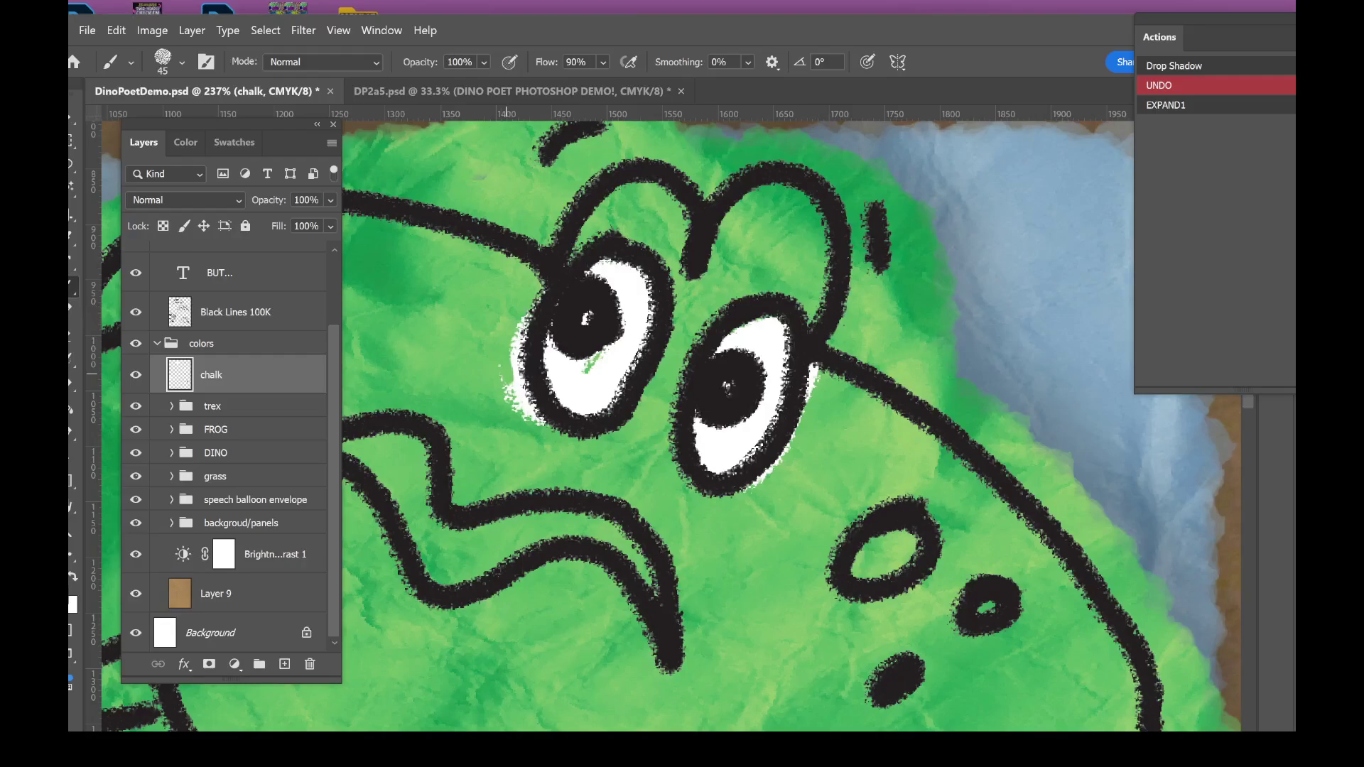
pyautogui.moveTo(522, 320)
pyautogui.mouseDown()
pyautogui.moveTo(515, 405)
pyautogui.moveTo(534, 411)
pyautogui.mouseUp()
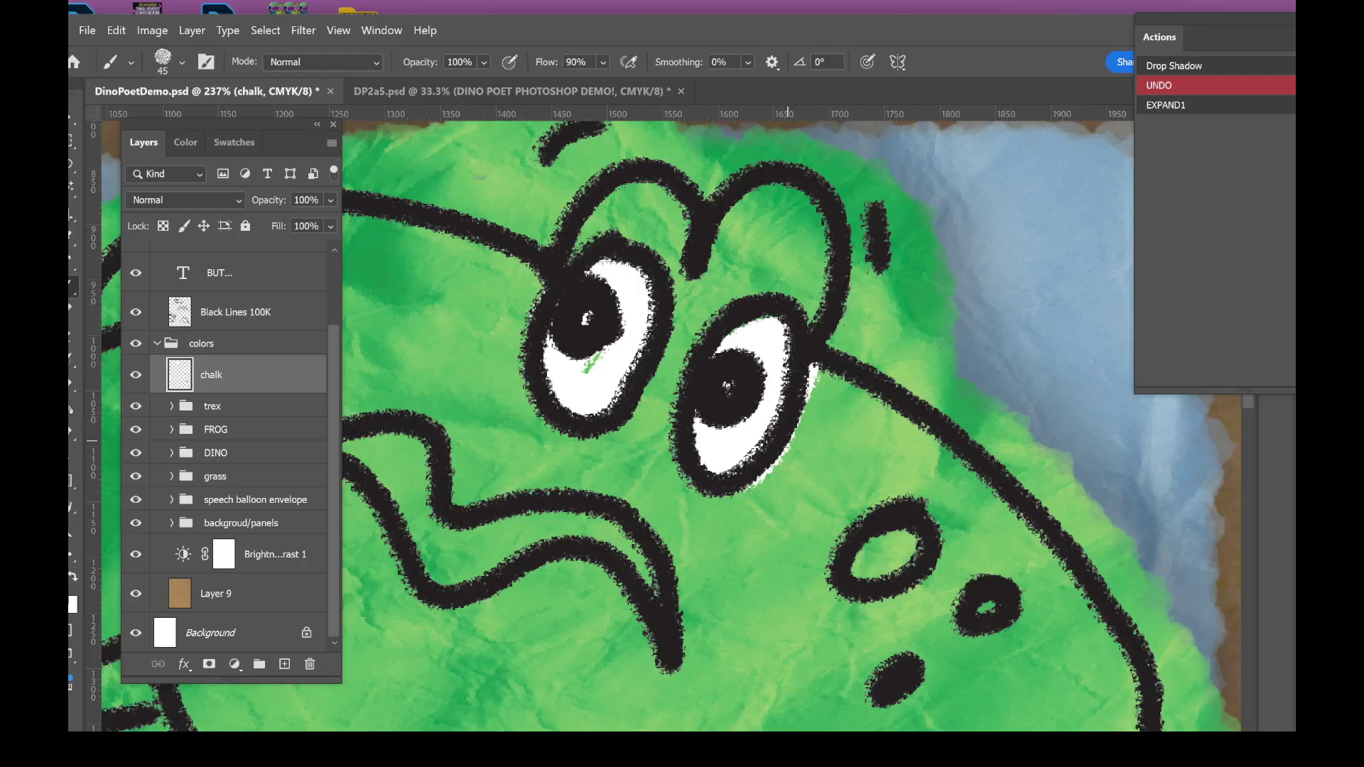
pyautogui.scroll(-10, 787, 441)
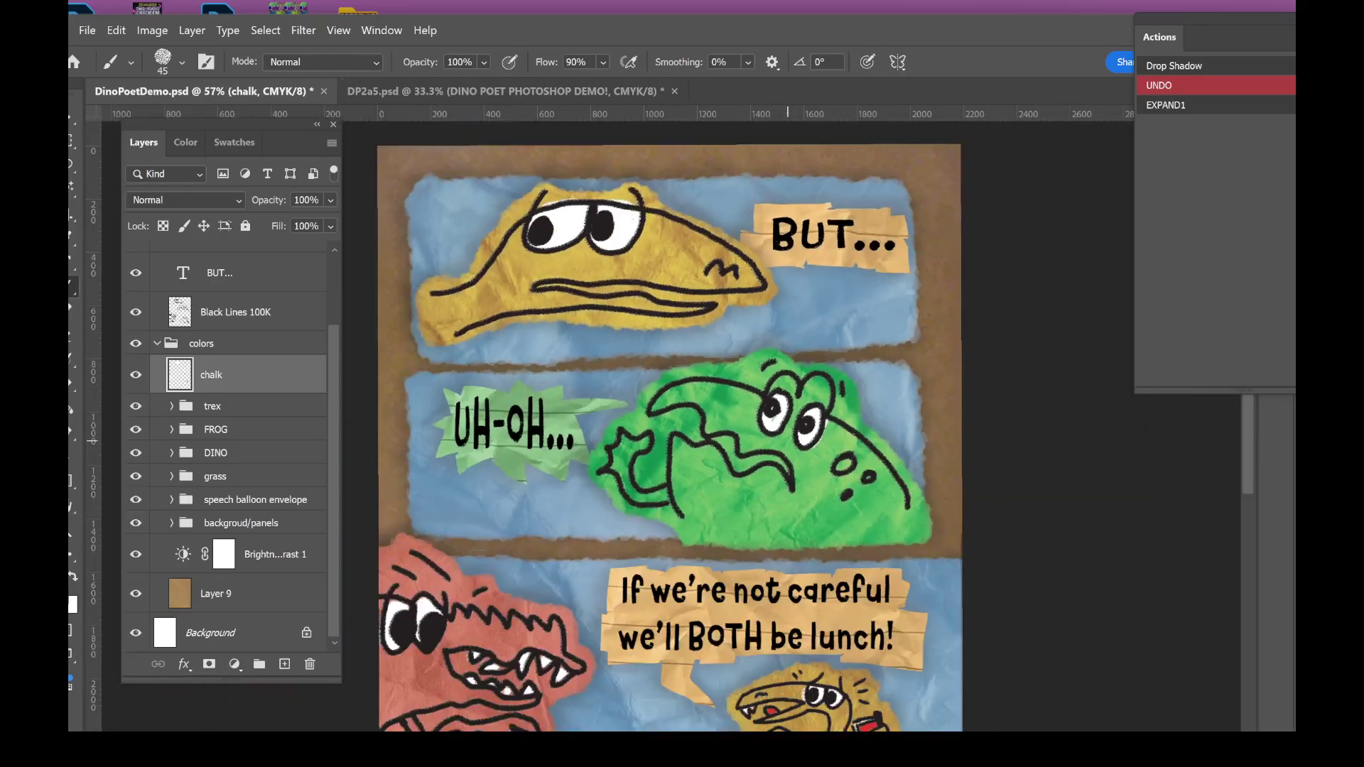
pyautogui.scroll(-2, 787, 440)
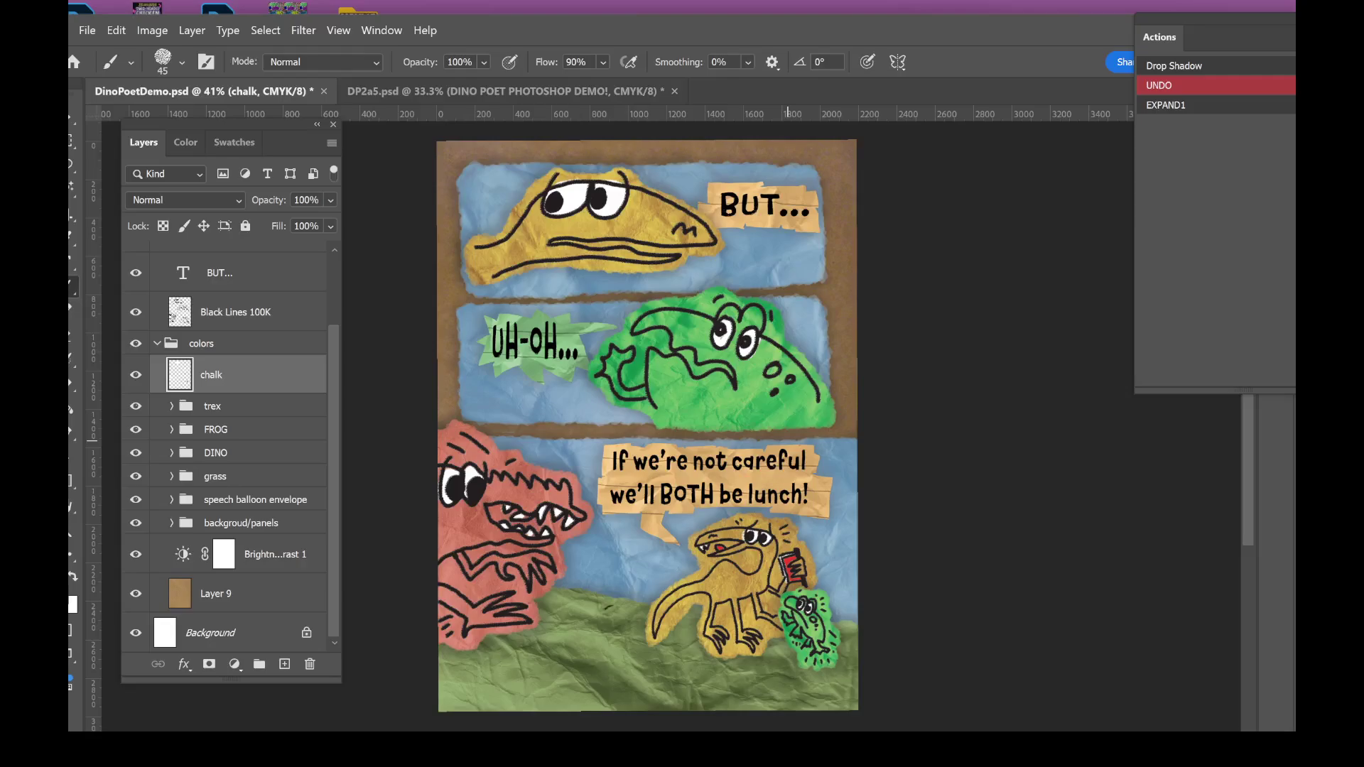
# - Fill the white specks in the green dinosaur's pupils on Black Lines 100K using the DINO weak black 30 brush preset
pyautogui.scroll(10, 719, 493)
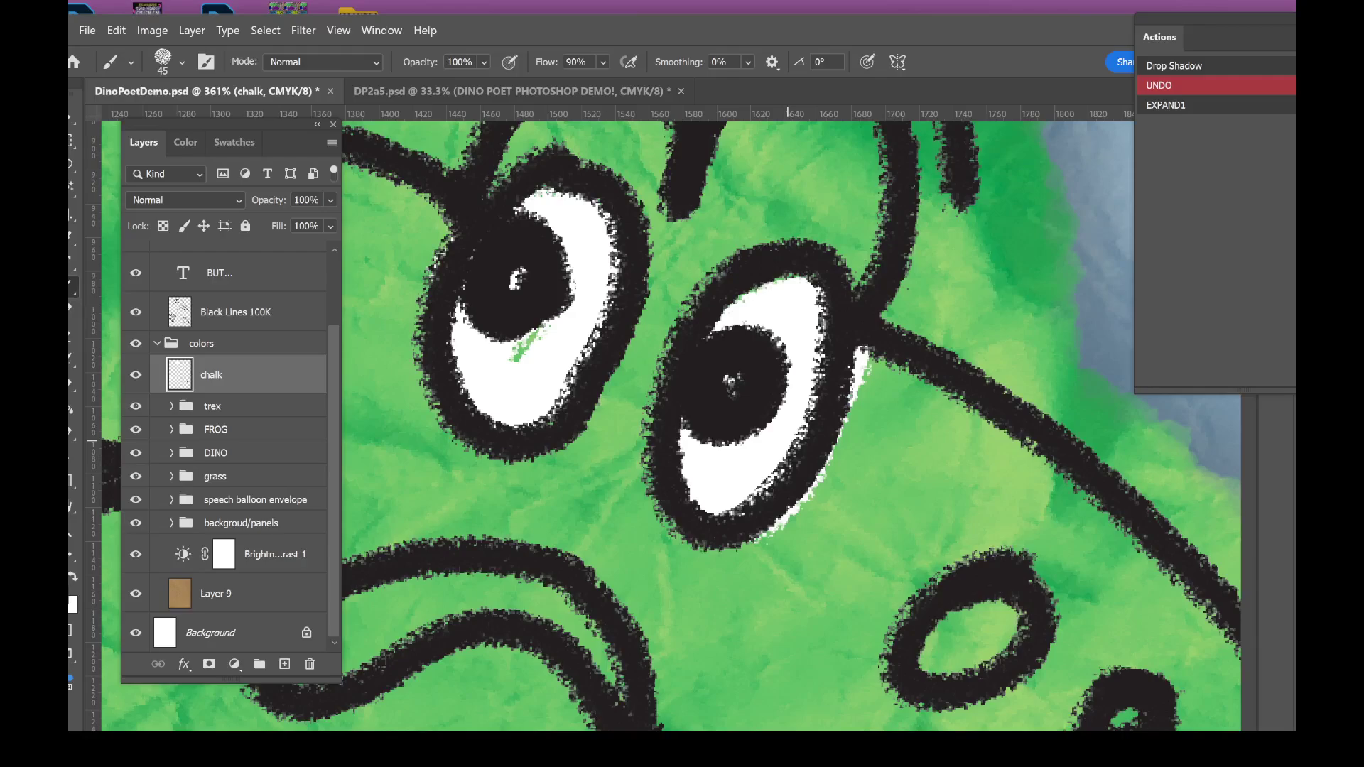
pyautogui.click(252, 310)
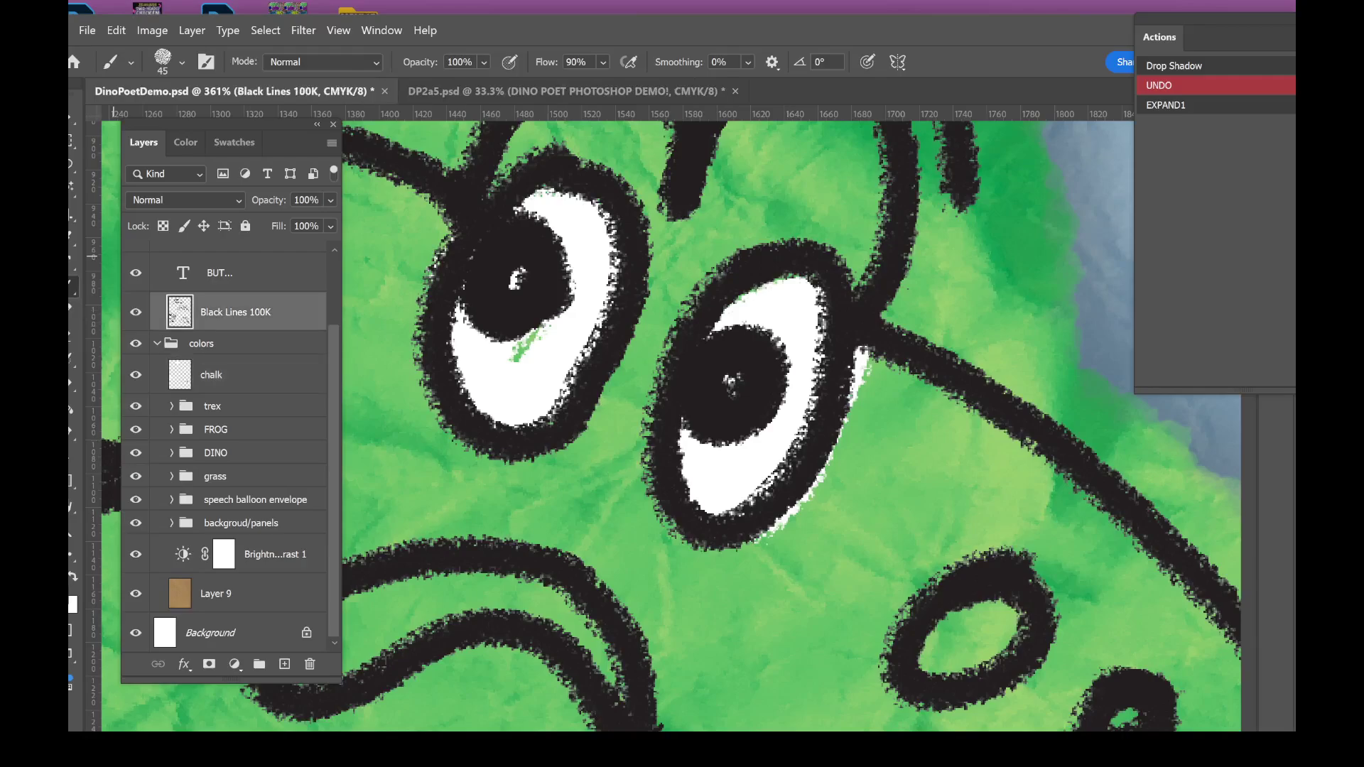
pyautogui.click(131, 62)
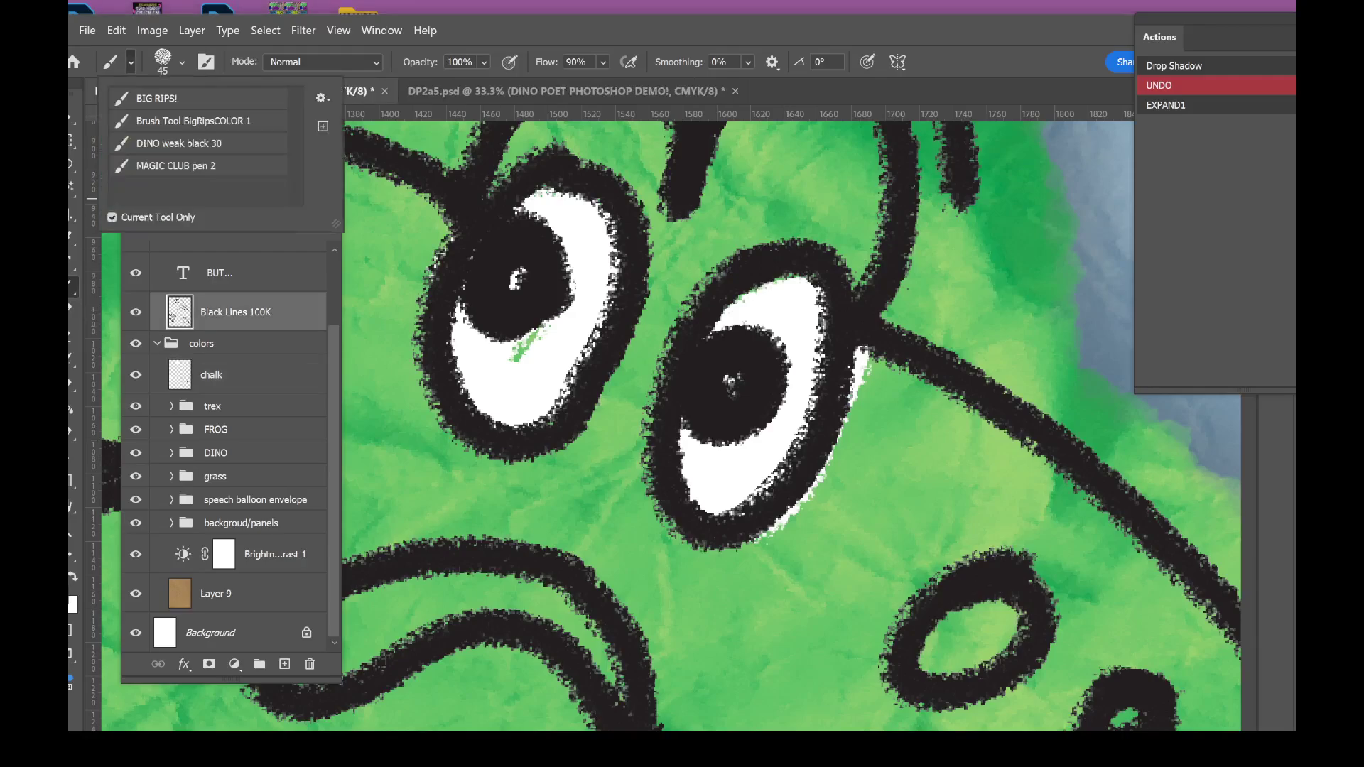
pyautogui.click(177, 143)
pyautogui.click(517, 283)
pyautogui.click(517, 283)
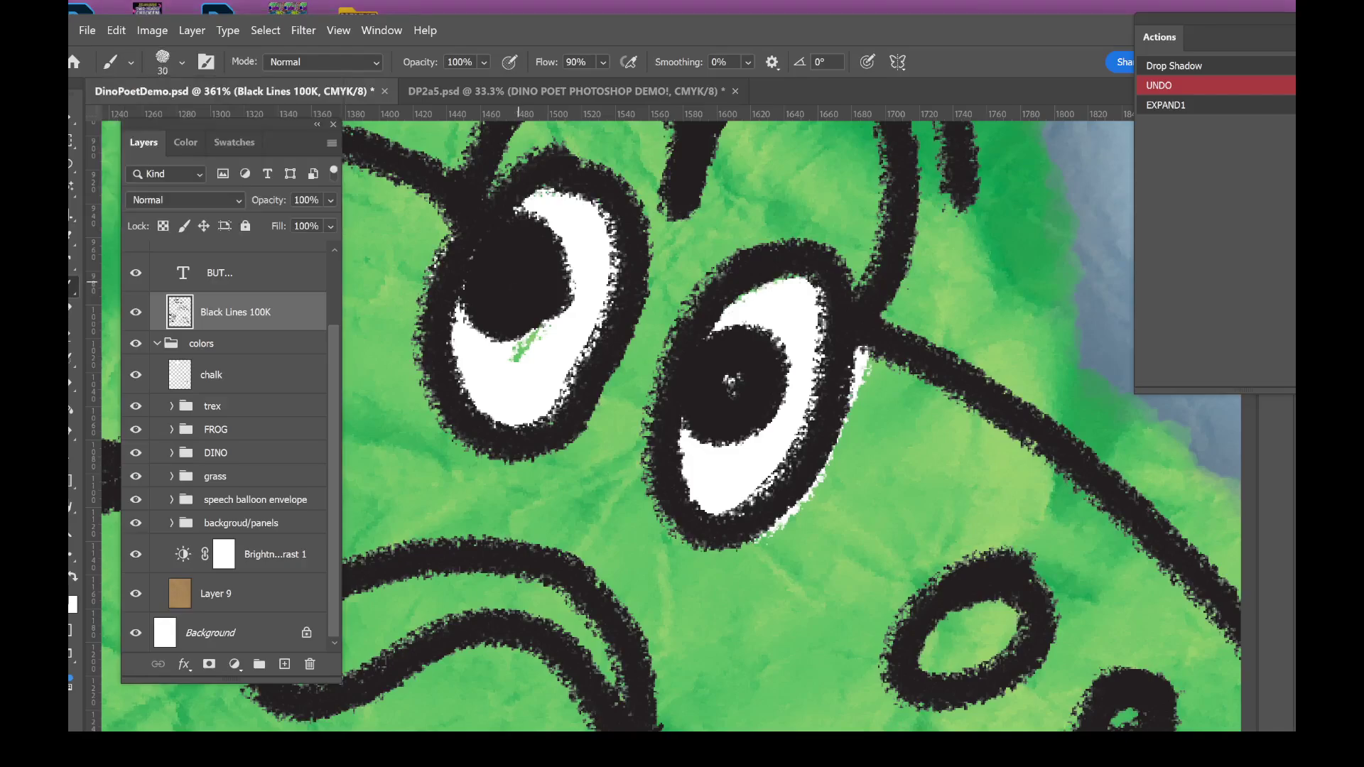
pyautogui.click(731, 386)
pyautogui.scroll(-10, 780, 456)
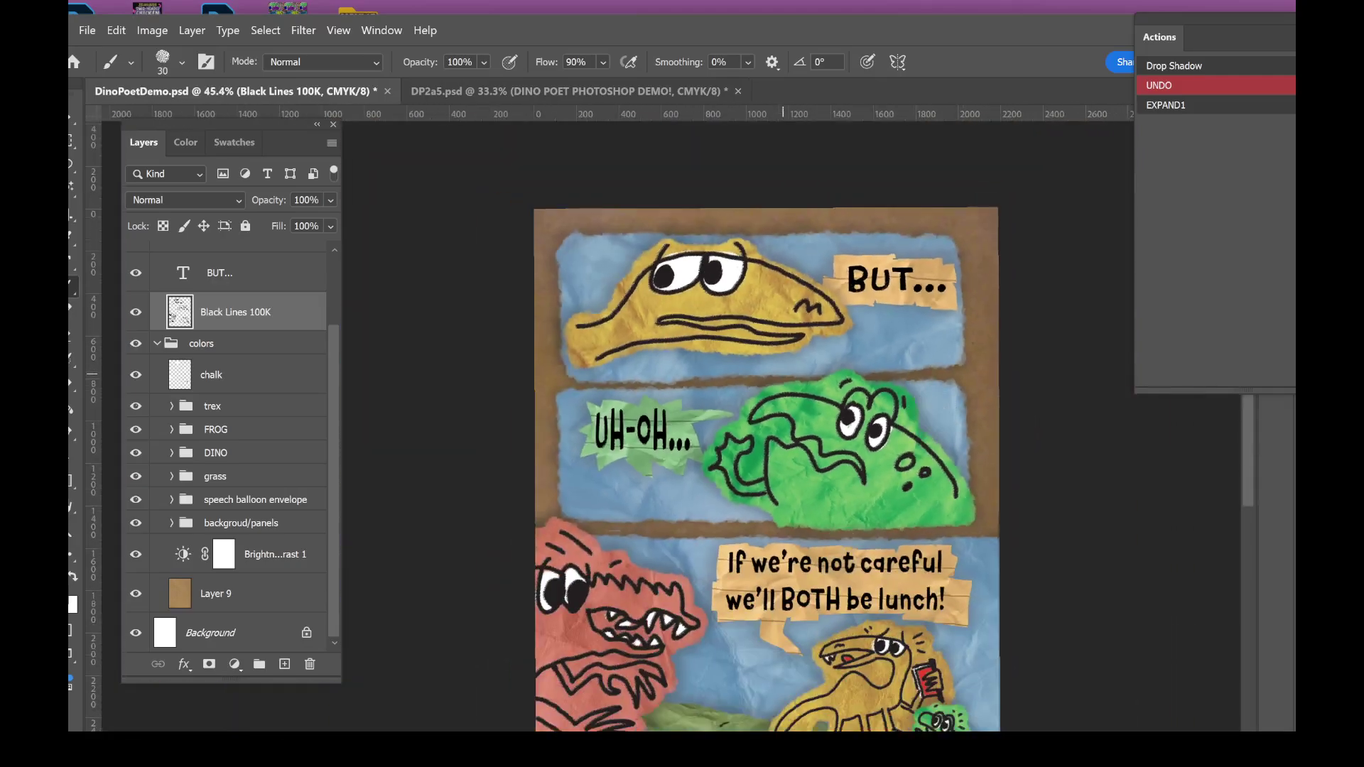
pyautogui.scroll(-2, 783, 373)
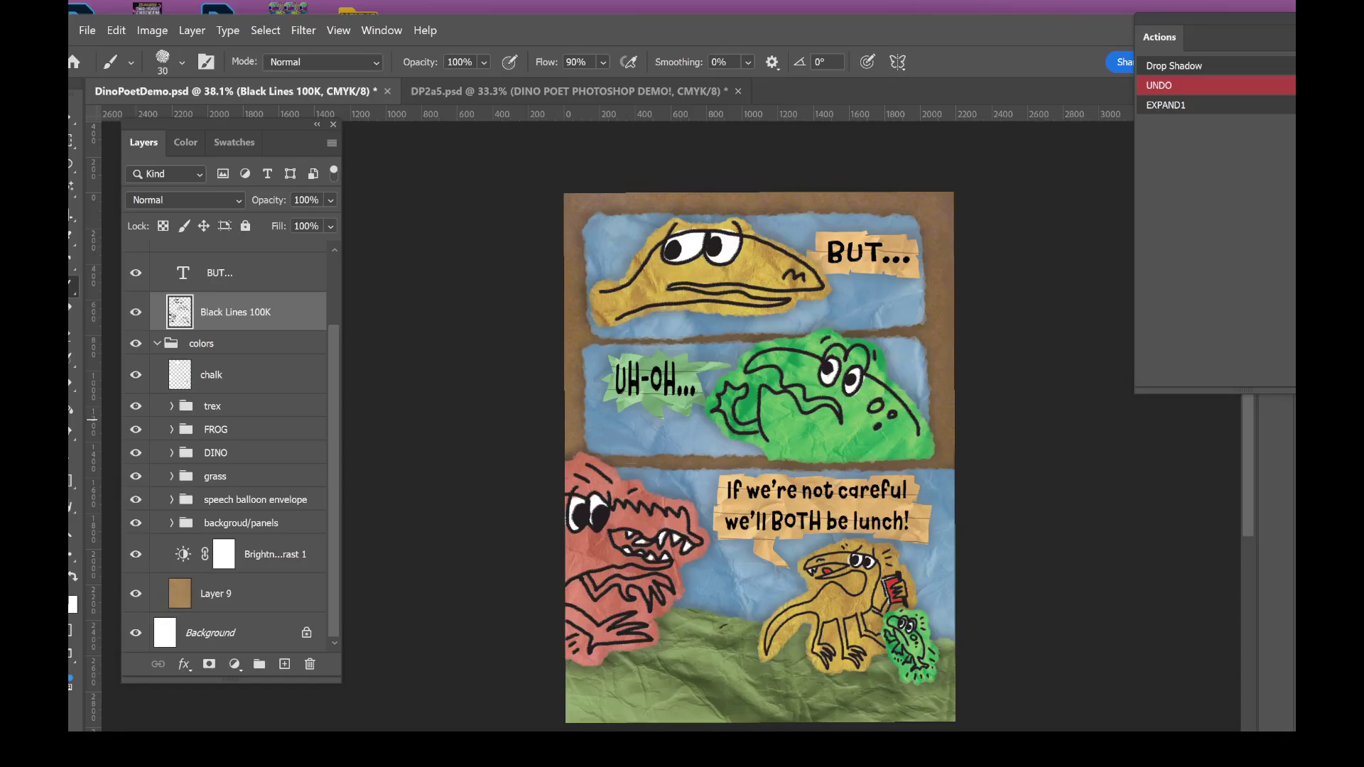
pyautogui.hotkey('alt', 'Tab')
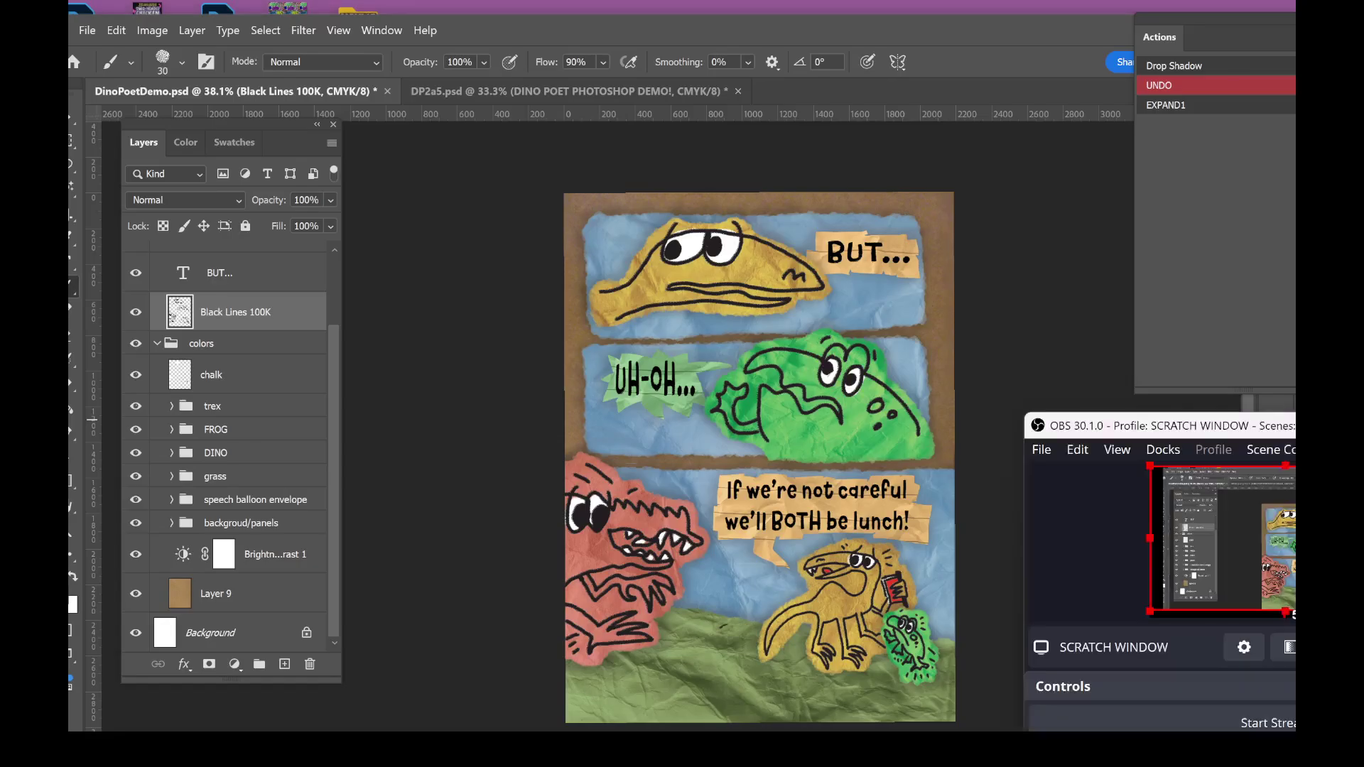